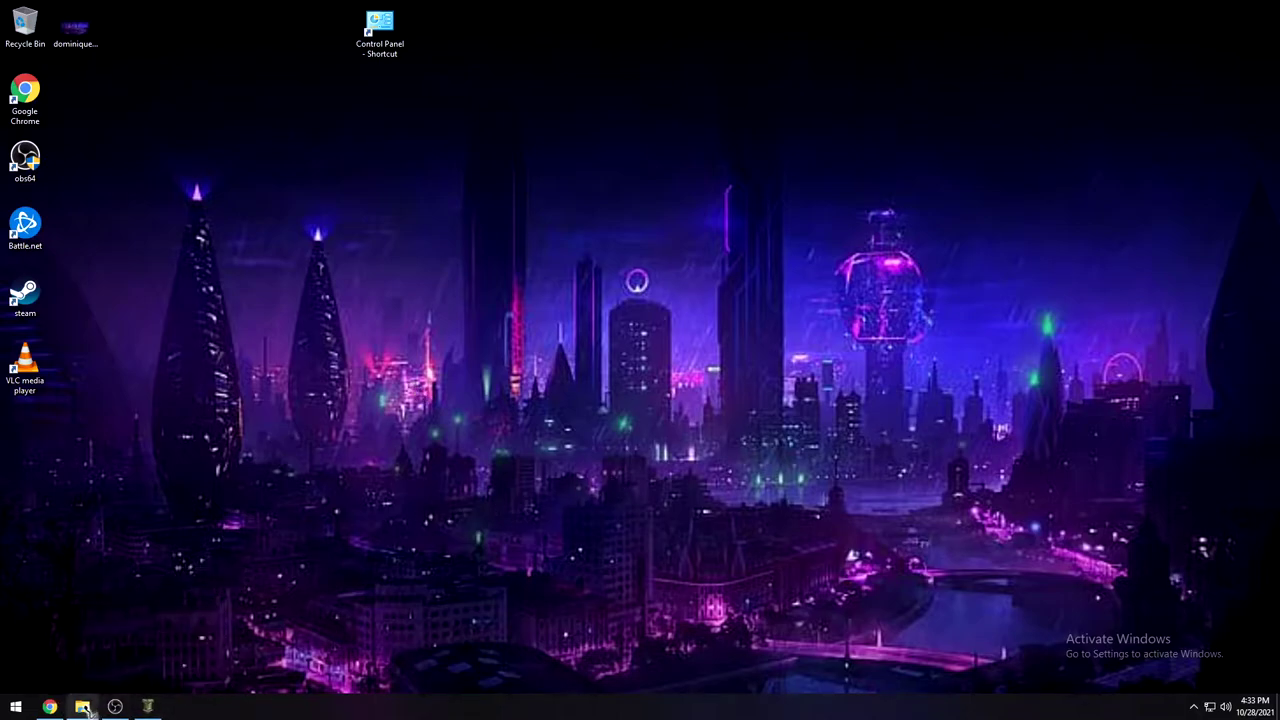
Step: Open the Call of Duty World at War folder under Steam\steamapps\common on the Games(2TB) (D:) drive
left_click(84, 708)
left_click(84, 708)
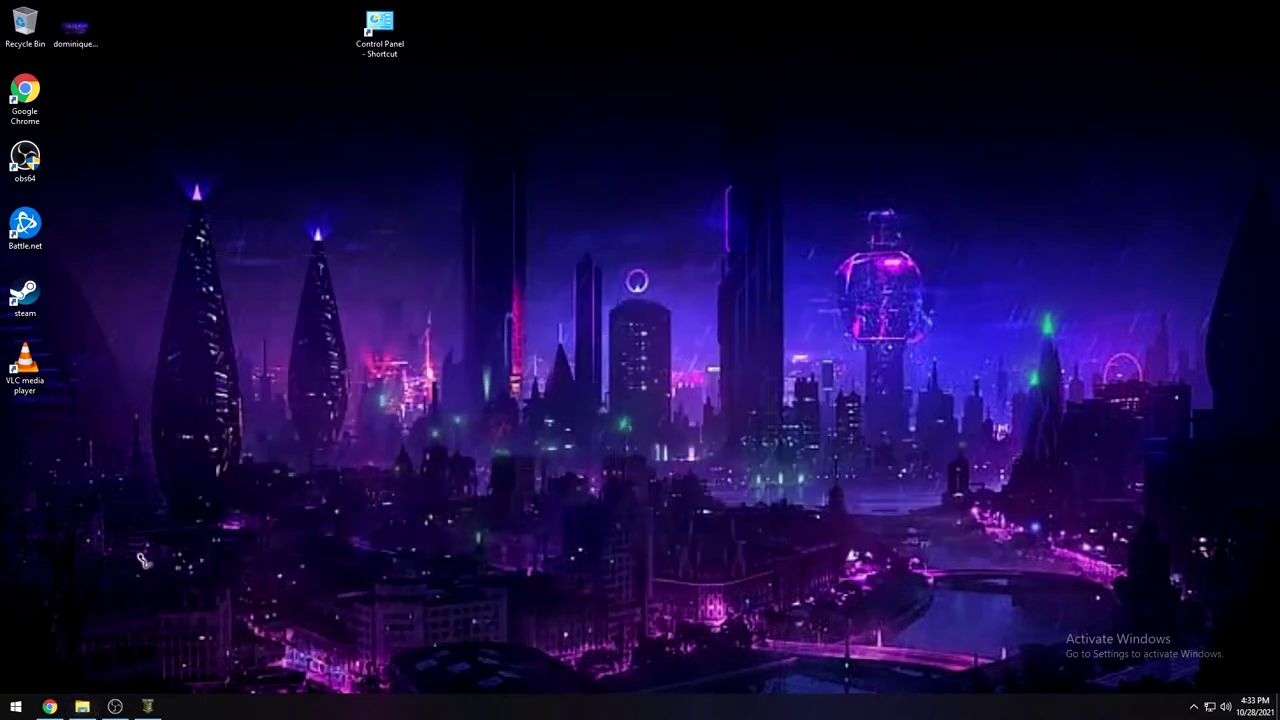
left_click(84, 708)
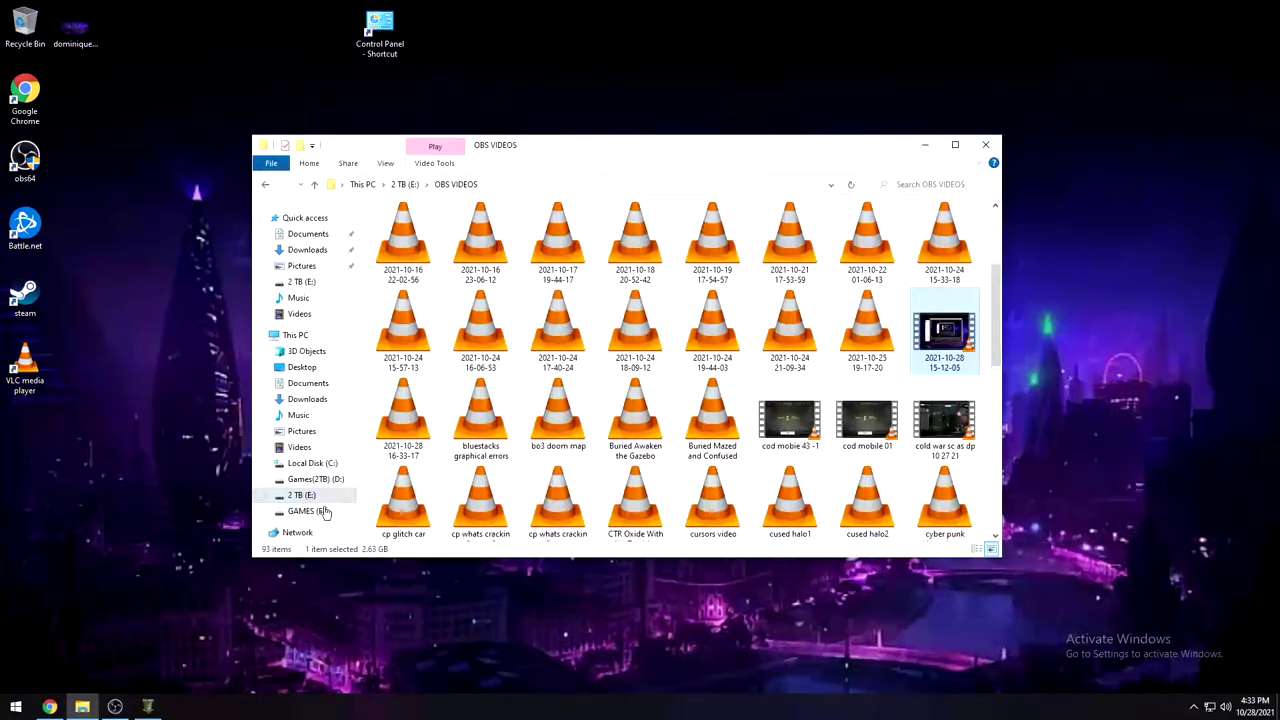
left_click(320, 484)
double_click(404, 256)
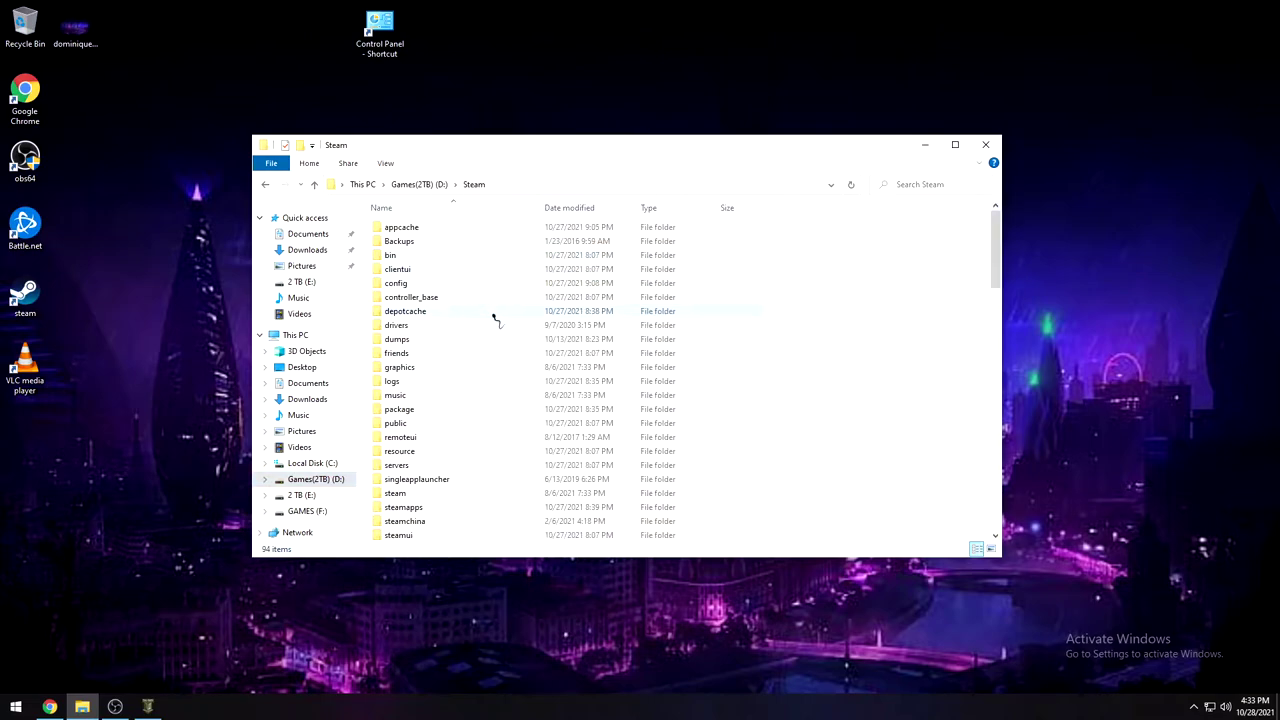
scroll(470, 305, "down", 3)
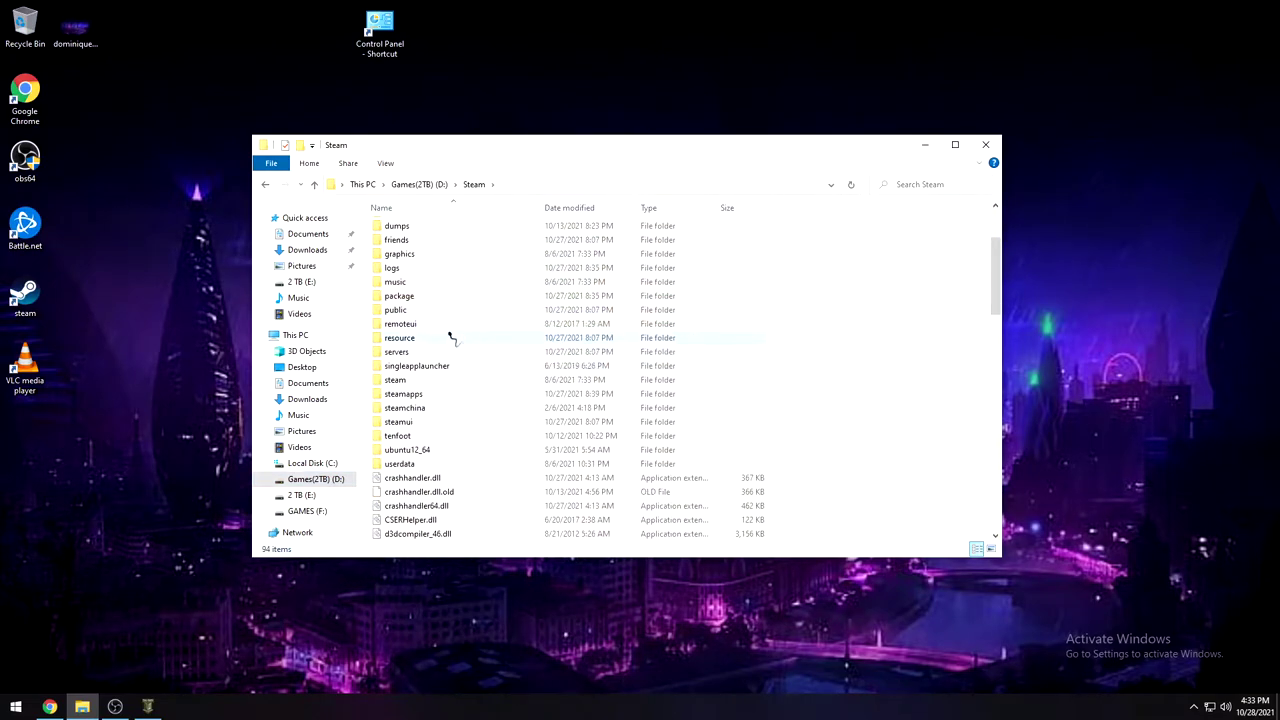
double_click(420, 394)
double_click(403, 228)
double_click(456, 283)
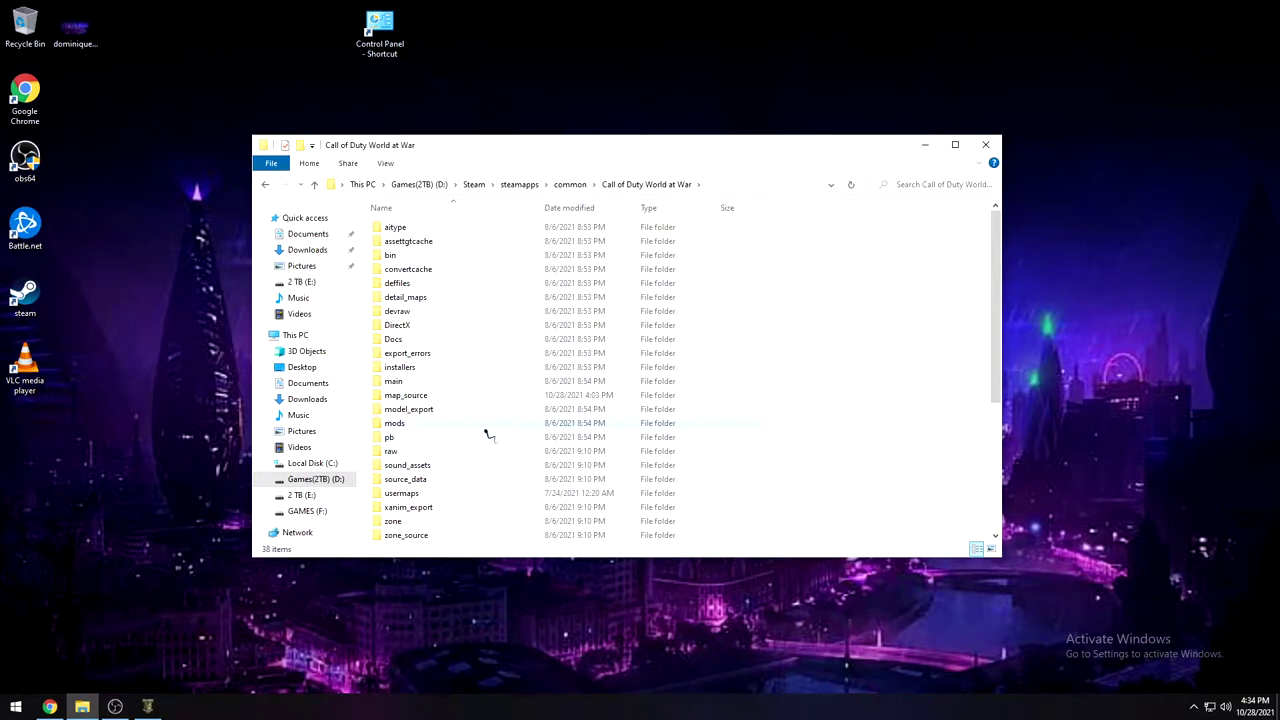
Step: Browse the game's bin folder for the CoDWaWRadiant application and minimize the file window
mouse_move(483, 425)
double_click(440, 256)
scroll(527, 370, "down", 4)
scroll(520, 390, "up", 4)
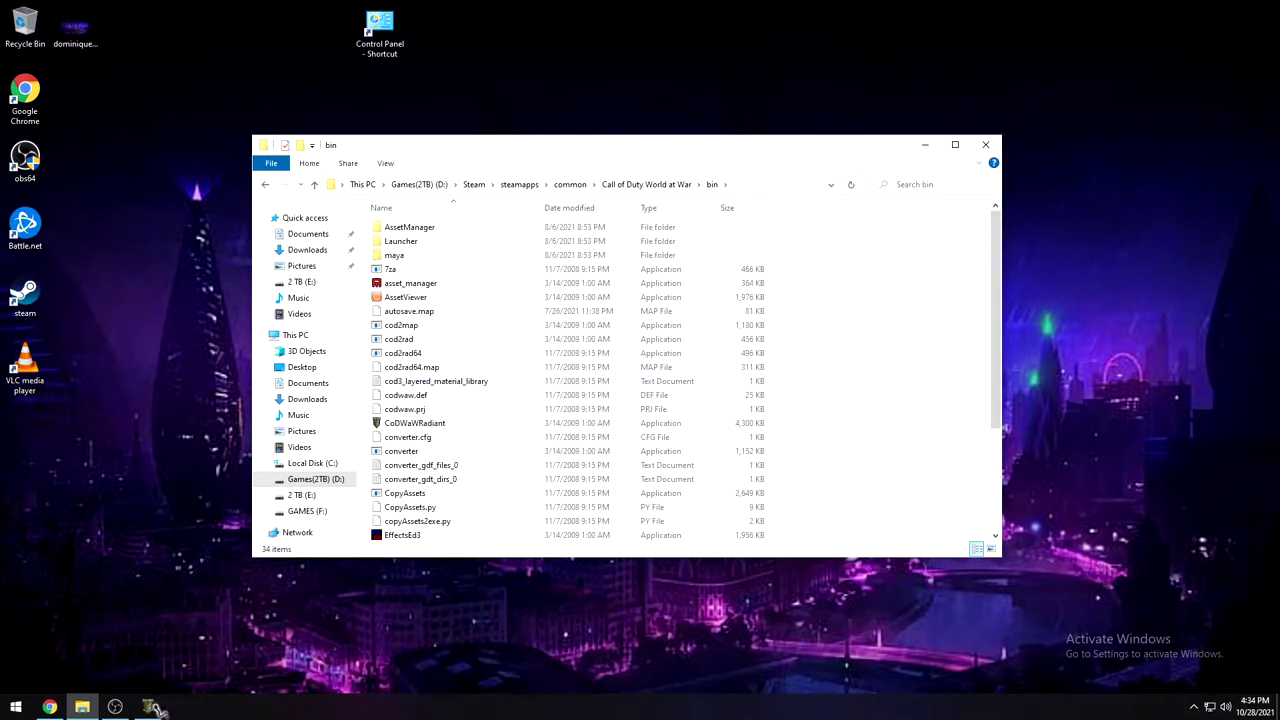
left_click(925, 146)
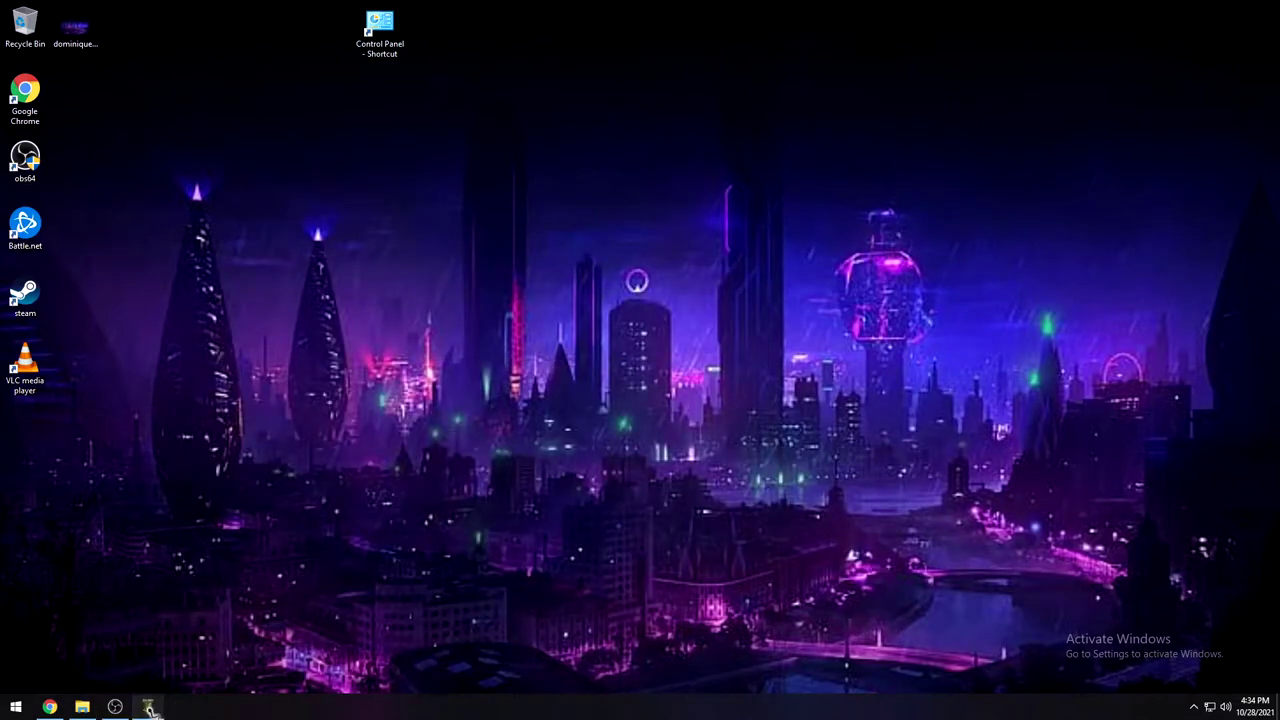
Step: Switch to the CoDWaWRadiant window with the nazi_zombie_mith map
left_click(148, 708)
right_click(717, 286)
mouse_move(717, 286)
right_mouse_down()
mouse_move(745, 300)
mouse_move(717, 250)
mouse_move(745, 365)
mouse_move(760, 270)
mouse_move(700, 280)
mouse_move(715, 340)
mouse_move(760, 350)
mouse_move(700, 335)
mouse_move(770, 335)
mouse_move(772, 320)
mouse_move(665, 325)
mouse_move(730, 300)
mouse_move(720, 290)
right_mouse_up()
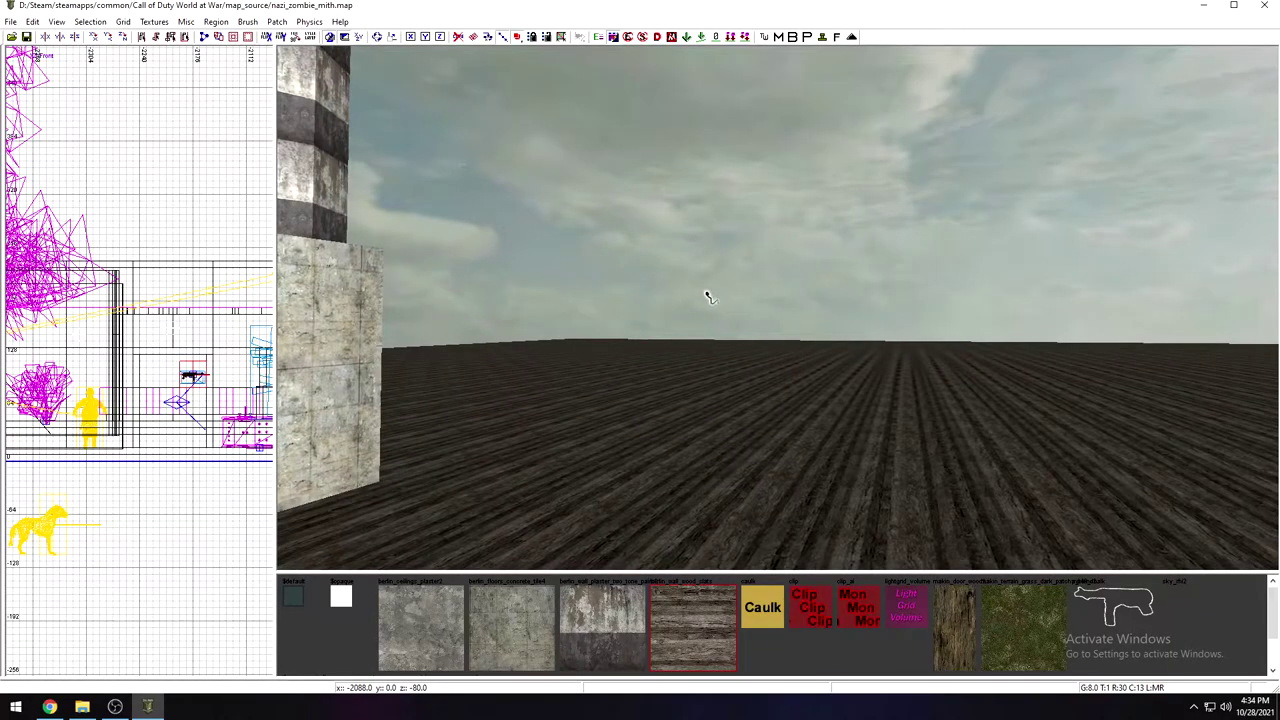
key("Left")
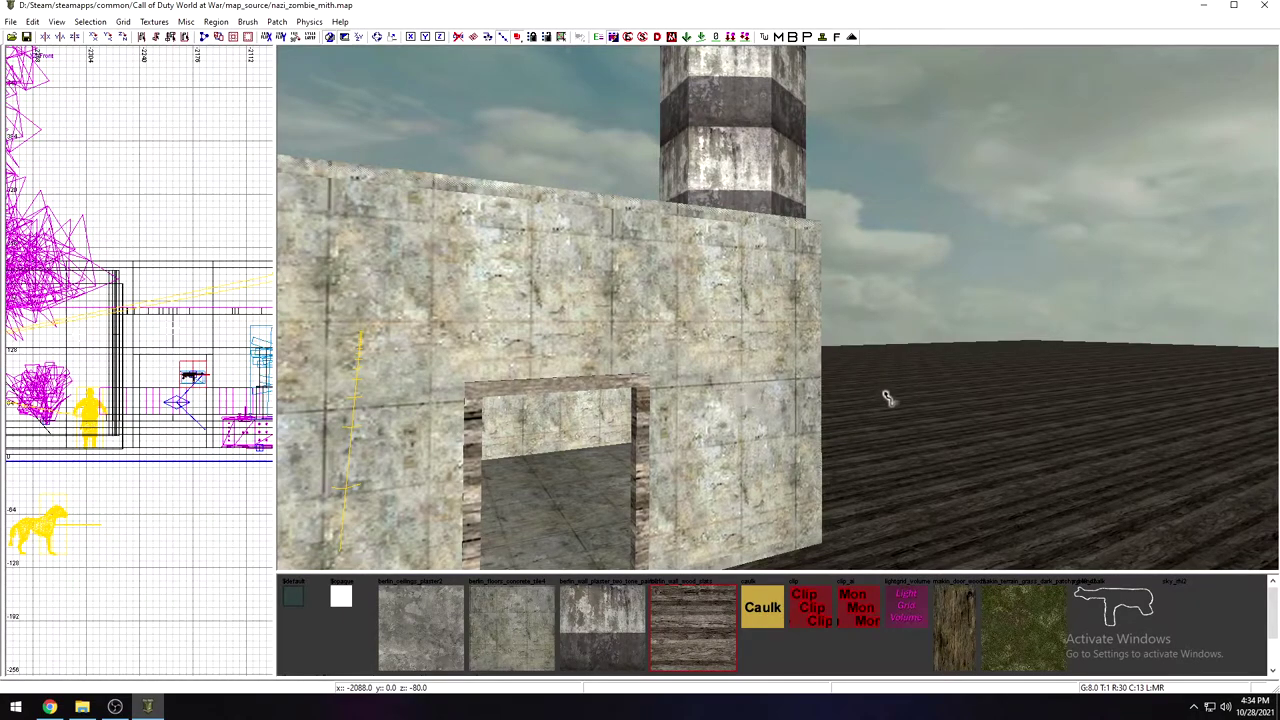
Step: Delete all the wall sections around the concrete building's doorway, including the wooden door frame
mouse_move(755, 371)
right_mouse_down()
mouse_move(805, 385)
mouse_move(775, 385)
mouse_move(825, 370)
mouse_move(730, 378)
mouse_move(722, 392)
mouse_move(746, 427)
right_mouse_up()
left_click(733, 427, "shift")
left_click(625, 340, "shift")
left_click(618, 390, "shift")
left_click(688, 322, "shift")
left_click(660, 357, "shift")
left_click(640, 405, "shift")
left_click(684, 421, "shift")
left_click(681, 421, "shift")
left_click(698, 432, "shift")
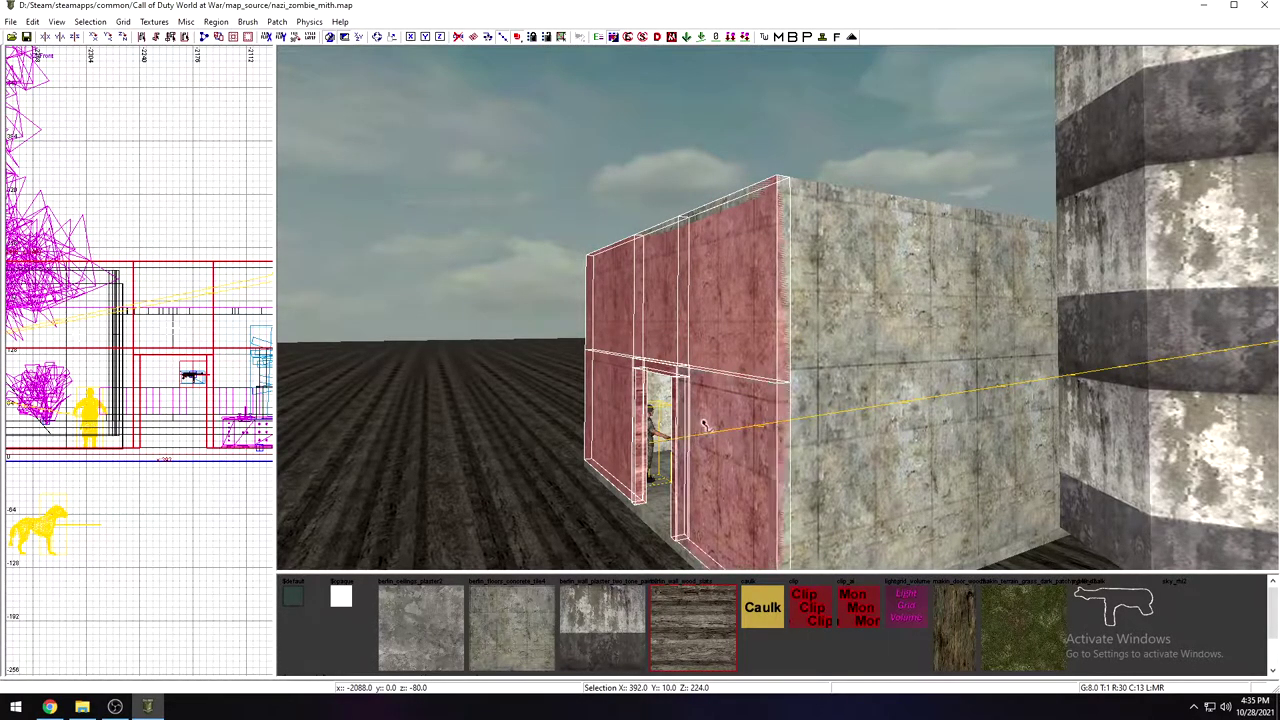
key("BackSpace")
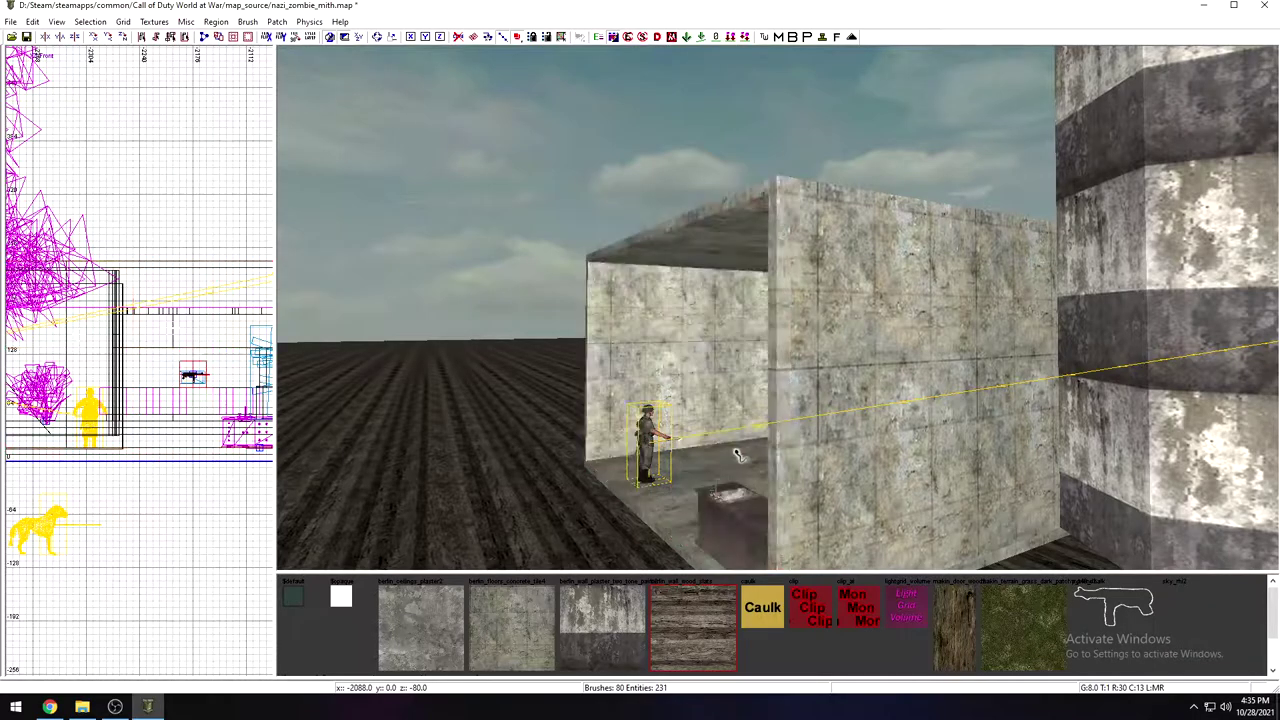
Step: Delete the building's remaining walls and ceiling, keeping only the floor slab
mouse_move(725, 438)
right_mouse_down()
mouse_move(690, 410)
mouse_move(700, 415)
mouse_move(670, 421)
right_mouse_up()
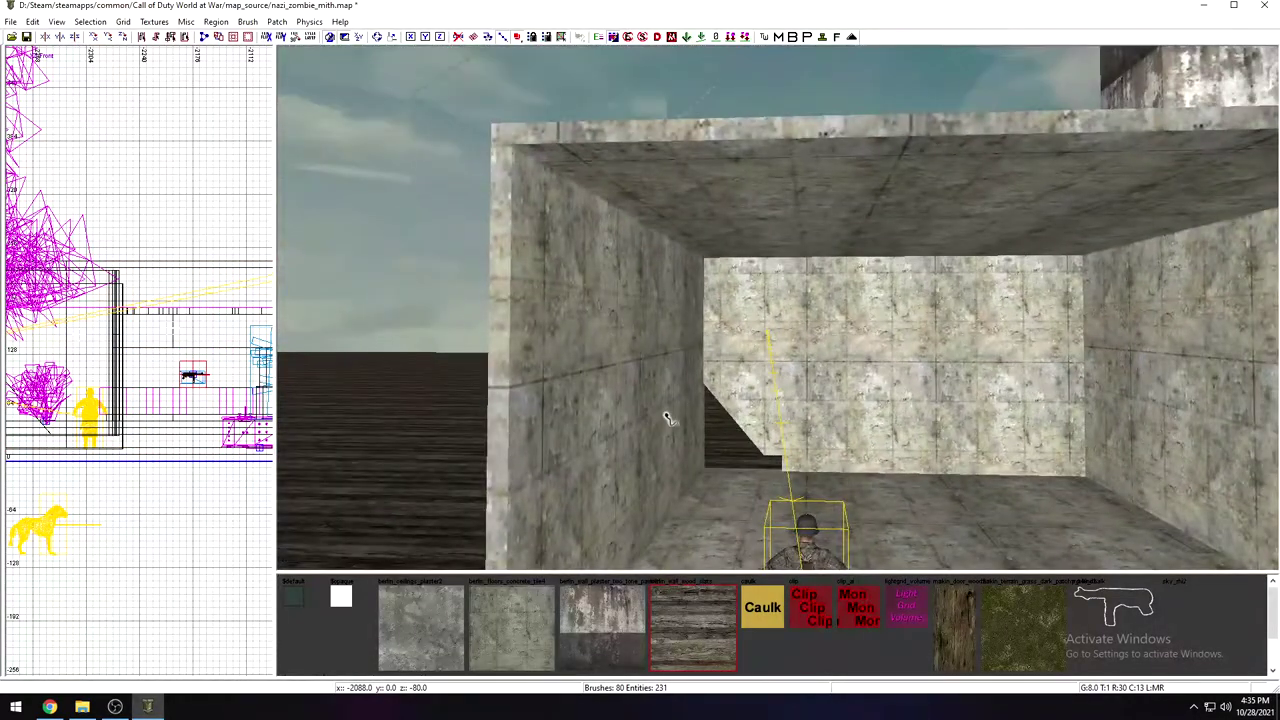
left_click(666, 402, "shift")
left_click(870, 385, "shift")
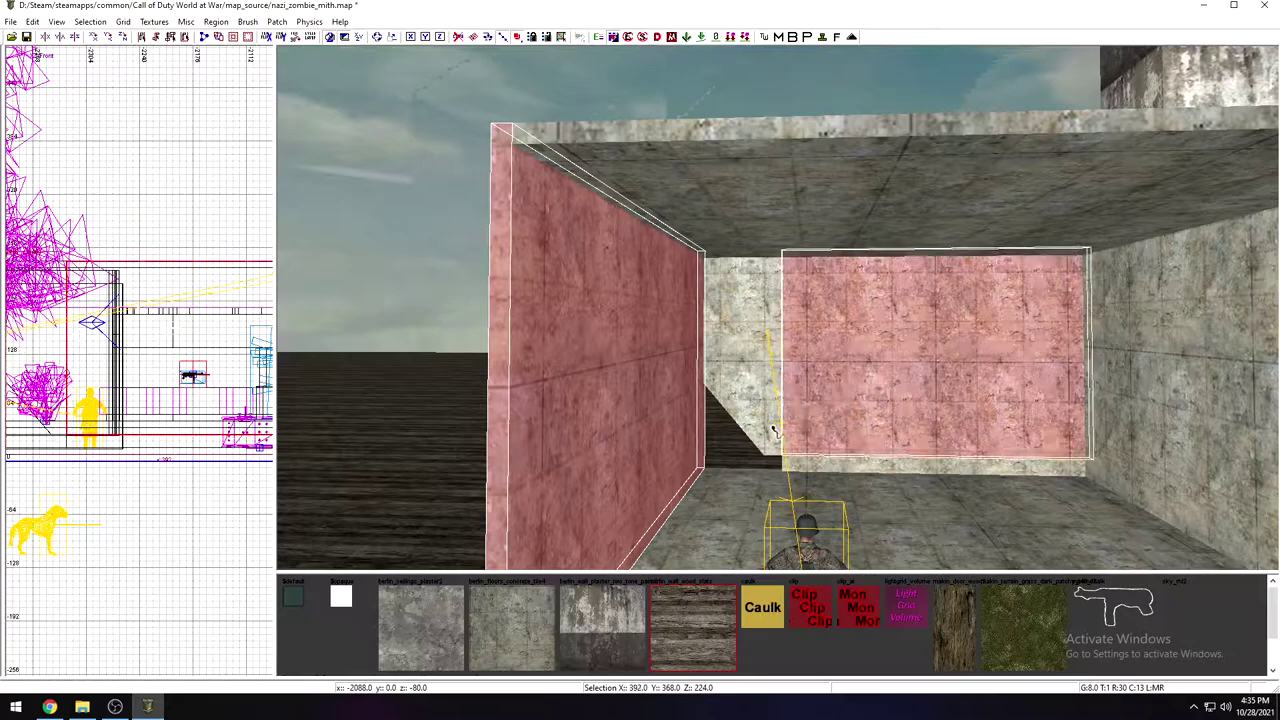
left_click(768, 415, "shift")
left_click(820, 207, "shift")
left_click(1168, 388, "shift")
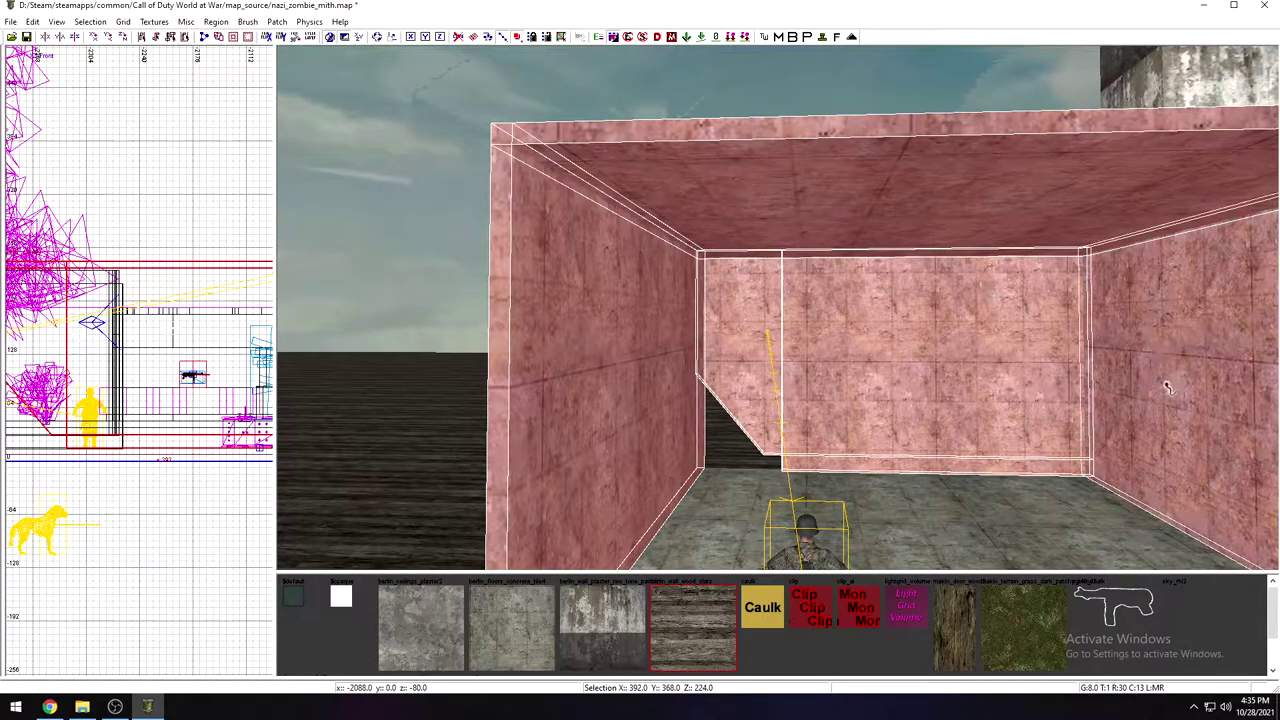
key("BackSpace")
Step: Delete the striped concrete column behind the floor slab
right_click_drag(1105, 469, 1097, 440)
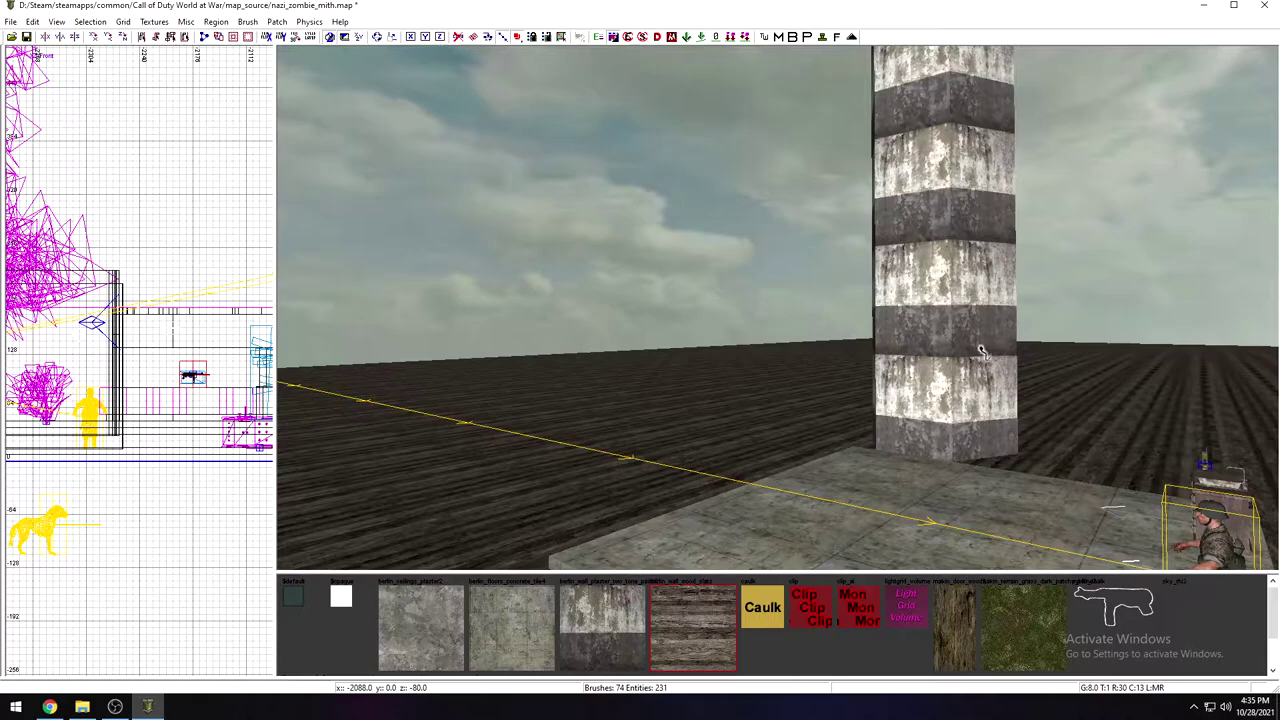
left_click(921, 343, "shift")
key("BackSpace")
Step: Examine the floor slab, cabinet and soldier in the 3D view from different angles and heights
mouse_move(920, 343)
right_mouse_down()
mouse_move(926, 425)
mouse_move(908, 432)
mouse_move(918, 455)
mouse_move(895, 458)
mouse_move(908, 412)
mouse_move(900, 432)
right_mouse_up()
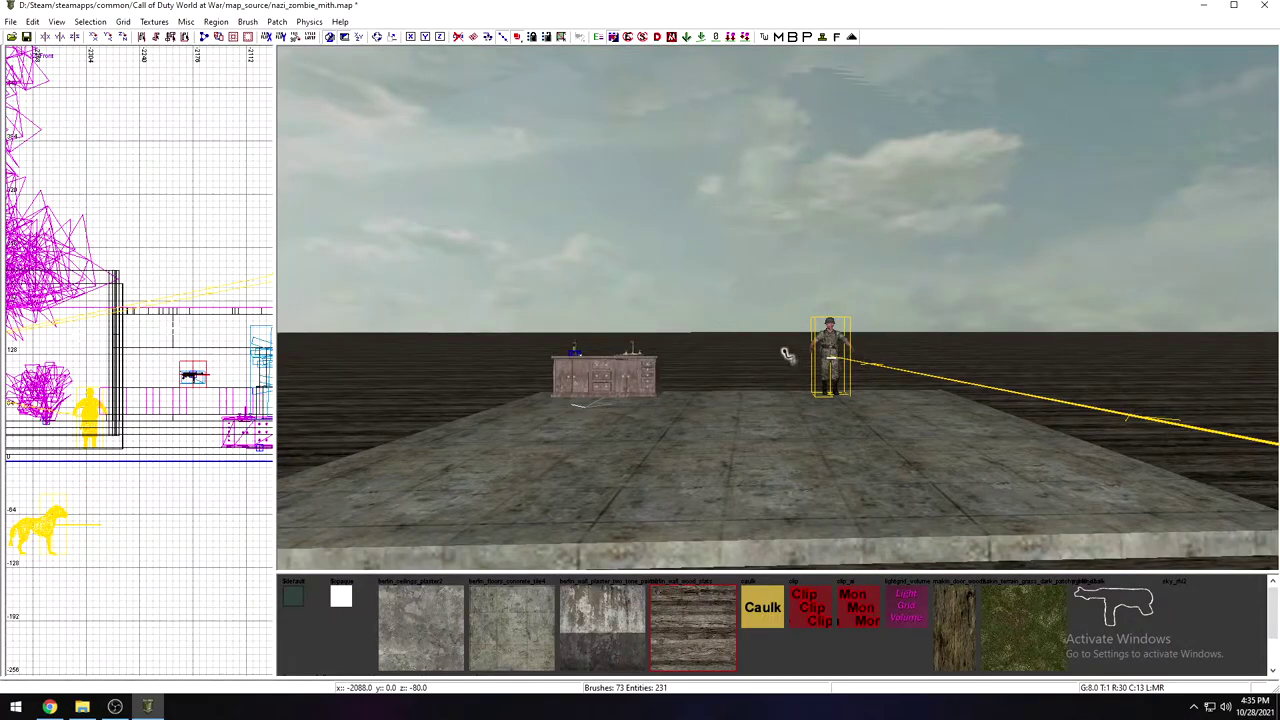
right_click_drag(785, 308, 900, 240)
right_click_drag(680, 282, 855, 260)
mouse_move(778, 305)
right_mouse_down()
mouse_move(765, 295)
mouse_move(765, 350)
mouse_move(790, 305)
mouse_move(730, 275)
mouse_move(850, 285)
mouse_move(790, 350)
mouse_move(800, 325)
mouse_move(715, 300)
mouse_move(790, 285)
mouse_move(725, 290)
mouse_move(835, 340)
mouse_move(715, 305)
mouse_move(830, 290)
mouse_move(715, 300)
mouse_move(755, 310)
right_mouse_up()
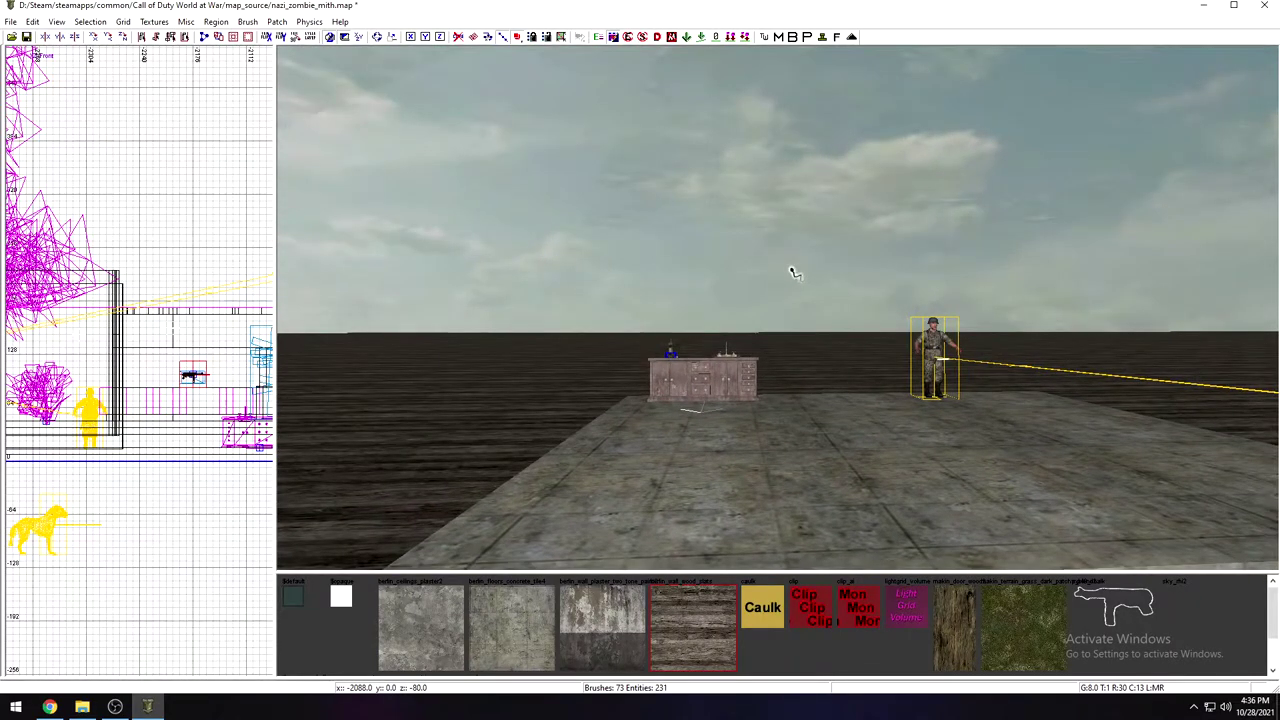
right_click_drag(791, 269, 735, 260, "ctrl")
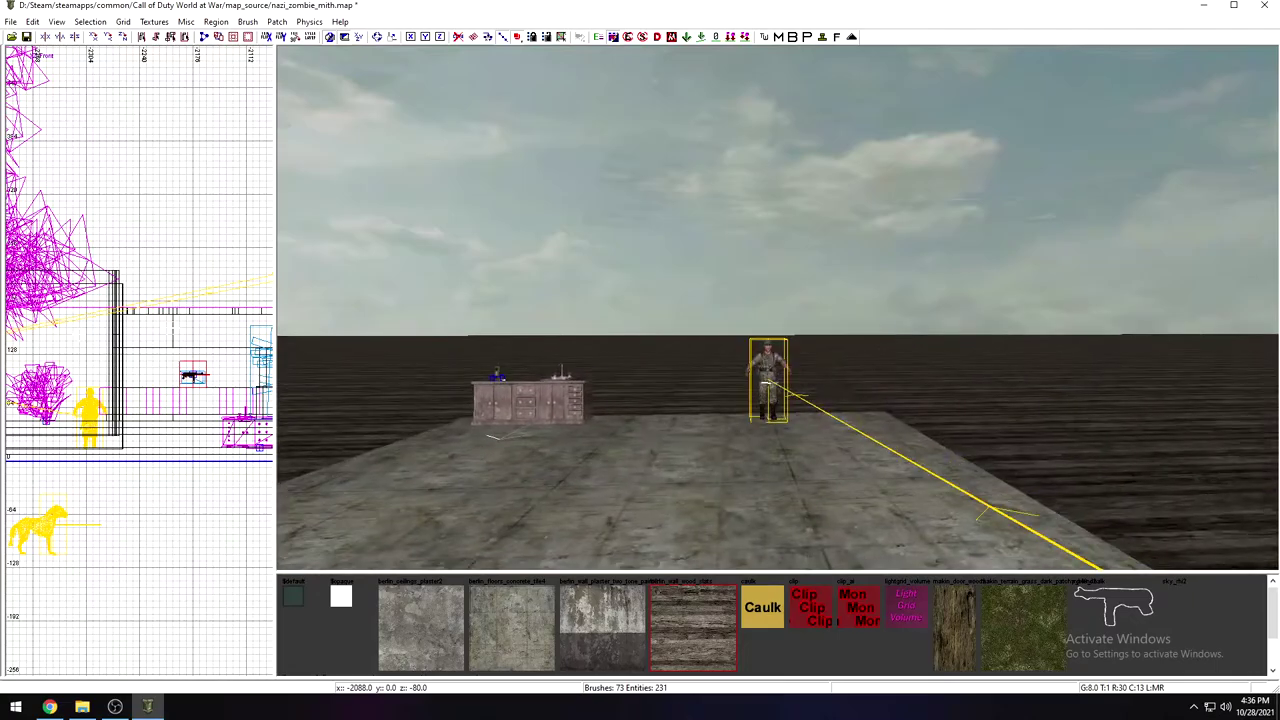
right_click_drag(778, 307, 800, 335, "ctrl")
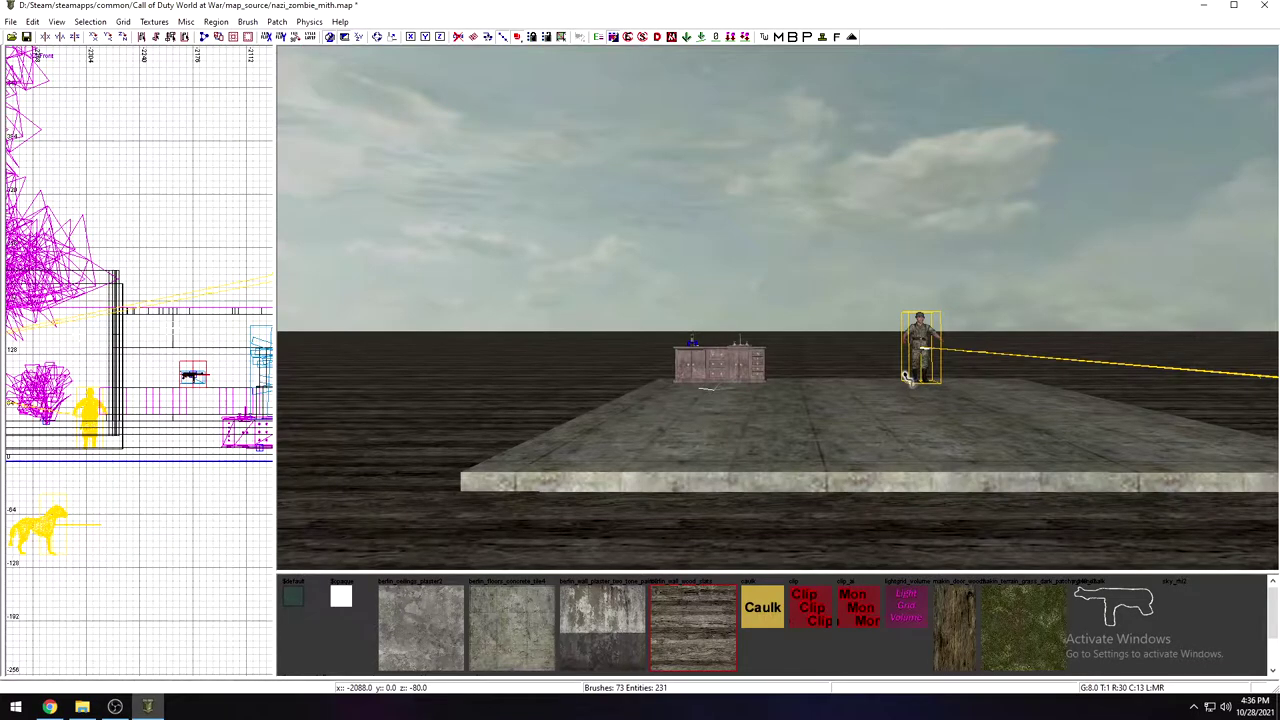
right_click_drag(920, 353, 780, 300)
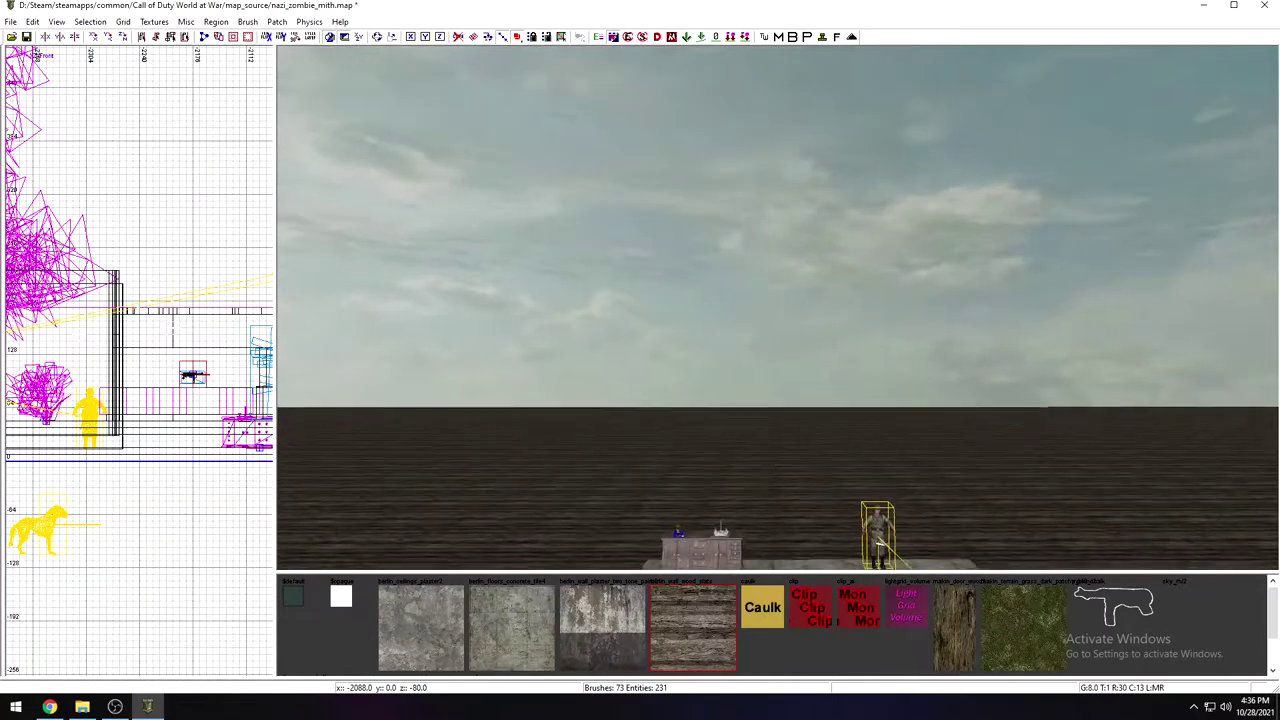
right_click_drag(777, 307, 752, 350)
mouse_move(918, 354)
right_mouse_down()
mouse_move(926, 306)
mouse_move(918, 354)
right_mouse_up()
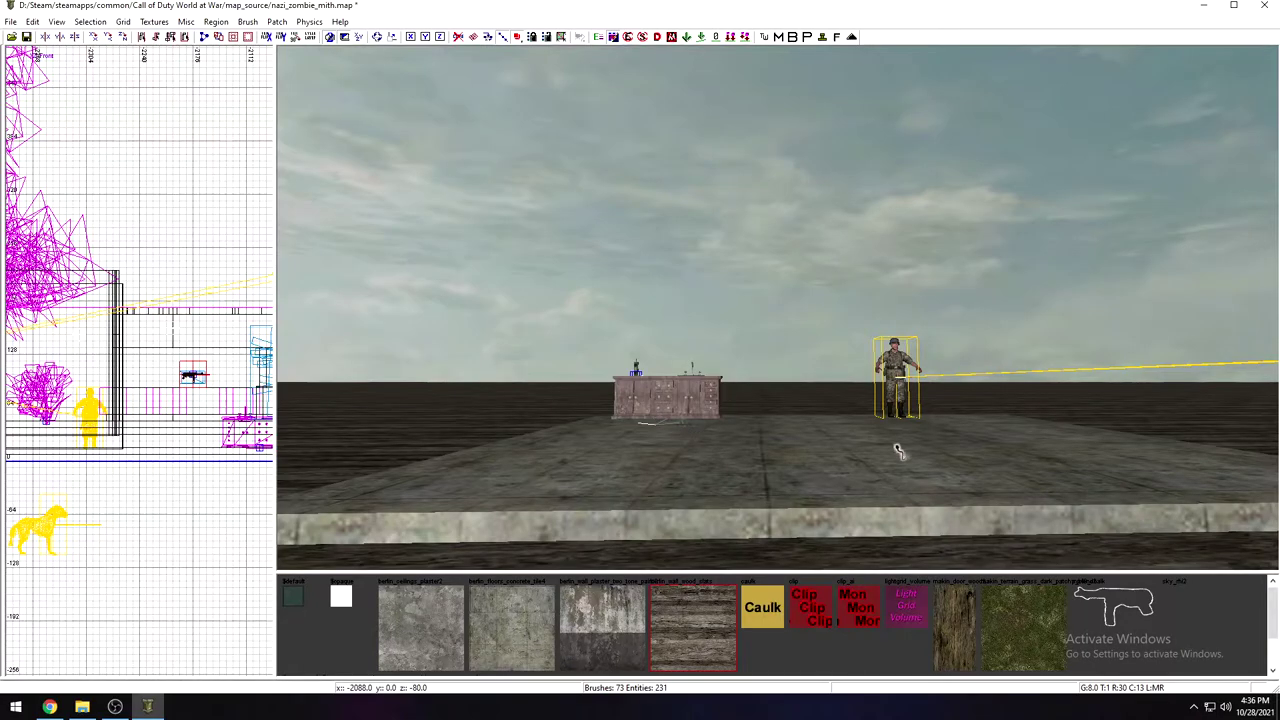
mouse_move(833, 442)
right_mouse_down()
mouse_move(862, 410)
mouse_move(838, 395)
mouse_move(800, 420)
mouse_move(850, 388)
mouse_move(842, 428)
mouse_move(835, 400)
mouse_move(808, 410)
mouse_move(825, 440)
mouse_move(830, 400)
mouse_move(850, 435)
mouse_move(808, 400)
mouse_move(832, 444)
right_mouse_up()
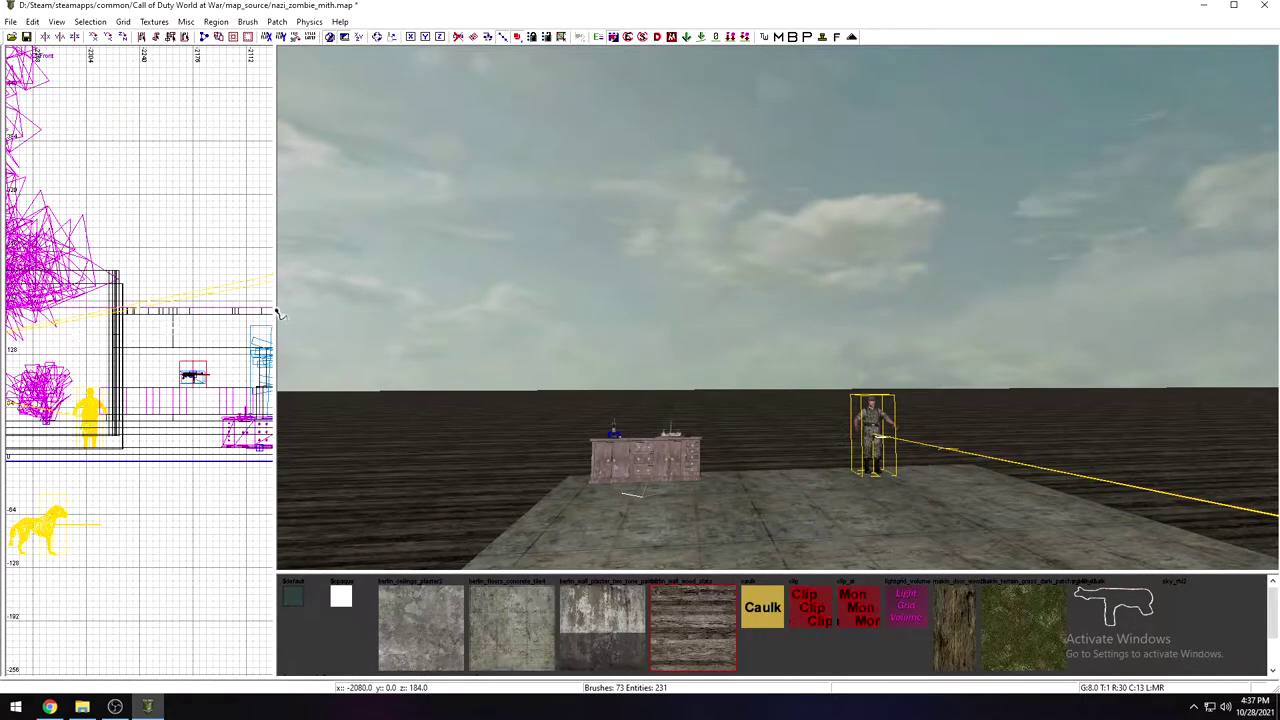
Step: Widen the 2D grid view and fit more of the map layout in it
left_click_drag(280, 314, 346, 314)
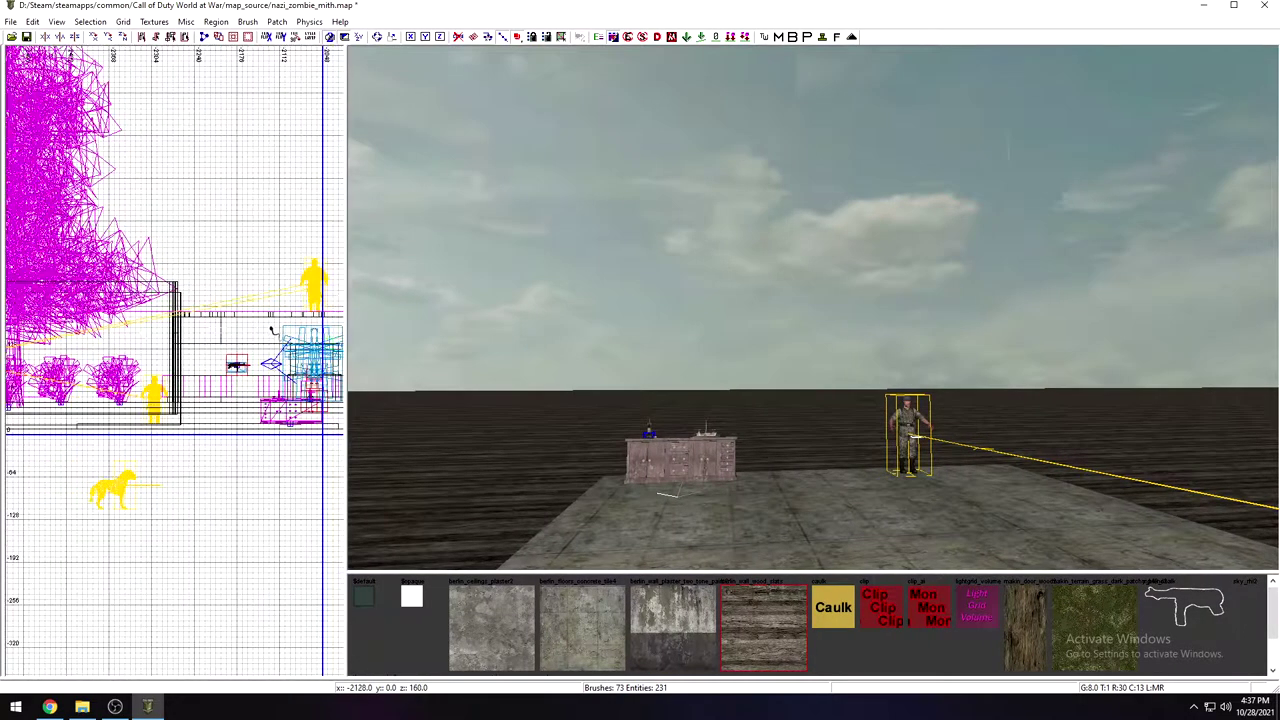
scroll(271, 330, "down", 3)
mouse_move(276, 317)
right_mouse_down()
mouse_move(126, 338)
mouse_move(157, 350)
mouse_move(157, 375)
right_mouse_up()
right_click_drag(59, 410, 6, 235)
right_click_drag(142, 240, 268, 317)
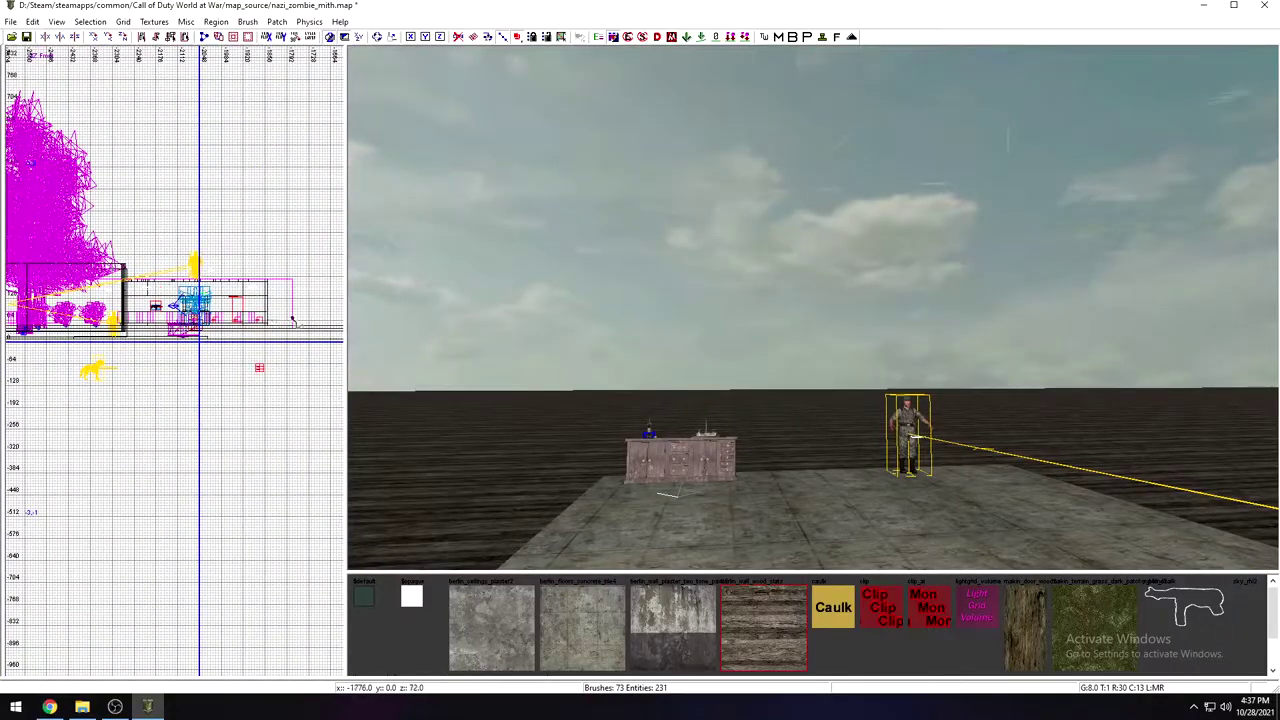
key("ctrl+Tab")
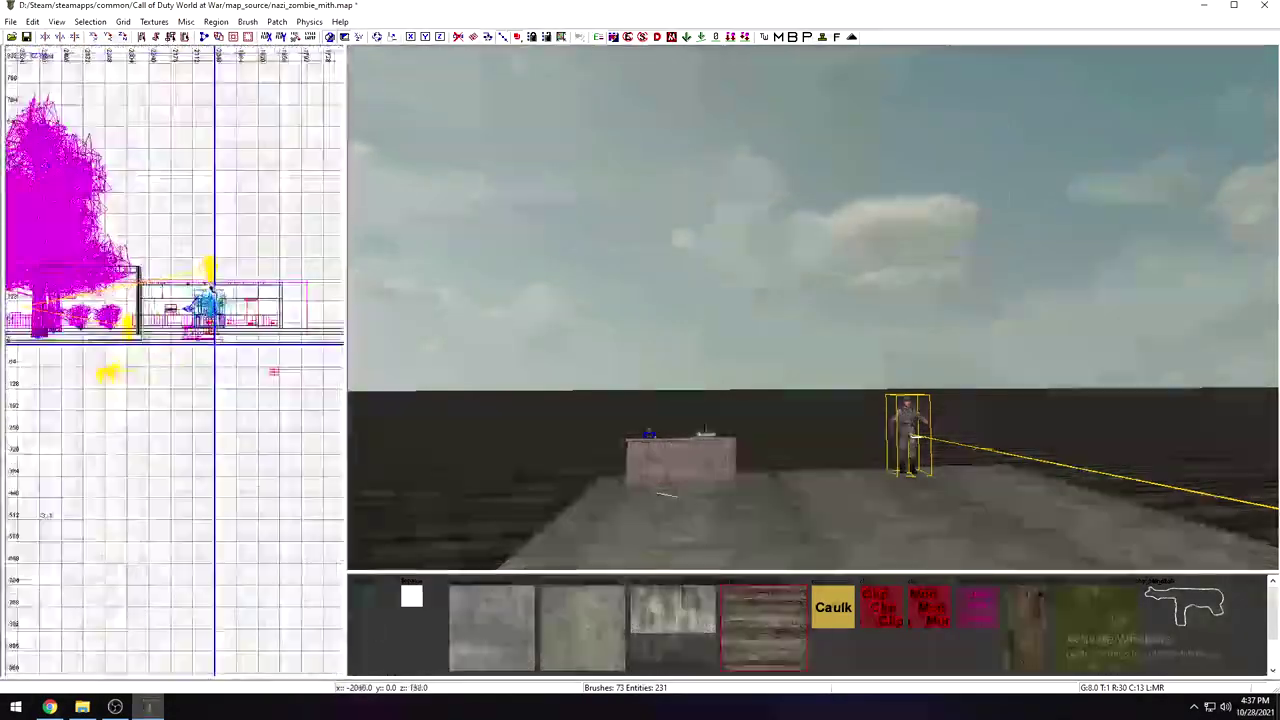
Step: Examine the map layout in the 2D grid view at several zoom levels
scroll(211, 290, "down", 7)
scroll(211, 292, "up", 16)
scroll(211, 307, "down", 14)
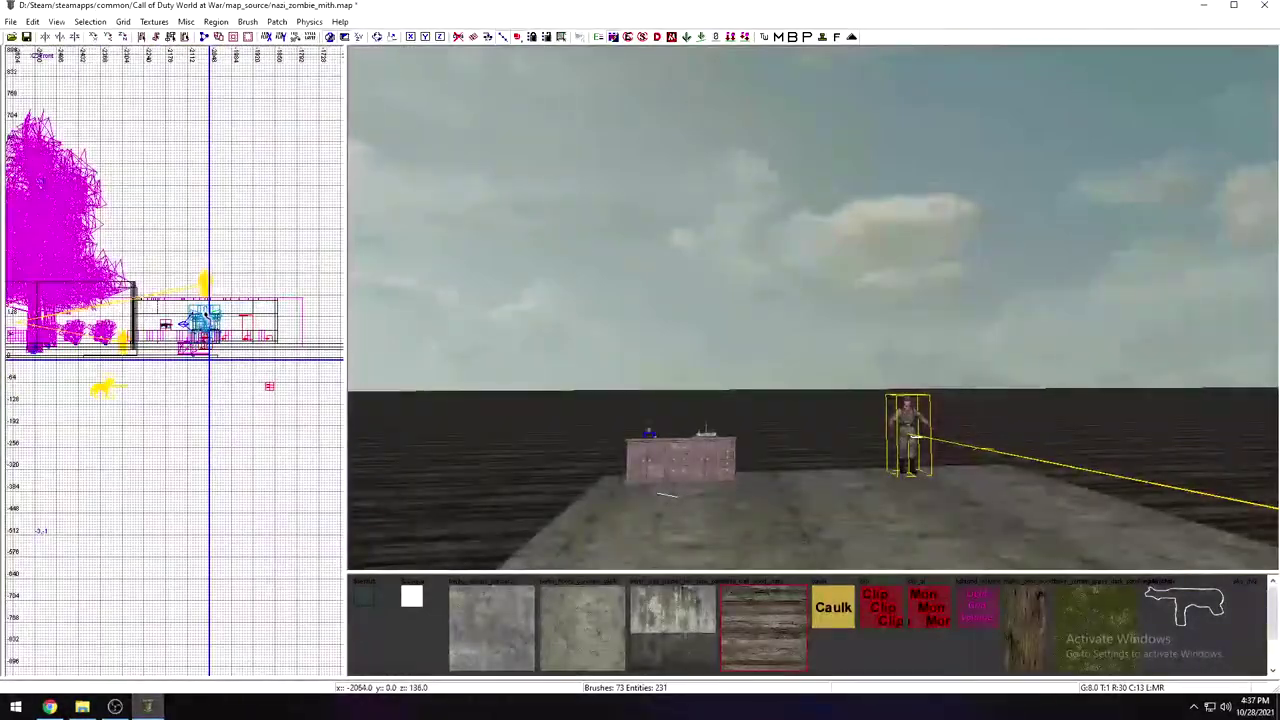
scroll(211, 319, "up", 5)
scroll(775, 410, "up", 8)
scroll(780, 413, "down", 8)
scroll(775, 411, "up", 4)
scroll(772, 414, "down", 4)
scroll(788, 462, "up", 8)
scroll(789, 463, "down", 7)
scroll(786, 464, "up", 6)
scroll(783, 463, "up", 6)
scroll(783, 466, "down", 5)
scroll(781, 468, "up", 5)
scroll(777, 467, "down", 4)
scroll(776, 470, "down", 1)
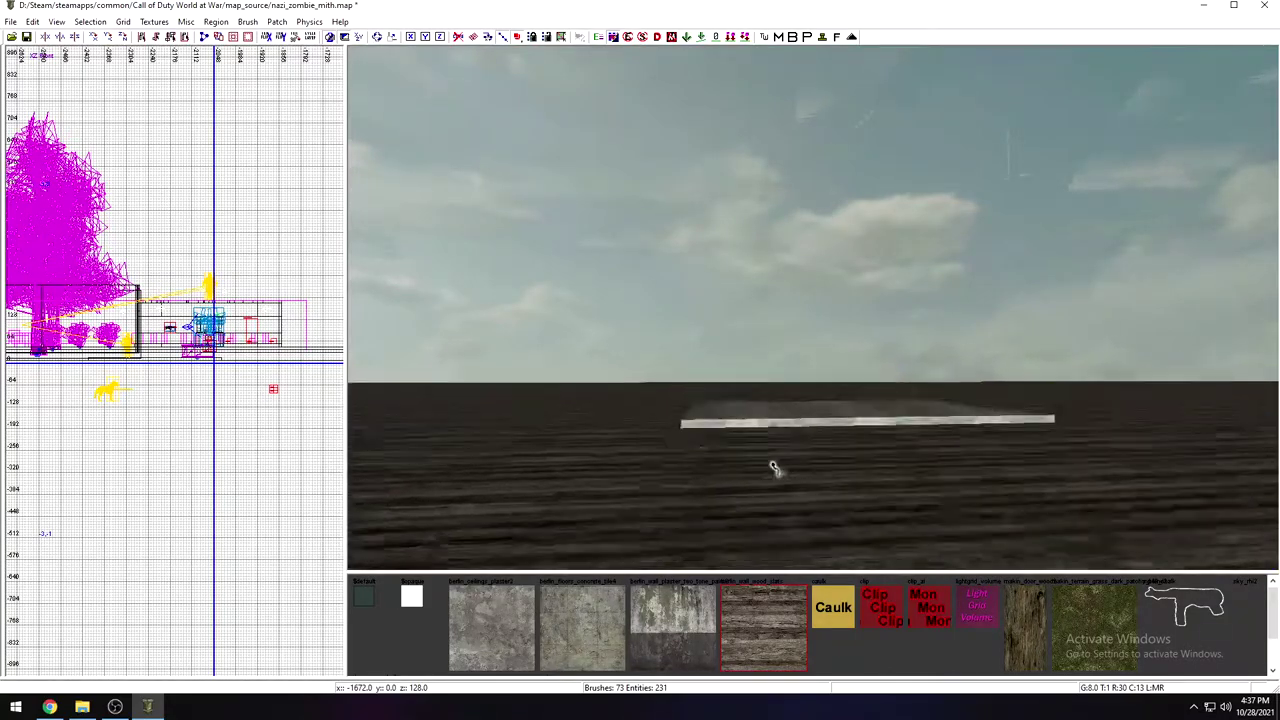
Step: Examine the floor slab in the 3D view from nearer and farther away
scroll(772, 463, "up", 7)
scroll(771, 466, "down", 2)
key("c")
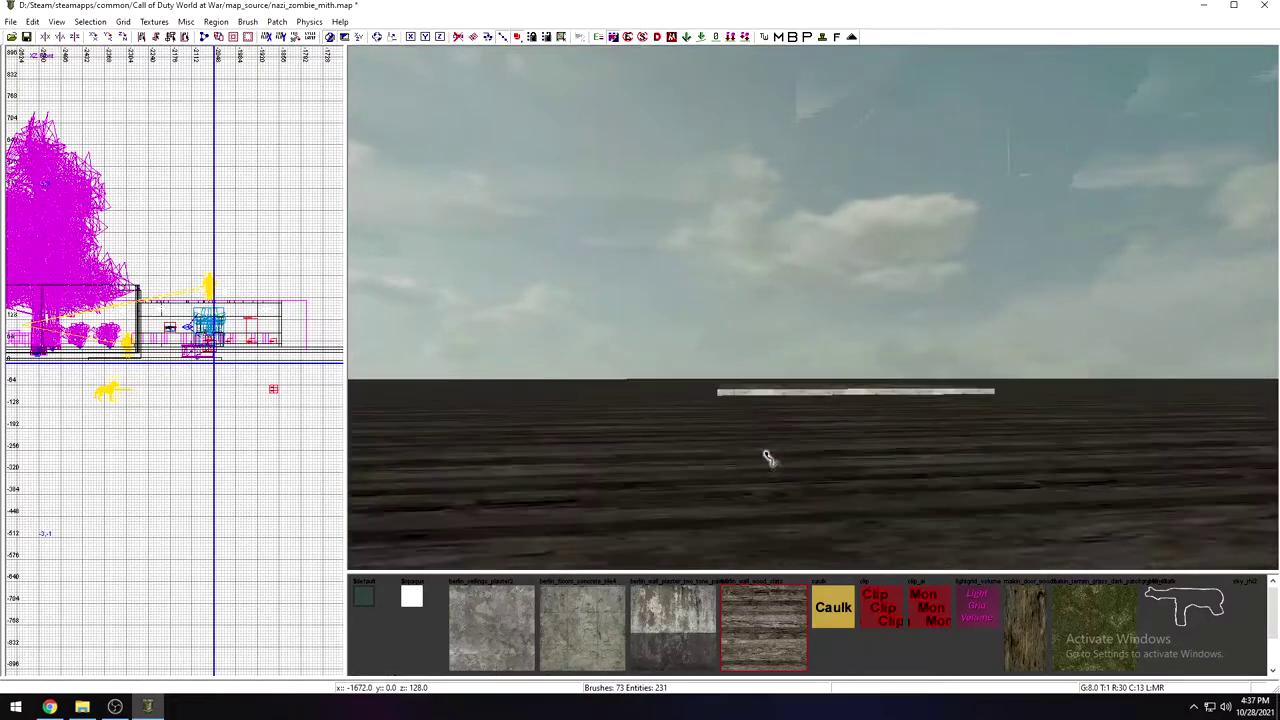
key("d")
key("c")
key("d")
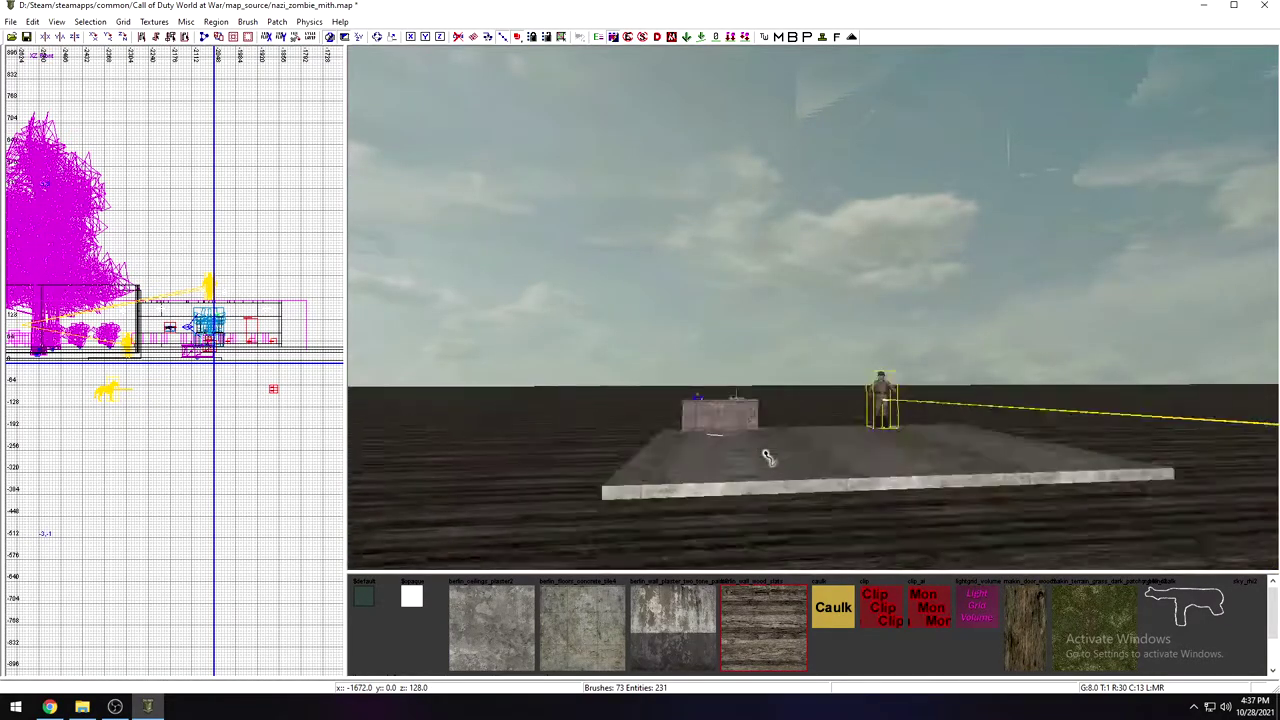
scroll(764, 454, "down", 2)
key("Up")
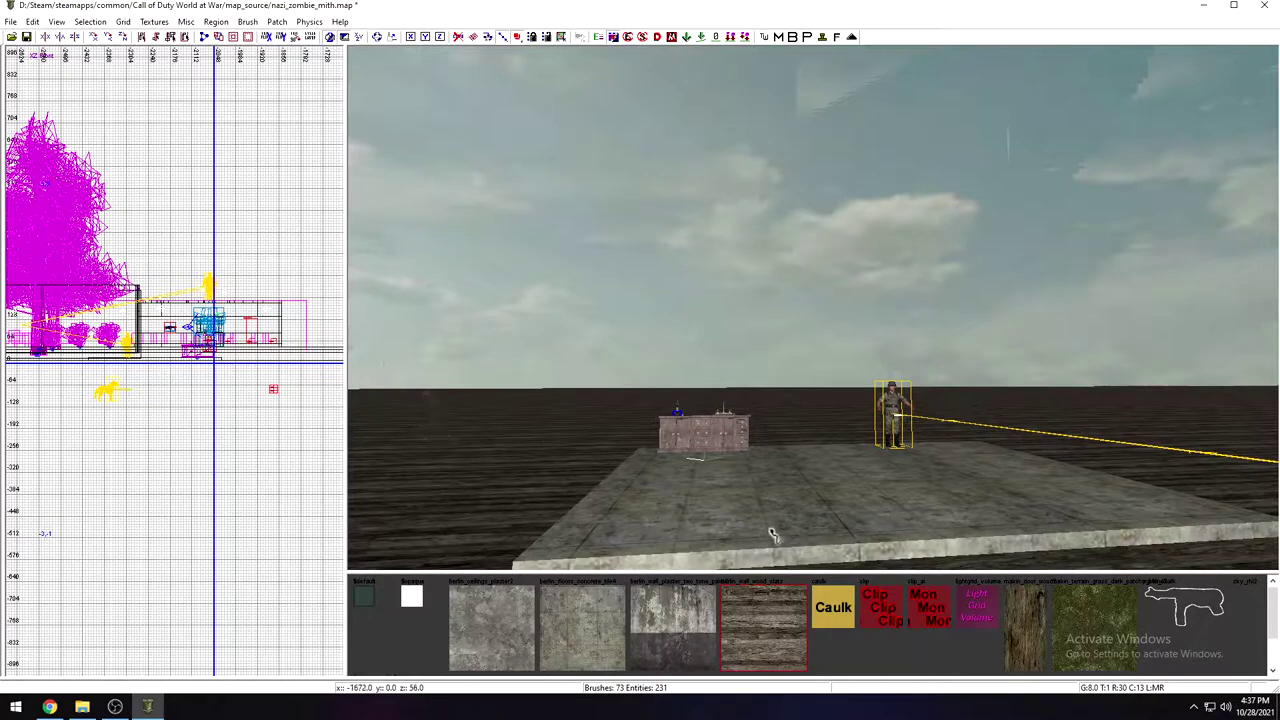
Step: Draw a wood-textured brush about 192 units wide and fit it as a thin wall on the slab behind the cabinet
left_click_drag(184, 288, 252, 352)
mouse_move(700, 310)
right_mouse_down()
mouse_move(692, 230)
mouse_move(790, 240)
mouse_move(715, 375)
mouse_move(700, 330)
mouse_move(720, 250)
mouse_move(650, 260)
right_mouse_up()
left_click_drag(594, 332, 635, 347)
mouse_move(635, 347)
right_mouse_down()
mouse_move(520, 346)
mouse_move(600, 353)
right_mouse_up()
left_click_drag(634, 404, 610, 404)
right_click_drag(610, 404, 513, 466)
key("Down")
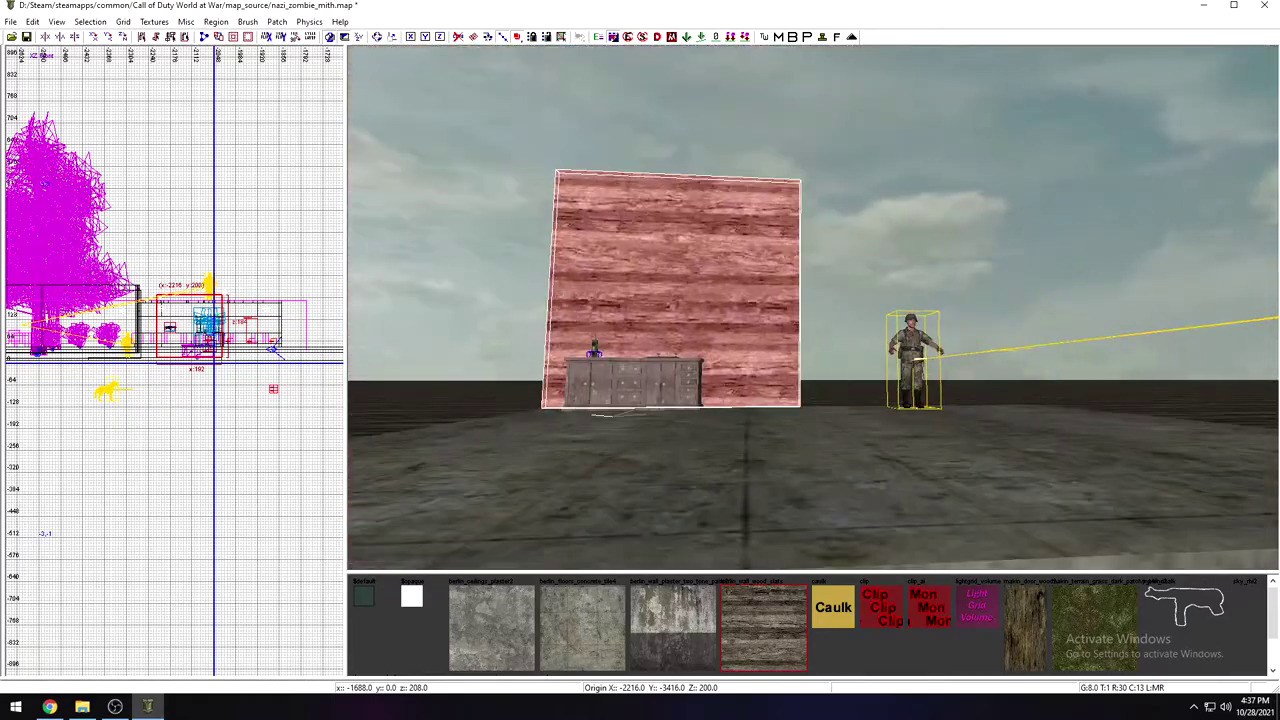
Step: Stretch the wooden wall brush to 392 units wide and extend its depth so it covers the whole floor slab
left_click_drag(825, 415, 1053, 438)
right_click_drag(1053, 438, 938, 400)
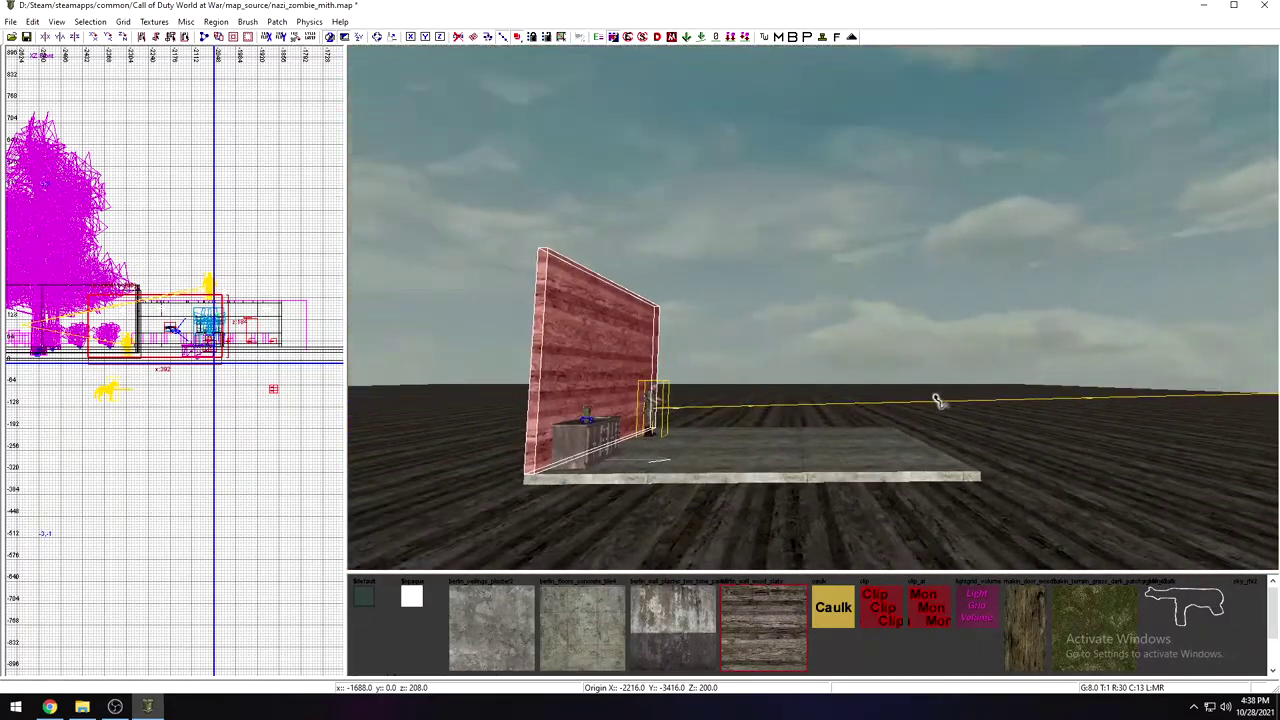
left_click_drag(937, 401, 1079, 400)
left_click_drag(1175, 407, 1180, 406)
mouse_move(1180, 406)
right_mouse_down()
mouse_move(1178, 360)
mouse_move(1230, 360)
right_mouse_up()
key("Down")
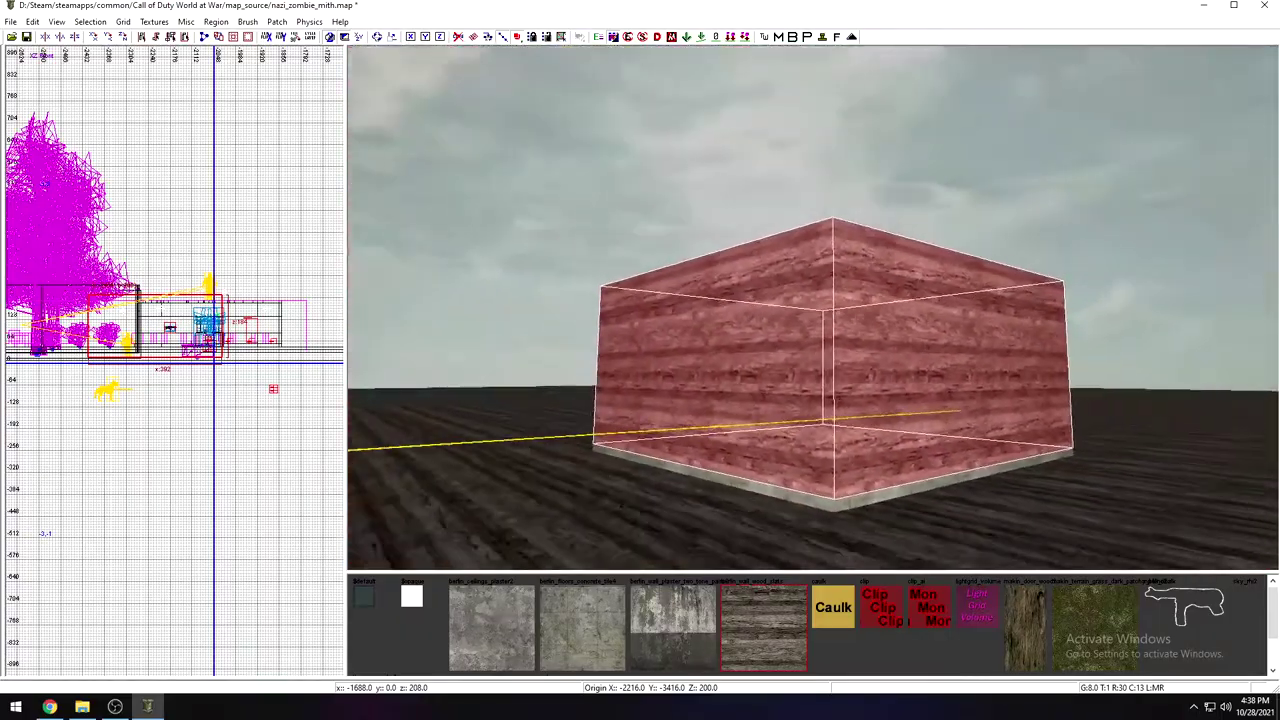
key("Up")
key("Left")
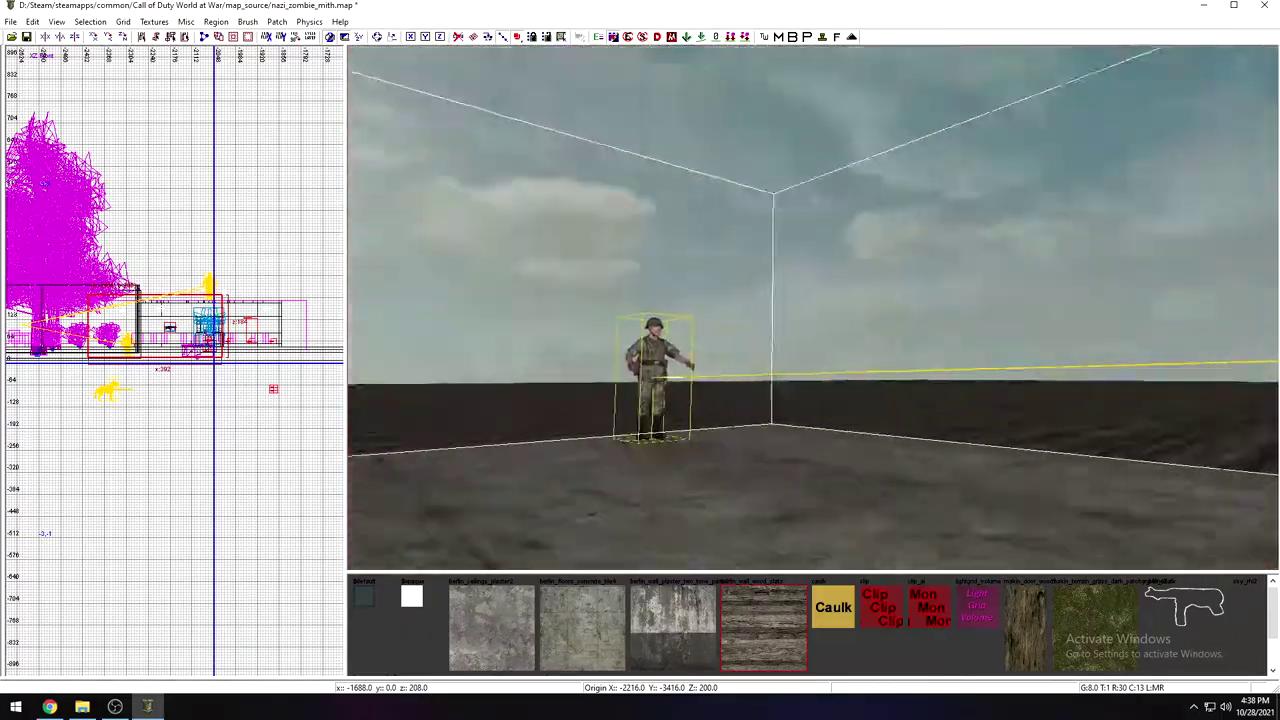
key("Down")
key("Down")
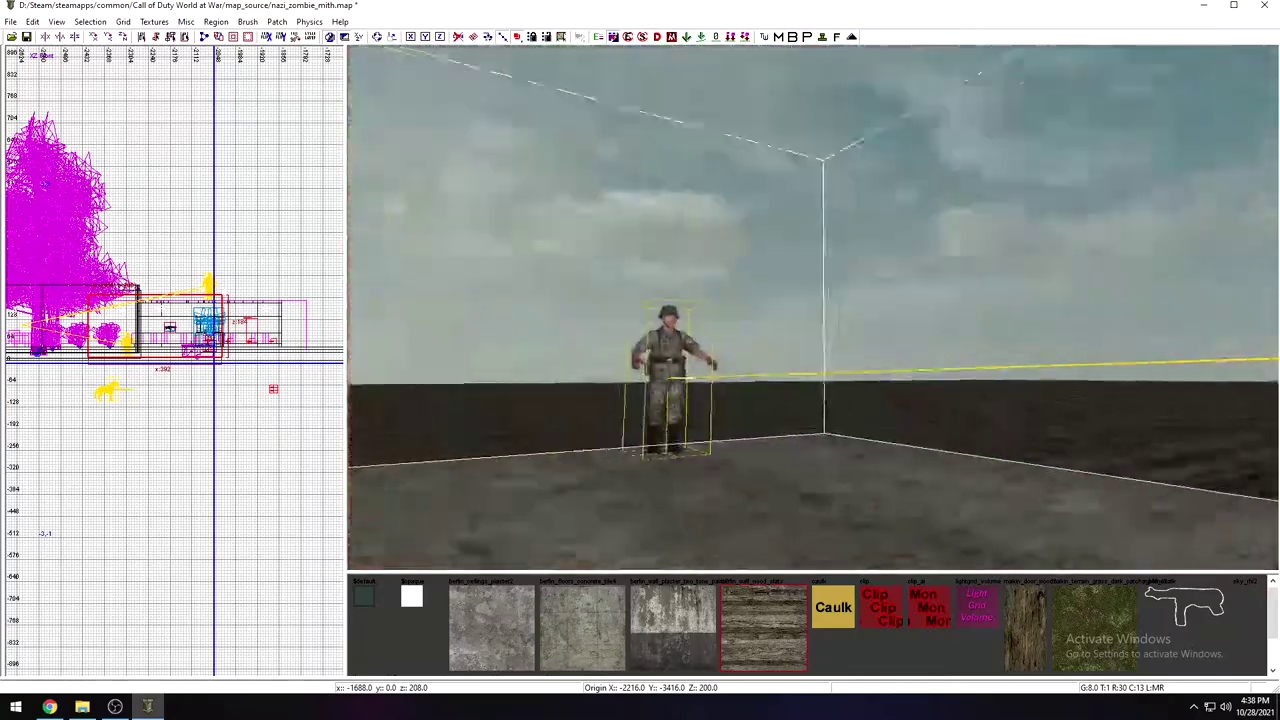
Step: Hollow the solid wooden block over the floor slab into a room with walls, floor and ceiling, and deselect it
key("Up")
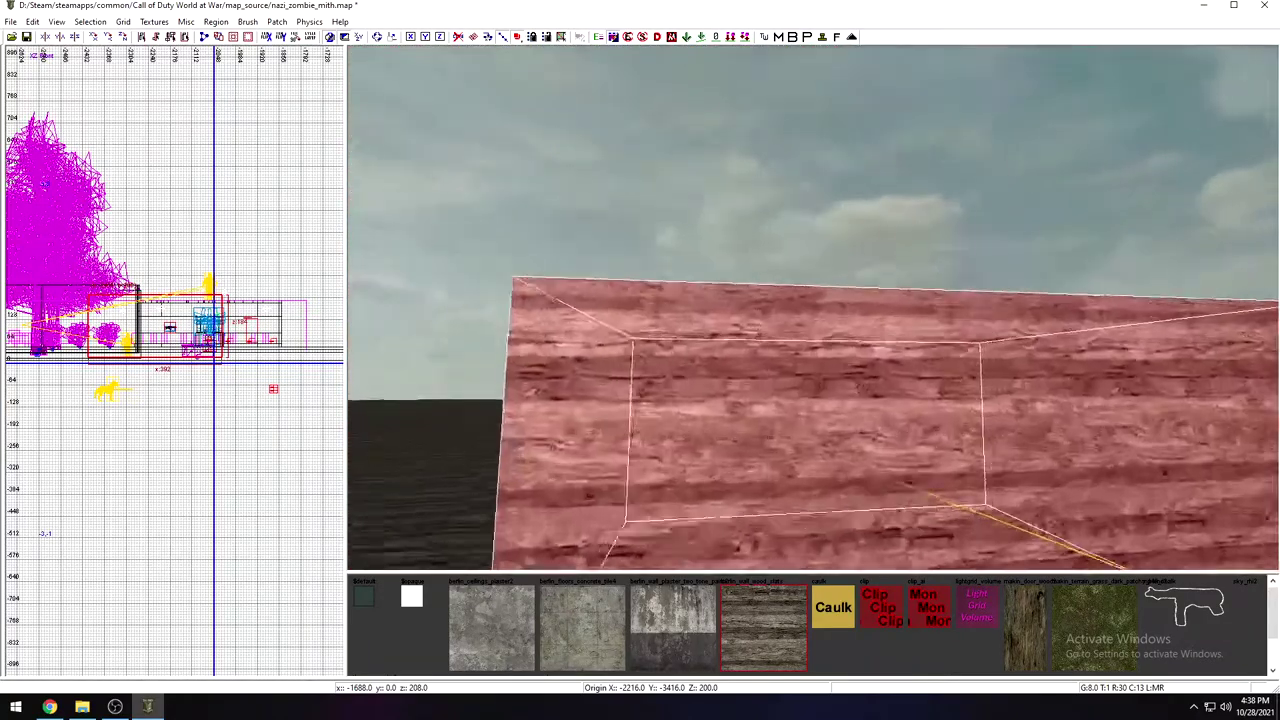
key("Down")
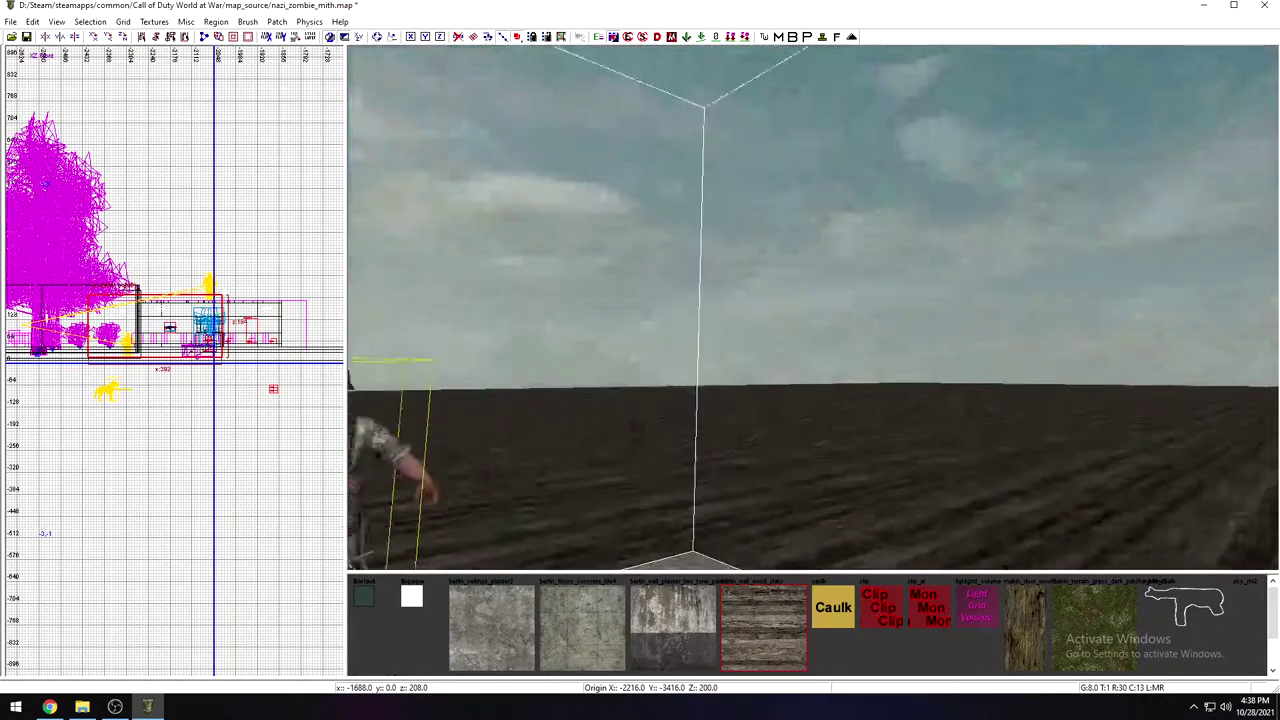
mouse_move(813, 307)
right_mouse_down()
mouse_move(870, 270)
mouse_move(800, 480)
mouse_move(795, 340)
mouse_move(730, 310)
mouse_move(920, 308)
right_mouse_up()
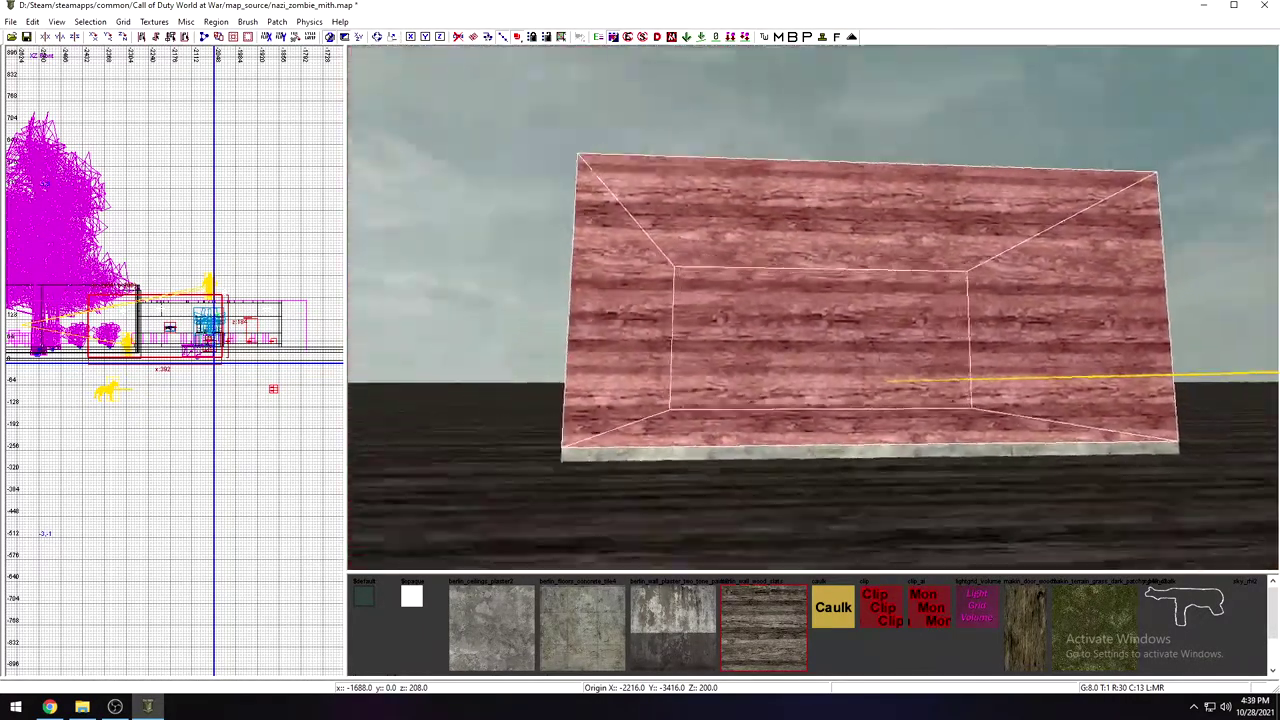
right_click_drag(813, 308, 800, 220)
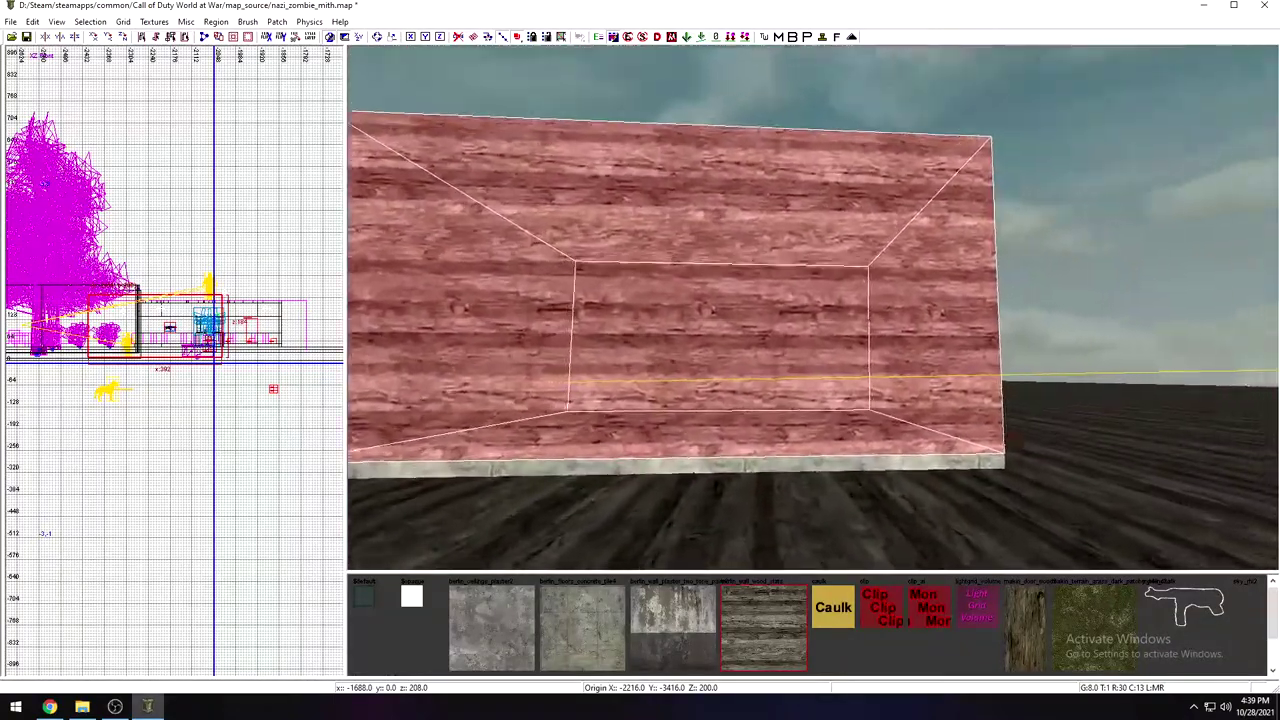
mouse_move(800, 400)
right_mouse_down()
mouse_move(802, 330)
mouse_move(740, 320)
mouse_move(795, 412)
right_mouse_up()
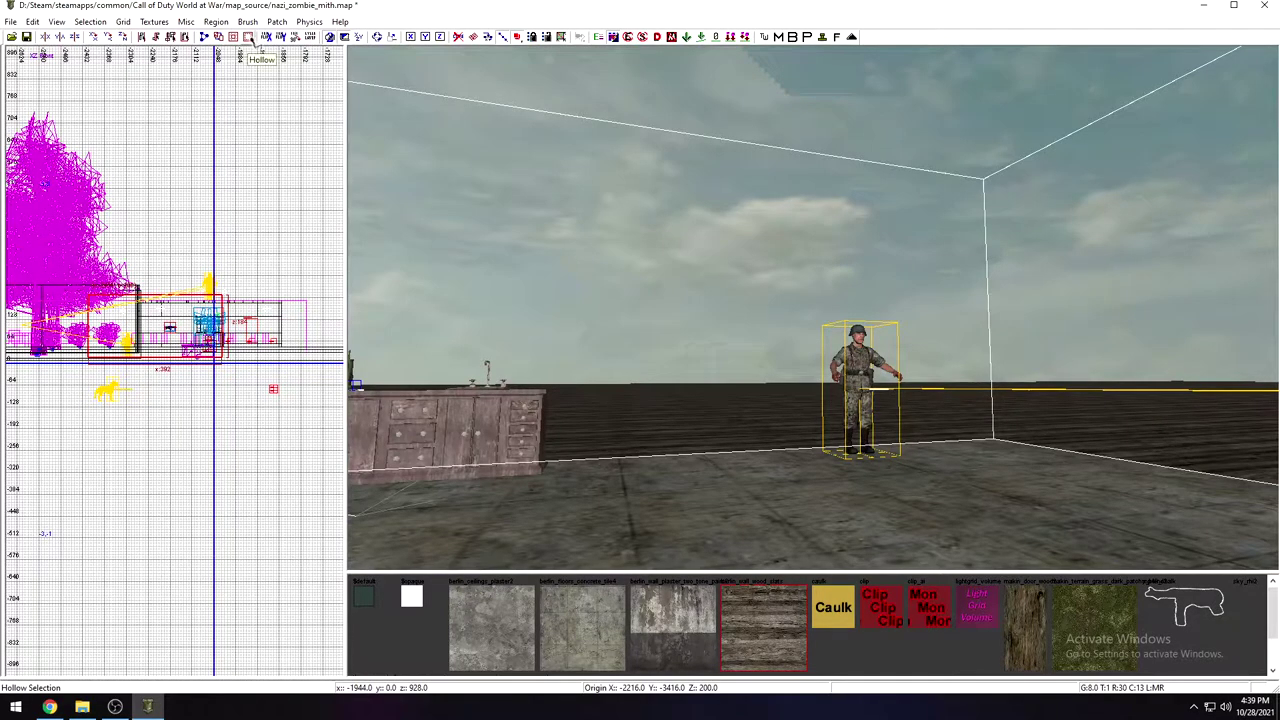
left_click(249, 37)
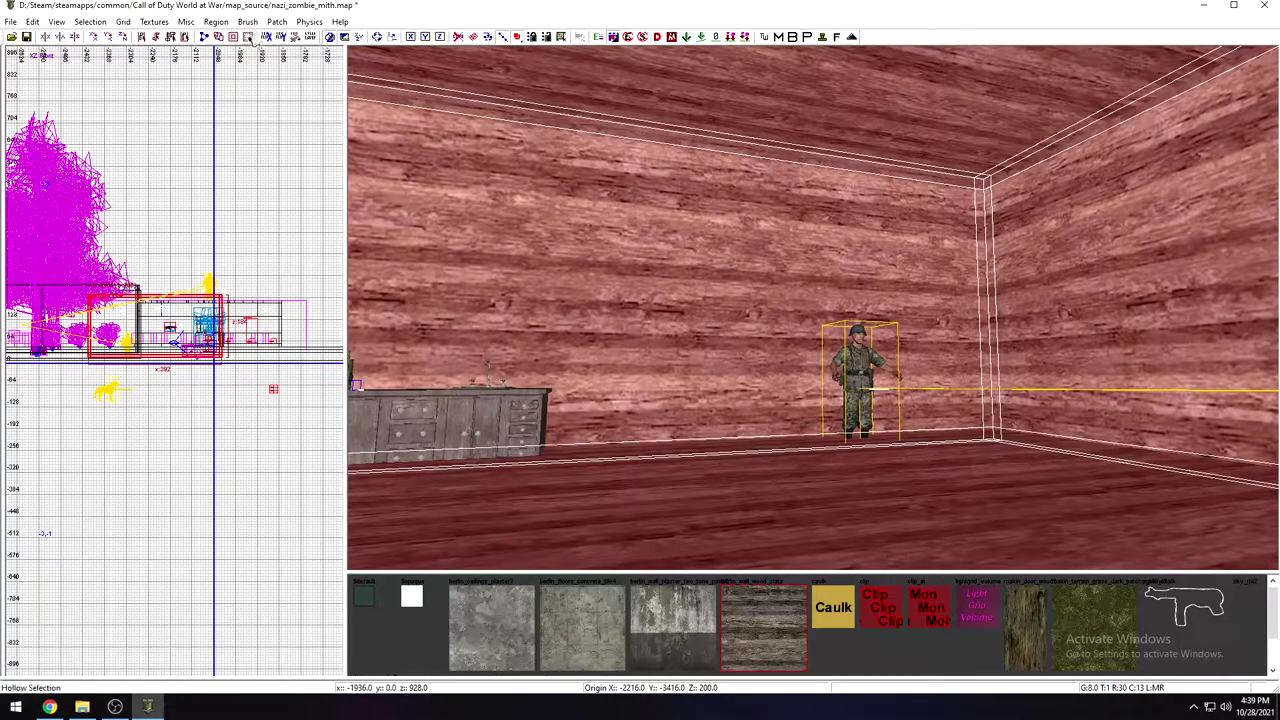
mouse_move(851, 452)
right_mouse_down()
mouse_move(886, 262)
mouse_move(930, 300)
mouse_move(797, 423)
mouse_move(650, 460)
mouse_move(655, 510)
mouse_move(560, 500)
mouse_move(741, 514)
right_mouse_up()
key("Escape")
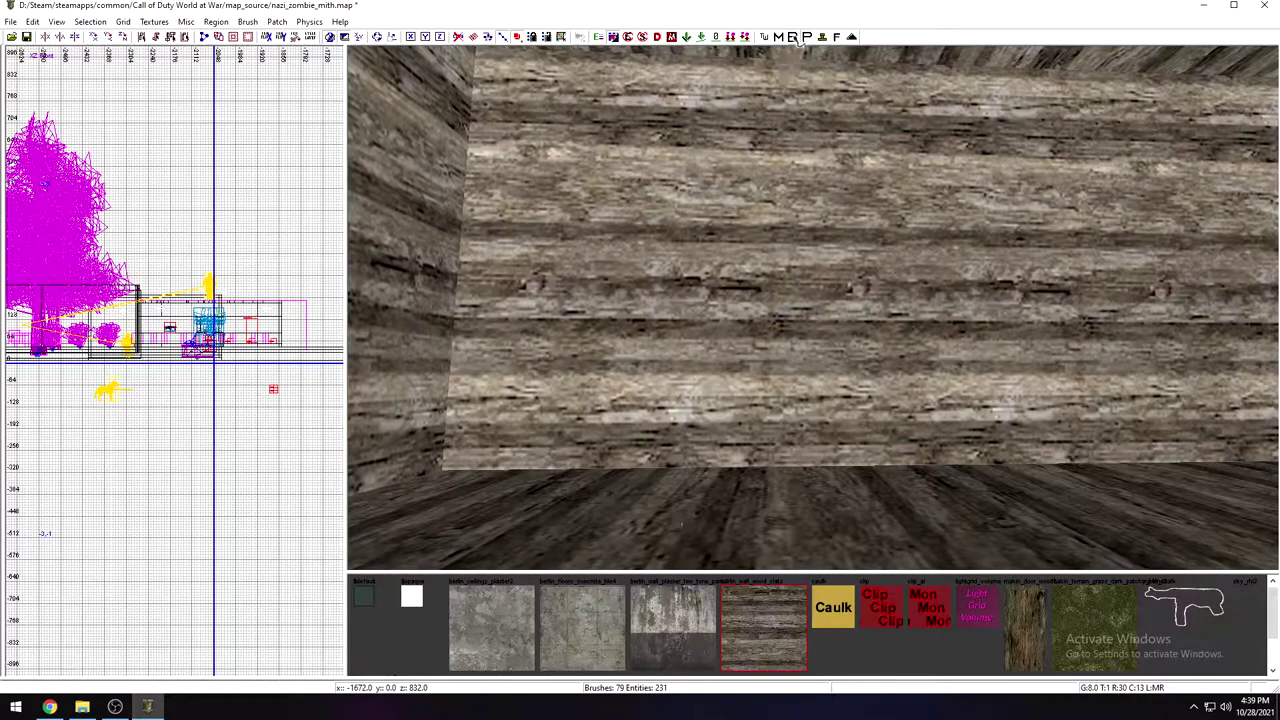
Step: Delete the wooden floor brush inside the hollowed room, keeping the concrete slab as the floor
right_click_drag(637, 212, 880, 220)
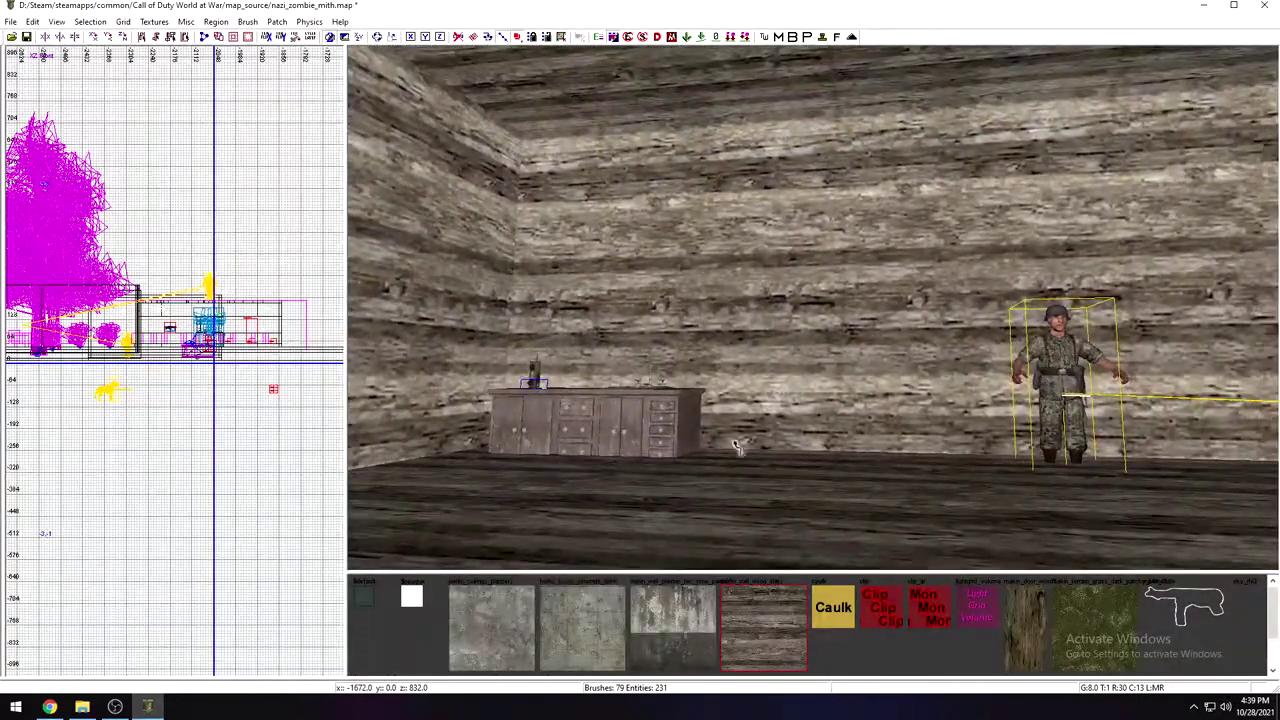
left_click(748, 495, "shift")
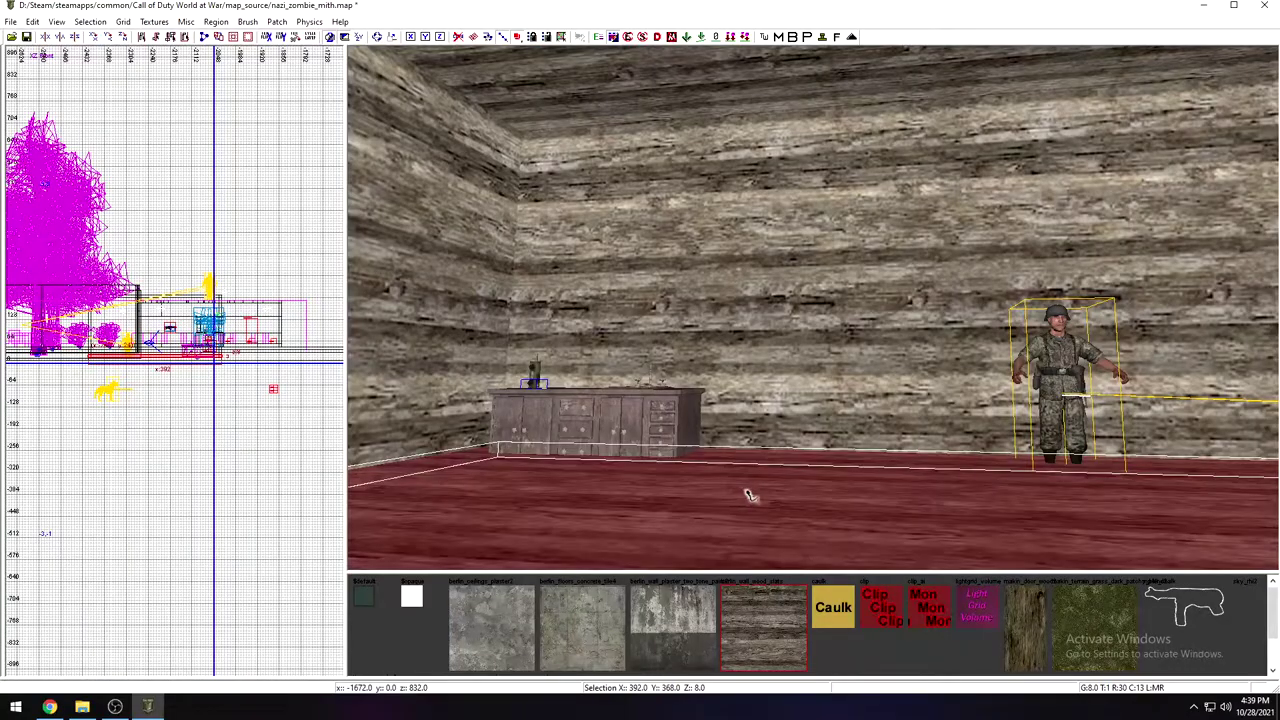
key("BackSpace")
right_click_drag(748, 400, 880, 380)
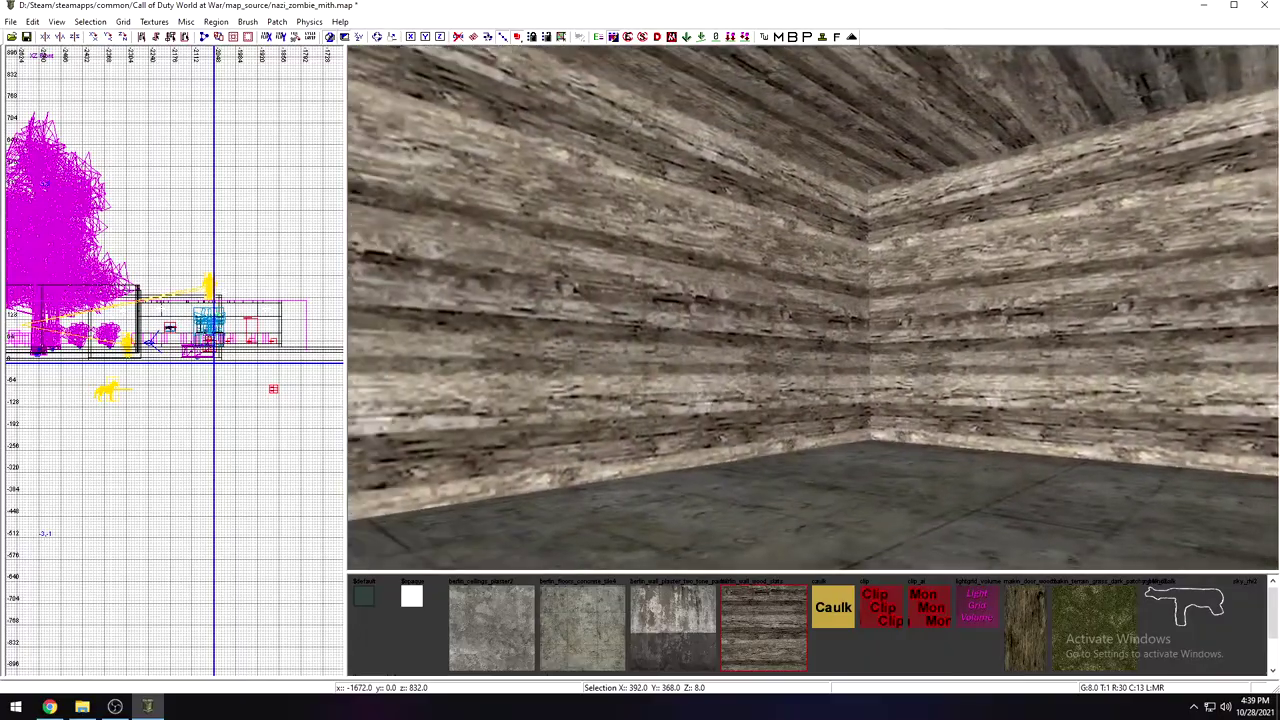
Step: Split the room's outer front wall vertically with the clipper at about x -2232, keeping both parts
right_click_drag(812, 308, 680, 308)
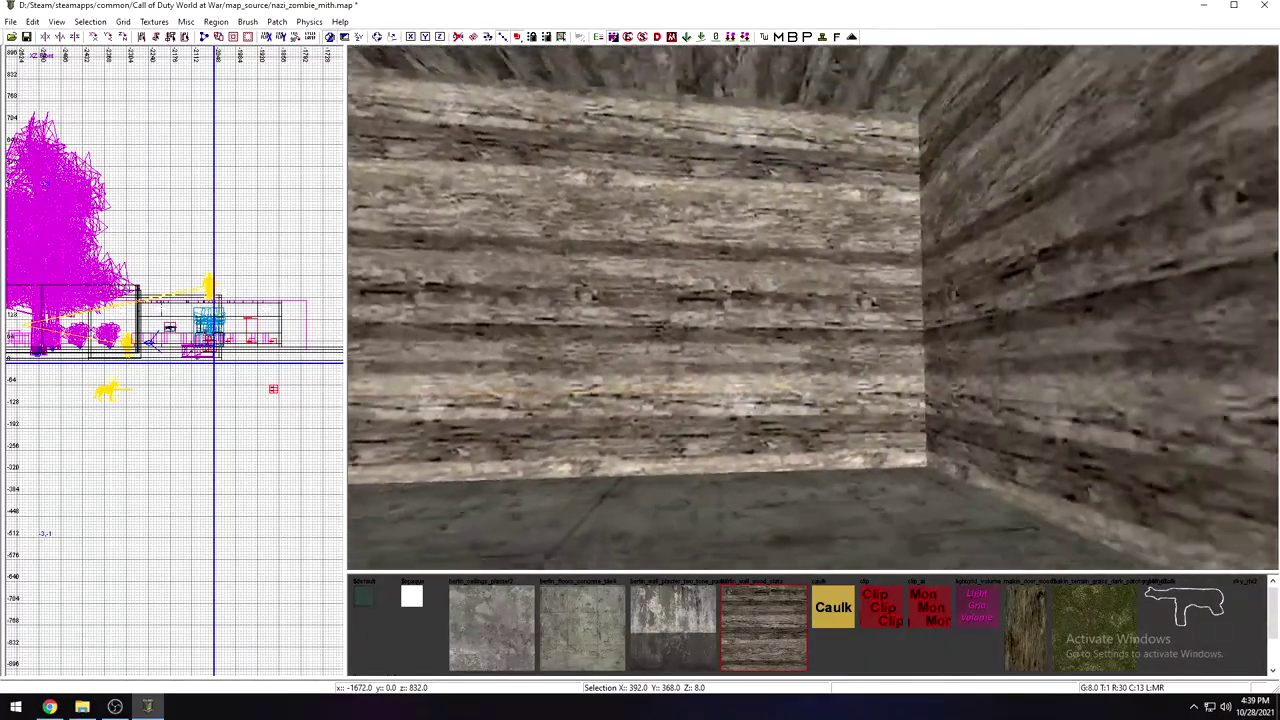
mouse_move(812, 308)
right_mouse_down()
mouse_move(850, 320)
mouse_move(812, 420)
mouse_move(774, 486)
mouse_move(740, 470)
mouse_move(810, 220)
mouse_move(860, 420)
mouse_move(760, 457)
mouse_move(840, 240)
mouse_move(900, 270)
mouse_move(930, 260)
mouse_move(900, 420)
mouse_move(820, 440)
mouse_move(762, 409)
right_mouse_up()
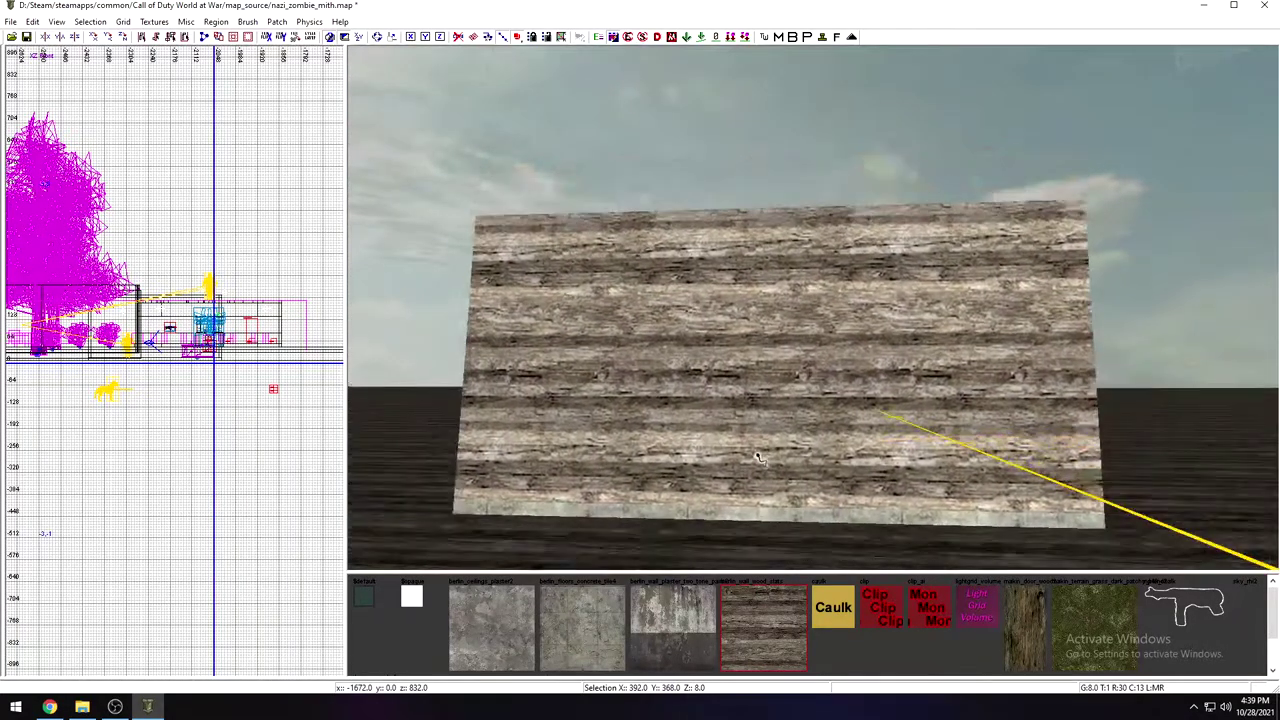
left_click(762, 409, "shift")
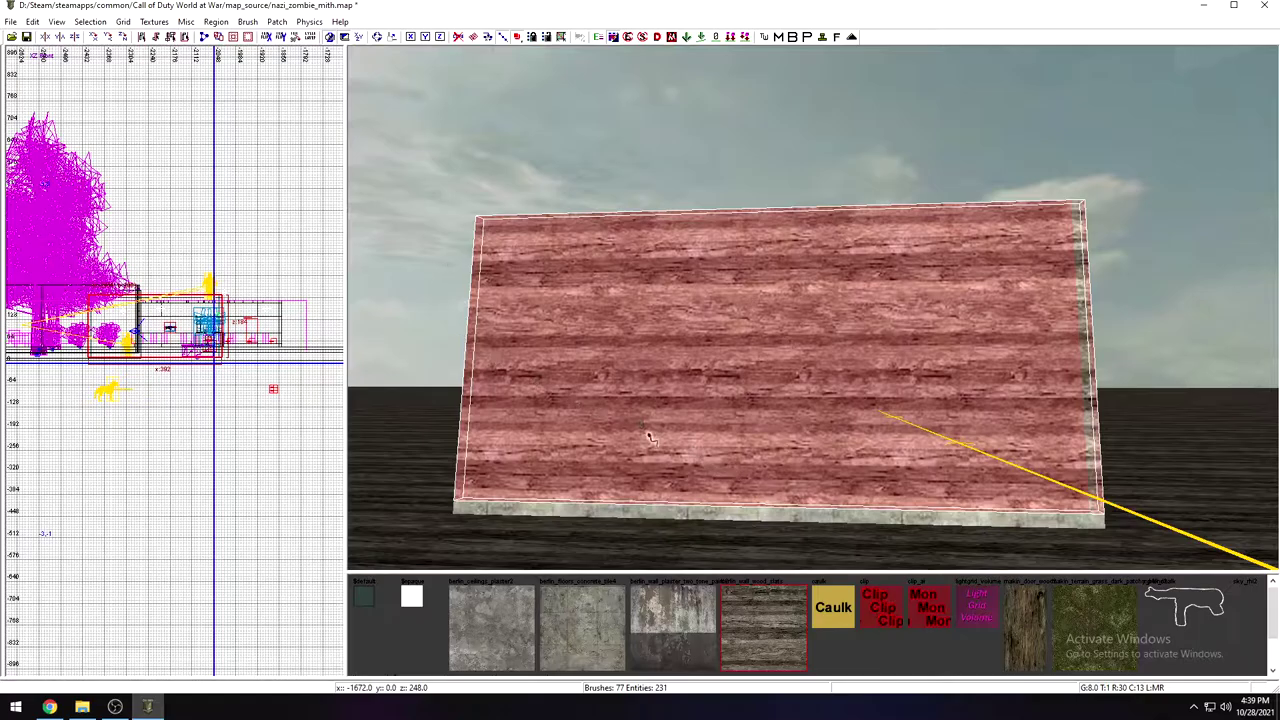
scroll(212, 330, "up", 5)
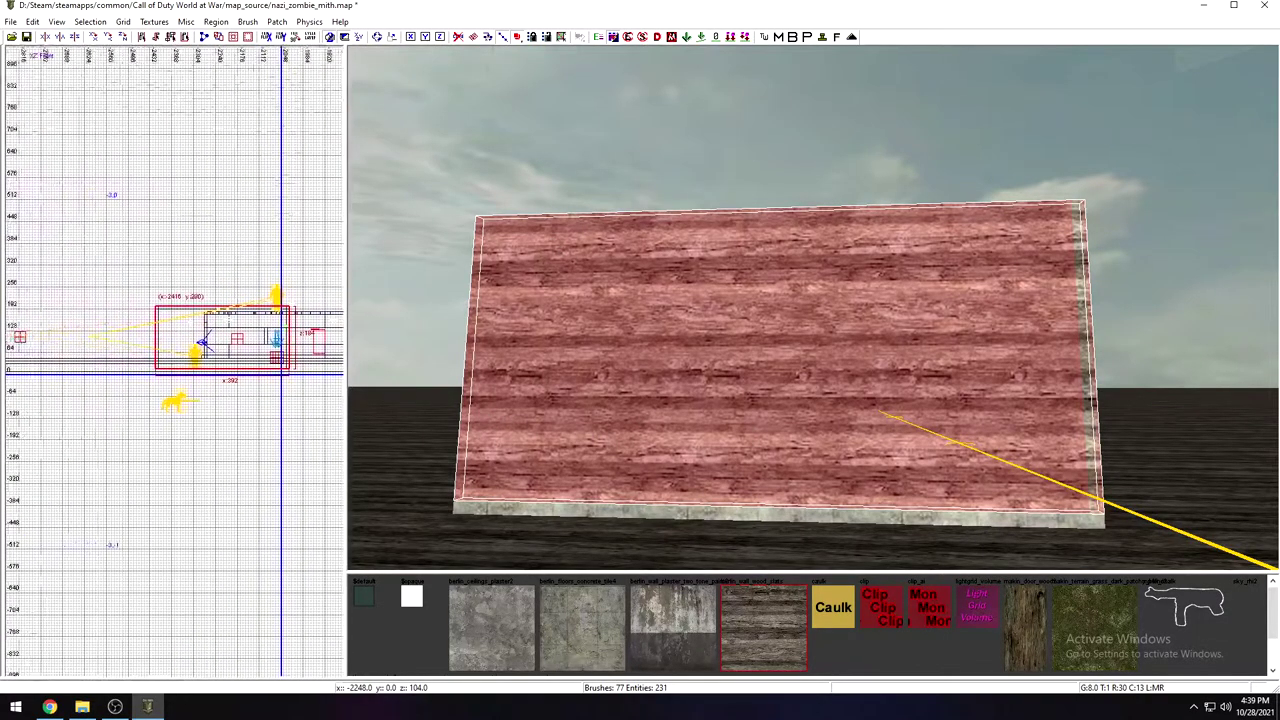
right_click_drag(252, 351, 192, 341)
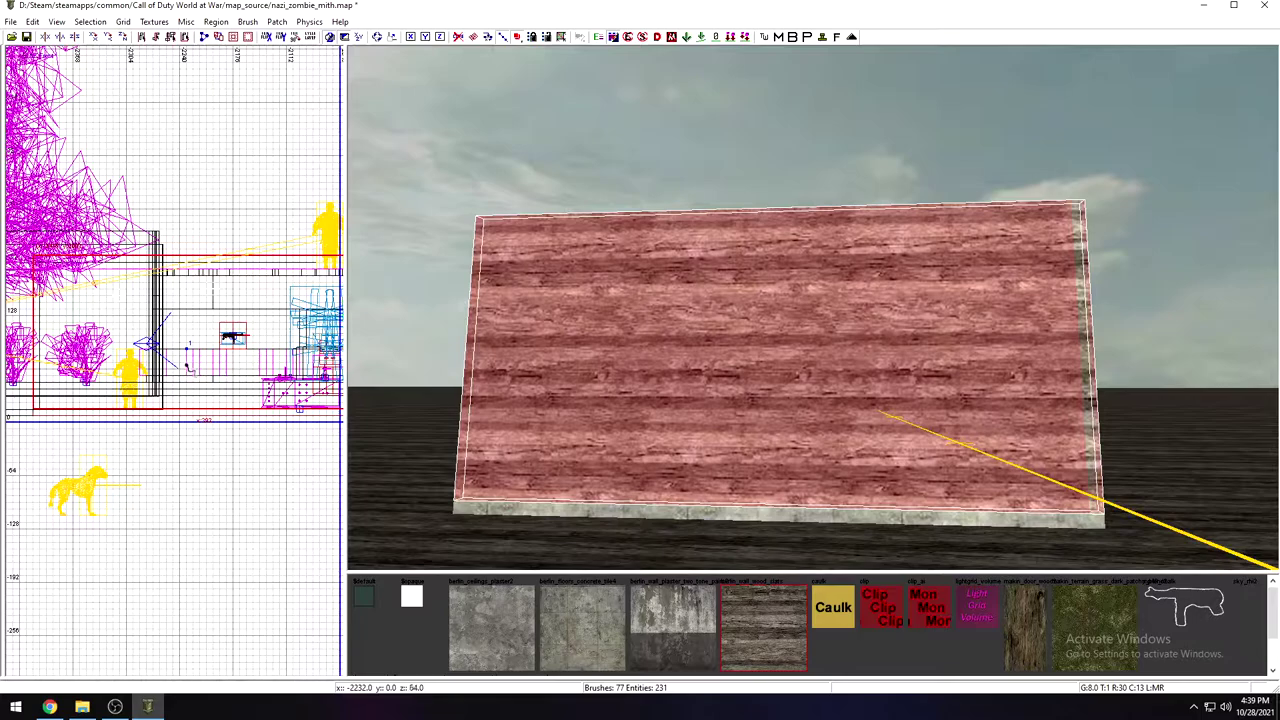
left_click(187, 364)
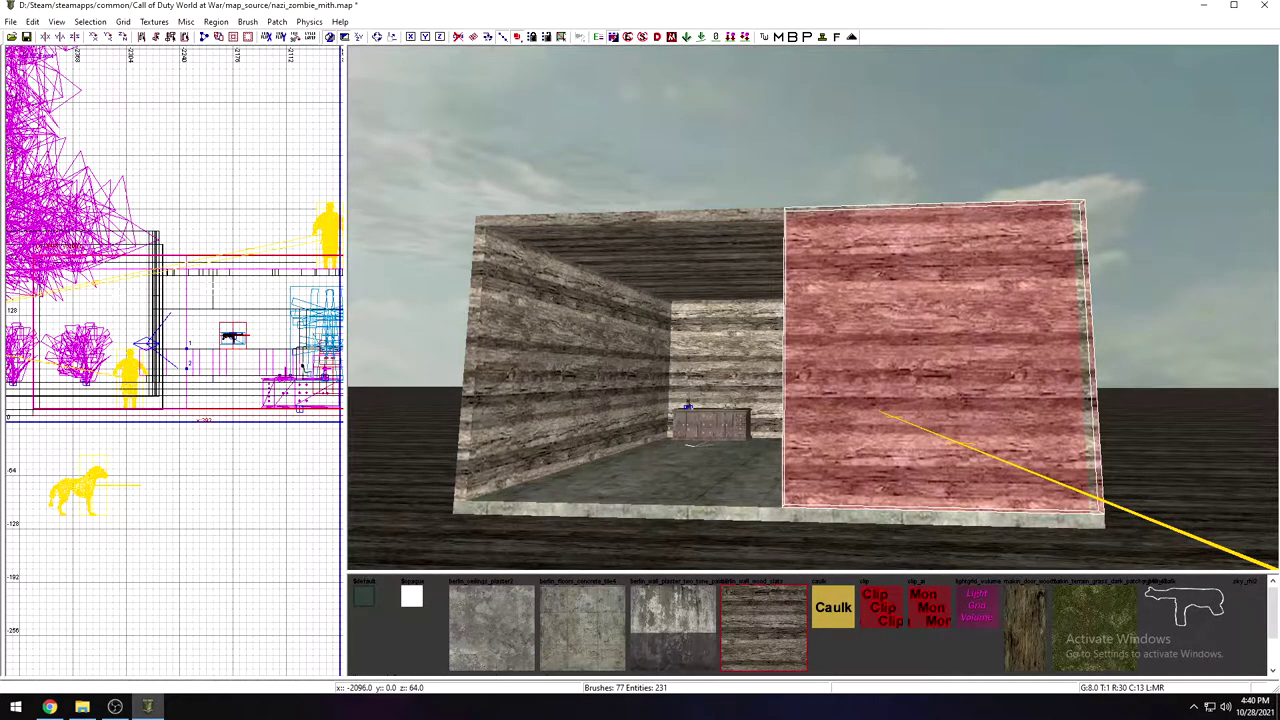
left_click_drag(187, 345, 187, 347)
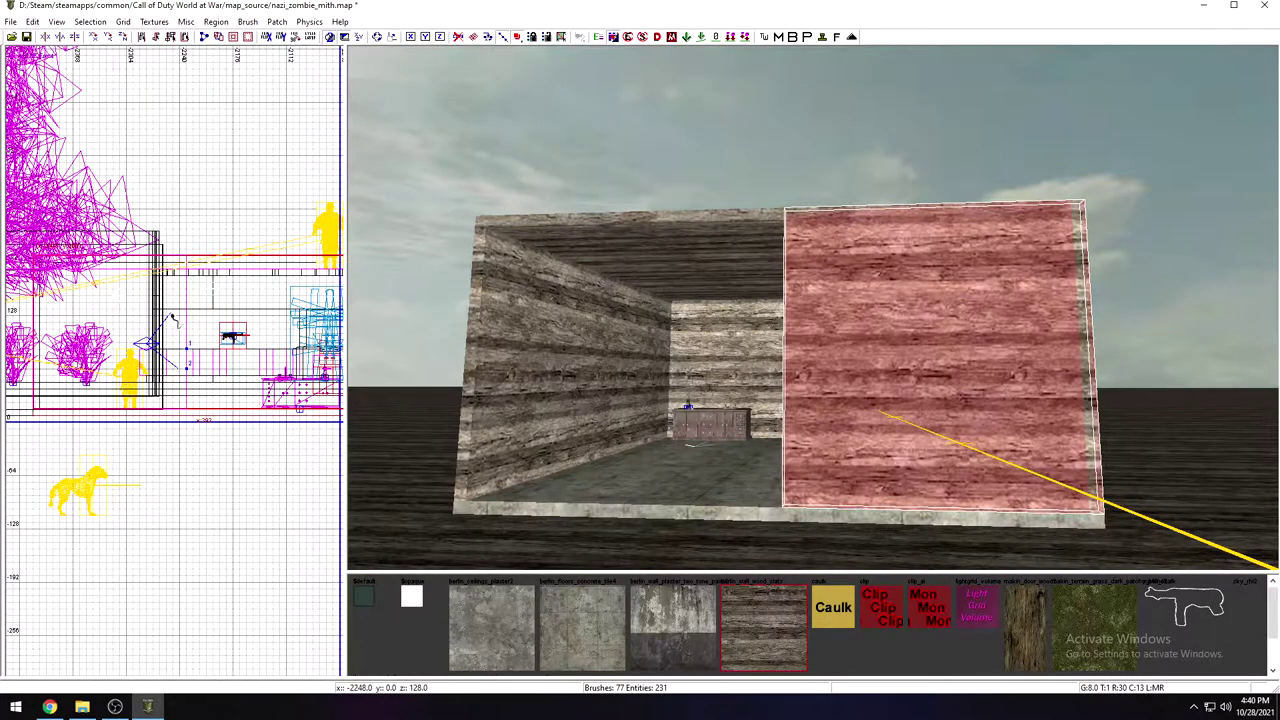
scroll(187, 360, "up", 2)
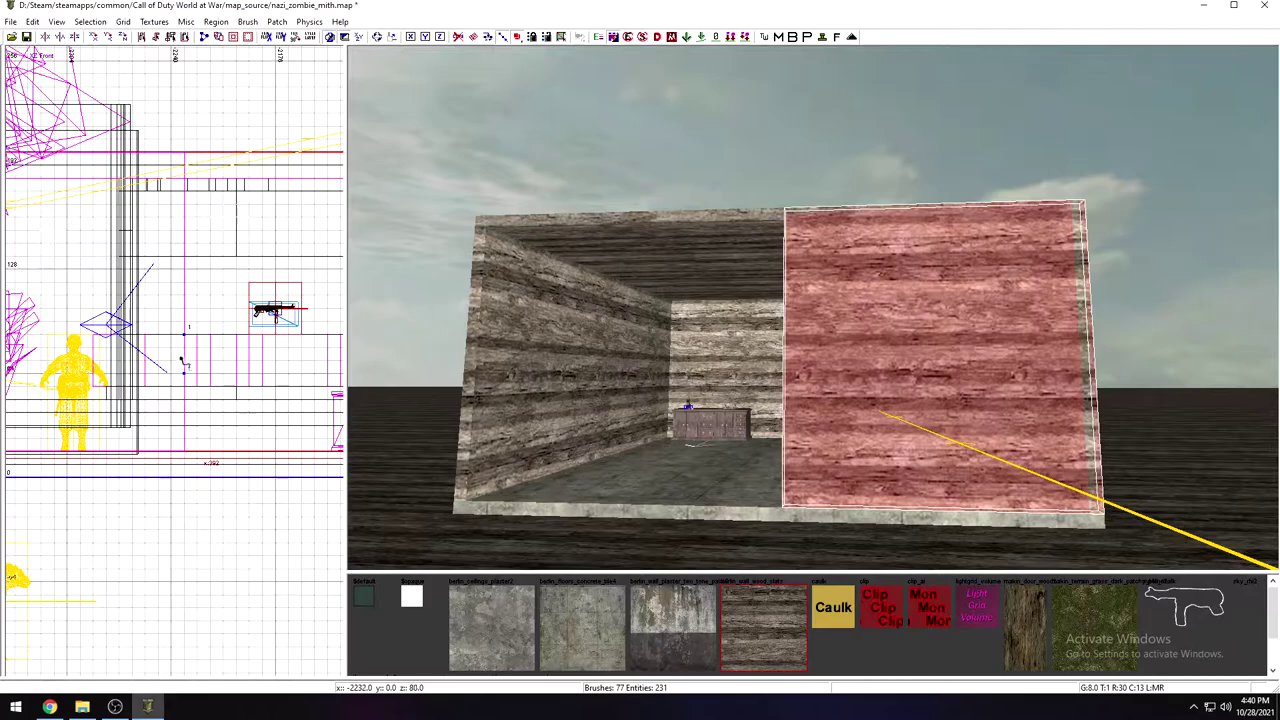
scroll(192, 364, "down", 3)
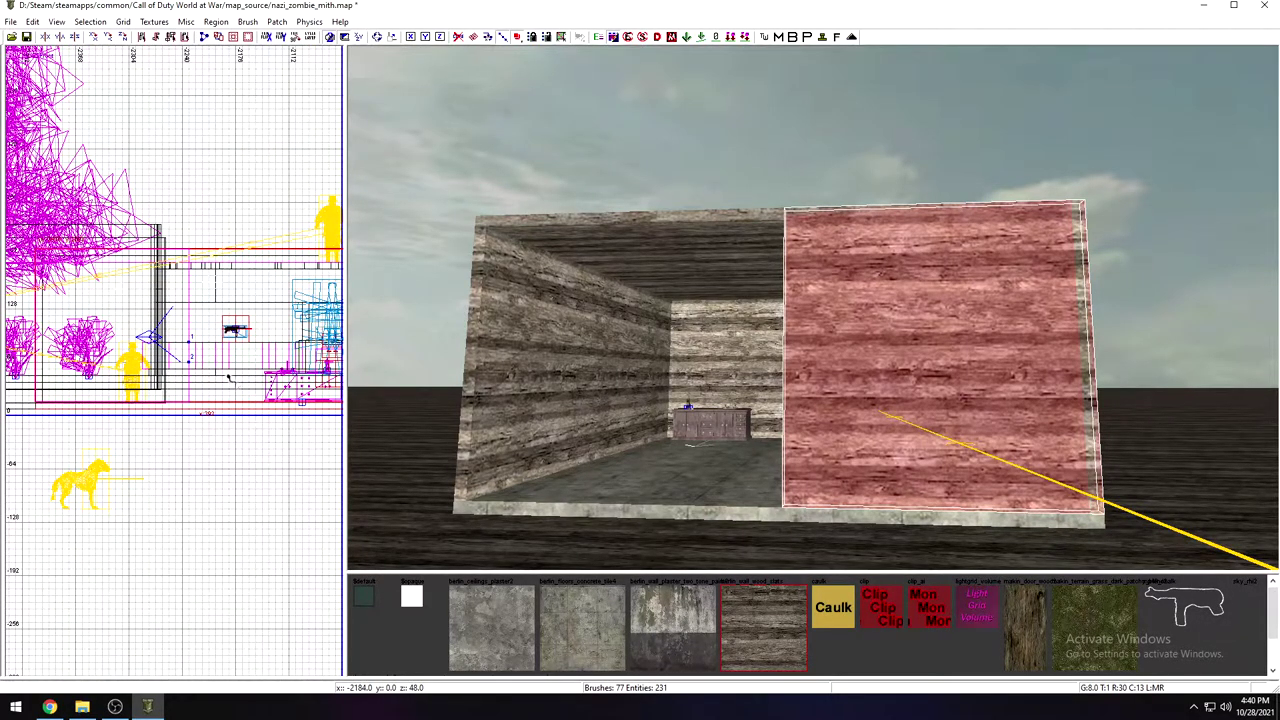
key("shift+Return")
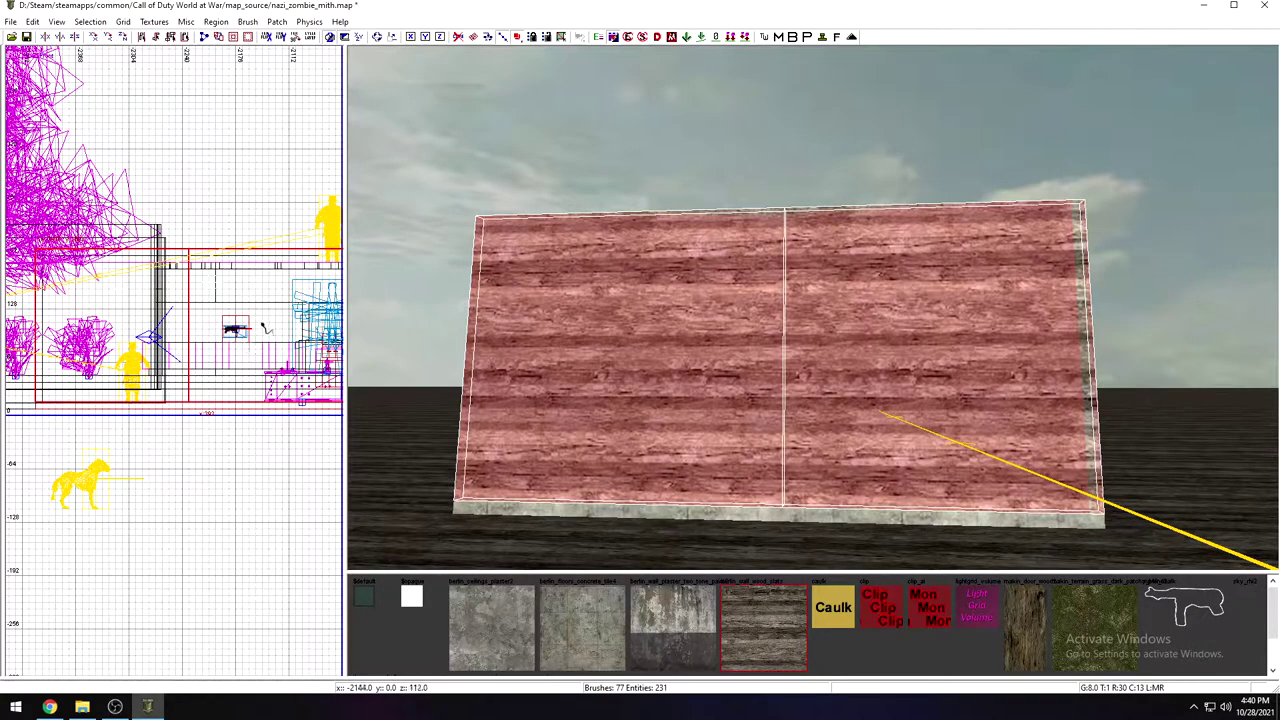
Step: Split the front wall vertically again at x -2144 and horizontally at z 96, keeping all pieces
left_click(263, 341)
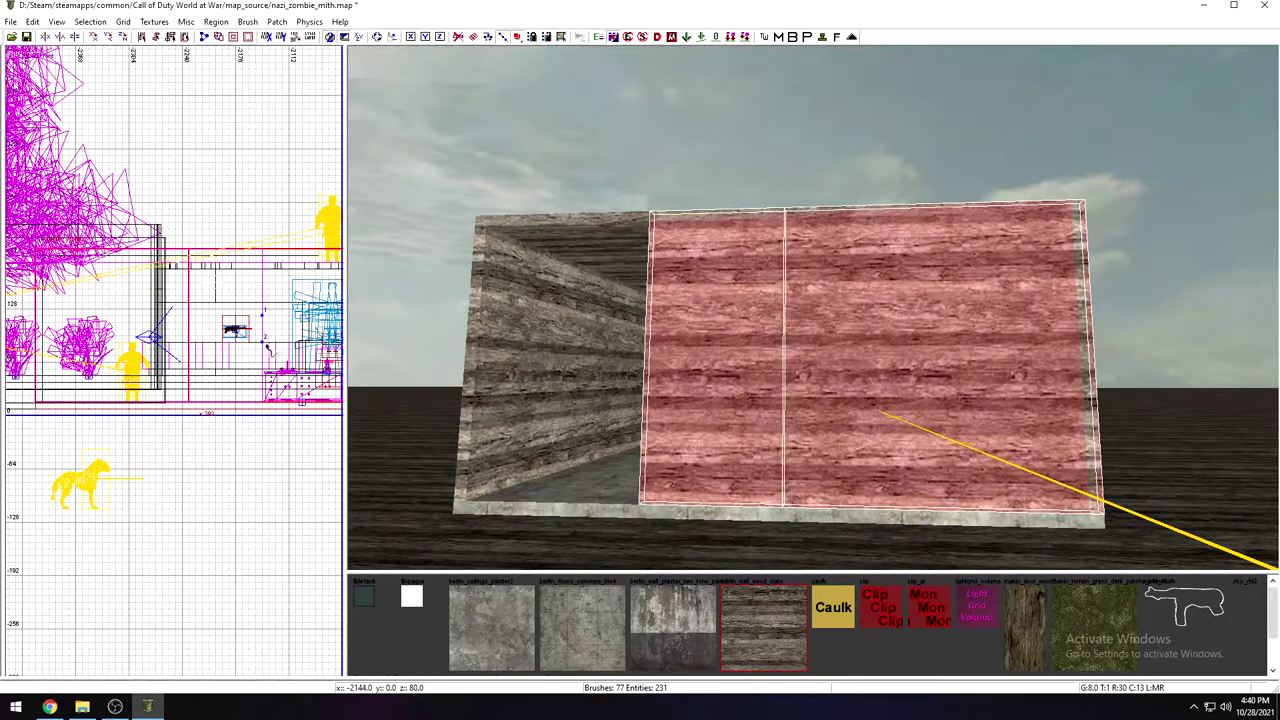
left_click(268, 348, "shift")
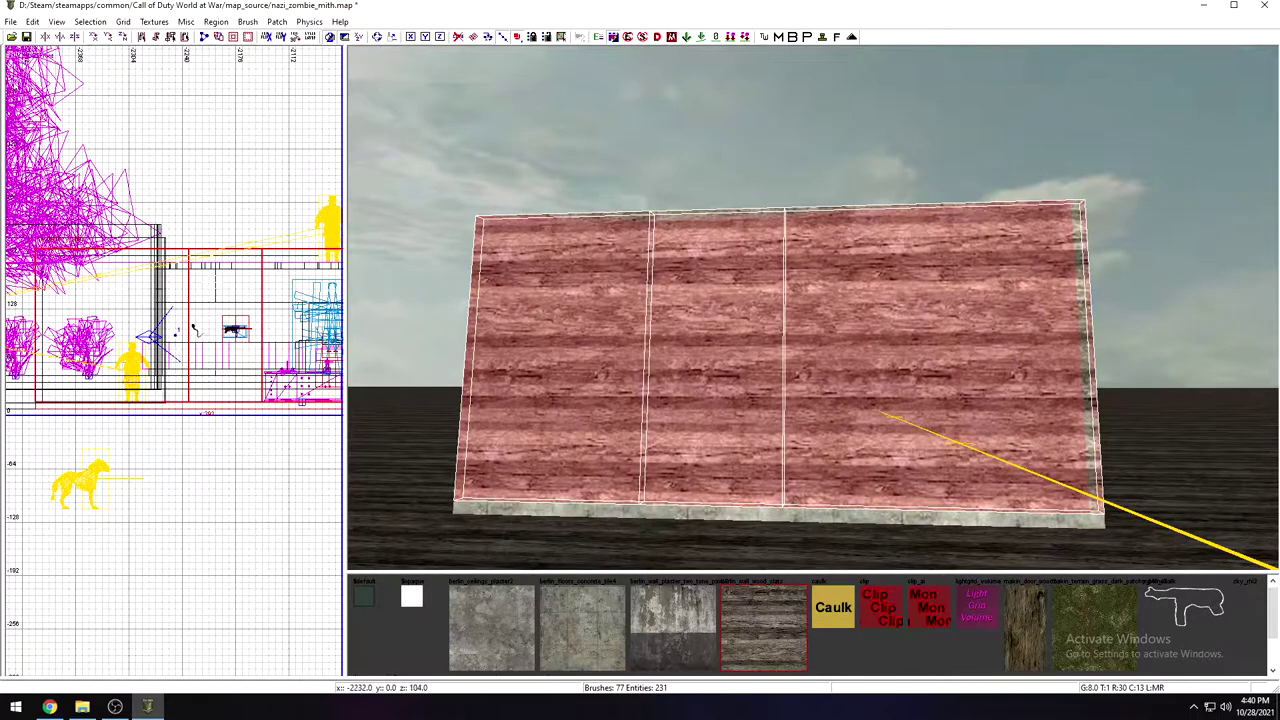
left_click_drag(206, 332, 216, 335)
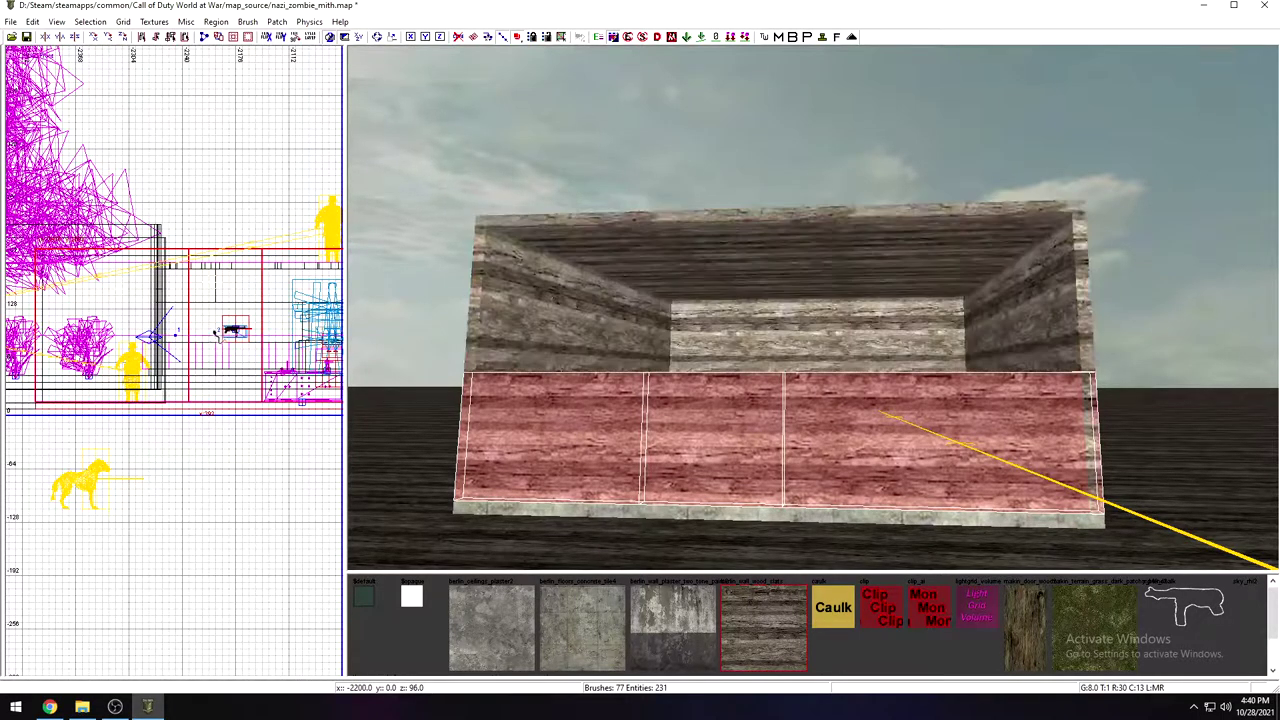
key("shift+Return")
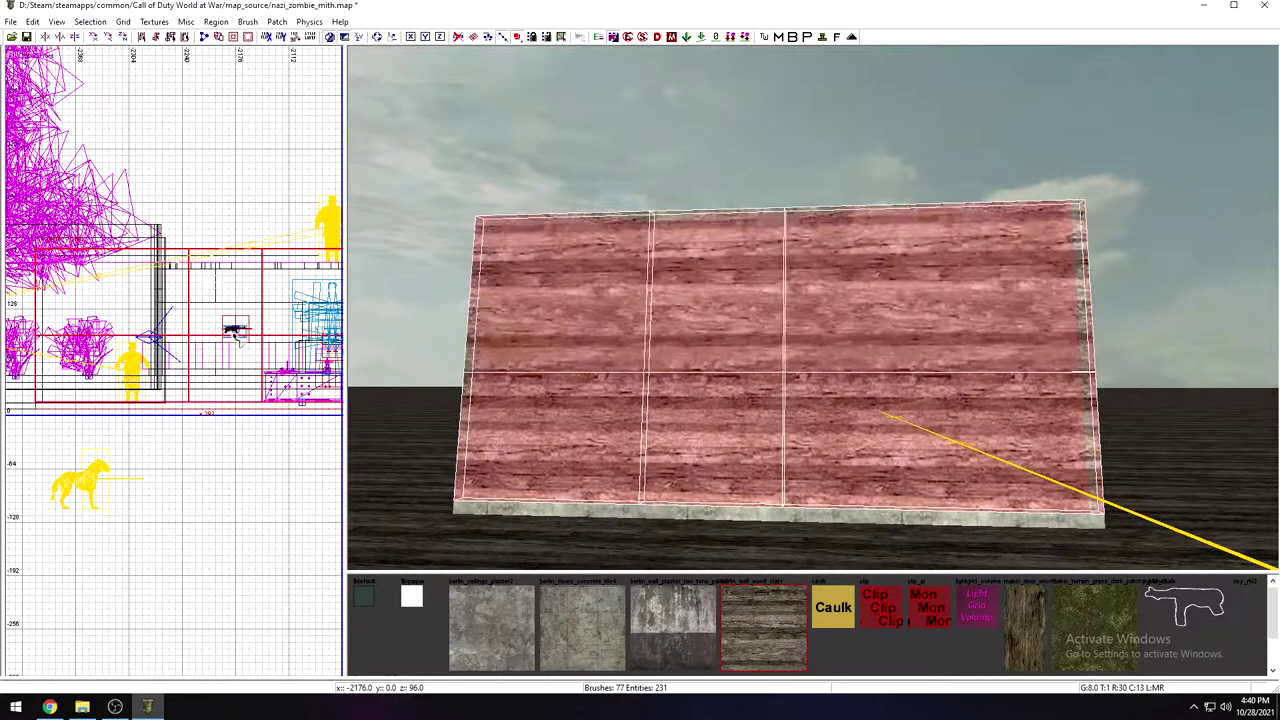
key("Escape")
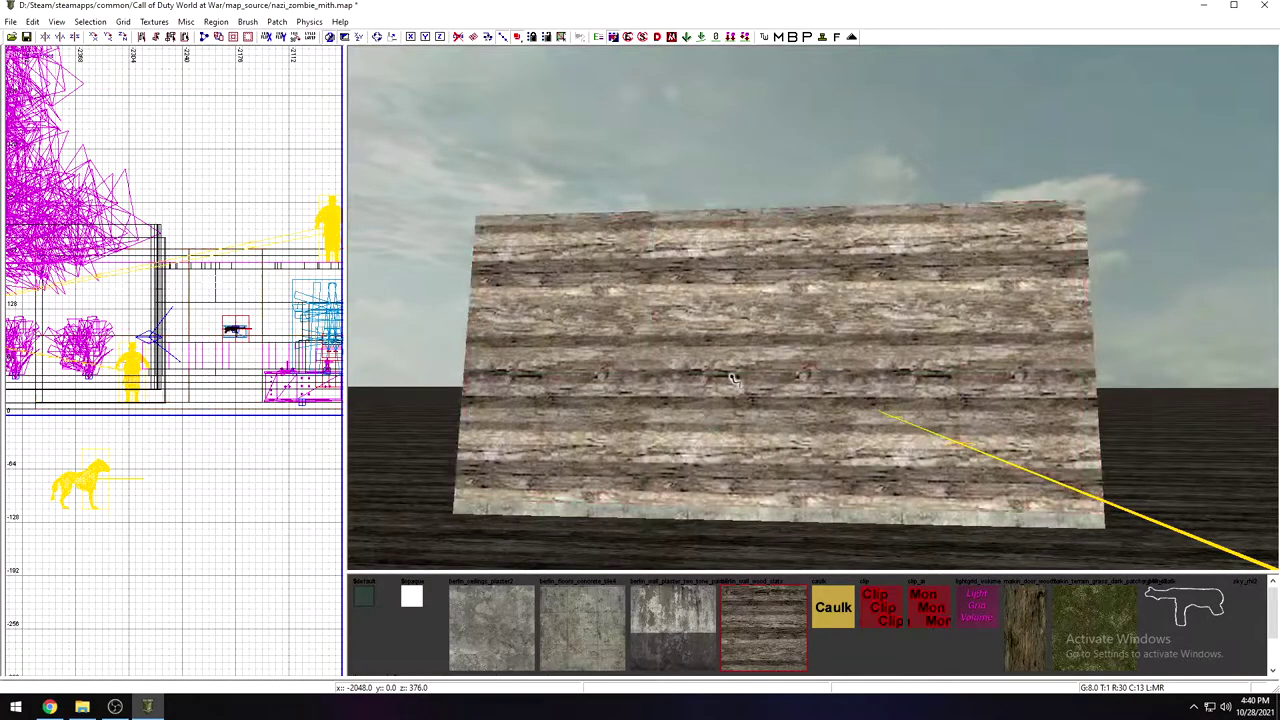
Step: Raise the bottom edge of the three upper front wall pieces by 56 units, leaving a strip below the roof
left_click(605, 328, "shift")
left_click(700, 331, "shift")
left_click(850, 318, "shift")
mouse_move(810, 403)
left_mouse_down()
mouse_move(811, 371)
mouse_move(828, 369)
left_mouse_up()
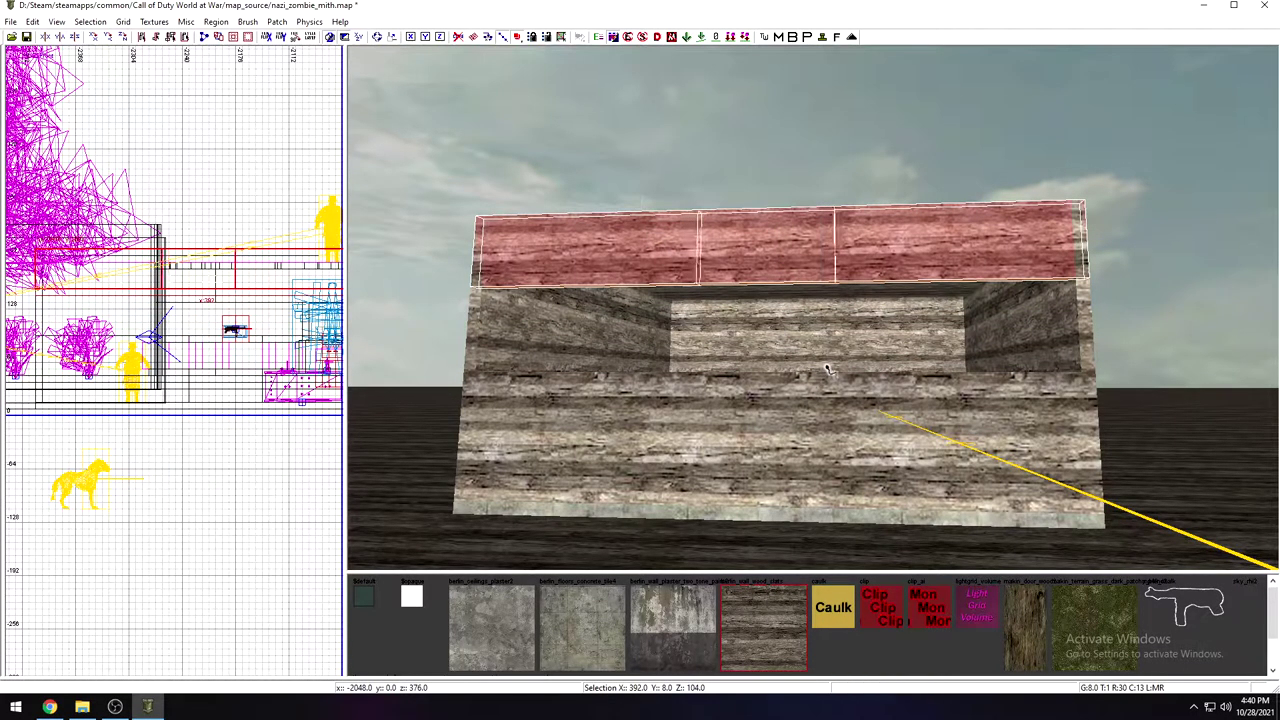
key("Escape")
Step: Extend the three lower front wall pieces upward by 56 units to meet the upper strip
left_click(547, 425, "shift")
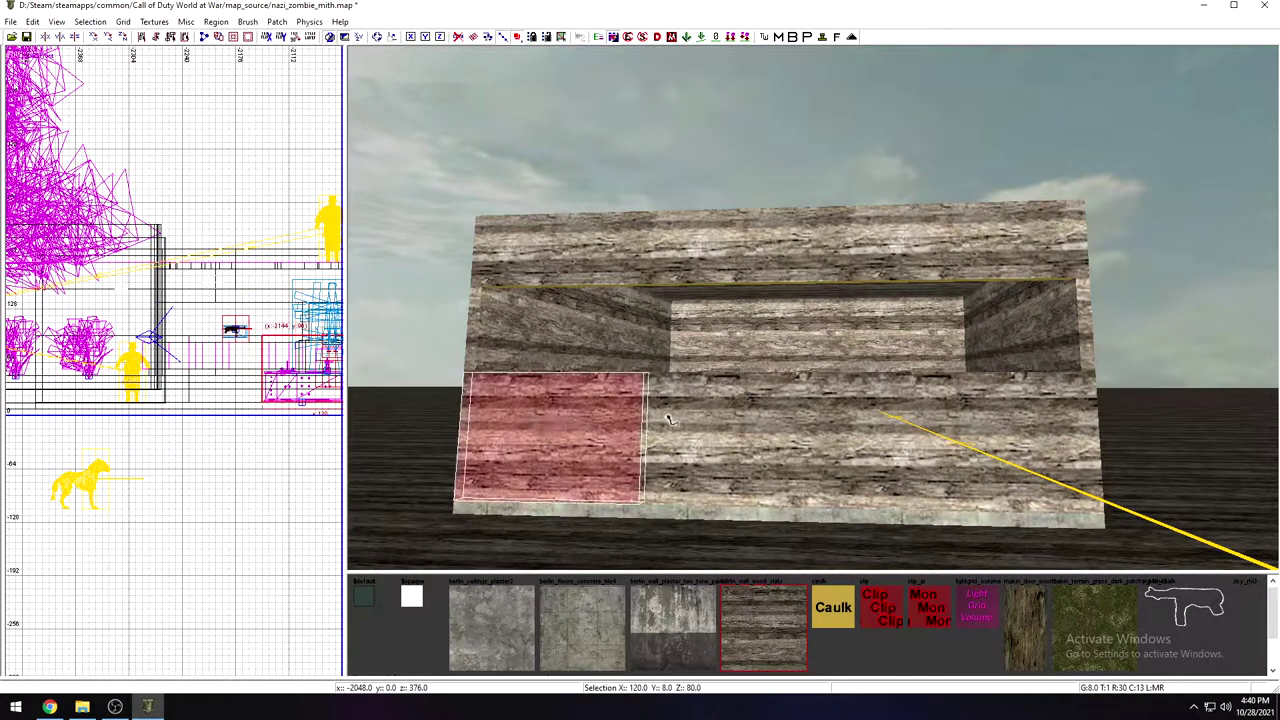
left_click(690, 424, "shift")
left_click(848, 425, "shift")
mouse_move(701, 431)
left_mouse_down()
mouse_move(723, 435)
mouse_move(702, 434)
left_mouse_up()
left_click(700, 433, "shift")
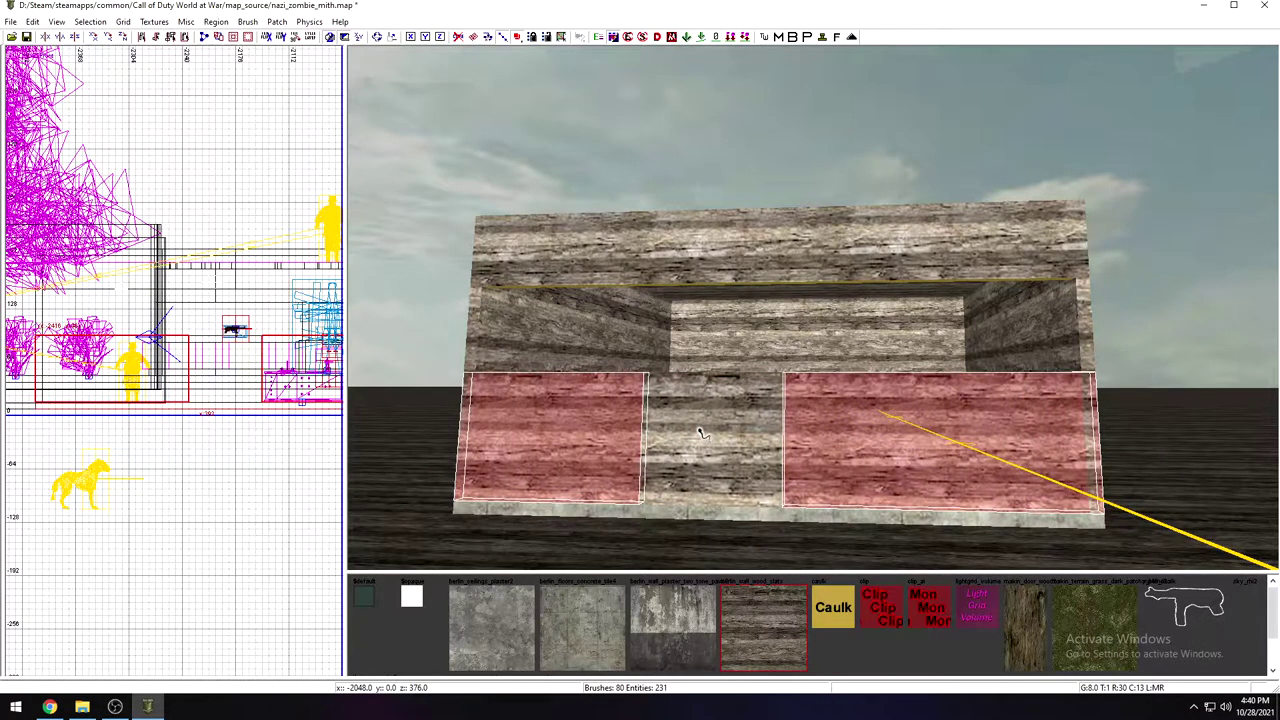
left_click(707, 433, "shift")
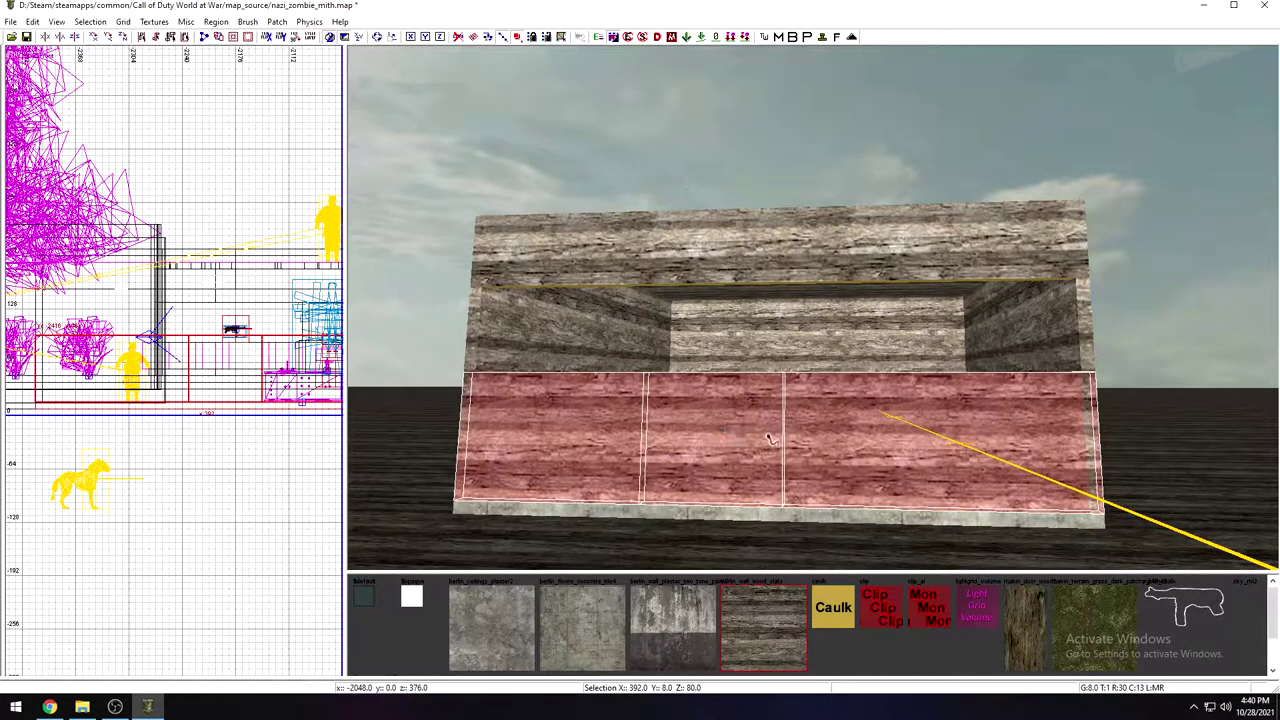
left_click_drag(735, 353, 729, 313)
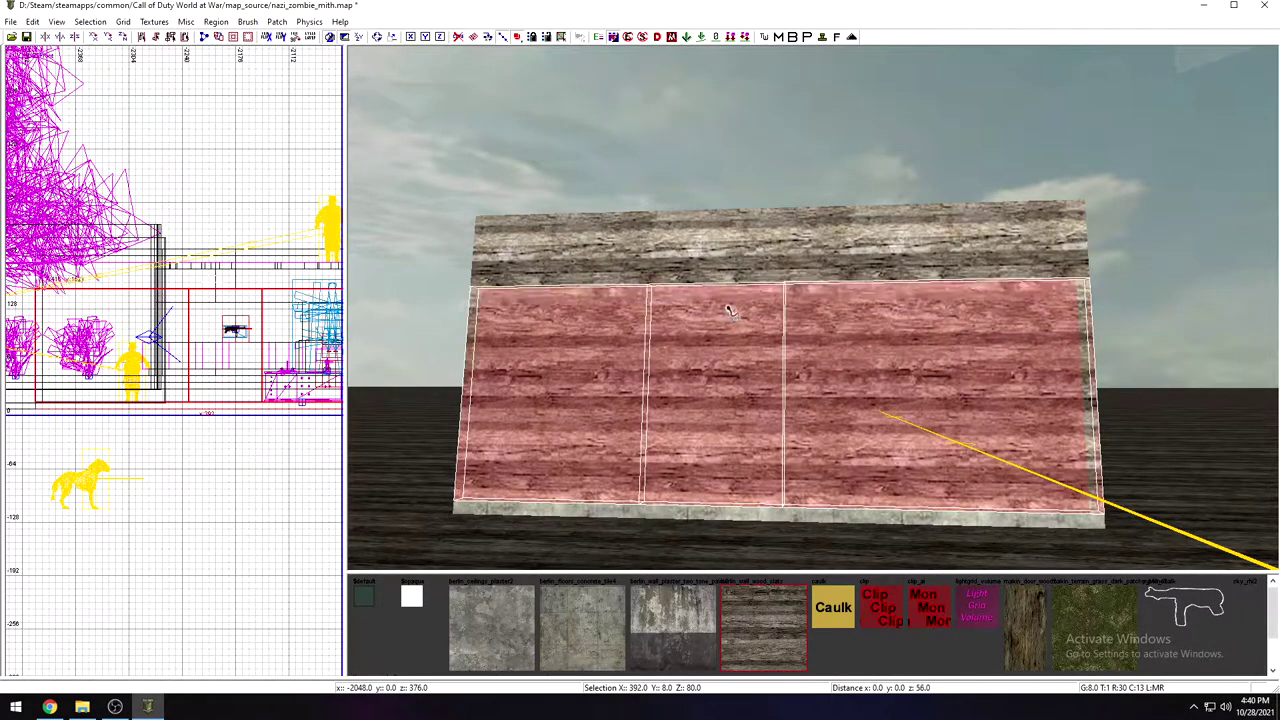
key("Escape")
Step: Delete the 88 by 136 unit middle piece of the front wall to open a doorway
left_click(733, 390, "shift")
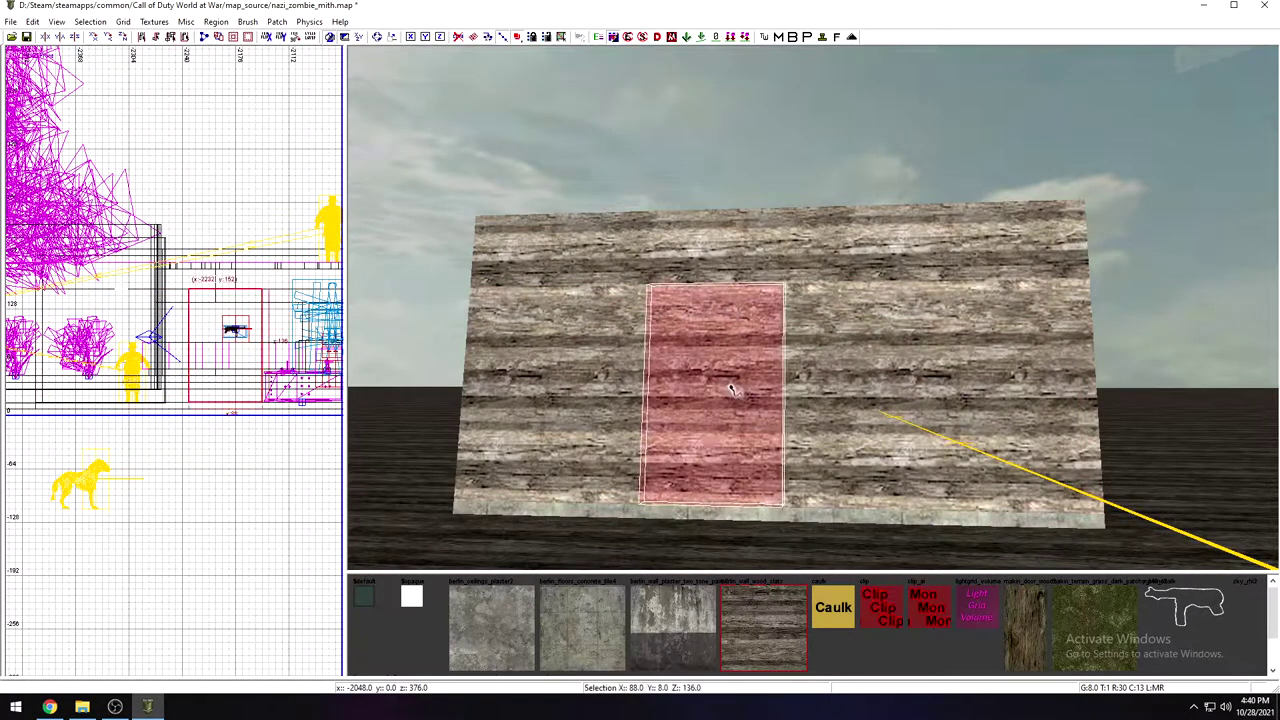
key("BackSpace")
mouse_move(722, 400)
right_mouse_down()
mouse_move(740, 345)
mouse_move(721, 400)
right_mouse_up()
Step: Extend the wall piece left of the doorway 40 units into the opening and pull back the opposite piece to shift the doorway
mouse_move(598, 420)
right_mouse_down()
mouse_move(618, 390)
mouse_move(602, 422)
right_mouse_up()
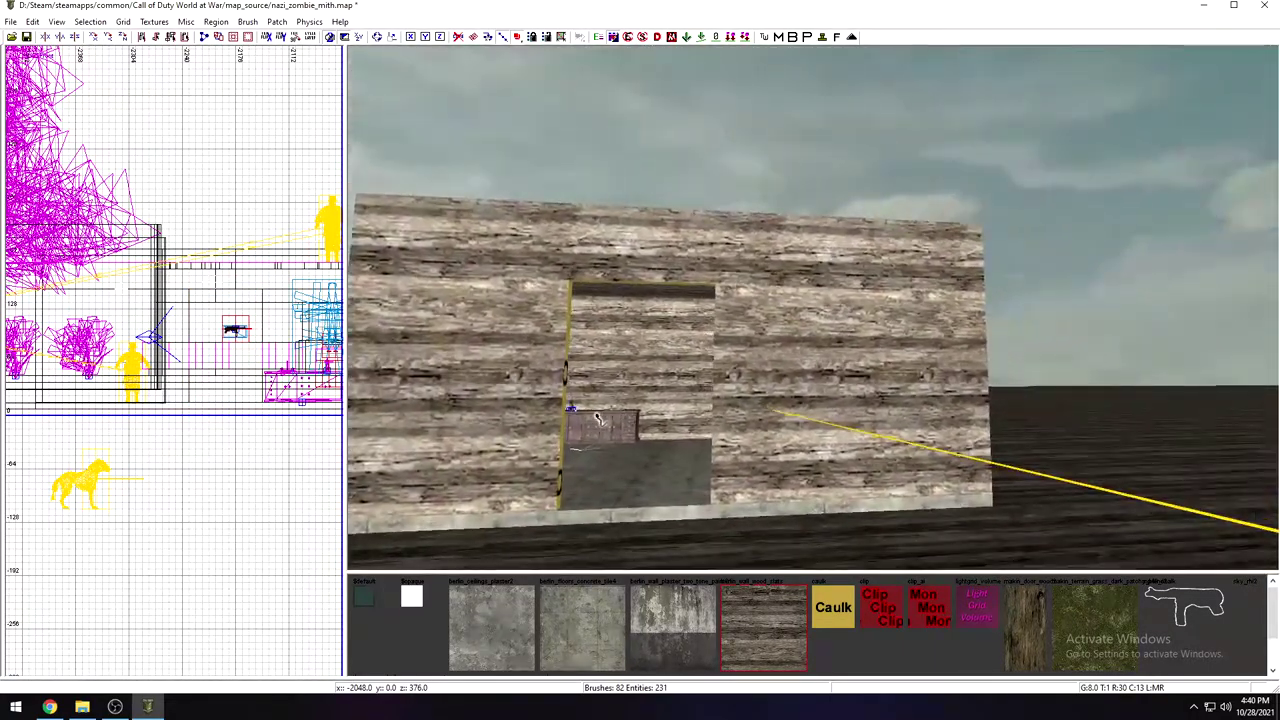
left_click(527, 401, "shift")
left_click_drag(543, 400, 628, 393)
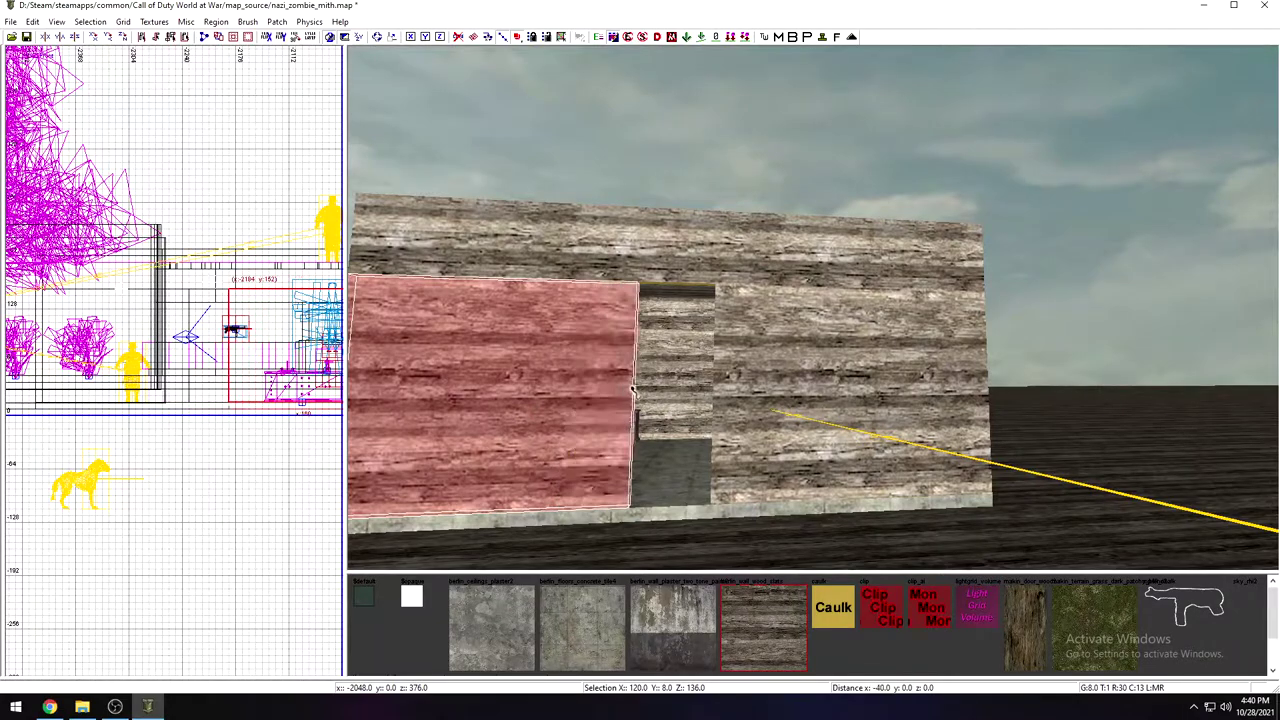
key("Escape")
left_click(752, 390, "shift")
left_click_drag(758, 390, 708, 380)
key("Escape")
mouse_move(708, 380)
right_mouse_down()
mouse_move(682, 410)
mouse_move(672, 375)
mouse_move(688, 408)
mouse_move(716, 350)
mouse_move(700, 380)
mouse_move(690, 373)
right_mouse_up()
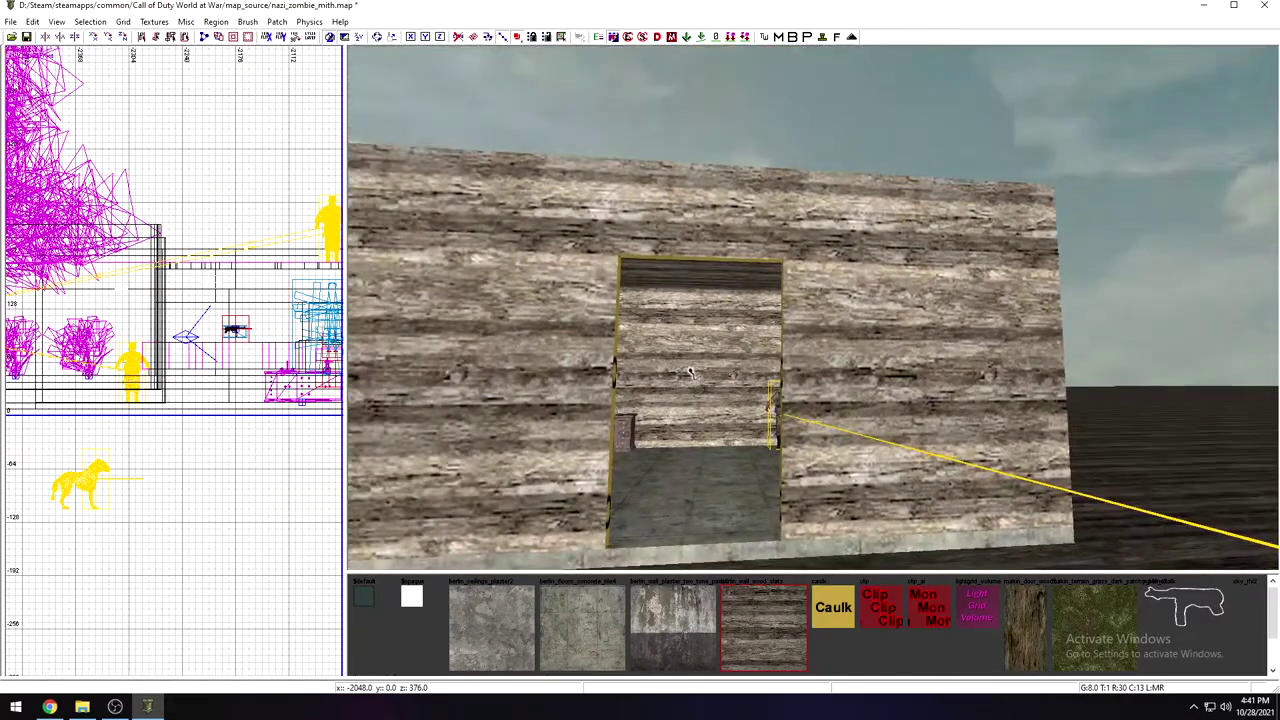
mouse_move(736, 326)
right_mouse_down()
mouse_move(742, 300)
mouse_move(728, 330)
mouse_move(756, 304)
mouse_move(724, 330)
right_mouse_up()
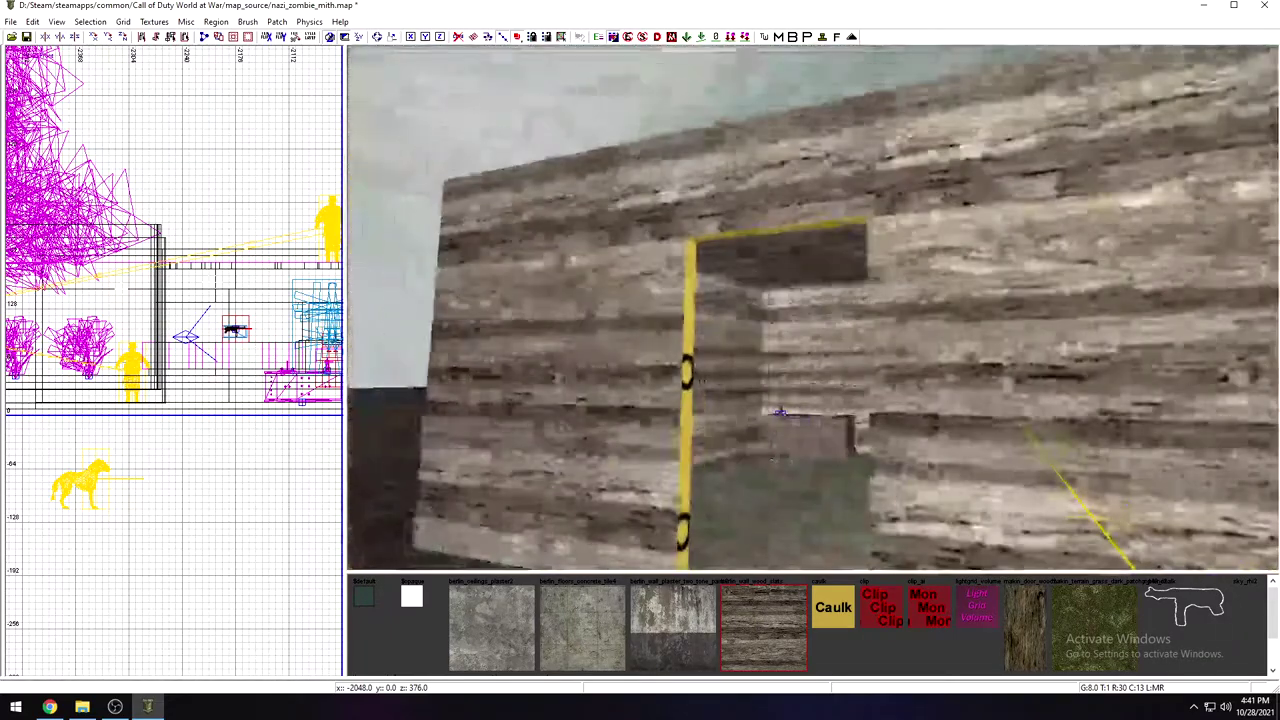
Step: Highlight the five front wall pieces around the doorway to examine their outlines and exposed caulk edges
key("Down")
left_click(679, 428, "shift")
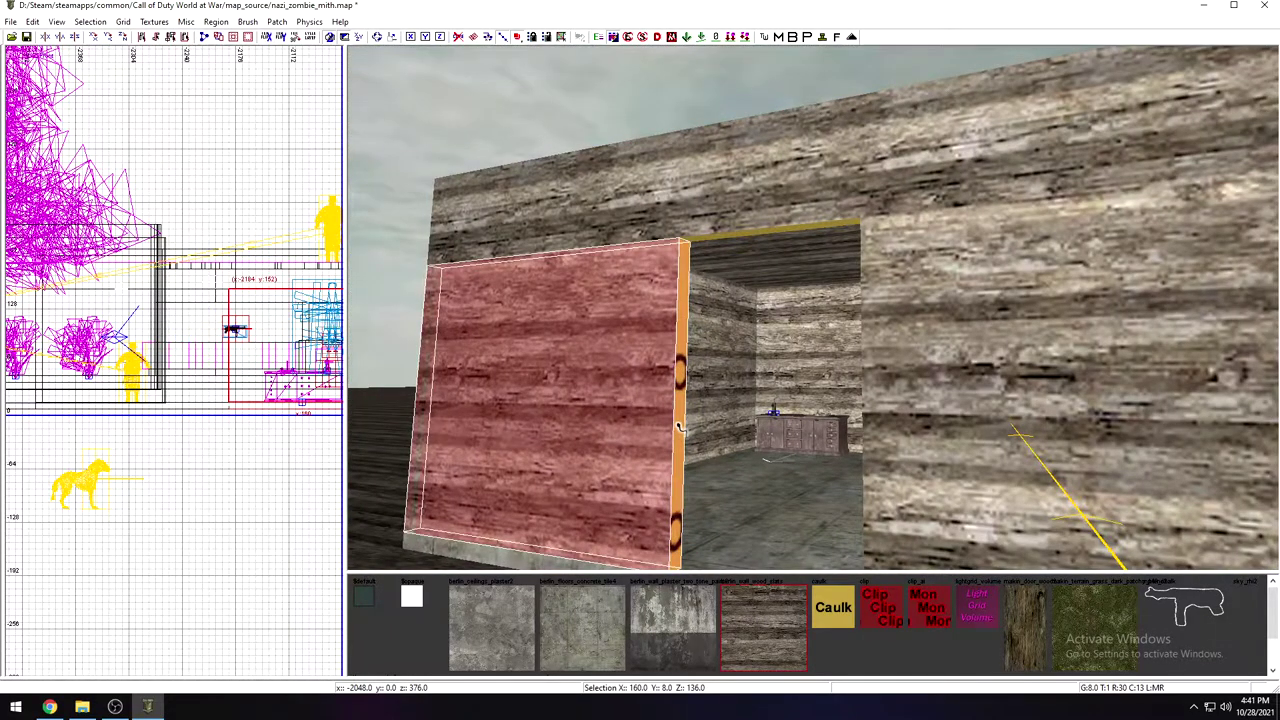
left_click(716, 241, "shift")
left_click(877, 306, "shift")
key("Up")
key("Down")
left_click(629, 194, "shift")
left_click(909, 200, "shift")
key("Right")
mouse_move(910, 197)
right_mouse_down()
mouse_move(870, 205)
mouse_move(895, 170)
mouse_move(910, 197)
right_mouse_up()
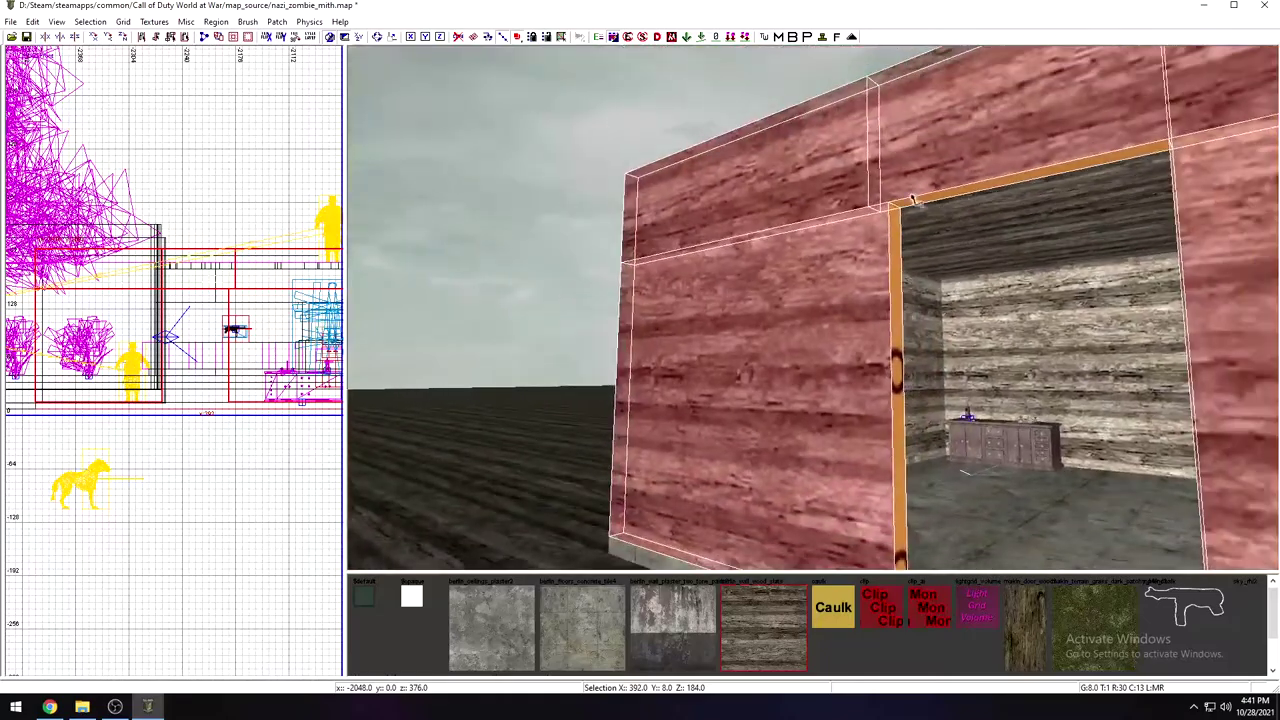
key("Escape")
Step: Apply the berlin_wall_wood_slats texture to the three exposed caulk faces on the sides and top of the doorway
key("Up")
key("Down")
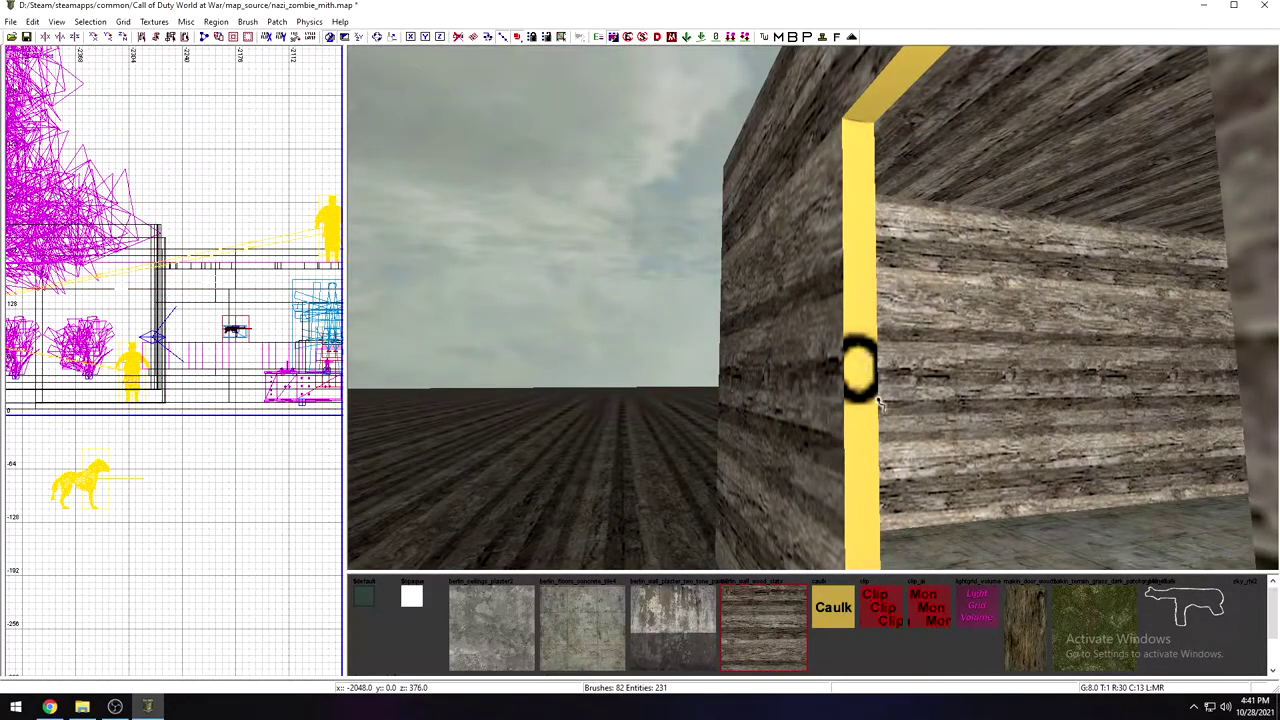
right_click_drag(929, 484, 920, 486)
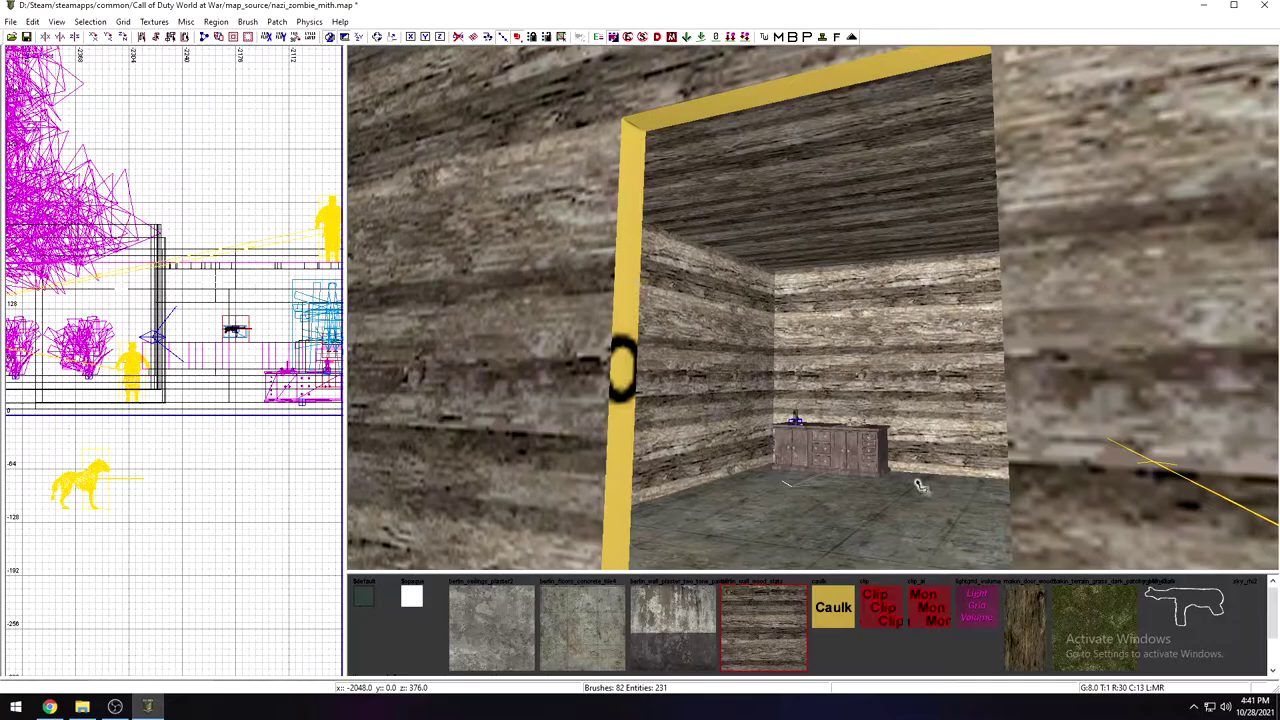
right_click_drag(911, 413, 912, 410)
key("Up")
key("Down")
left_click(742, 373, "shift")
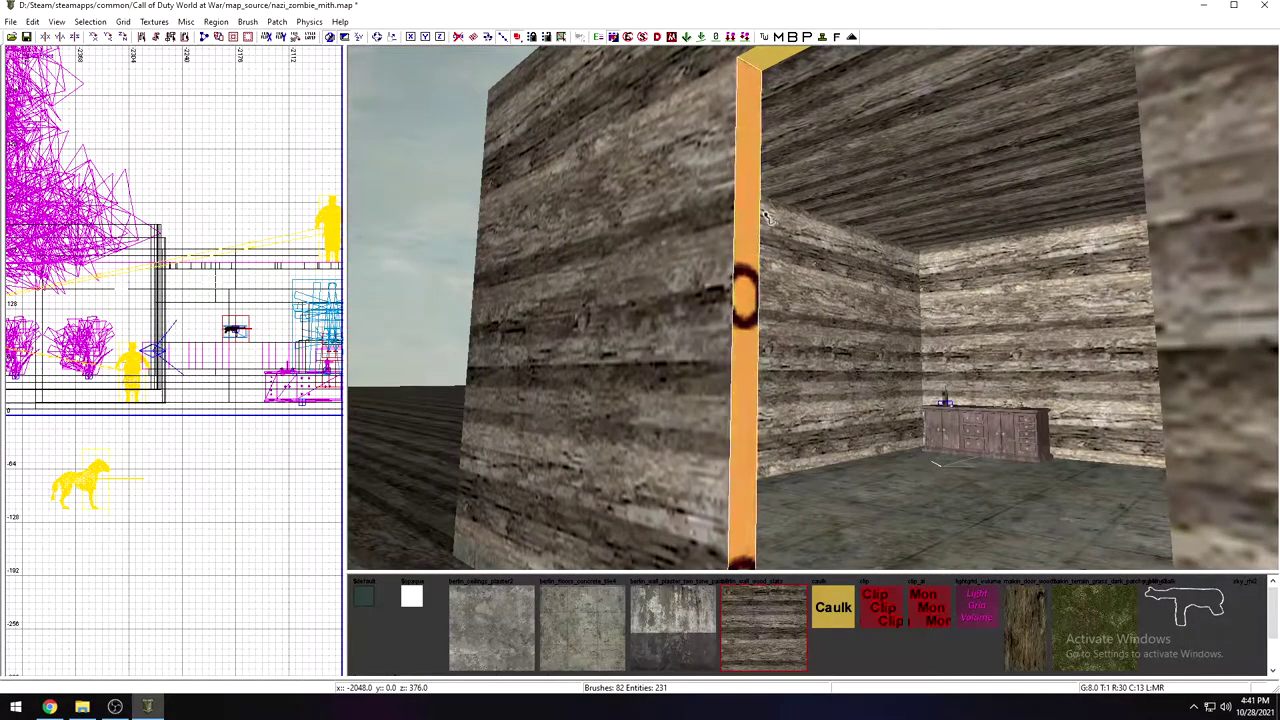
left_click(774, 61, "shift")
right_click_drag(773, 62, 758, 80)
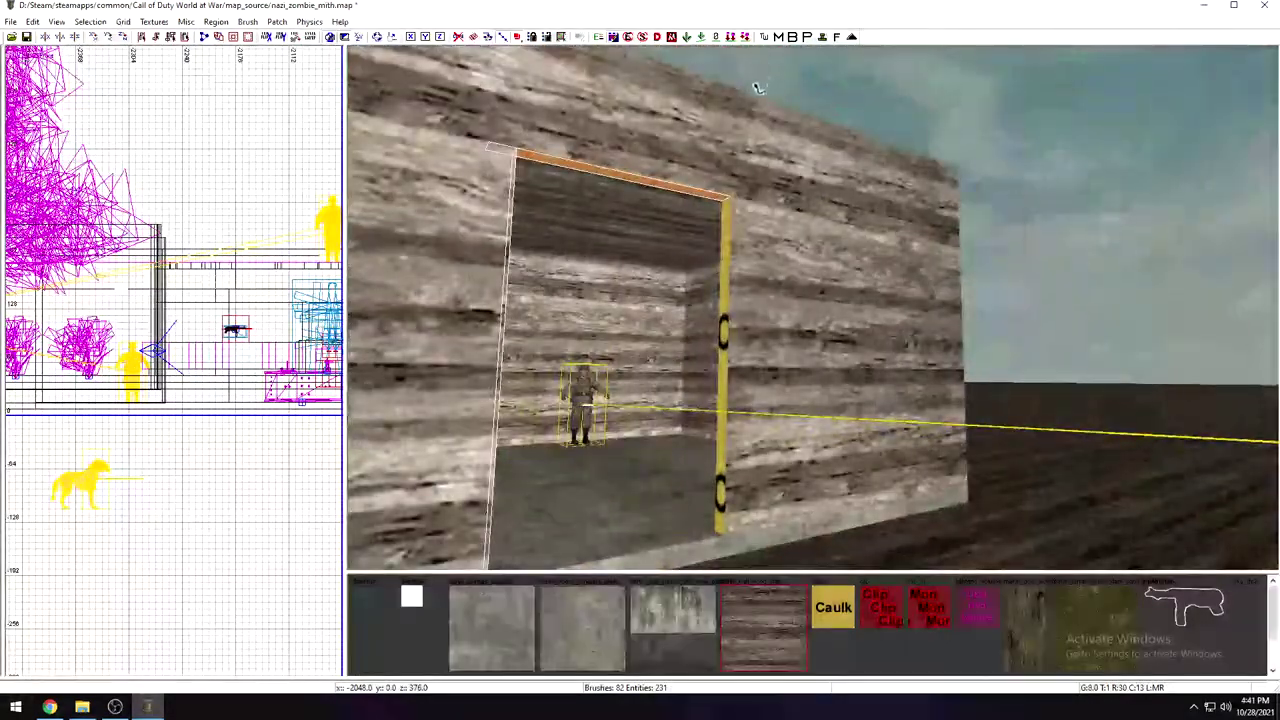
left_click(731, 277, "shift")
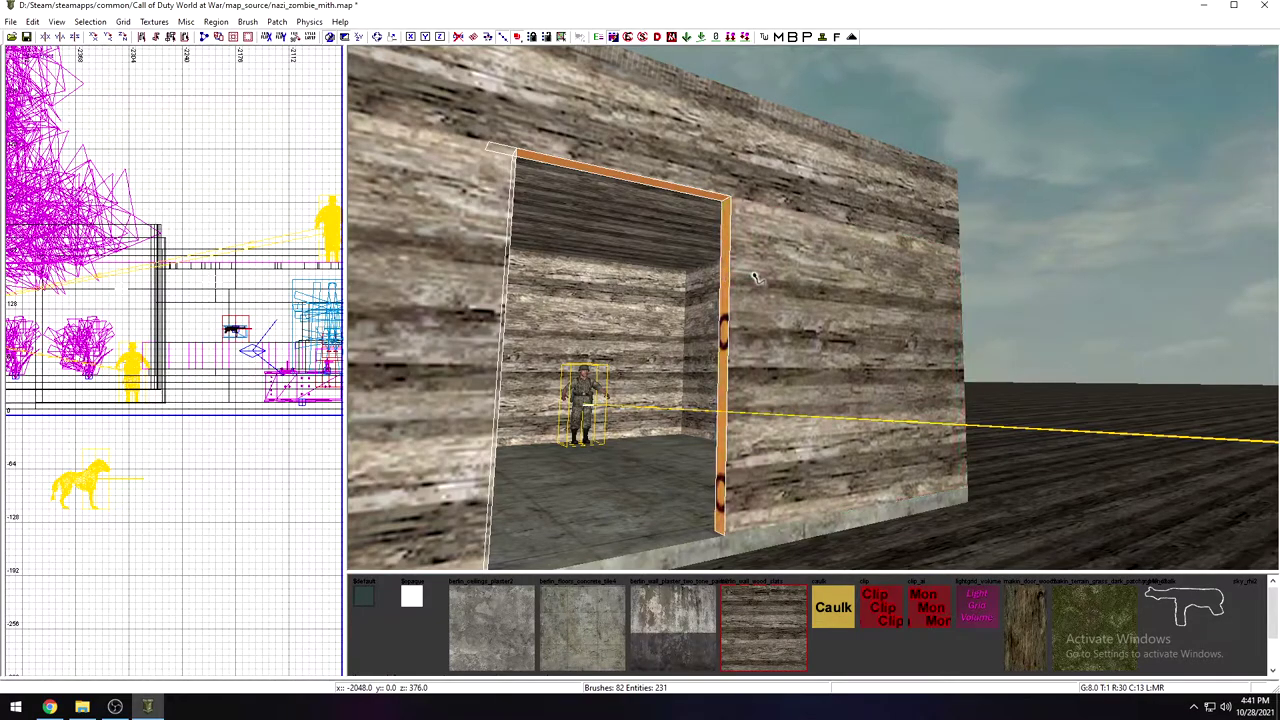
left_click(793, 657)
key("Escape")
Step: Lower the tops of the two wall pieces flanking the doorway by 24 units to expose the upper strip's underside
right_click_drag(801, 337, 780, 338)
left_click(720, 337, "shift")
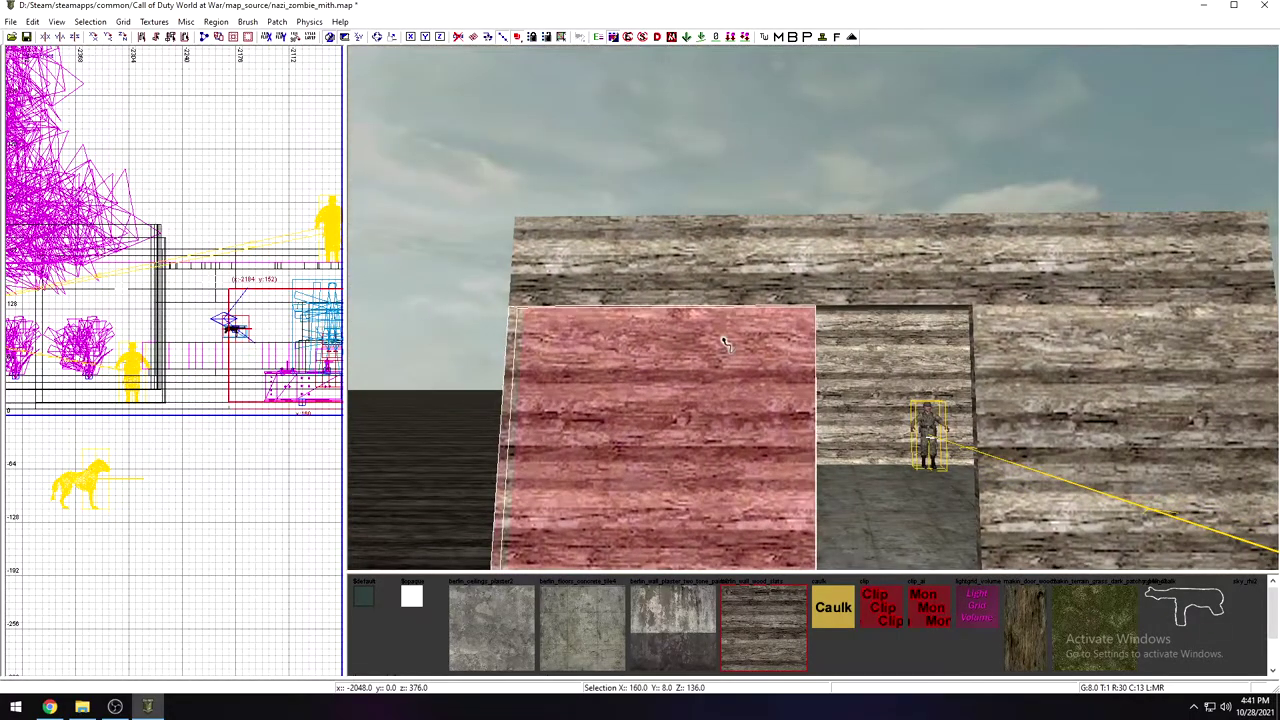
left_click(1042, 362, "shift")
left_click_drag(982, 276, 986, 291)
key("Escape")
right_click_drag(724, 270, 713, 256)
right_click_drag(1030, 246, 795, 350)
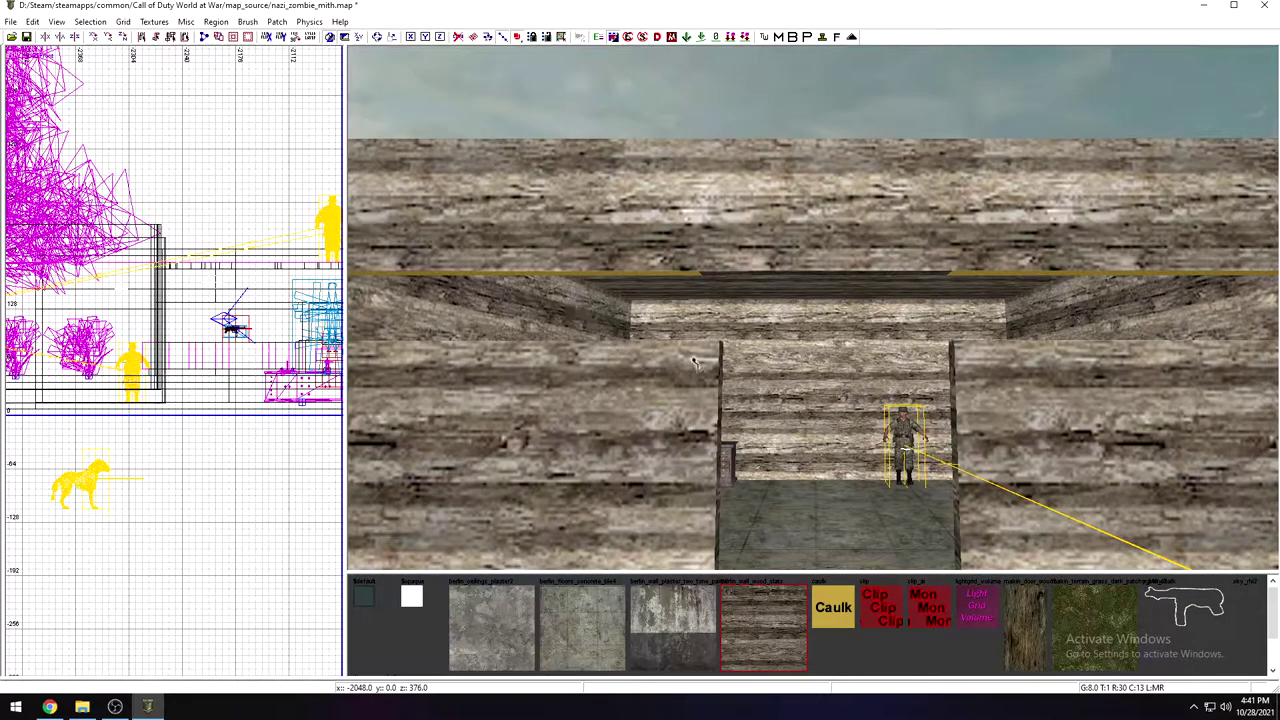
Step: Raise the tops of both side wall pieces to meet the upper strip, with the left piece trimmed to 152 units wide
left_click(659, 397, "shift")
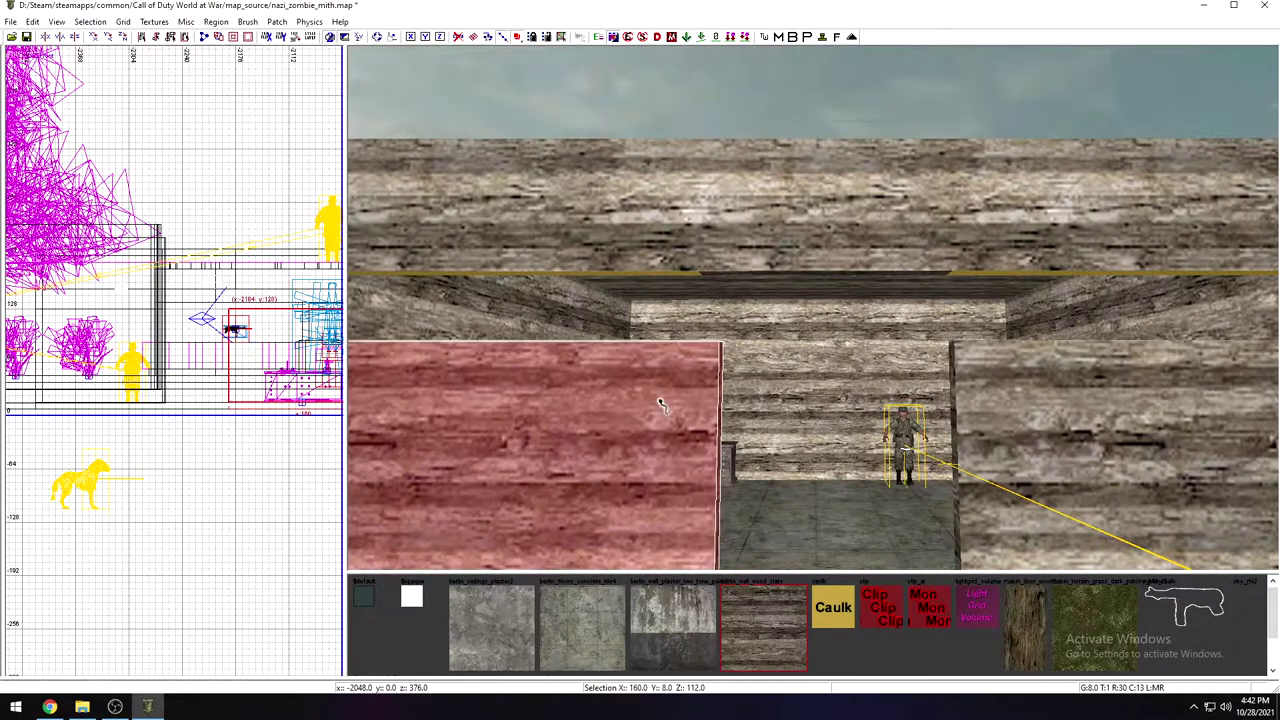
left_click(1100, 411, "shift")
left_click_drag(1020, 323, 1016, 308)
key("Escape")
right_click_drag(753, 354, 768, 390)
Step: Apply berlin_wall_wood_slats to all faces of the five front wall pieces around the doorway
left_click(688, 405, "shift")
left_click(712, 292, "shift")
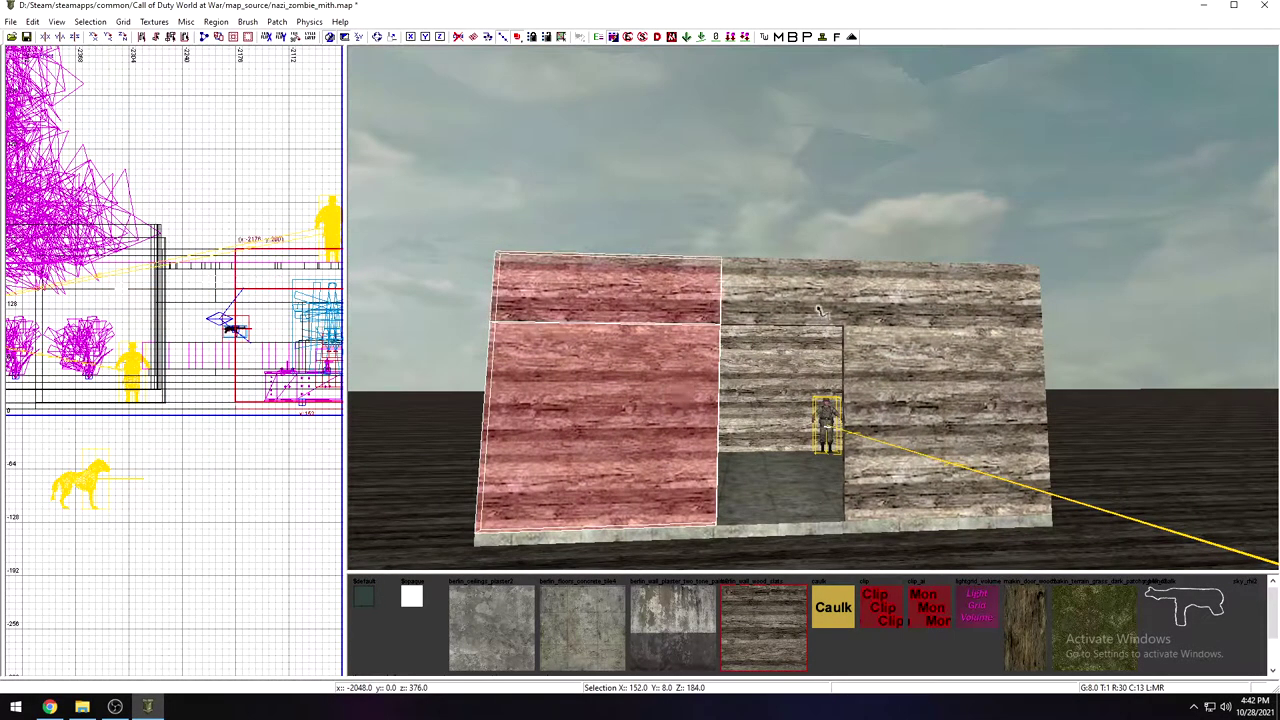
left_click(770, 300, "shift")
left_click(875, 312, "shift")
left_click(922, 356, "shift")
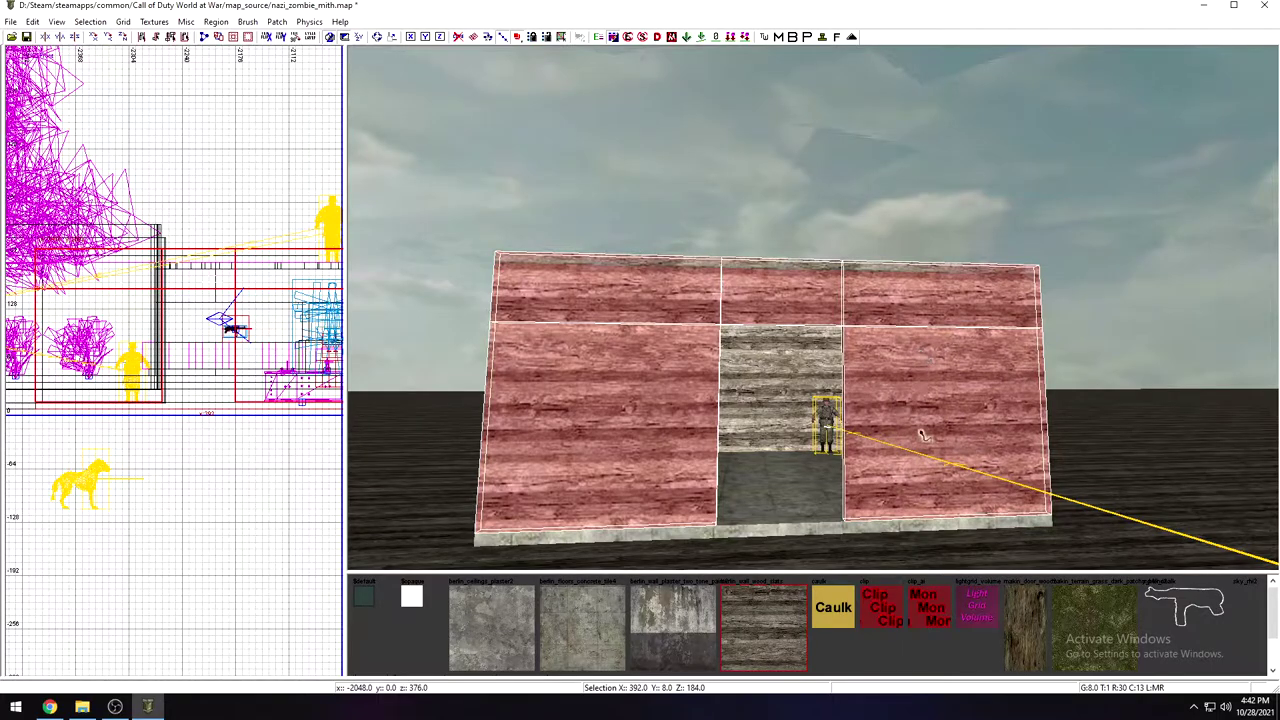
left_click(752, 645)
key("Escape")
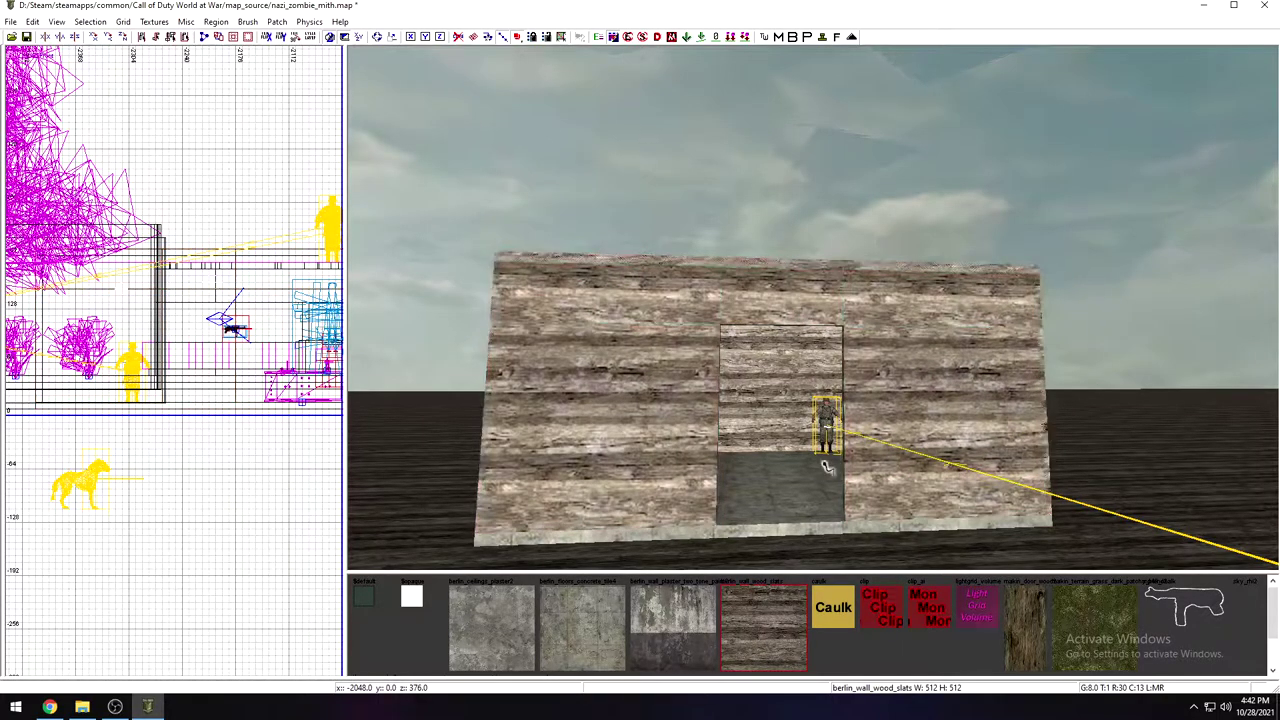
Step: Lower the top of the wall piece left of the doorway to check the hidden edges, and raise it back to the strip
key("Up")
key("Up")
key("Up")
key("Down")
key("Down")
key("Down")
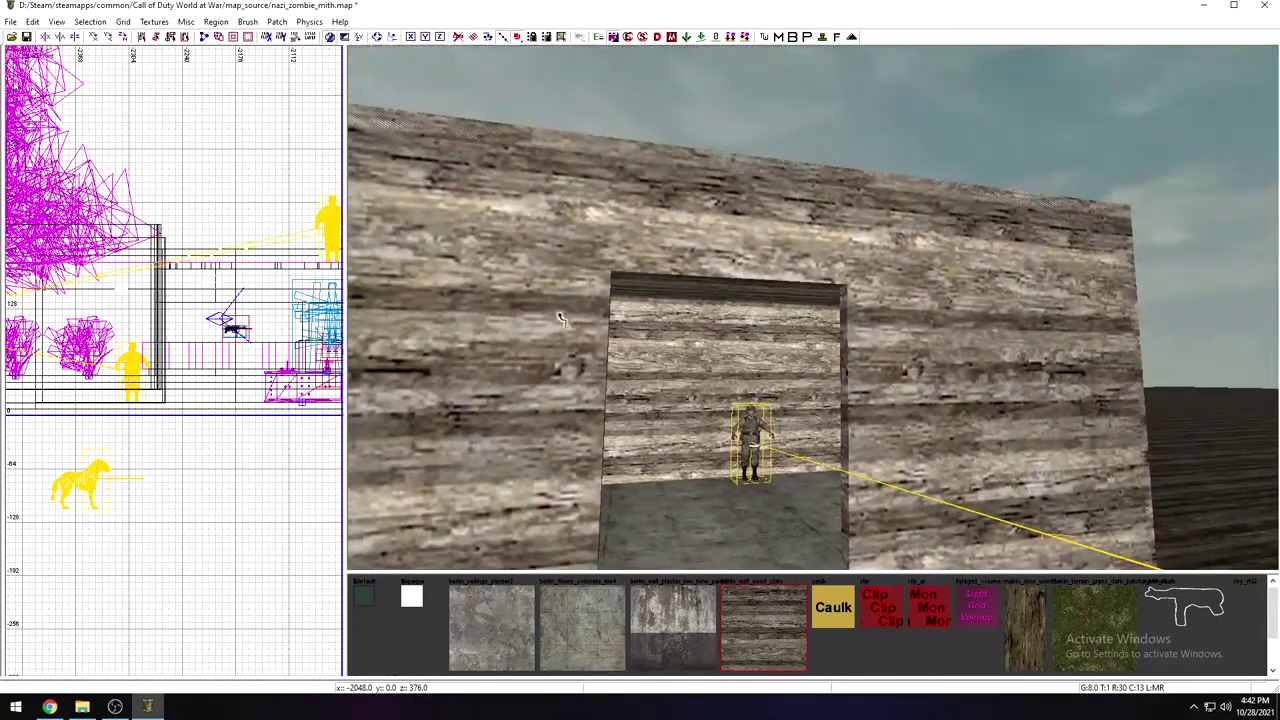
left_click(540, 315, "shift")
left_click_drag(522, 254, 521, 275)
mouse_move(521, 275)
right_mouse_down()
mouse_move(480, 215)
mouse_move(530, 300)
mouse_move(504, 299)
right_mouse_up()
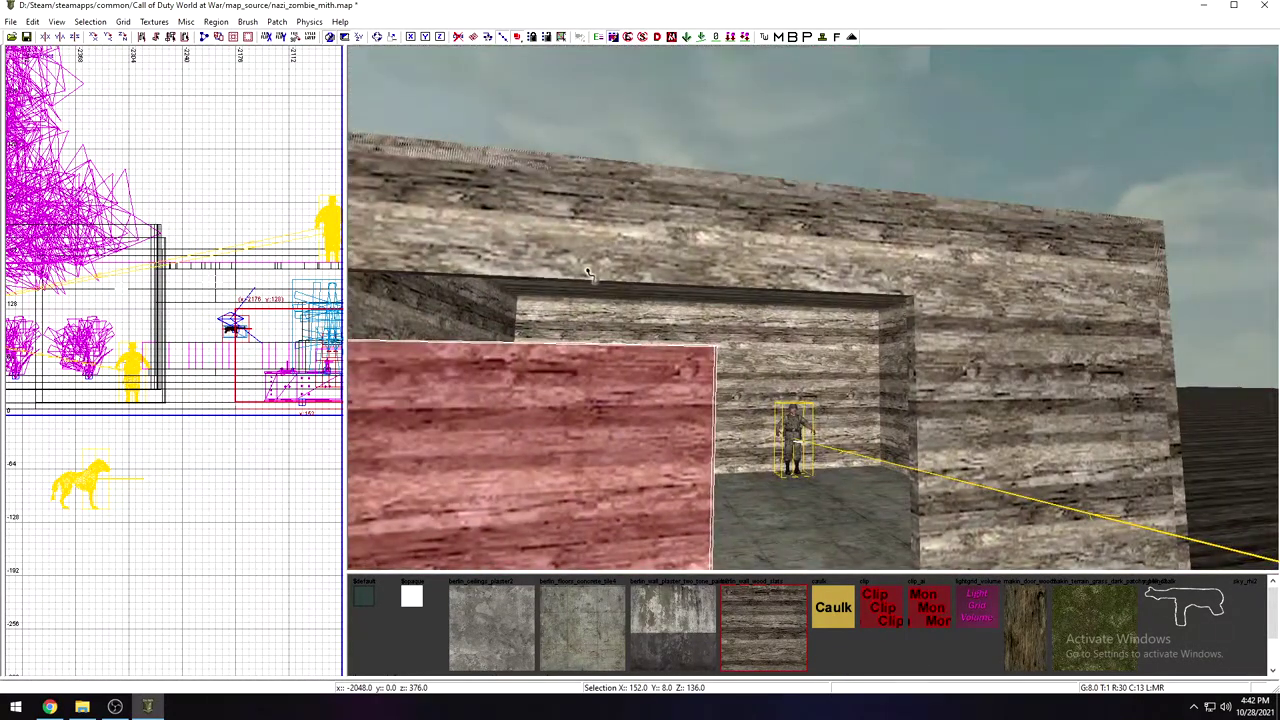
left_click_drag(590, 275, 590, 252)
key("Escape")
Step: Create a new wood-slat block 24 units long with an 8 by 8 unit section in the doorway area
right_click_drag(590, 252, 635, 205)
key("Down")
right_click(768, 364)
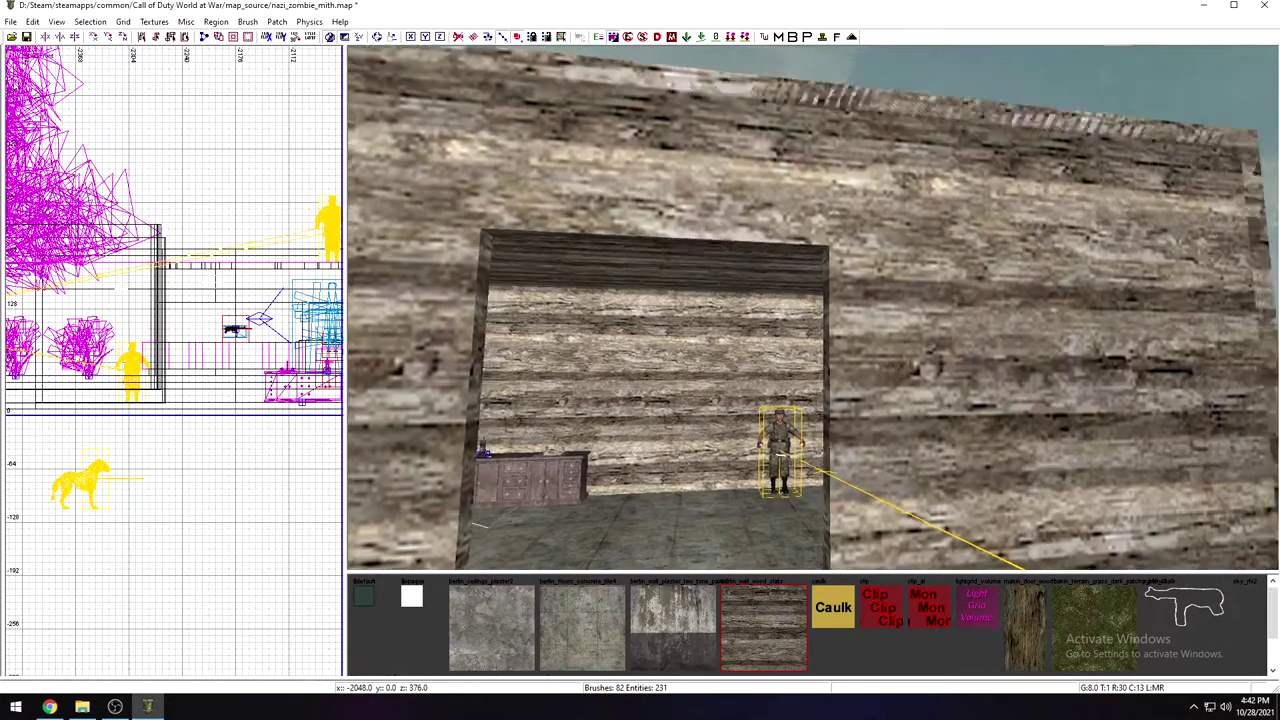
right_click_drag(768, 364, 878, 355)
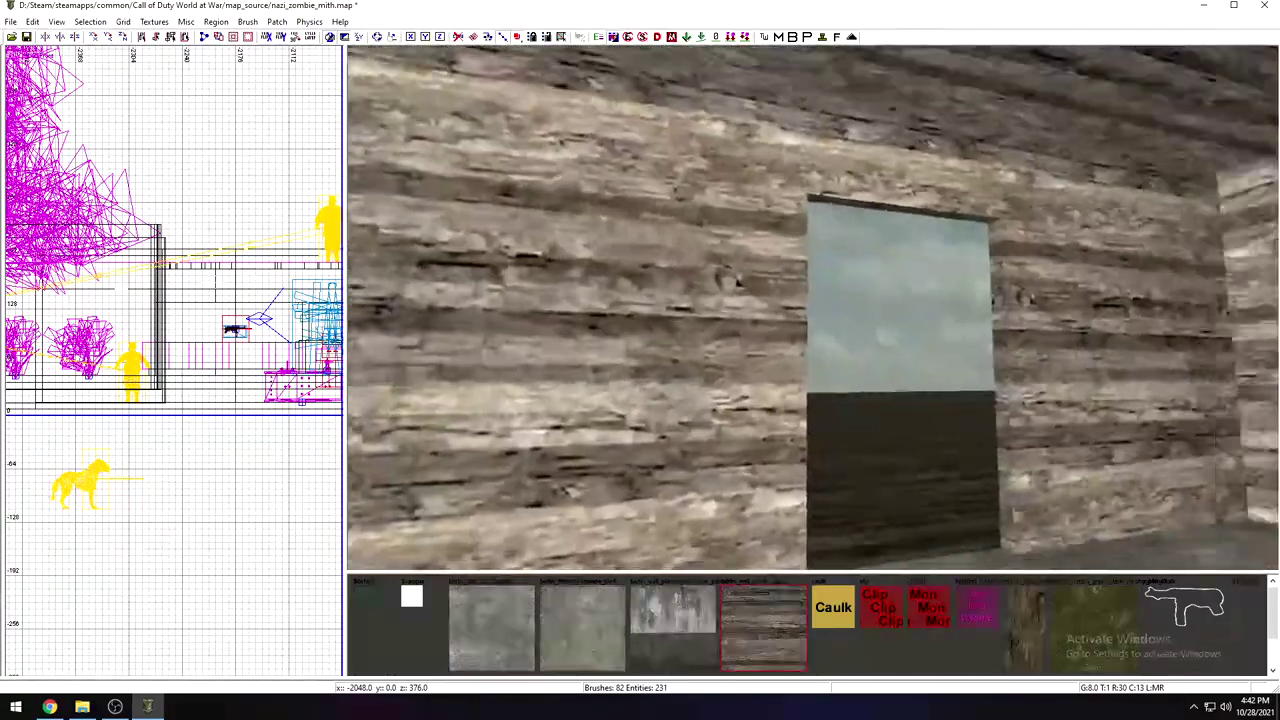
right_click(755, 480)
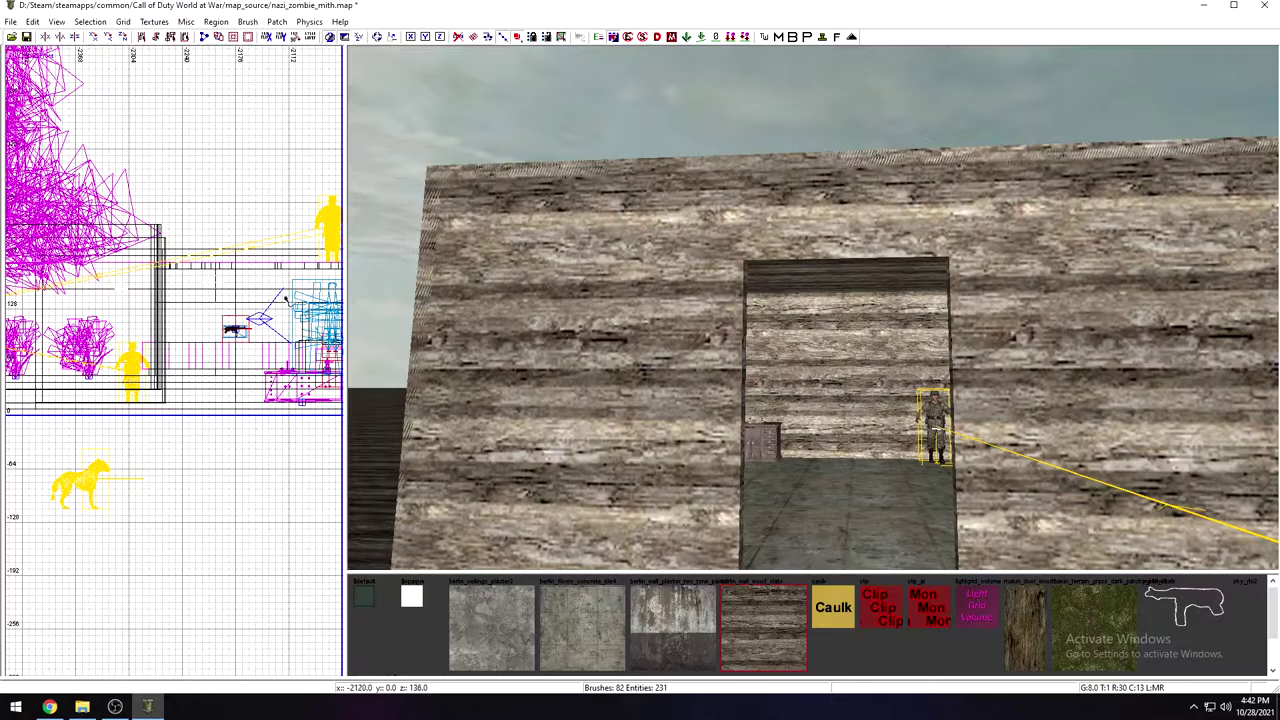
right_click_drag(735, 376, 850, 345)
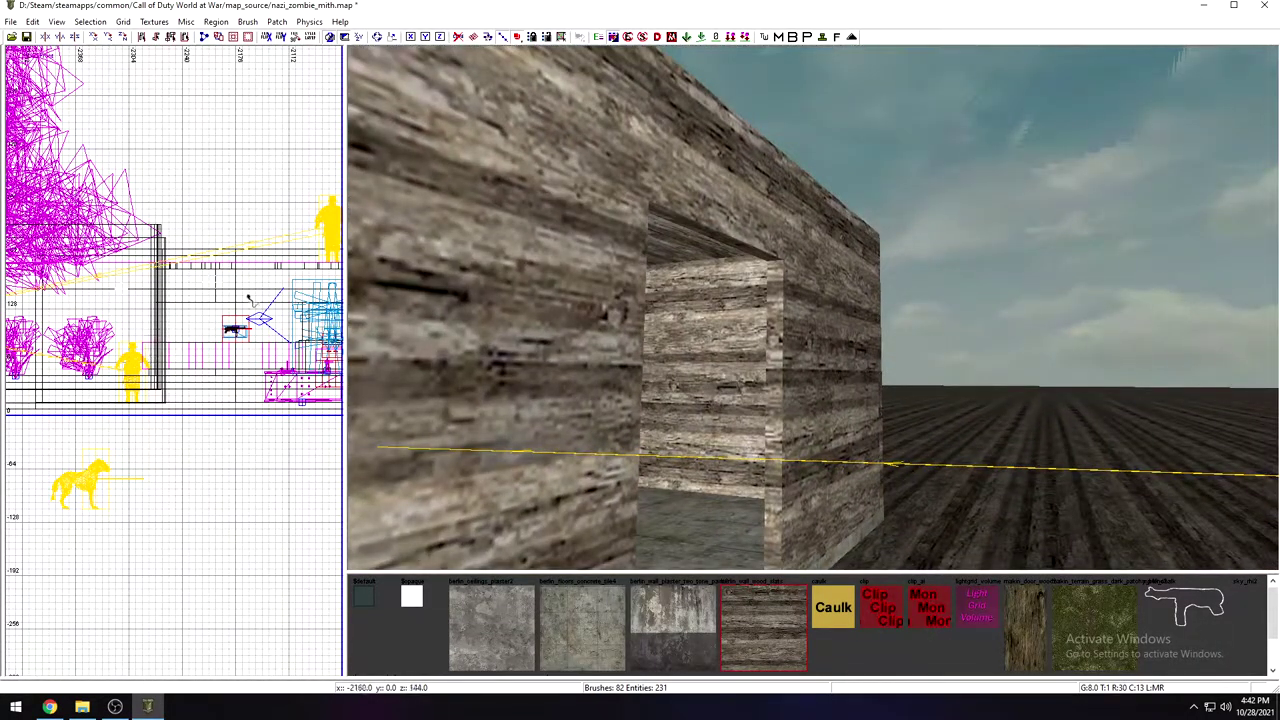
left_click_drag(222, 318, 242, 331)
mouse_move(558, 371)
right_mouse_down()
mouse_move(525, 270)
mouse_move(520, 410)
mouse_move(550, 310)
right_mouse_up()
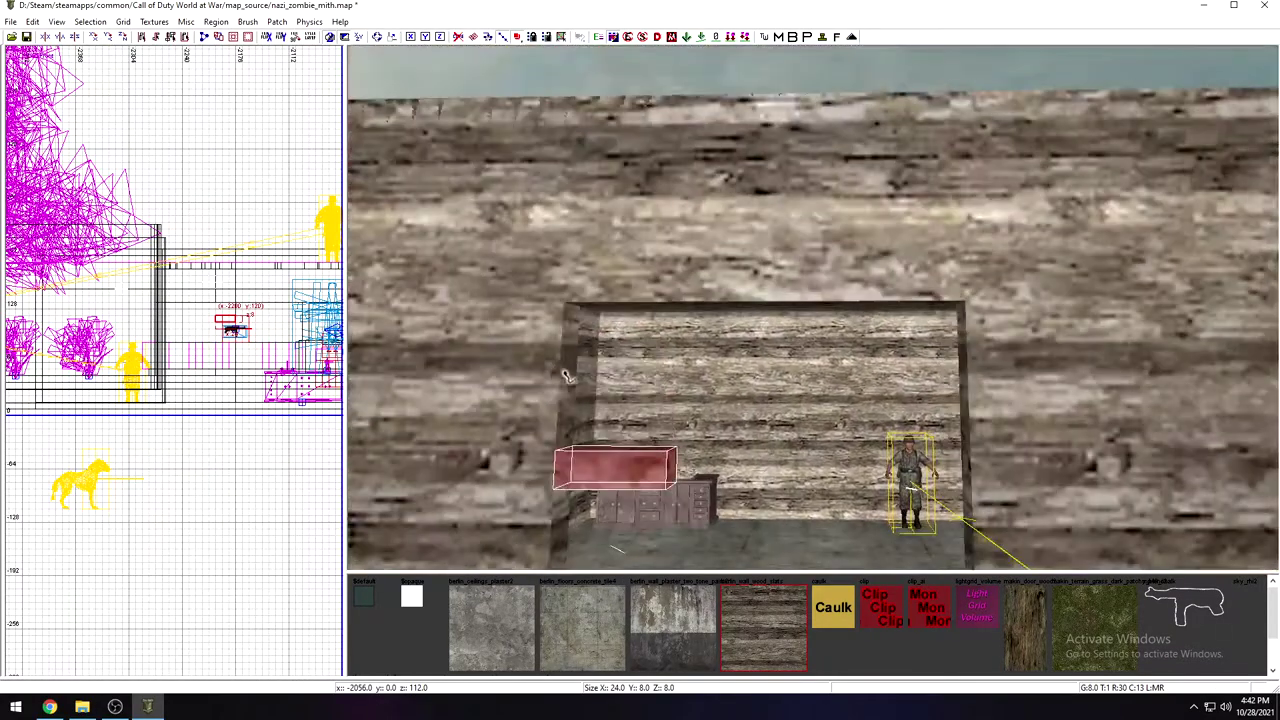
Step: Raise the new block to the top of the doorway and stretch it to 88 units to span the opening
mouse_move(603, 465)
left_mouse_down()
mouse_move(611, 401)
mouse_move(587, 433)
mouse_move(603, 433)
left_mouse_up()
mouse_move(603, 433)
right_mouse_down()
mouse_move(615, 400)
mouse_move(590, 350)
mouse_move(616, 445)
right_mouse_up()
left_click_drag(743, 344, 784, 345)
mouse_move(784, 345)
right_mouse_down()
mouse_move(835, 300)
mouse_move(773, 327)
mouse_move(767, 354)
mouse_move(719, 325)
mouse_move(717, 305)
mouse_move(718, 392)
right_mouse_up()
left_click_drag(751, 344, 747, 344)
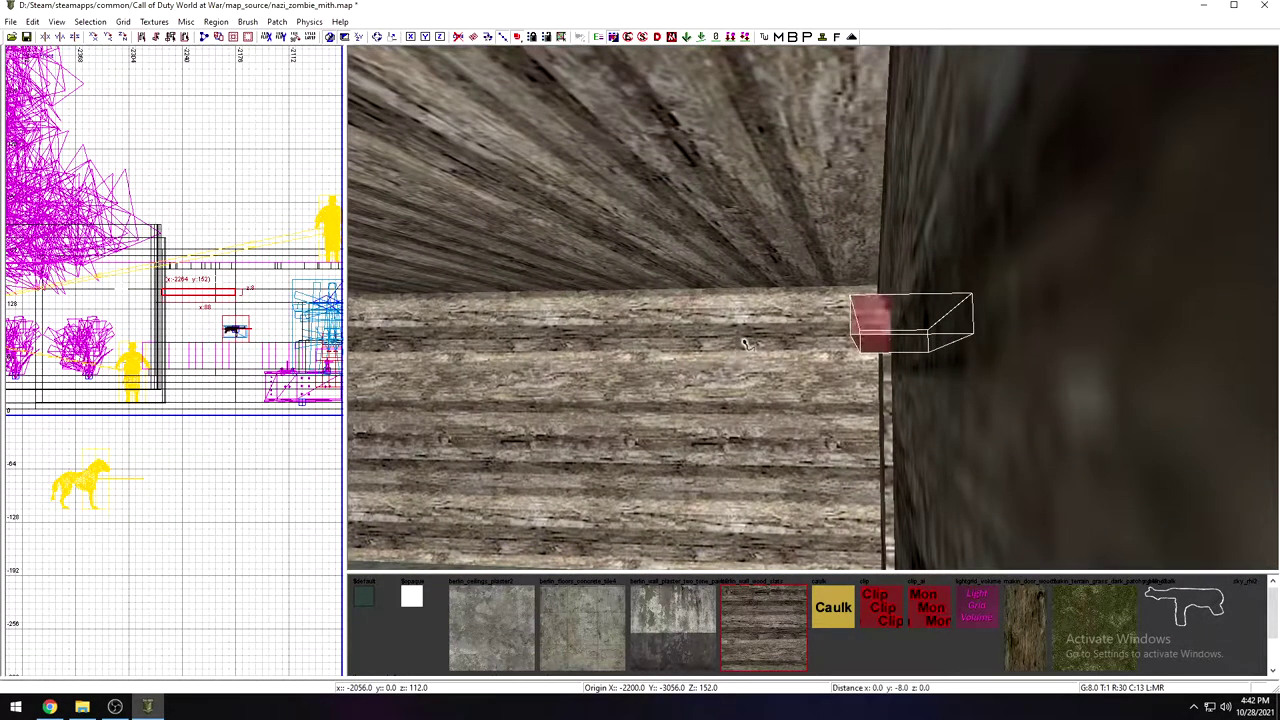
mouse_move(747, 345)
right_mouse_down()
mouse_move(748, 318)
mouse_move(752, 345)
right_mouse_up()
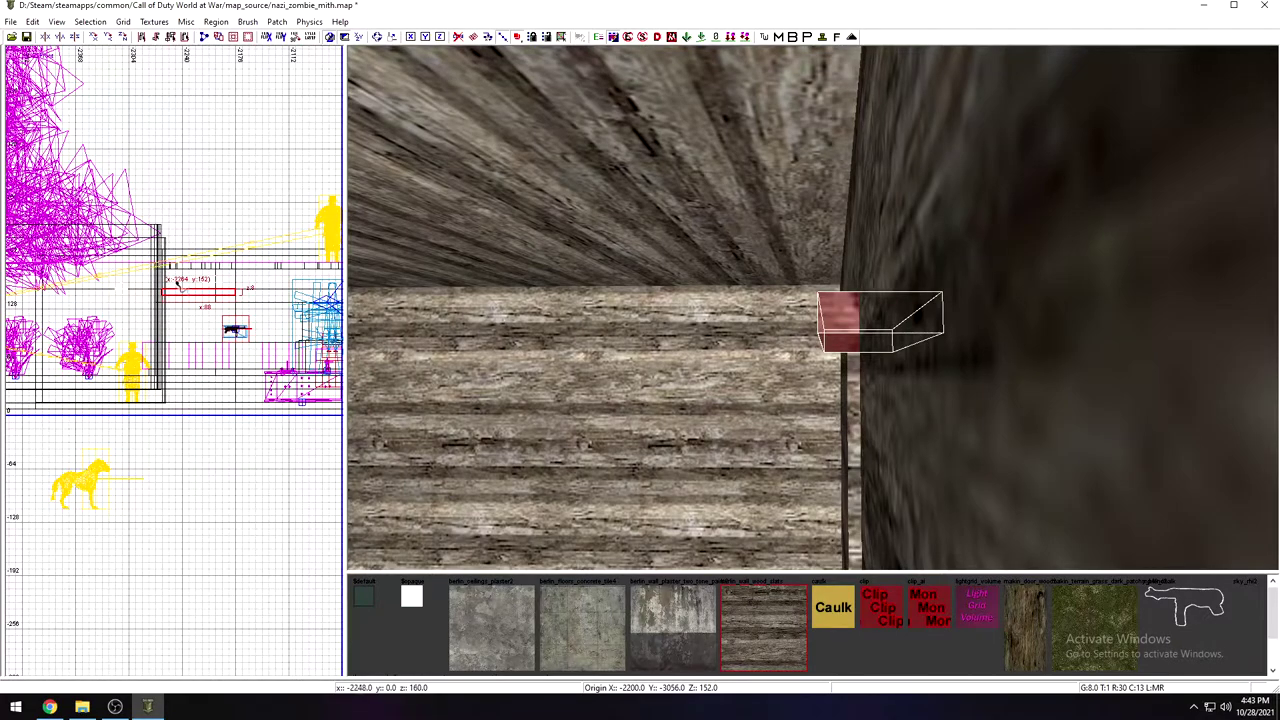
Step: With a 1-unit grid, trim the beam's inner face by 7 units, adjust its outer face, and restore the 8-unit grid
key("1")
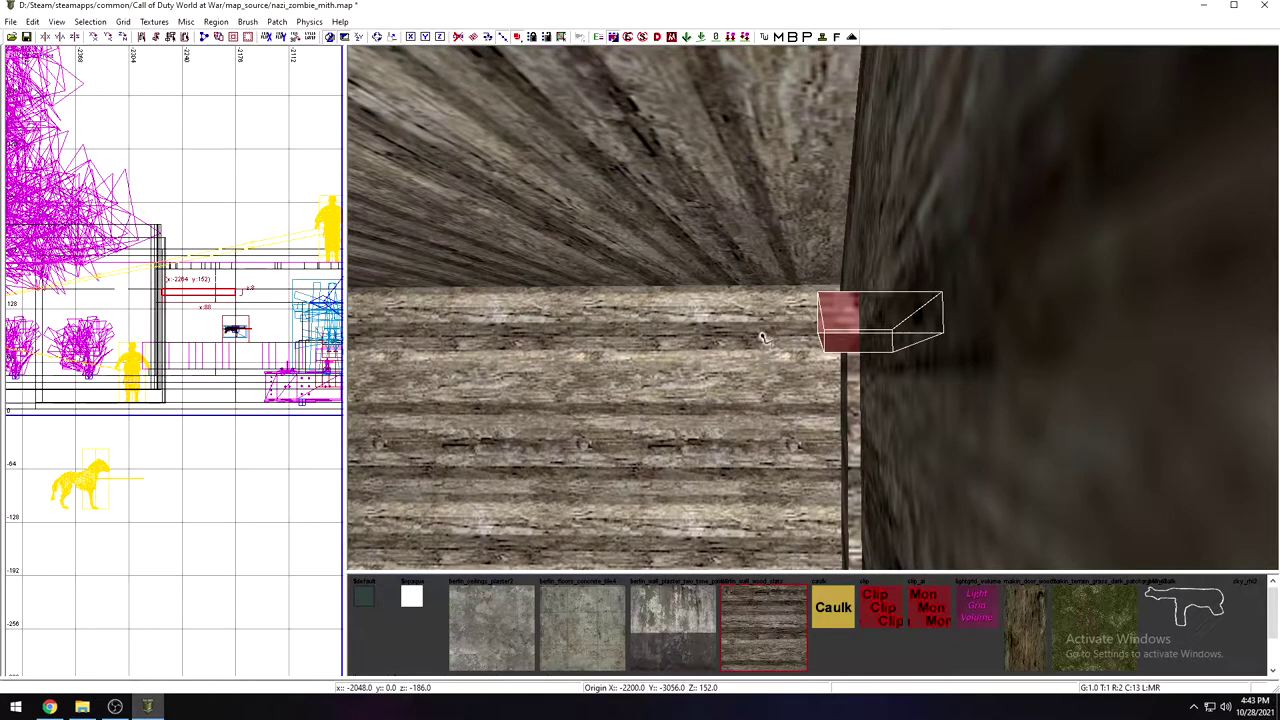
left_click_drag(763, 338, 768, 339)
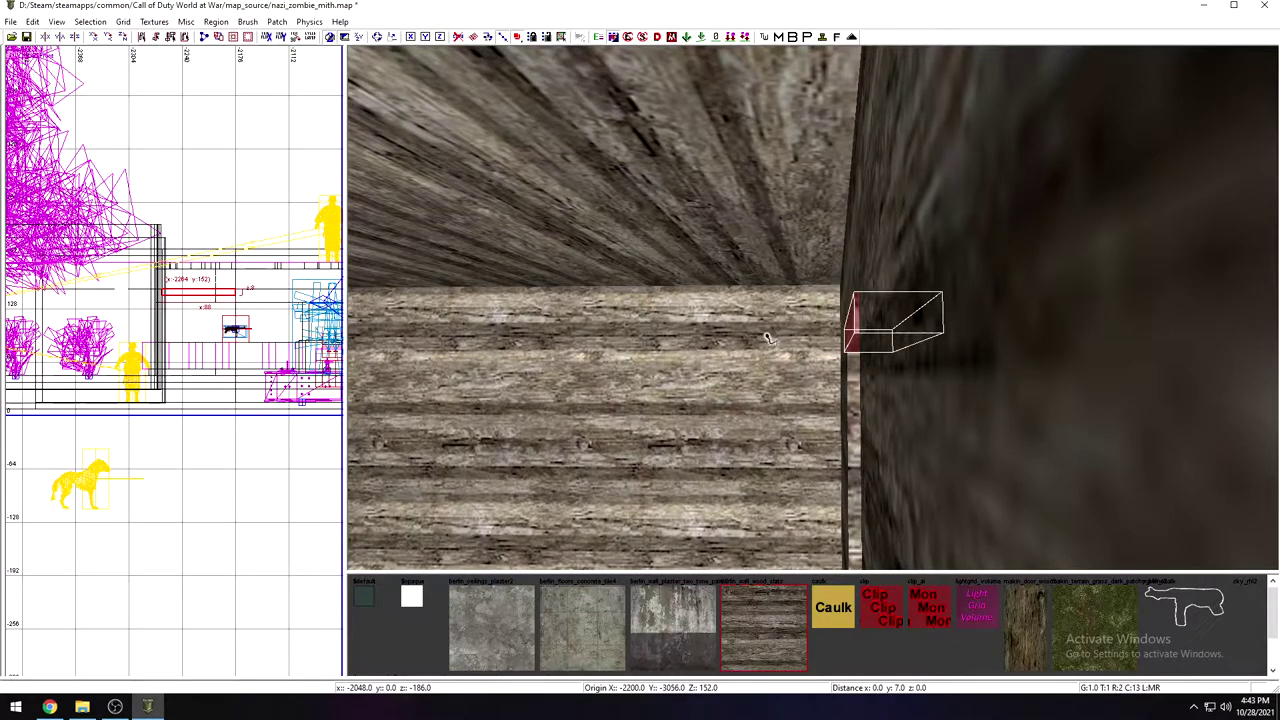
right_click_drag(767, 338, 770, 339)
mouse_move(768, 338)
right_mouse_down()
mouse_move(800, 332)
mouse_move(768, 338)
right_mouse_up()
left_click_drag(884, 325, 880, 324)
mouse_move(880, 324)
right_mouse_down()
mouse_move(850, 318)
mouse_move(858, 270)
mouse_move(825, 275)
mouse_move(800, 285)
mouse_move(830, 290)
mouse_move(862, 350)
mouse_move(885, 345)
mouse_move(825, 325)
mouse_move(815, 335)
right_mouse_up()
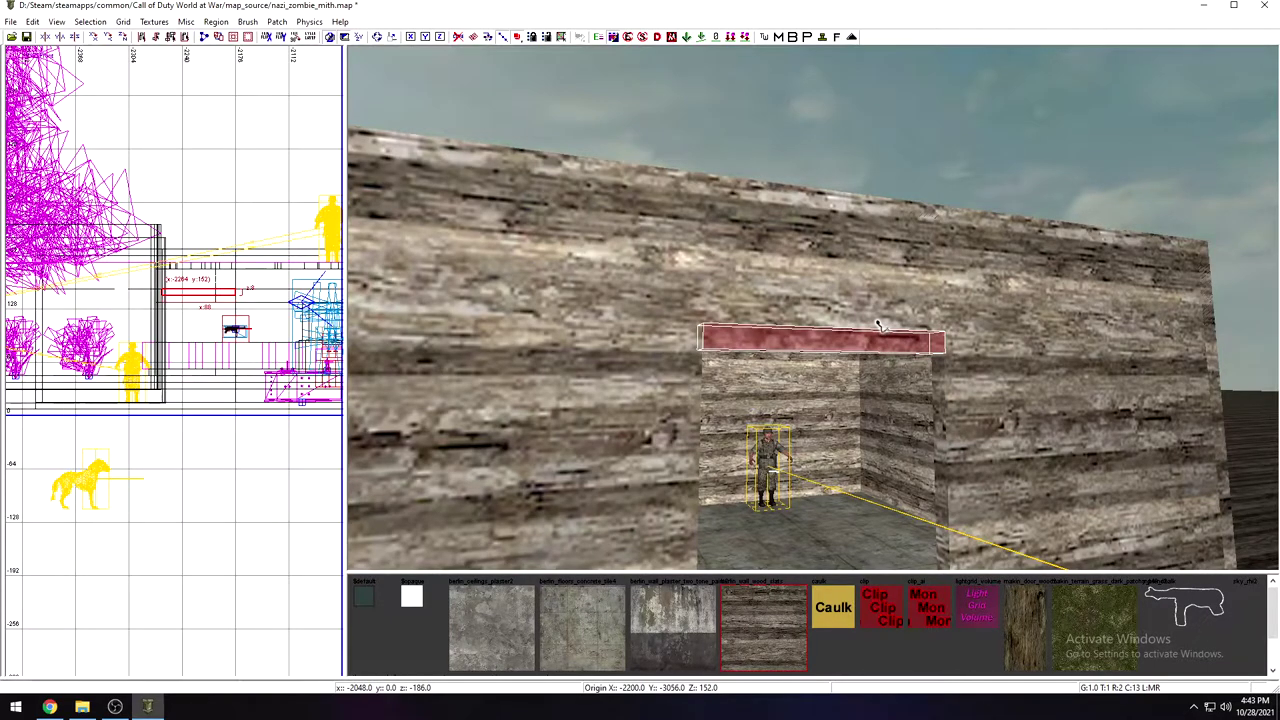
key("4")
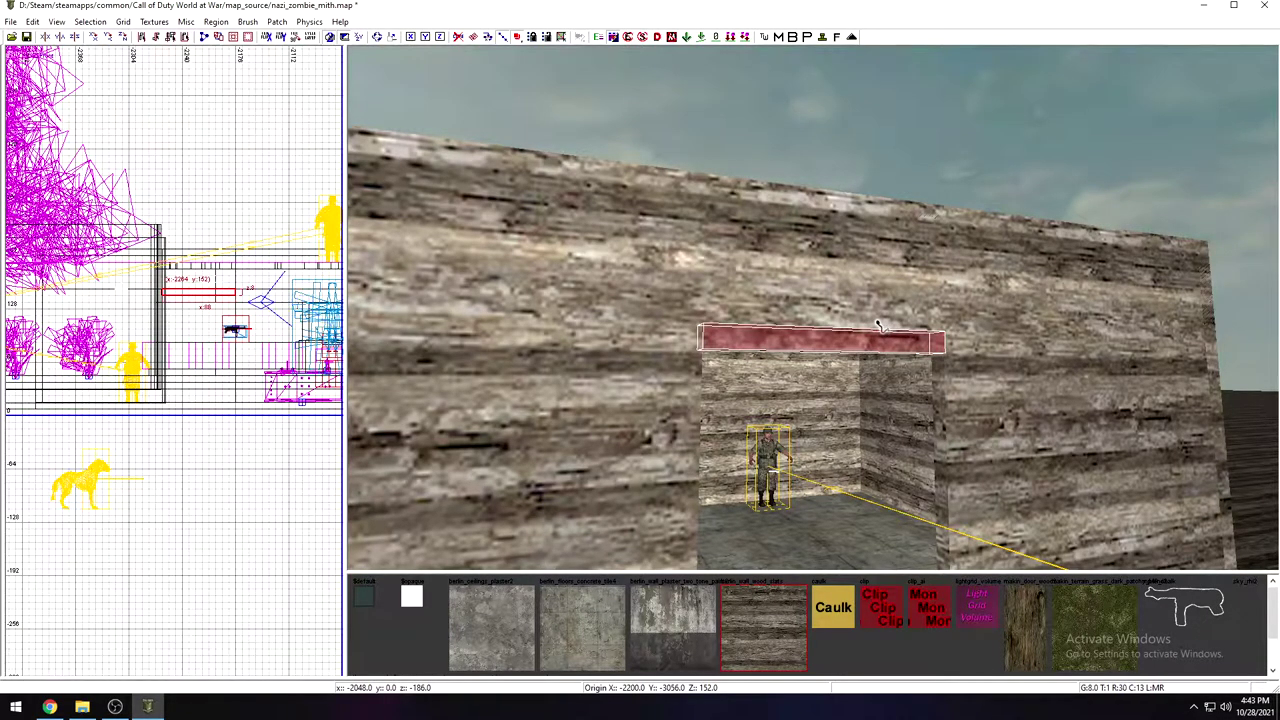
Step: Examine the trim beam above the doorway from outside, both close up and at a distance
mouse_move(967, 394)
right_mouse_down()
mouse_move(935, 350)
mouse_move(950, 390)
mouse_move(945, 345)
mouse_move(950, 400)
right_mouse_up()
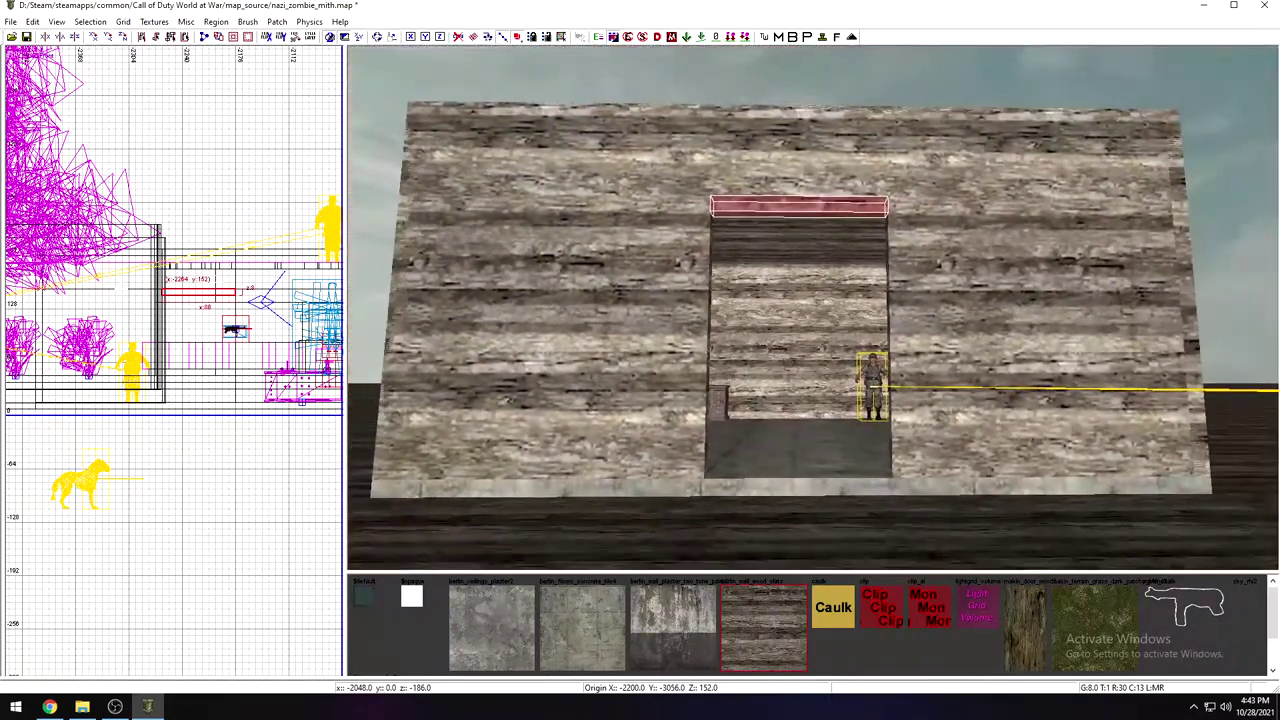
key("Up")
key("Down")
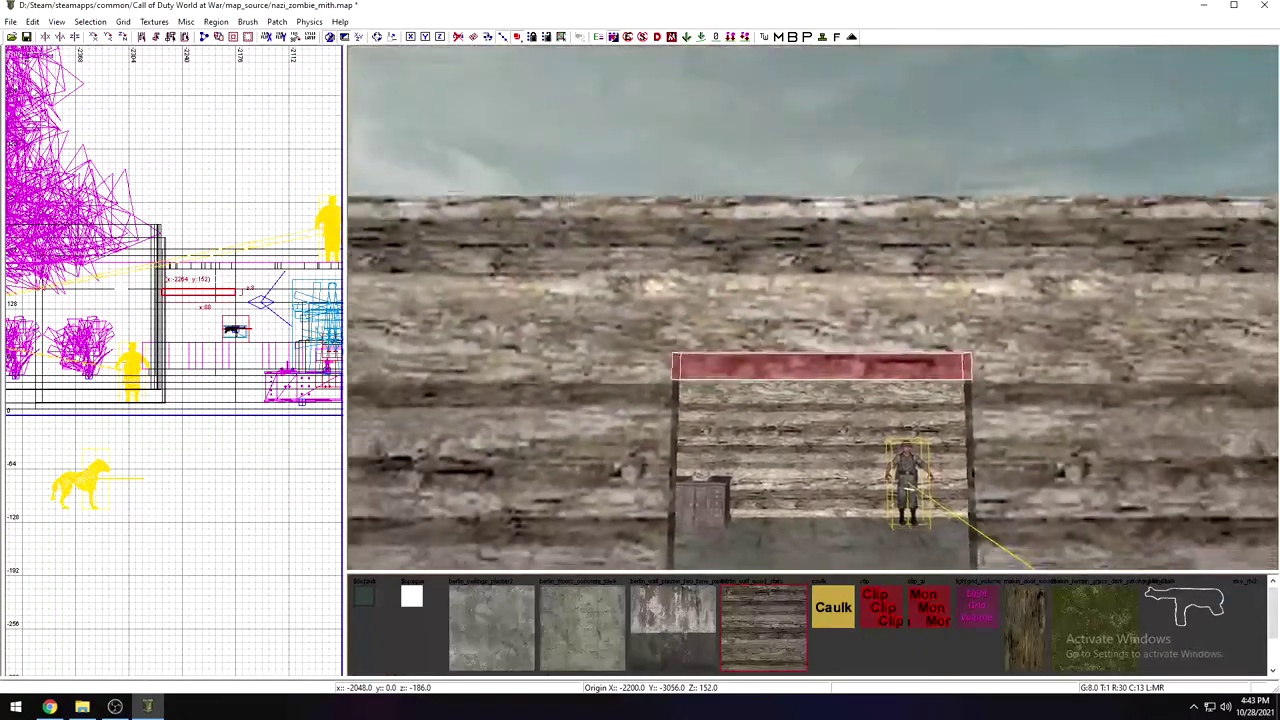
key("Up")
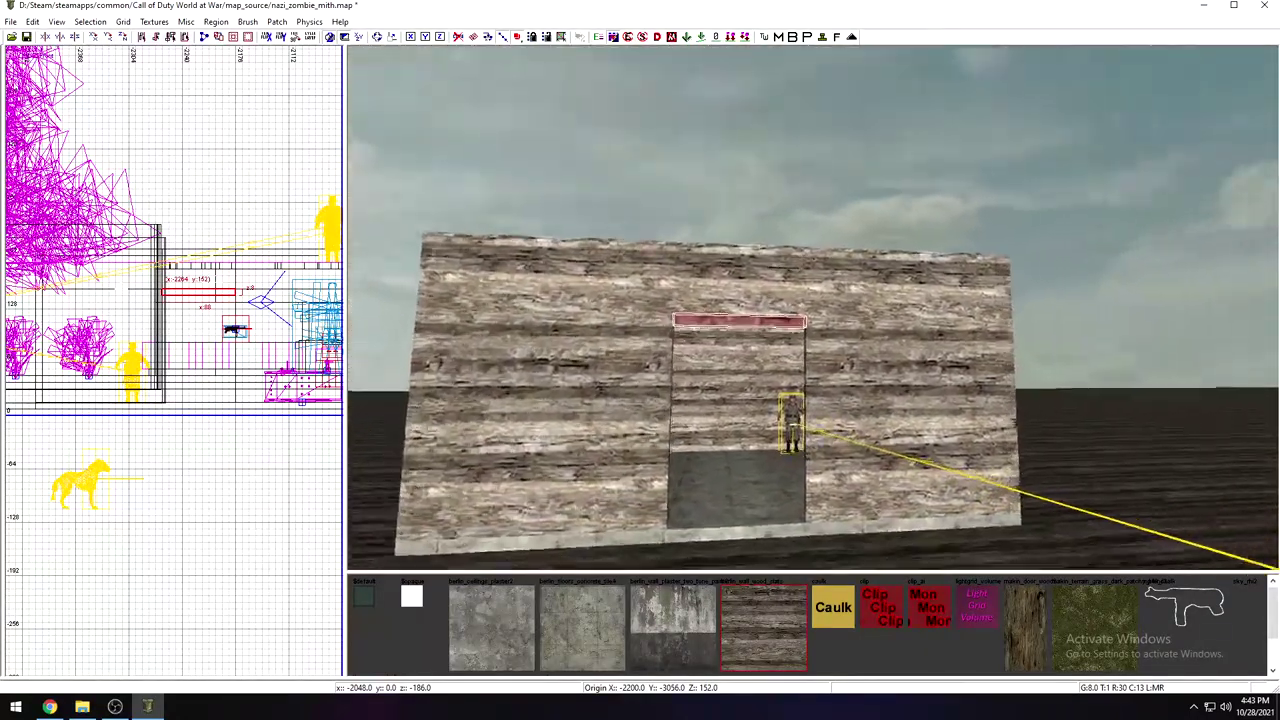
key("Down")
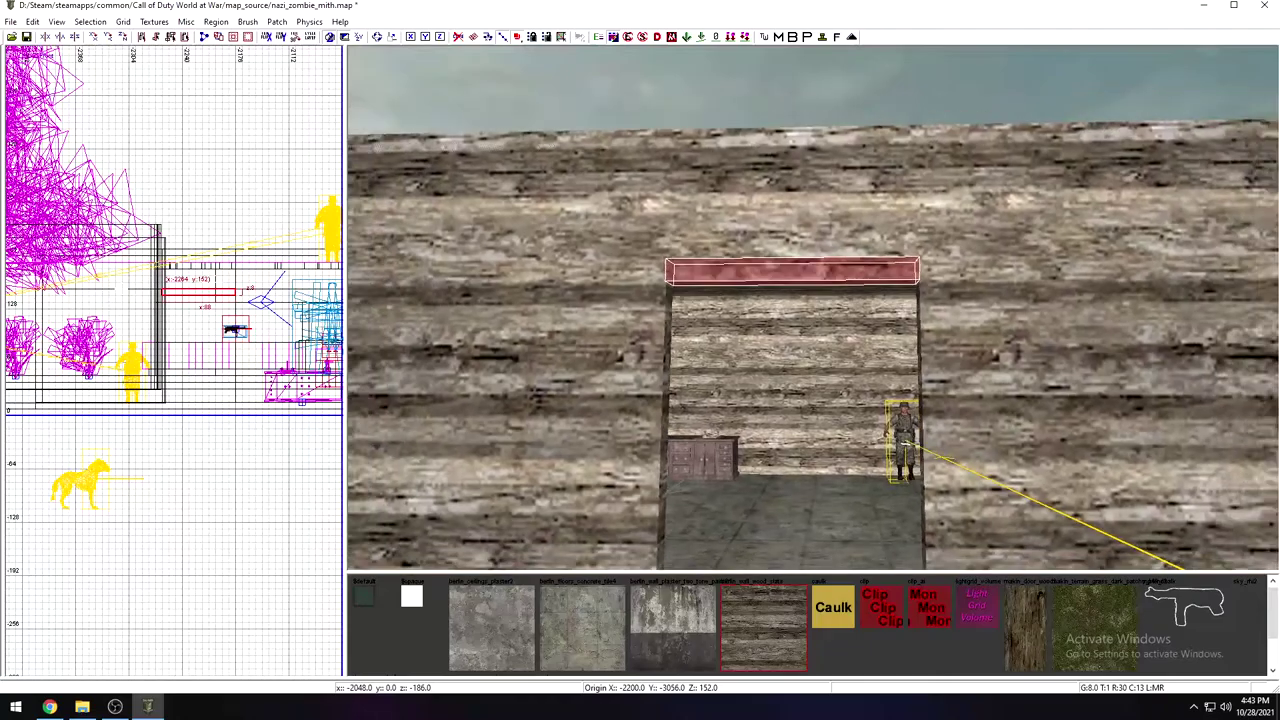
key("Up")
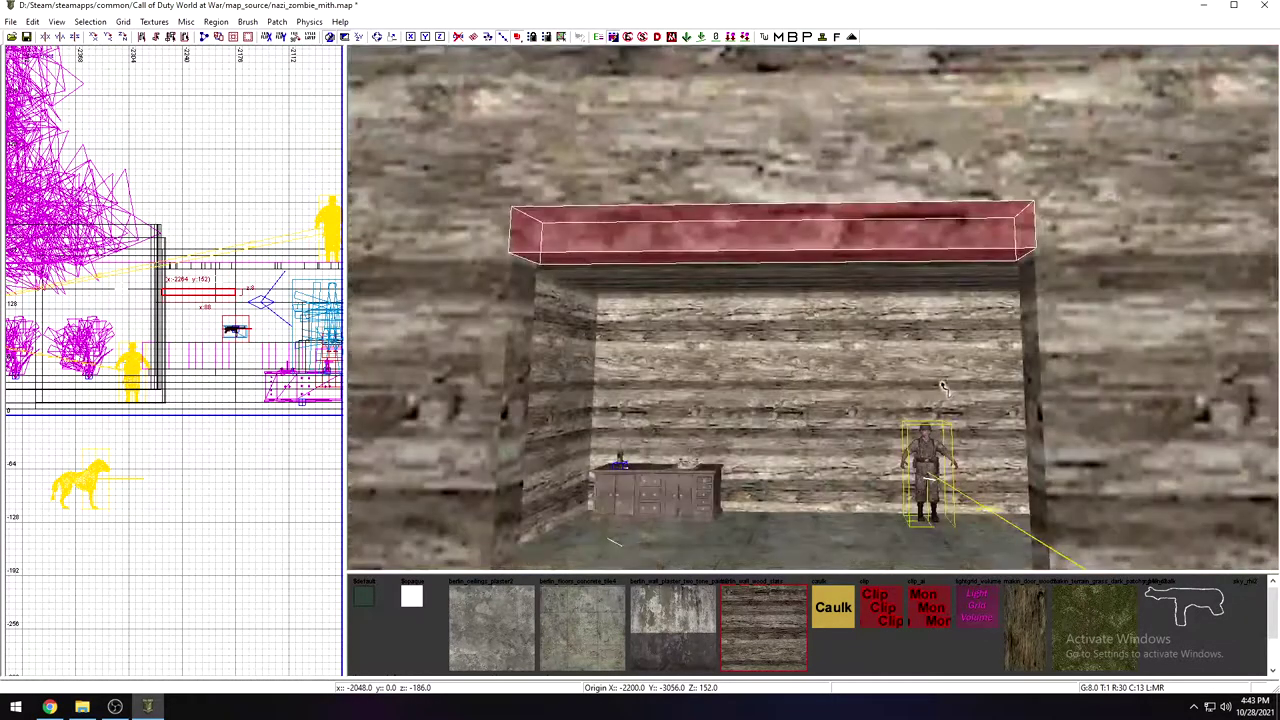
right_click_drag(904, 248, 865, 220)
key("Down")
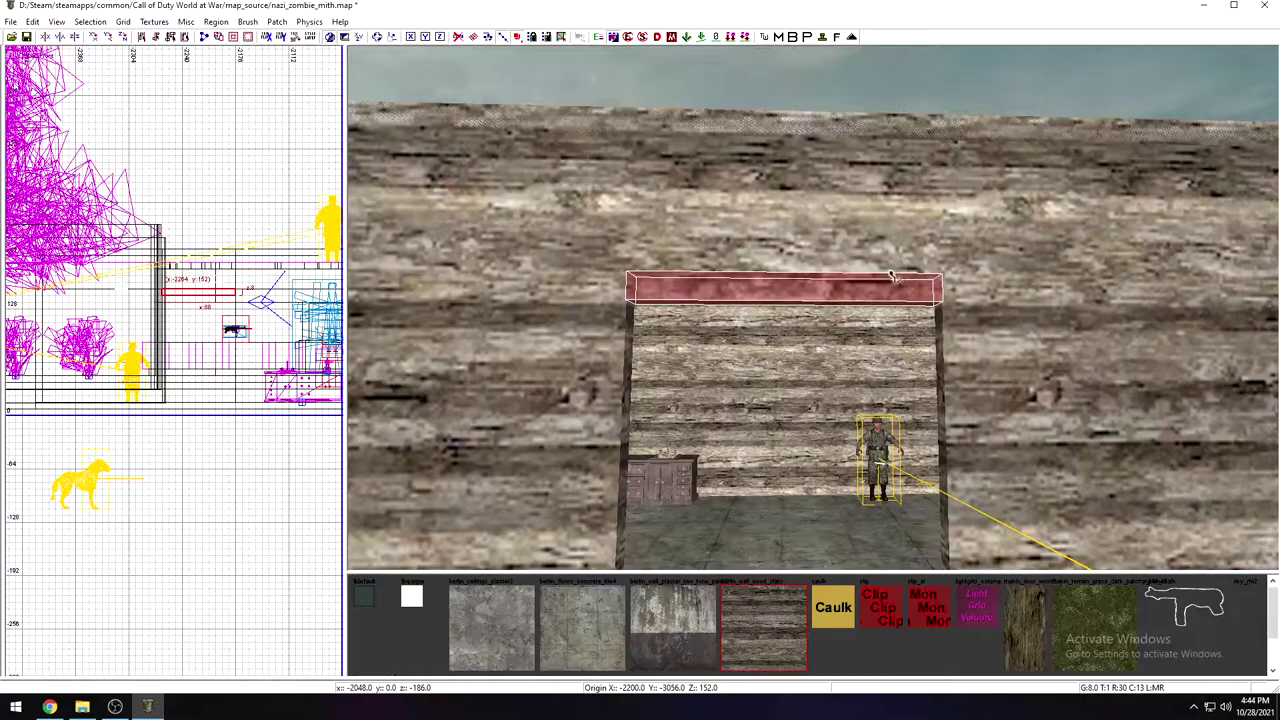
key("Down")
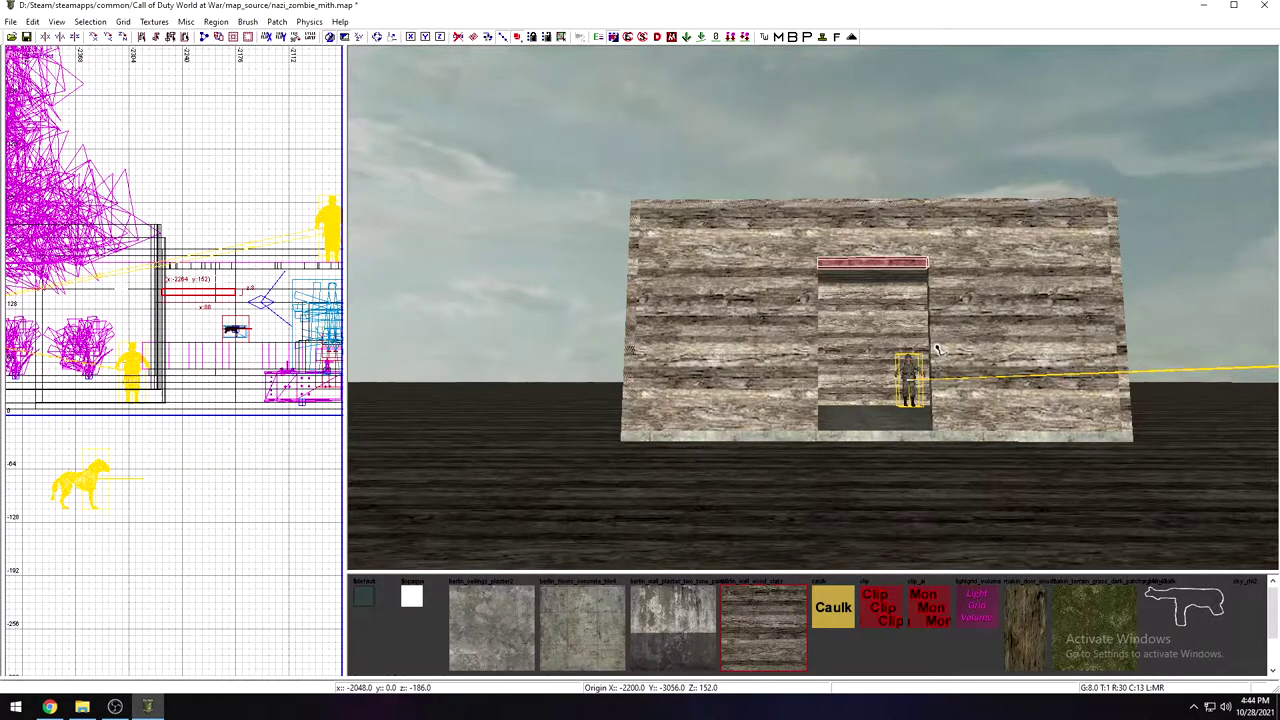
right_click_drag(911, 341, 812, 357)
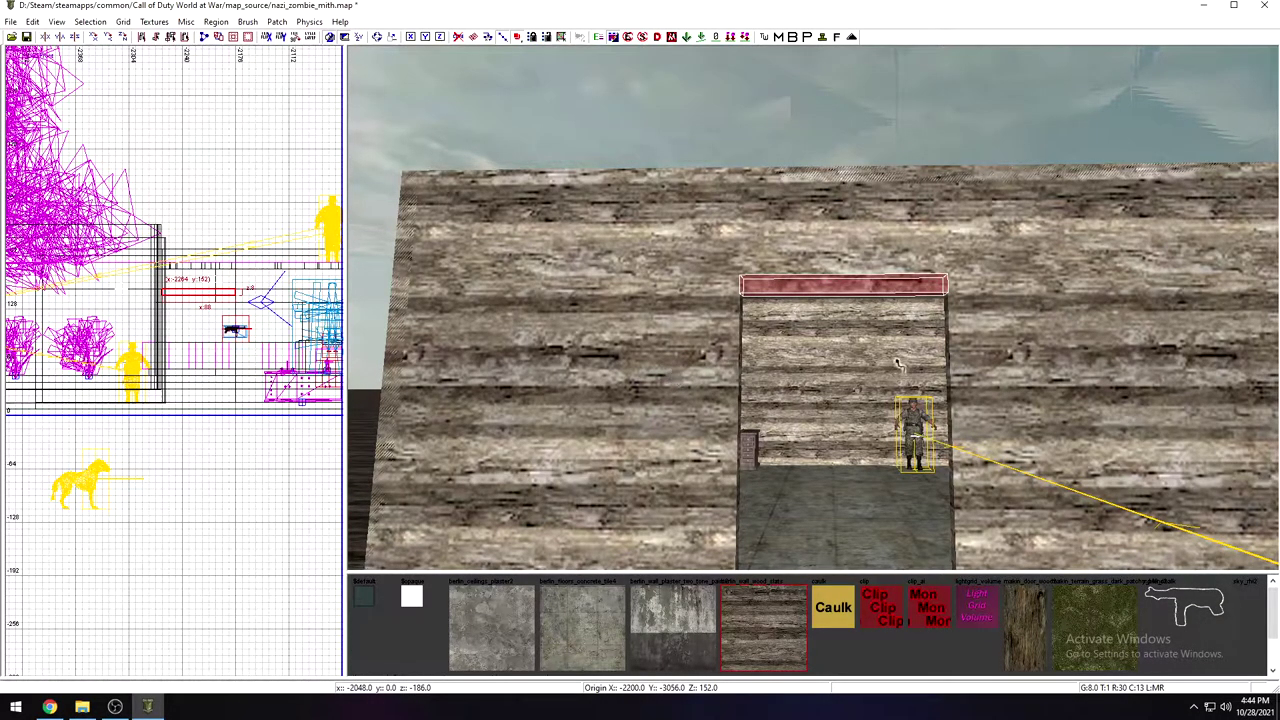
mouse_move(930, 368)
right_mouse_down()
mouse_move(956, 290)
mouse_move(985, 365)
mouse_move(965, 425)
mouse_move(950, 420)
mouse_move(965, 365)
mouse_move(985, 400)
mouse_move(980, 410)
mouse_move(950, 365)
mouse_move(965, 410)
mouse_move(950, 370)
right_mouse_up()
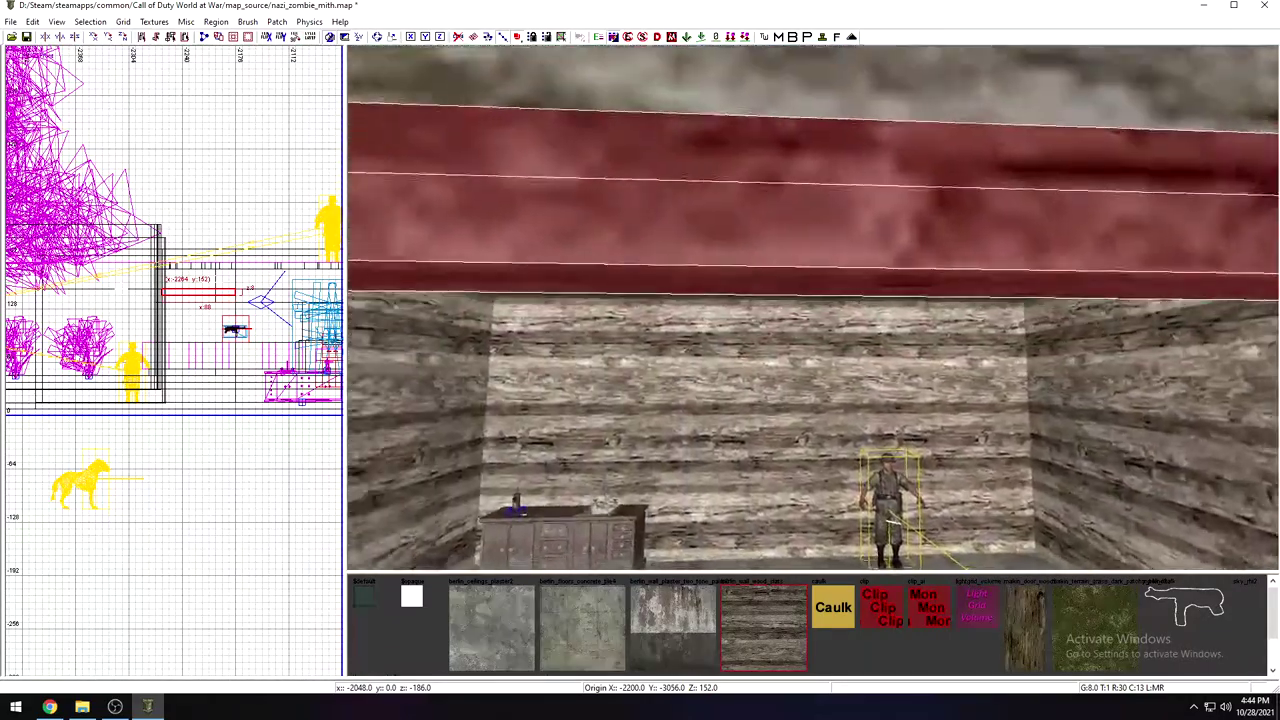
Step: Duplicate the trim beam just below the original and shorten the copy to an 8-unit-wide block at one side of the doorway
key("Down")
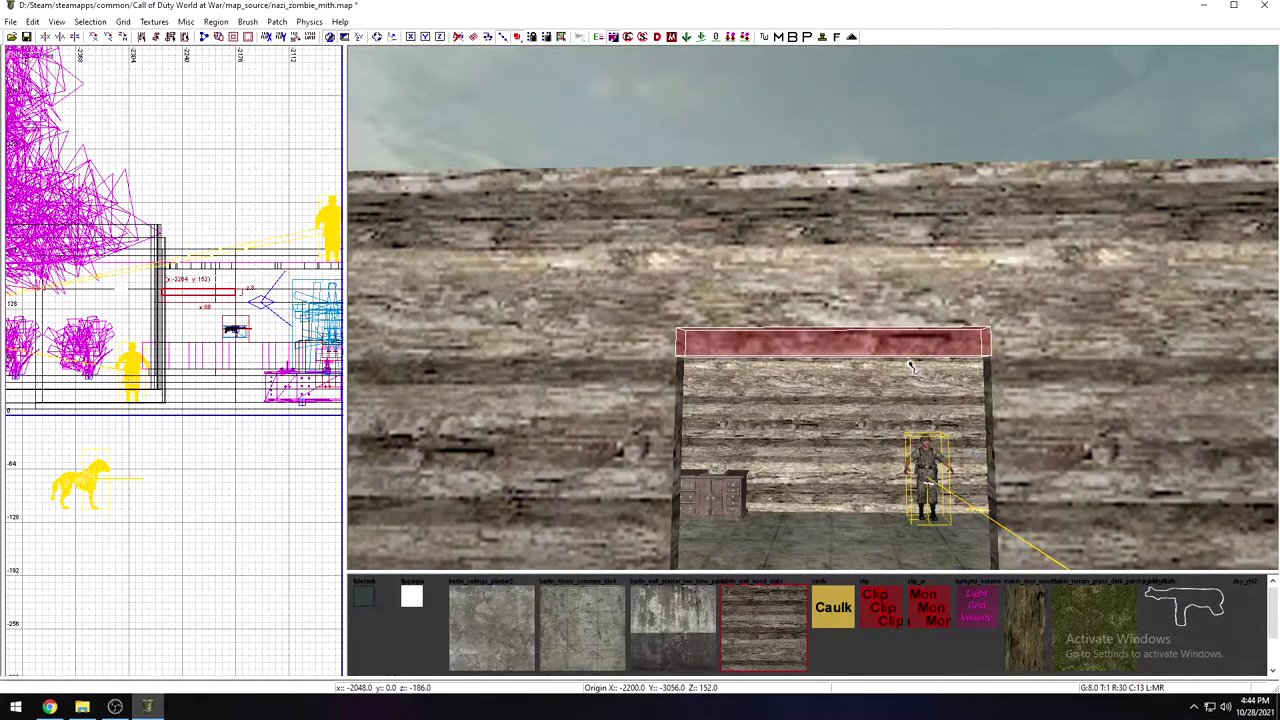
left_click_drag(825, 347, 741, 369)
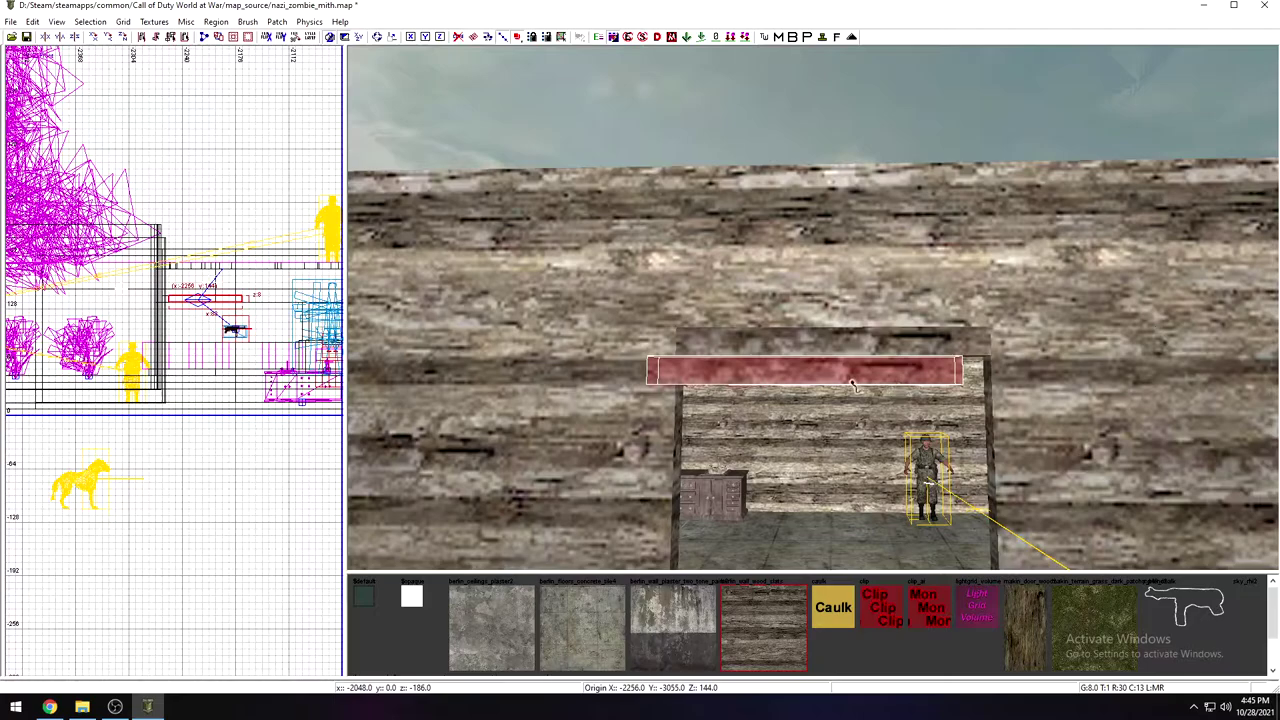
left_click_drag(1025, 387, 683, 381)
mouse_move(692, 378)
right_mouse_down()
mouse_move(700, 315)
mouse_move(671, 378)
right_mouse_up()
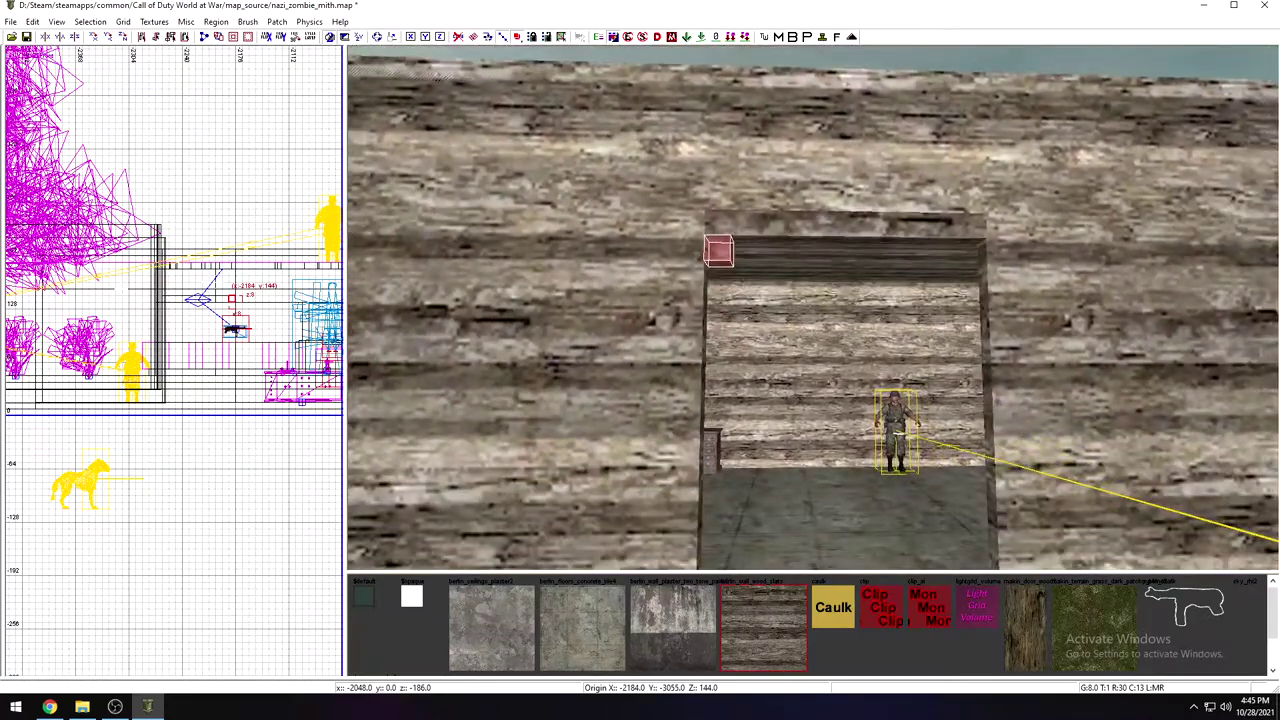
Step: Stretch the block down to the floor as a side post and place posts along both sides of the doorway
left_click_drag(703, 347, 717, 396)
right_click_drag(743, 374, 741, 440, "ctrl")
left_click_drag(748, 311, 752, 345)
right_click_drag(745, 396, 733, 340, "ctrl")
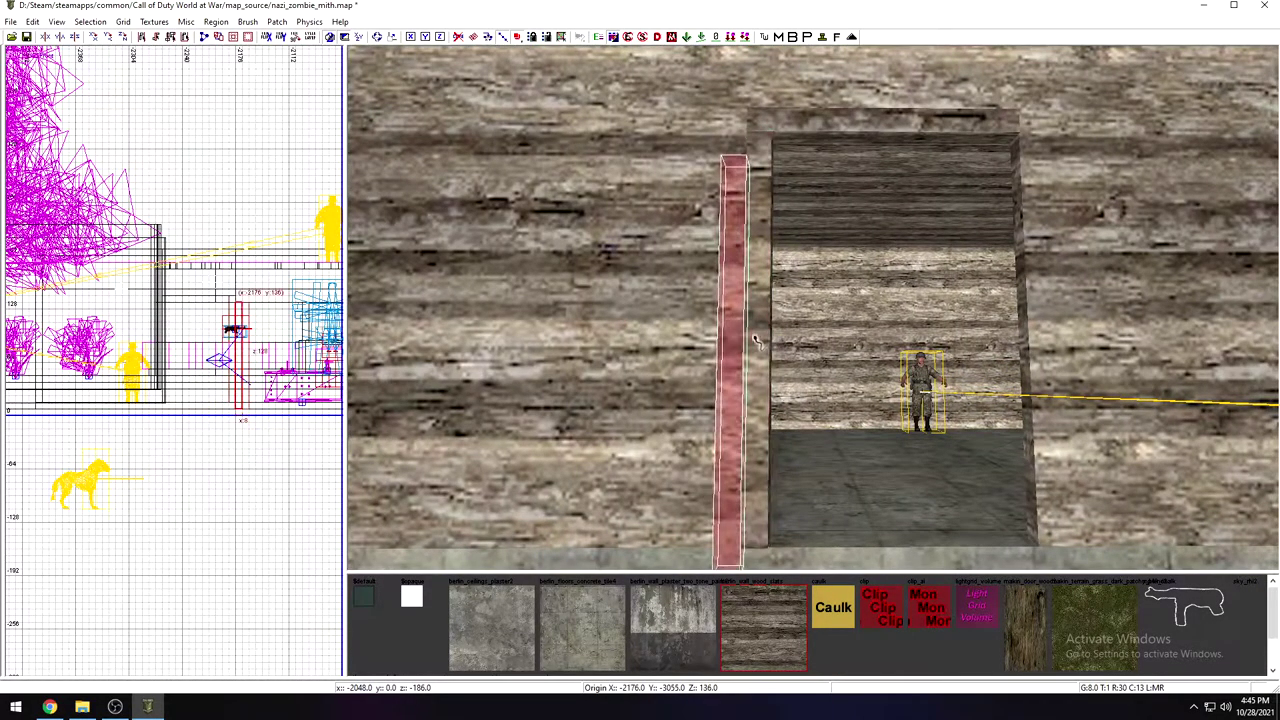
left_click_drag(757, 343, 789, 342)
mouse_move(792, 345)
right_mouse_down()
mouse_move(796, 310)
mouse_move(776, 312)
mouse_move(778, 350)
mouse_move(790, 318)
mouse_move(748, 326)
mouse_move(776, 346)
mouse_move(850, 318)
mouse_move(791, 334)
right_mouse_up()
key("Escape")
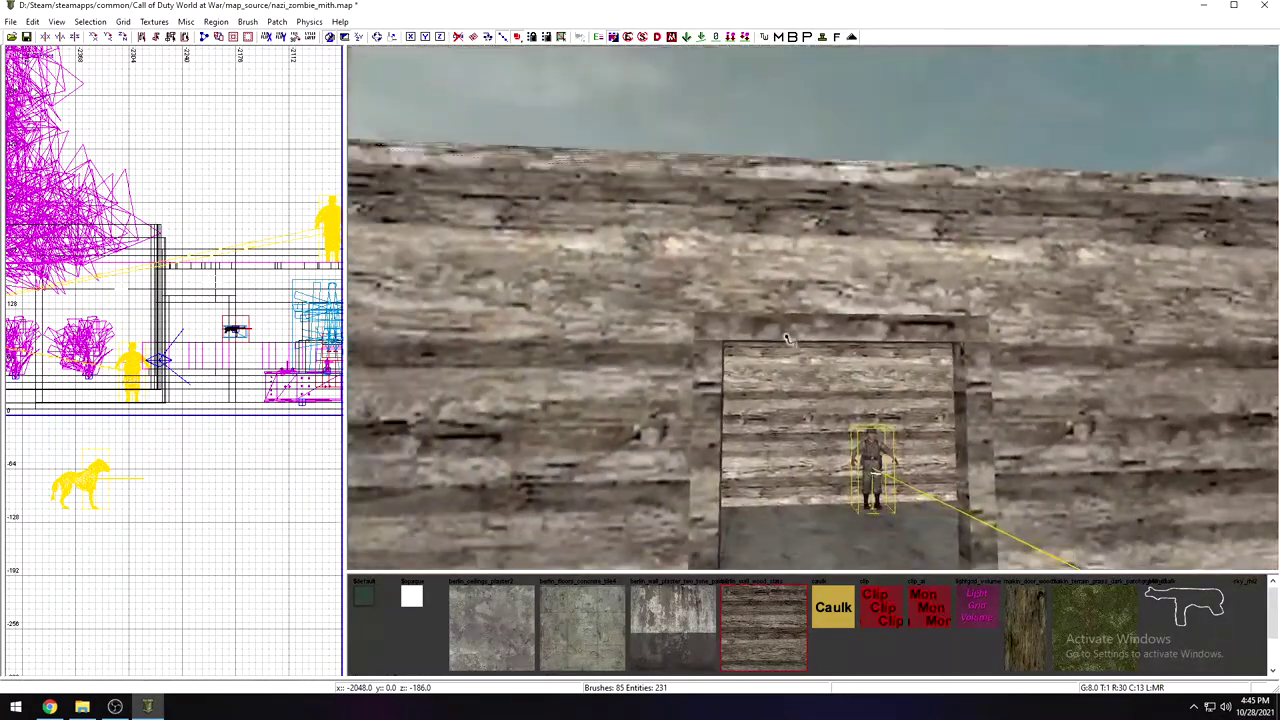
left_click(706, 379, "shift")
left_click(820, 339, "shift")
left_click(970, 420, "shift")
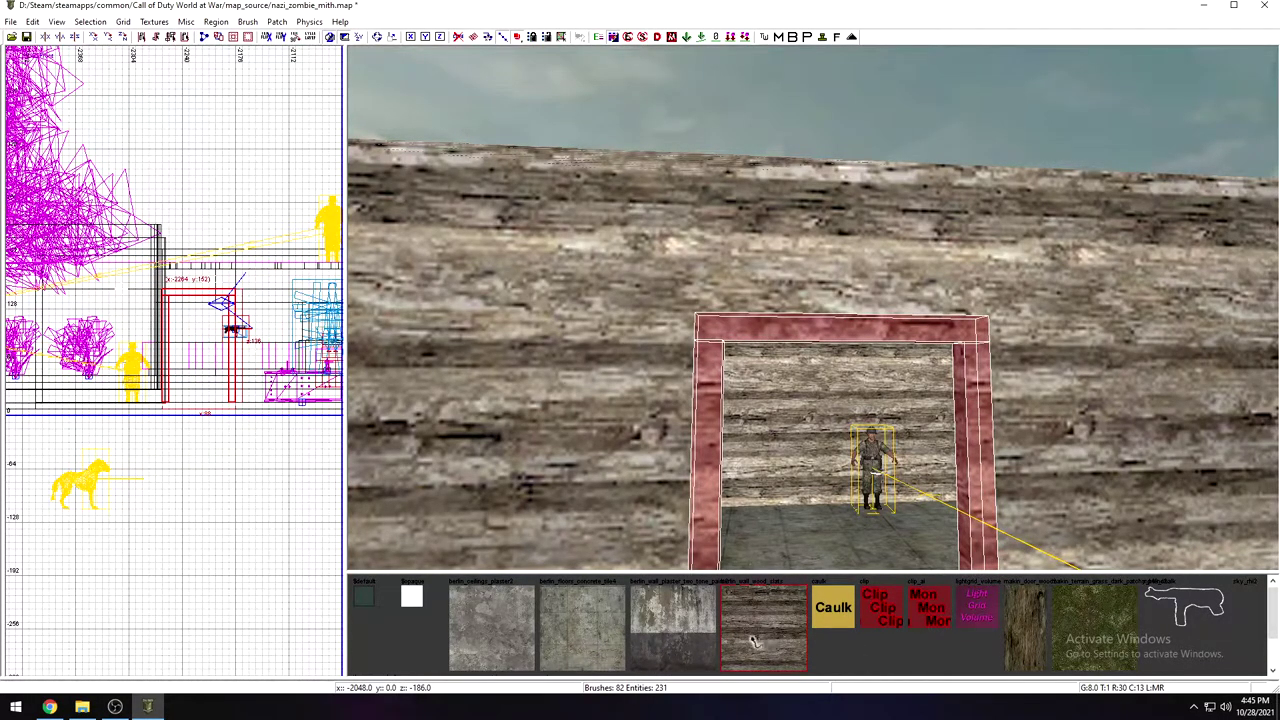
key("Escape")
Step: Select all of the room's wall sections, try berlin_floors_concrete_tile4 on them, and texture them with the two-tone plaster wall material
left_click(572, 421, "shift")
left_click(618, 257, "shift")
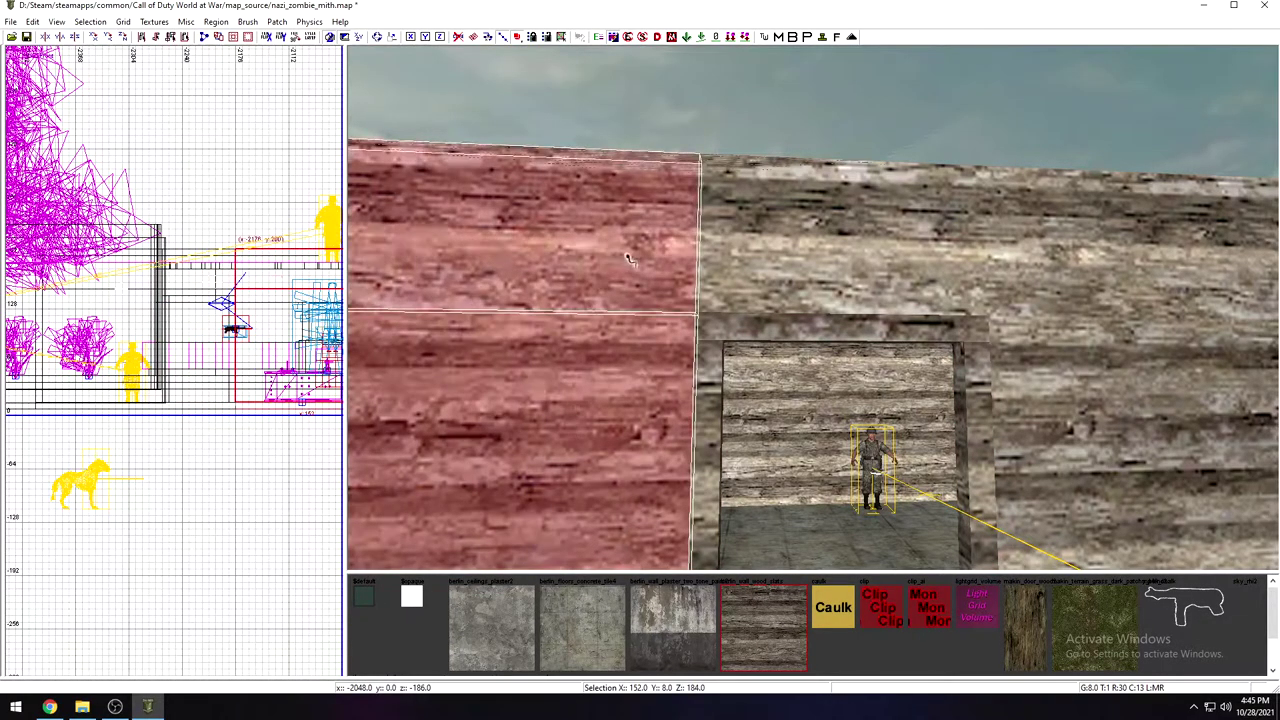
left_click(800, 253, "shift")
left_click(1106, 376, "shift")
left_click(1076, 272, "shift")
mouse_move(520, 480)
right_mouse_down()
mouse_move(432, 512)
mouse_move(452, 556)
mouse_move(500, 400)
mouse_move(415, 400)
right_mouse_up()
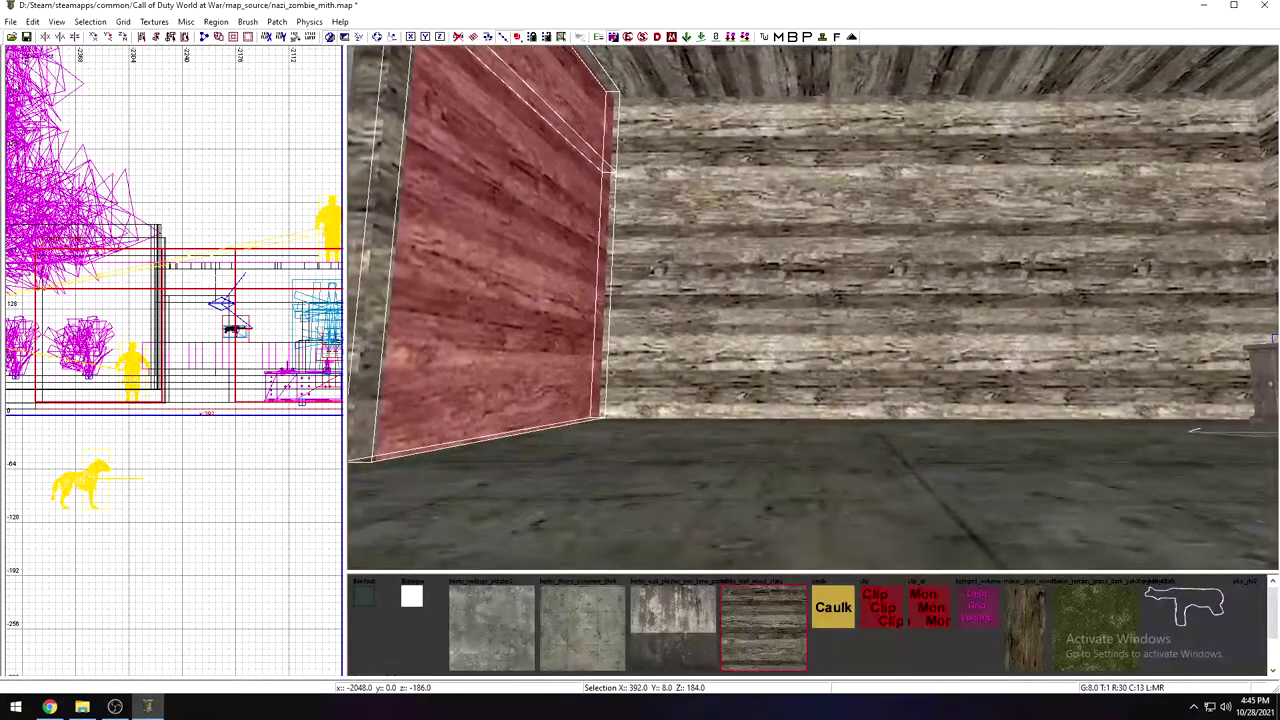
left_click(902, 220, "shift")
right_click_drag(905, 217, 725, 510)
left_click(905, 220, "shift")
left_click(866, 210, "shift")
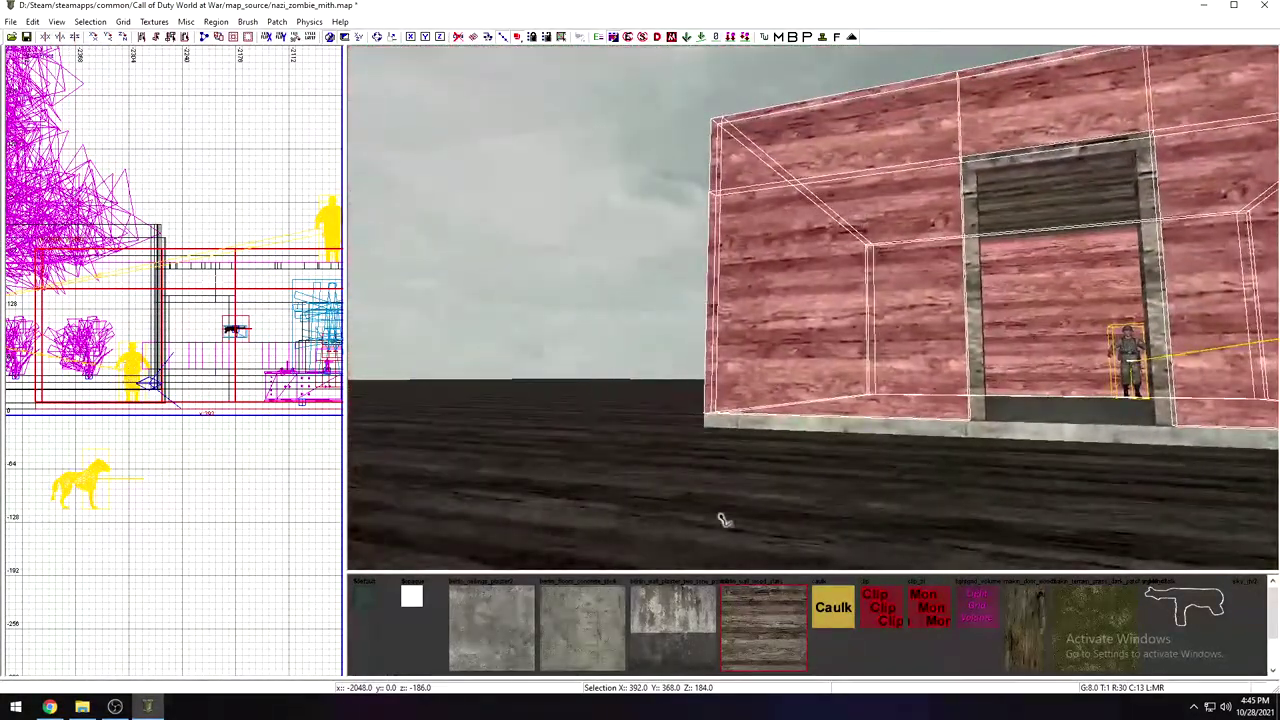
left_click(610, 645)
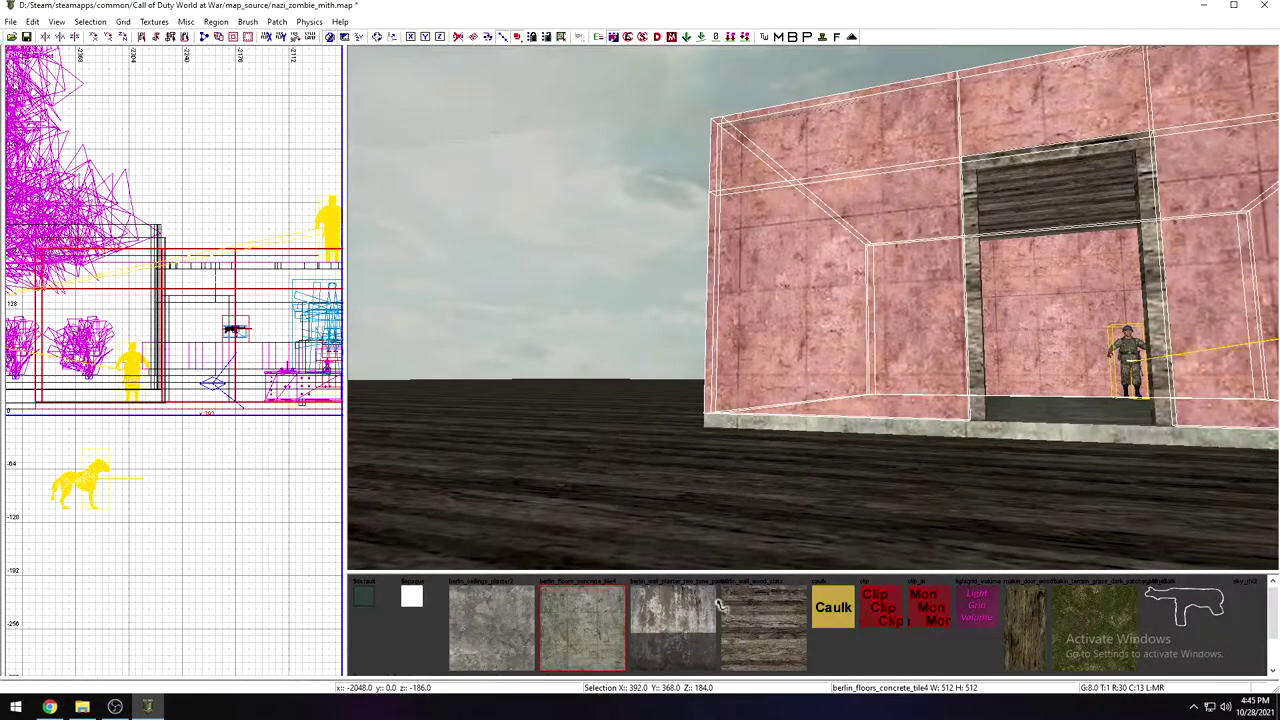
left_click(670, 636)
key("Escape")
Step: Texture the room's roof brush with berlin_ceilings_plaster2
mouse_move(720, 388)
right_mouse_down()
mouse_move(775, 320)
mouse_move(712, 345)
mouse_move(715, 238)
right_mouse_up()
key("d")
left_click(735, 414, "shift")
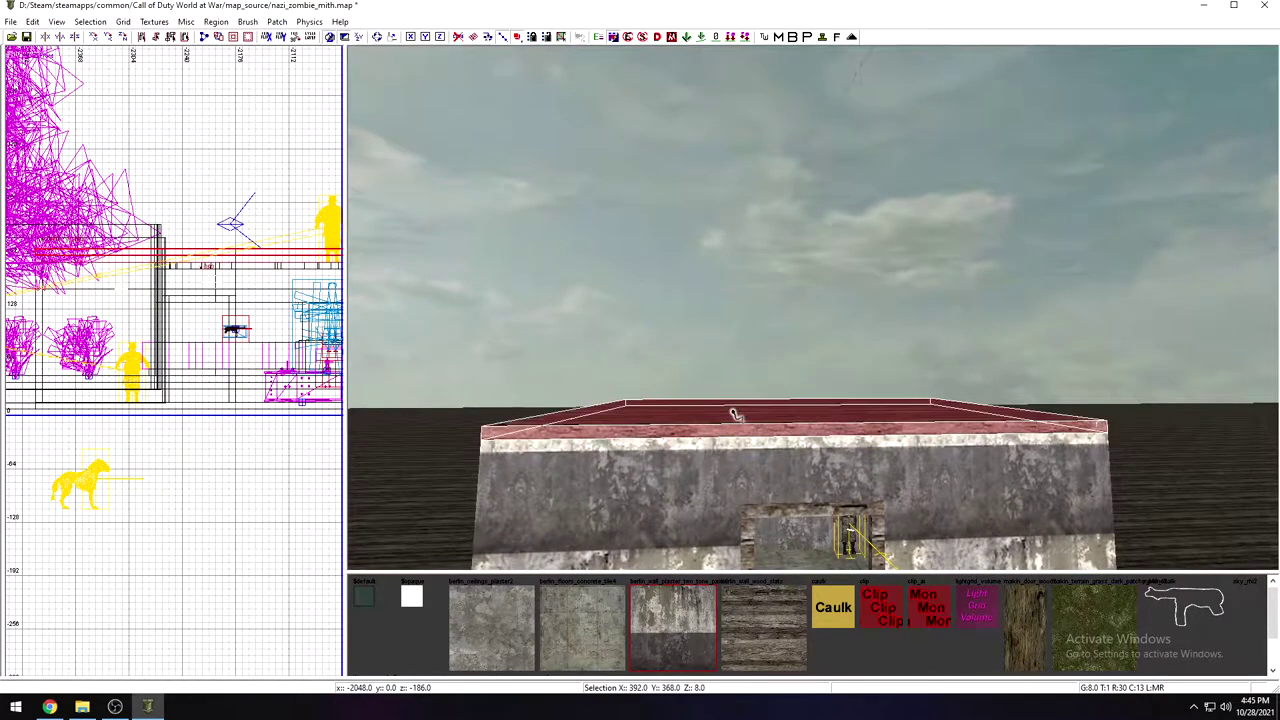
left_click(493, 631)
key("Escape")
key("Up")
key("Up")
key("Up")
key("Up")
key("Up")
key("Up")
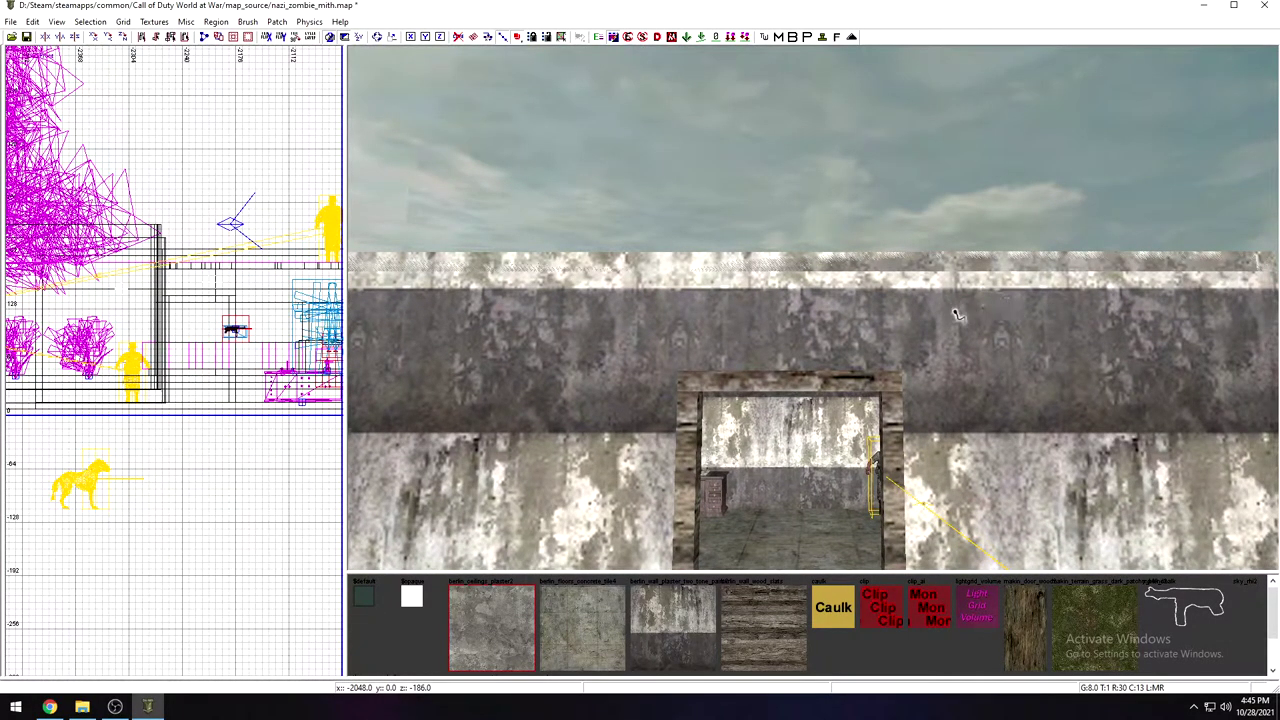
Step: Pull the roof brush's outer edges inward by 8 units so the roof sits within the walls
mouse_move(919, 367)
right_mouse_down()
mouse_move(915, 280)
mouse_move(942, 362)
mouse_move(912, 420)
mouse_move(872, 325)
mouse_move(930, 290)
mouse_move(955, 335)
mouse_move(920, 300)
mouse_move(850, 300)
mouse_move(915, 372)
right_mouse_up()
left_click(850, 473, "shift")
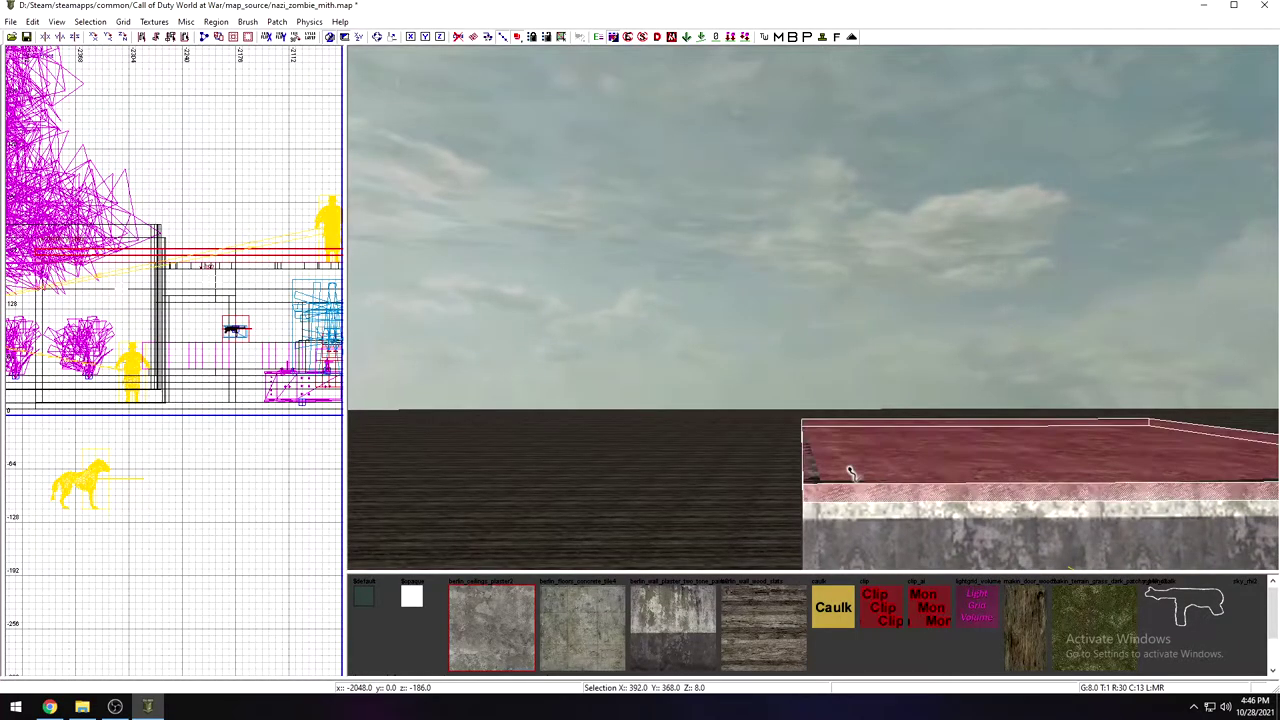
left_click_drag(793, 463, 803, 459)
right_click_drag(803, 459, 900, 418)
left_click_drag(959, 509, 948, 509)
mouse_move(950, 513)
right_mouse_down()
mouse_move(1010, 505)
mouse_move(940, 505)
mouse_move(1062, 502)
right_mouse_up()
left_click_drag(1007, 492, 1002, 492)
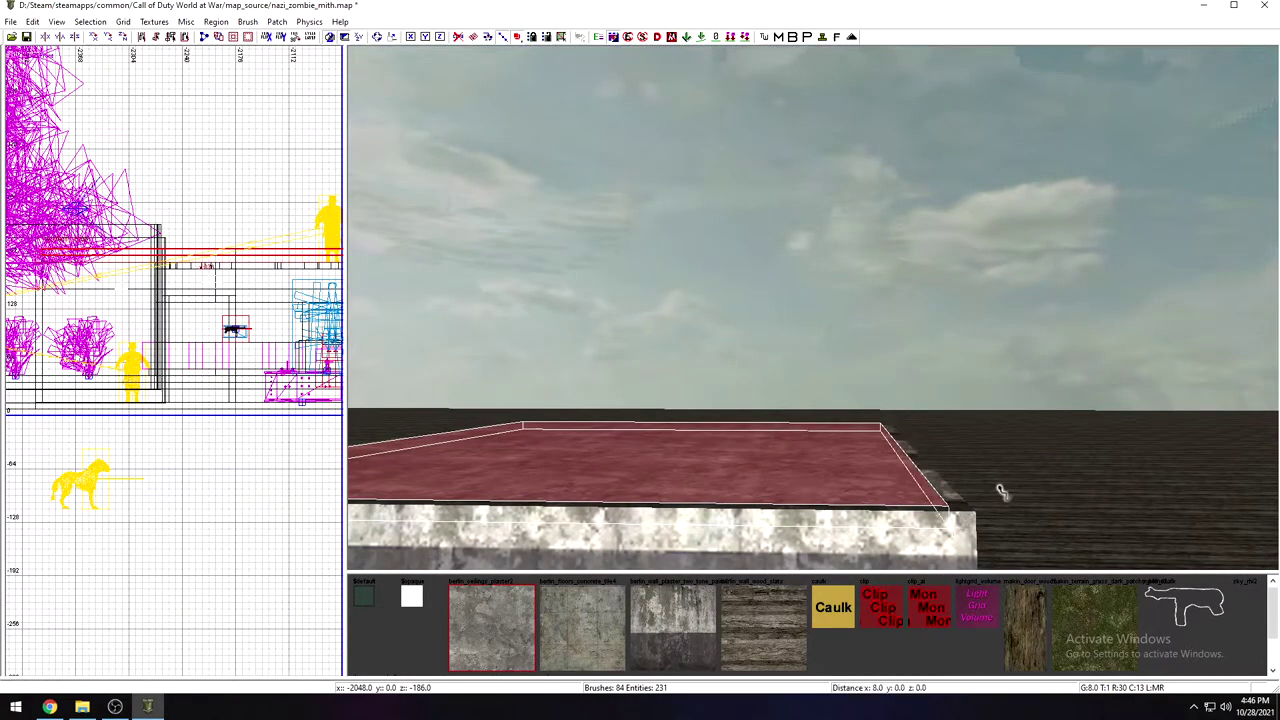
right_click_drag(1002, 492, 1150, 468)
Step: Examine the retextured room, its ceiling and the doorway trim from inside and outside
mouse_move(917, 486)
right_mouse_down()
mouse_move(928, 478)
mouse_move(868, 480)
mouse_move(856, 545)
mouse_move(846, 490)
mouse_move(862, 482)
mouse_move(858, 540)
mouse_move(844, 460)
right_mouse_up()
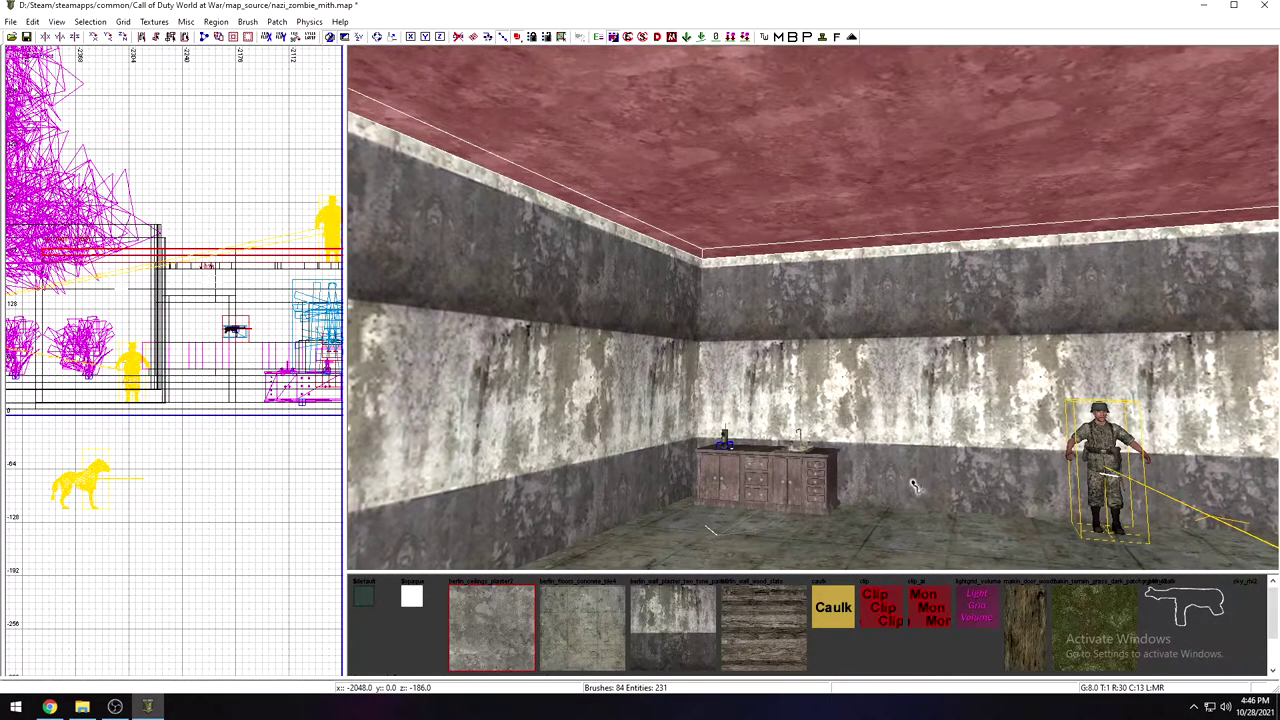
mouse_move(915, 487)
right_mouse_down()
mouse_move(912, 560)
mouse_move(922, 495)
mouse_move(914, 530)
mouse_move(912, 440)
mouse_move(898, 435)
mouse_move(890, 530)
mouse_move(893, 480)
mouse_move(892, 505)
mouse_move(912, 515)
mouse_move(905, 545)
mouse_move(900, 510)
mouse_move(890, 545)
right_mouse_up()
key("Escape")
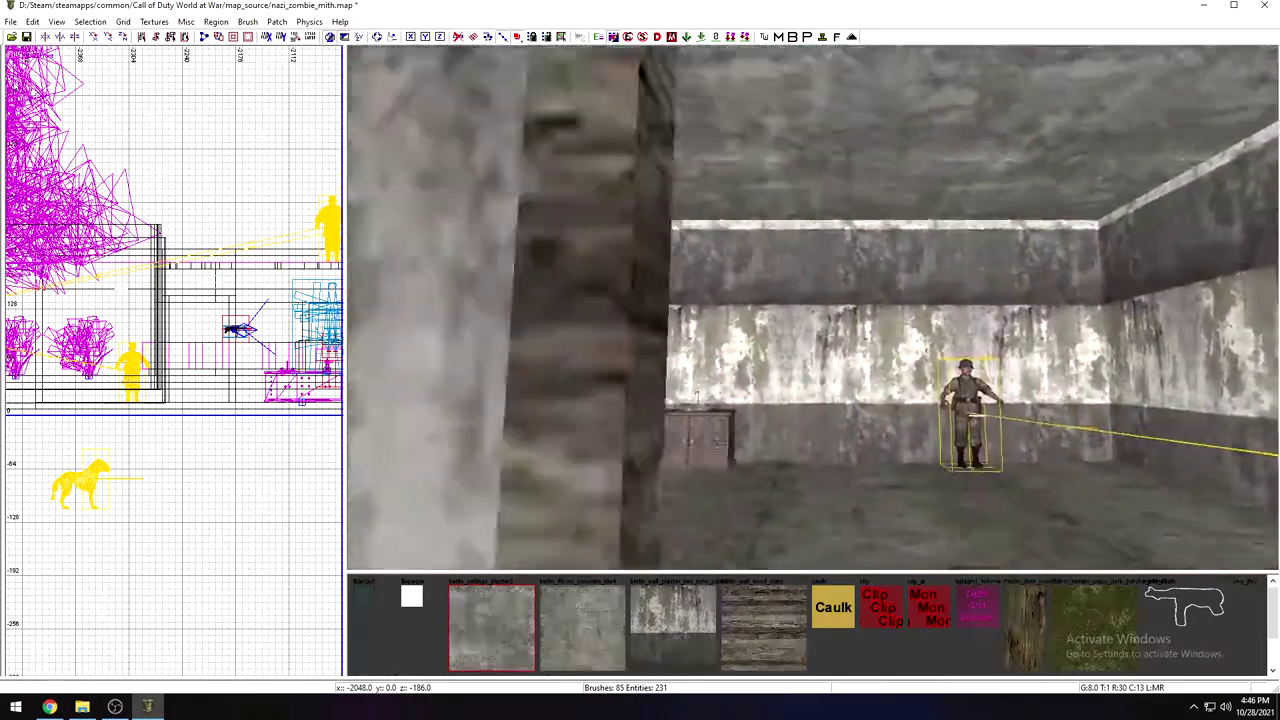
mouse_move(898, 467)
right_mouse_down()
mouse_move(880, 467)
mouse_move(898, 467)
right_mouse_up()
right_click_drag(964, 430, 990, 430)
right_click_drag(957, 390, 898, 422)
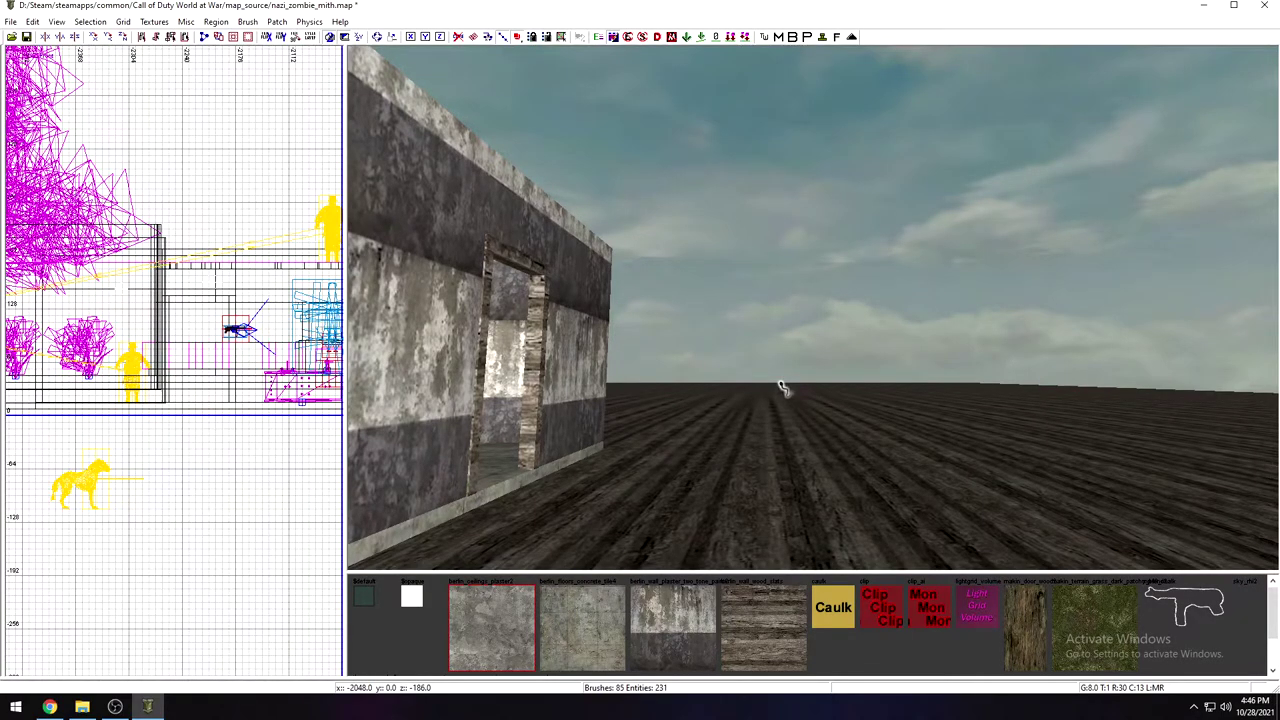
right_click_drag(704, 381, 830, 460)
right_click_drag(683, 414, 703, 375)
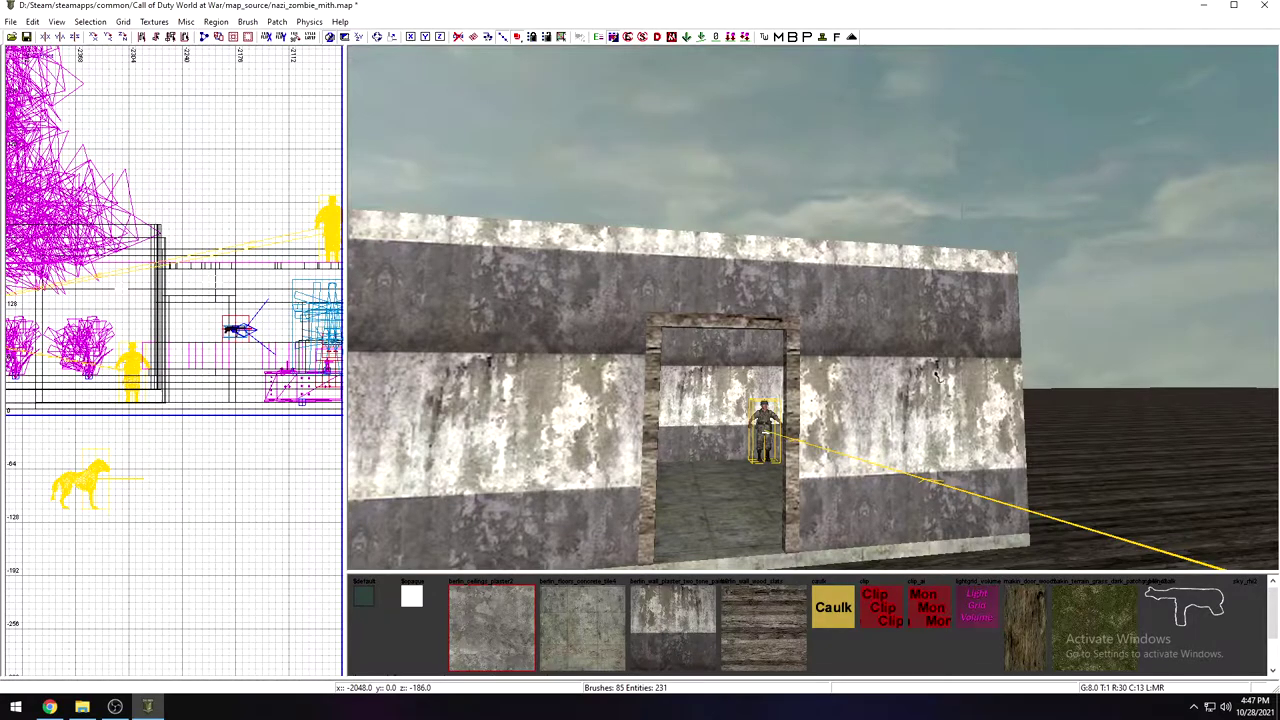
right_click_drag(889, 346, 671, 415)
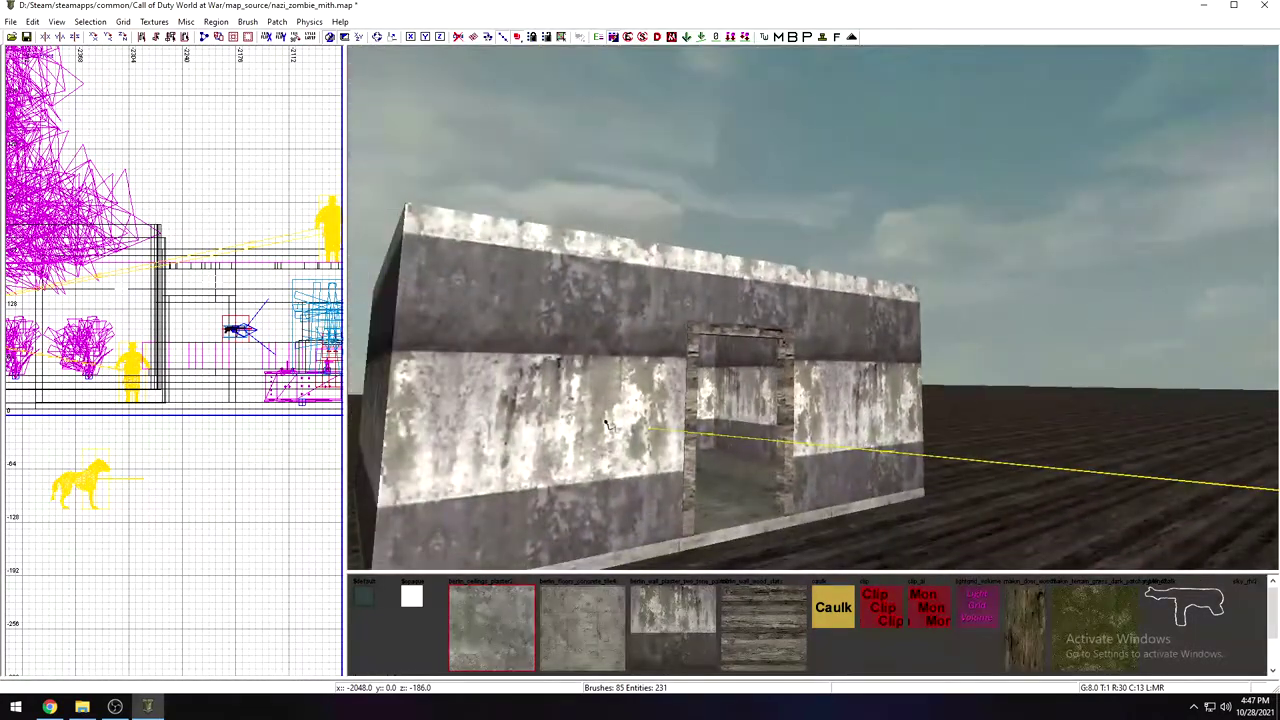
Step: Create a flat slab outside the doorway, about 96 units wide, 440 units long and 8 units thick, running out from the threshold
left_click_drag(220, 415, 271, 459)
mouse_move(497, 418)
right_mouse_down()
mouse_move(700, 420)
mouse_move(485, 410)
right_mouse_up()
mouse_move(485, 410)
left_mouse_down()
mouse_move(586, 346)
mouse_move(717, 351)
left_mouse_up()
mouse_move(717, 351)
right_mouse_down()
mouse_move(717, 290)
mouse_move(770, 270)
mouse_move(690, 330)
mouse_move(708, 345)
right_mouse_up()
left_click_drag(730, 314, 742, 410)
left_click_drag(754, 462, 794, 499)
mouse_move(794, 499)
right_mouse_down()
mouse_move(785, 420)
mouse_move(789, 497)
right_mouse_up()
mouse_move(654, 497)
left_mouse_down()
mouse_move(641, 502)
mouse_move(663, 503)
left_mouse_up()
left_click_drag(828, 459, 846, 464)
mouse_move(846, 464)
right_mouse_down()
mouse_move(850, 395)
mouse_move(860, 470)
mouse_move(985, 450)
right_mouse_up()
left_click_drag(1008, 458, 1075, 458)
right_click_drag(1030, 458, 820, 451)
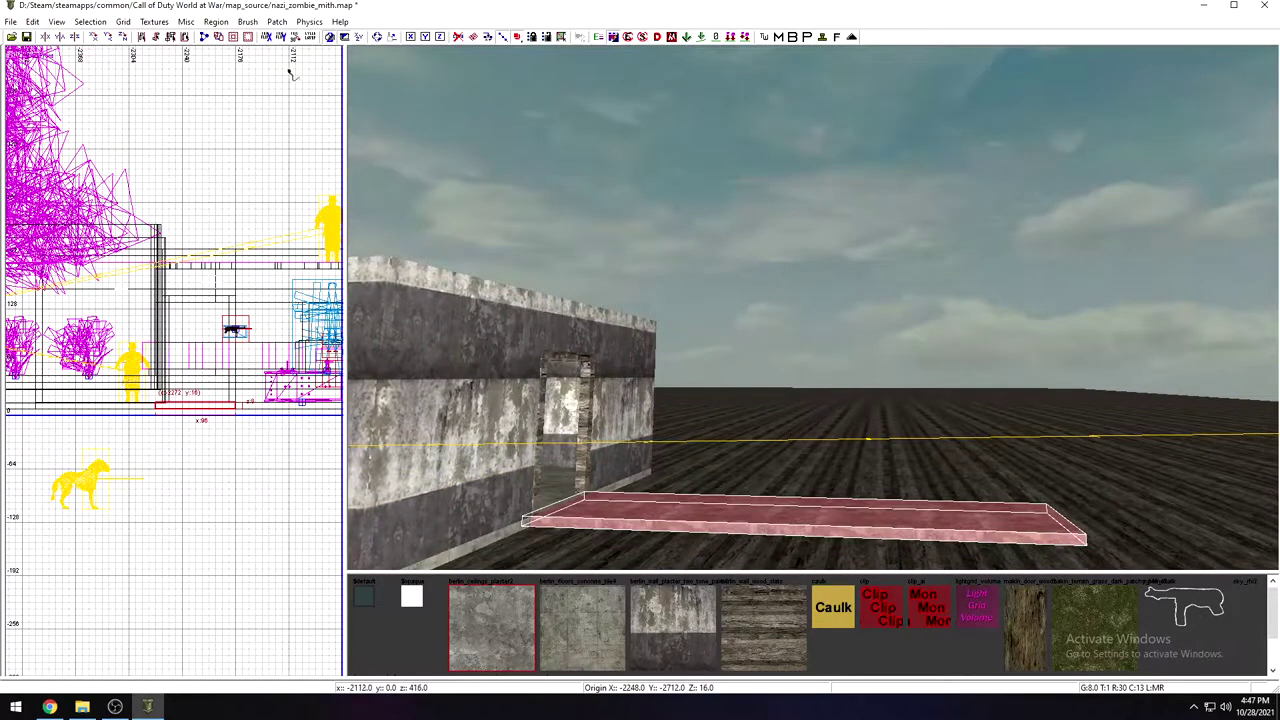
Step: Try to turn the slab into a simple curve patch with width 11 and height 11 from the side view
left_click(276, 22)
left_click(276, 22)
left_click(277, 22)
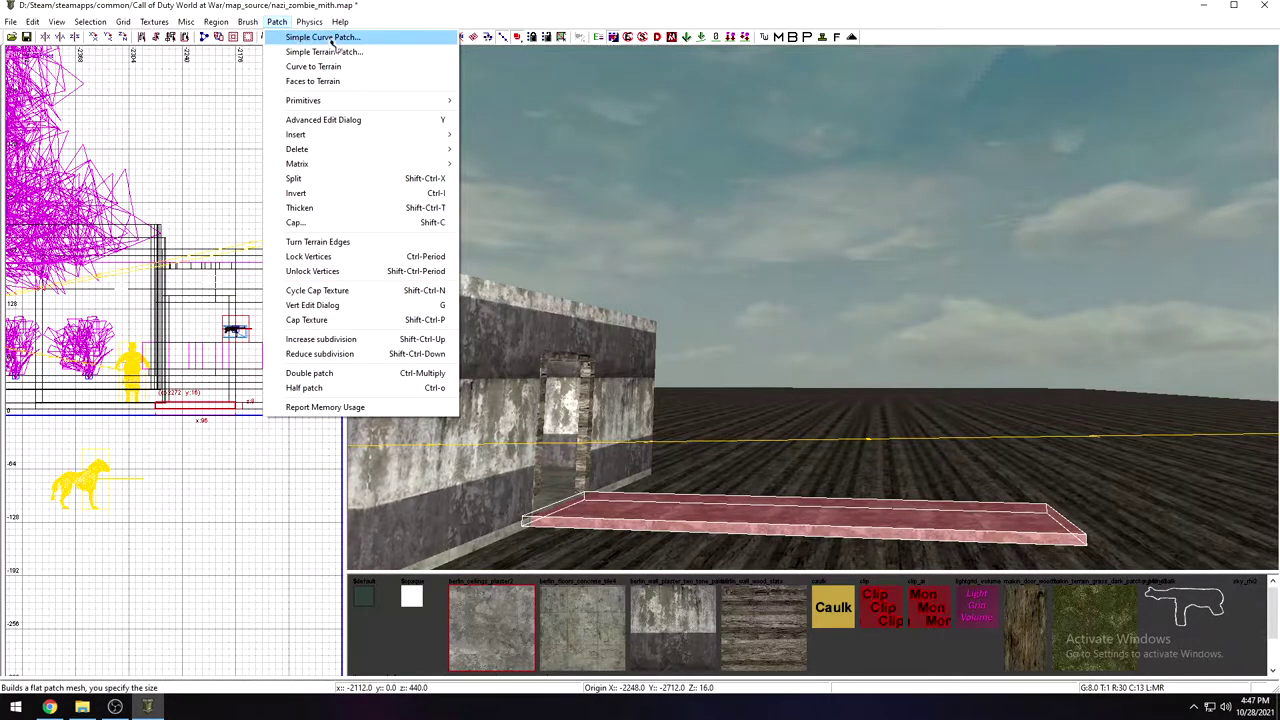
left_click(333, 40)
left_click(639, 343)
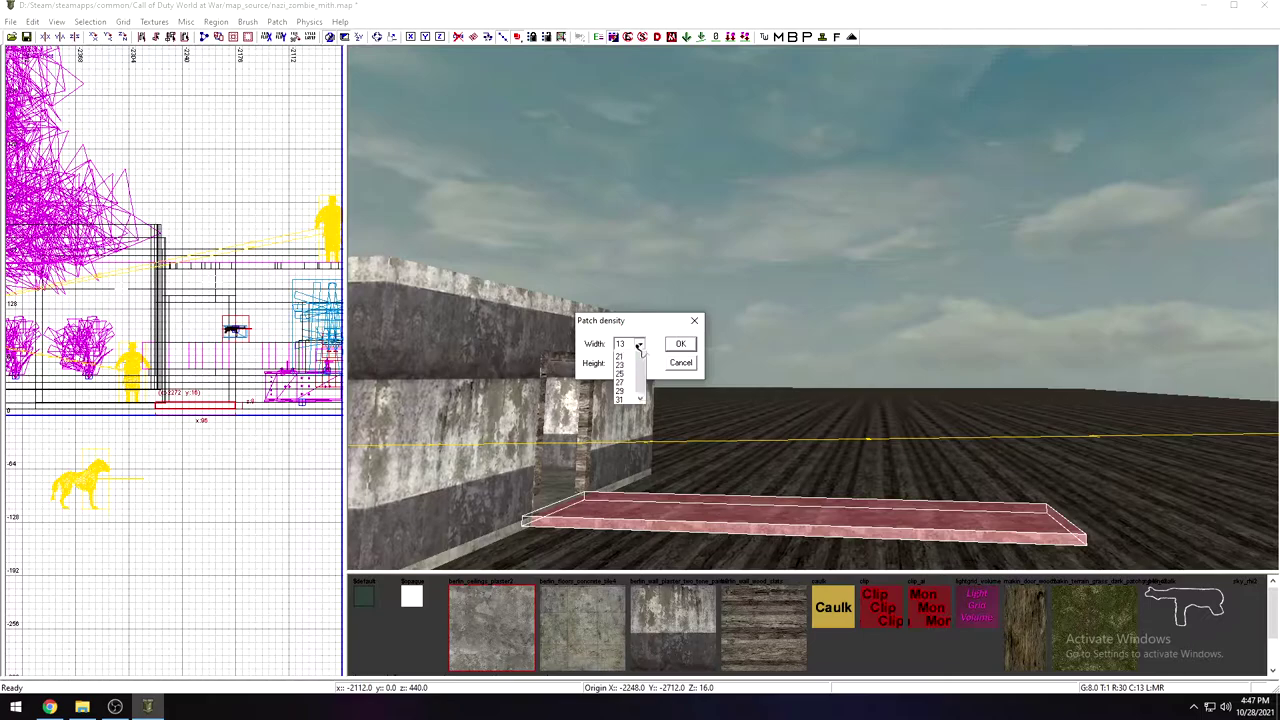
left_click(633, 372)
left_click(640, 364)
left_click(630, 393)
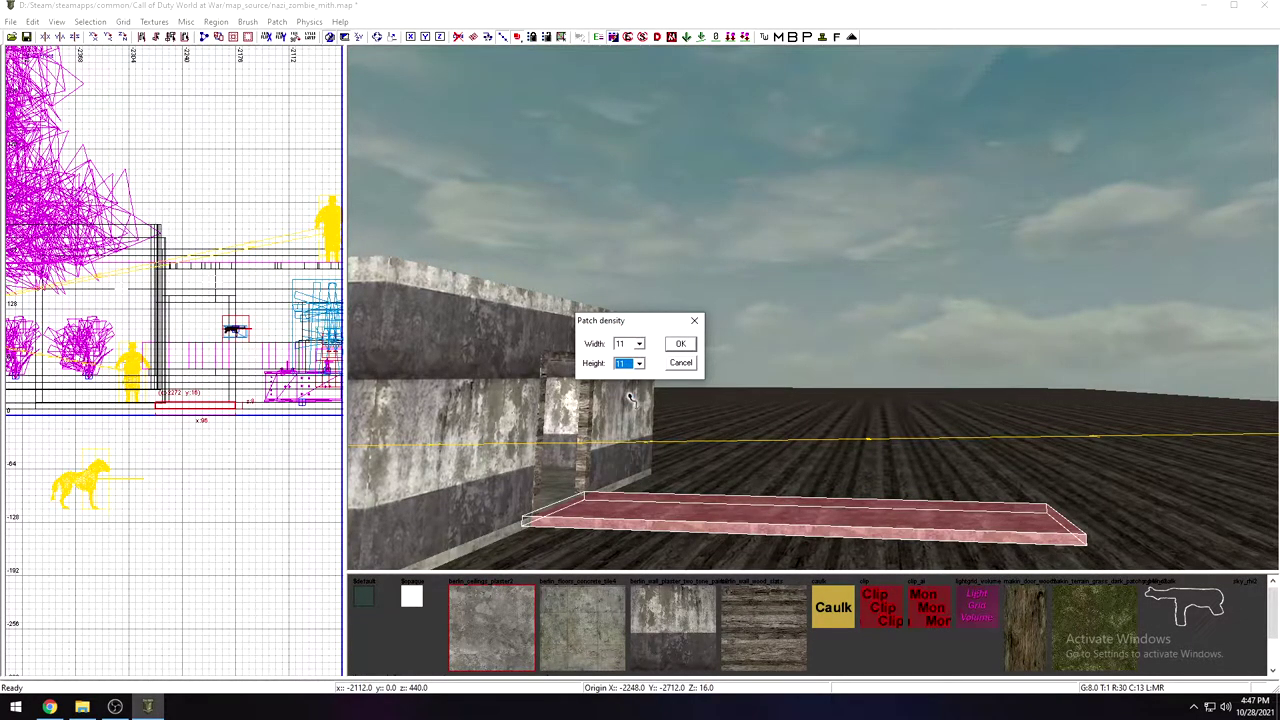
left_click(680, 344)
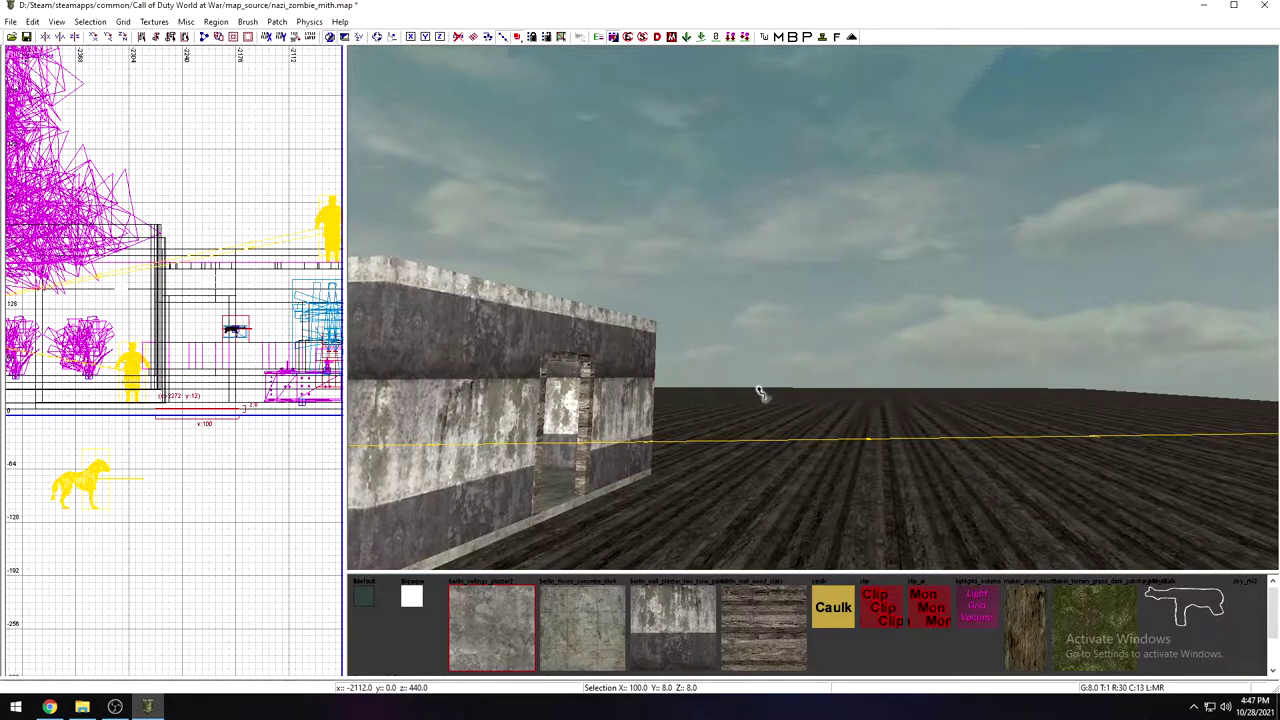
Step: Check the ground in front of the doorway for the patch and undo its creation to restore the slab
right_click_drag(762, 391, 690, 385)
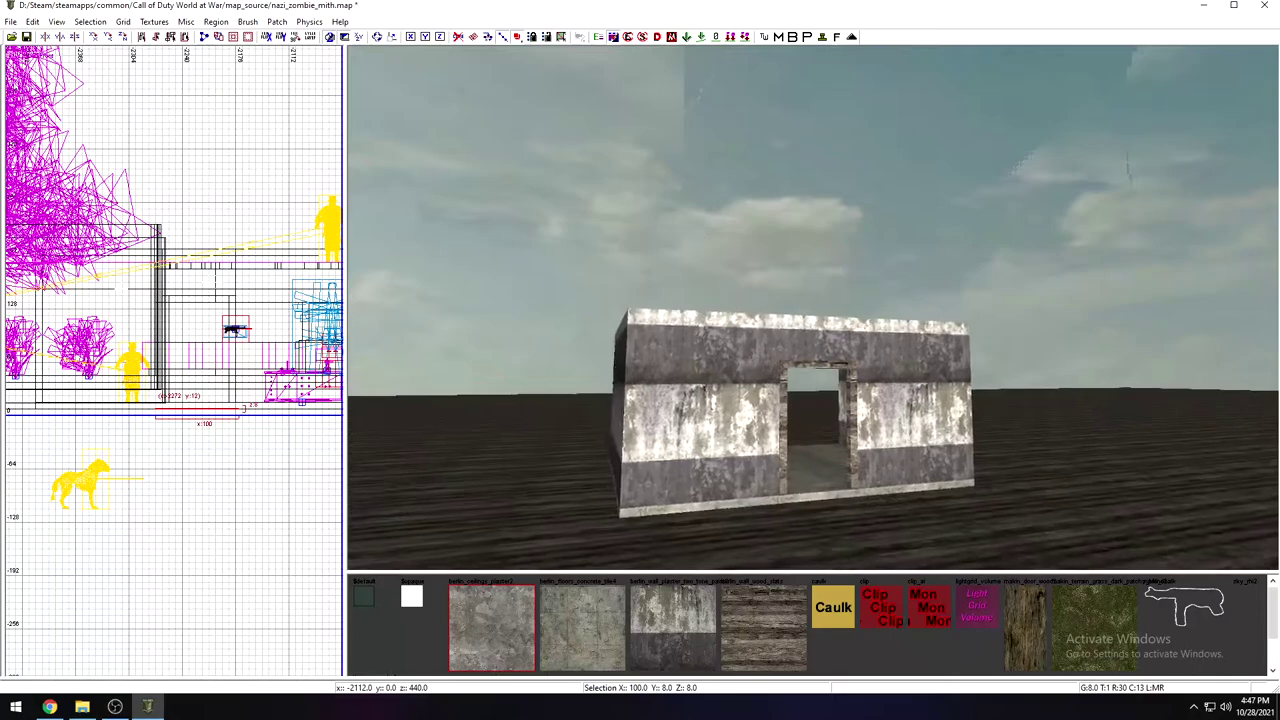
right_click_drag(522, 275, 522, 262)
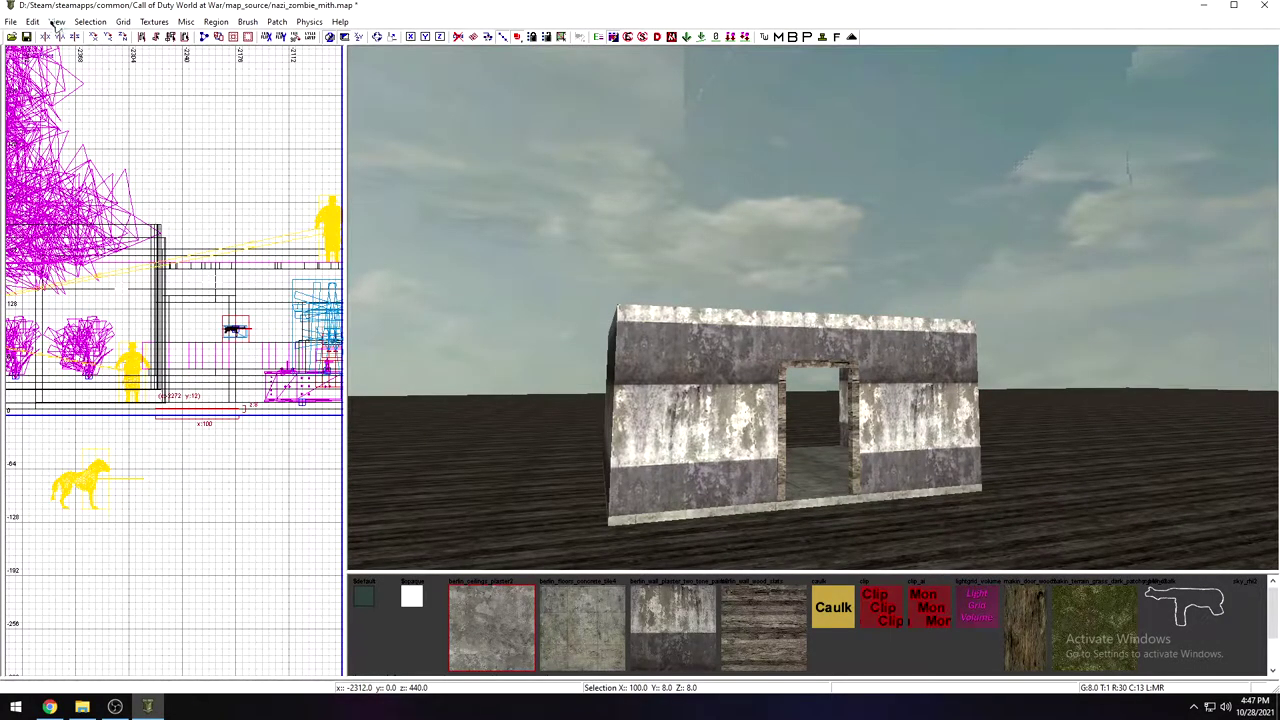
key("ctrl+z")
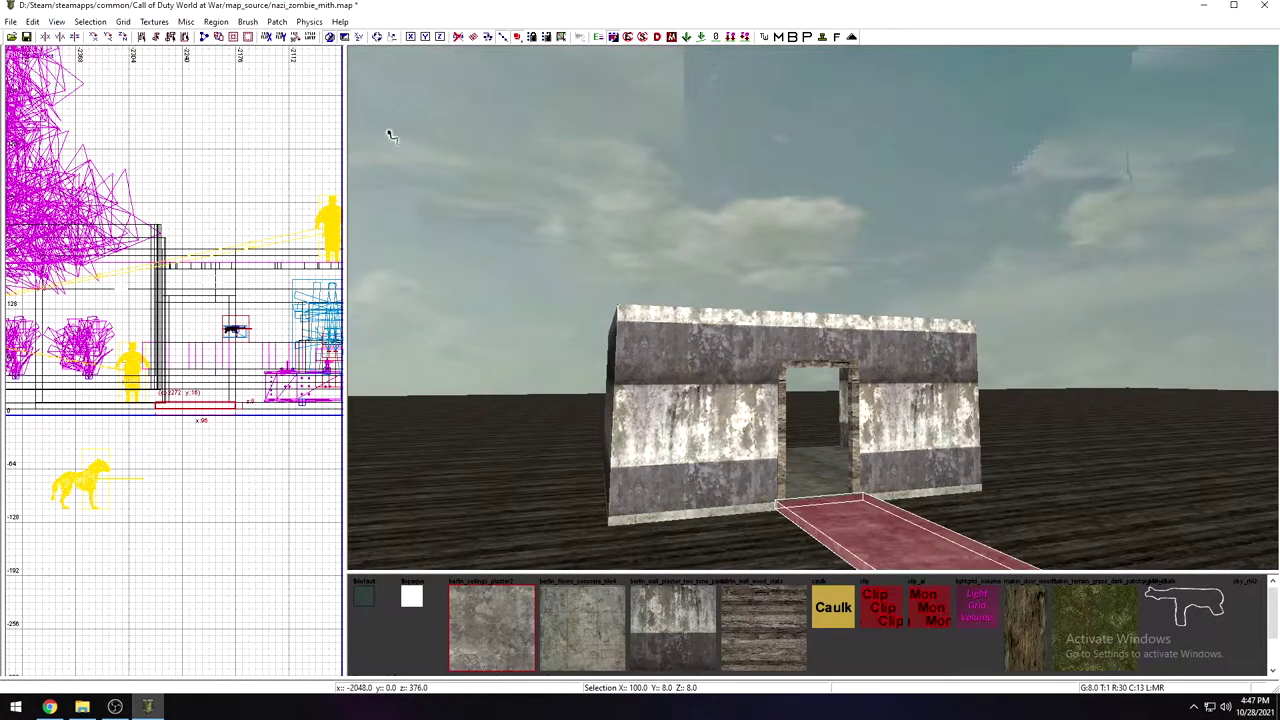
mouse_move(833, 423)
right_mouse_down()
mouse_move(835, 400)
mouse_move(900, 420)
mouse_move(828, 424)
right_mouse_up()
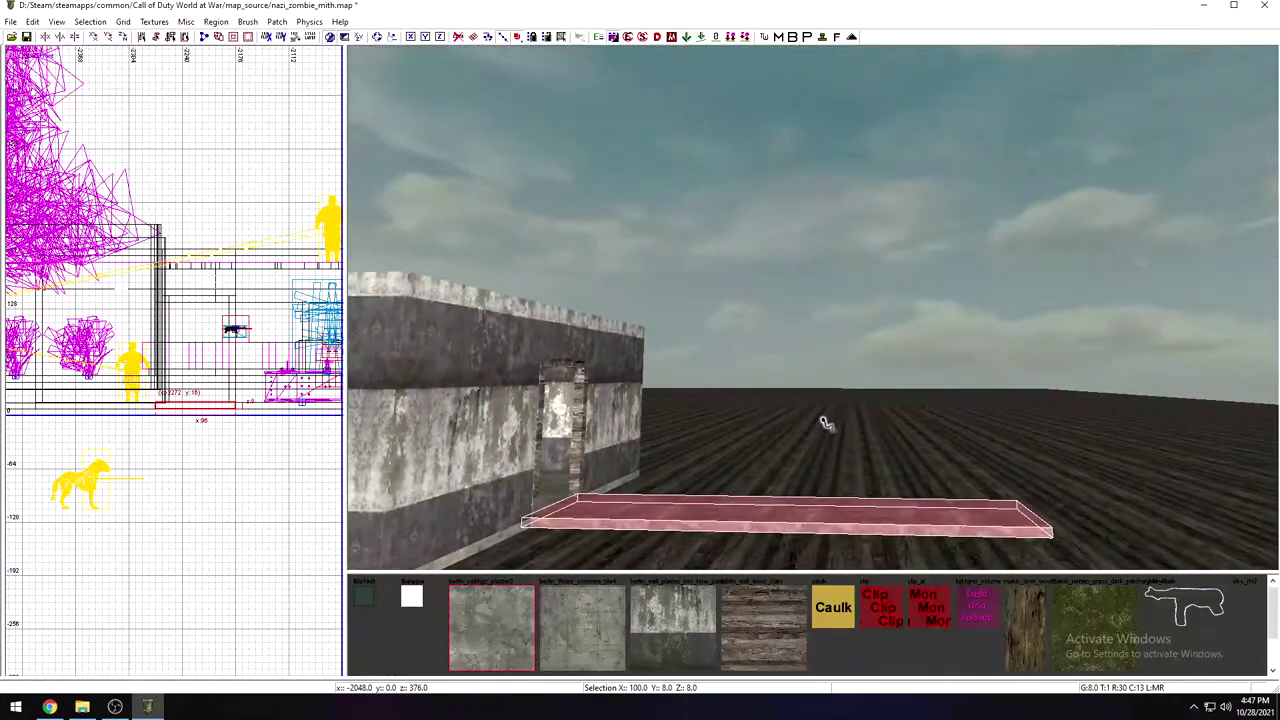
Step: Switch the 2D view to top-down and convert the slab into a simple curve patch with width 11 and height 11
left_click(362, 40)
left_click(362, 40)
scroll(245, 201, "down", 4)
scroll(246, 204, "down", 2)
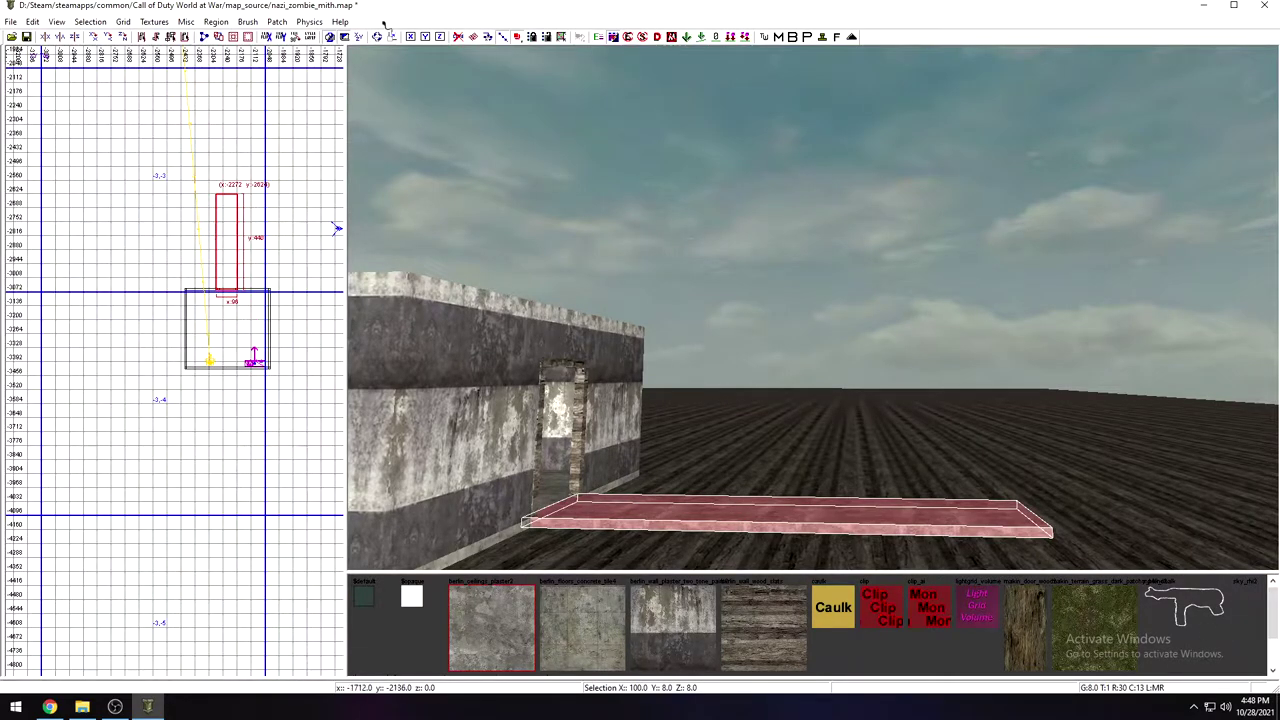
left_click(277, 22)
left_click(318, 37)
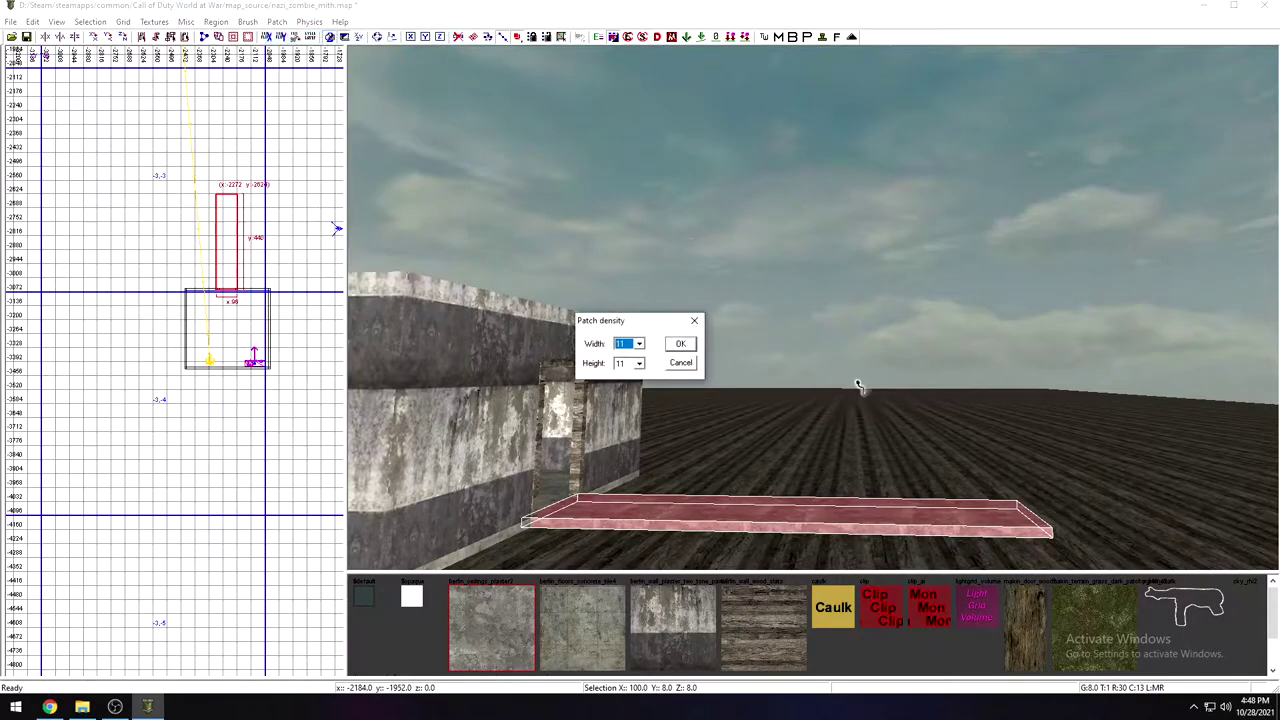
left_click(685, 346)
Step: Align the flat patch with the doorway threshold, trying it 8 units lower and leaving its origin at Y -2616, Z 20
mouse_move(927, 478)
right_mouse_down()
mouse_move(922, 440)
mouse_move(800, 425)
mouse_move(805, 470)
mouse_move(790, 400)
mouse_move(860, 435)
mouse_move(850, 420)
mouse_move(884, 487)
right_mouse_up()
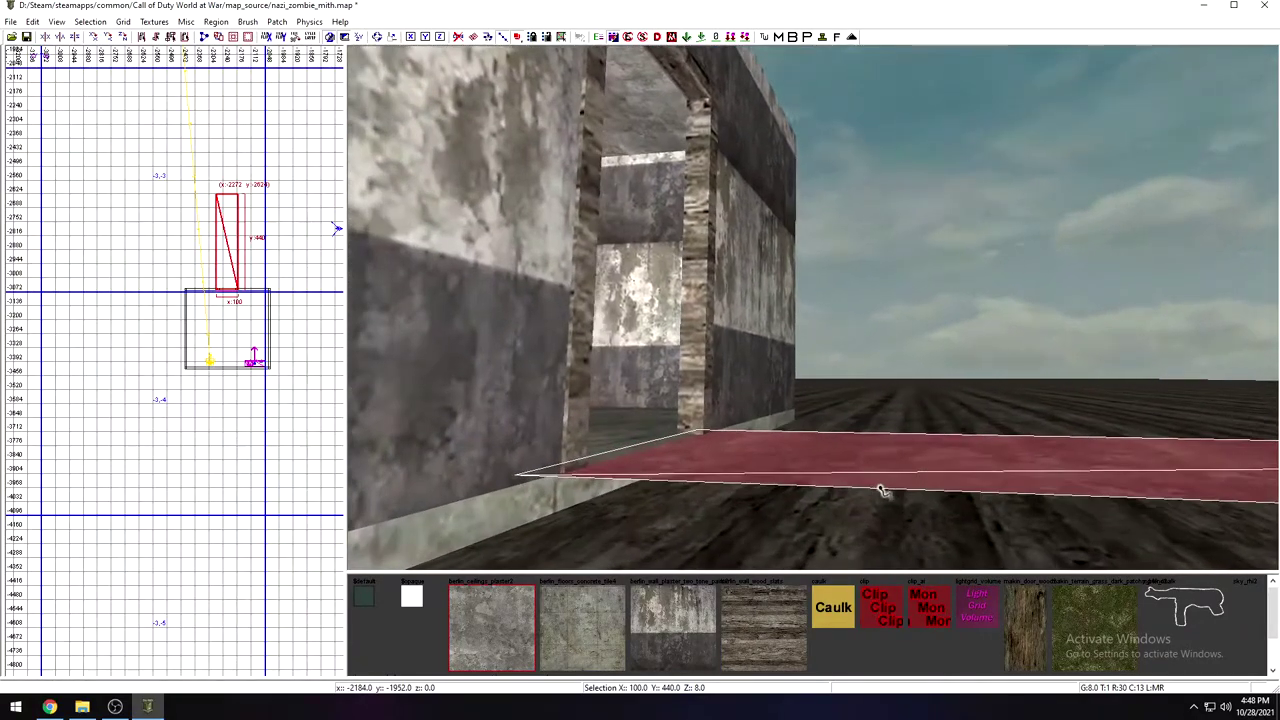
right_click(740, 468)
right_click_drag(740, 468, 948, 486)
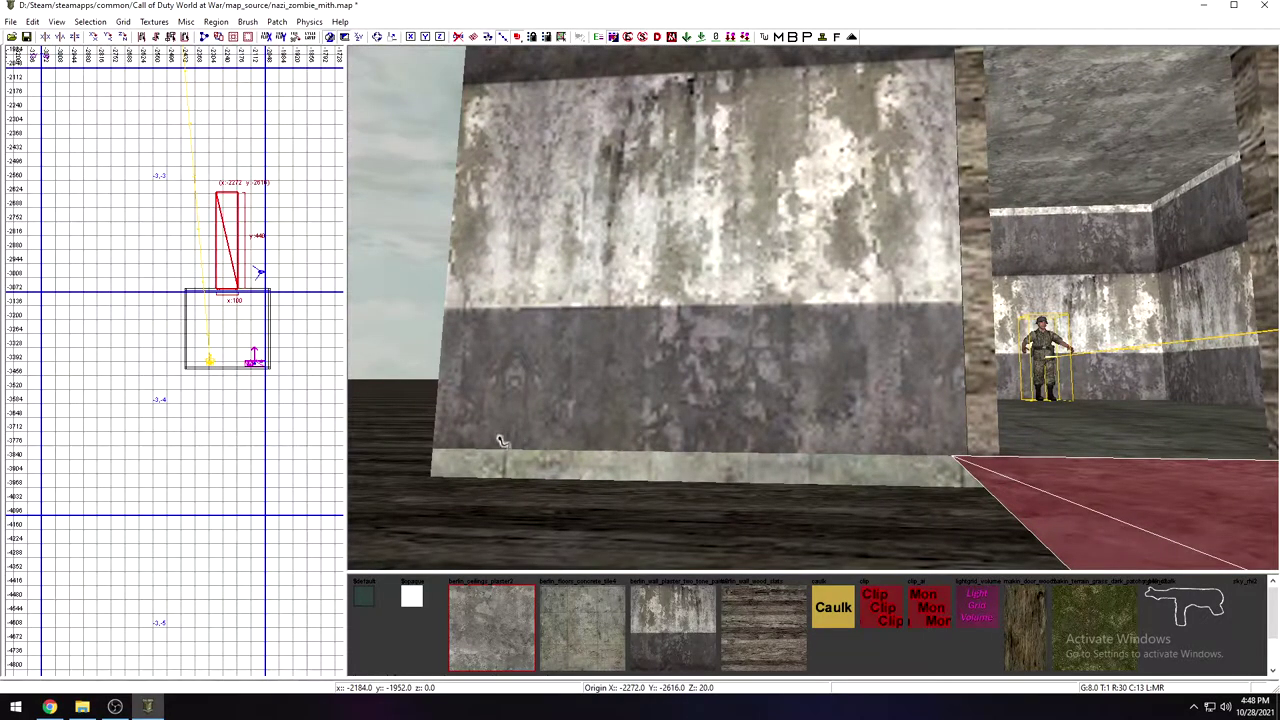
right_click_drag(931, 502, 960, 520)
left_click_drag(700, 460, 700, 466)
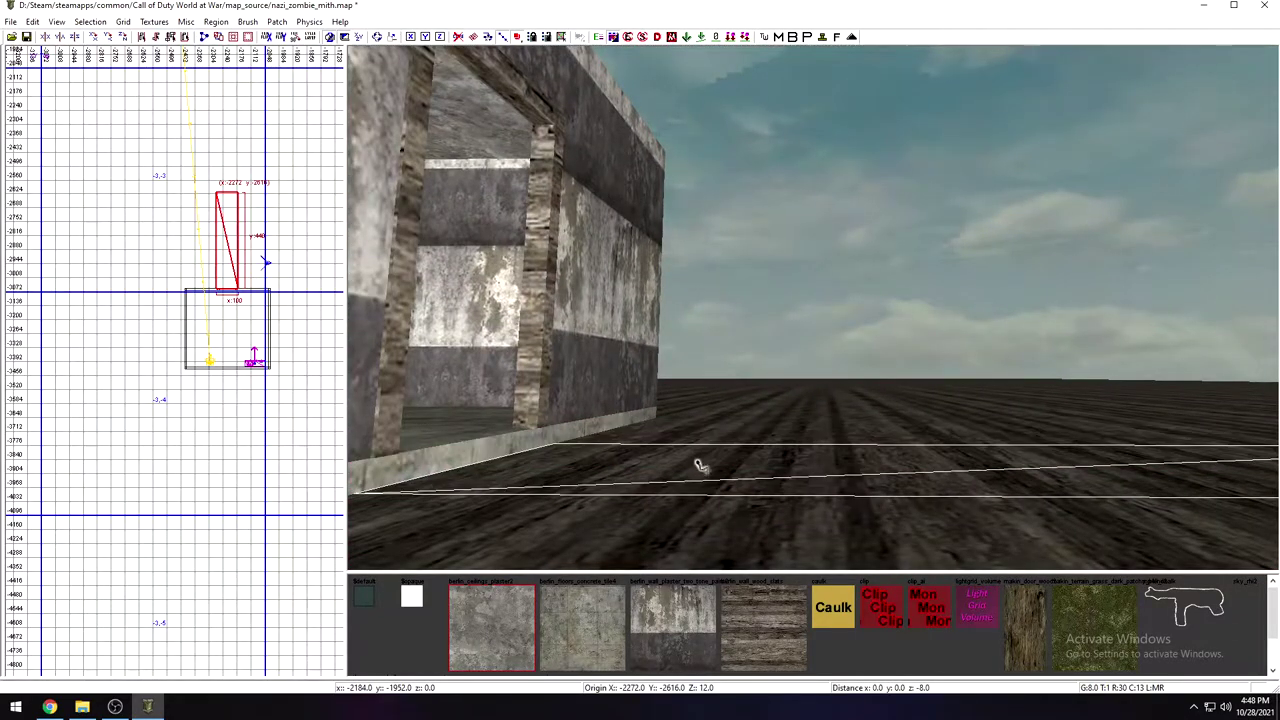
mouse_move(700, 466)
right_mouse_down()
mouse_move(712, 480)
mouse_move(780, 475)
mouse_move(670, 440)
mouse_move(708, 470)
right_mouse_up()
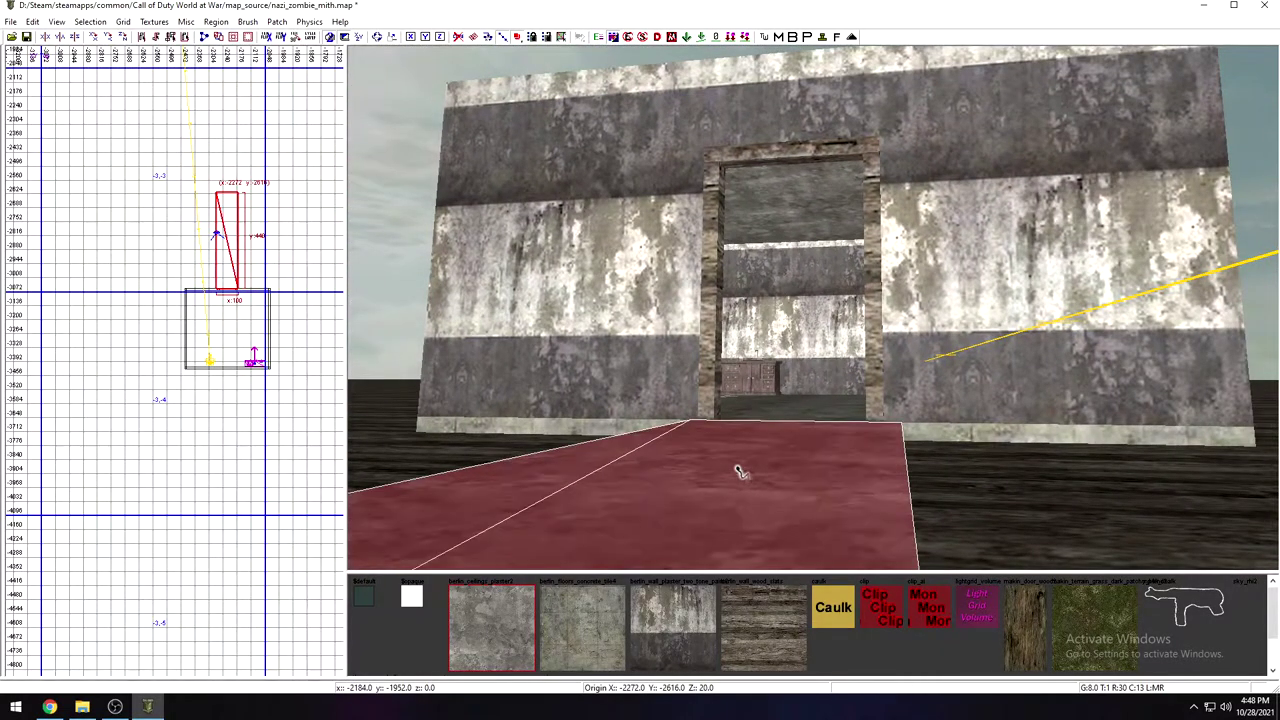
right_click(737, 471)
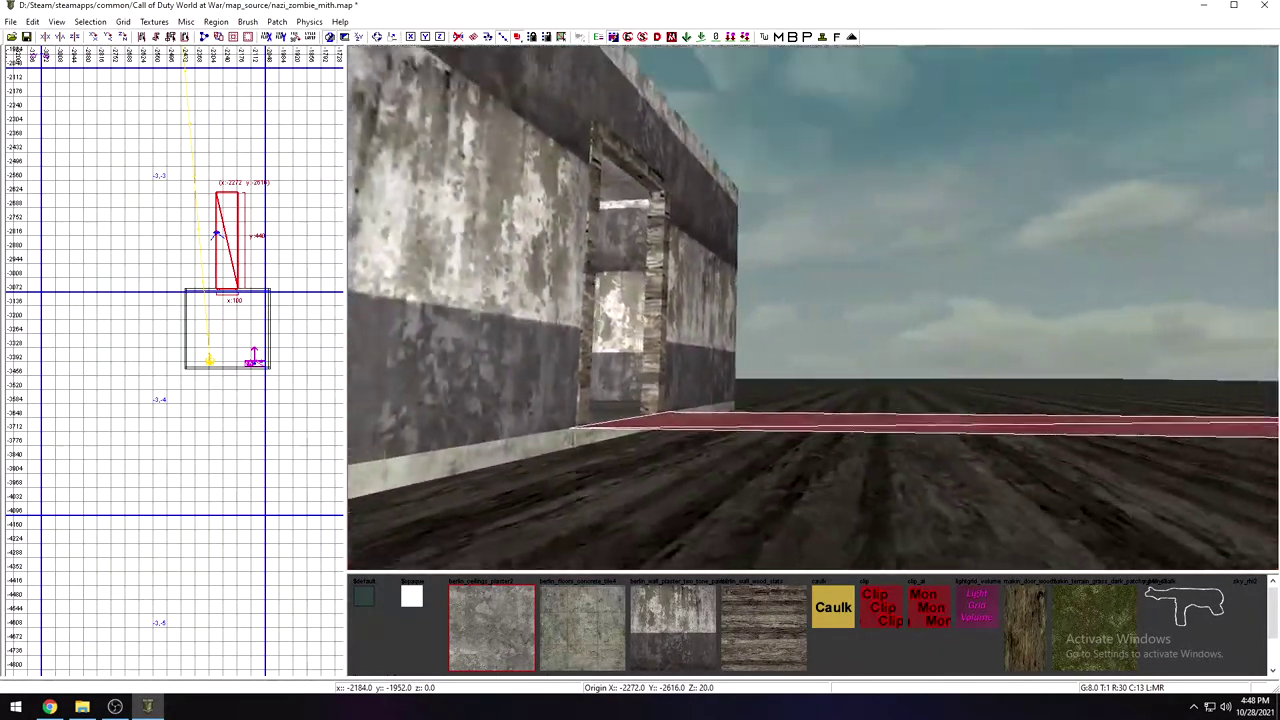
Step: Show the flat curve patch's vertices and shift the crosswise rows just outside the doorway sideways by about 32 units
right_click(737, 471)
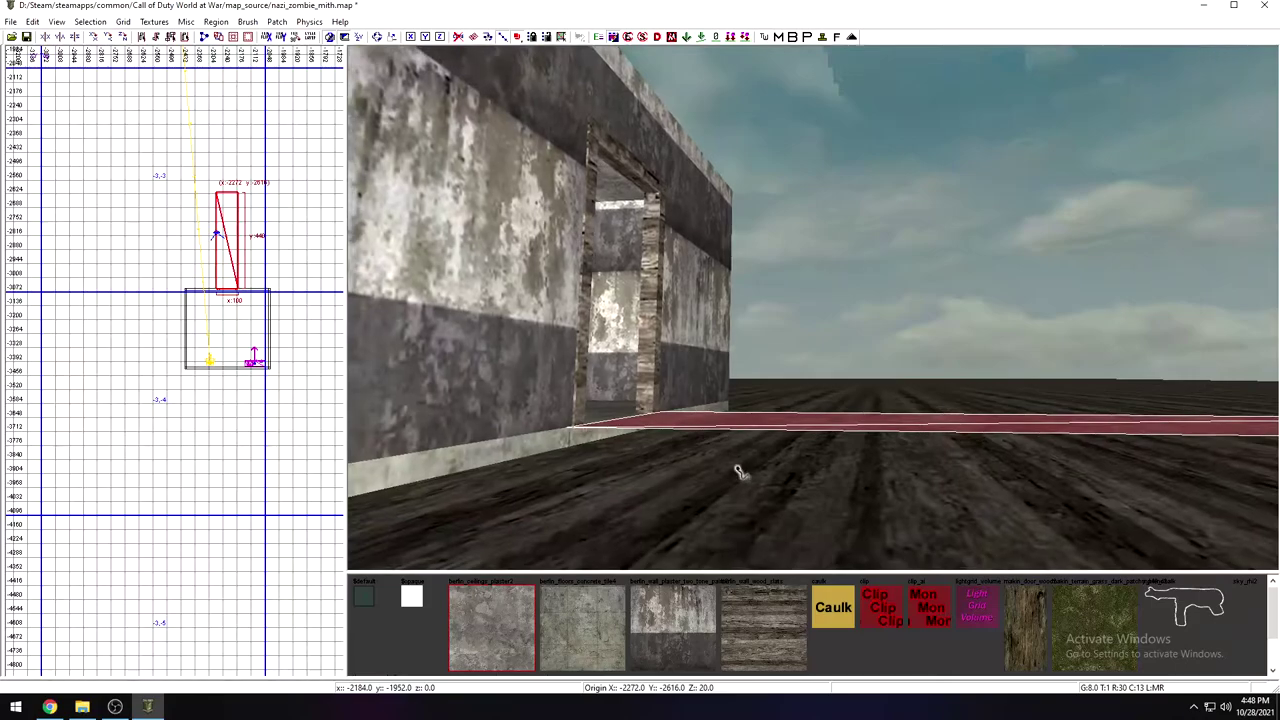
right_click(737, 471)
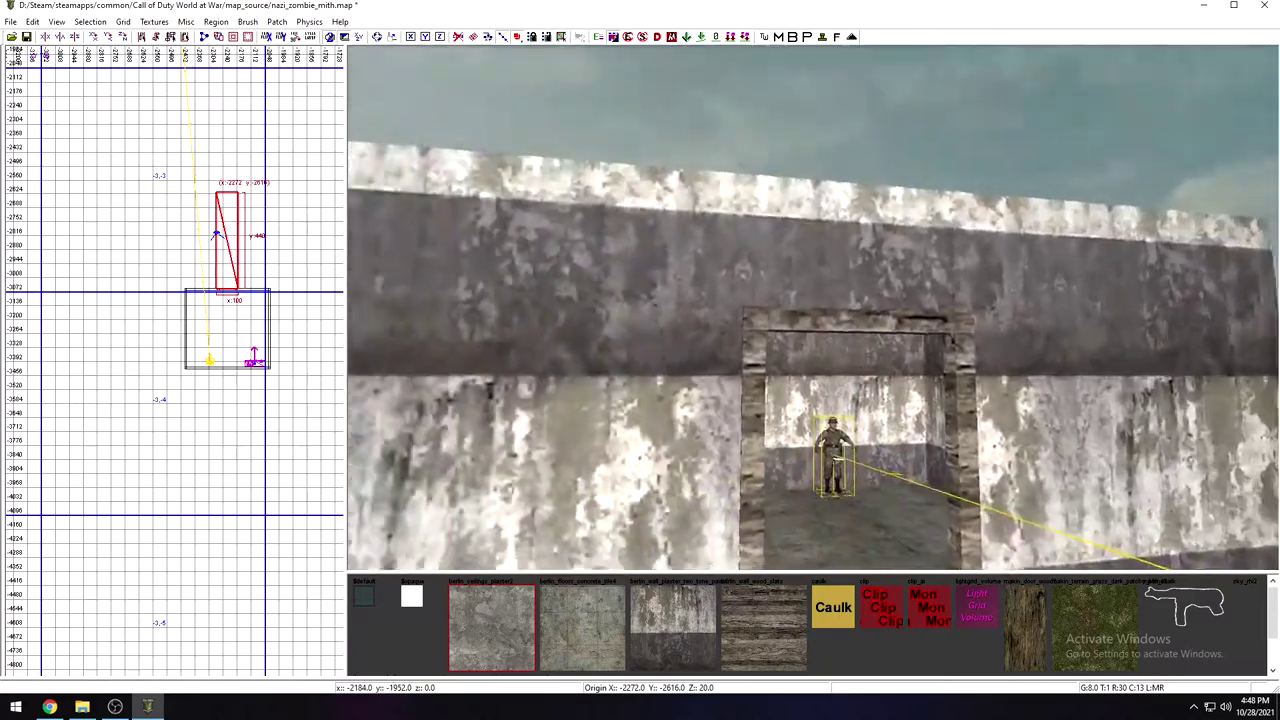
right_click_drag(737, 471, 787, 461)
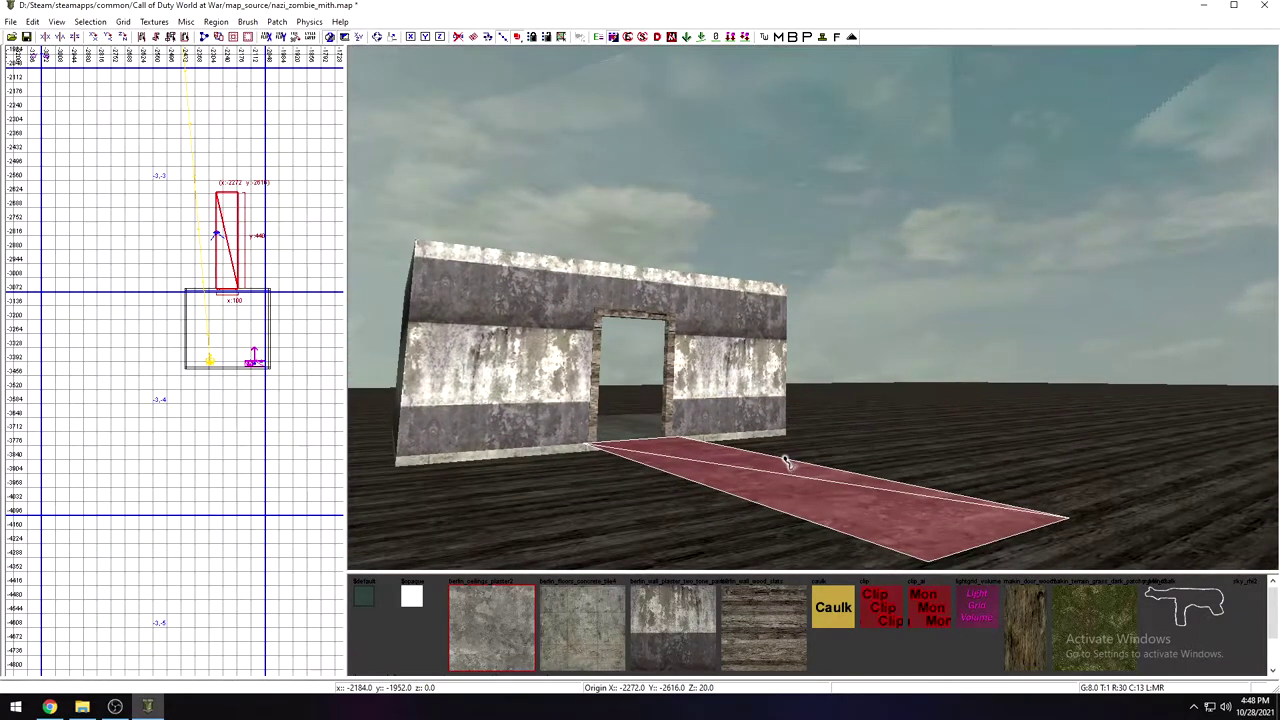
key("v")
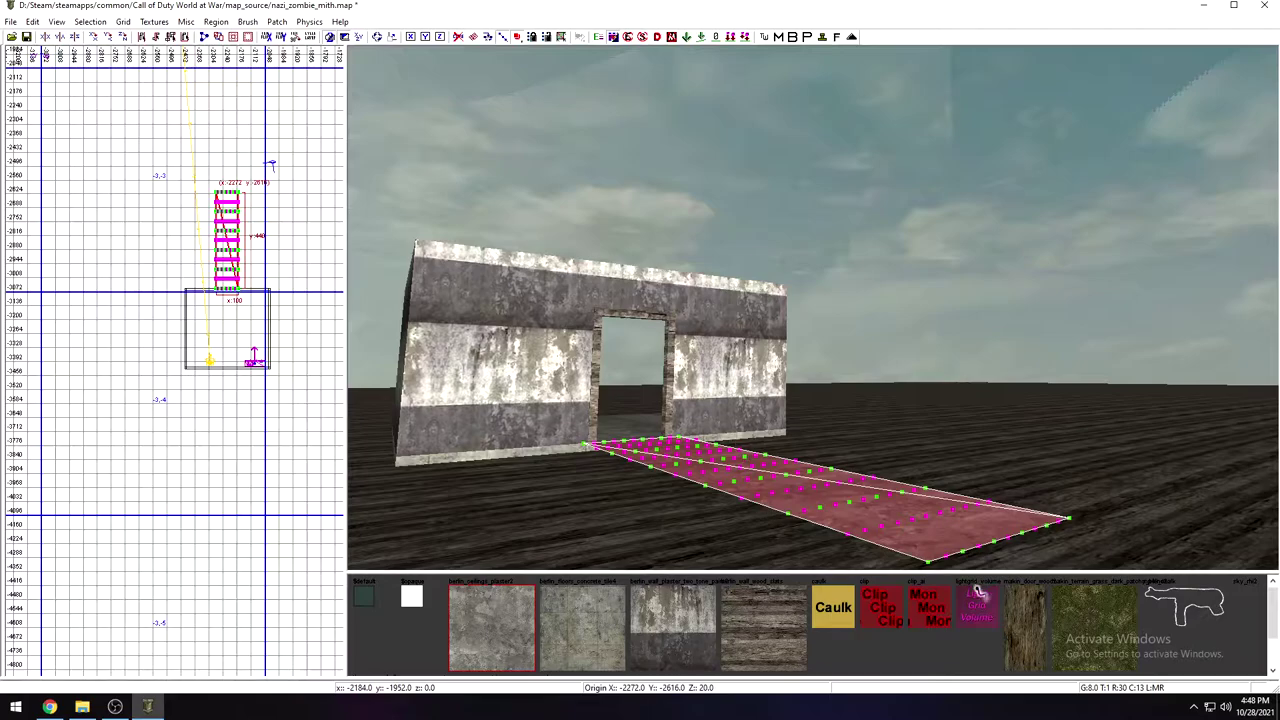
right_click_drag(899, 532, 891, 531)
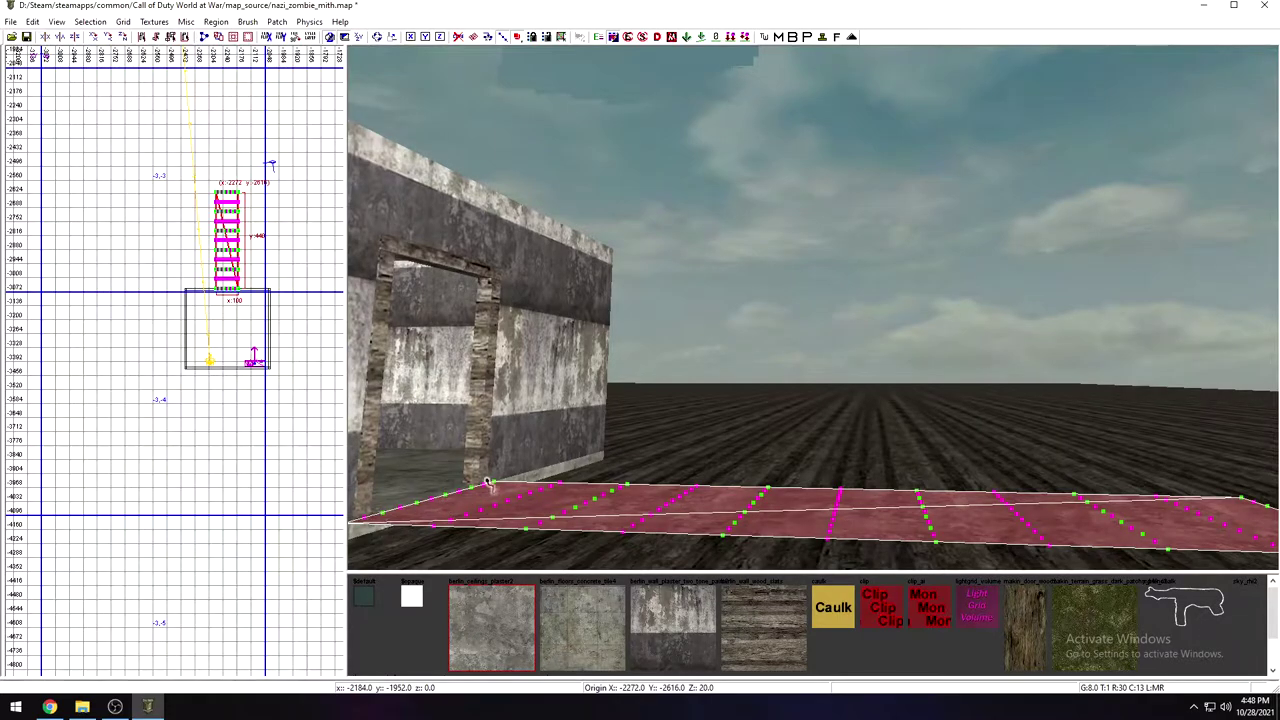
right_click_drag(1122, 551, 1021, 529)
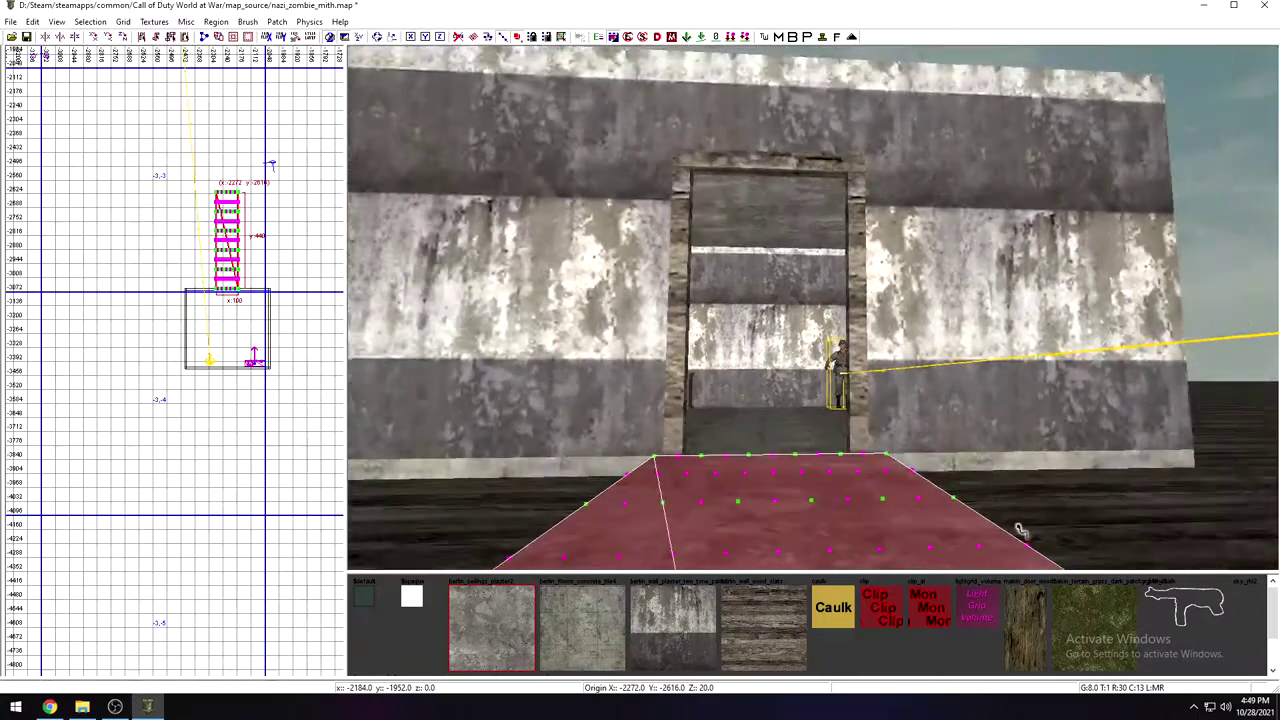
right_click_drag(854, 480, 815, 475)
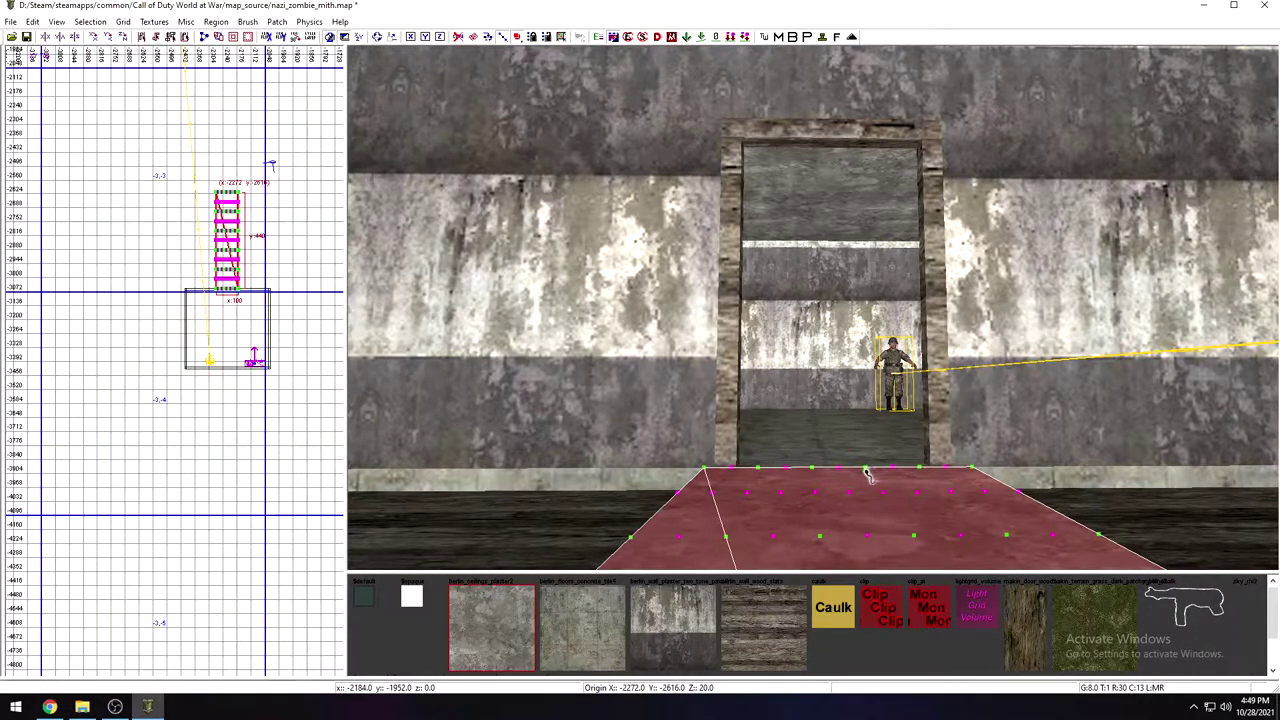
scroll(865, 473, "down", 3)
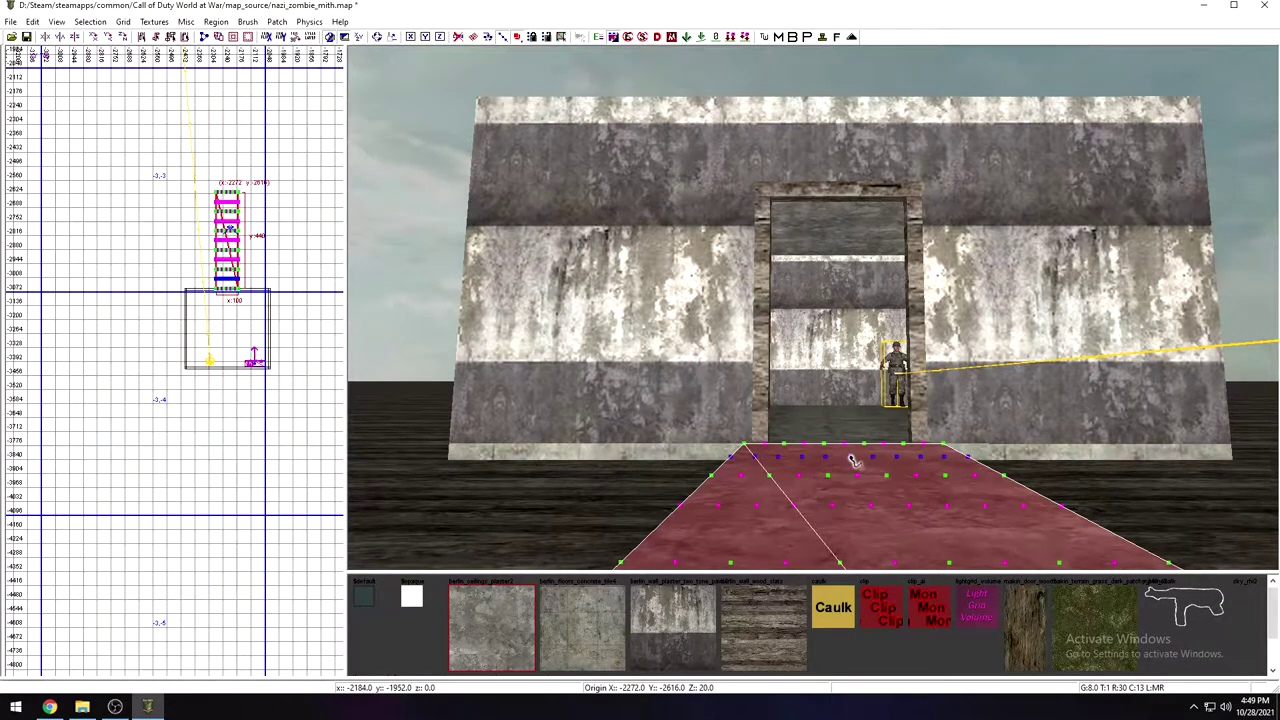
left_click_drag(851, 461, 851, 506)
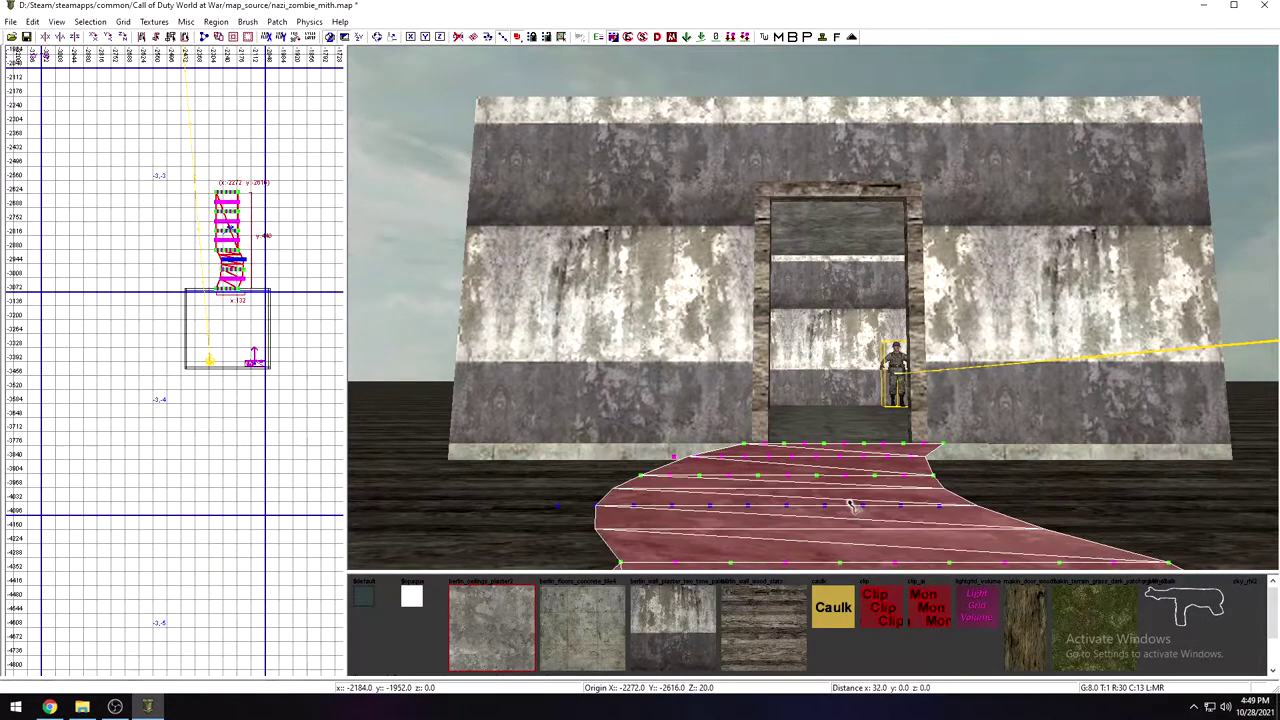
Step: Shift the next crosswise rows of the curve patch sideways by about 24 units to continue the bend
right_click_drag(850, 502, 855, 503)
left_click(862, 487)
left_click_drag(862, 487, 845, 483)
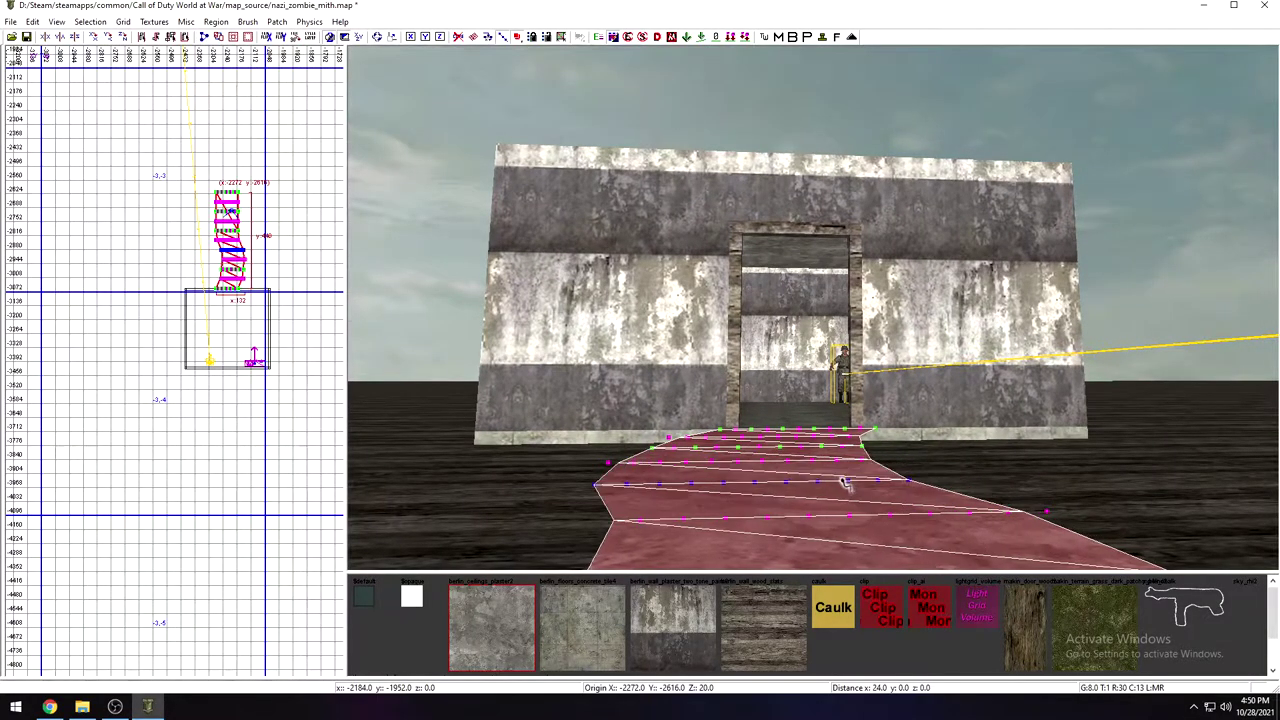
scroll(845, 483, "down", 2)
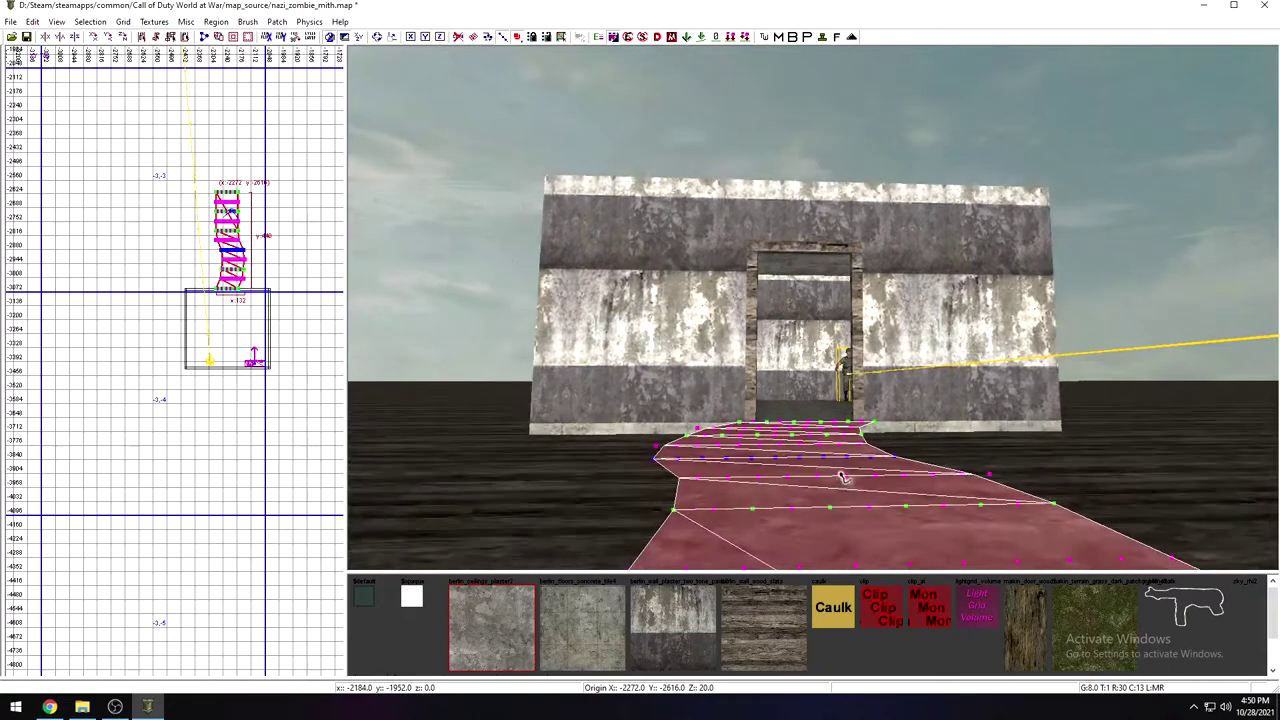
left_click_drag(848, 481, 833, 481)
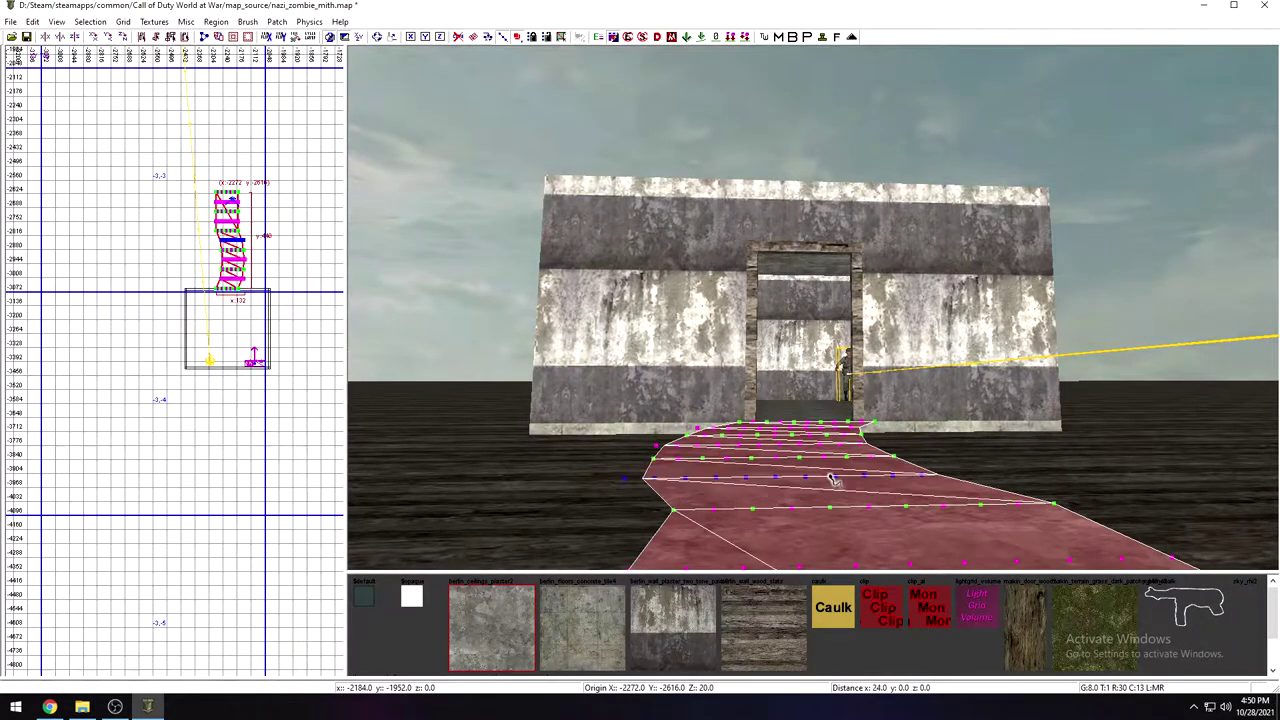
Step: Offset the outer crosswise vertex rows the same way, one after another, so the path curves smoothly toward its far end
scroll(850, 478, "down", 2)
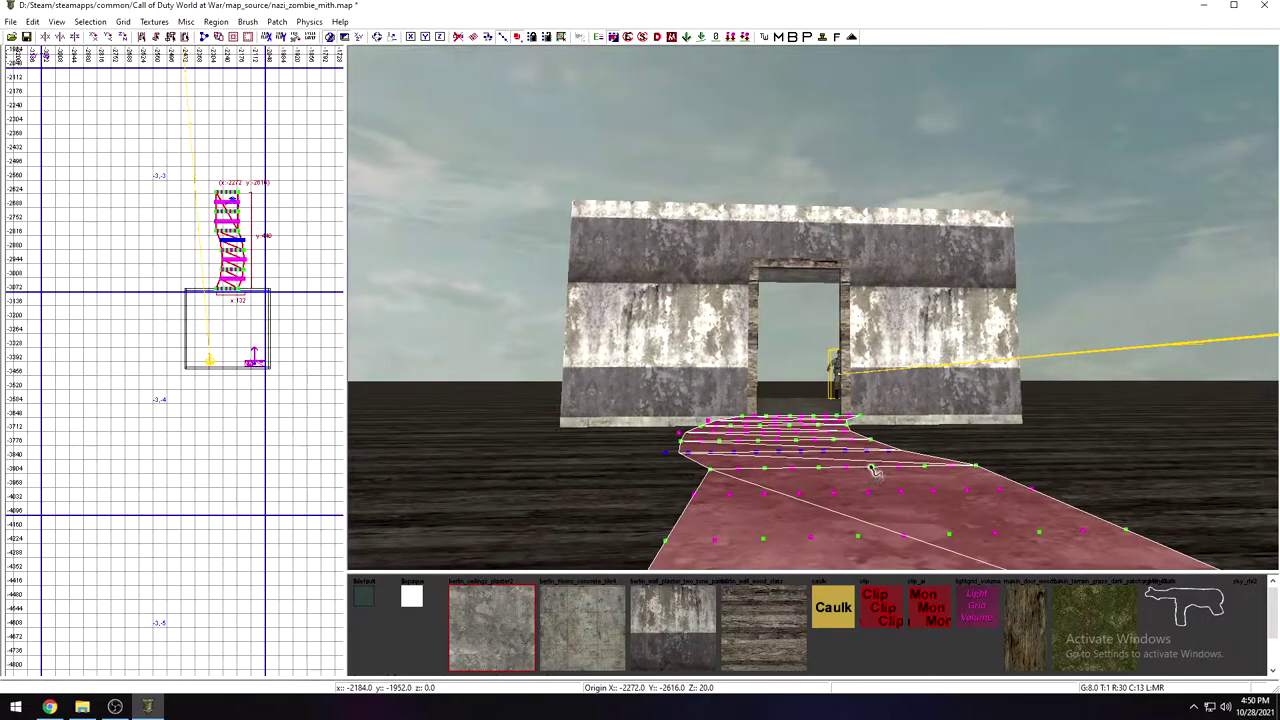
left_click_drag(873, 471, 857, 472)
scroll(860, 473, "down", 2)
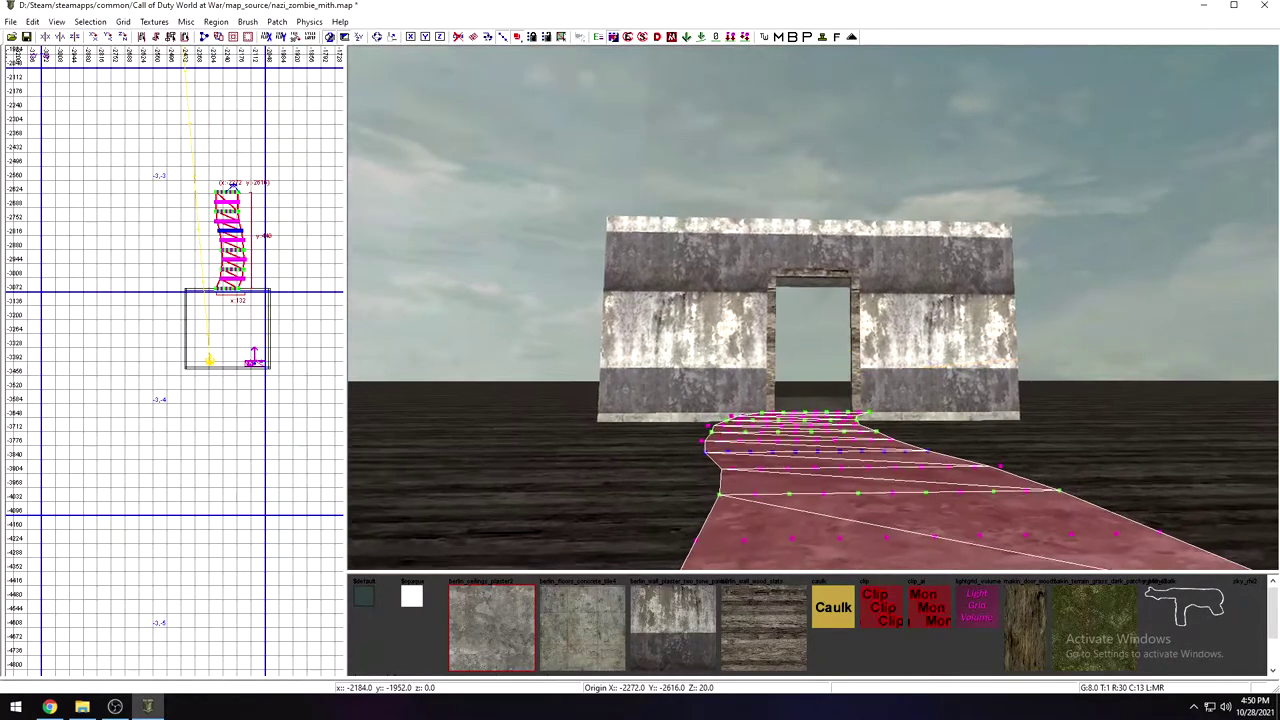
left_click_drag(870, 471, 860, 473)
scroll(860, 473, "down", 1)
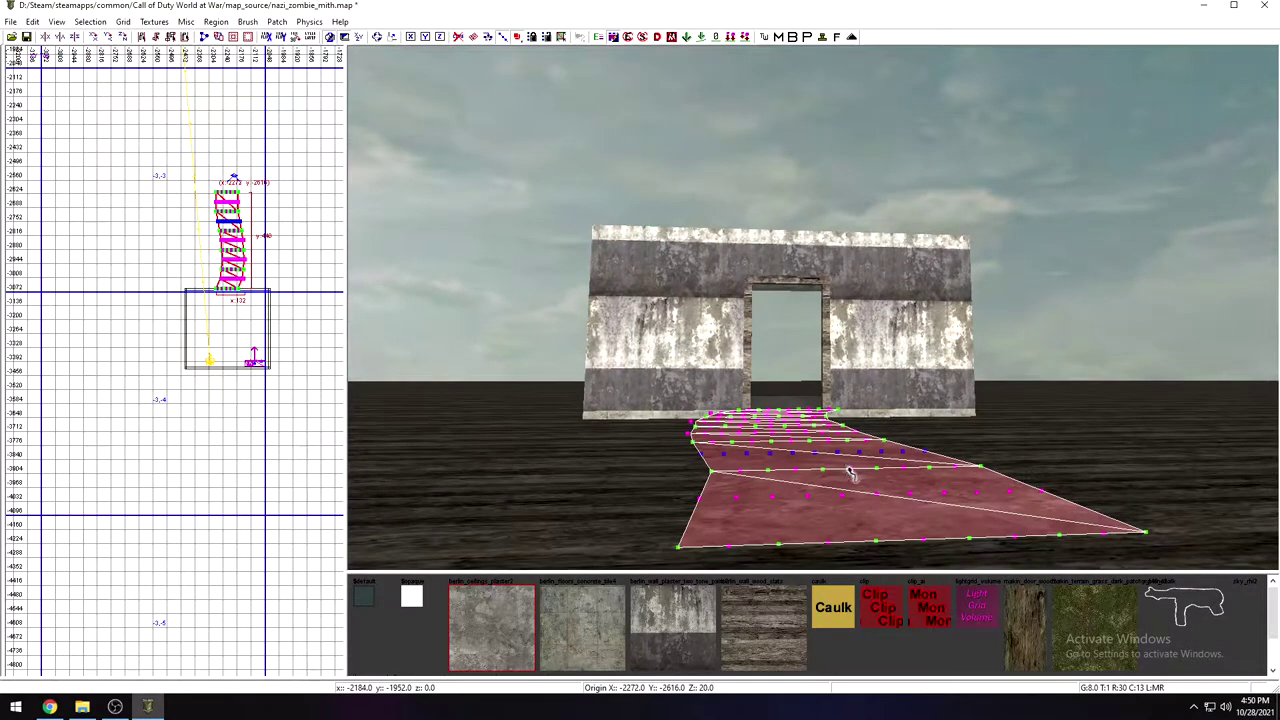
left_click_drag(848, 474, 849, 474)
Step: Adjust the centre lengthwise column of the curved path's vertices and deselect the patch
right_click_drag(849, 474, 838, 530)
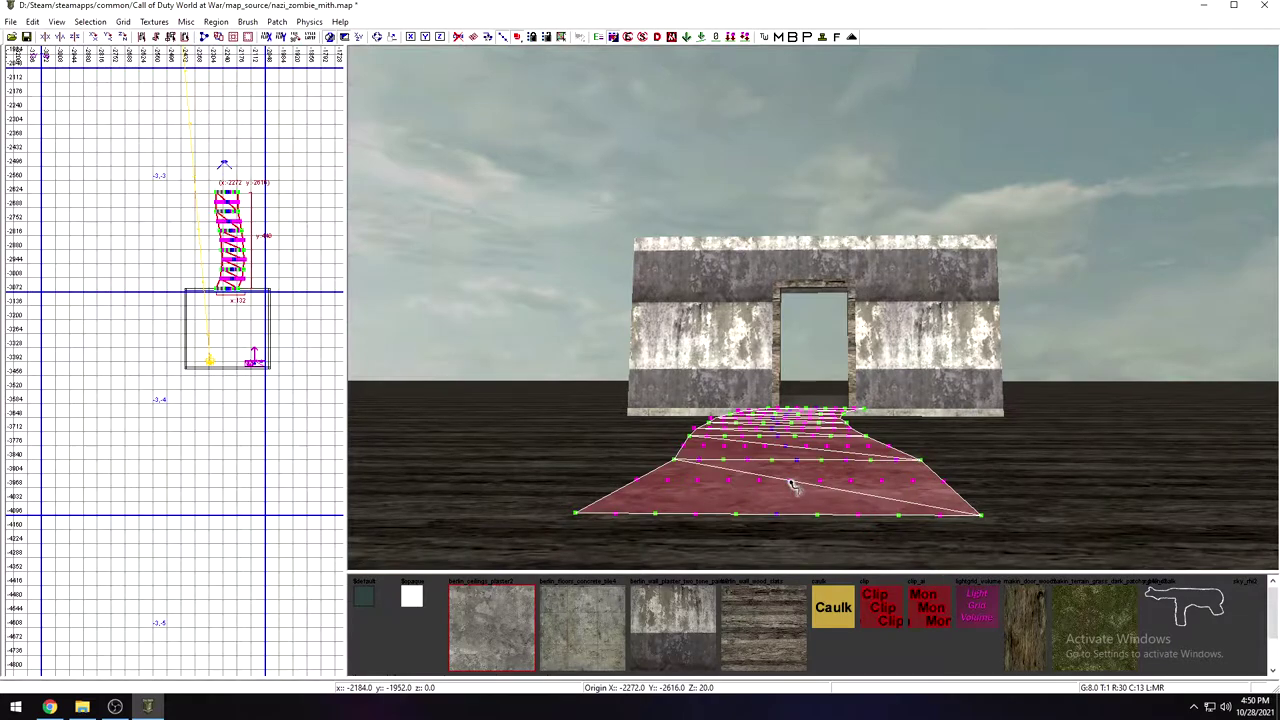
left_click_drag(790, 485, 795, 519)
mouse_move(795, 520)
right_mouse_down()
mouse_move(788, 430)
mouse_move(740, 390)
mouse_move(690, 400)
mouse_move(786, 517)
mouse_move(990, 515)
mouse_move(900, 560)
mouse_move(890, 440)
mouse_move(960, 430)
mouse_move(880, 400)
mouse_move(930, 430)
mouse_move(920, 500)
mouse_move(915, 370)
mouse_move(1085, 370)
mouse_move(800, 505)
mouse_move(816, 430)
mouse_move(765, 405)
right_mouse_up()
key("Escape")
right_click_drag(830, 505, 805, 520)
Step: Draw a brush about 112 by 272 units beside the curved path and convert it to a simple terrain patch, width 11 and height 11
left_click_drag(243, 205, 286, 268)
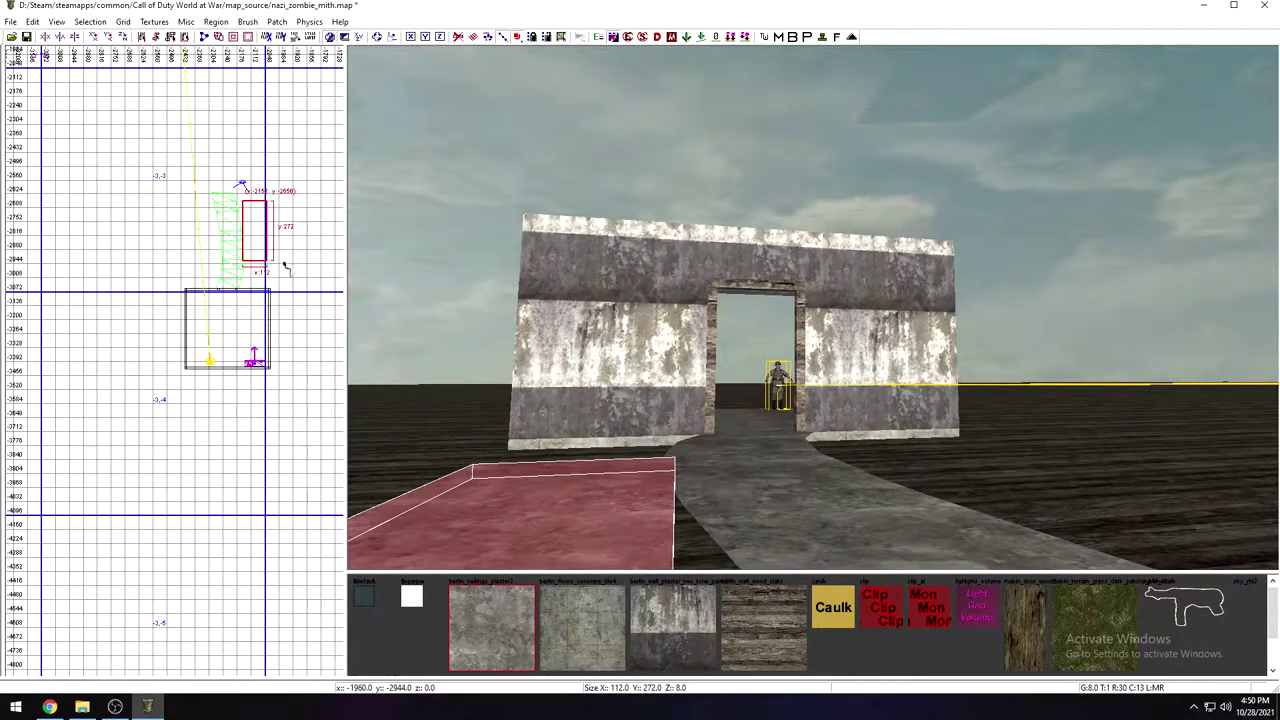
left_click(278, 21)
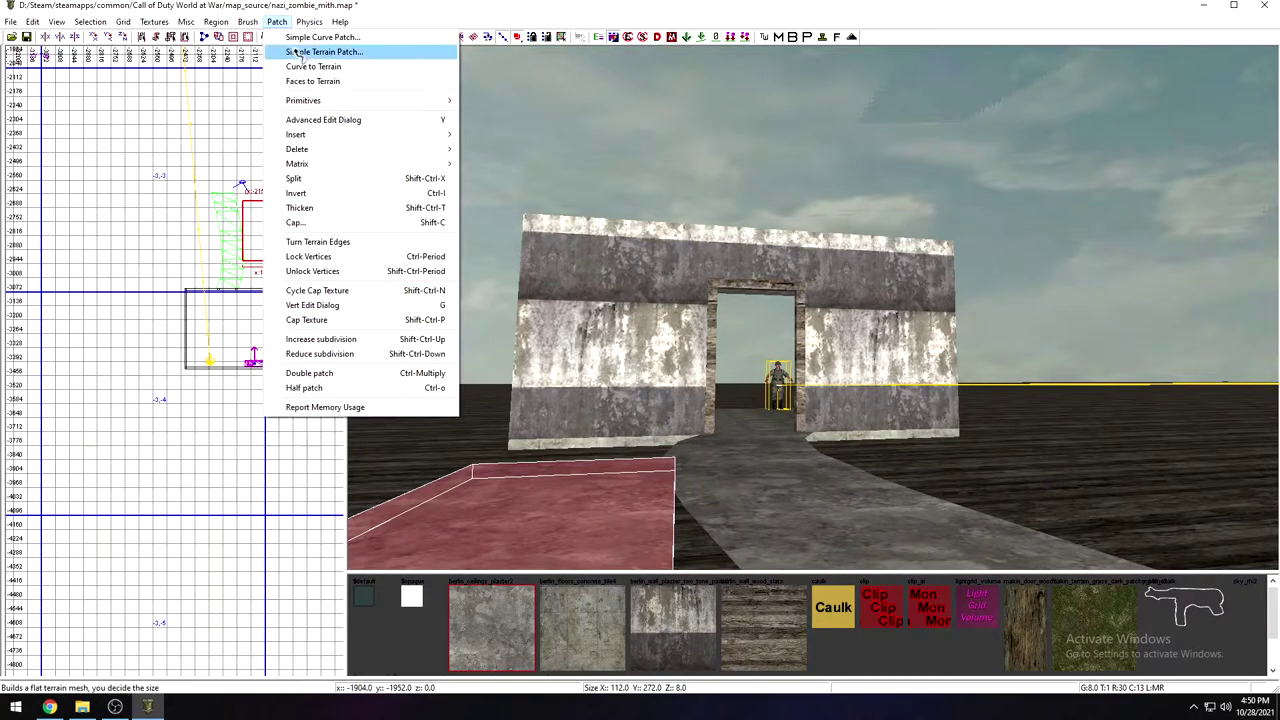
left_click(305, 52)
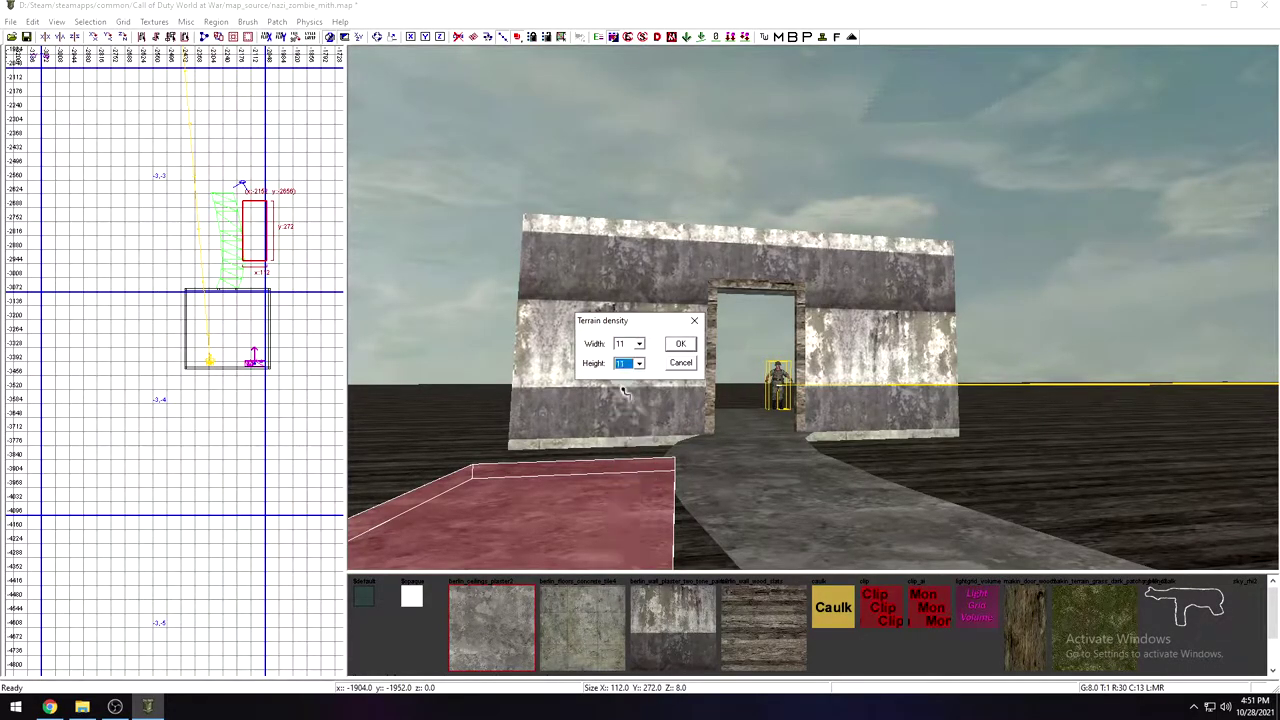
left_click(687, 345)
Step: Move the terrain patch up to the wall beside the doorway, placing its origin at X -2144, Y -2768
mouse_move(656, 456)
right_mouse_down()
mouse_move(620, 430)
mouse_move(660, 410)
mouse_move(700, 420)
mouse_move(620, 478)
right_mouse_up()
left_click_drag(618, 478, 563, 486)
right_click_drag(563, 486, 542, 520)
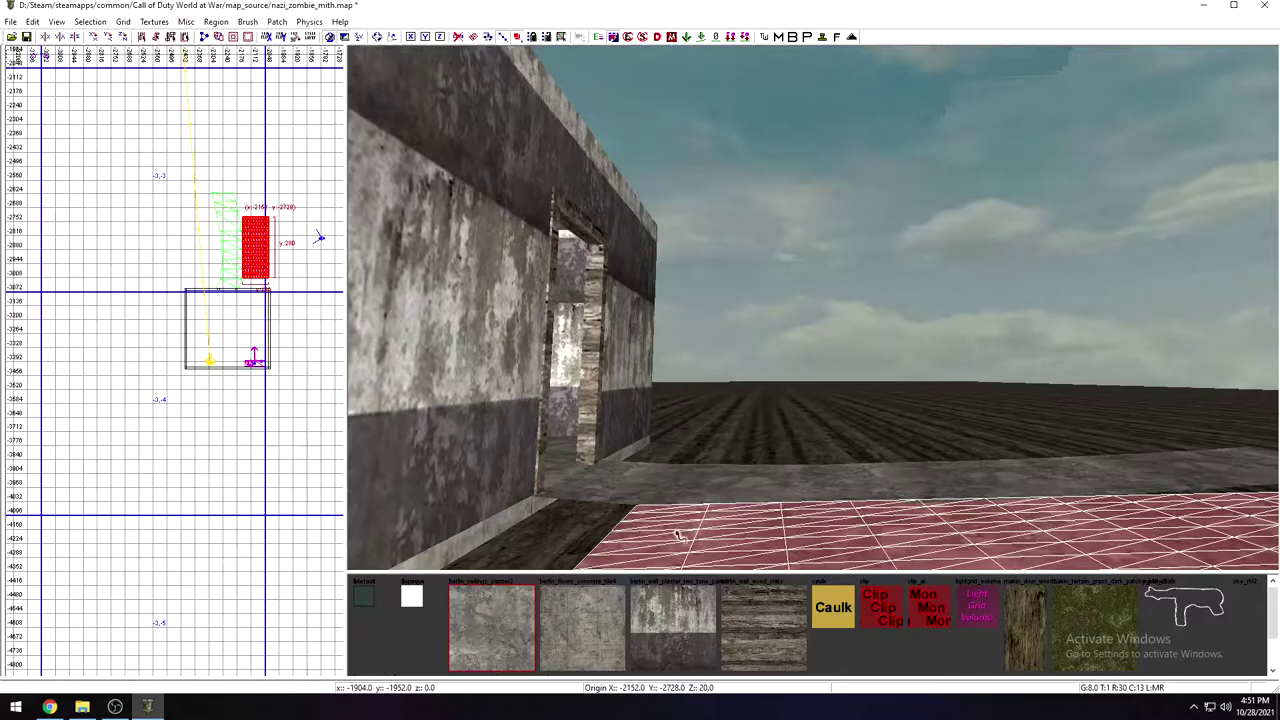
left_click_drag(680, 533, 640, 535)
right_click_drag(640, 535, 600, 550)
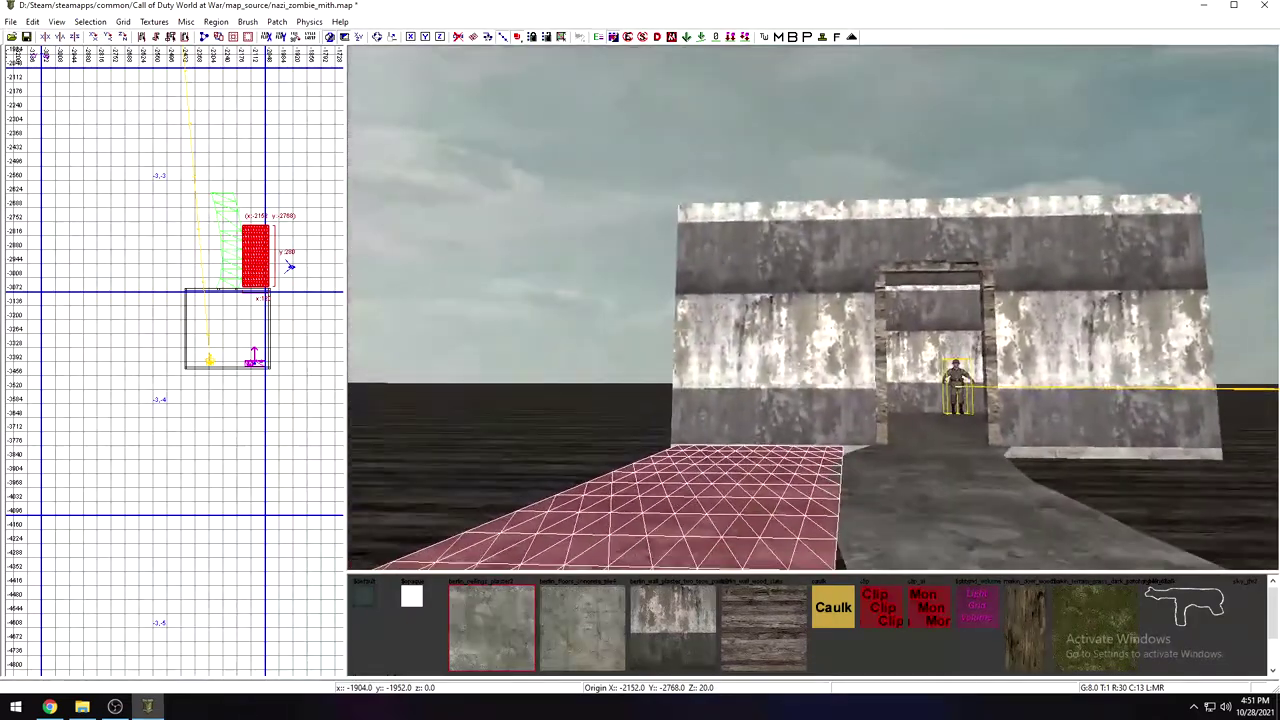
mouse_move(727, 487)
left_mouse_down()
mouse_move(737, 497)
mouse_move(733, 487)
left_mouse_up()
right_click_drag(737, 492, 873, 485)
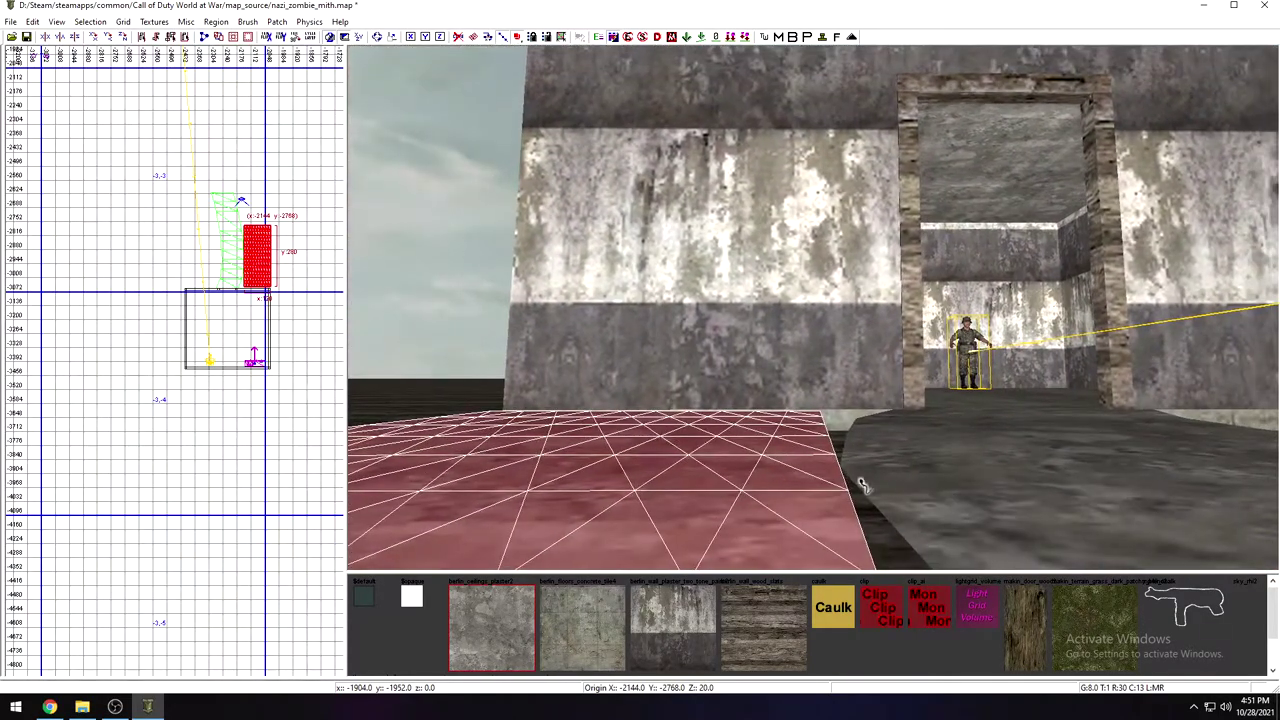
Step: Try to pull the terrain patch's corner vertex 32 units toward the doorway, check it up close and undo the change
mouse_move(814, 514)
right_mouse_down()
mouse_move(800, 500)
mouse_move(806, 530)
mouse_move(808, 516)
right_mouse_up()
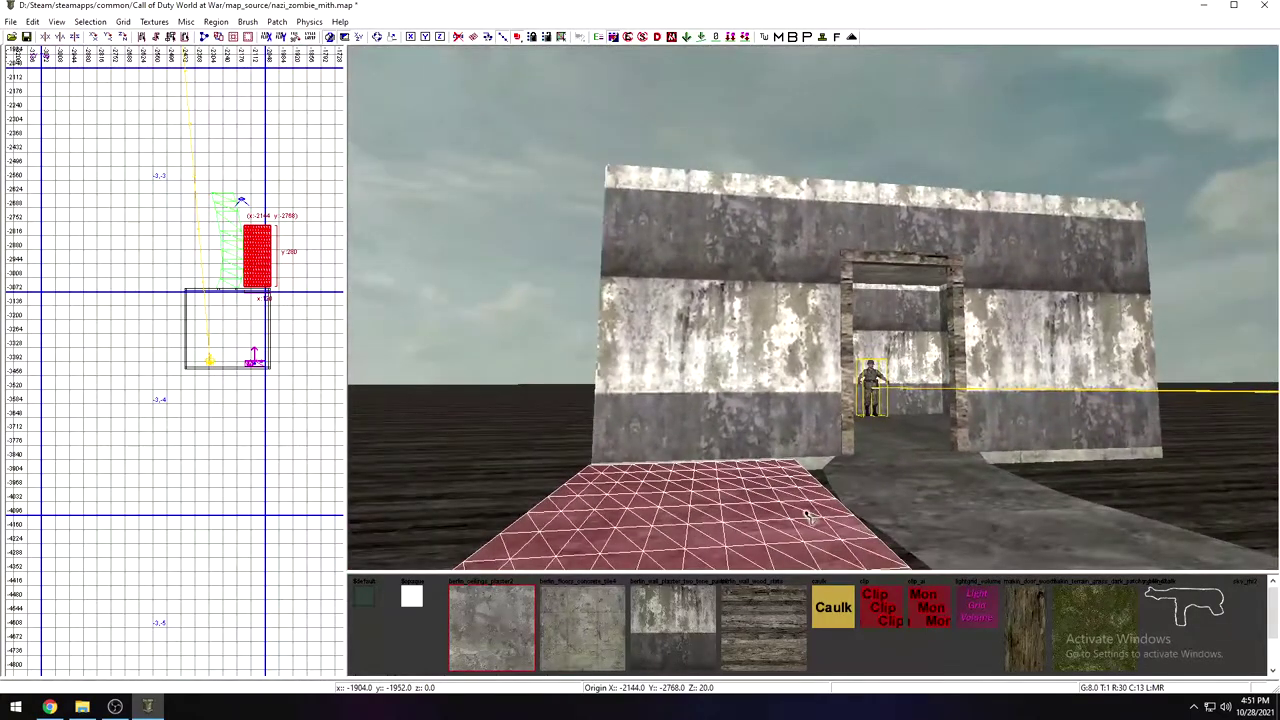
key("v")
scroll(808, 515, "up", 10)
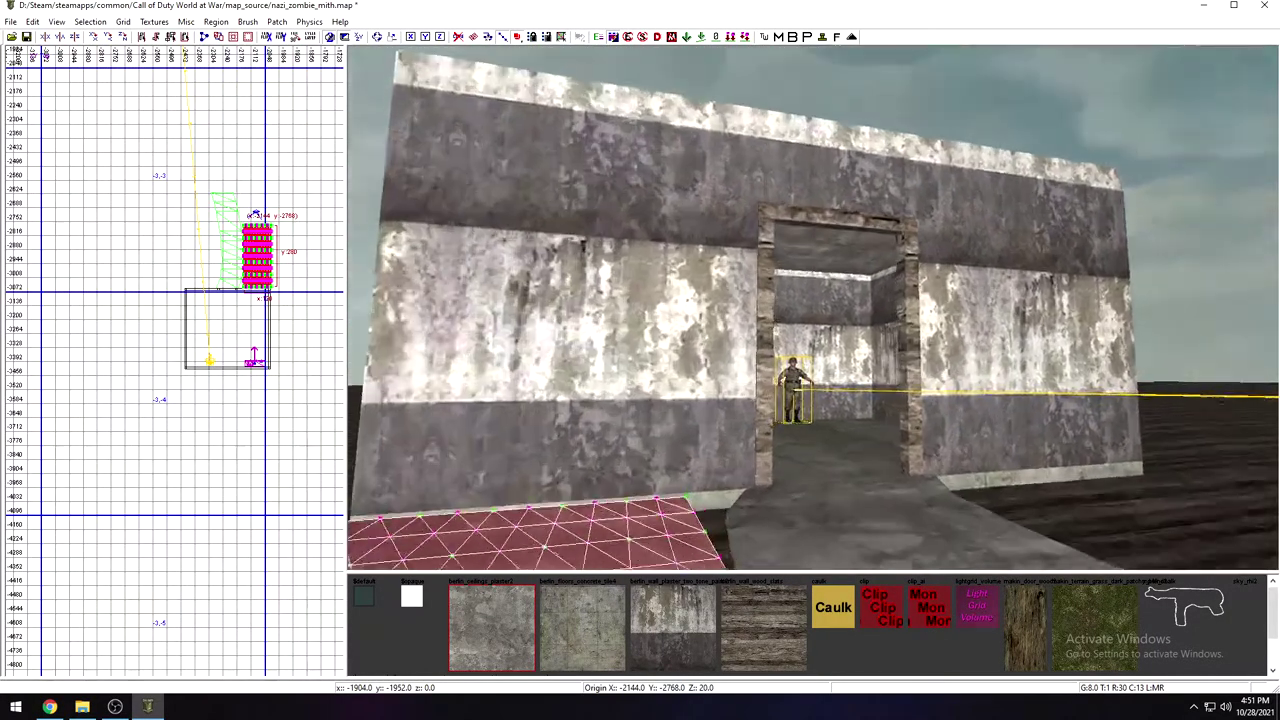
scroll(793, 500, "down", 2)
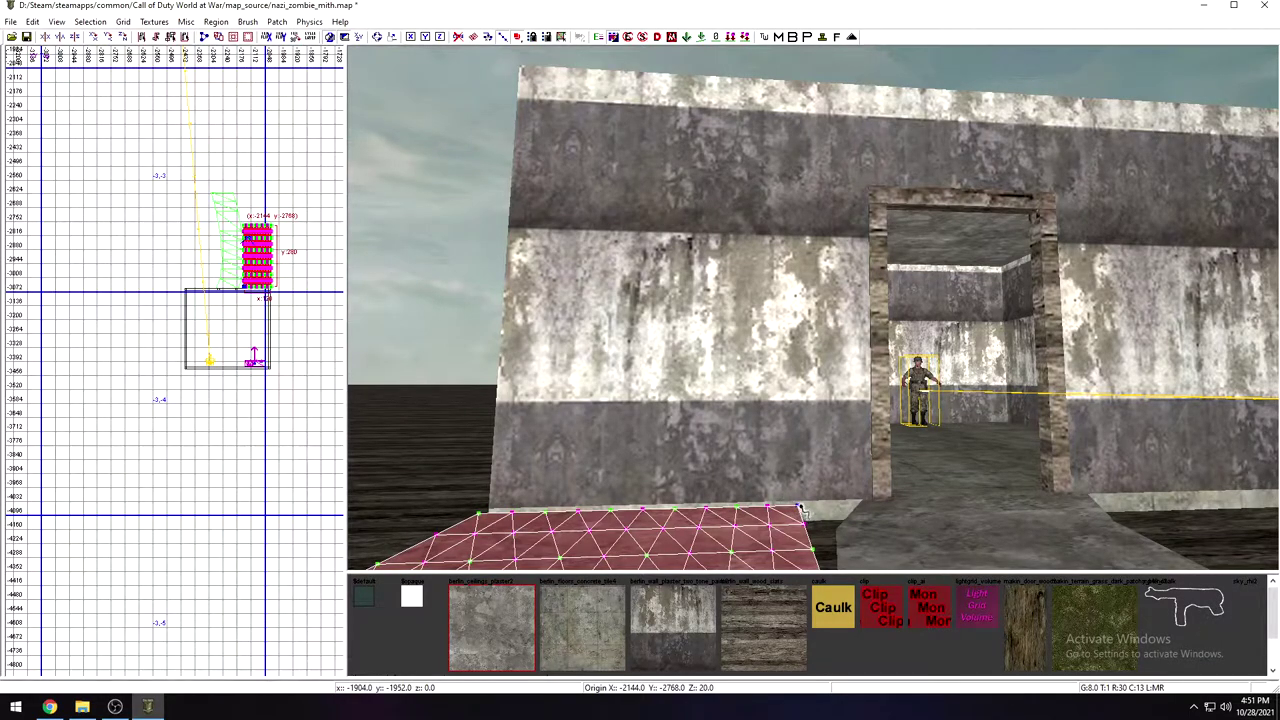
mouse_move(803, 511)
left_mouse_down()
mouse_move(792, 472)
mouse_move(799, 512)
mouse_move(786, 509)
mouse_move(817, 509)
left_mouse_up()
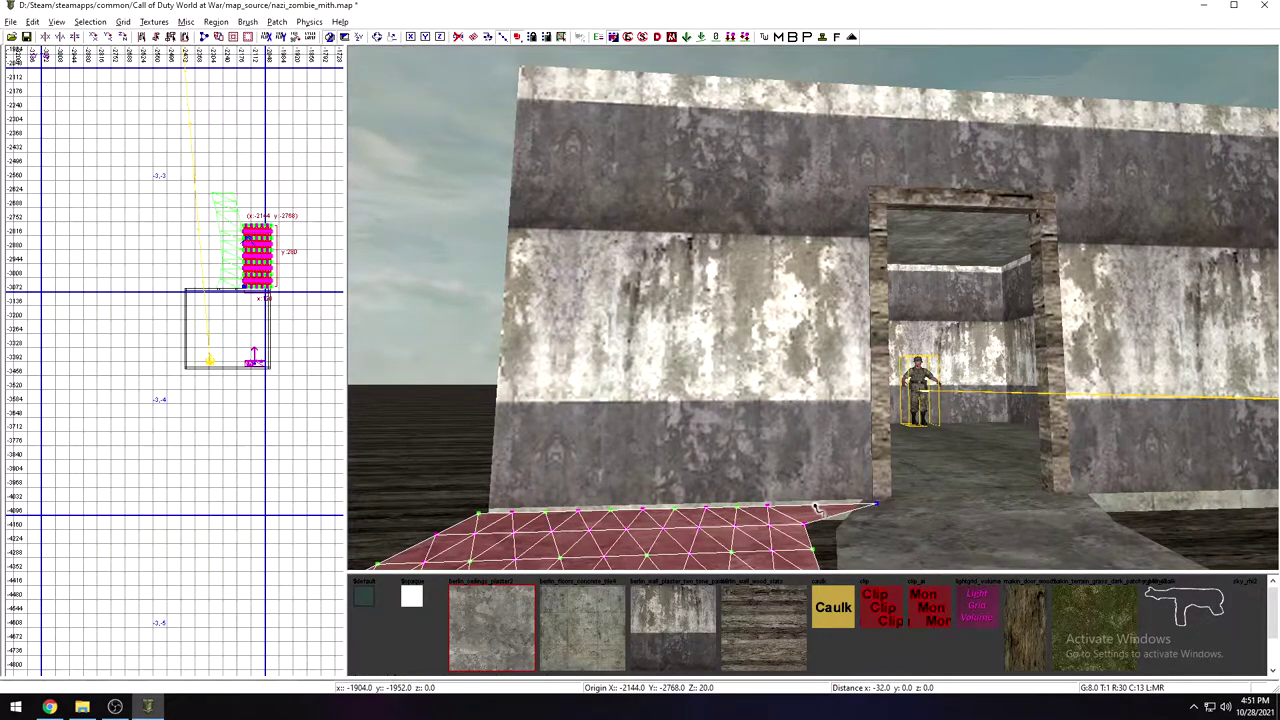
right_click_drag(815, 509, 774, 425)
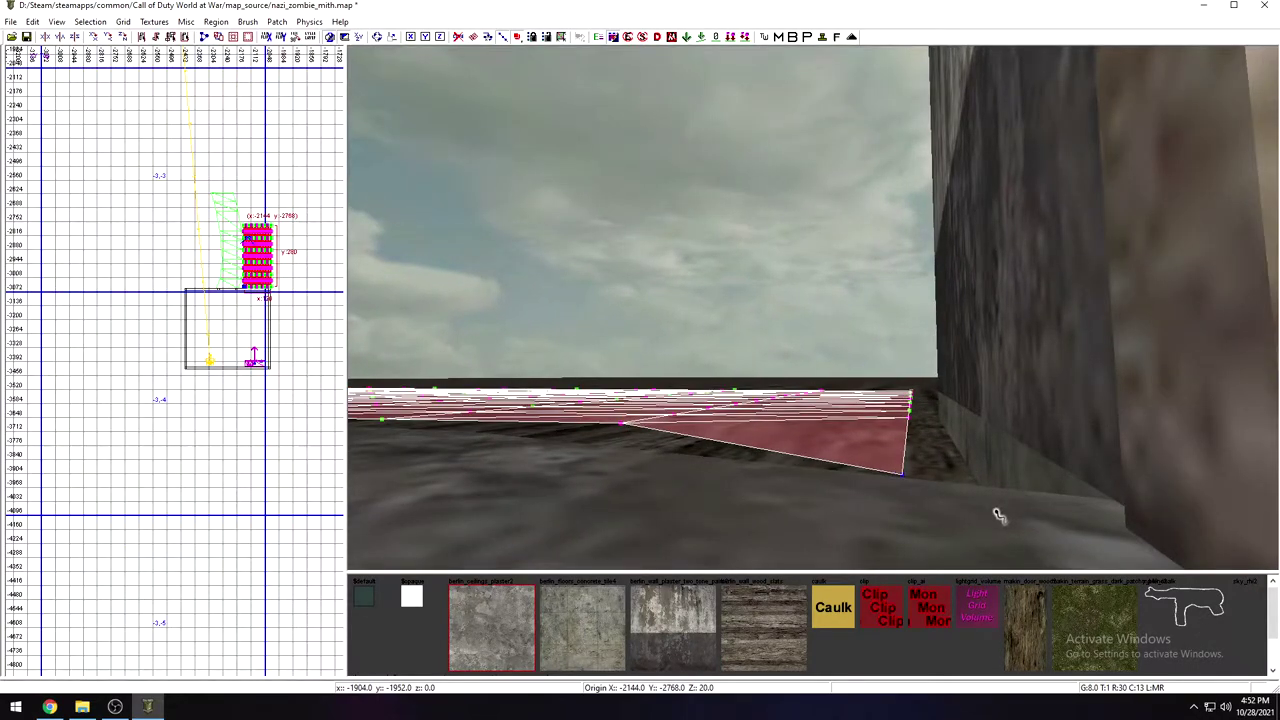
key("ctrl+z")
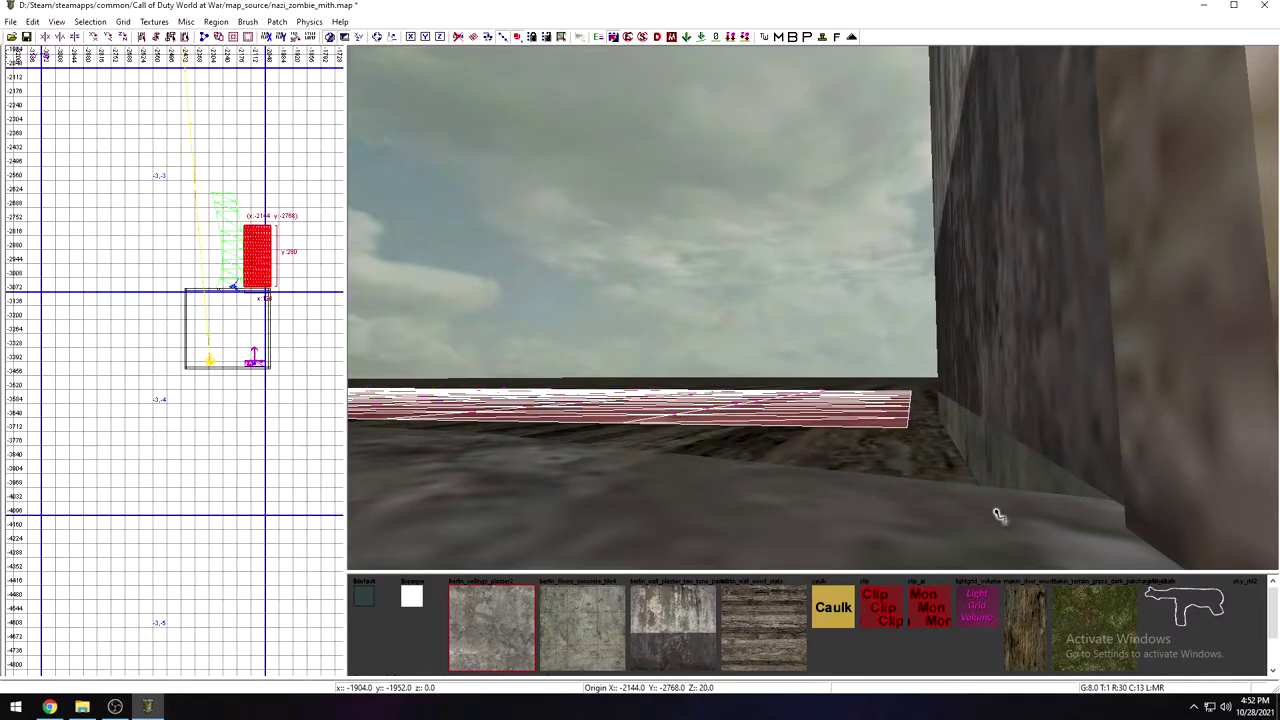
Step: Move the terrain patch 8 units closer to the wall, to origin Y -2776, and show its vertices again
right_click_drag(914, 517, 889, 490)
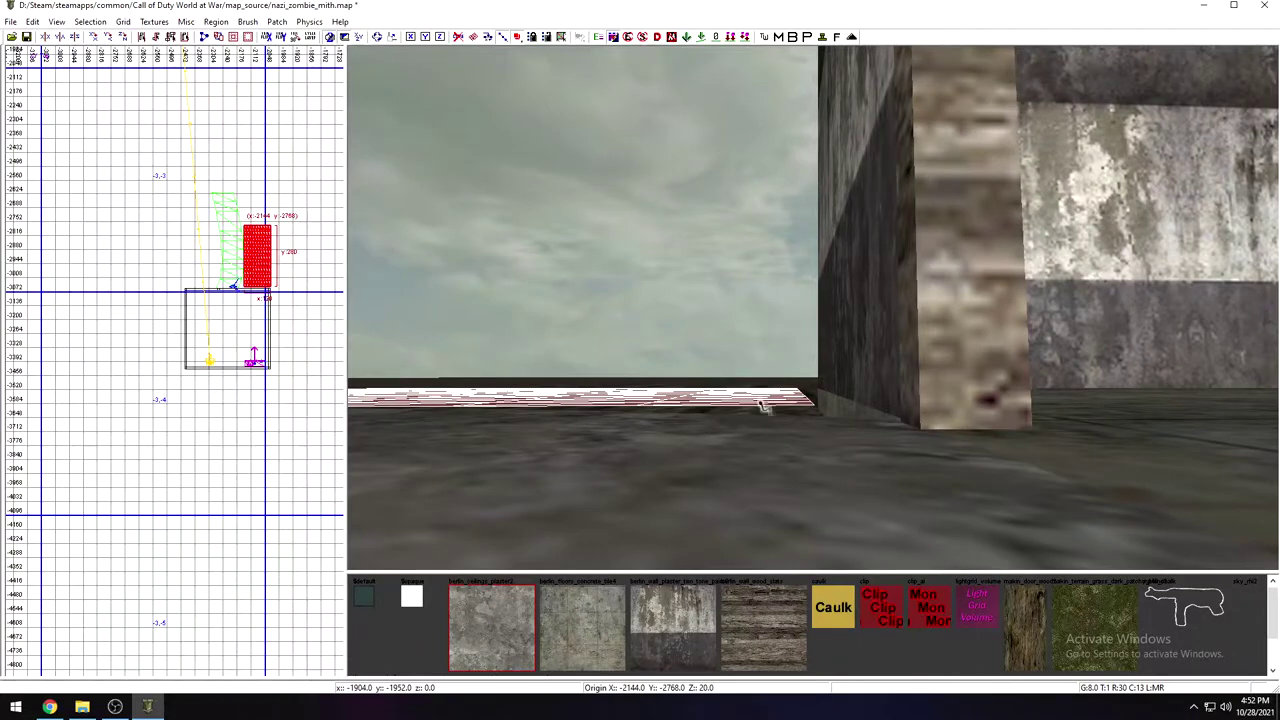
mouse_move(766, 397)
right_mouse_down()
mouse_move(810, 430)
mouse_move(766, 400)
mouse_move(766, 475)
mouse_move(768, 420)
mouse_move(754, 405)
right_mouse_up()
key("v")
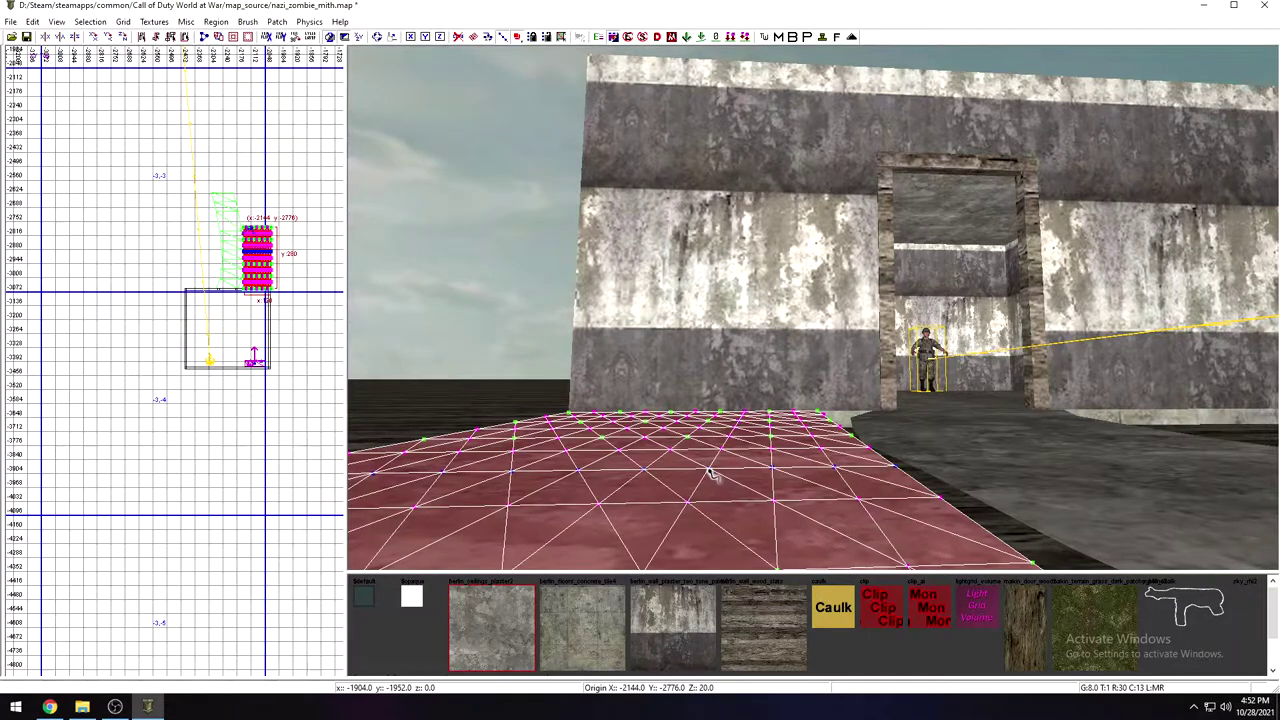
mouse_move(710, 470)
left_mouse_down("alt")
mouse_move(710, 449)
mouse_move(709, 470)
left_mouse_up("alt")
right_click_drag(712, 472, 697, 472)
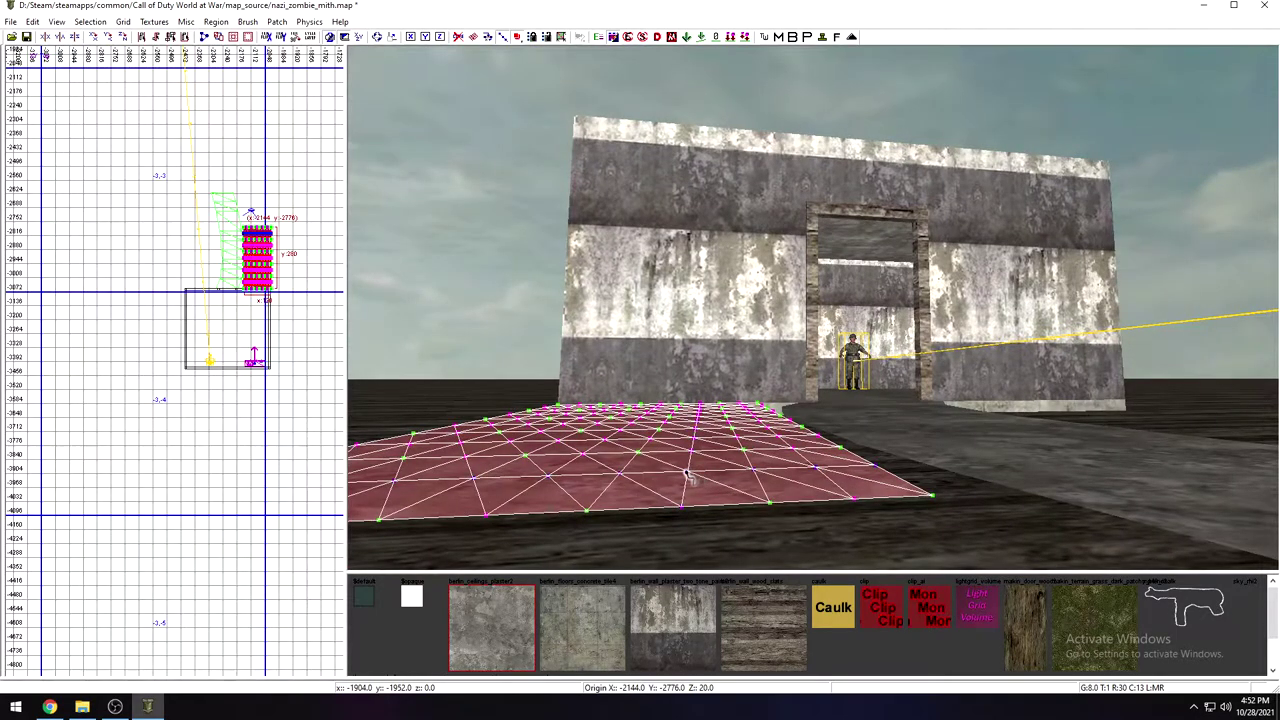
Step: Raise one lengthwise column of the terrain patch's vertices into a ridge and lower its outer end vertex back to the ground
left_click_drag(690, 476, 688, 470)
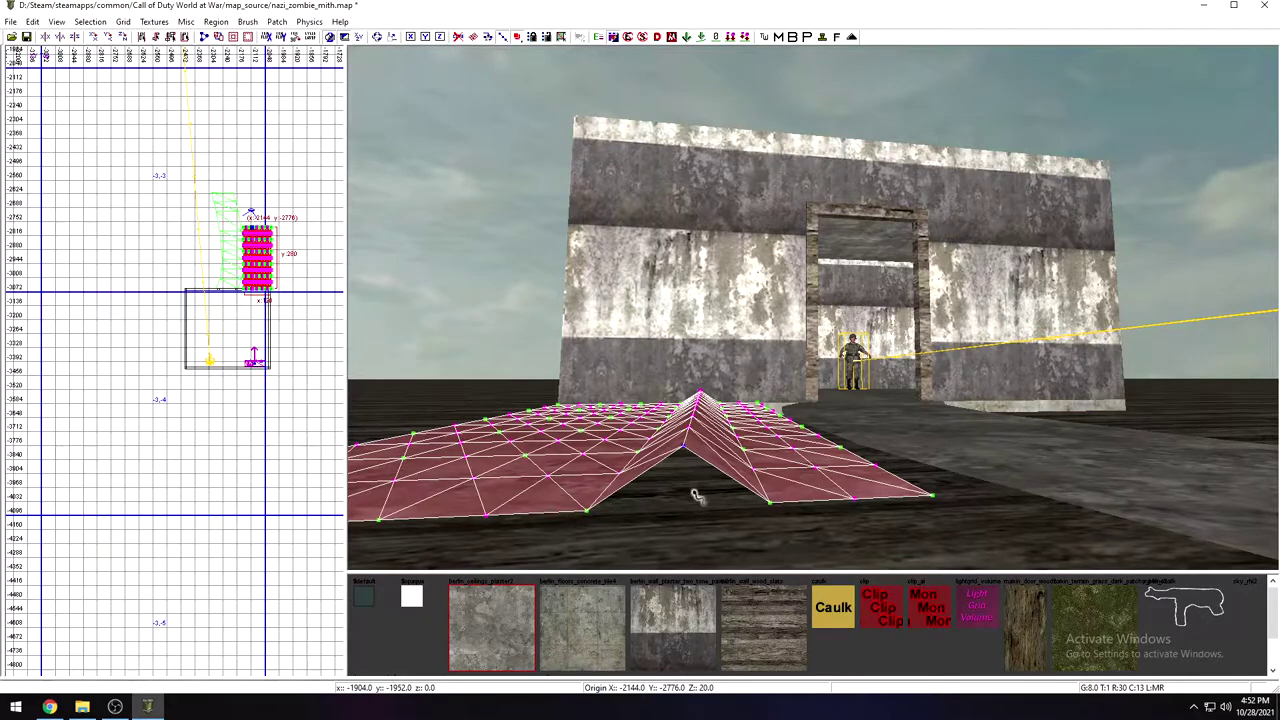
left_click_drag(684, 450, 684, 458)
right_click_drag(686, 457, 745, 500)
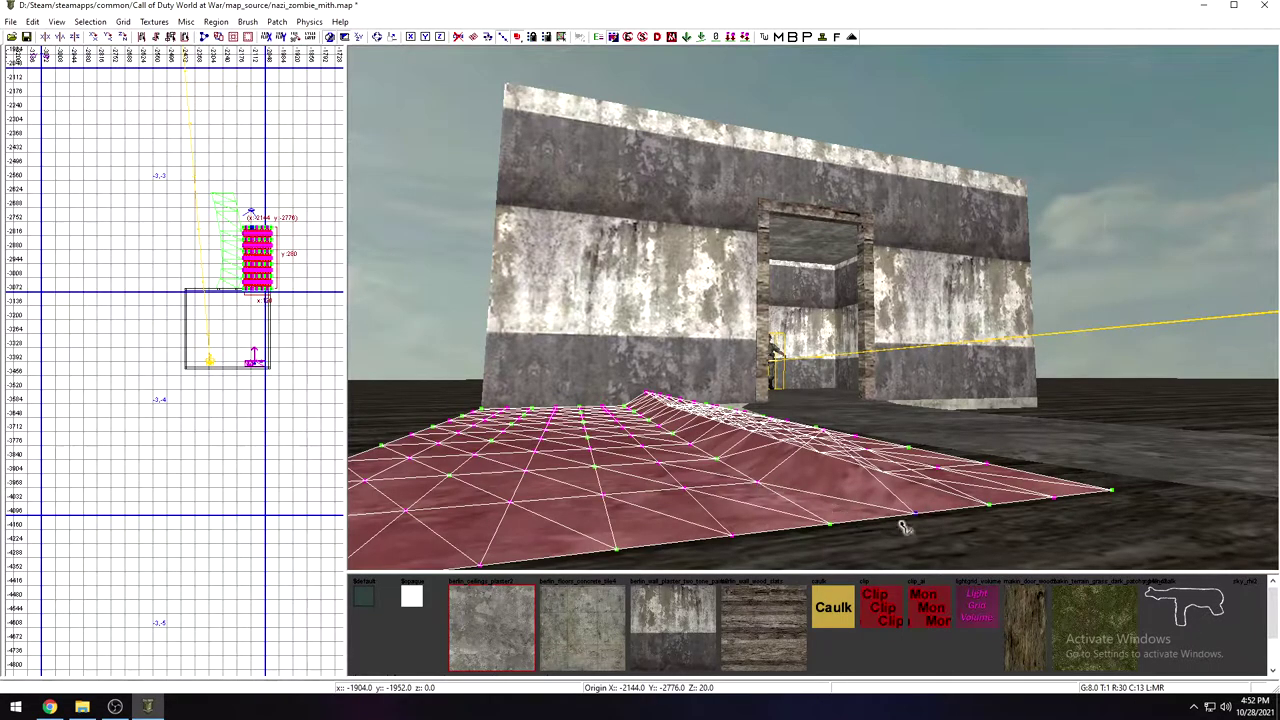
right_click_drag(872, 513, 830, 514)
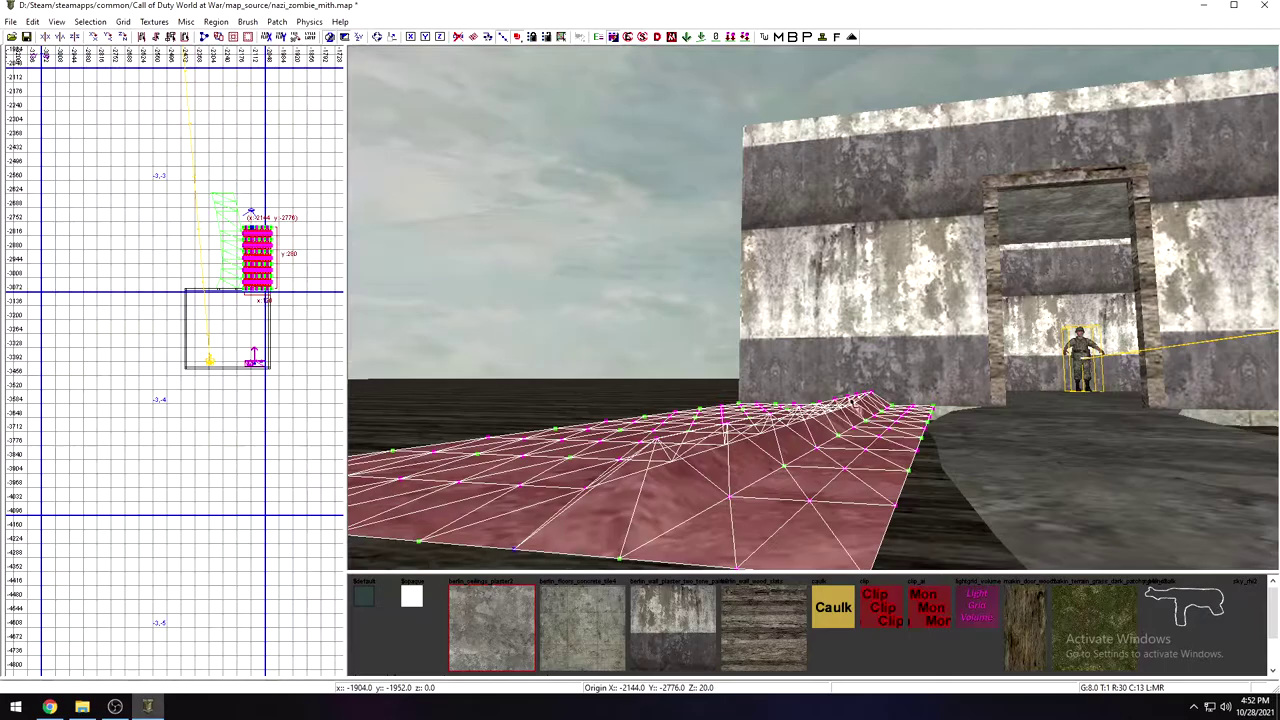
right_click_drag(640, 520, 603, 535)
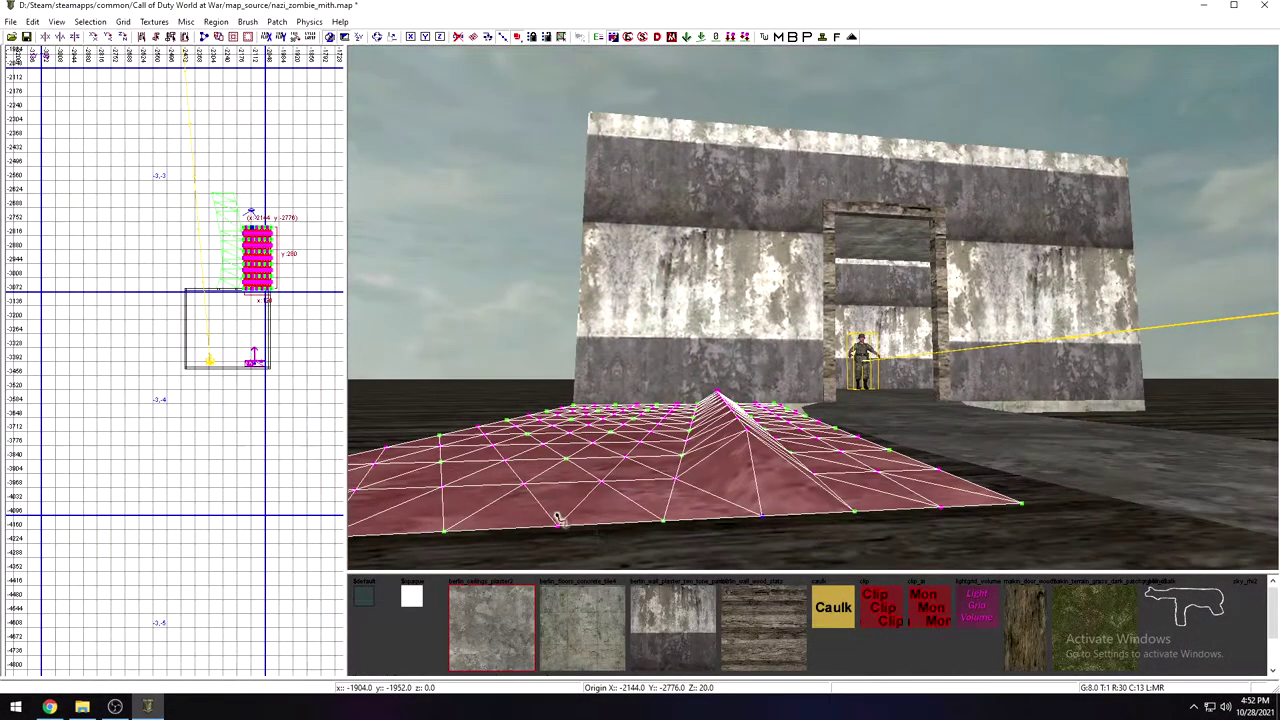
Step: Undo the ridge raised in the terrain patch and show the patch's vertices again
key("ctrl+z")
key("ctrl+z")
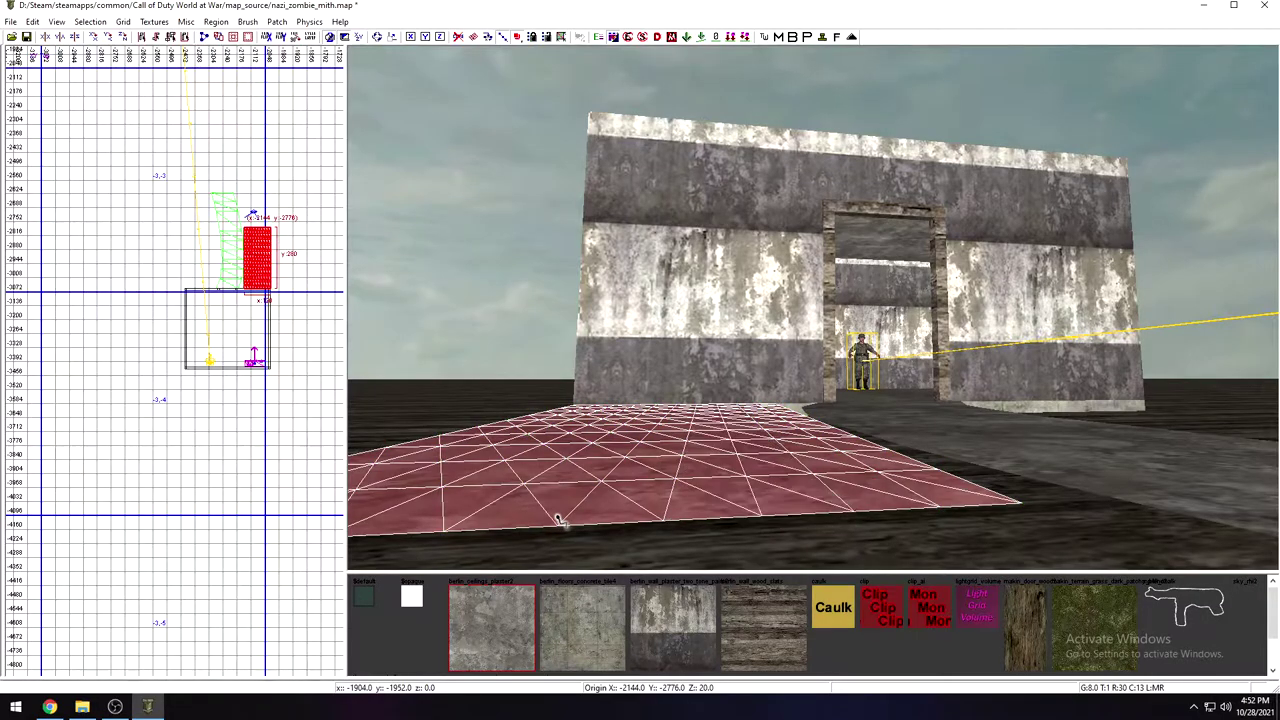
right_click_drag(686, 489, 748, 456)
key("v")
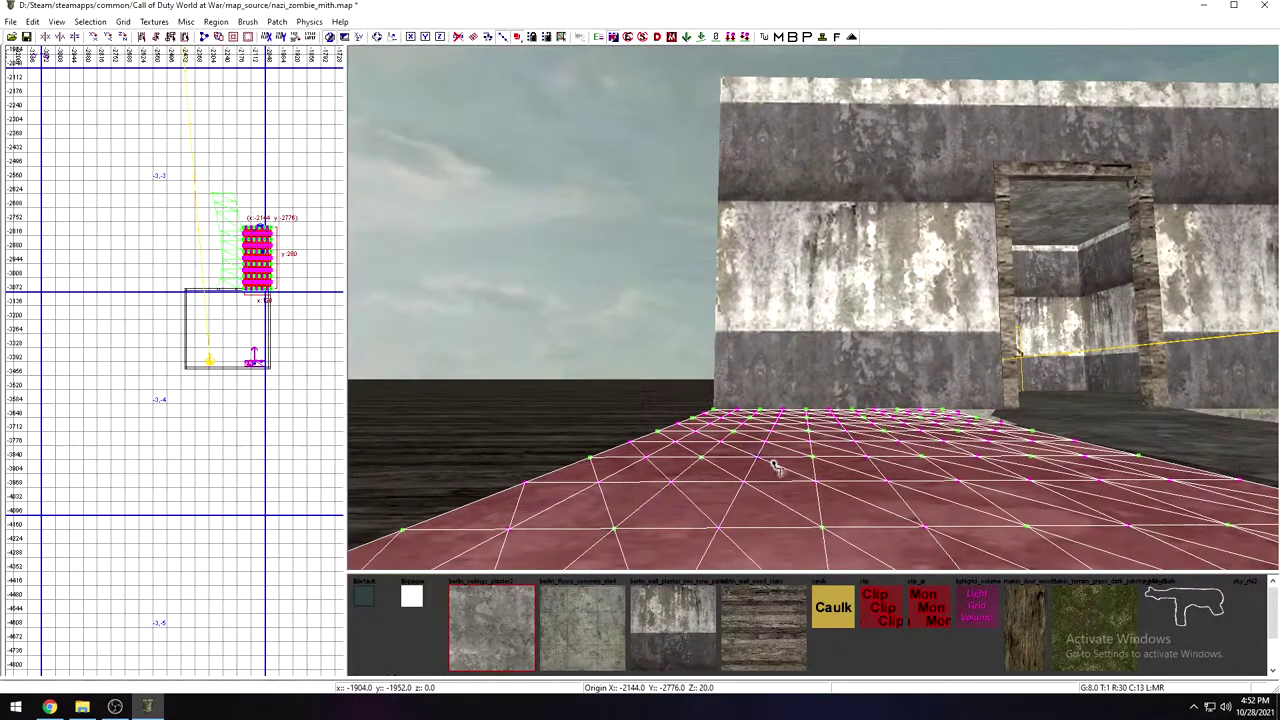
Step: Raise several neighbouring inner vertices of the terrain patch to different heights to form a small hill
left_click_drag(757, 458, 811, 429)
left_click_drag(819, 484, 817, 474)
right_click_drag(817, 474, 793, 480)
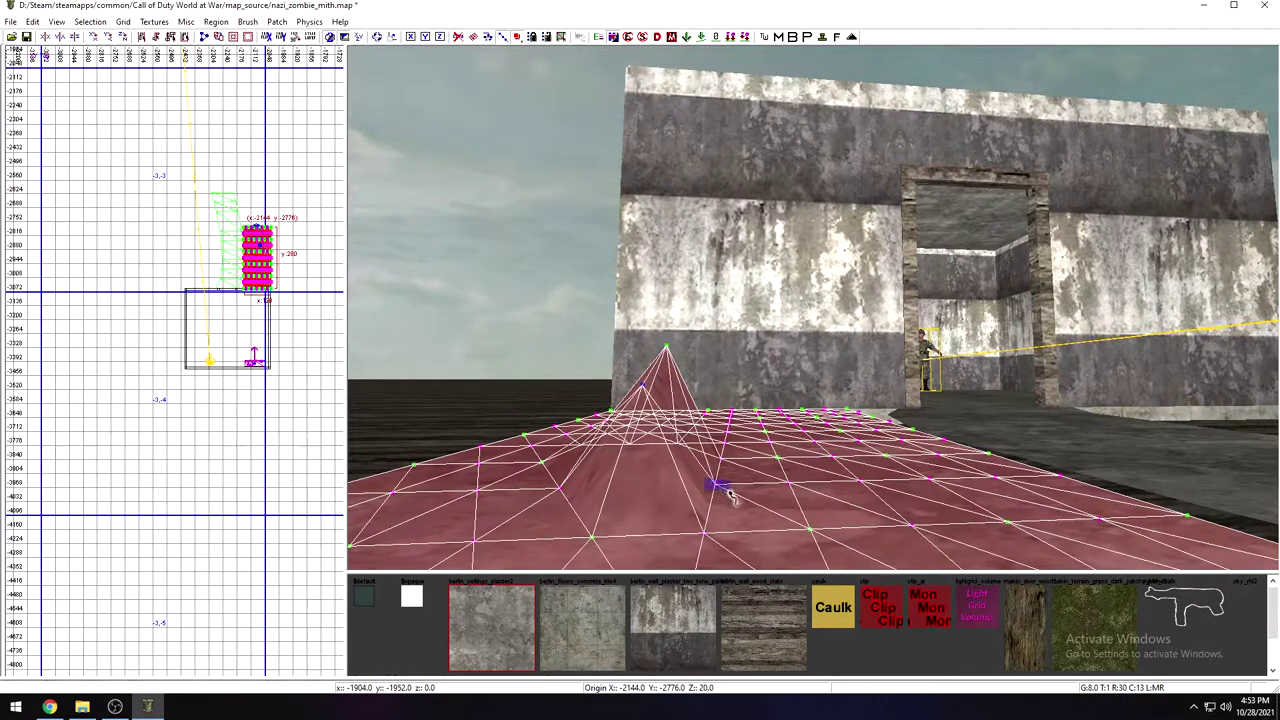
left_click_drag(716, 488, 714, 475)
left_click_drag(684, 526, 711, 541)
right_click_drag(702, 537, 700, 538)
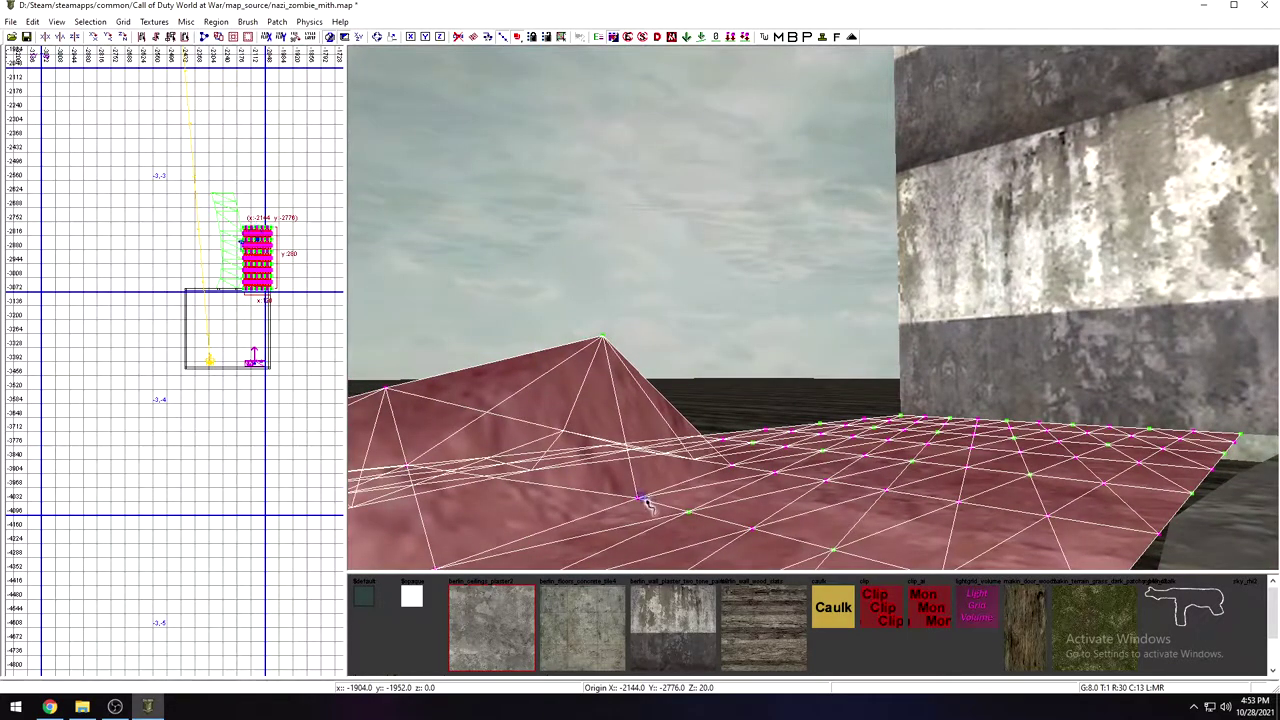
left_click_drag(643, 500, 643, 492)
right_click_drag(641, 493, 640, 491)
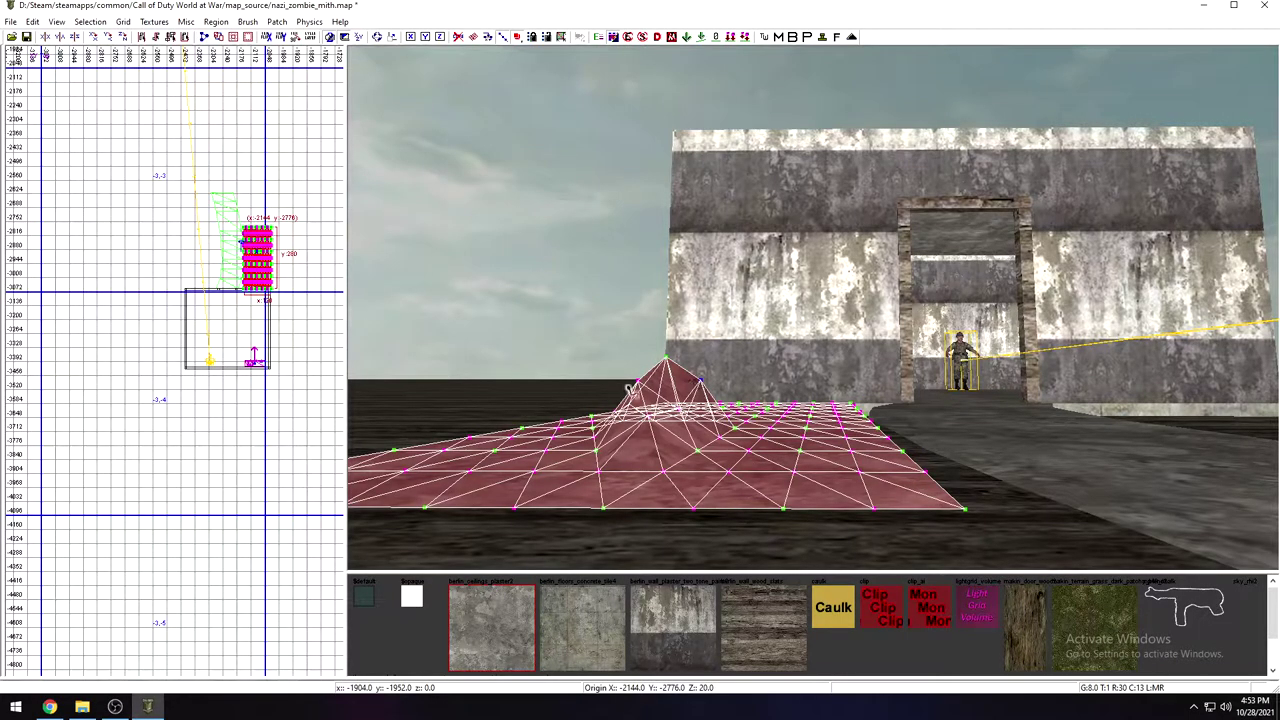
Step: Pull the terrain patch's corner vertex 32 units along the wall to the door frame, to X -2176
right_click_drag(770, 412, 745, 300)
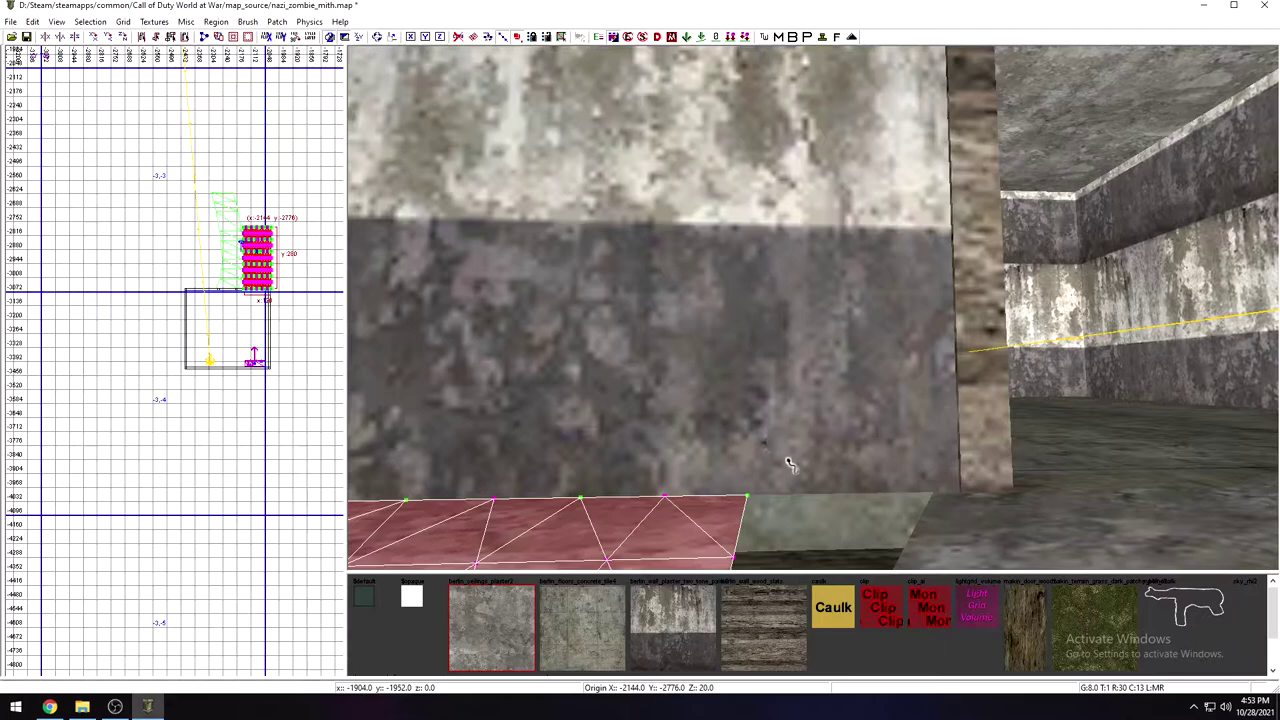
left_click_drag(738, 486, 770, 503)
right_click_drag(770, 503, 742, 476)
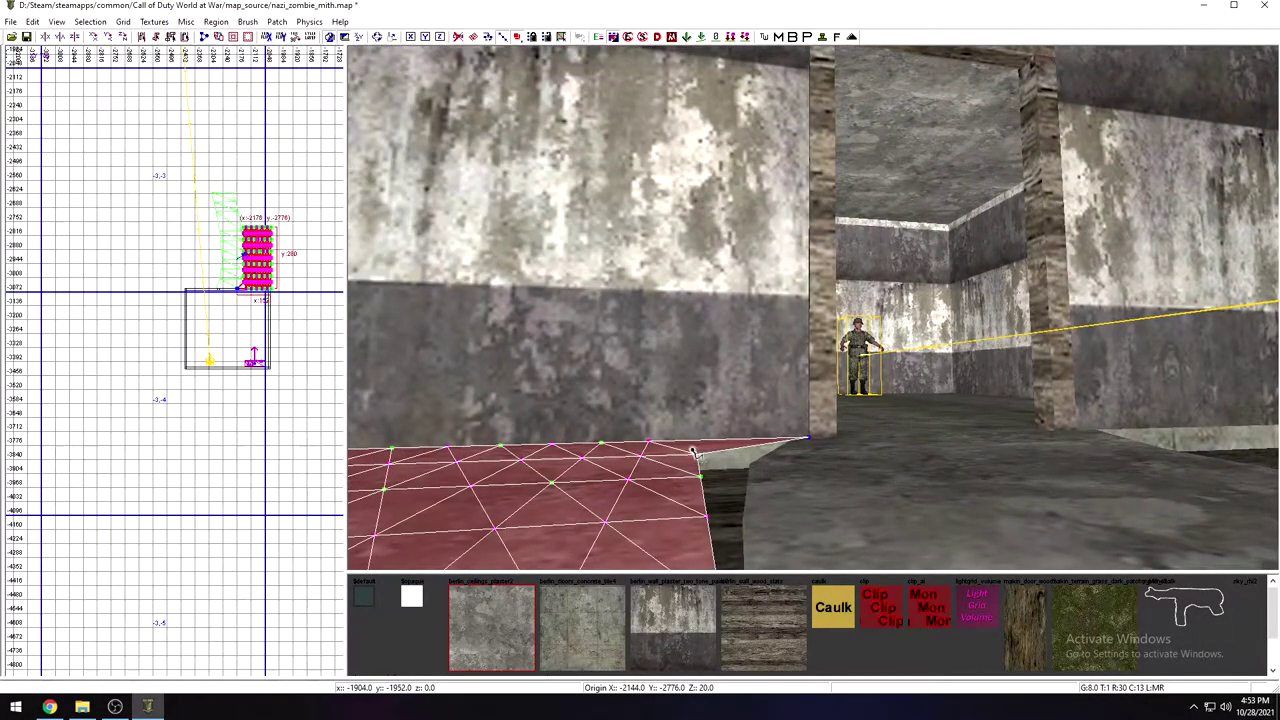
Step: Pull the terrain patch's edge vertex next to the stretched corner out toward the curved path
left_click_drag(698, 458, 708, 485)
right_click_drag(708, 485, 830, 470)
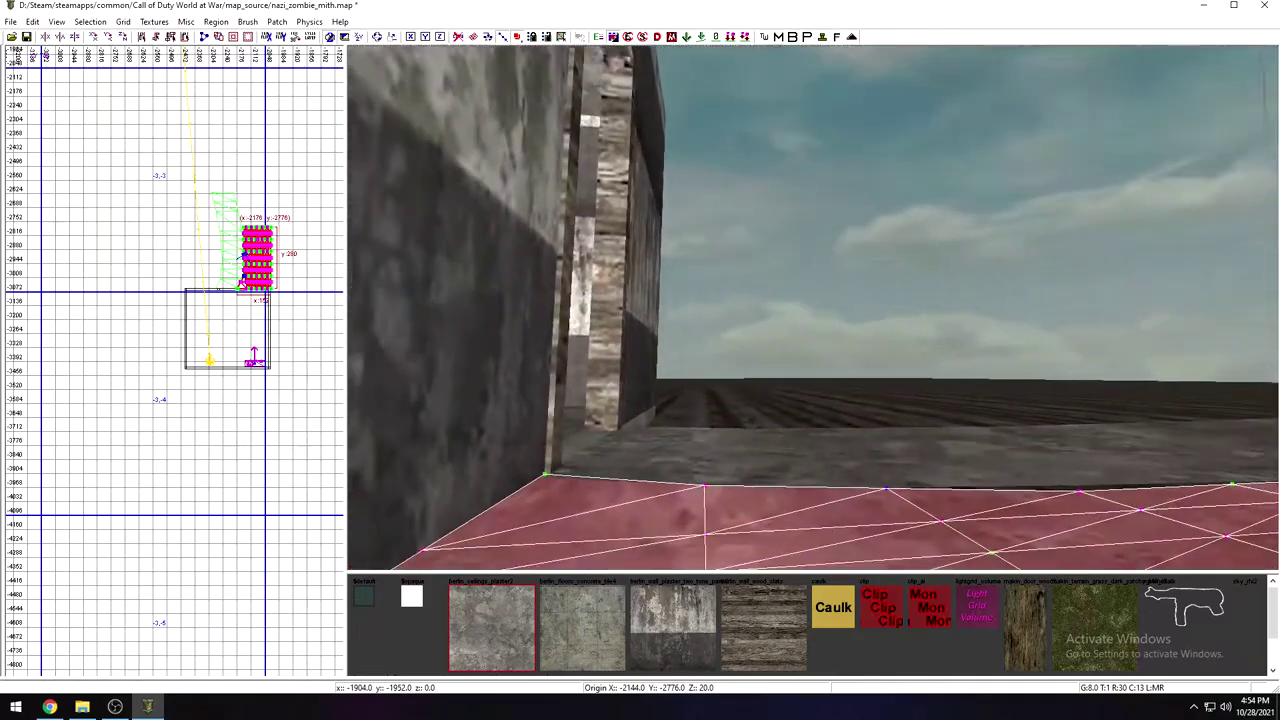
left_click_drag(702, 489, 709, 491)
mouse_move(709, 491)
right_mouse_down()
mouse_move(709, 440)
mouse_move(620, 445)
mouse_move(675, 428)
mouse_move(655, 428)
mouse_move(690, 450)
mouse_move(707, 492)
right_mouse_up()
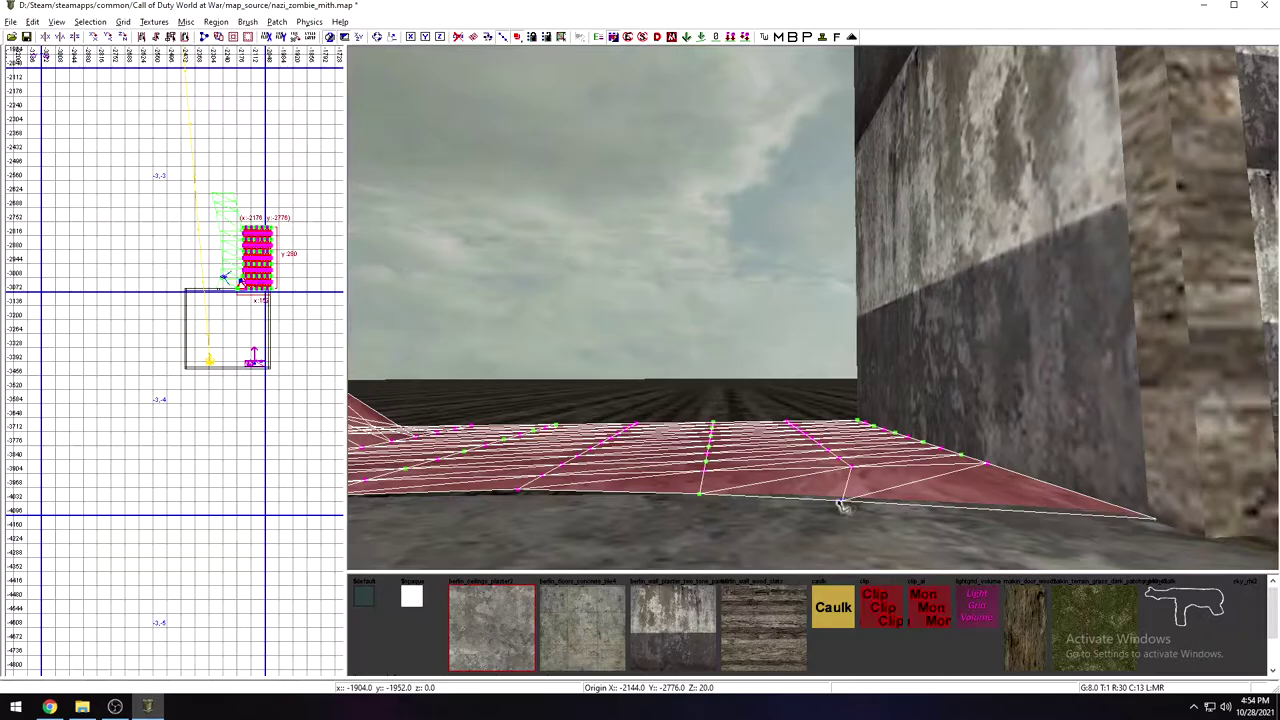
left_click_drag(843, 505, 837, 507)
mouse_move(780, 517)
right_mouse_down()
mouse_move(910, 510)
mouse_move(870, 525)
mouse_move(780, 518)
right_mouse_up()
mouse_move(604, 528)
right_mouse_down()
mouse_move(570, 526)
mouse_move(604, 528)
right_mouse_up()
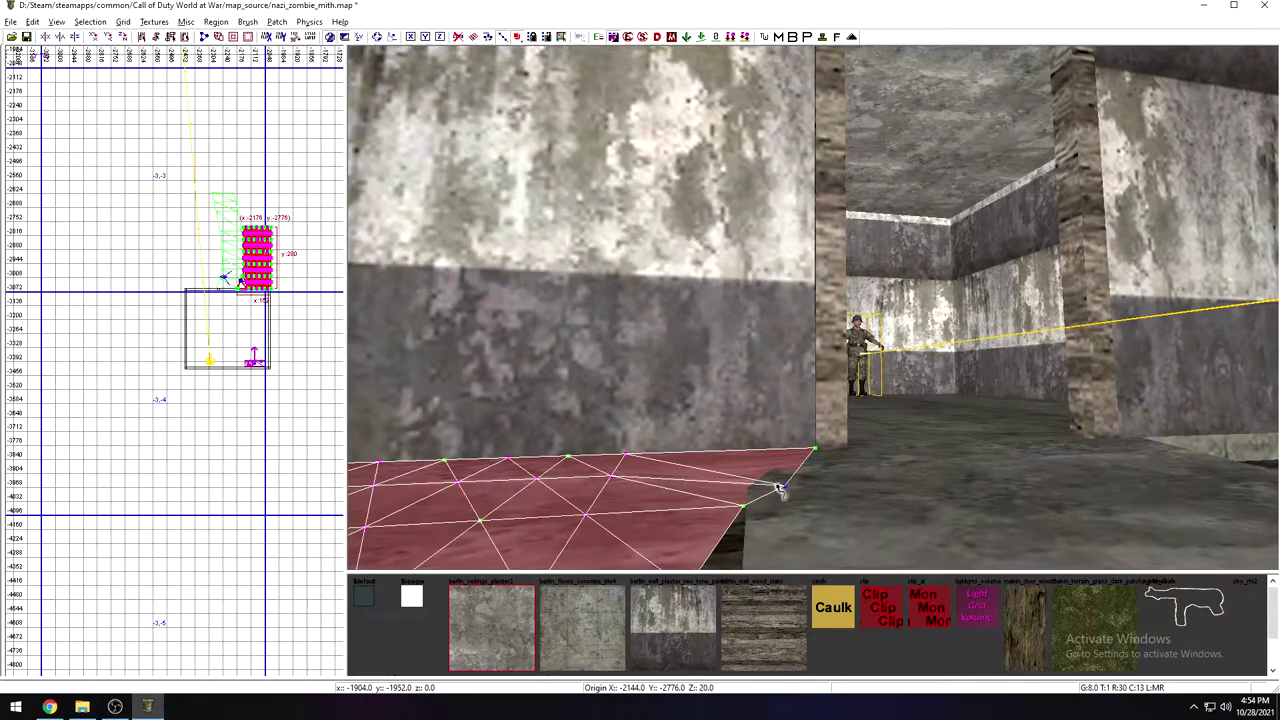
Step: Nudge that edge vertex in small moves to fit it against the curved path's border
left_click_drag(787, 490, 781, 492)
mouse_move(753, 495)
right_mouse_down()
mouse_move(650, 493)
mouse_move(690, 470)
mouse_move(757, 495)
right_mouse_up()
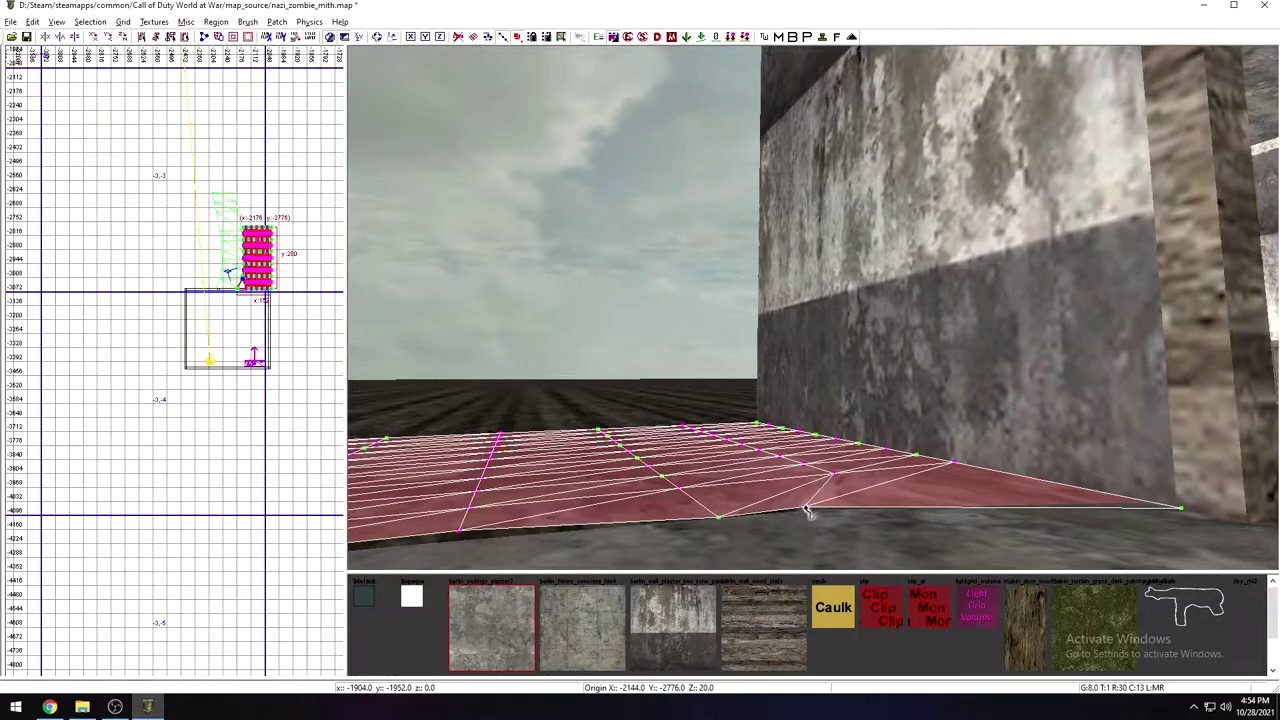
left_click_drag(808, 512, 802, 512)
mouse_move(801, 512)
right_mouse_down()
mouse_move(795, 490)
mouse_move(900, 485)
mouse_move(865, 510)
mouse_move(790, 494)
mouse_move(825, 510)
right_mouse_up()
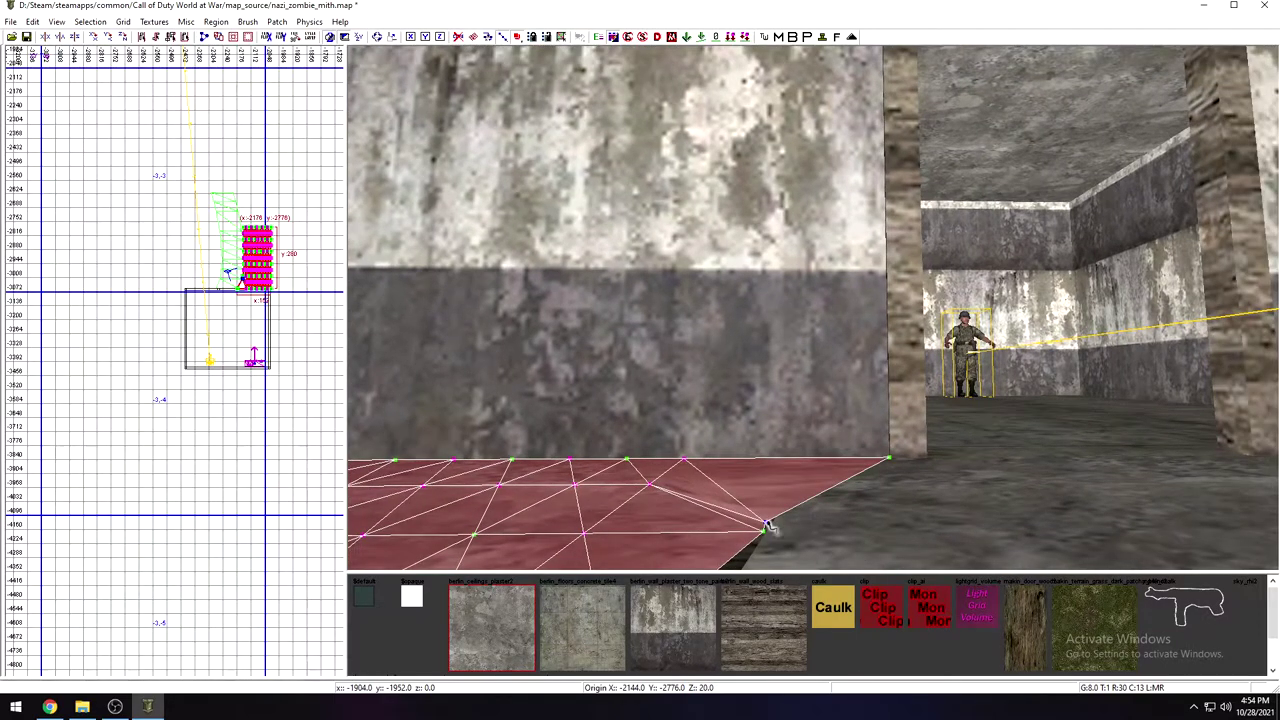
left_click_drag(768, 528, 772, 530)
mouse_move(772, 527)
right_mouse_down()
mouse_move(770, 538)
mouse_move(782, 508)
mouse_move(772, 528)
right_mouse_up()
Step: Adjust the second and third vertices of the patch's path-side edge to close the gap near the door frame
left_click_drag(751, 538, 748, 538)
mouse_move(748, 538)
right_mouse_down()
mouse_move(730, 536)
mouse_move(748, 538)
right_mouse_up()
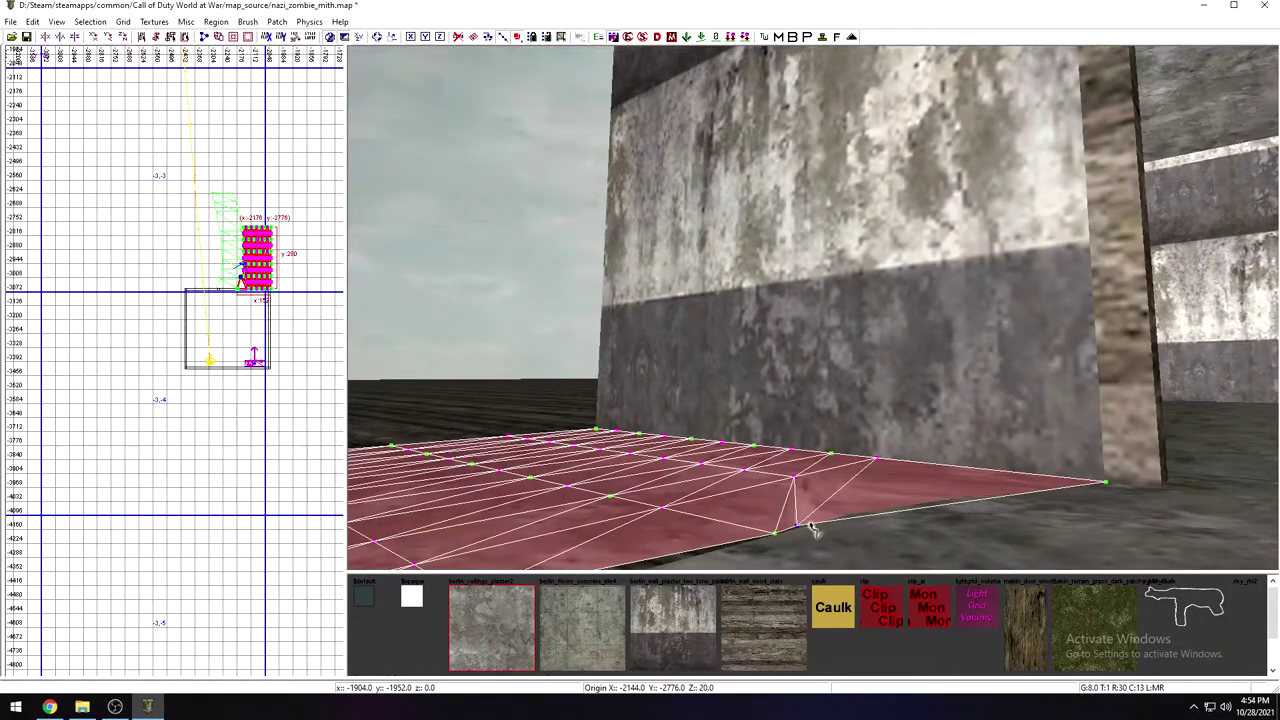
left_click_drag(799, 528, 801, 530)
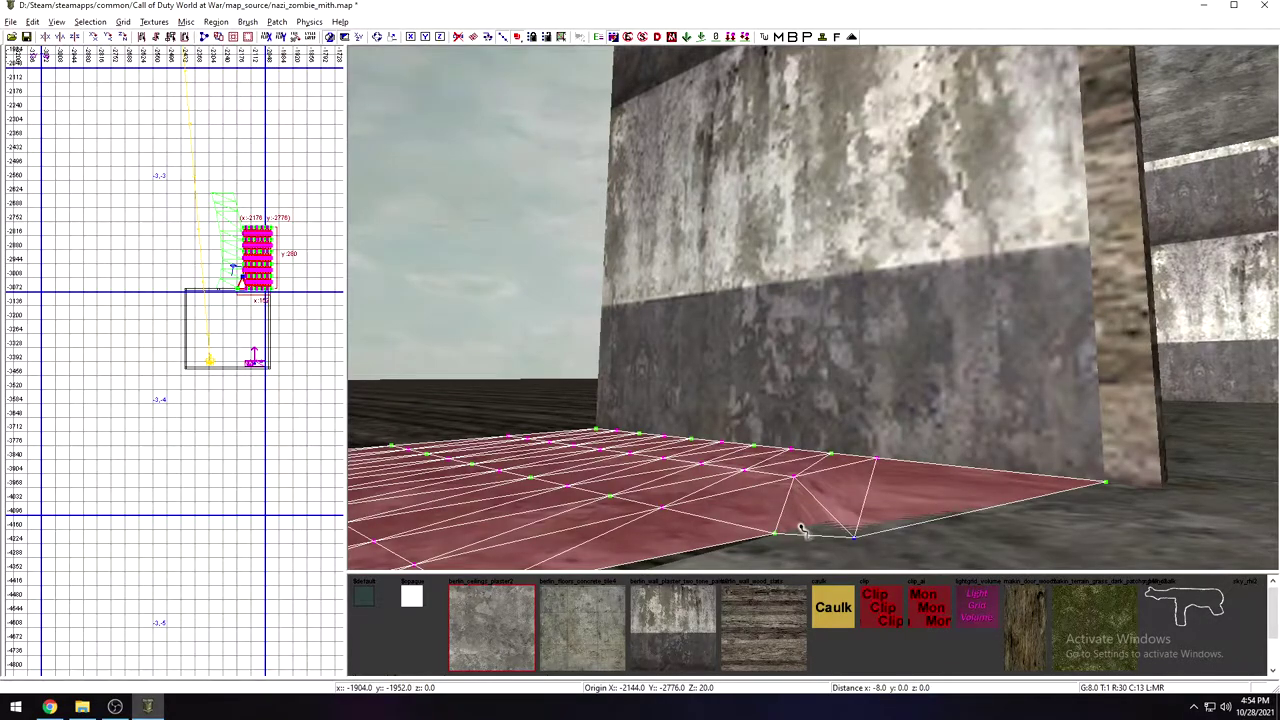
mouse_move(800, 530)
right_mouse_down()
mouse_move(780, 530)
mouse_move(810, 527)
right_mouse_up()
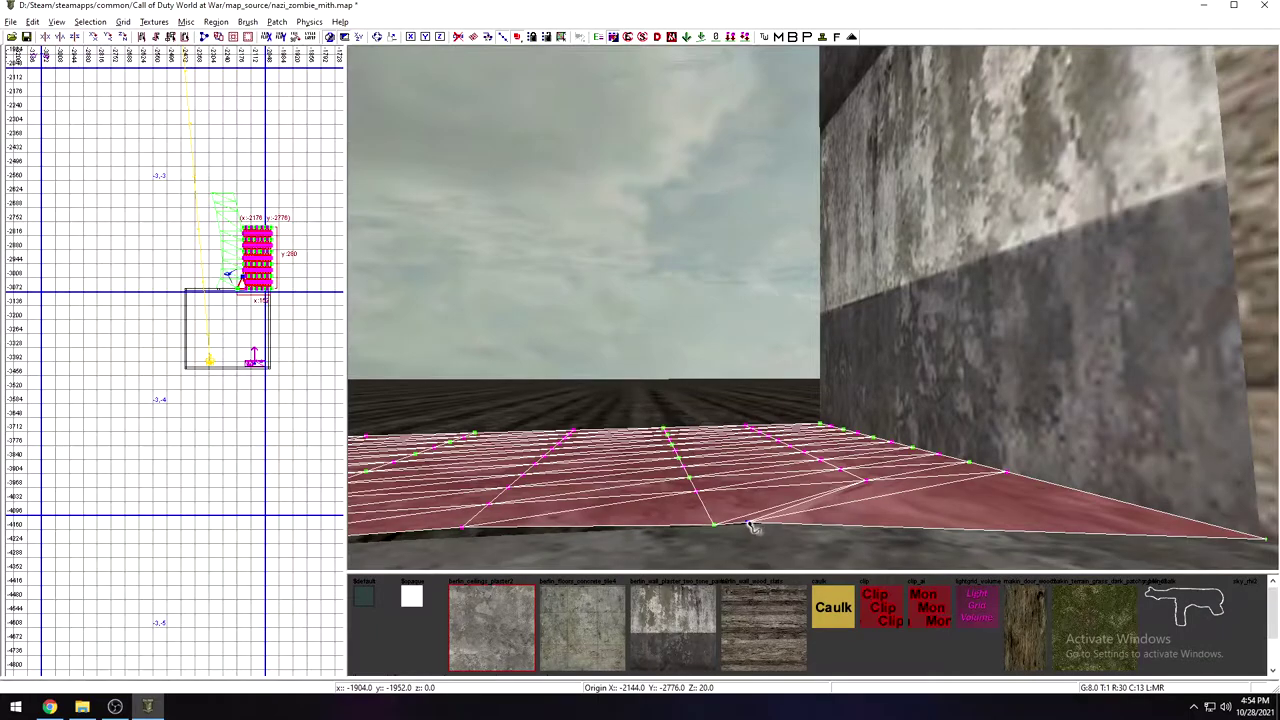
left_click_drag(753, 528, 758, 530)
right_click_drag(758, 530, 702, 511)
left_click_drag(748, 475, 754, 474)
mouse_move(754, 474)
right_mouse_down()
mouse_move(725, 435)
mouse_move(770, 478)
mouse_move(756, 466)
mouse_move(738, 484)
right_mouse_up()
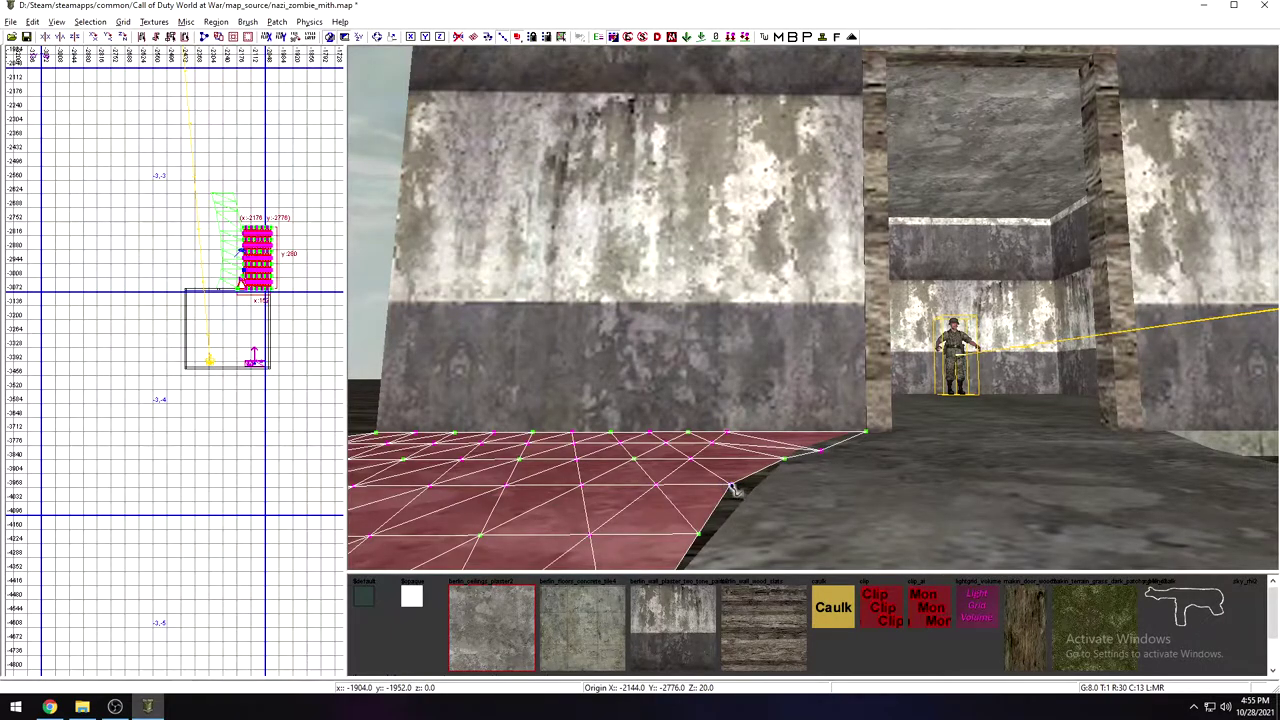
Step: Pull the following vertices farther from the door on the patch's path-side edge onto the path's border
left_click_drag(733, 489, 737, 489)
right_click_drag(735, 489, 729, 492)
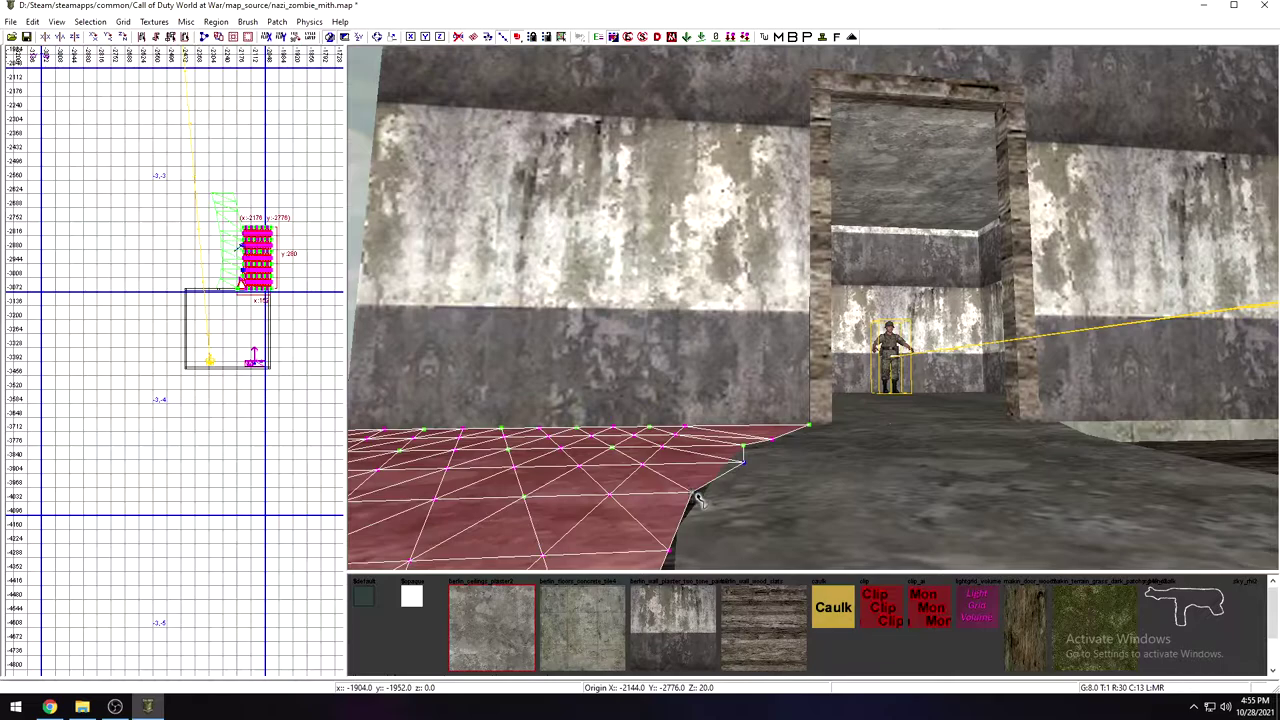
left_click_drag(694, 492, 696, 494)
right_click_drag(696, 494, 697, 482)
left_click(720, 468)
left_click_drag(721, 472, 723, 478)
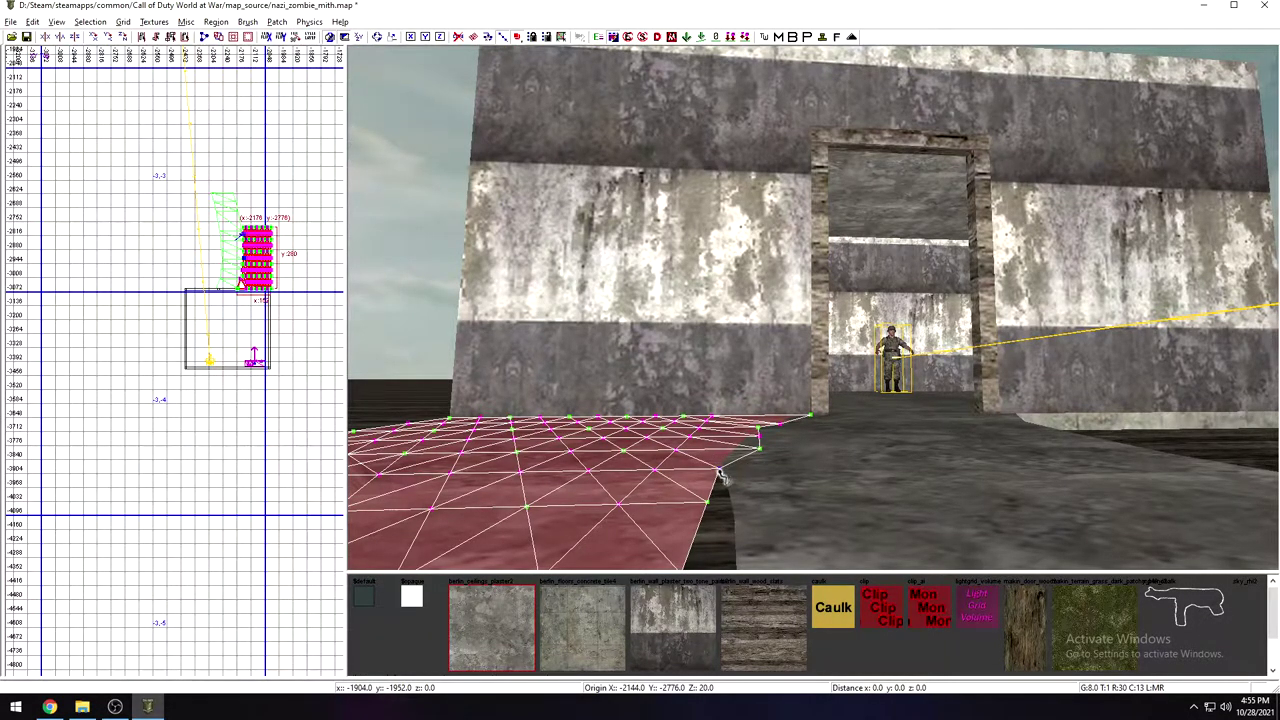
scroll(723, 477, "down", 2)
left_click_drag(737, 480, 743, 480)
right_click_drag(743, 480, 734, 448)
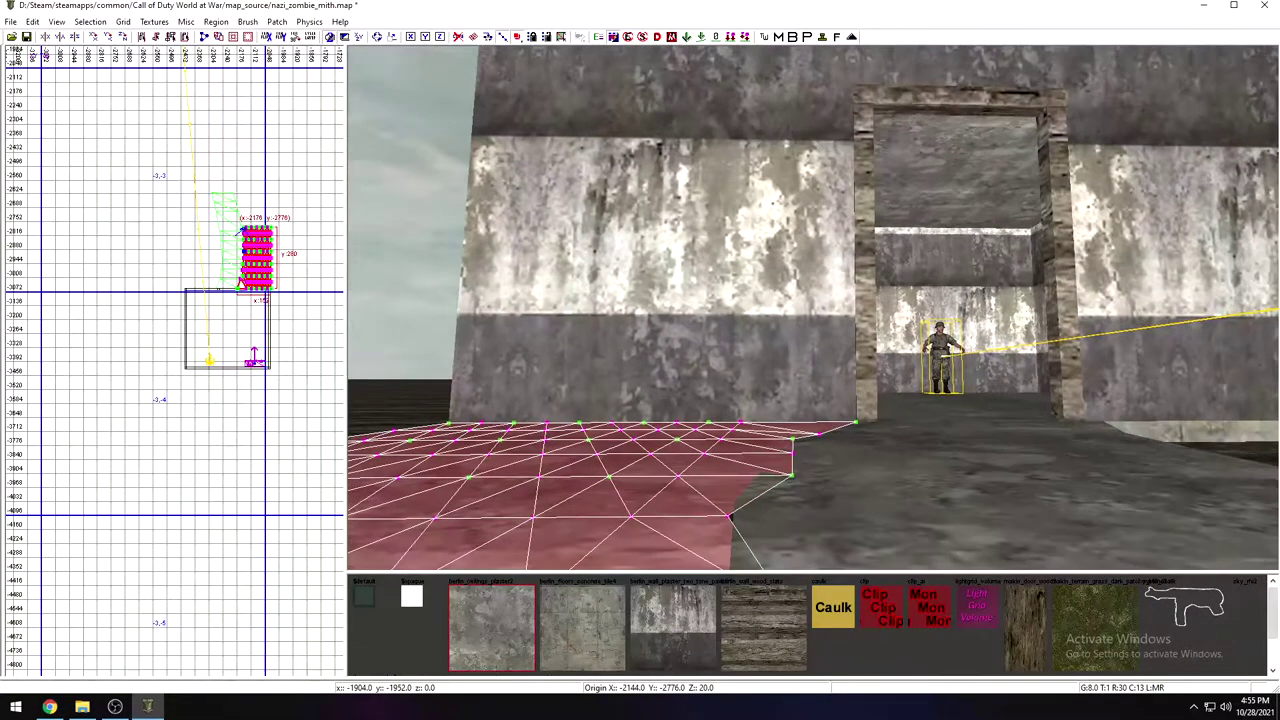
Step: Pull the remaining outer vertices of the path-side edge to the path, covering the gap along its full length
left_click(728, 516)
left_click_drag(731, 519, 735, 520)
mouse_move(735, 520)
right_mouse_down()
mouse_move(732, 534)
mouse_move(730, 500)
mouse_move(739, 532)
mouse_move(735, 514)
mouse_move(725, 540)
right_mouse_up()
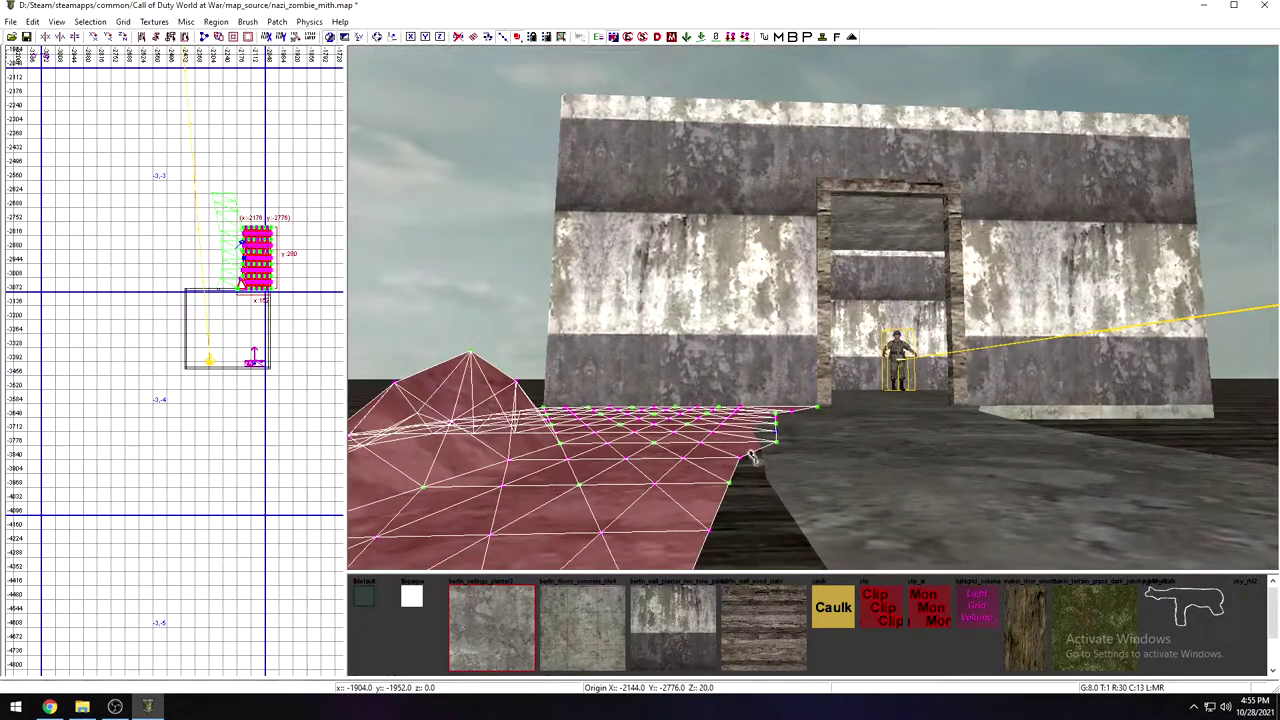
left_click_drag(741, 461, 747, 464)
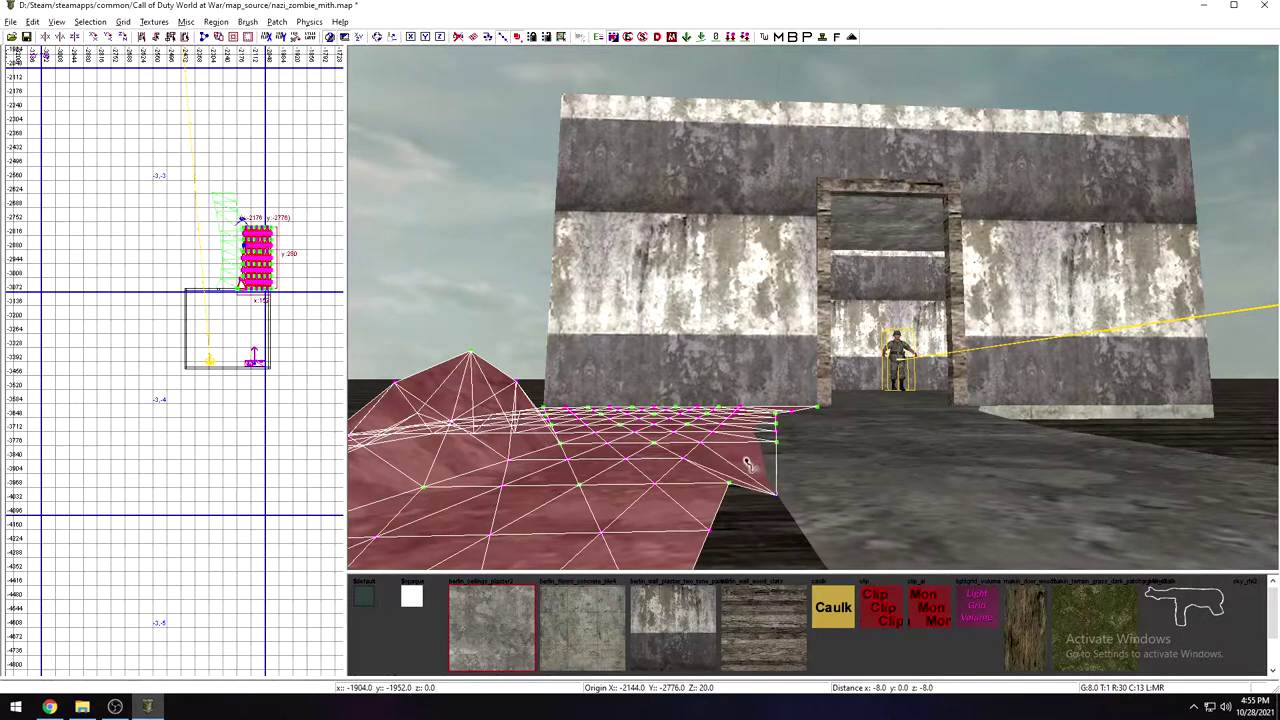
right_click_drag(750, 460, 746, 478)
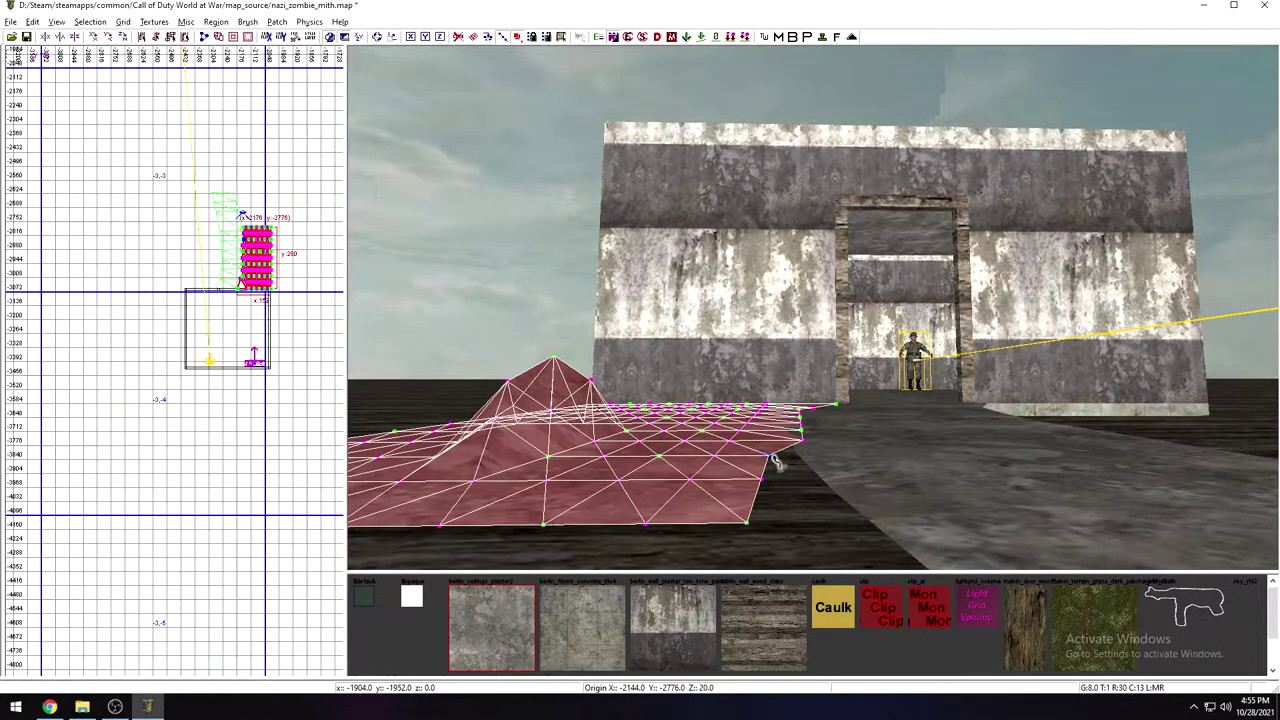
left_click_drag(769, 457, 765, 524)
right_click_drag(765, 524, 762, 490)
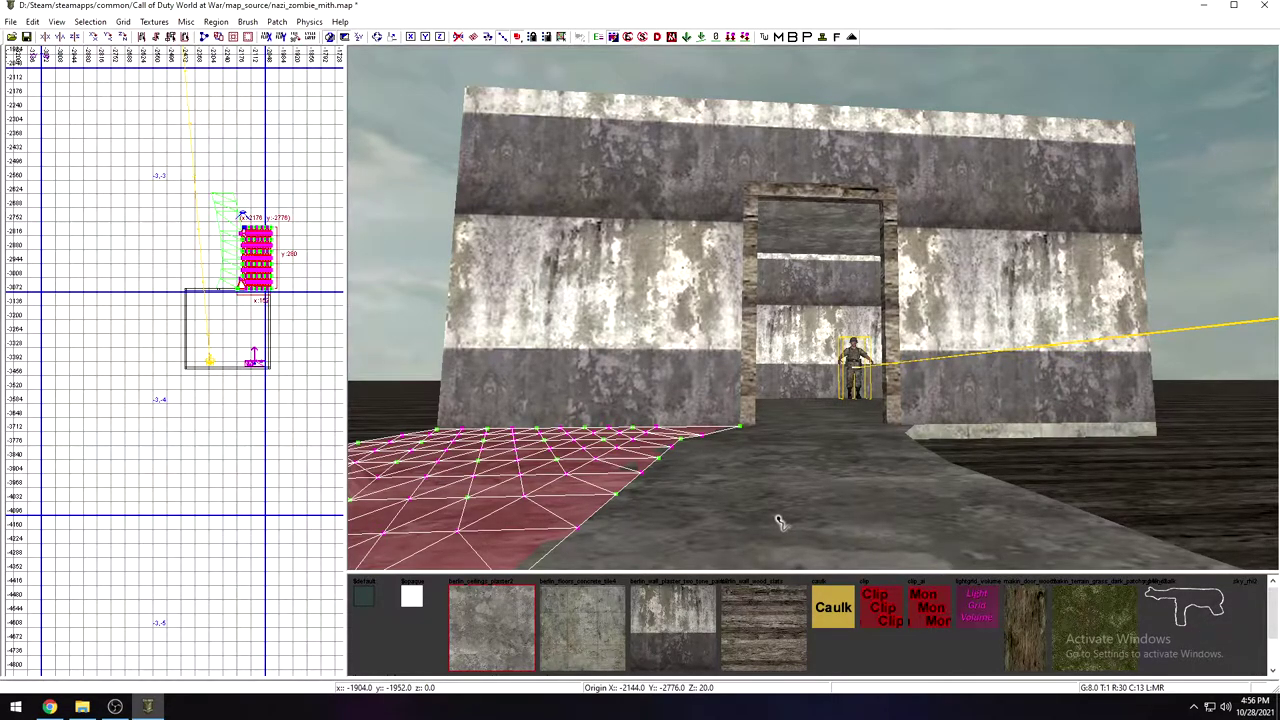
Step: Apply the makin_terrain_grass_dark_patchy_blend2 texture to the whole terrain patch and deselect it
key("Escape")
right_click_drag(800, 428, 755, 482)
left_click(757, 483, "shift")
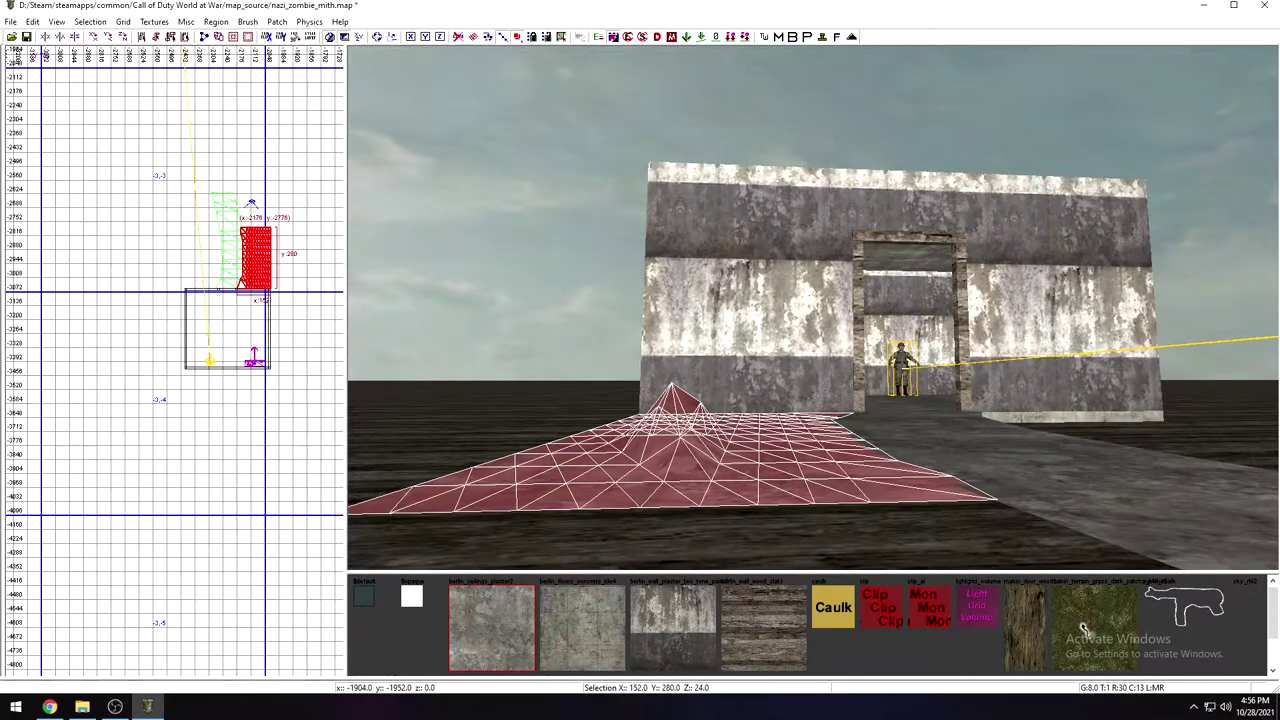
left_click(1084, 628)
key("Escape")
right_click_drag(960, 470, 912, 460)
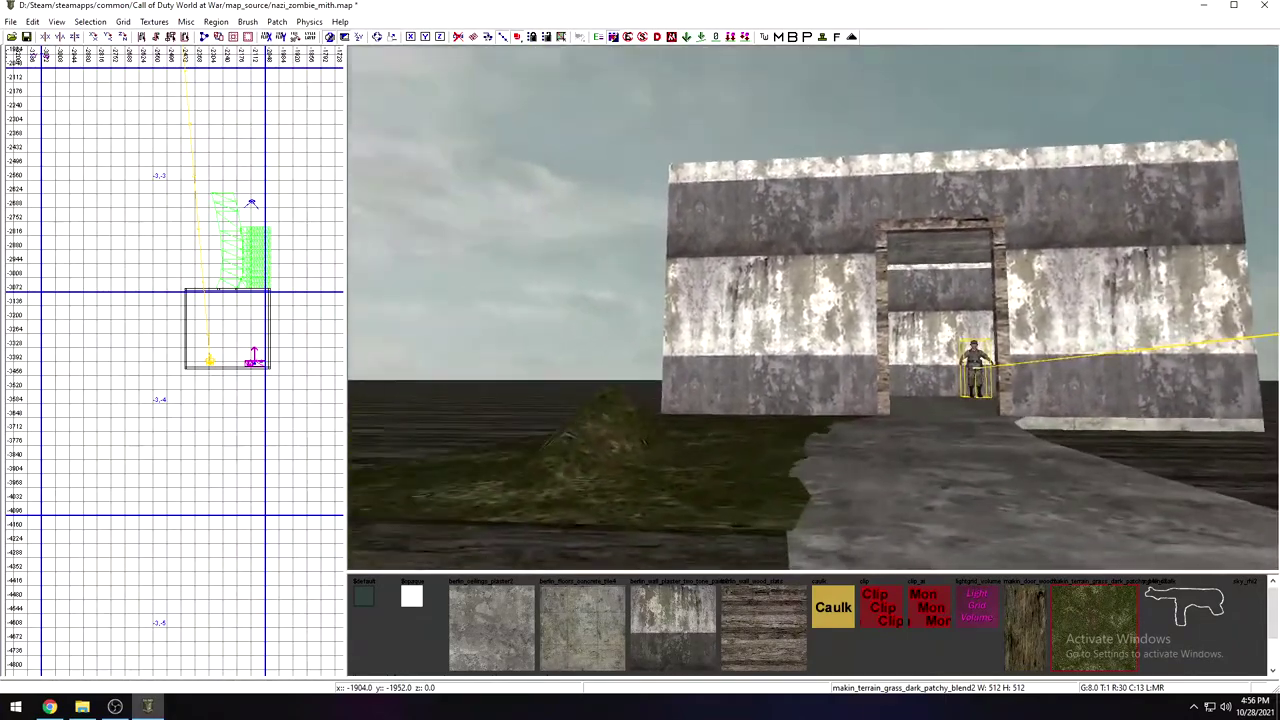
Step: Examine the grass terrain, the path and the doorway from outside and from inside the room
key("Down")
right_click_drag(985, 560, 935, 475)
key("Down")
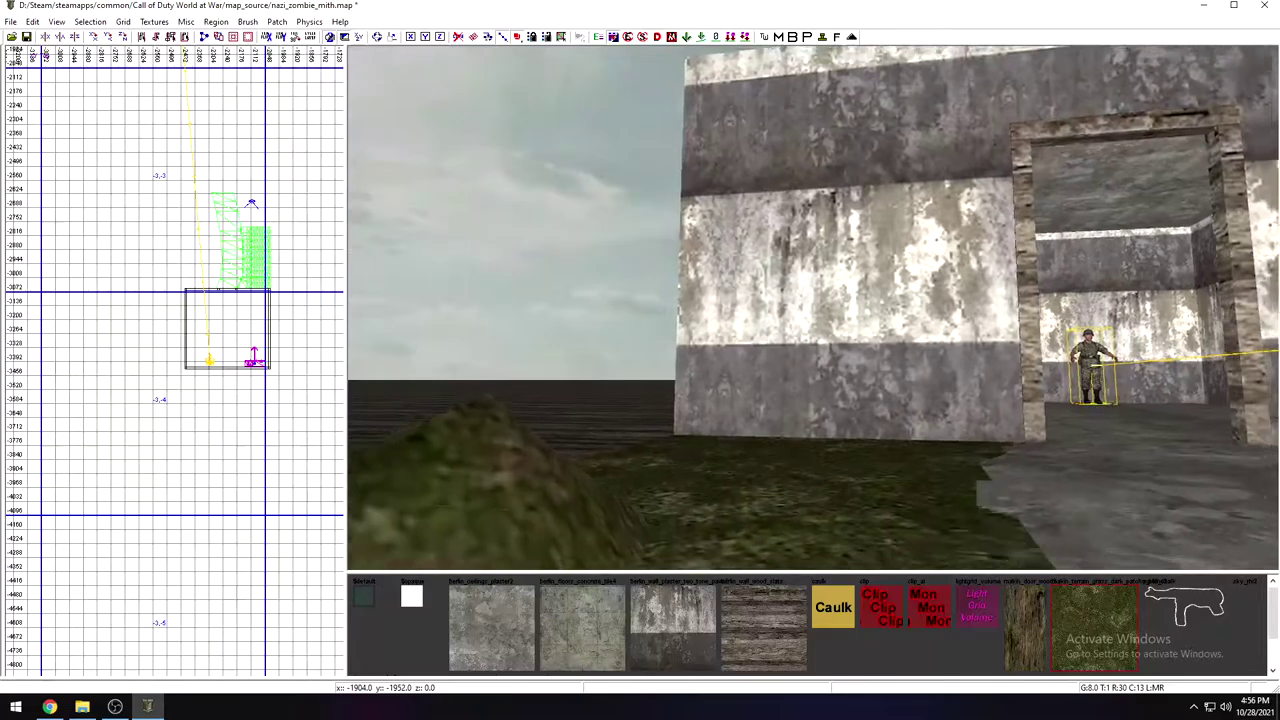
key("Right")
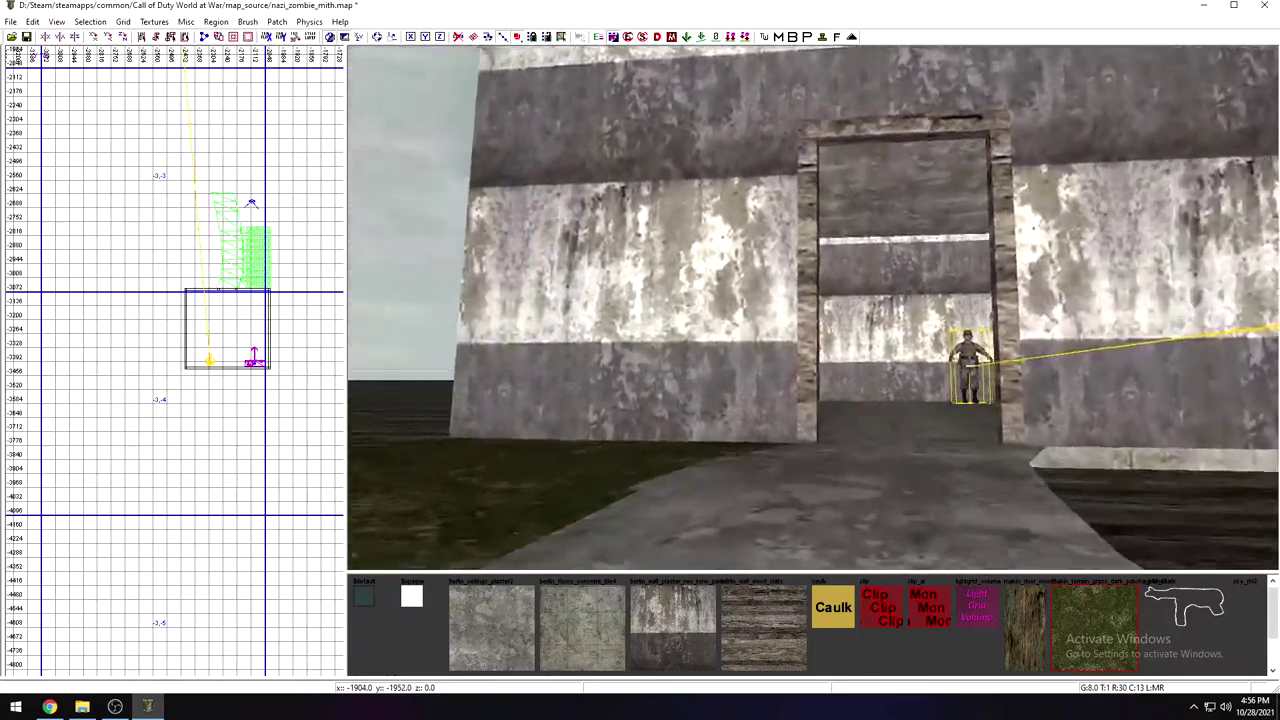
key("Down")
key("Left")
key("Left")
key("Up")
right_click_drag(687, 517, 986, 515)
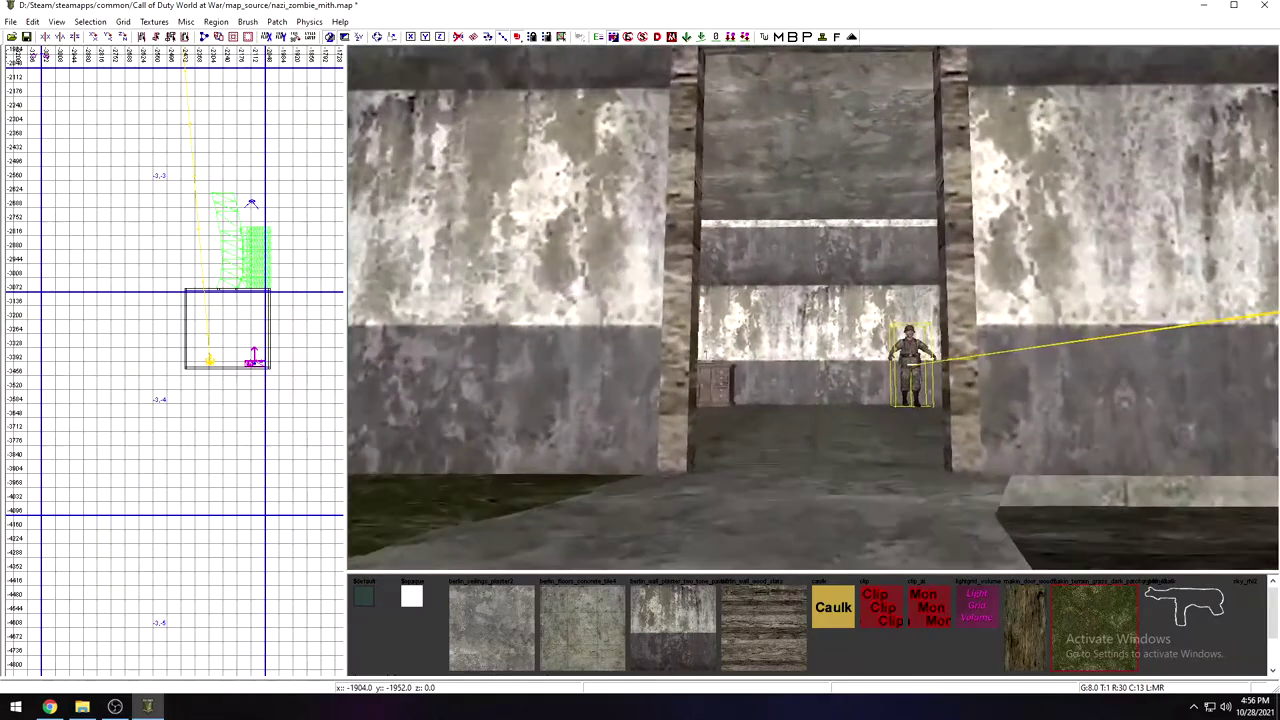
key("Up")
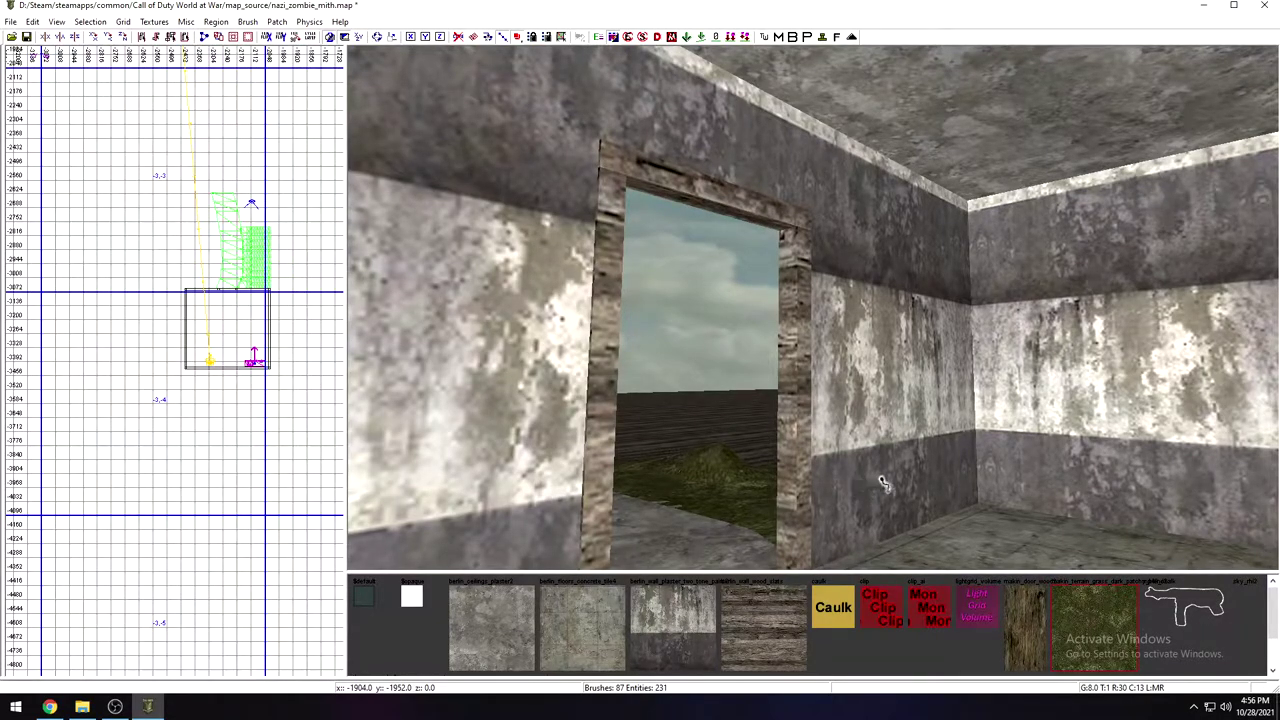
right_click_drag(694, 431, 840, 380)
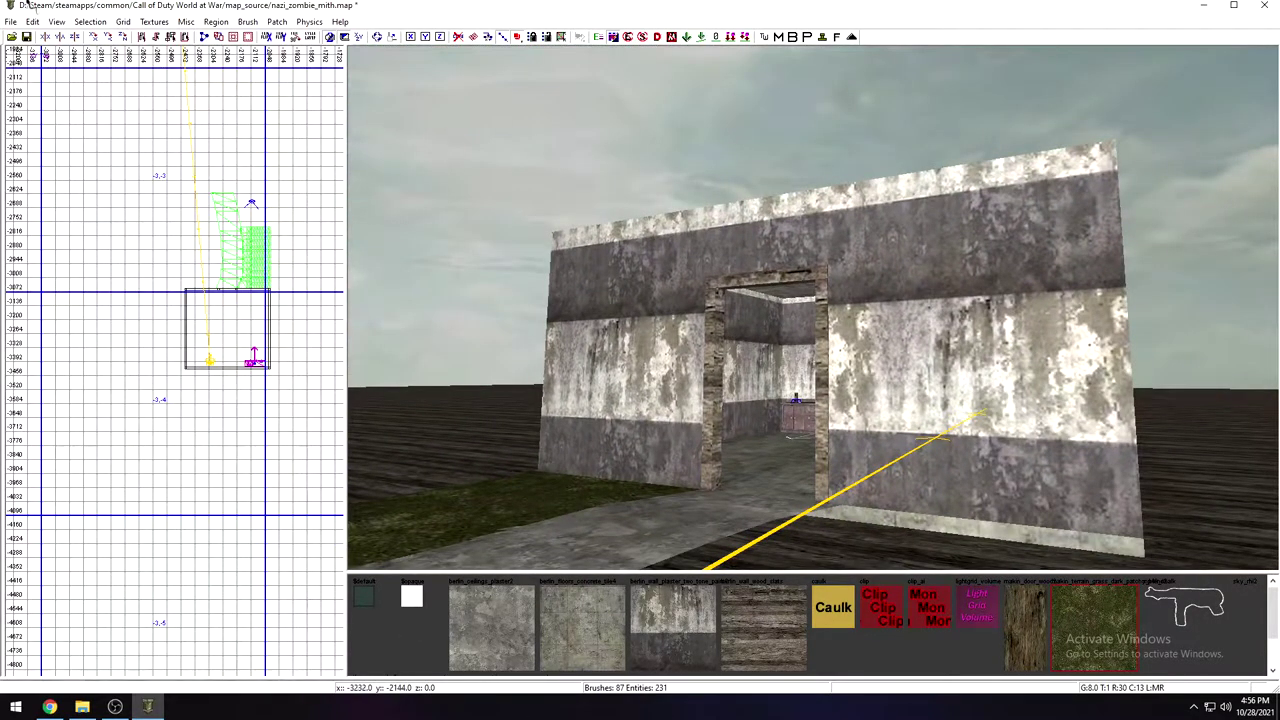
Step: List all available textures and browse through the full texture library
left_click(157, 24)
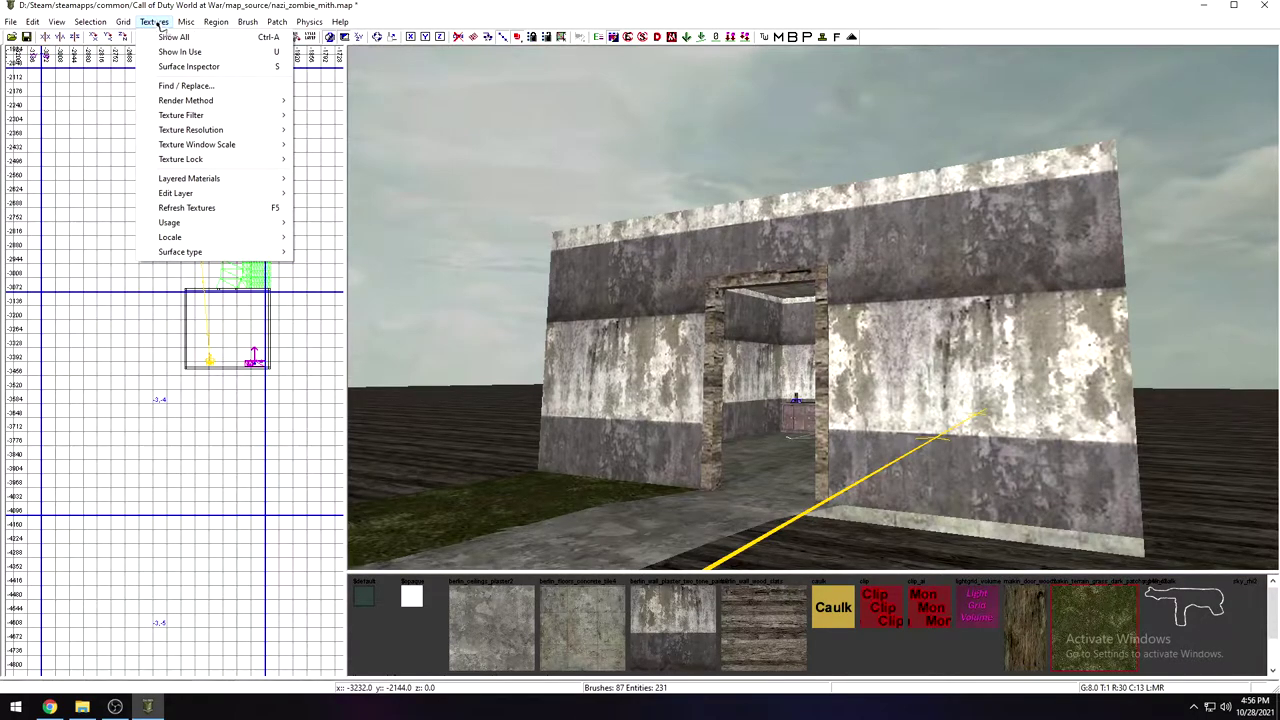
left_click(172, 37)
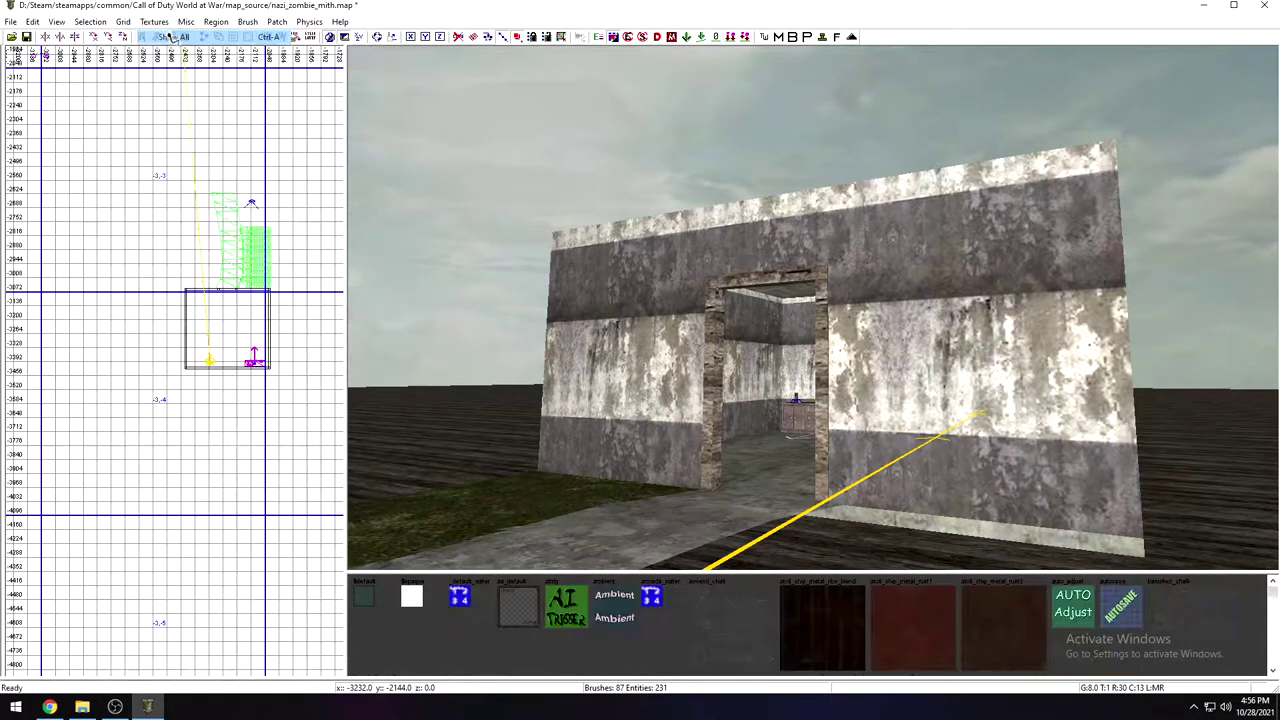
scroll(676, 632, "down", 10)
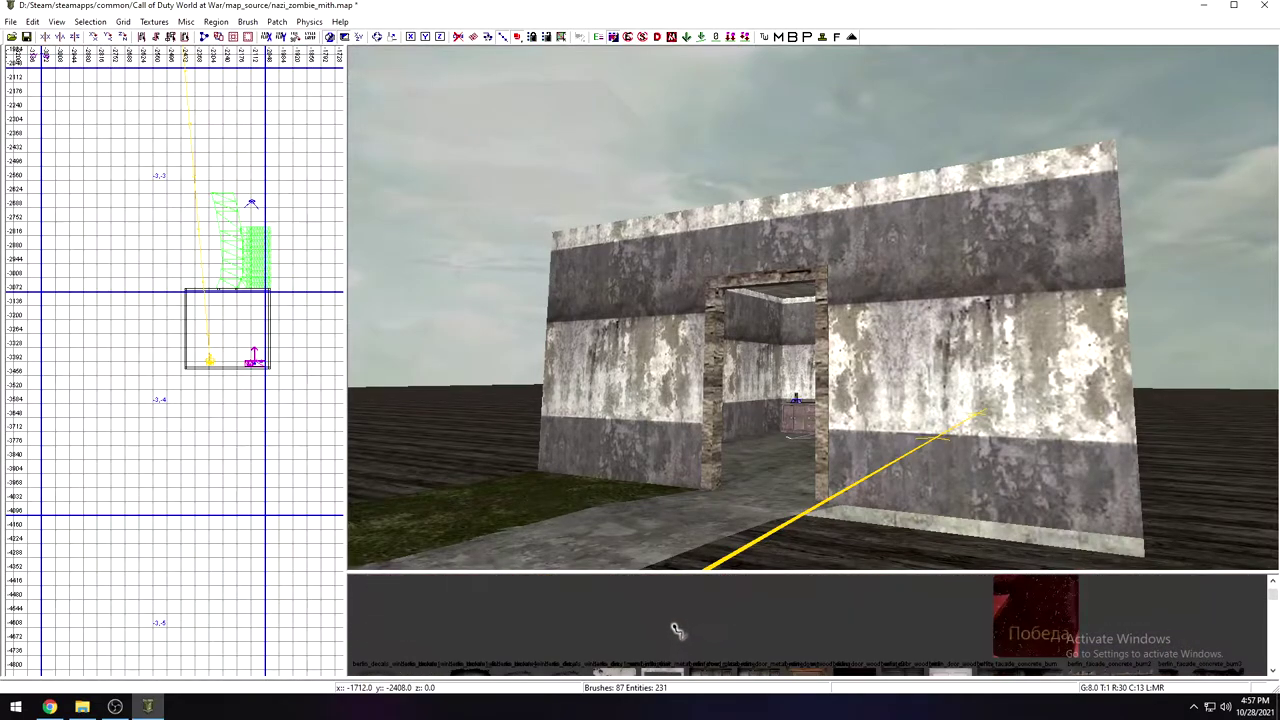
scroll(676, 655, "down", 8)
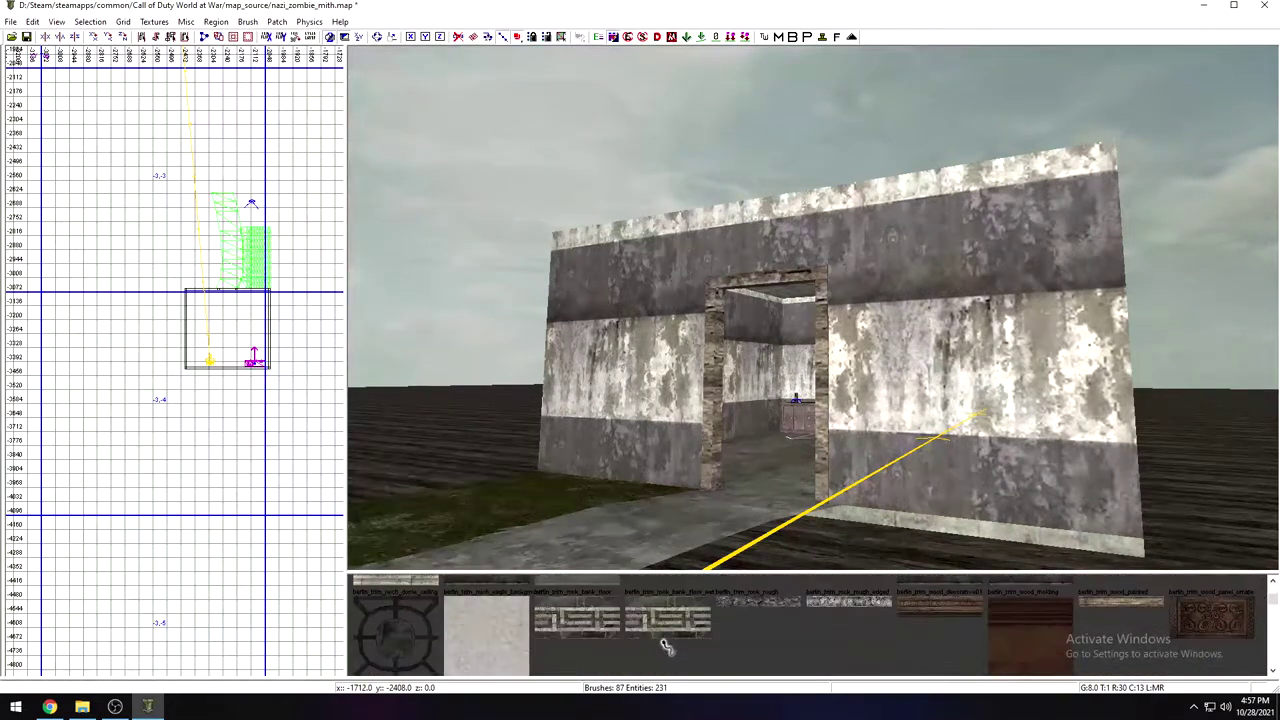
scroll(656, 645, "down", 10)
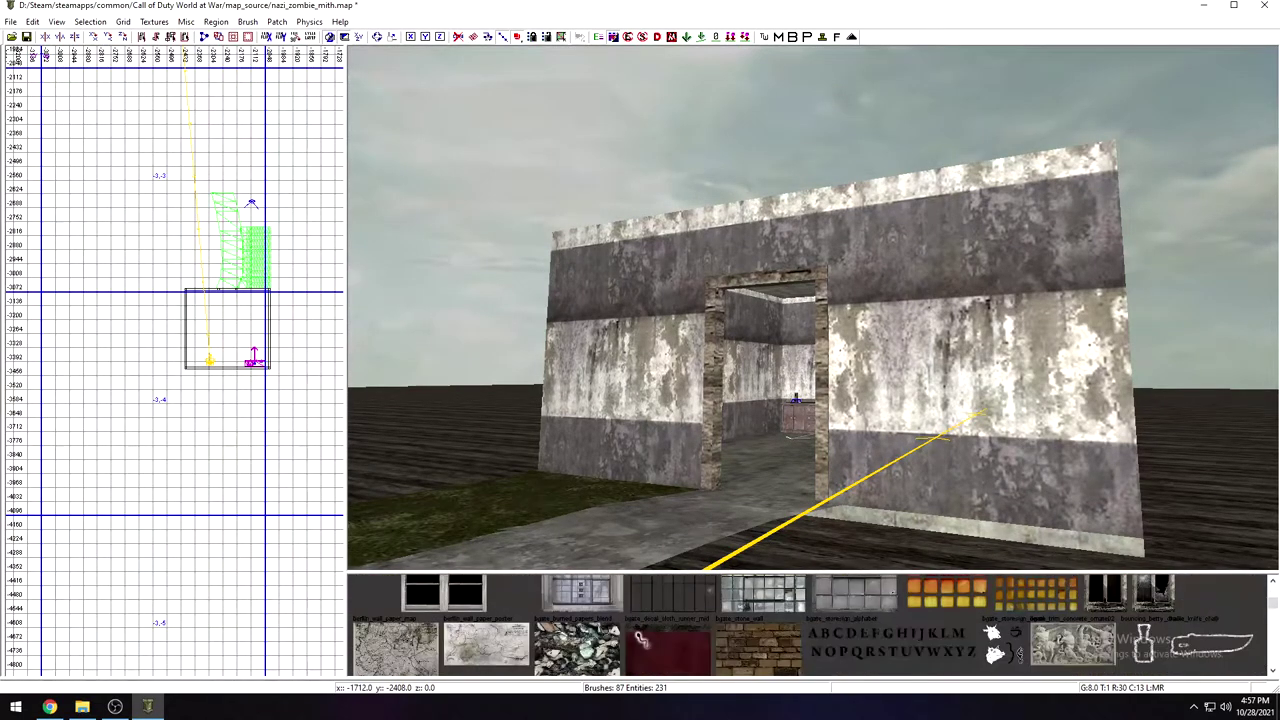
scroll(643, 634, "down", 10)
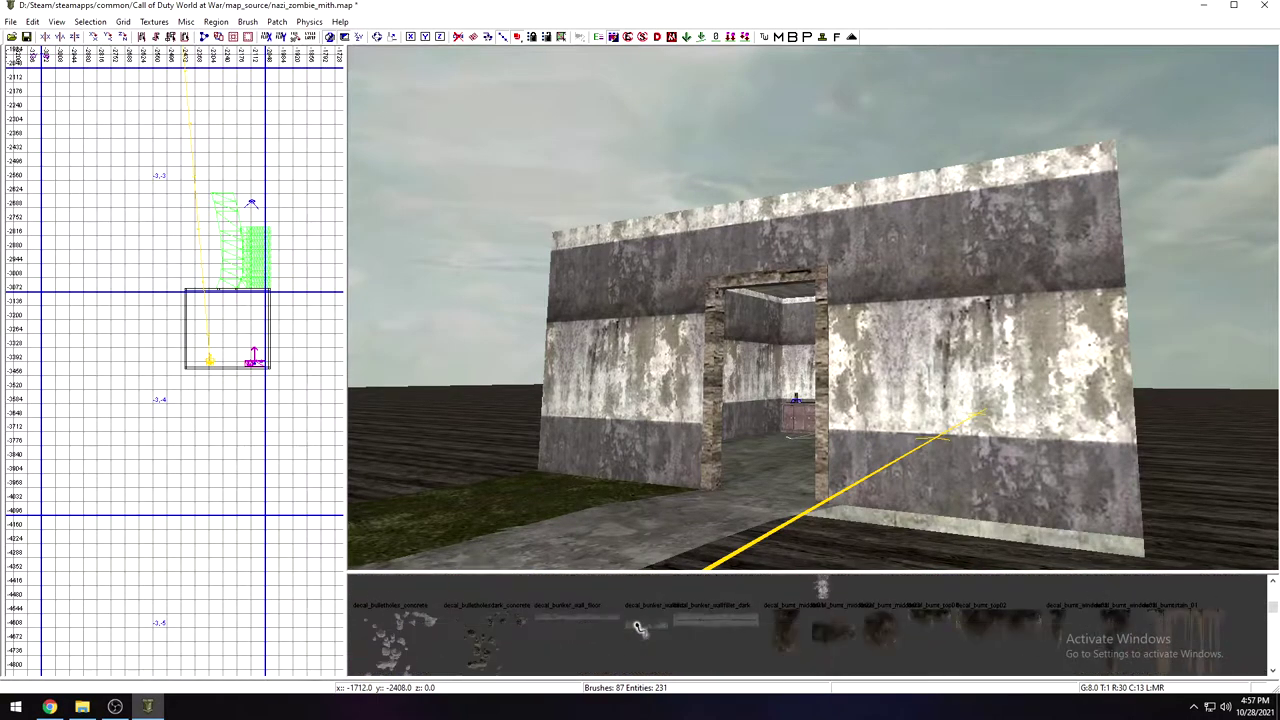
scroll(630, 622, "down", 10)
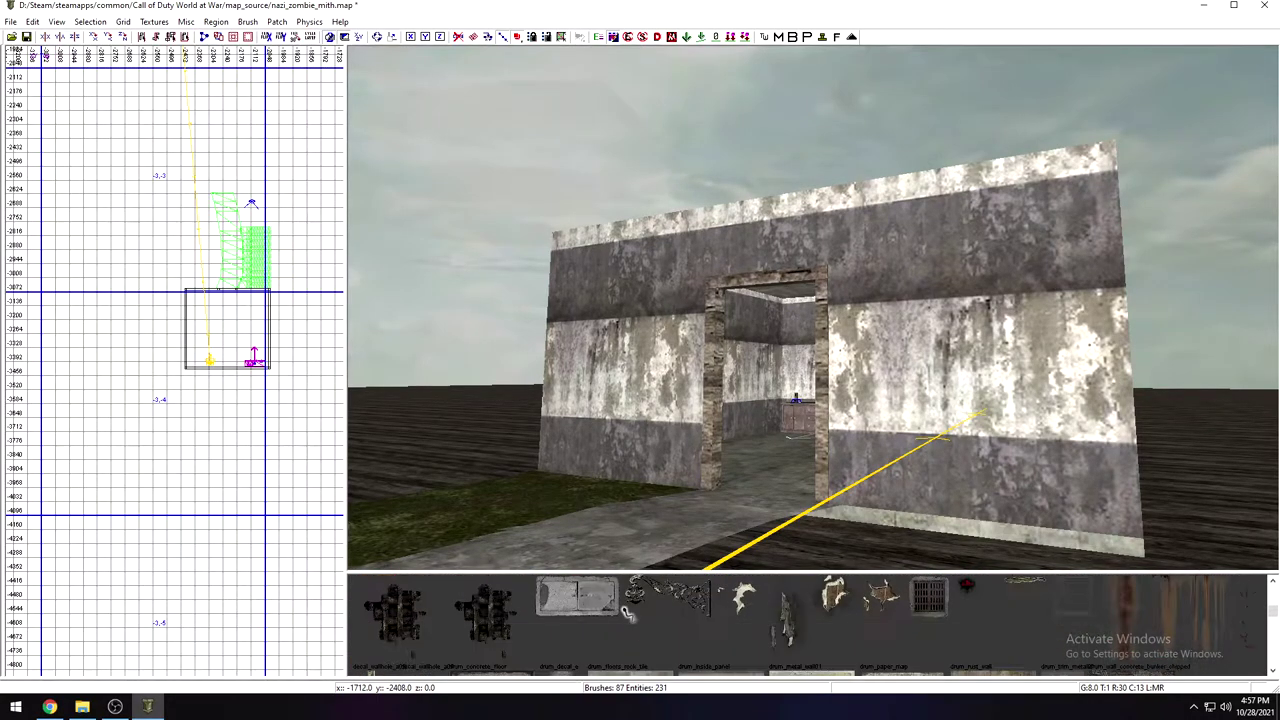
scroll(623, 616, "down", 10)
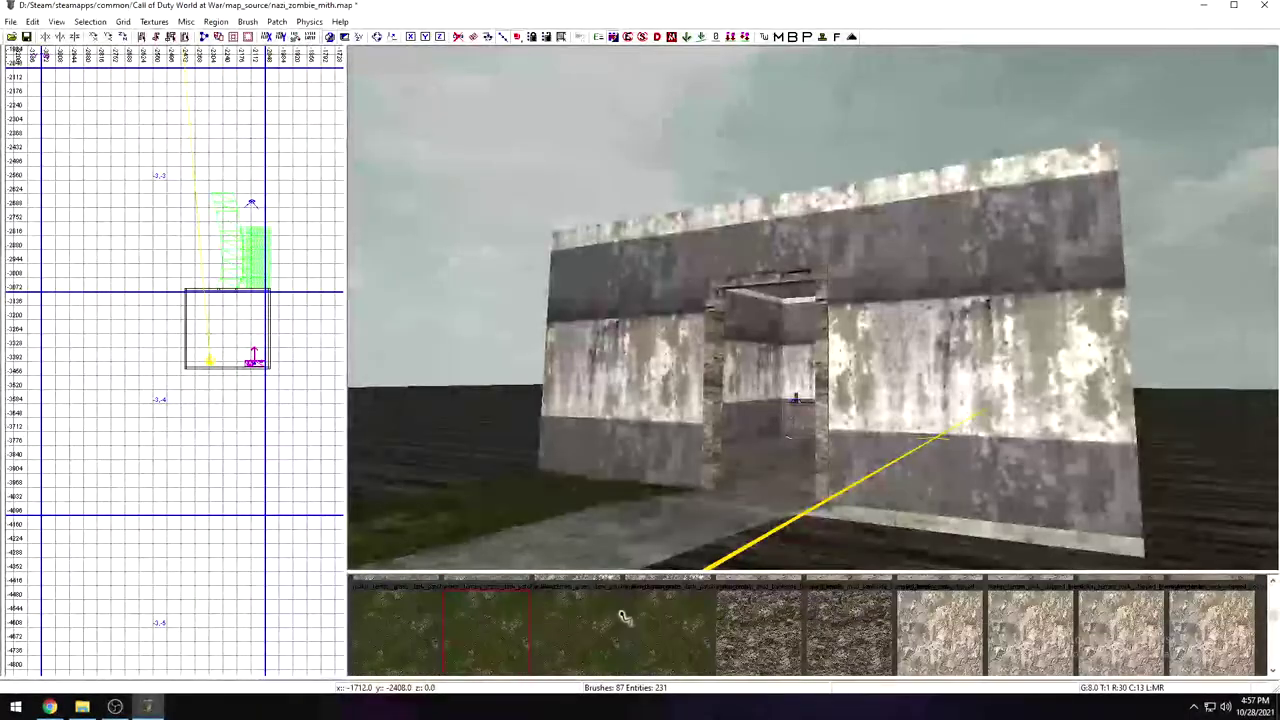
scroll(621, 616, "down", 10)
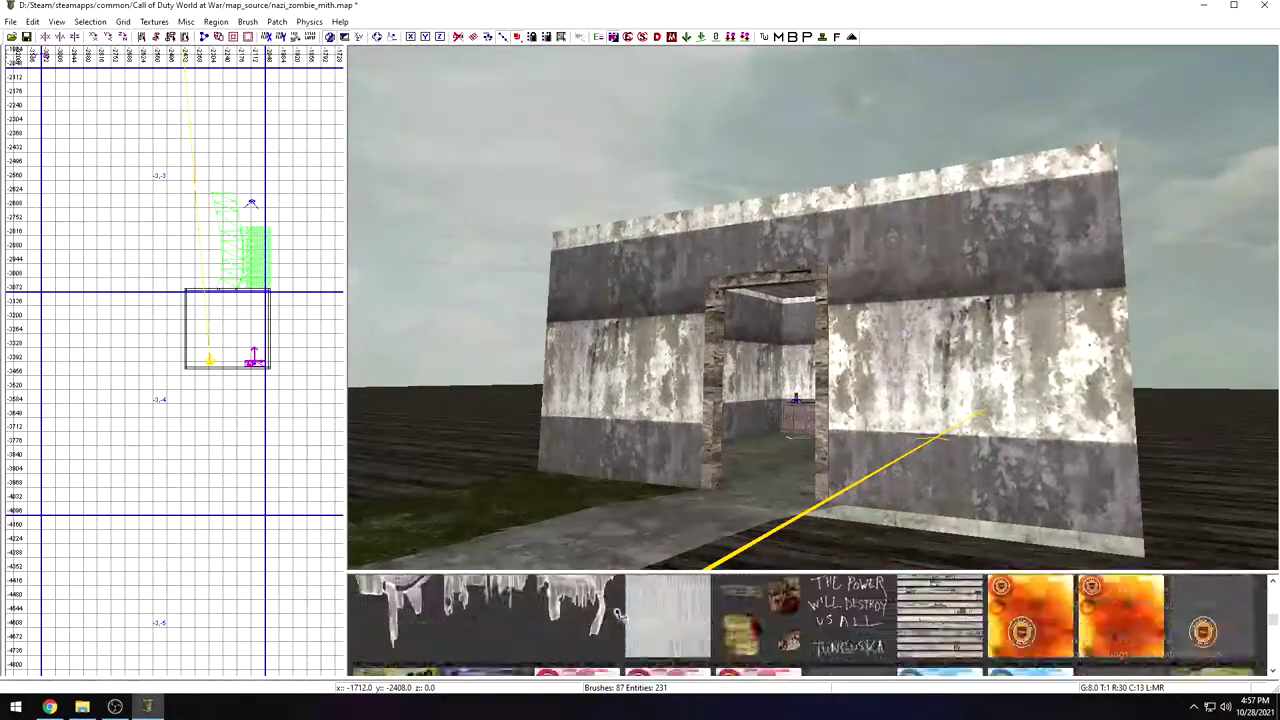
scroll(619, 616, "down", 3)
Step: Draw a 304 × 312 × 24 brush in the top view outside the room and move it beside the room
mouse_move(657, 477)
right_mouse_down()
mouse_move(600, 477)
mouse_move(665, 510)
mouse_move(657, 545)
mouse_move(658, 474)
right_mouse_up()
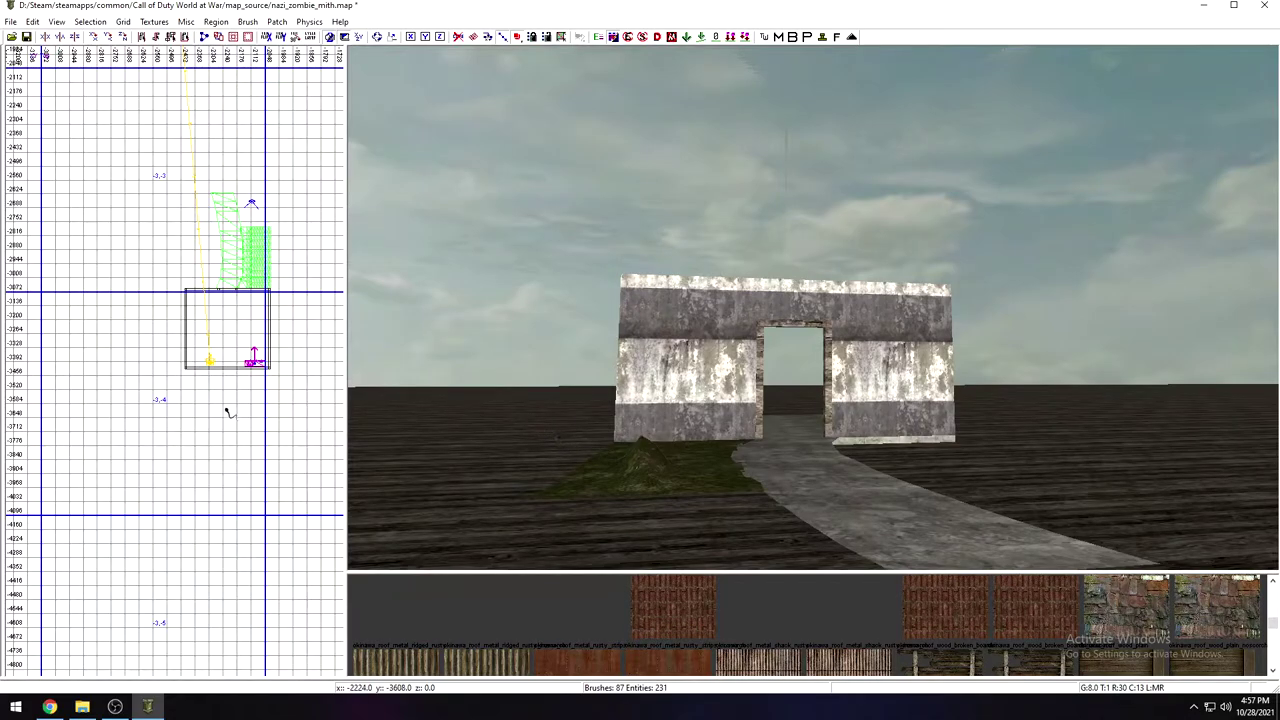
mouse_move(208, 386)
left_mouse_down()
mouse_move(276, 437)
mouse_move(275, 457)
left_mouse_up()
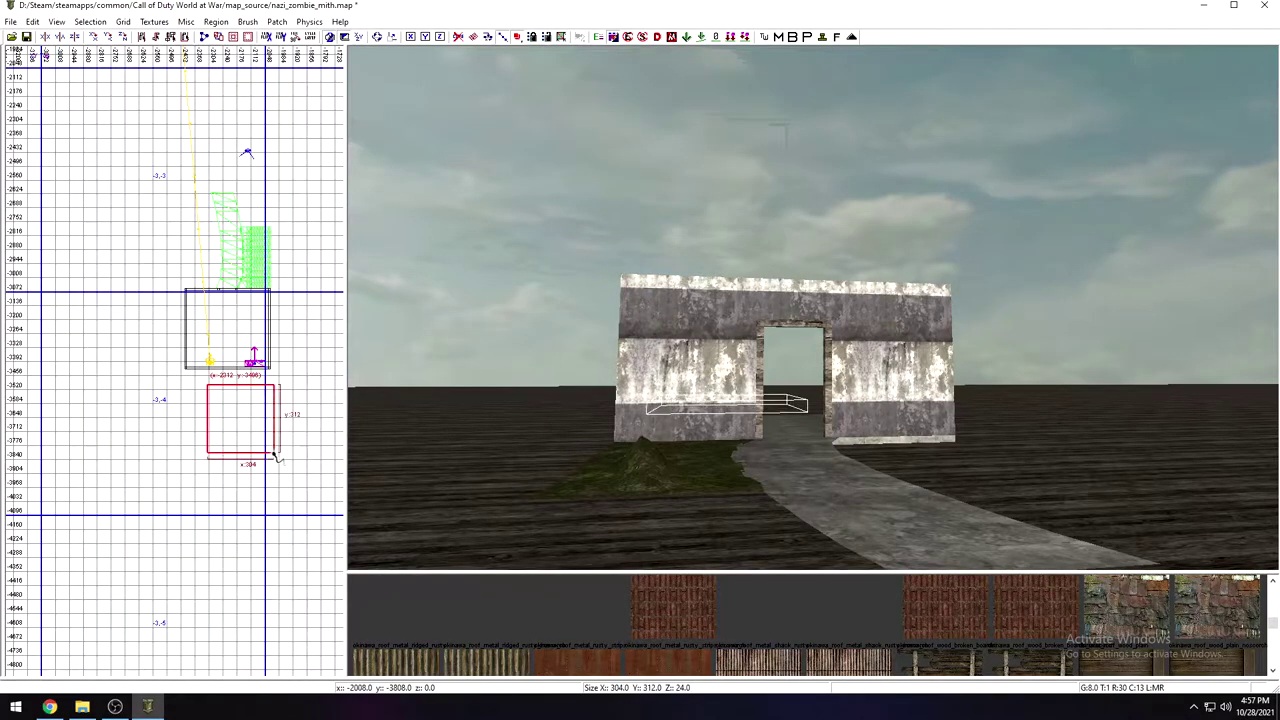
mouse_move(678, 430)
right_mouse_down()
mouse_move(680, 345)
mouse_move(725, 345)
mouse_move(760, 400)
mouse_move(668, 423)
right_mouse_up()
left_click_drag(601, 447, 871, 450)
mouse_move(871, 450)
right_mouse_down()
mouse_move(915, 360)
mouse_move(848, 436)
mouse_move(869, 451)
right_mouse_up()
left_click_drag(996, 543, 687, 512)
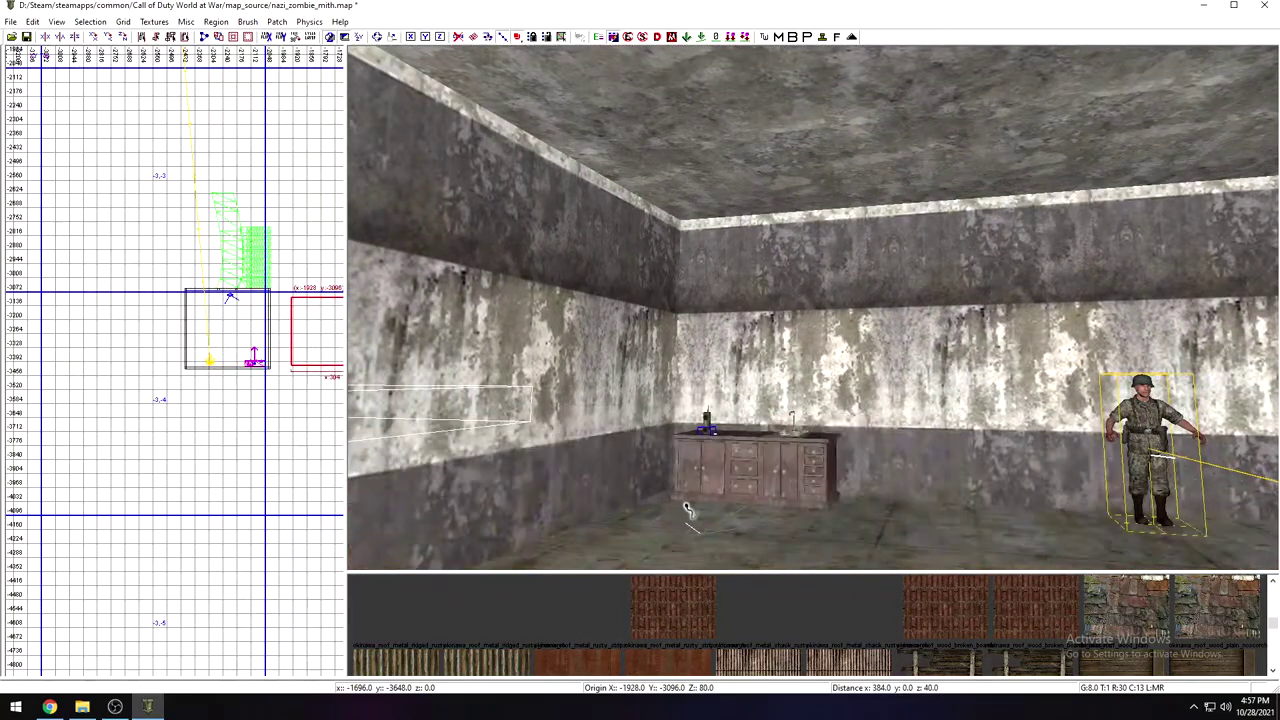
Step: Clear the brush selection, select the sink cabinet inside the room to inspect it, and deselect it again
mouse_move(694, 517)
right_mouse_down()
mouse_move(698, 465)
mouse_move(693, 512)
mouse_move(674, 456)
mouse_move(652, 494)
right_mouse_up()
key("Escape")
left_click(680, 474, "shift")
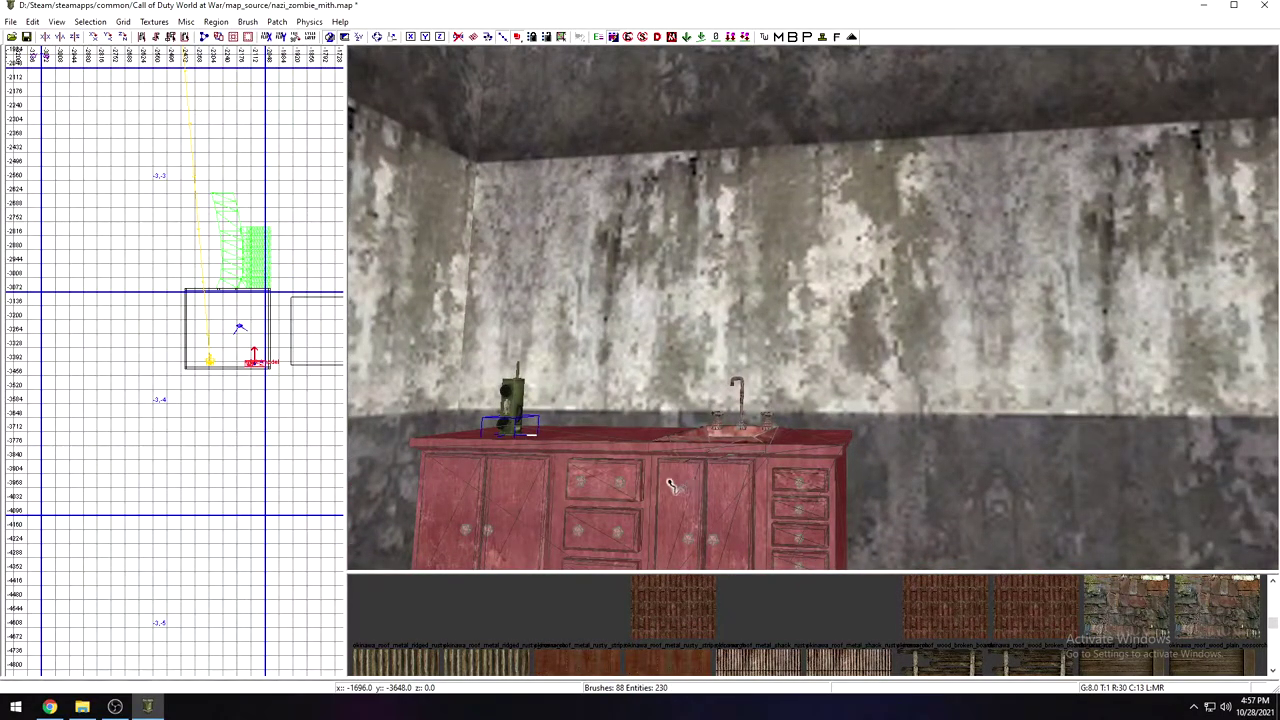
key("Escape")
right_click_drag(743, 471, 750, 508)
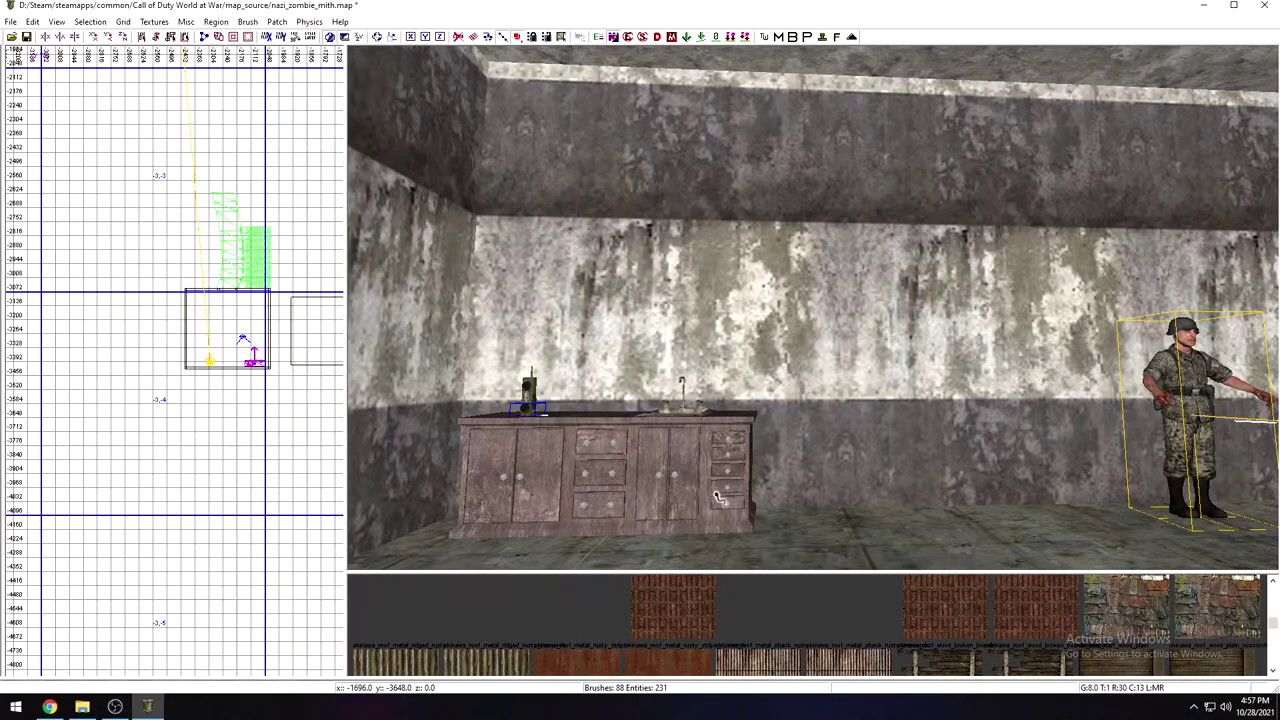
right_click_drag(749, 473, 722, 462)
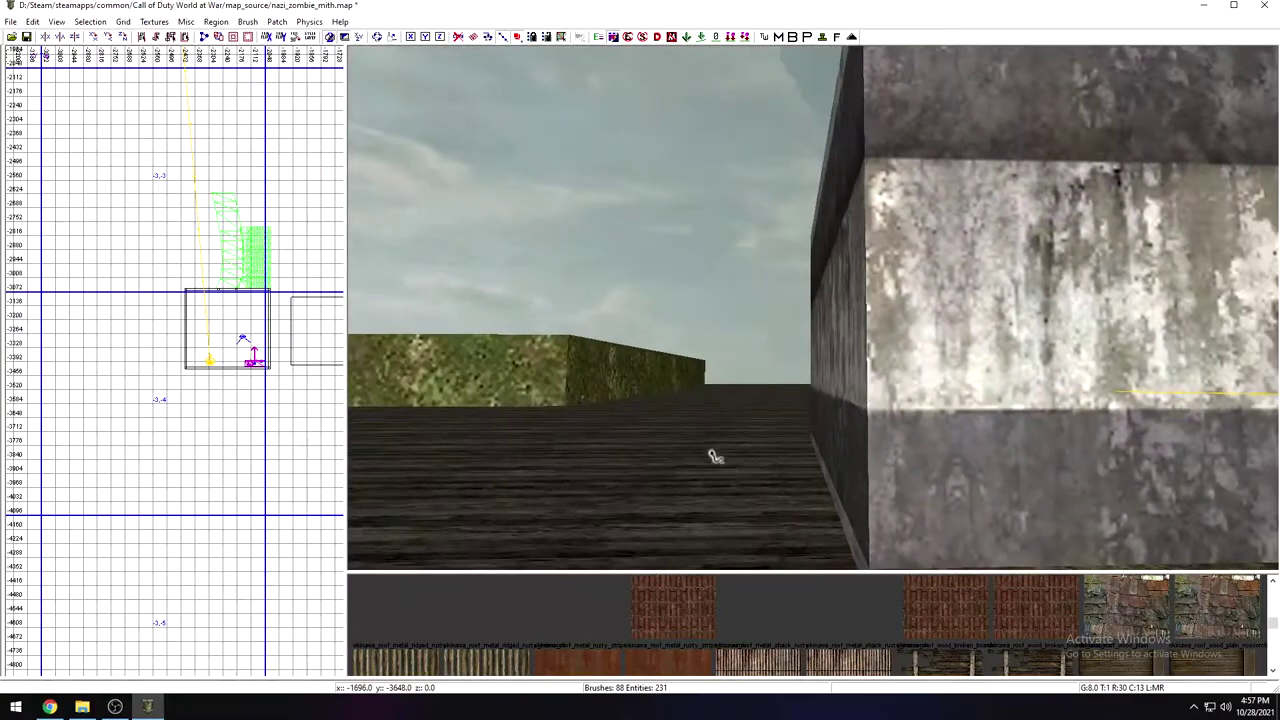
Step: Select the grass-textured brush beside the room, move it inside near the sink cabinet and reduce its Y size to 80
left_click(522, 384, "shift")
mouse_move(522, 384)
left_mouse_down()
mouse_move(786, 422)
mouse_move(818, 414)
left_mouse_up()
right_click_drag(818, 414, 818, 413)
left_click_drag(526, 445, 652, 455)
right_click_drag(652, 455, 656, 453)
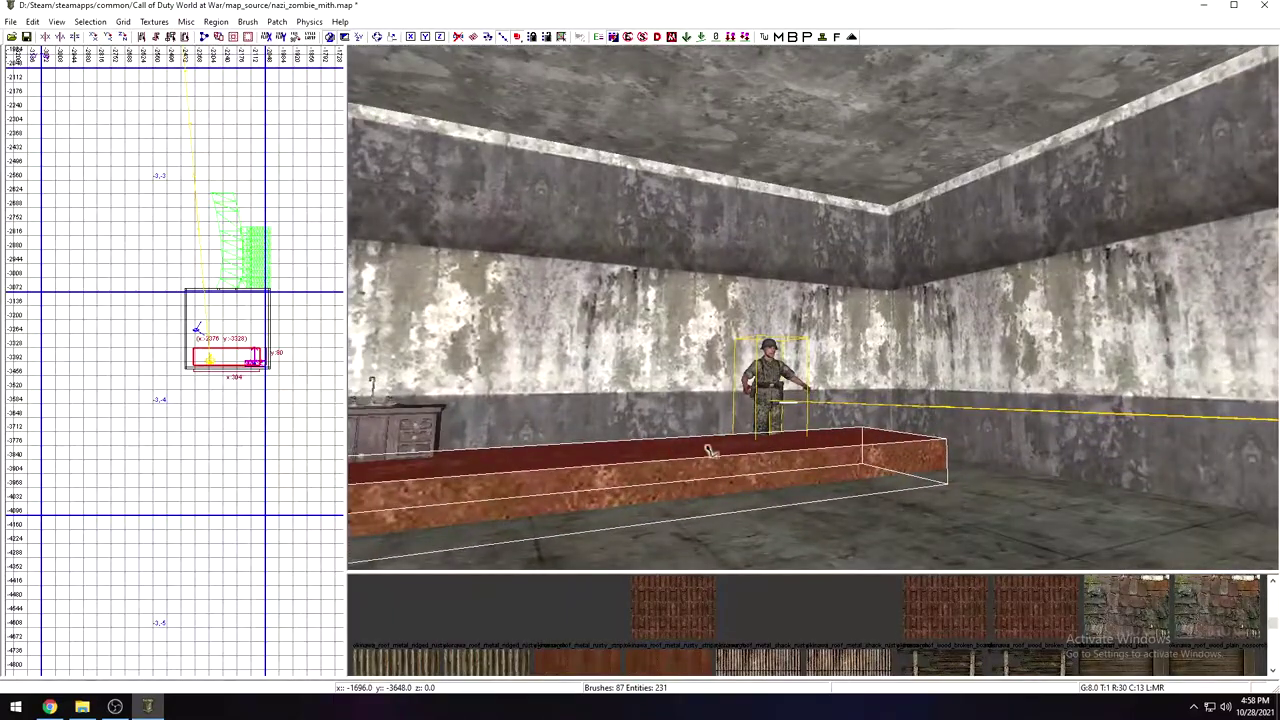
Step: Shorten the brush to 64 units in X and shift it toward the sink cabinet
left_click_drag(708, 451, 884, 455)
right_click_drag(884, 455, 888, 454)
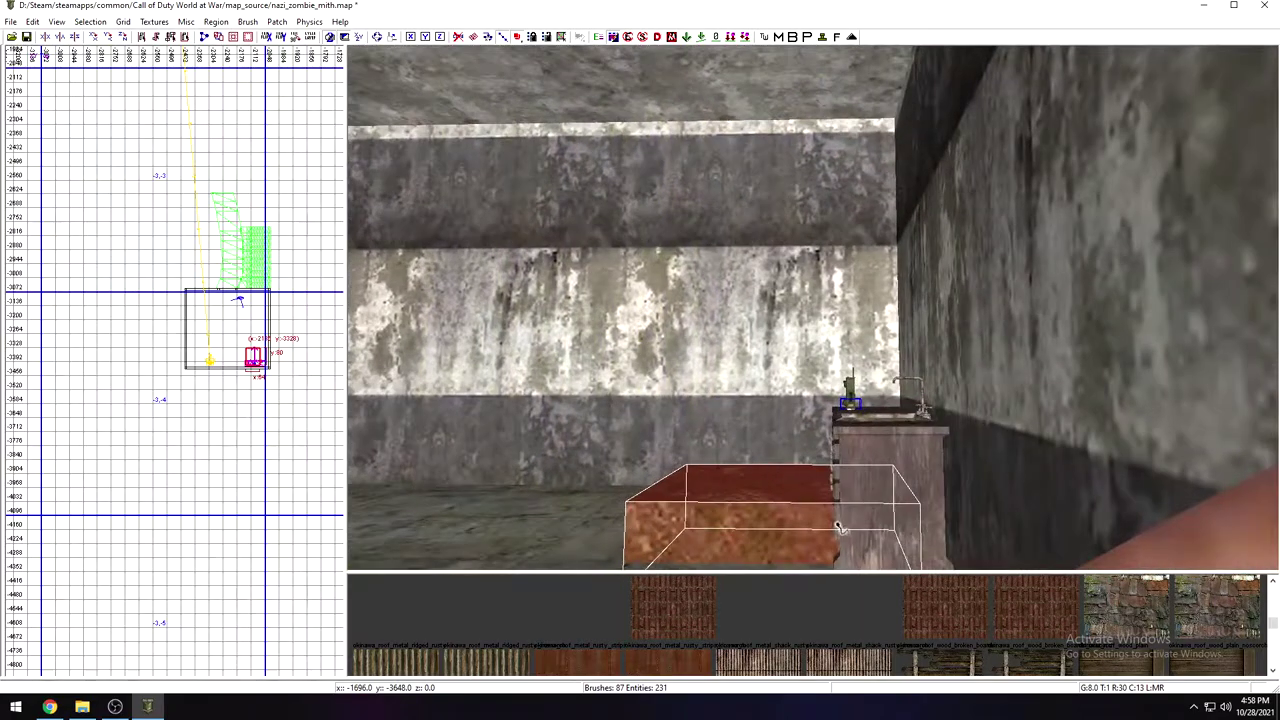
left_click_drag(840, 528, 850, 528)
right_click_drag(850, 528, 848, 528)
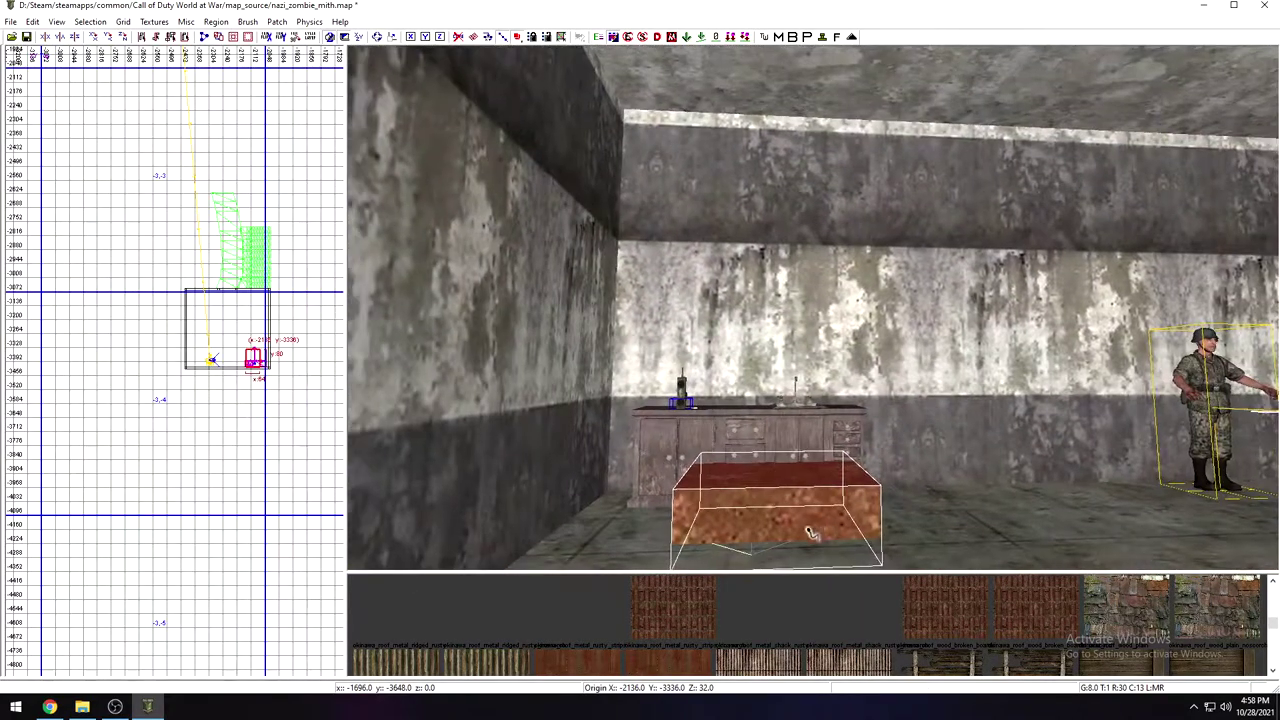
Step: Raise the brush to the cabinet's countertop height and fit it around the cabinet at 96 × 32 units
left_click_drag(770, 425, 627, 435)
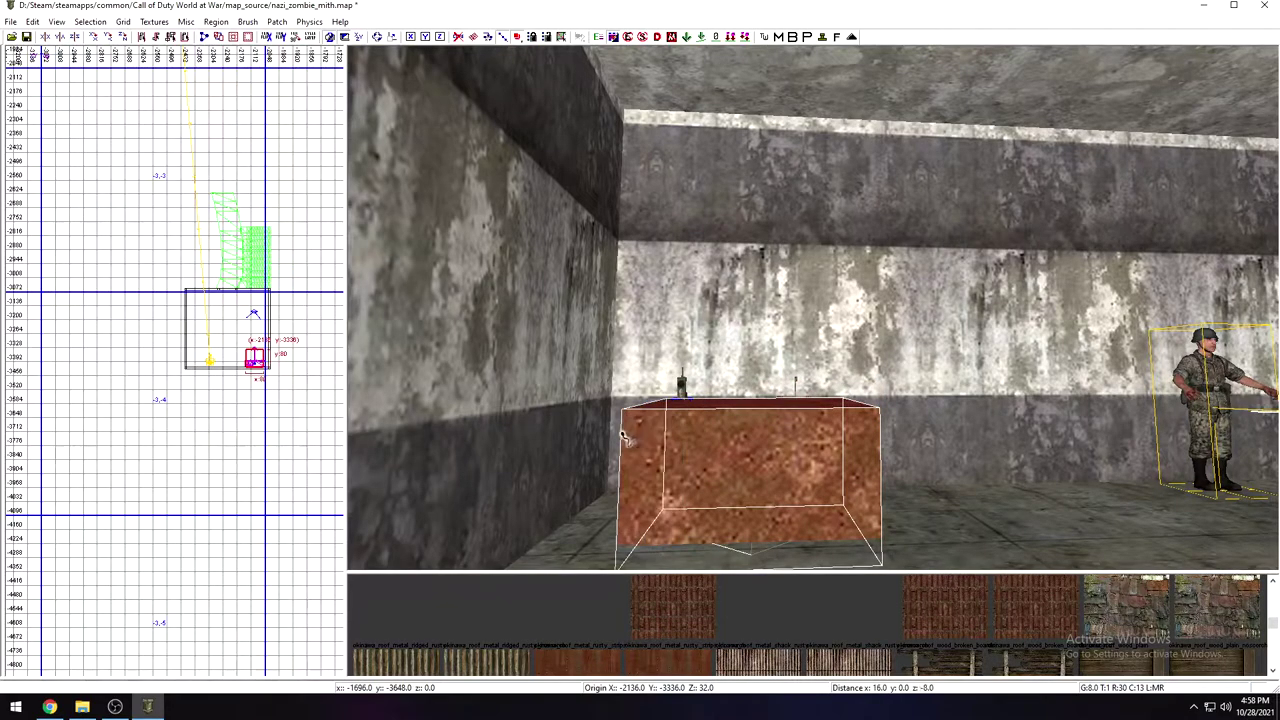
right_click_drag(622, 438, 572, 438)
right_click_drag(831, 424, 826, 423)
left_click_drag(613, 451, 644, 461)
right_click(645, 465)
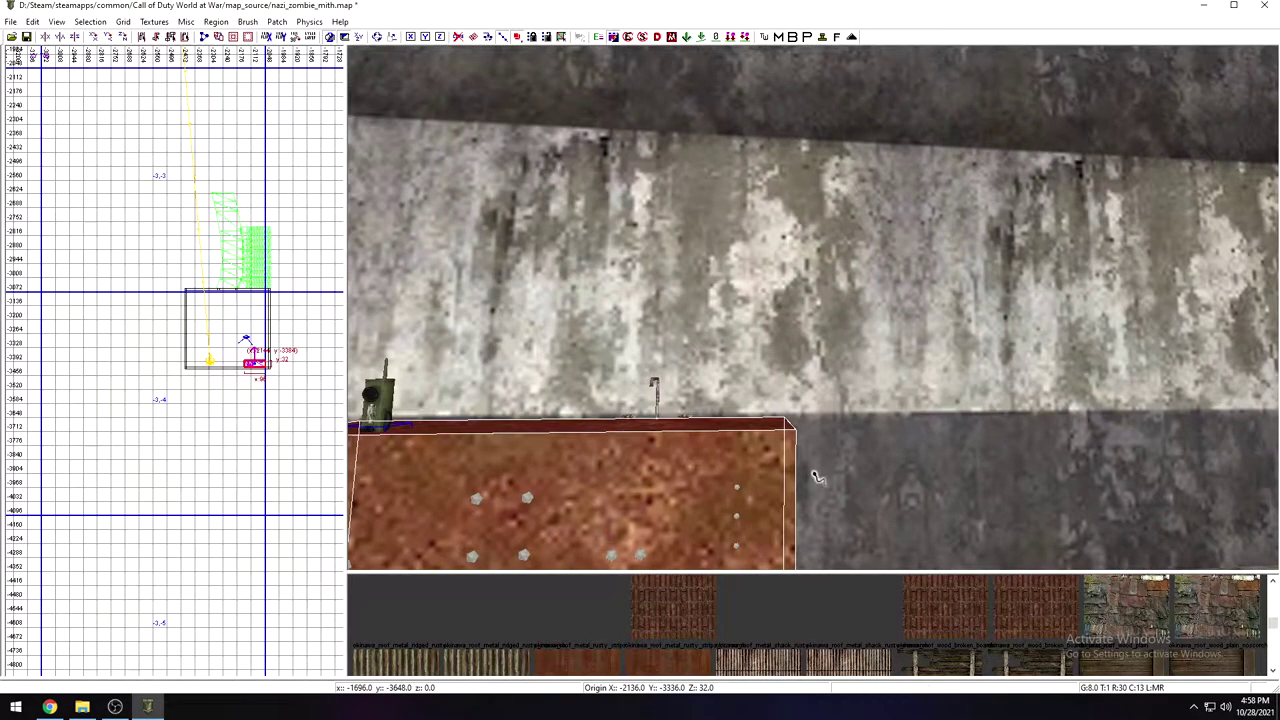
right_click(818, 480)
right_click_drag(818, 480, 810, 480)
Step: Search the full texture library for a clip texture for the selected brush
scroll(770, 625, "down", 20)
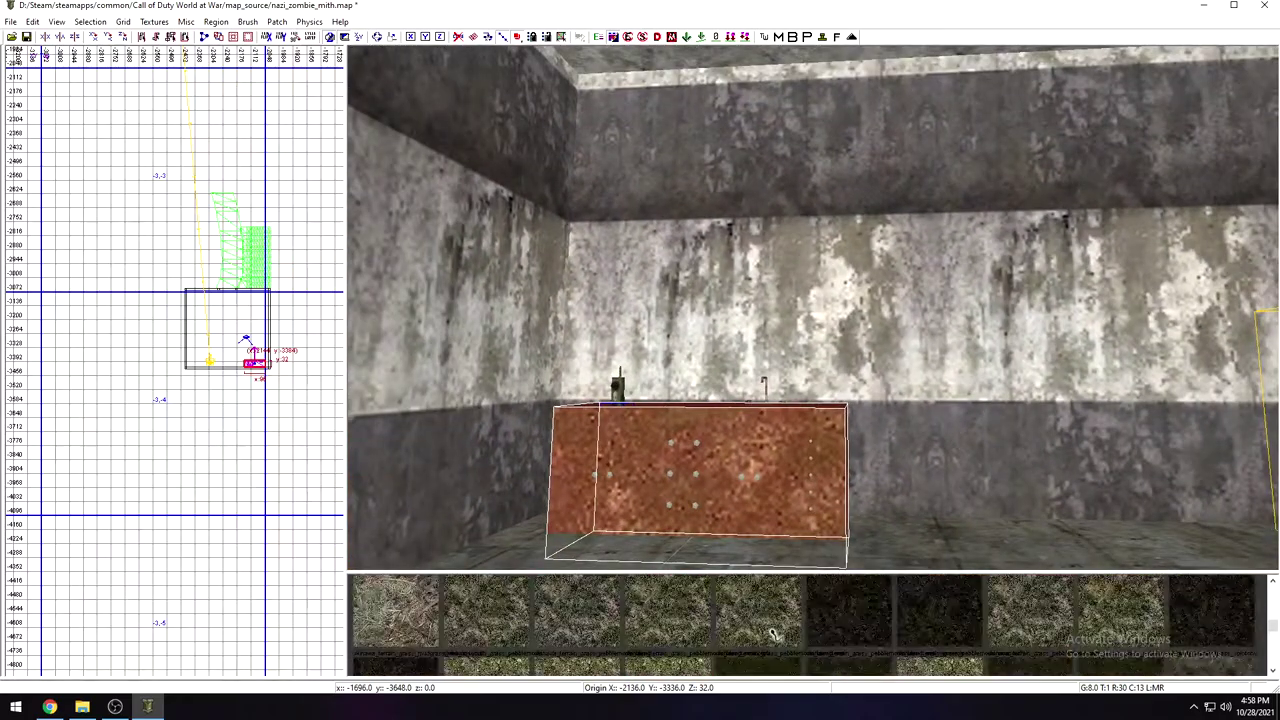
scroll(790, 650, "down", 5)
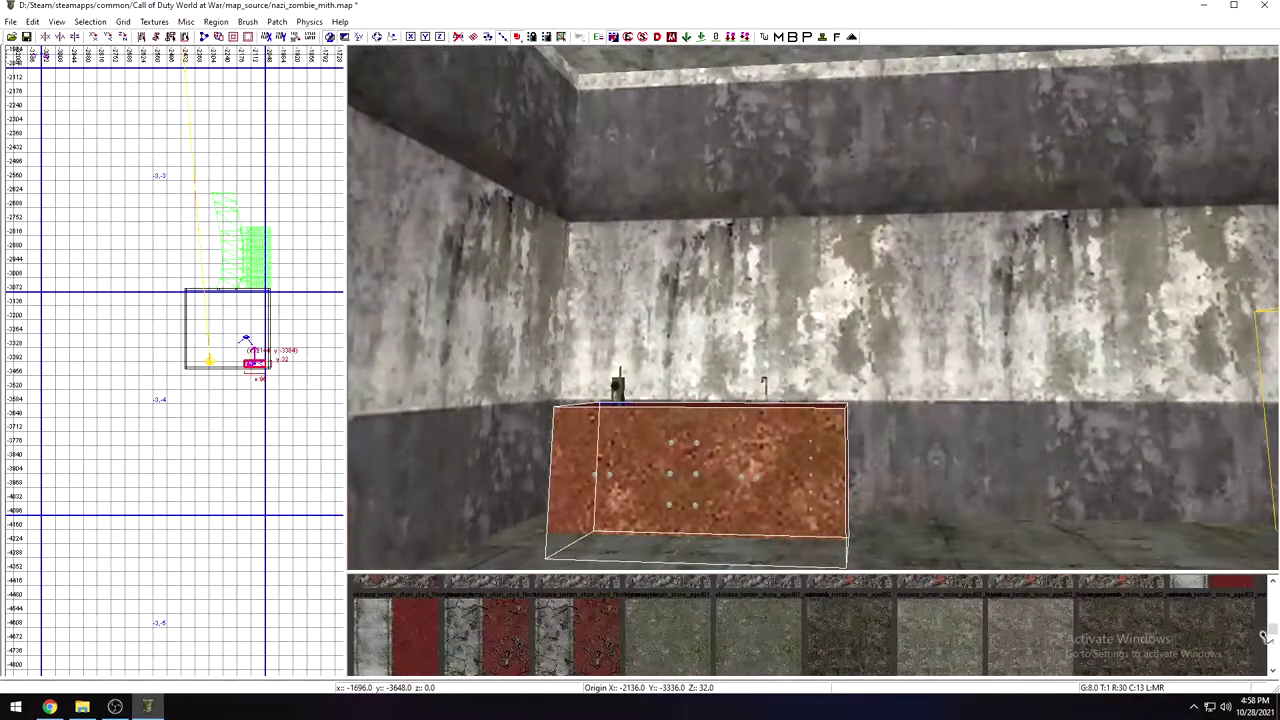
left_click_drag(1273, 631, 1273, 660)
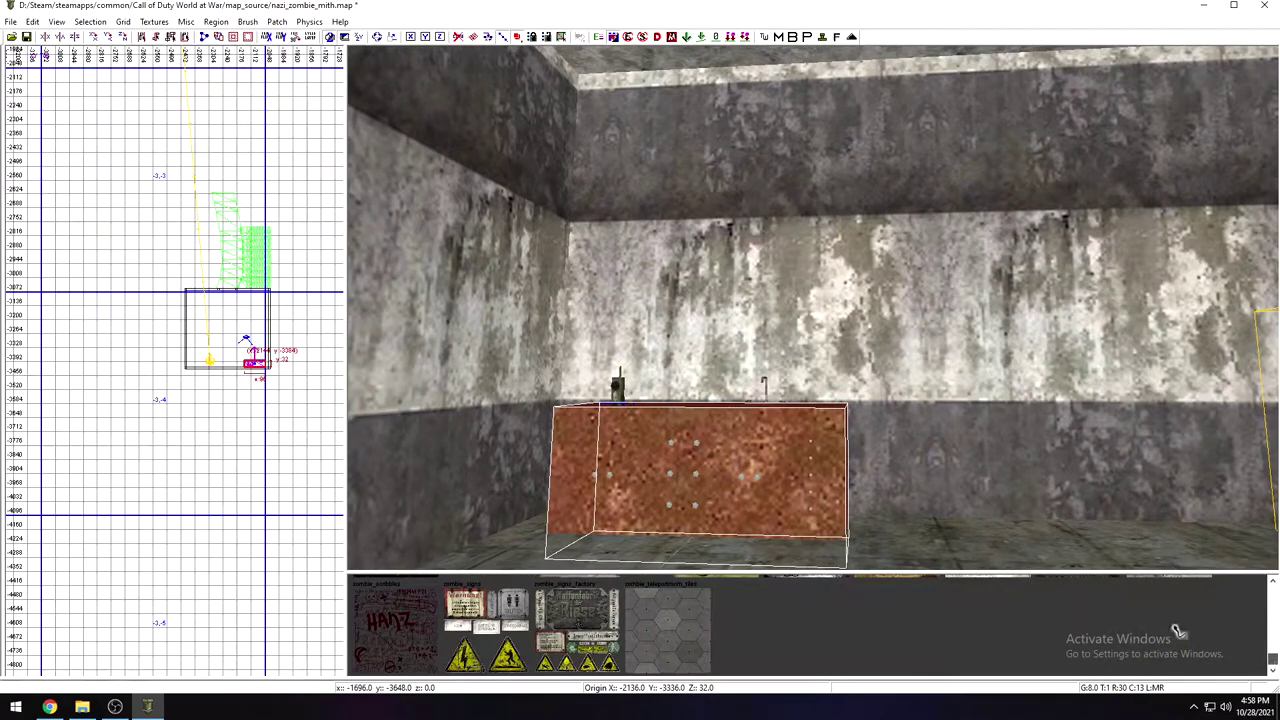
scroll(828, 637, "up", 10)
scroll(828, 637, "up", 10)
scroll(831, 638, "up", 3)
scroll(828, 637, "up", 3)
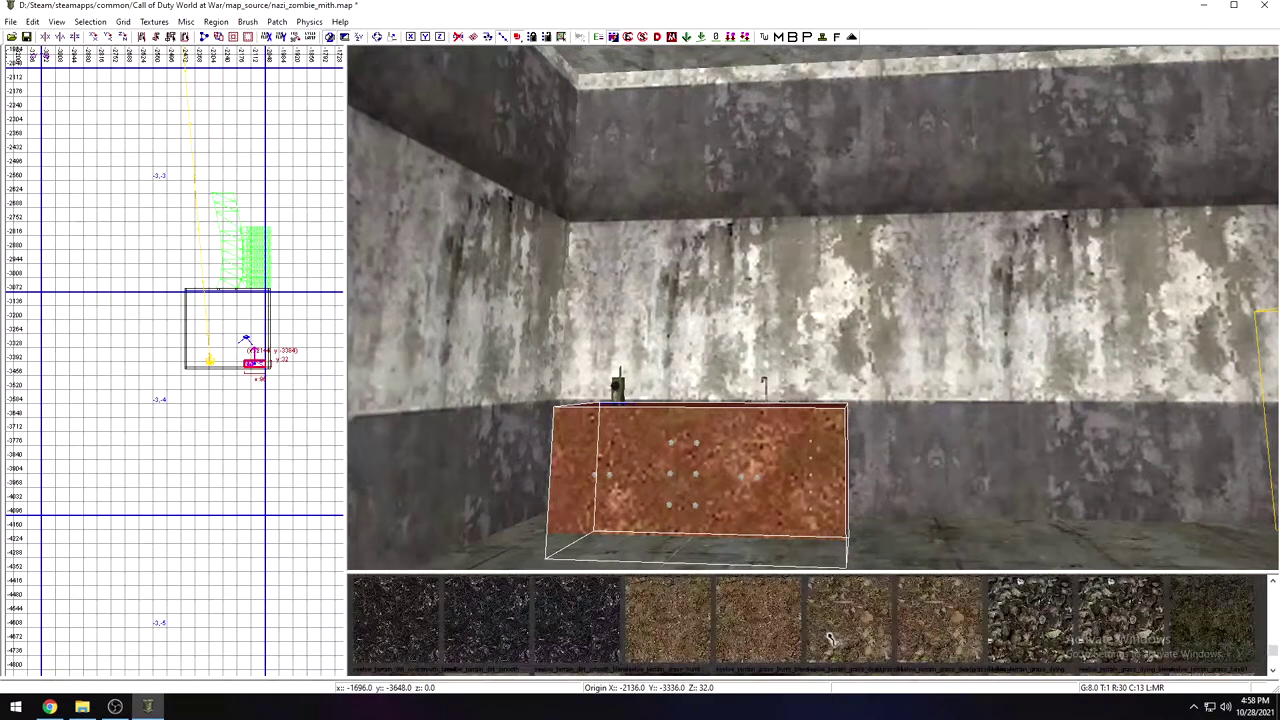
scroll(830, 637, "up", 10)
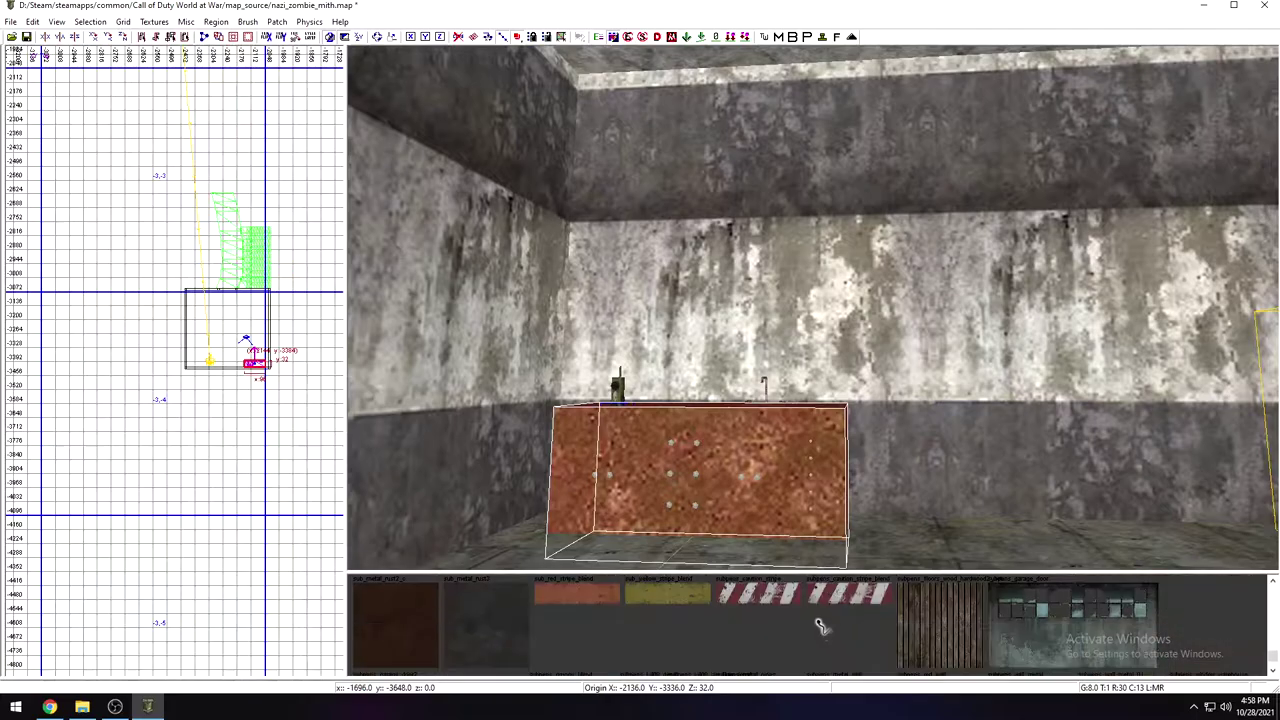
Step: Enlarge the texture browser and continue searching the library for the clip texture
left_click_drag(783, 570, 814, 343)
scroll(770, 505, "down", 15)
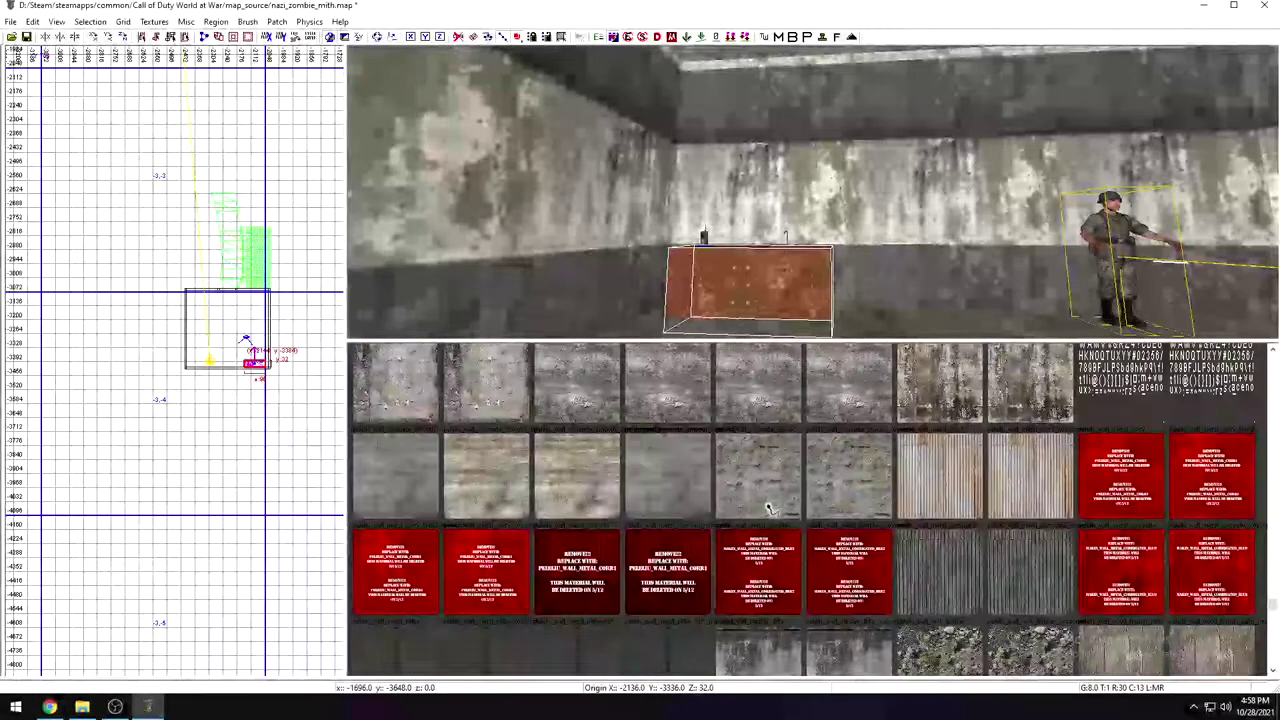
scroll(769, 509, "down", 12)
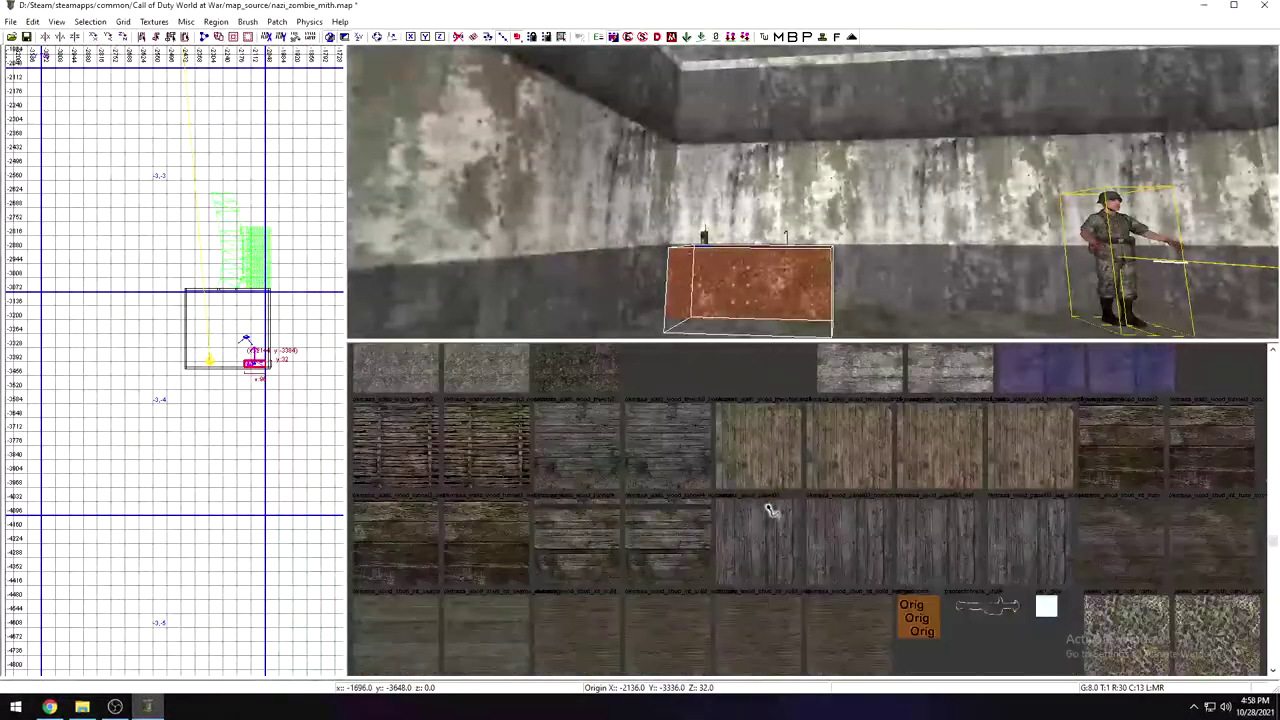
scroll(760, 515, "down", 15)
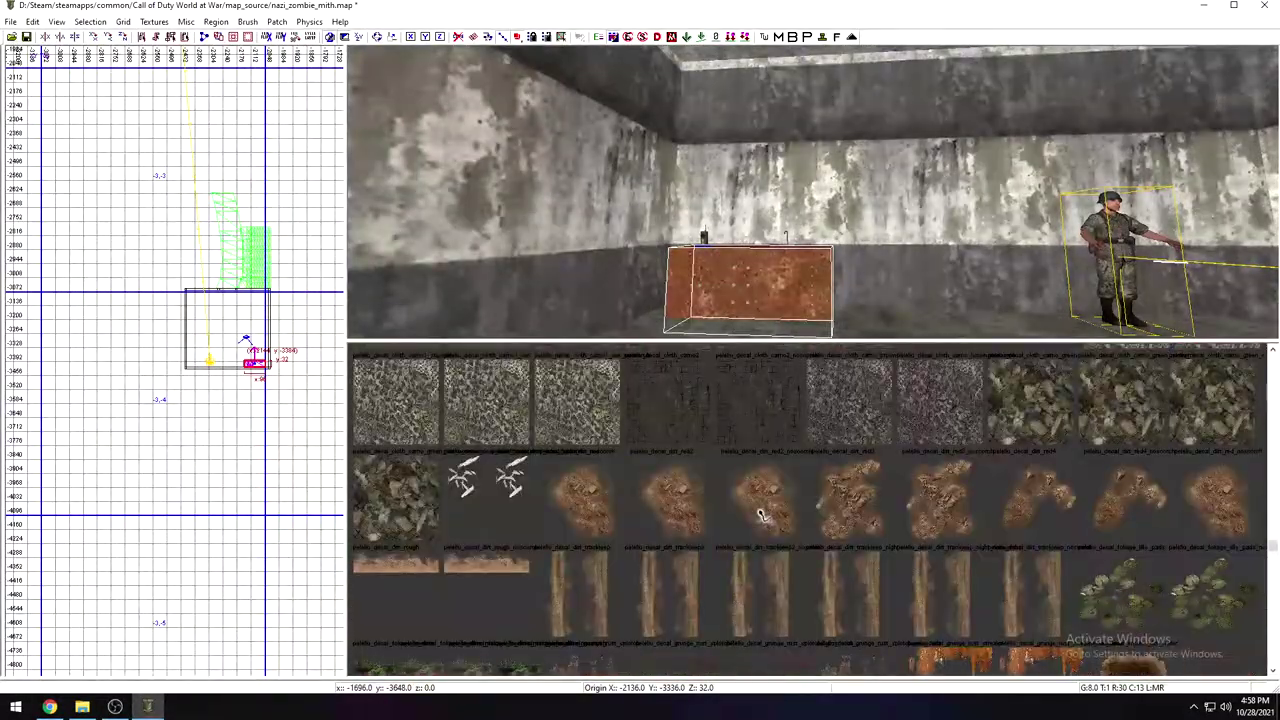
scroll(760, 515, "down", 15)
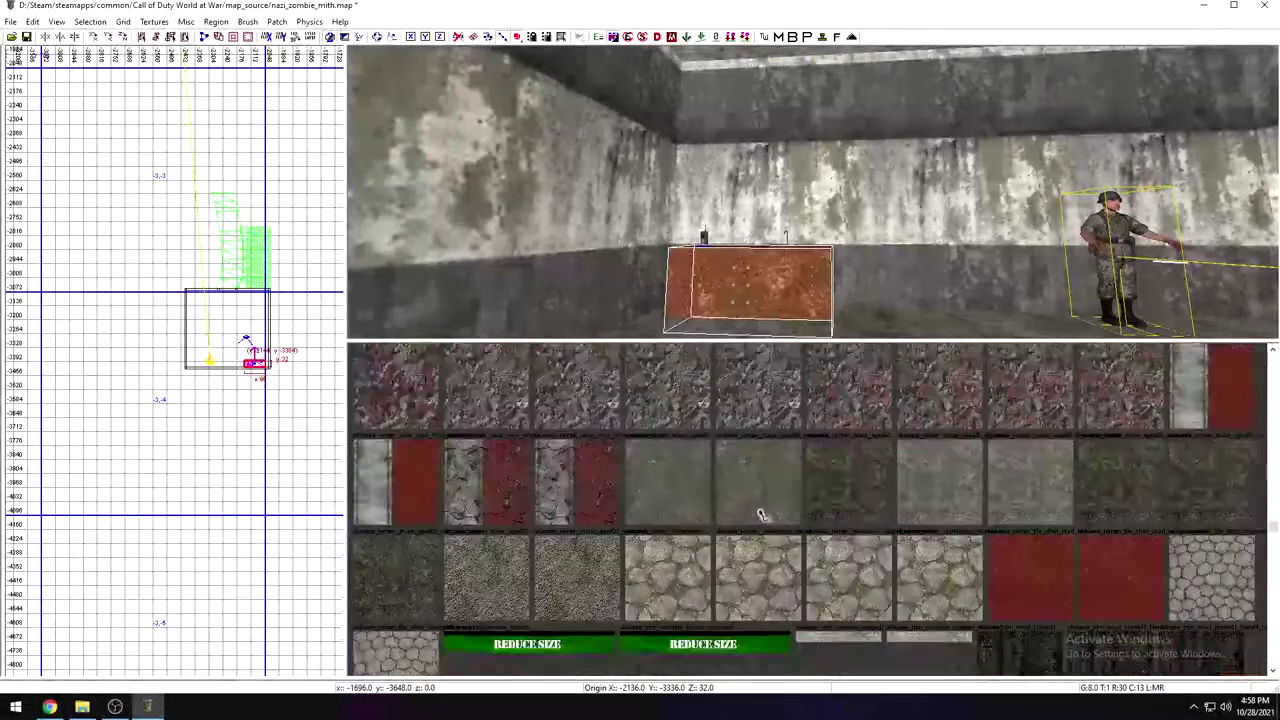
scroll(760, 515, "down", 15)
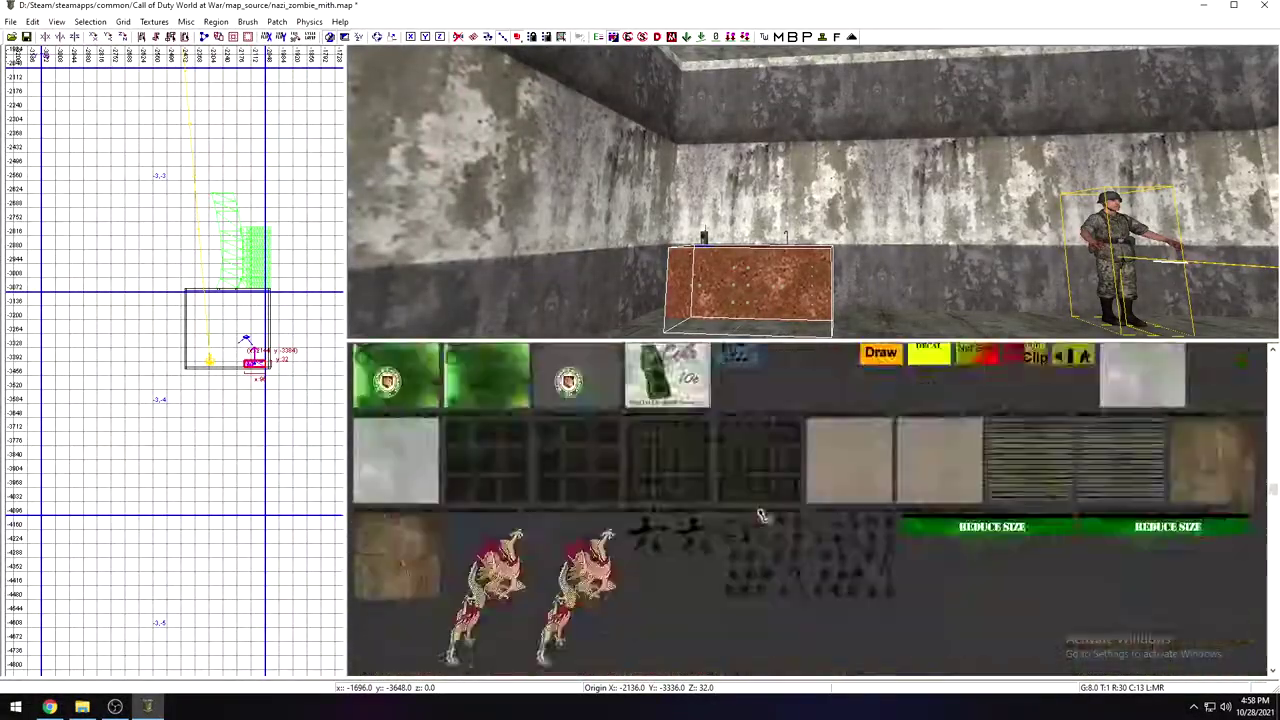
scroll(760, 515, "down", 15)
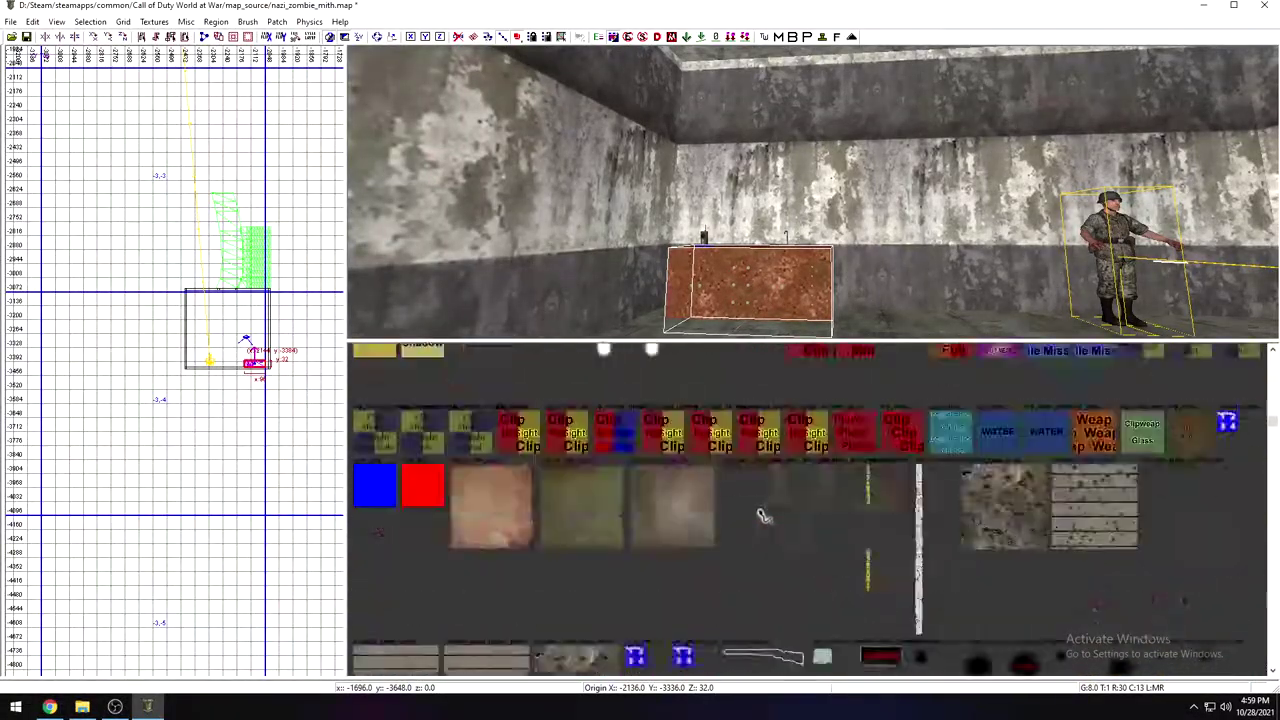
scroll(760, 515, "down", 15)
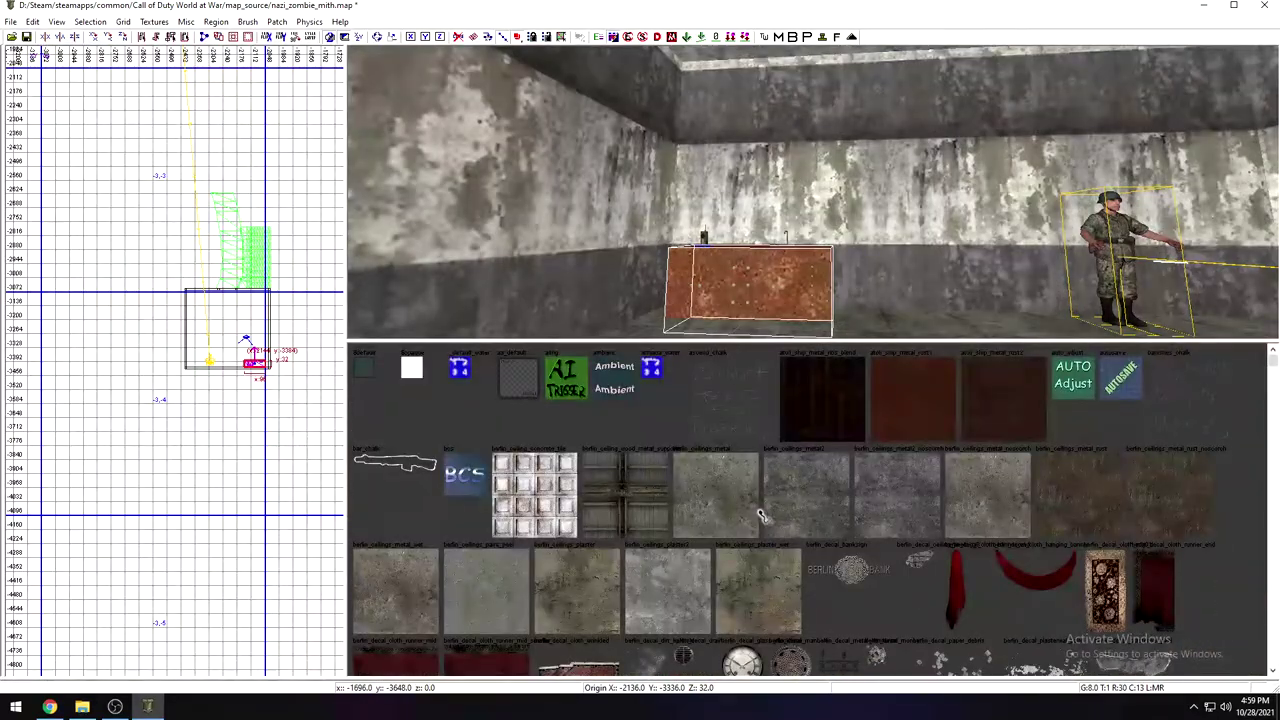
scroll(760, 515, "down", 5)
scroll(760, 515, "up", 8)
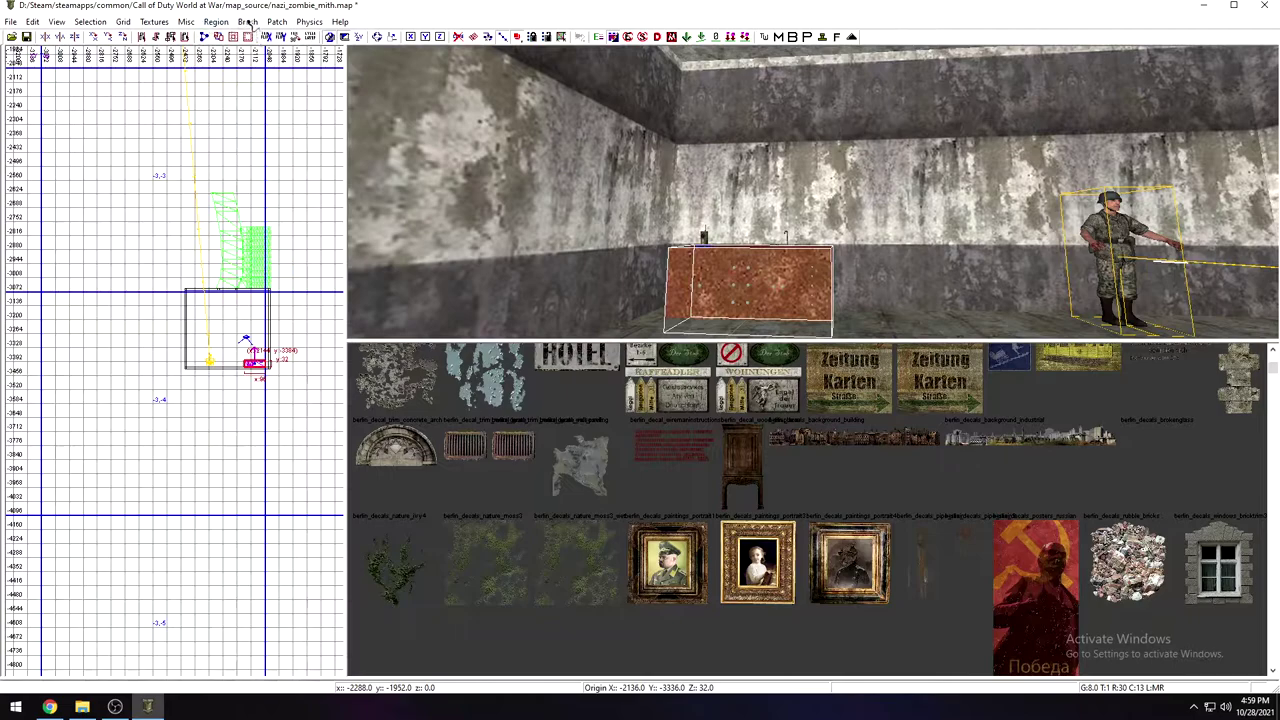
Step: Show only the textures in use and apply the clip texture to the brush around the sink cabinet
left_click(154, 22)
left_click(178, 54)
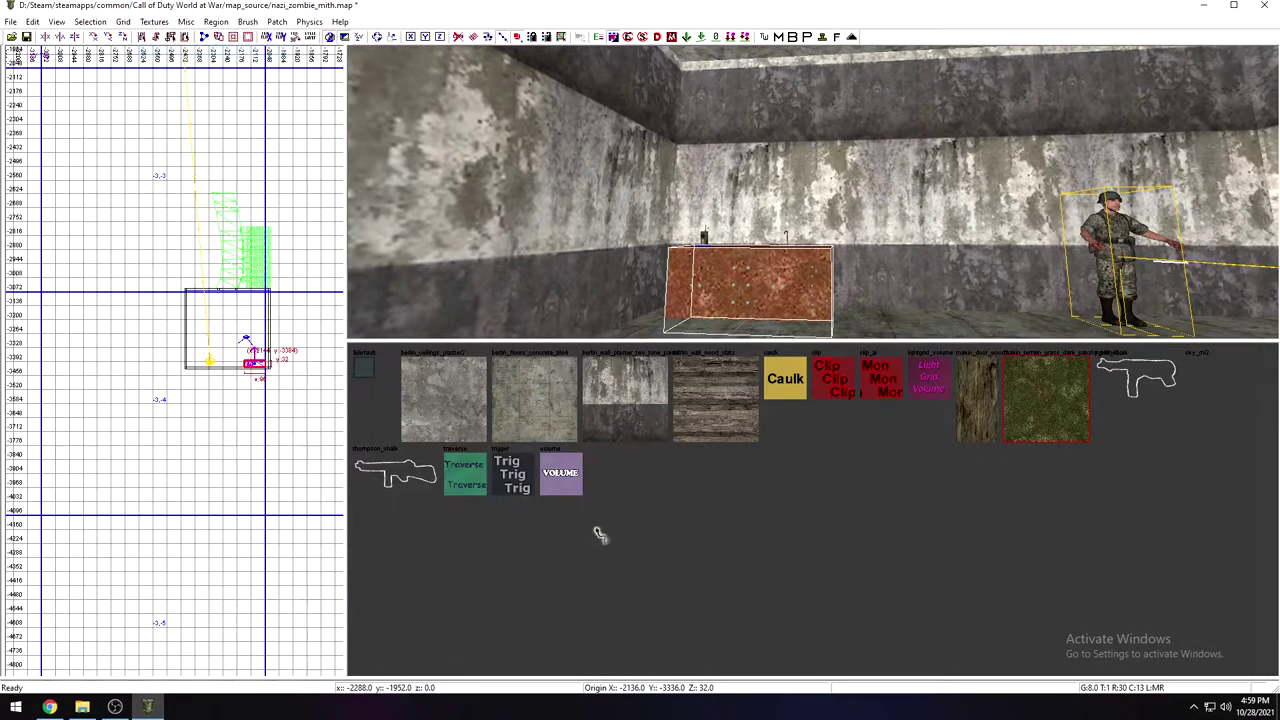
left_click(838, 381)
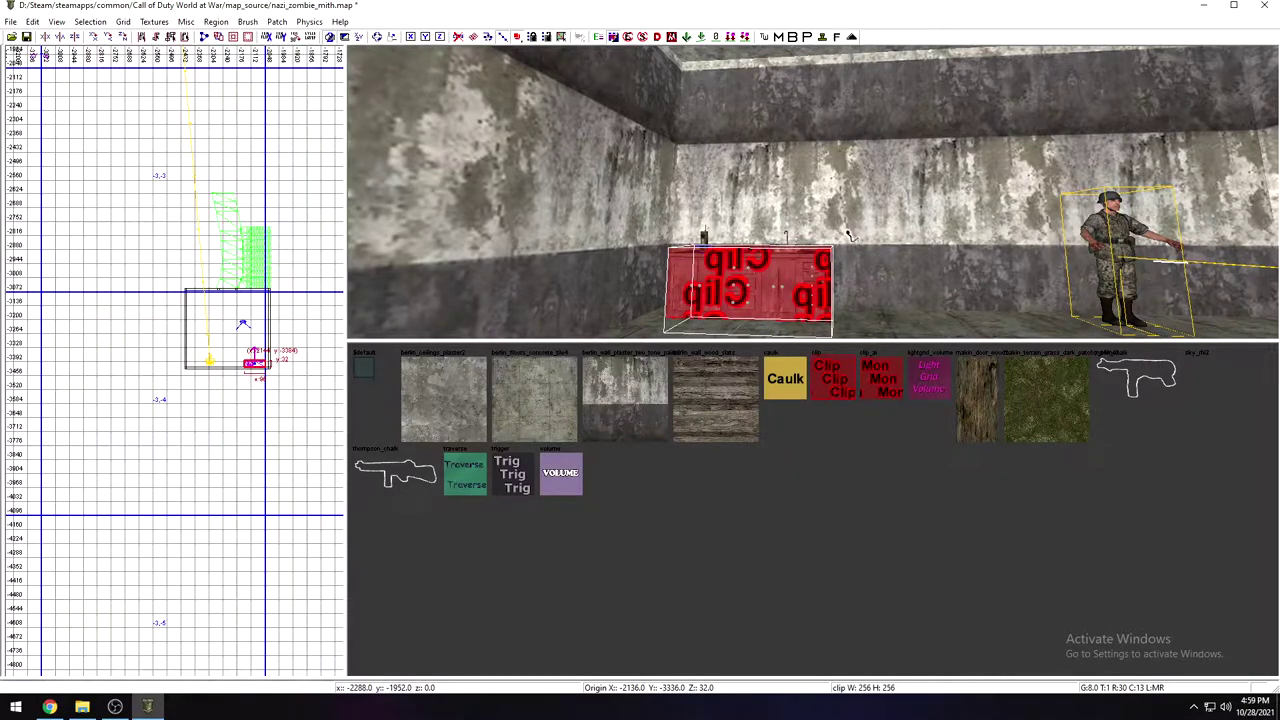
Step: Enlarge the 3D view and inspect the clip brush around the sink cabinet
left_click_drag(846, 340, 811, 607)
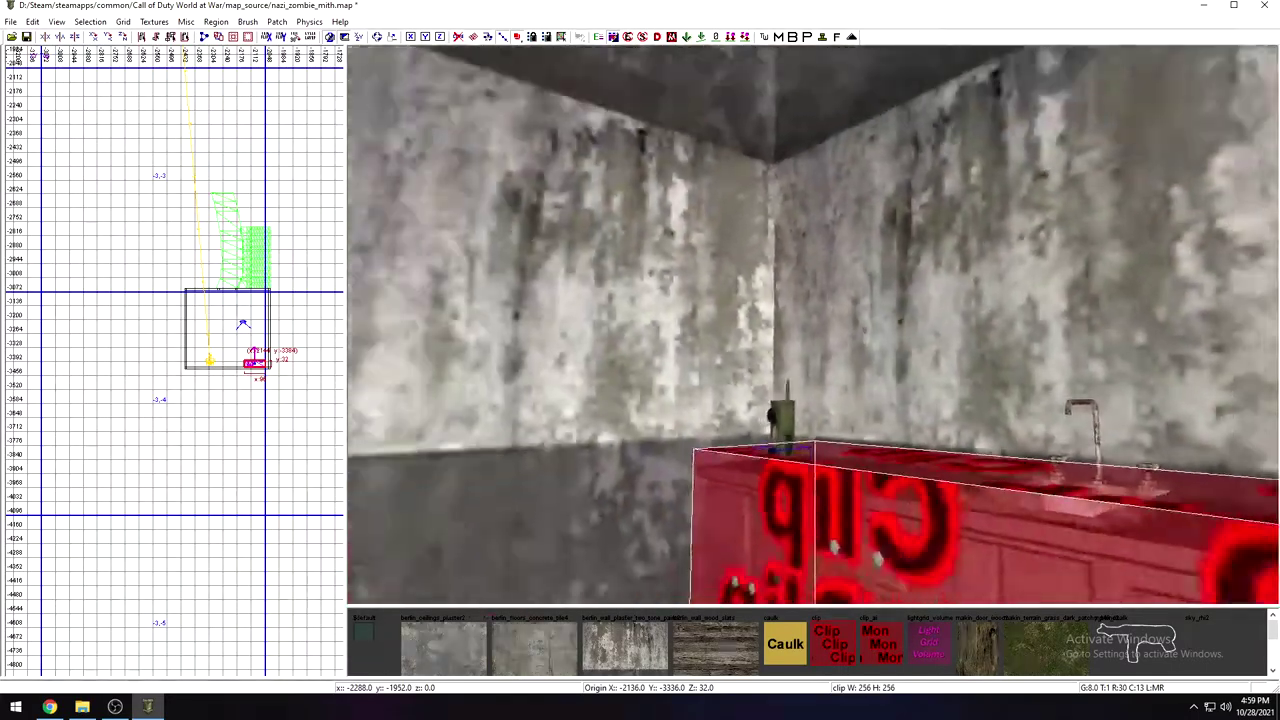
right_click_drag(811, 468, 811, 474)
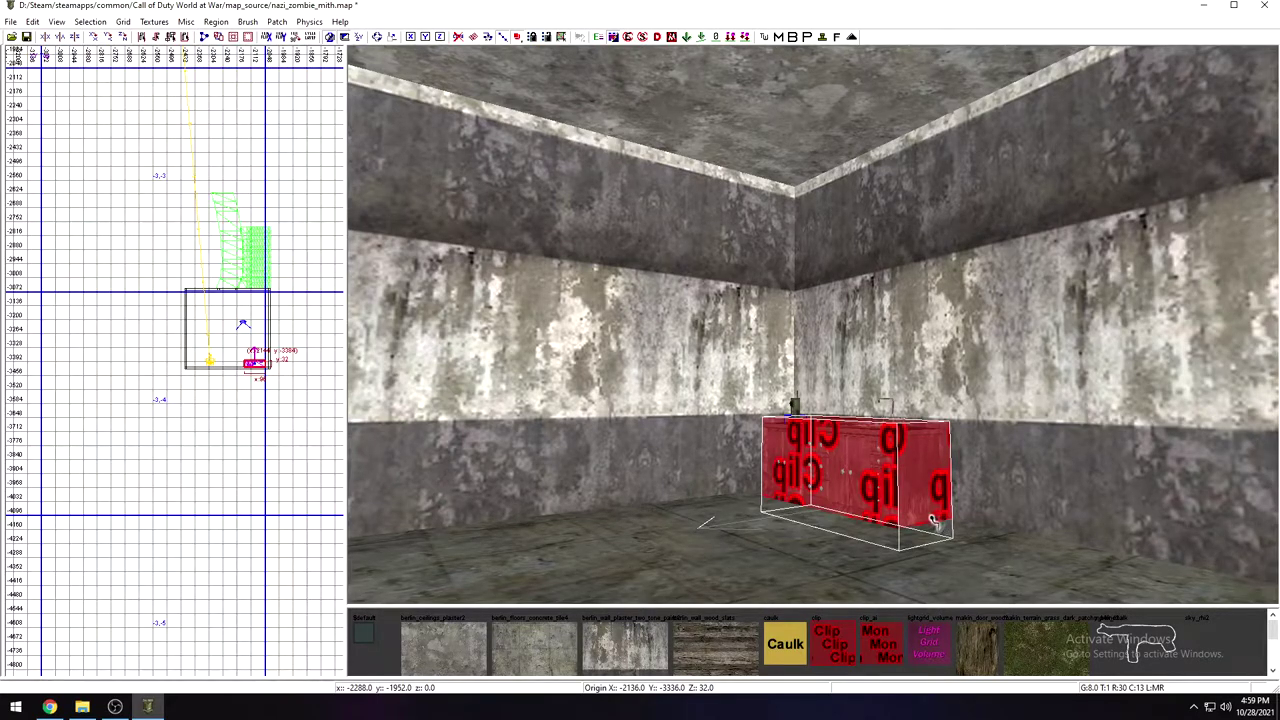
mouse_move(923, 541)
right_mouse_down()
mouse_move(923, 500)
mouse_move(890, 530)
mouse_move(902, 538)
mouse_move(890, 505)
mouse_move(930, 485)
mouse_move(945, 530)
mouse_move(905, 505)
mouse_move(915, 515)
mouse_move(930, 470)
mouse_move(900, 500)
mouse_move(915, 540)
mouse_move(890, 500)
mouse_move(900, 540)
mouse_move(870, 505)
mouse_move(900, 540)
mouse_move(880, 560)
mouse_move(910, 537)
right_mouse_up()
Step: Duplicate the cabinet's clip brush and move the copy to the ground outside the room's east wall
left_click_drag(969, 469, 775, 443)
mouse_move(775, 443)
right_mouse_down()
mouse_move(750, 400)
mouse_move(800, 440)
mouse_move(755, 495)
right_mouse_up()
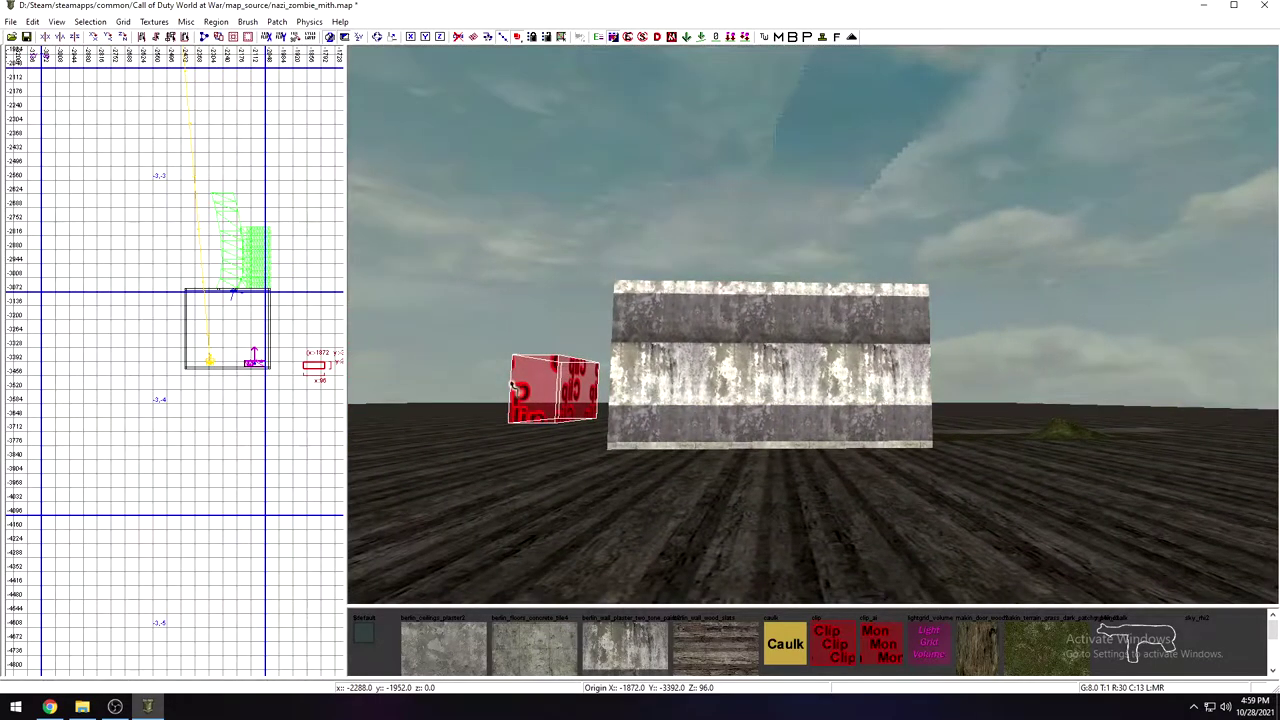
left_click_drag(567, 400, 655, 430)
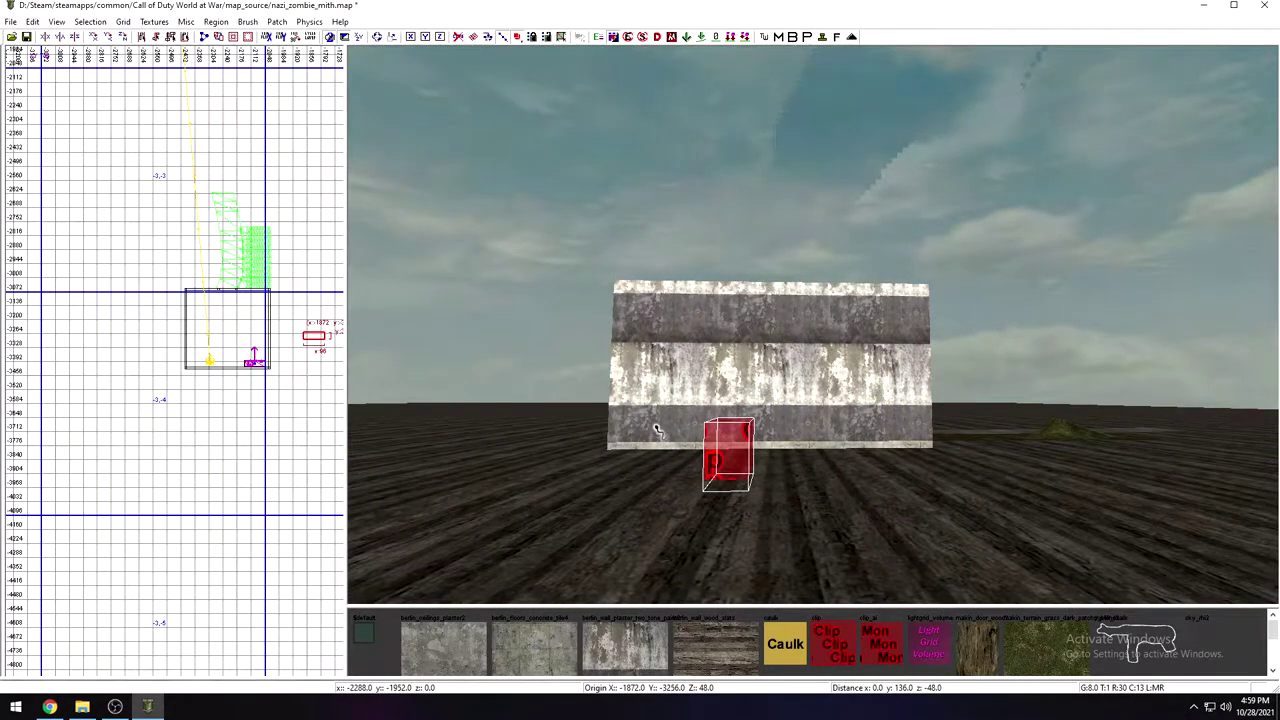
mouse_move(657, 427)
right_mouse_down()
mouse_move(665, 380)
mouse_move(600, 370)
mouse_move(635, 385)
right_mouse_up()
Step: Stretch the copied clip brush into a tall box about 864 units wide that encloses the whole room
mouse_move(785, 405)
right_mouse_down()
mouse_move(803, 425)
mouse_move(790, 437)
right_mouse_up()
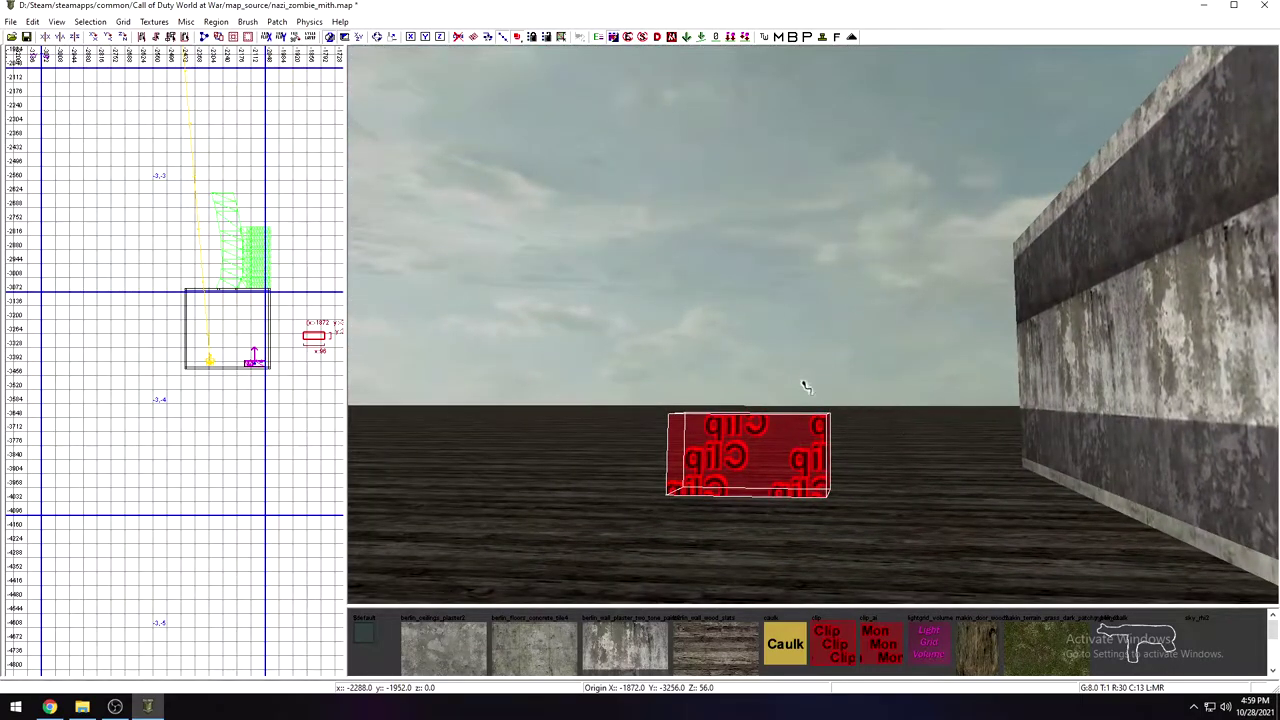
left_click_drag(878, 438, 835, 437)
left_click_drag(701, 385, 692, 198)
mouse_move(692, 198)
right_mouse_down()
mouse_move(620, 200)
mouse_move(700, 210)
mouse_move(680, 280)
mouse_move(740, 300)
mouse_move(814, 214)
right_mouse_up()
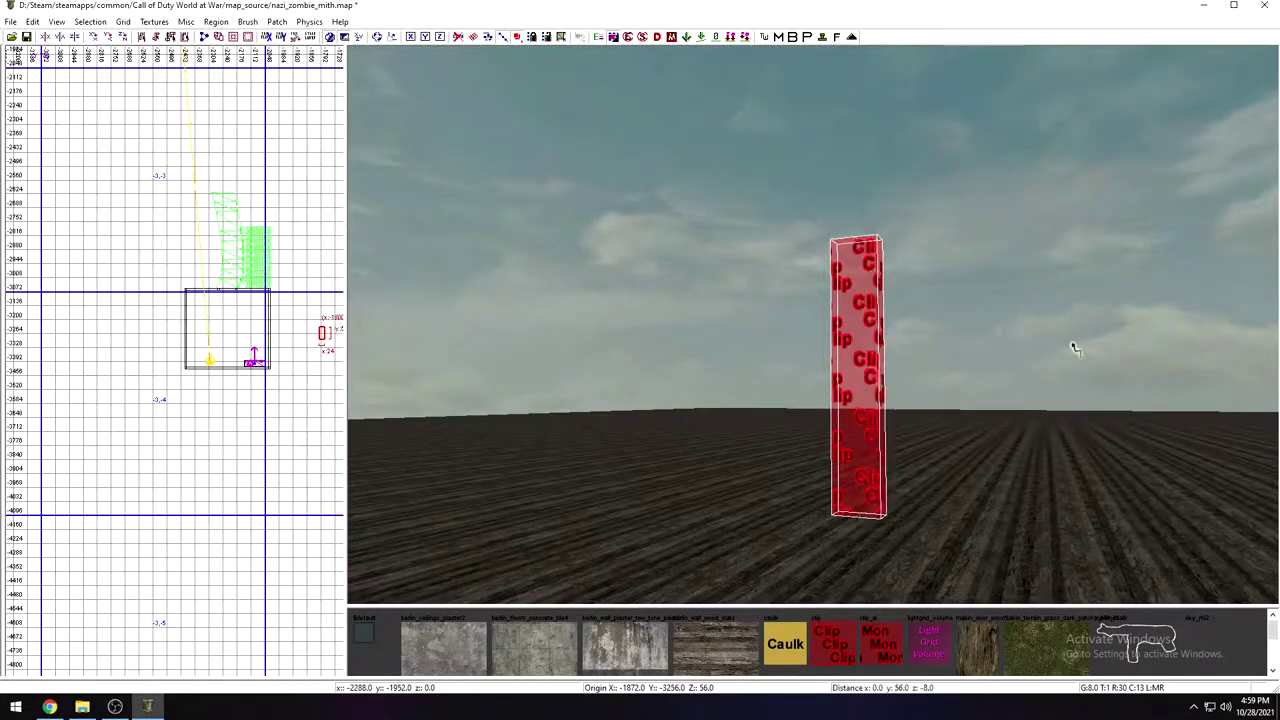
left_click_drag(1040, 345, 1262, 345)
right_click_drag(1262, 345, 860, 480)
left_click_drag(955, 388, 1278, 422)
left_click_drag(1086, 404, 1238, 410)
mouse_move(1043, 434)
right_mouse_down()
mouse_move(1000, 260)
mouse_move(900, 420)
mouse_move(812, 443)
right_mouse_up()
left_click_drag(812, 443, 698, 432)
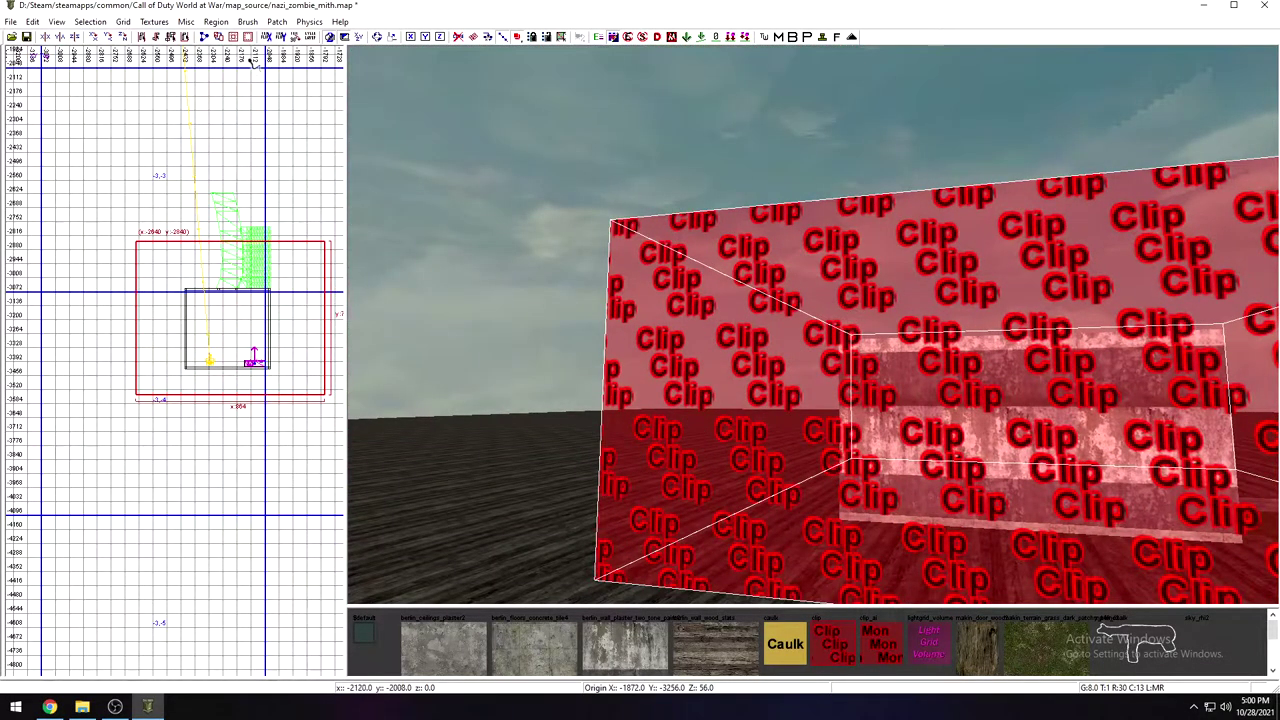
Step: Hollow the large clip box into separate wall brushes and delete its floor brush
left_click(740, 282, "shift")
key("Escape")
mouse_move(962, 378)
right_mouse_down()
mouse_move(930, 250)
mouse_move(900, 220)
mouse_move(1037, 300)
mouse_move(760, 420)
mouse_move(780, 370)
mouse_move(1094, 92)
right_mouse_up()
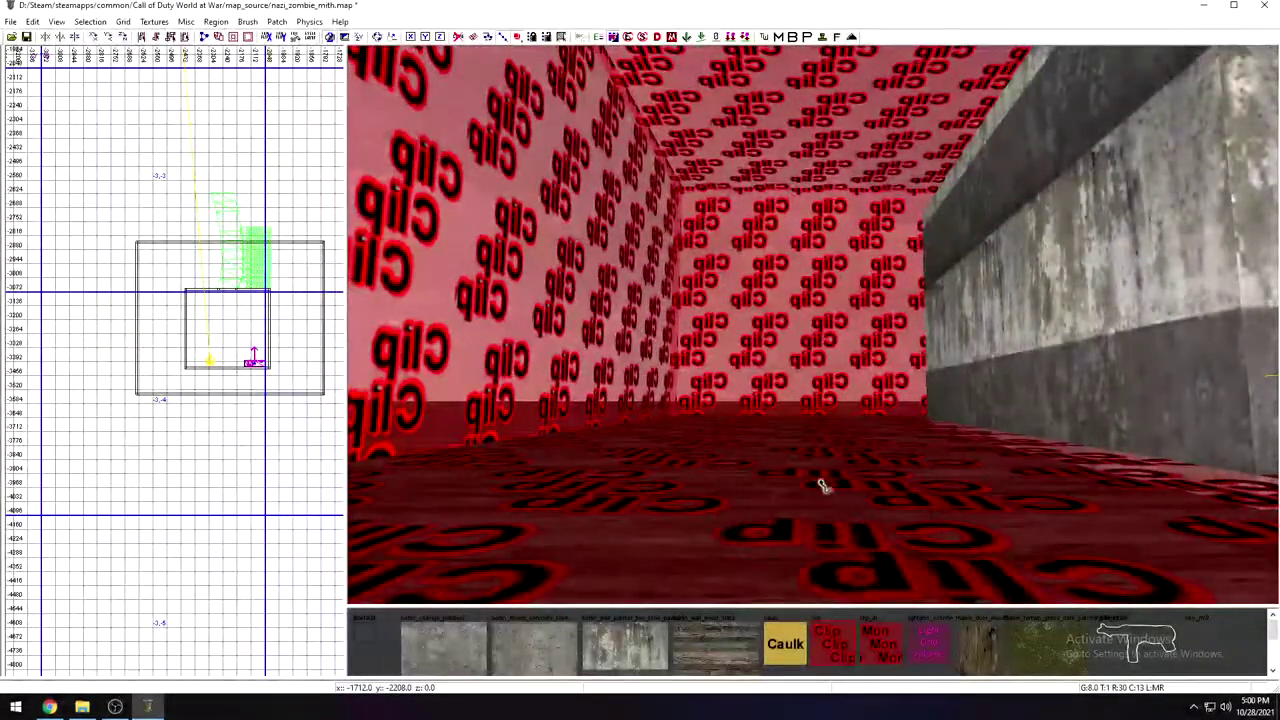
left_click(812, 488, "shift")
key("BackSpace")
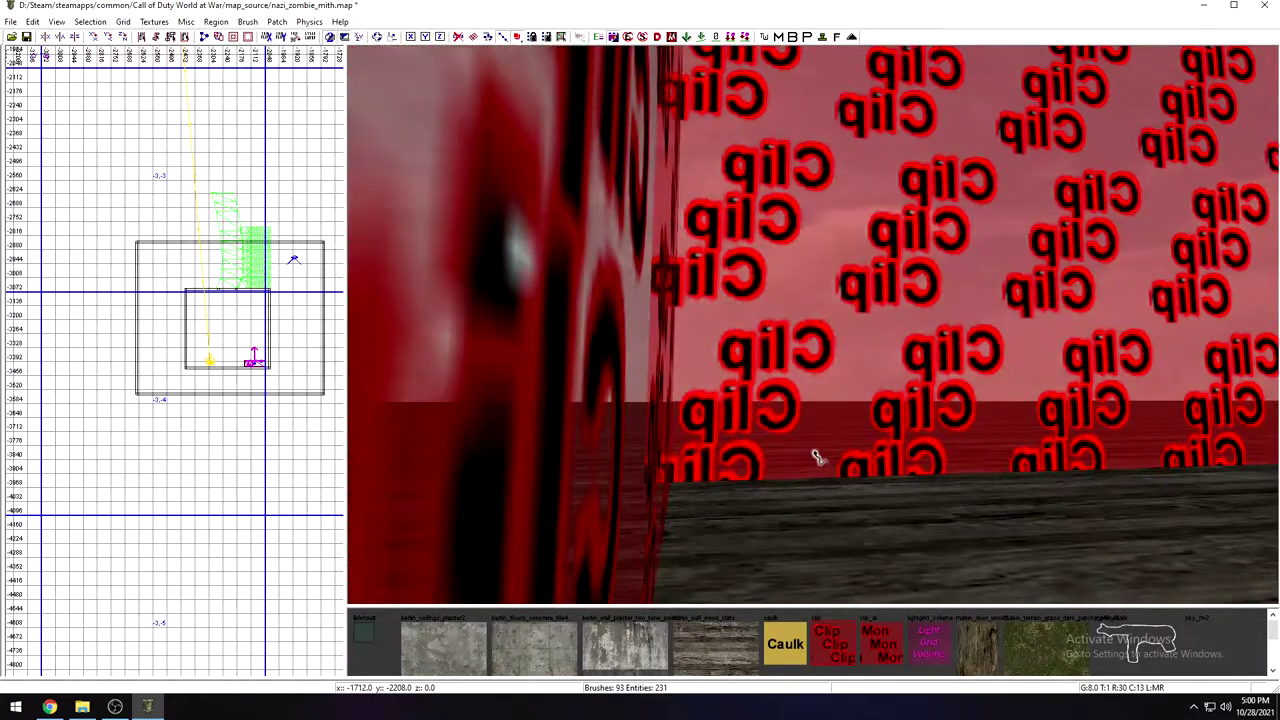
Step: Extend the bottom of the enclosure's south clip wall 8 units down toward the ground
left_click(815, 456, "shift")
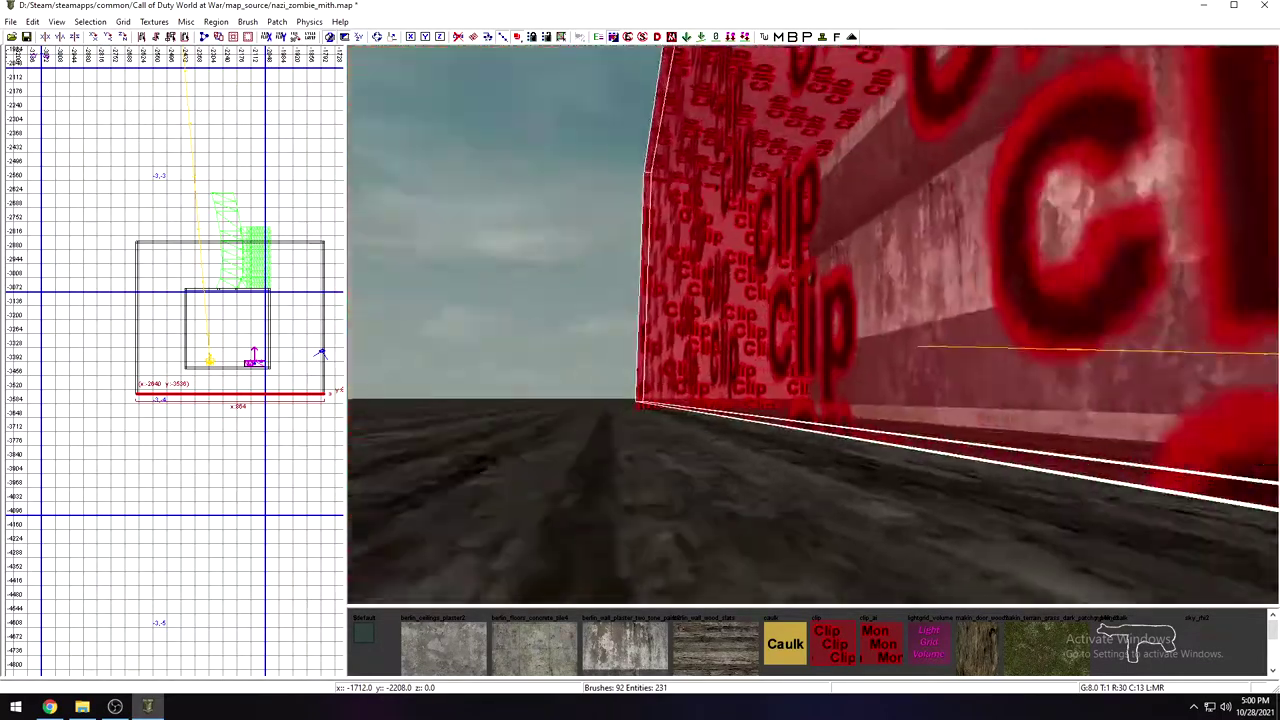
right_click_drag(813, 325, 960, 325)
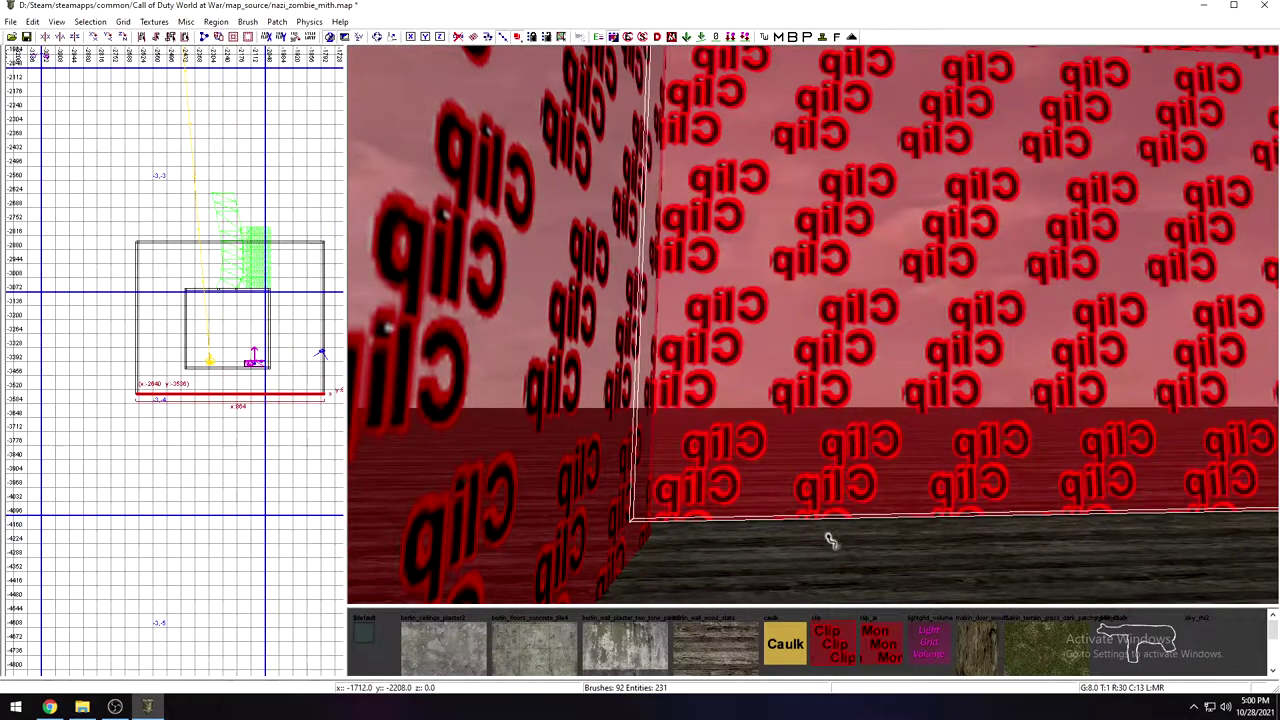
left_click_drag(828, 540, 828, 545)
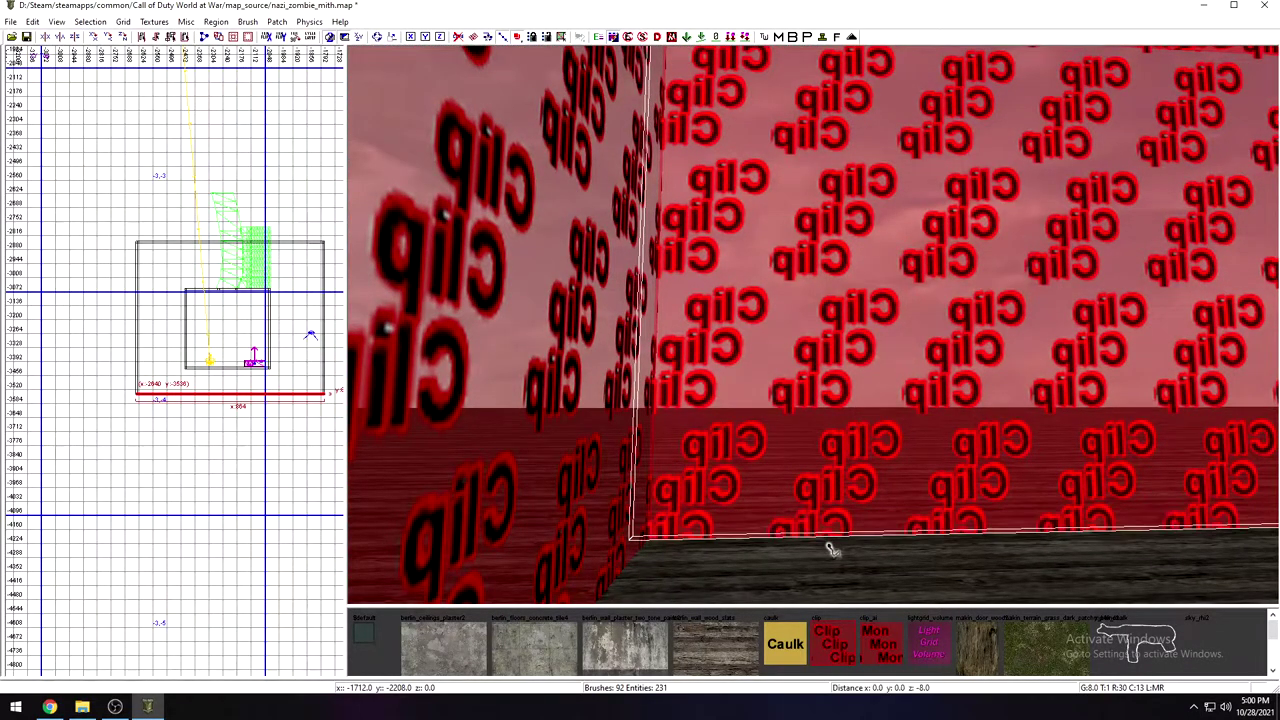
key("Escape")
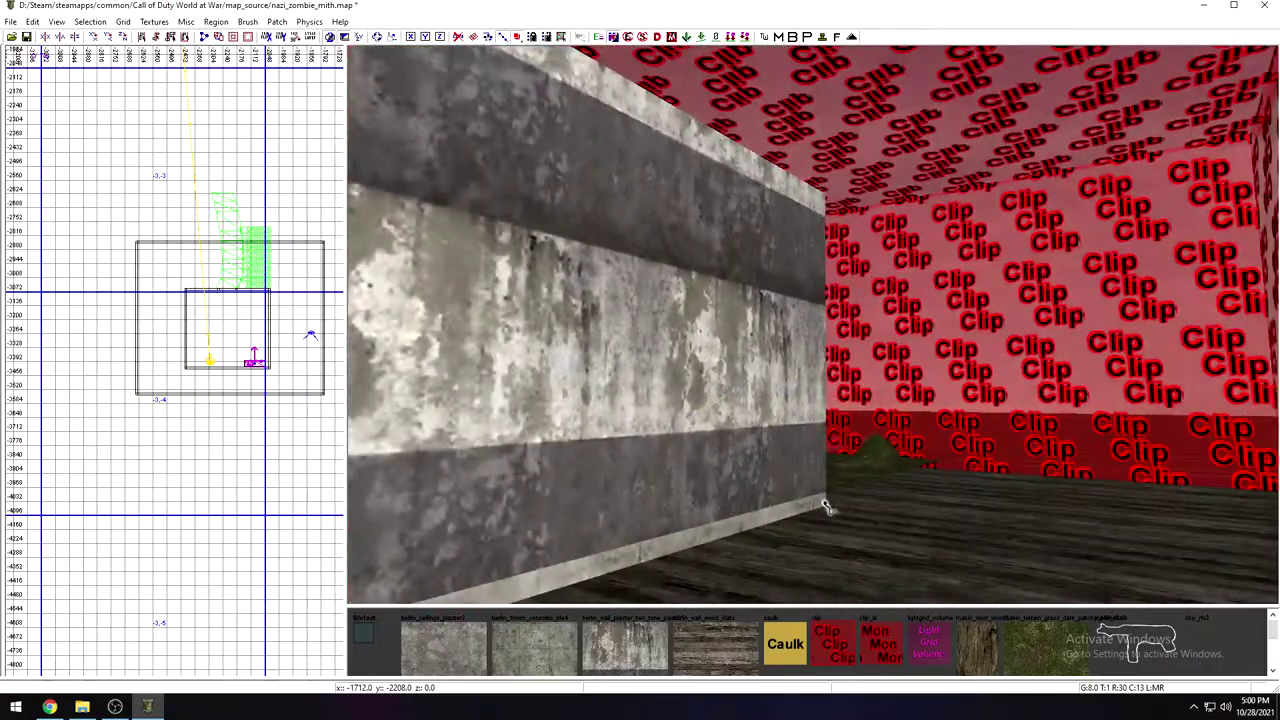
Step: Inspect the clip walls around the room from inside and outside the enclosure
right_click_drag(826, 507, 960, 507)
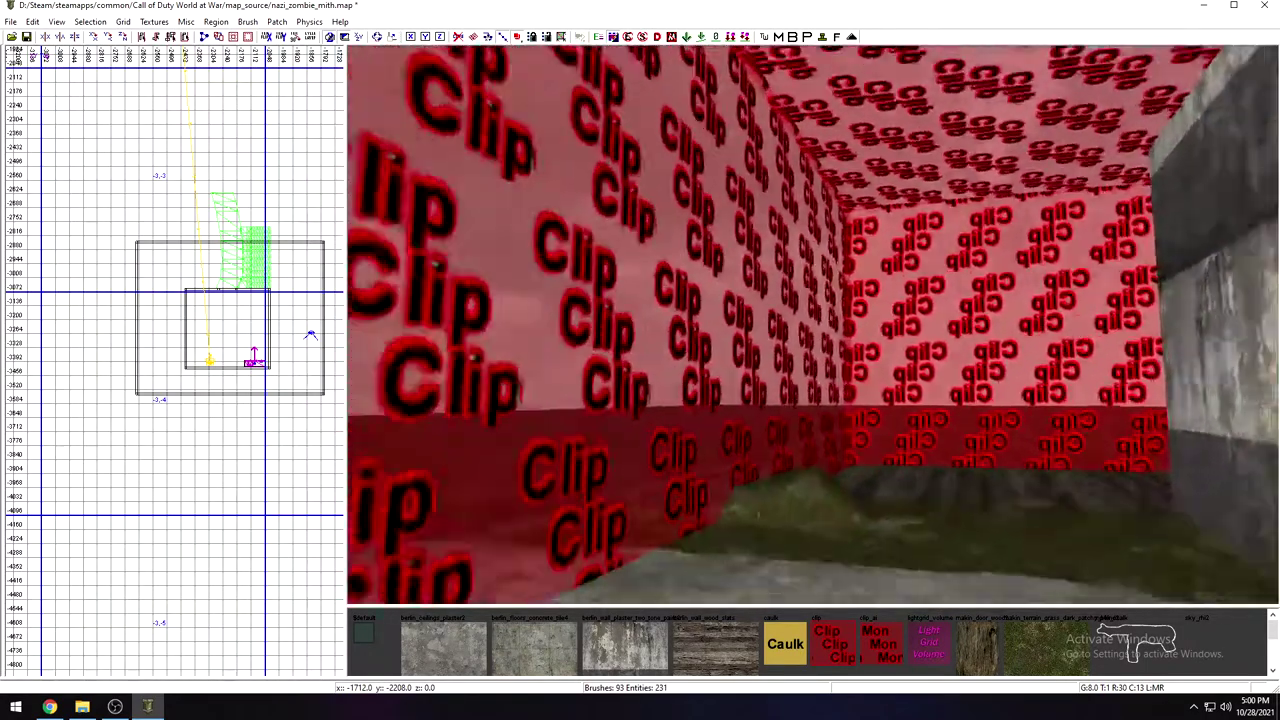
right_click_drag(826, 507, 960, 470)
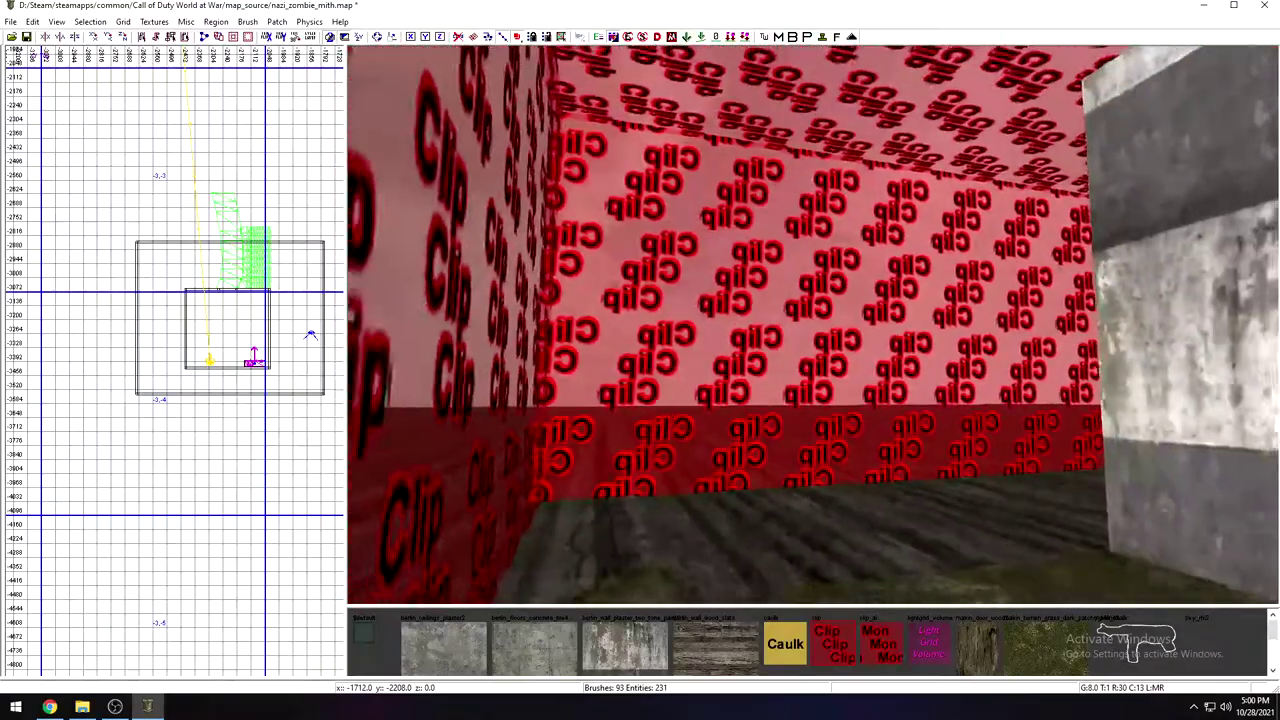
right_click_drag(813, 325, 795, 390)
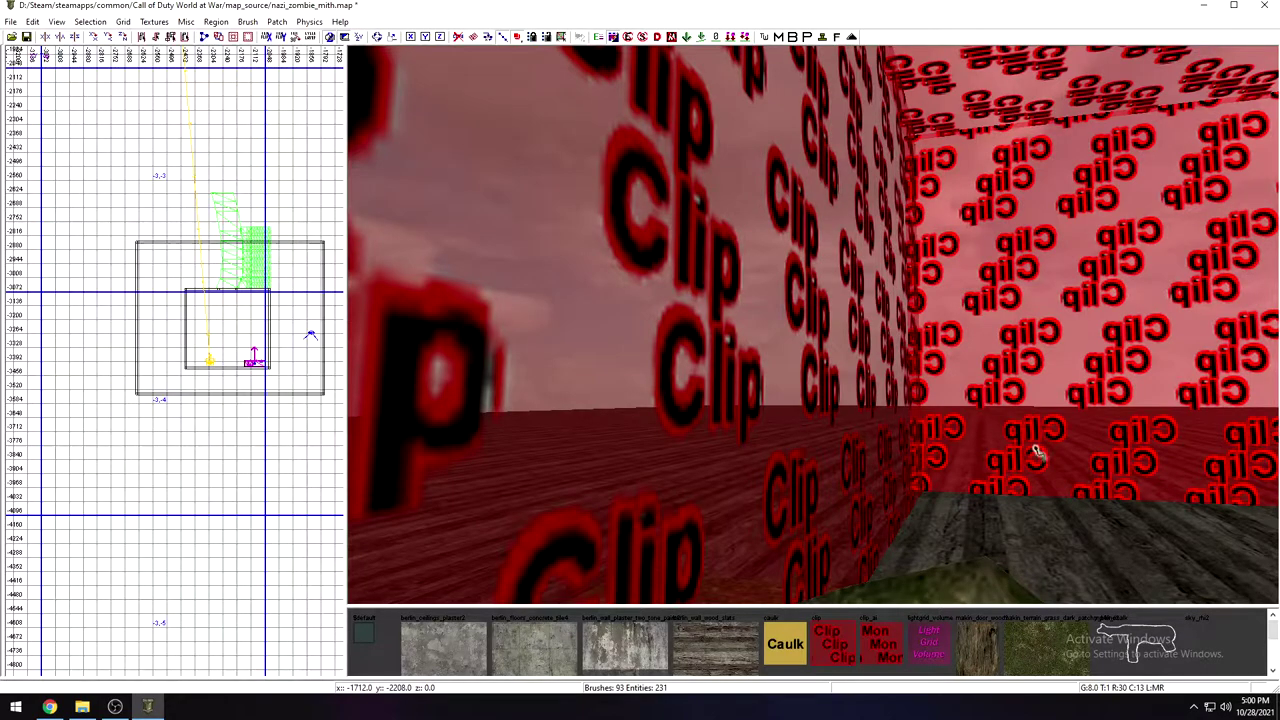
right_click_drag(1038, 452, 1225, 454)
right_click_drag(955, 442, 978, 440)
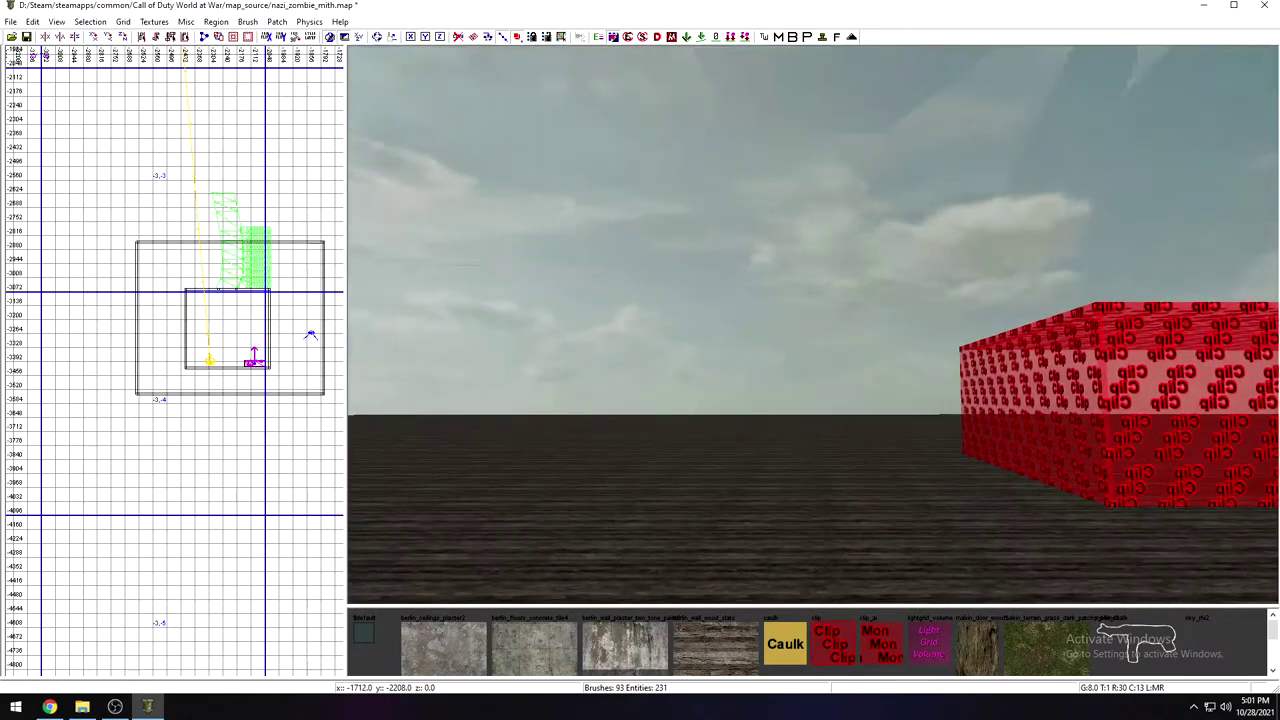
right_click_drag(851, 446, 826, 437)
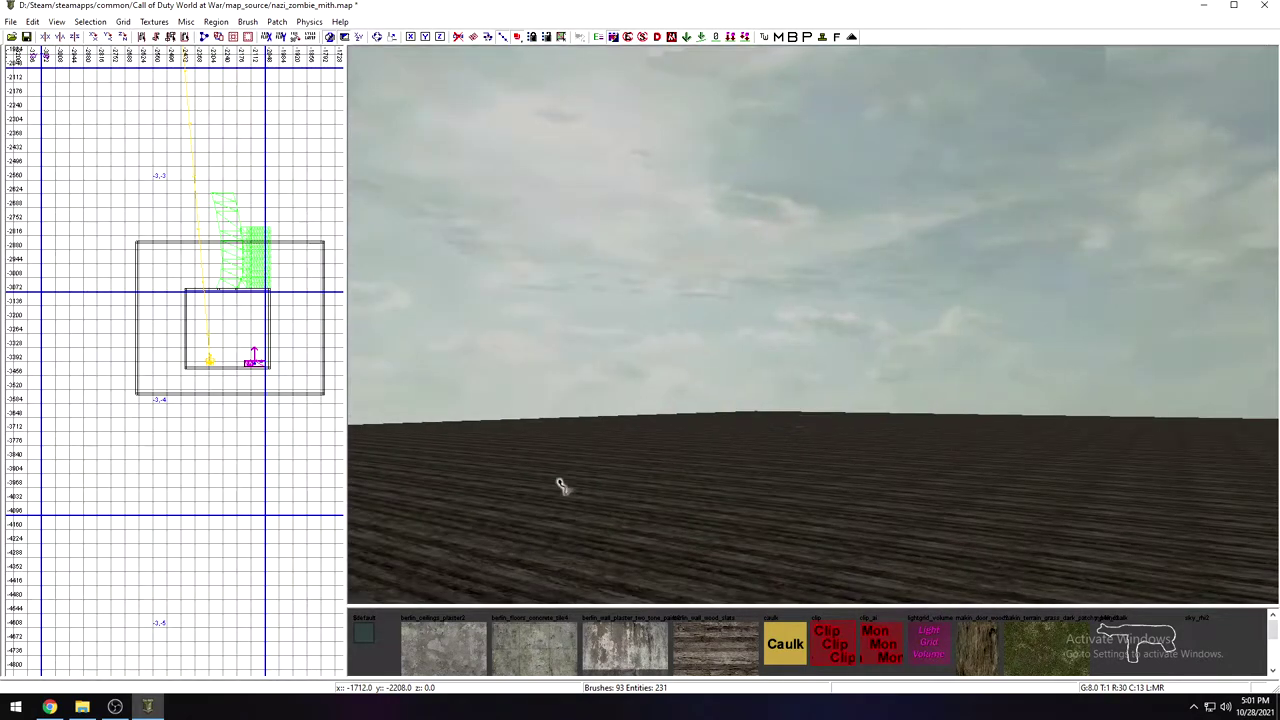
Step: Try drawing a solid 744 × 504 × 264 unit clip brush within the enclosure, and discard it
mouse_move(153, 268)
left_mouse_down()
mouse_move(250, 390)
mouse_move(319, 382)
left_mouse_up()
right_click_drag(560, 350, 680, 360)
mouse_move(776, 348)
right_mouse_down()
mouse_move(750, 360)
mouse_move(776, 348)
right_mouse_up()
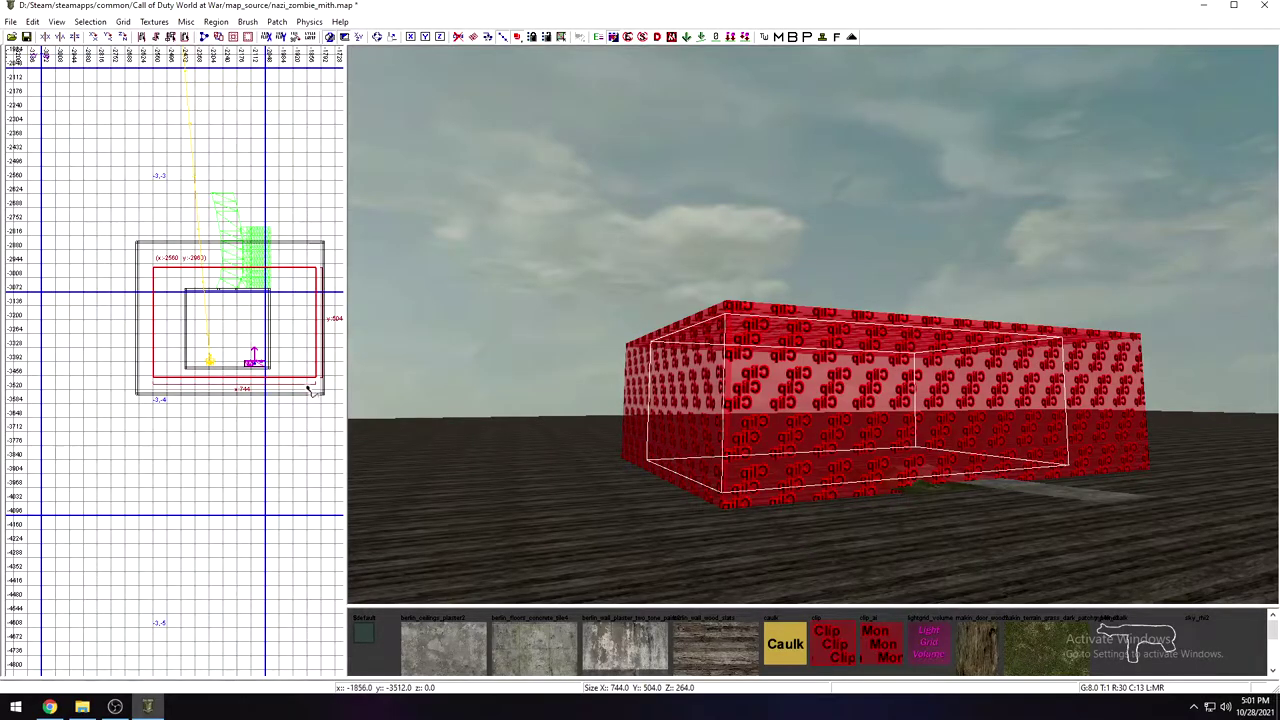
key("Escape")
Step: Examine the clip enclosure's outer walls, ceiling and interior relative to the room and path
right_click_drag(870, 446, 945, 430)
right_click_drag(812, 325, 985, 340)
mouse_move(900, 420)
right_mouse_down()
mouse_move(838, 418)
mouse_move(885, 400)
right_mouse_up()
right_click_drag(821, 355, 731, 352)
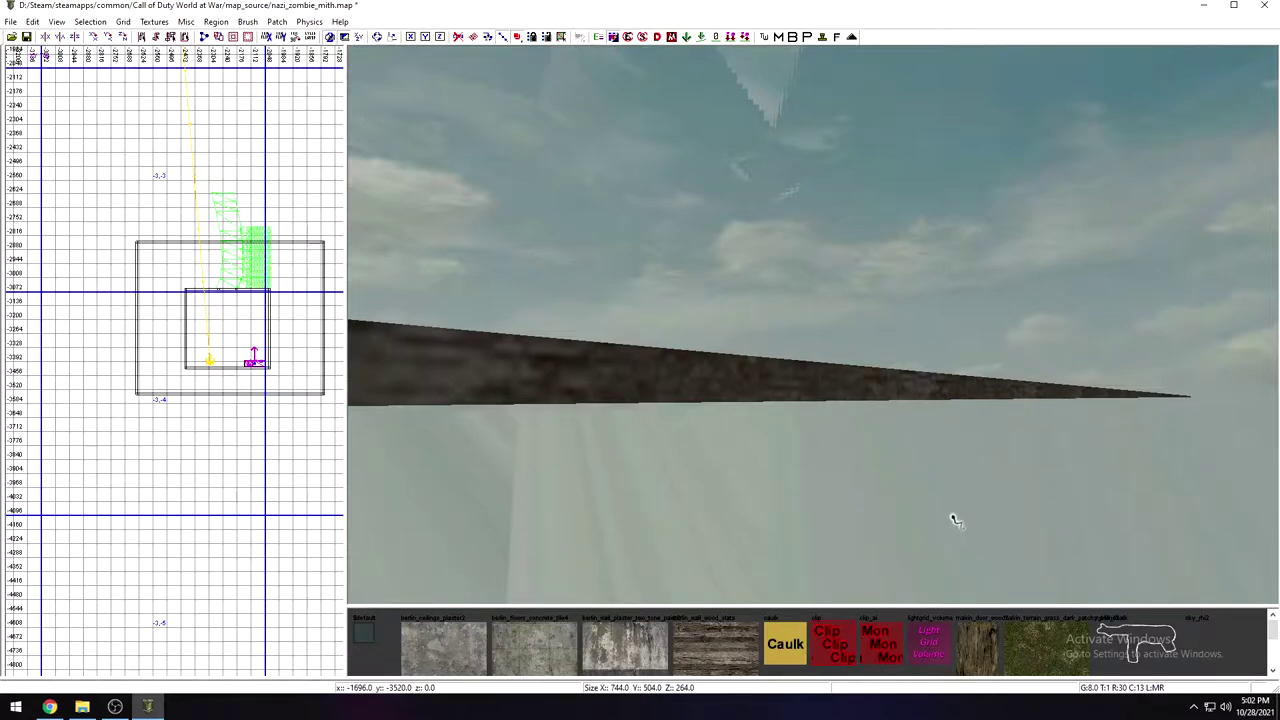
right_click_drag(558, 415, 640, 410)
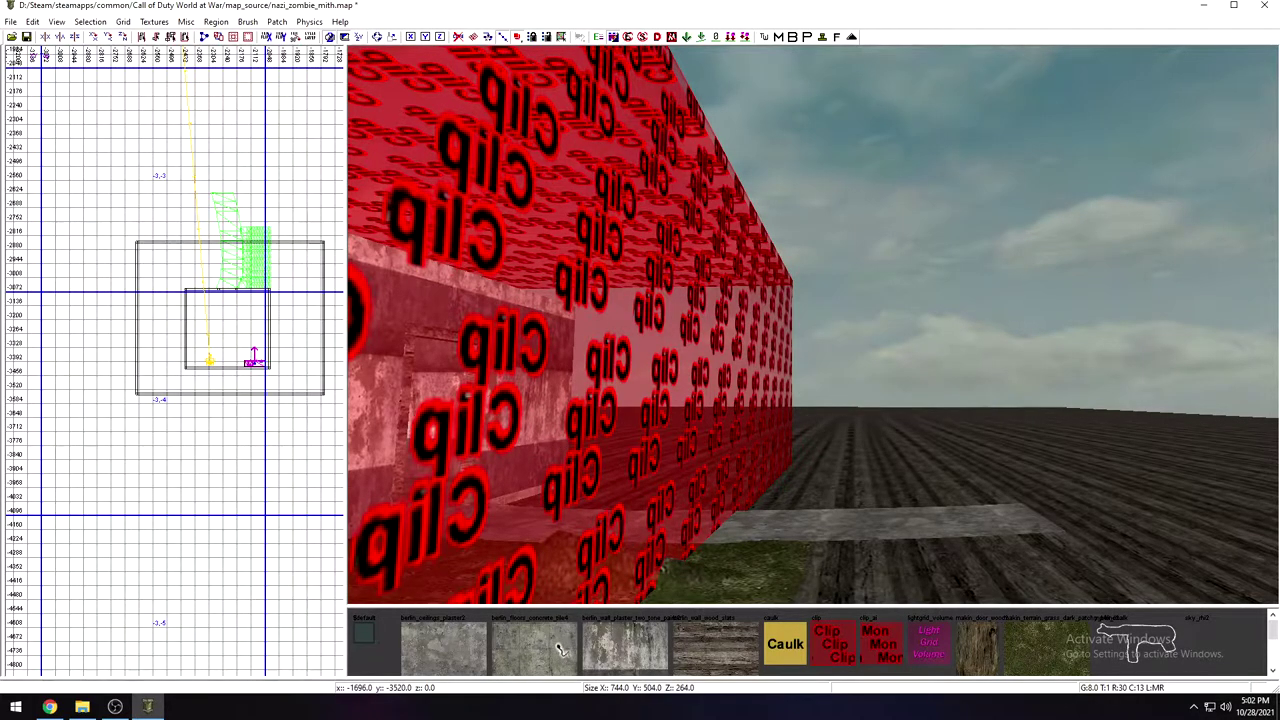
right_click_drag(789, 454, 730, 480)
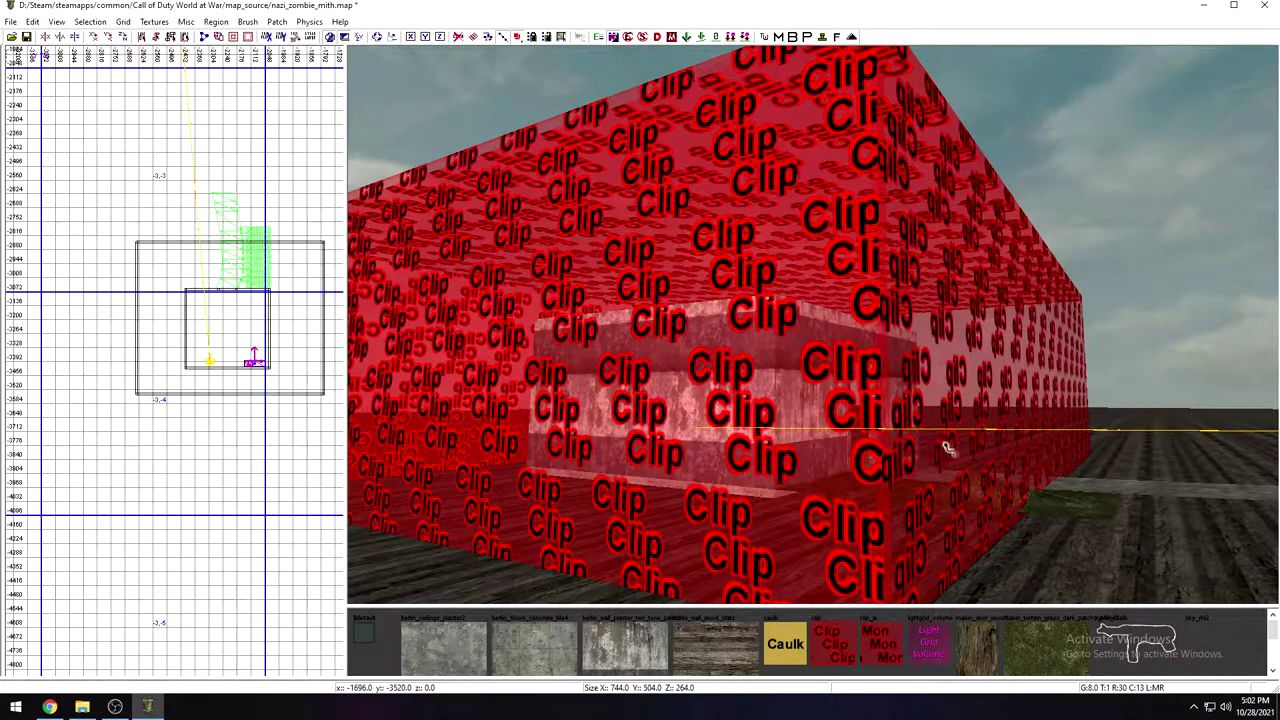
scroll(945, 447, "down", 3)
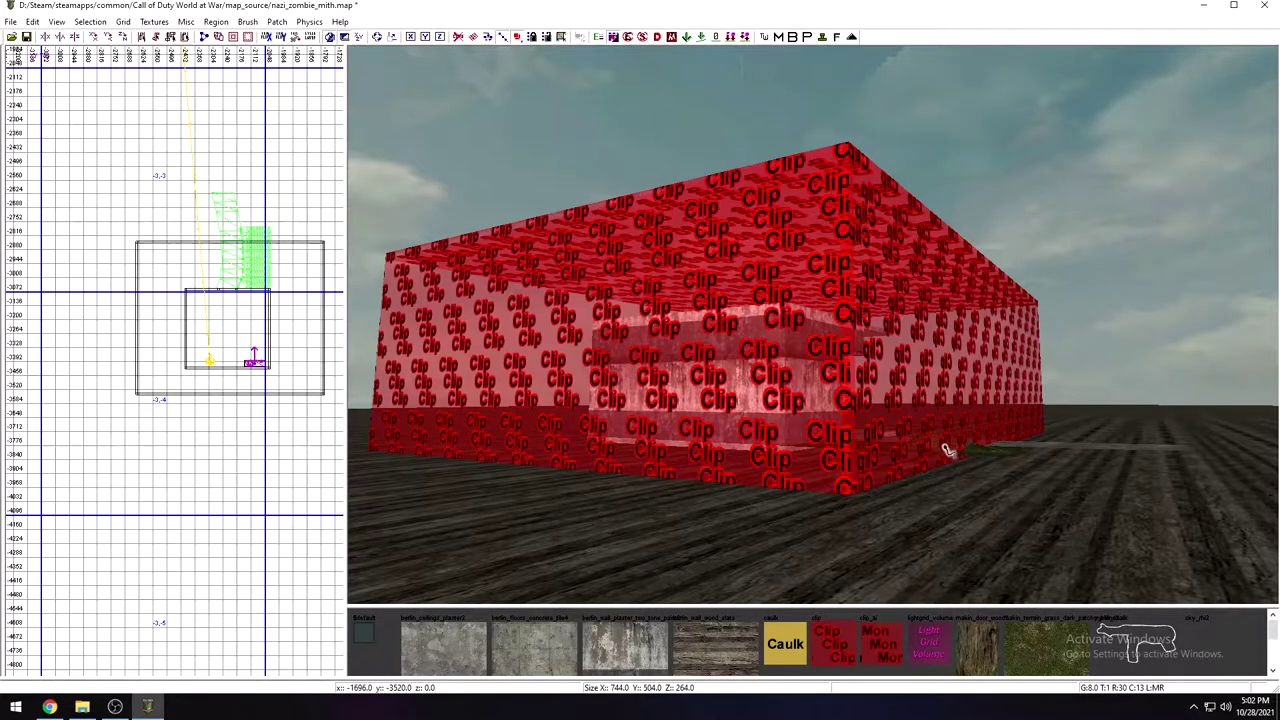
scroll(930, 455, "down", 3)
scroll(910, 458, "up", 6)
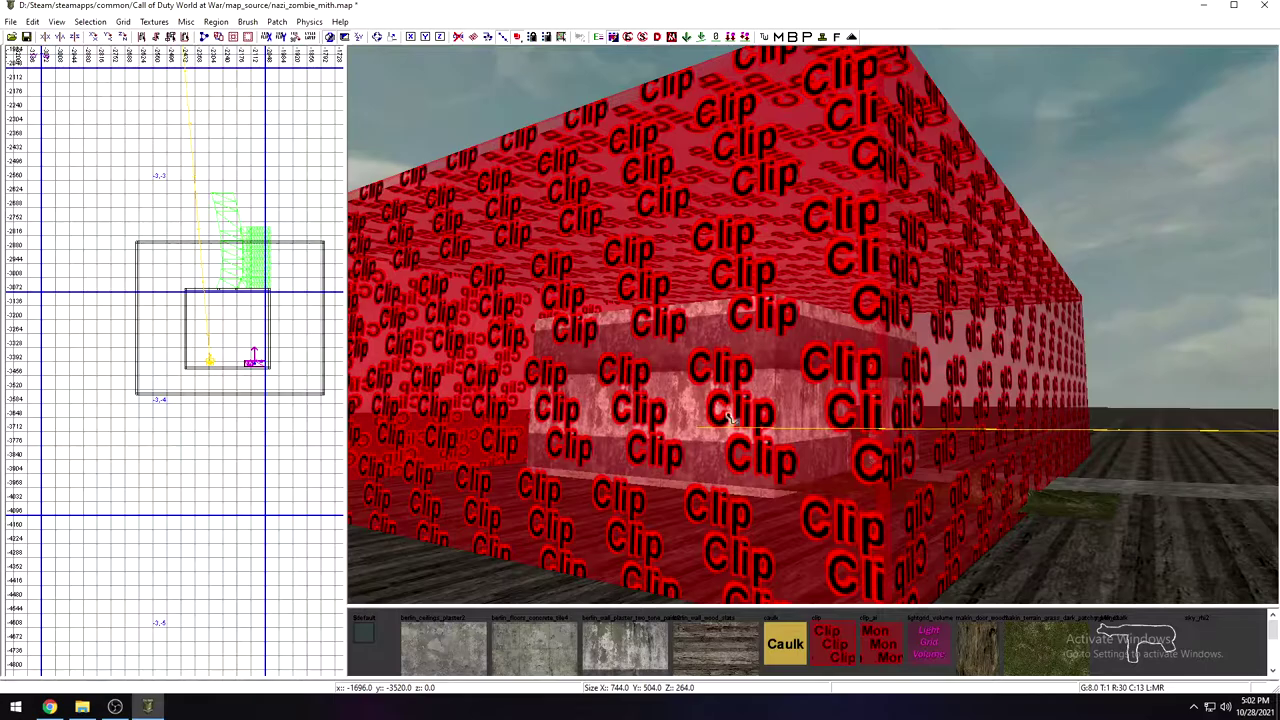
mouse_move(639, 402)
right_mouse_down()
mouse_move(560, 385)
mouse_move(749, 382)
right_mouse_up()
mouse_move(1029, 407)
right_mouse_down()
mouse_move(1035, 360)
mouse_move(1041, 417)
right_mouse_up()
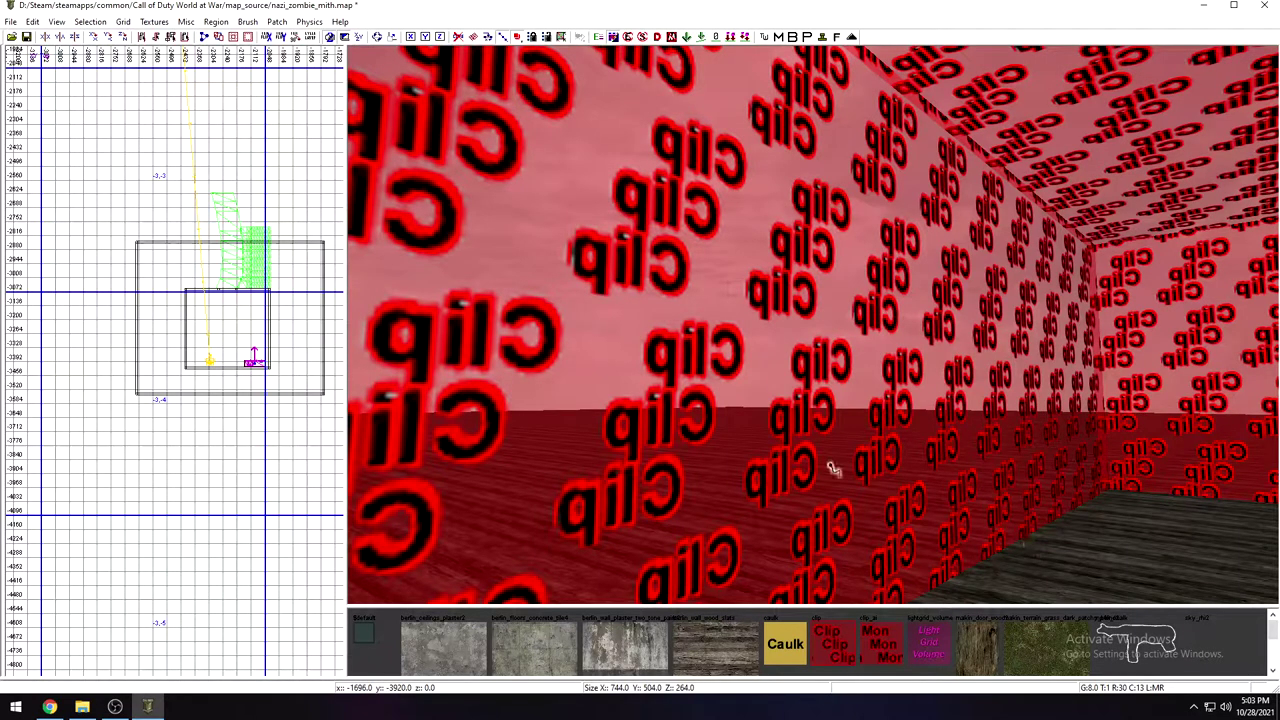
mouse_move(838, 379)
right_mouse_down()
mouse_move(790, 385)
mouse_move(815, 400)
mouse_move(836, 378)
right_mouse_up()
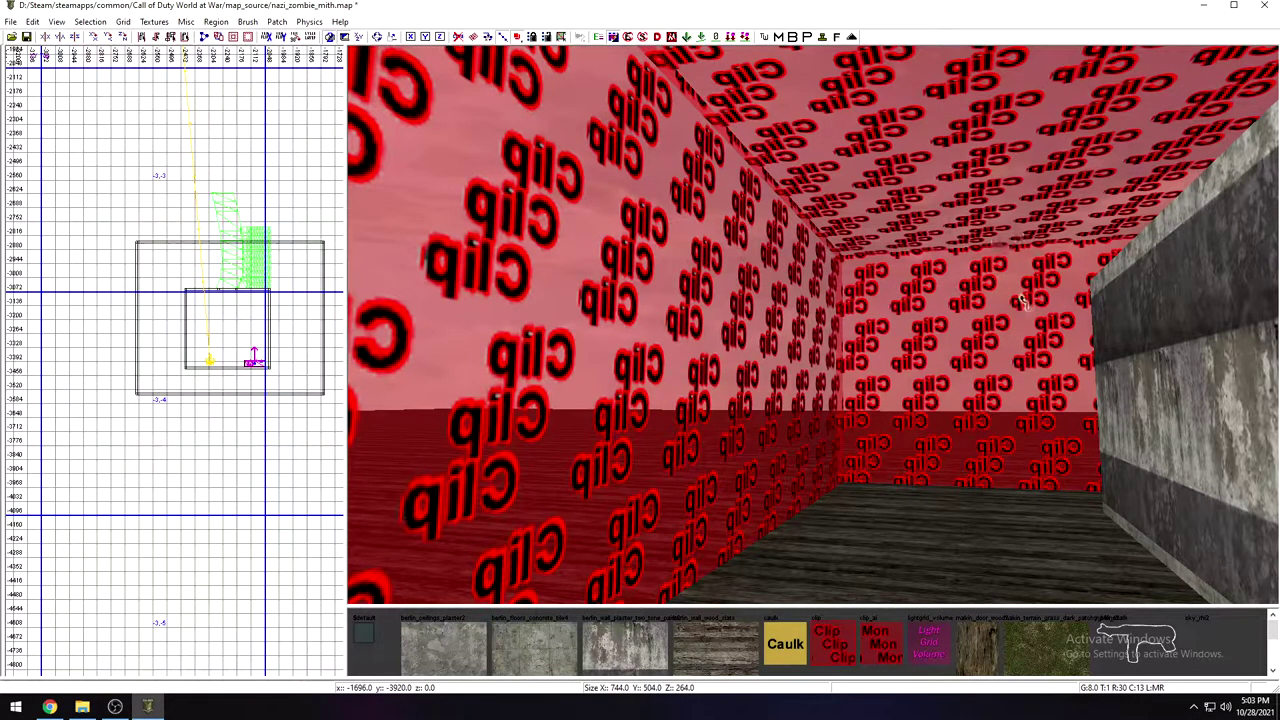
mouse_move(862, 386)
right_mouse_down()
mouse_move(832, 374)
mouse_move(862, 345)
mouse_move(890, 380)
mouse_move(900, 370)
mouse_move(862, 362)
mouse_move(852, 385)
right_mouse_up()
Step: Examine the clip brush on the sink cabinet, the doorway and the room's interior
right_click_drag(860, 431, 722, 348)
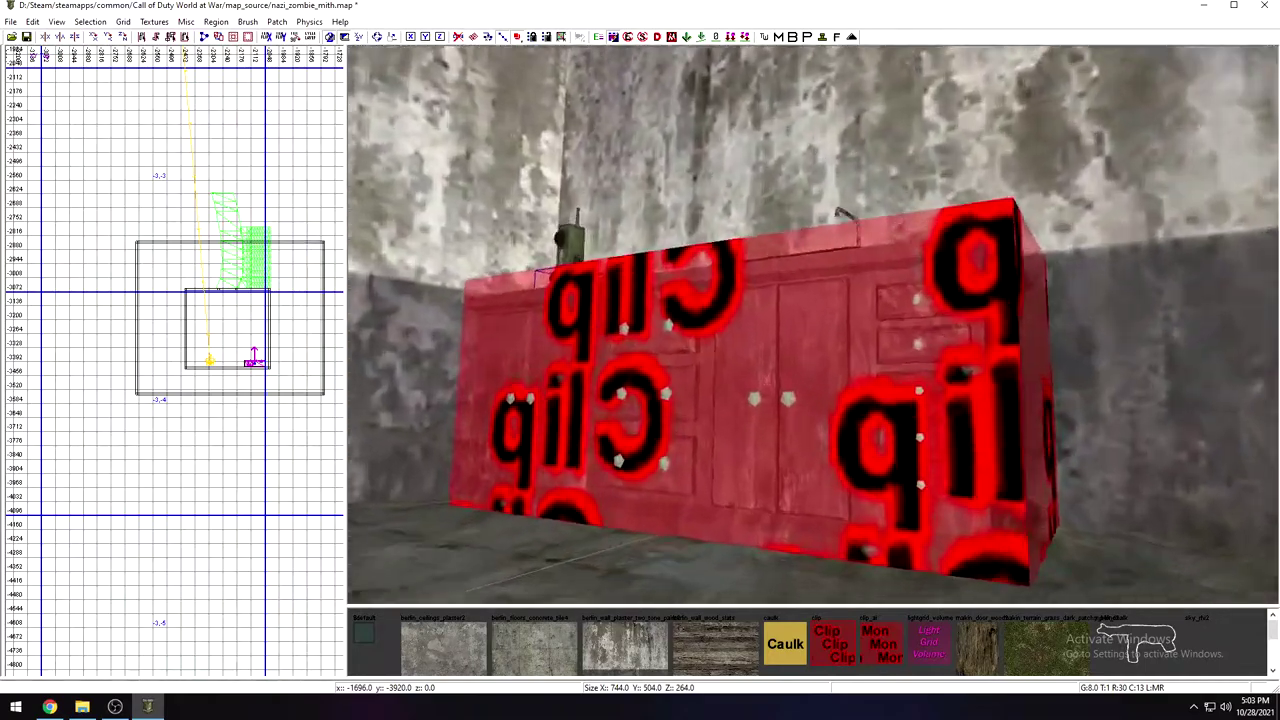
mouse_move(845, 403)
right_mouse_down()
mouse_move(848, 385)
mouse_move(847, 421)
right_mouse_up()
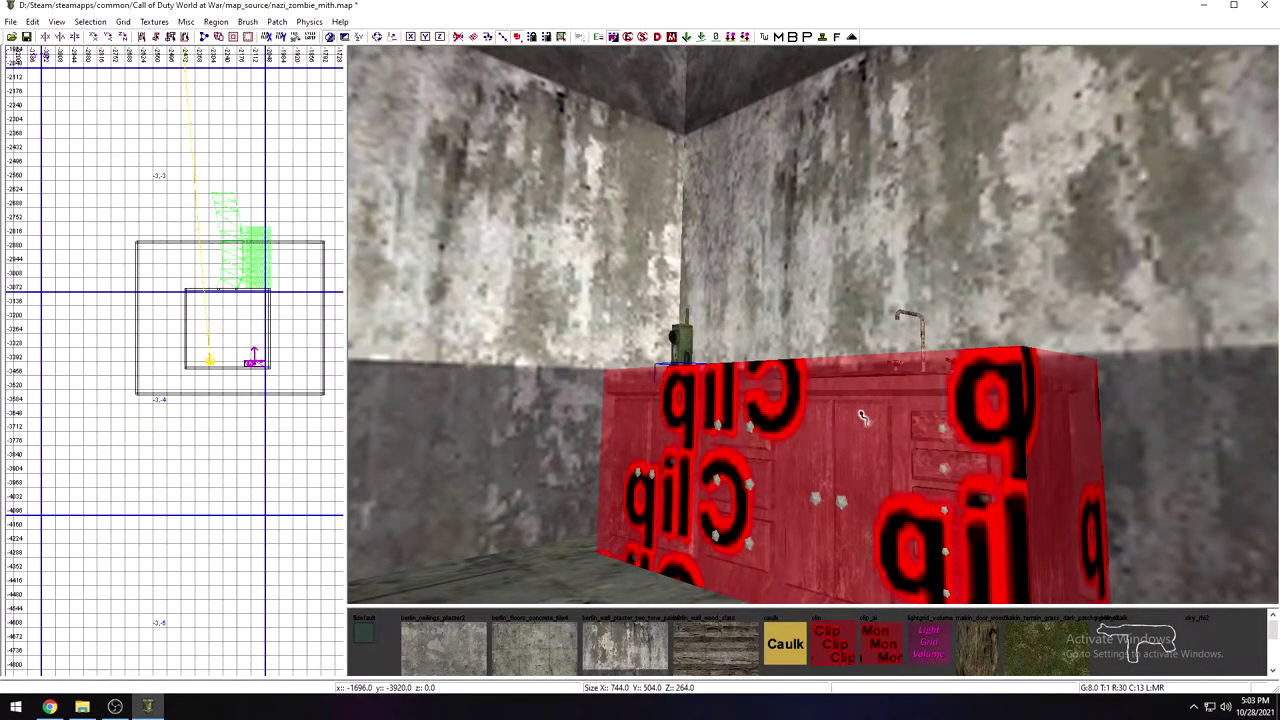
mouse_move(940, 457)
right_mouse_down()
mouse_move(940, 440)
mouse_move(928, 443)
right_mouse_up()
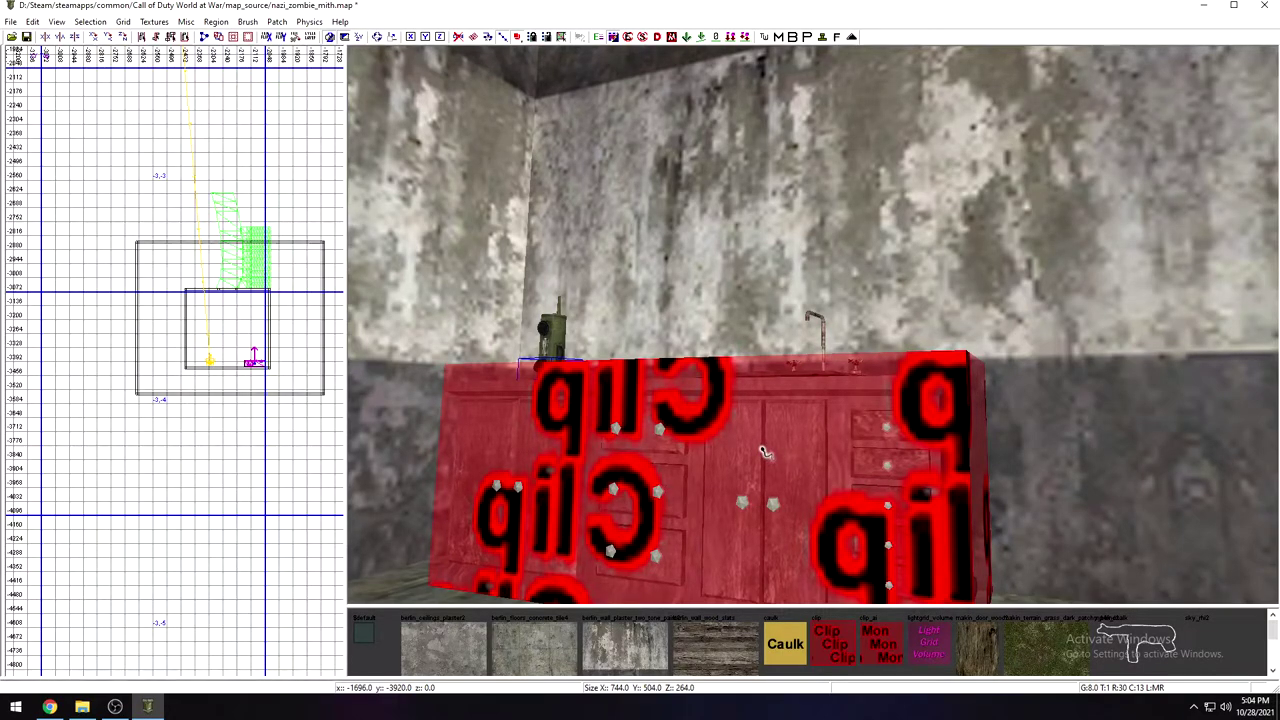
right_click_drag(782, 443, 880, 438)
key("Escape")
right_click_drag(782, 443, 580, 370)
right_click_drag(720, 424, 1060, 424)
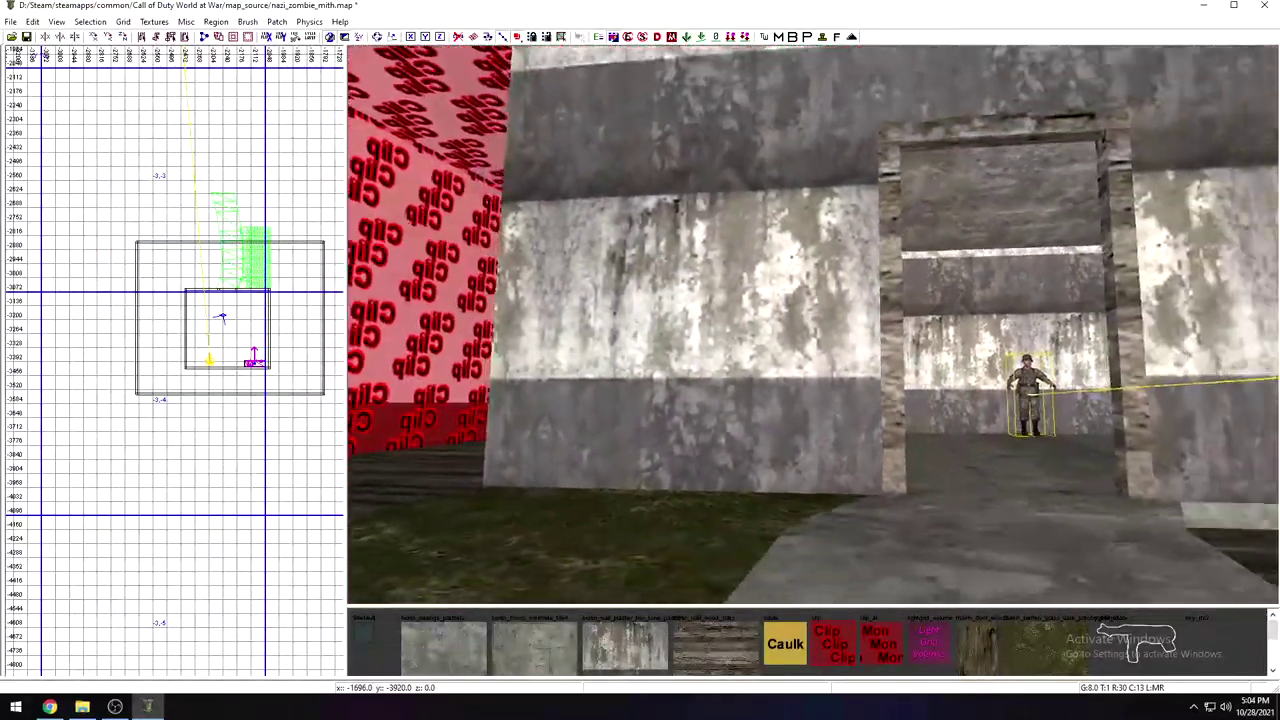
mouse_move(802, 424)
right_mouse_down()
mouse_move(830, 390)
mouse_move(802, 418)
right_mouse_up()
scroll(905, 551, "down", 1)
scroll(909, 531, "up", 1)
right_click_drag(918, 492, 952, 540)
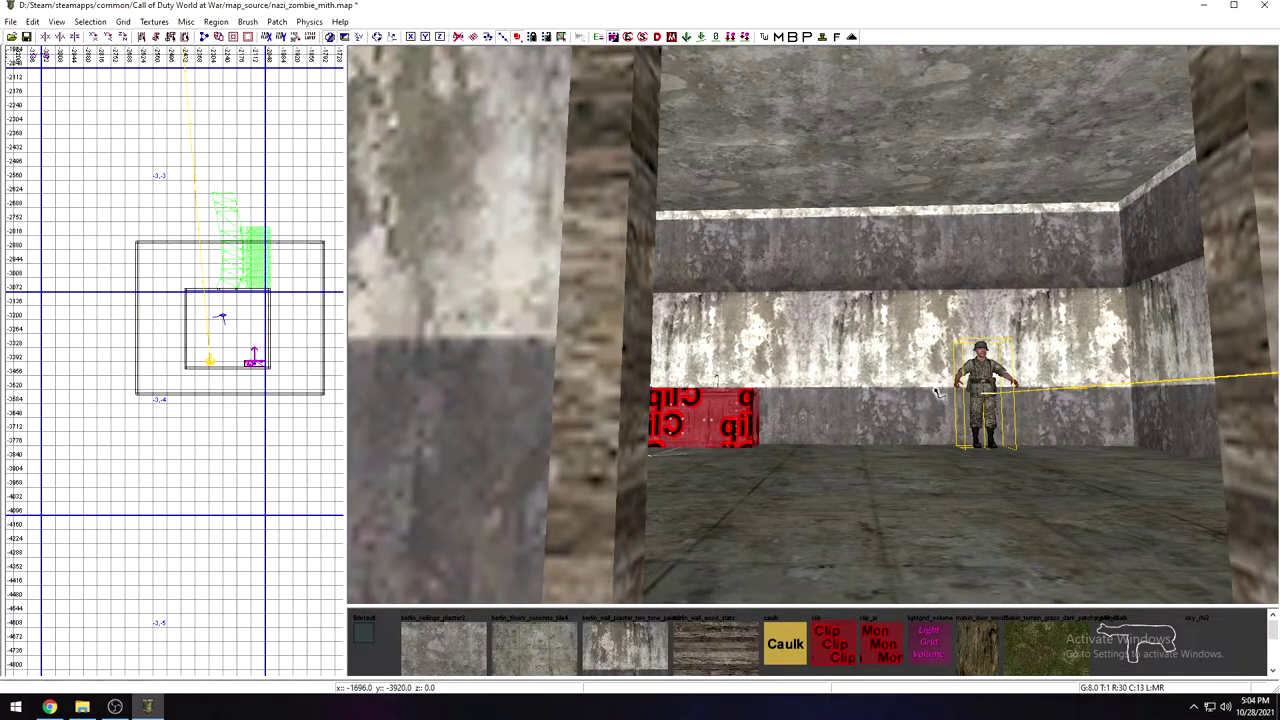
right_click_drag(928, 414, 1020, 370)
right_click_drag(800, 338, 900, 410)
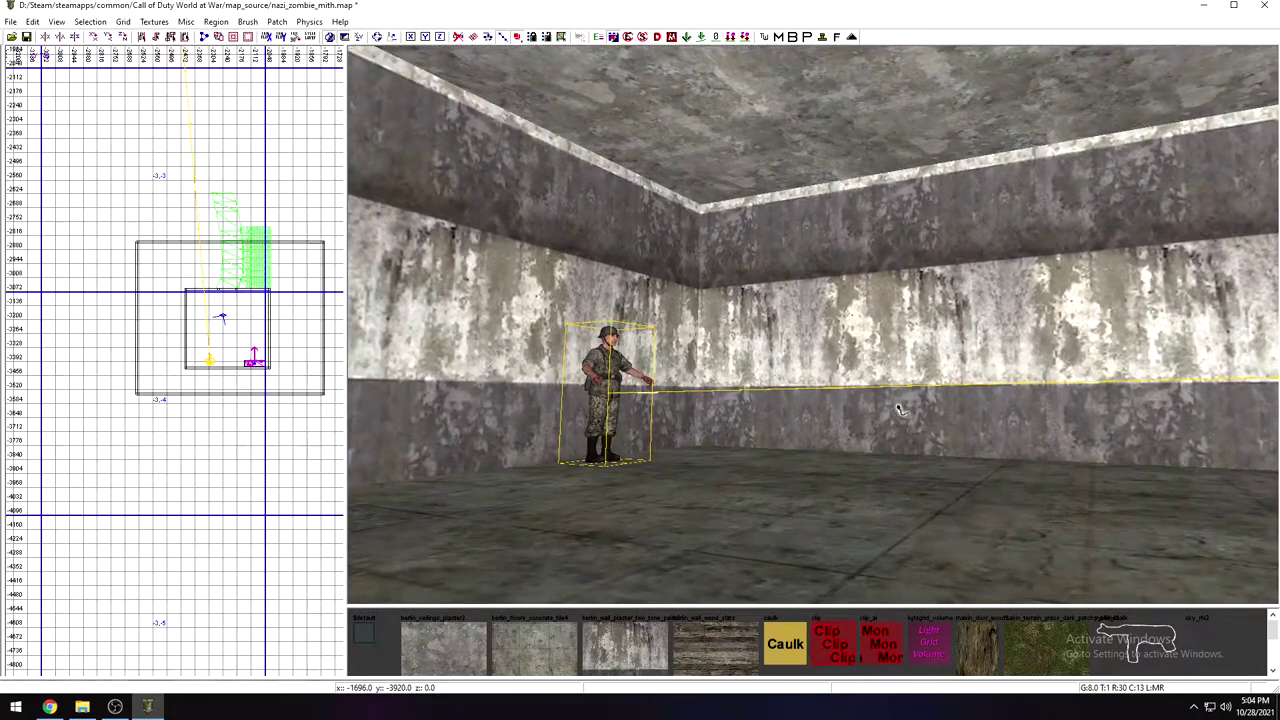
Step: Add a light entity beside the room's east wall
right_click(294, 314)
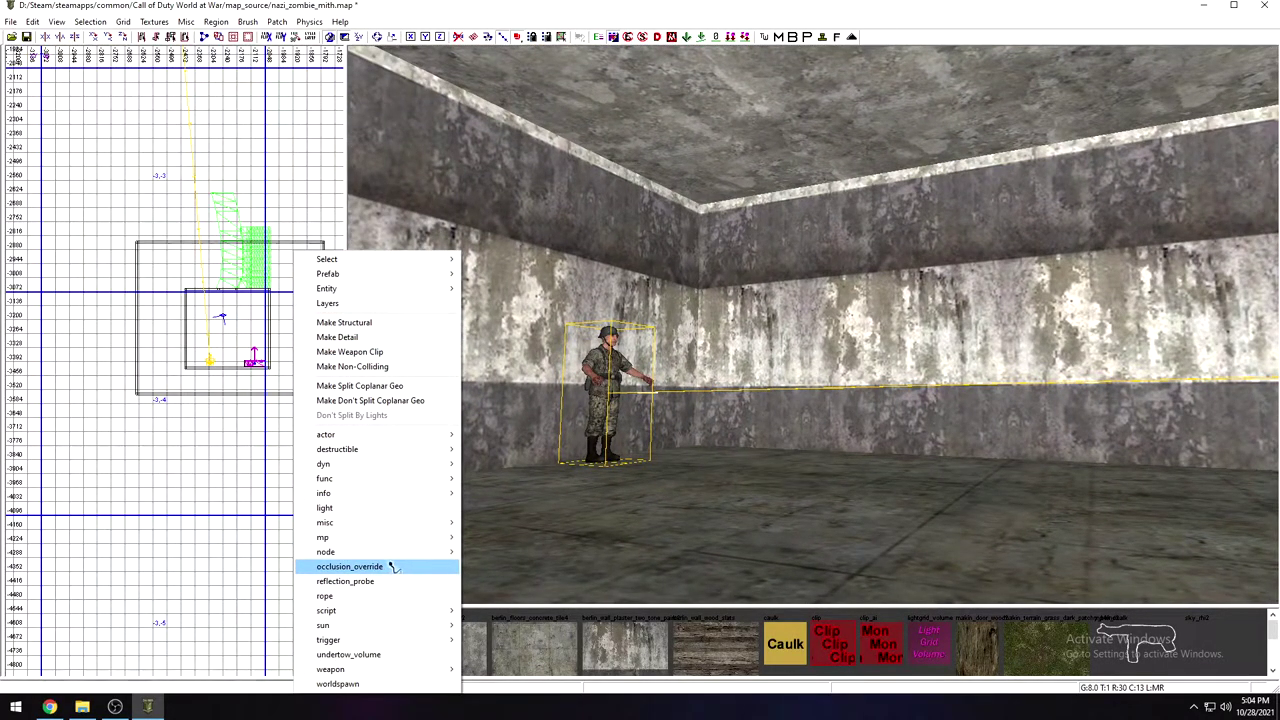
left_click(388, 509)
right_click_drag(691, 429, 1265, 489)
right_click_drag(671, 451, 930, 458)
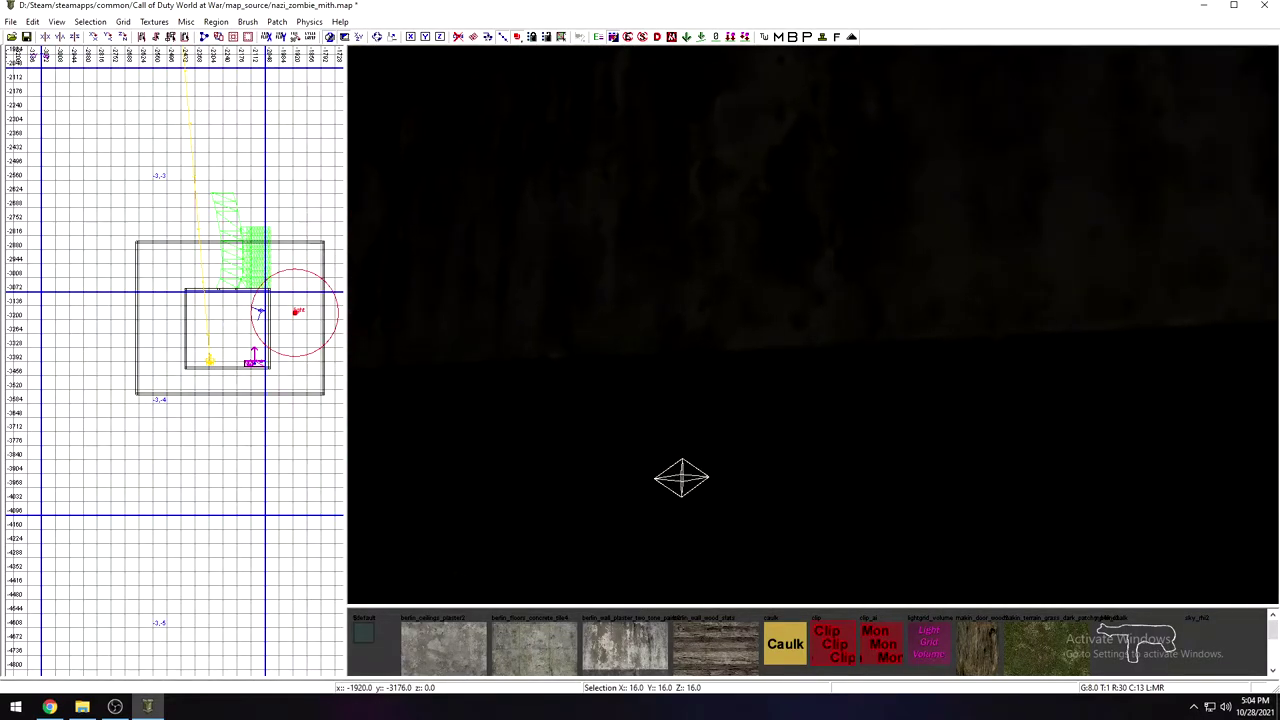
Step: Move the light into the room and position it just below the ceiling
left_click_drag(672, 480, 540, 391)
mouse_move(551, 328)
right_mouse_down()
mouse_move(420, 325)
mouse_move(551, 328)
right_mouse_up()
left_click_drag(1040, 250, 789, 240)
mouse_move(789, 240)
right_mouse_down()
mouse_move(960, 250)
mouse_move(790, 240)
right_mouse_up()
mouse_move(651, 249)
right_mouse_down()
mouse_move(760, 250)
mouse_move(651, 249)
right_mouse_up()
left_click_drag(508, 142, 674, 137)
right_click_drag(674, 200, 600, 180)
mouse_move(842, 120)
right_mouse_down()
mouse_move(800, 122)
mouse_move(796, 70)
mouse_move(842, 120)
right_mouse_up()
mouse_move(870, 260)
left_mouse_down()
mouse_move(837, 263)
mouse_move(858, 260)
left_mouse_up()
right_click_drag(858, 260, 900, 260)
right_click_drag(715, 270, 728, 280)
Step: Duplicate the light and place the copy across the ceiling from the first one
key("space")
left_click_drag(617, 278, 727, 270)
key("Escape")
Step: Inspect the selected light's intensity and radius properties, then deselect it and put the entity properties away
mouse_move(764, 300)
right_mouse_down()
mouse_move(1010, 300)
mouse_move(1000, 400)
mouse_move(1008, 297)
mouse_move(770, 300)
mouse_move(765, 340)
right_mouse_up()
key("n")
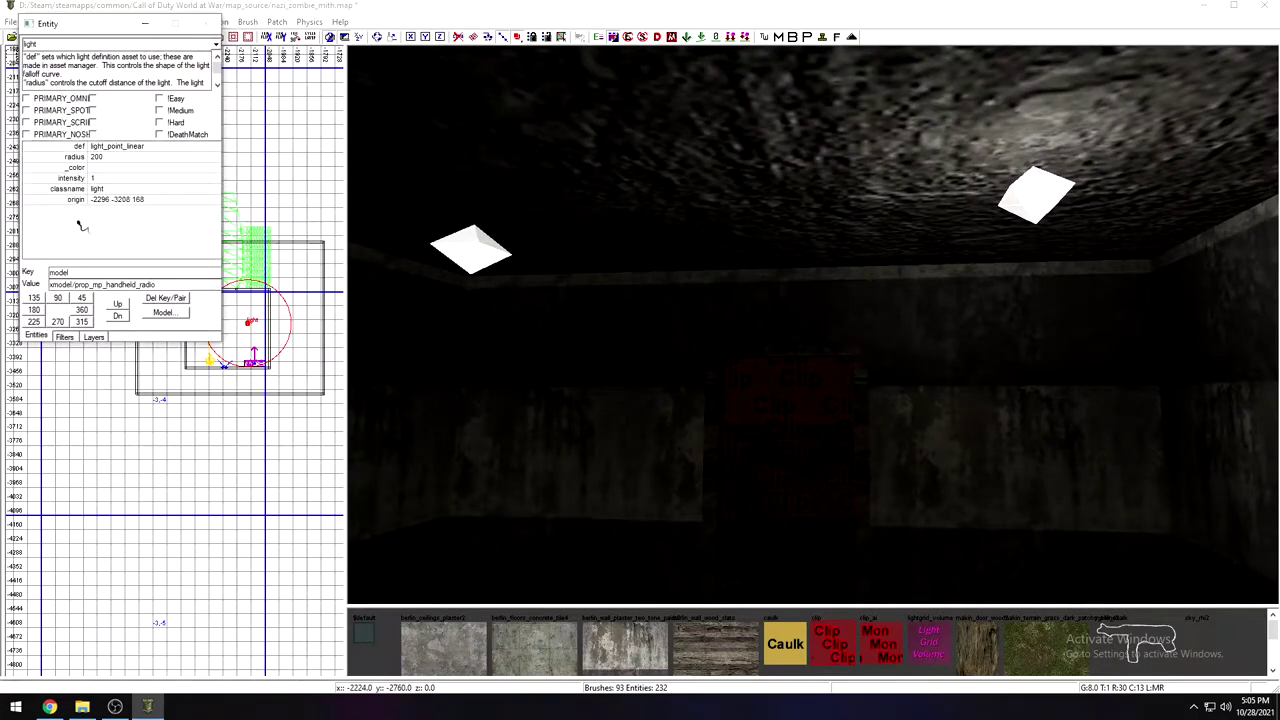
left_click(101, 179)
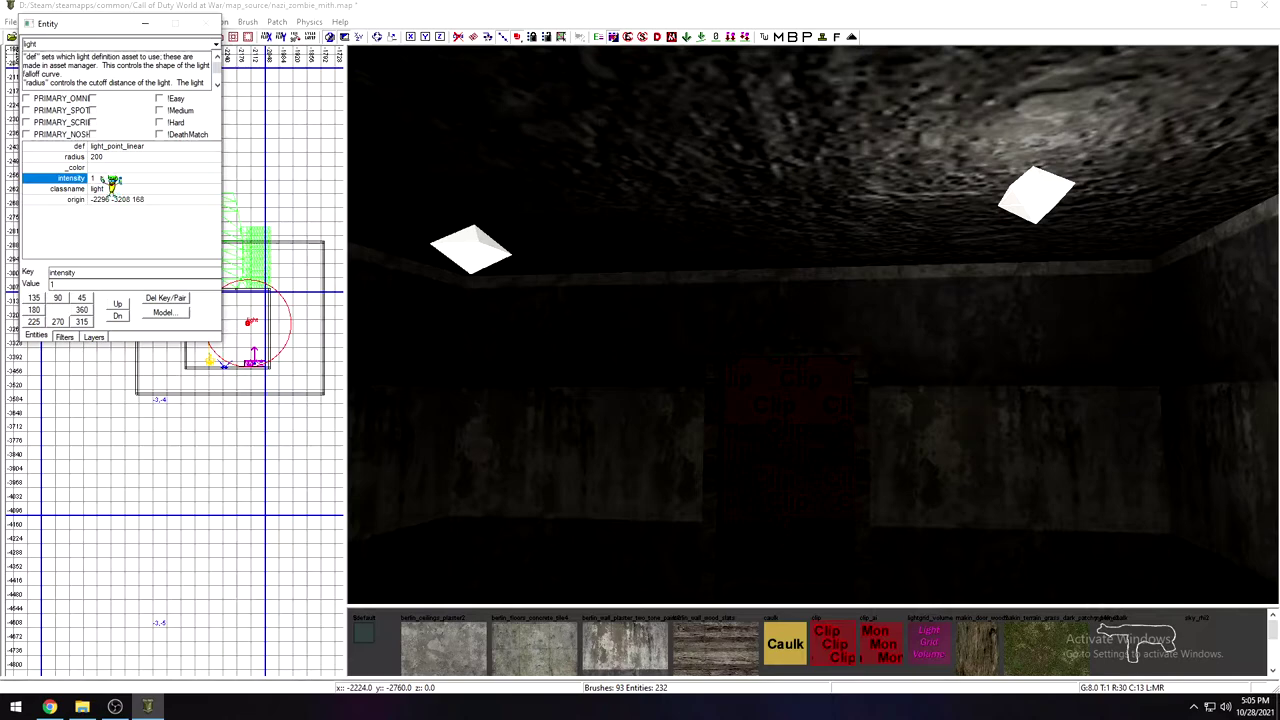
left_click(94, 157)
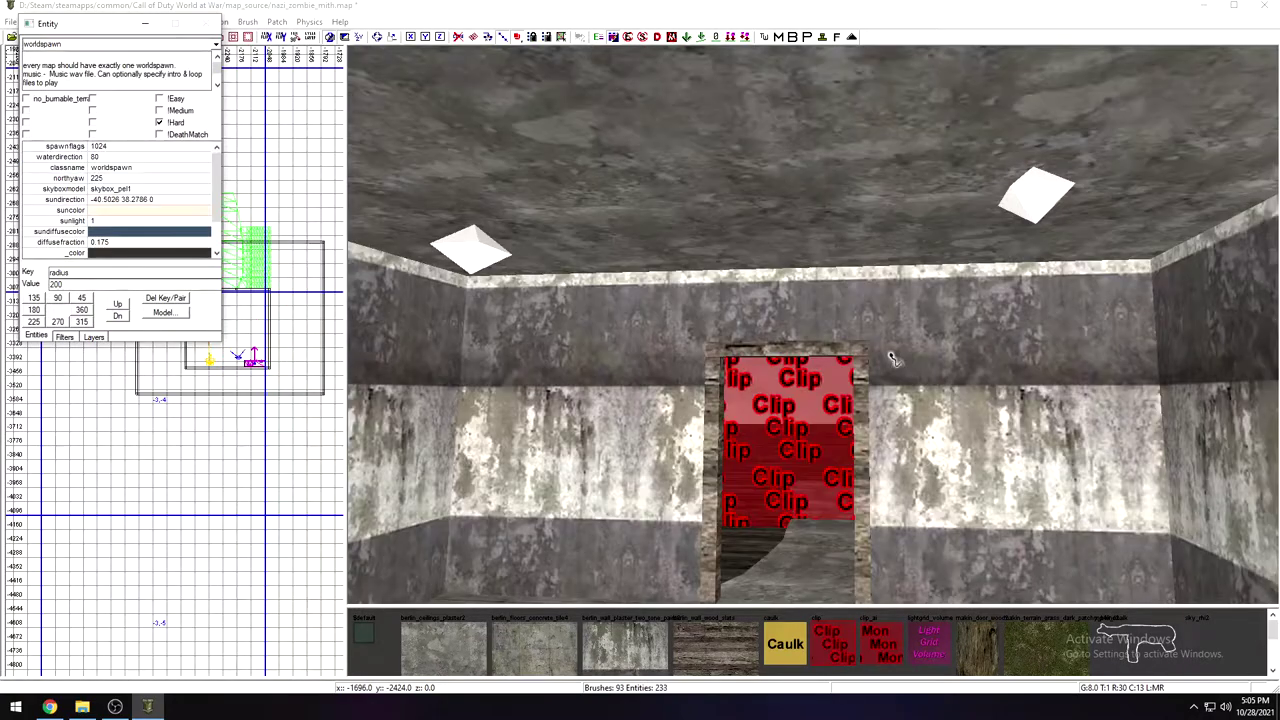
key("Escape")
right_click_drag(890, 365, 1030, 365)
right_click_drag(800, 365, 786, 357)
left_click(147, 24)
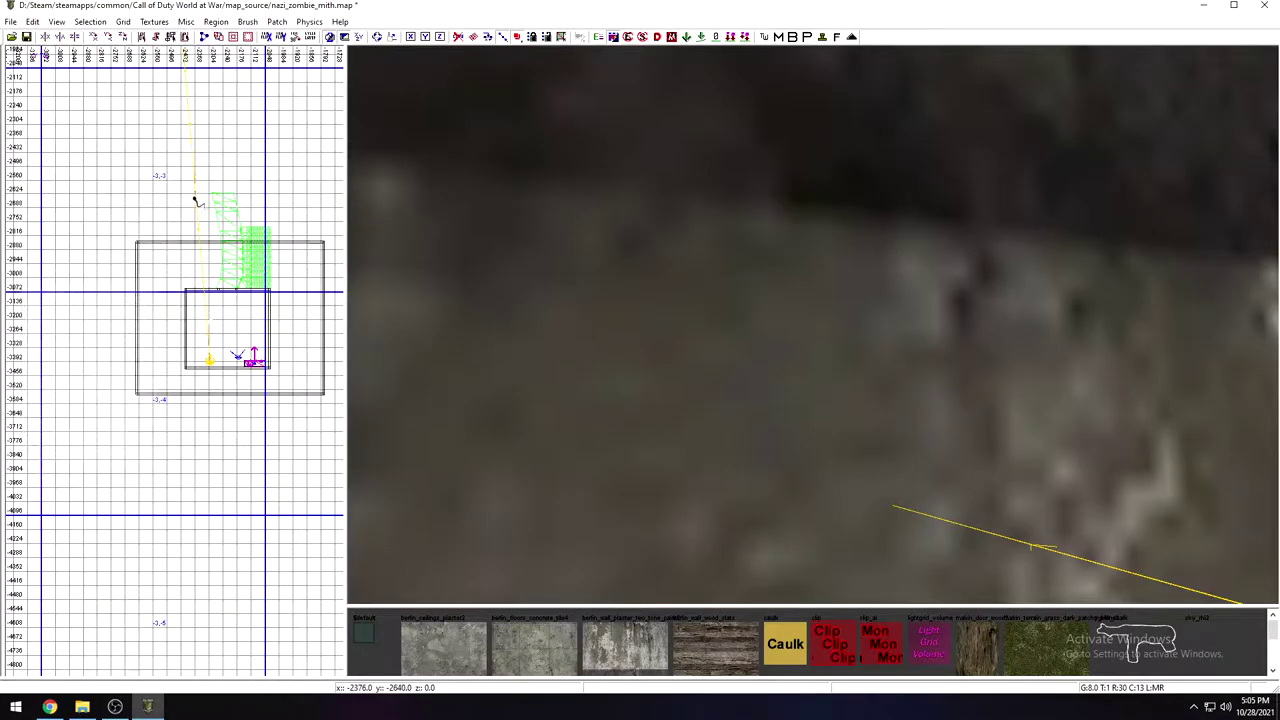
Step: Draw a brush over the room and shrink it to the room's footprint, about 376 by 344 units
mouse_move(158, 242)
left_mouse_down()
mouse_move(254, 300)
mouse_move(293, 396)
left_mouse_up()
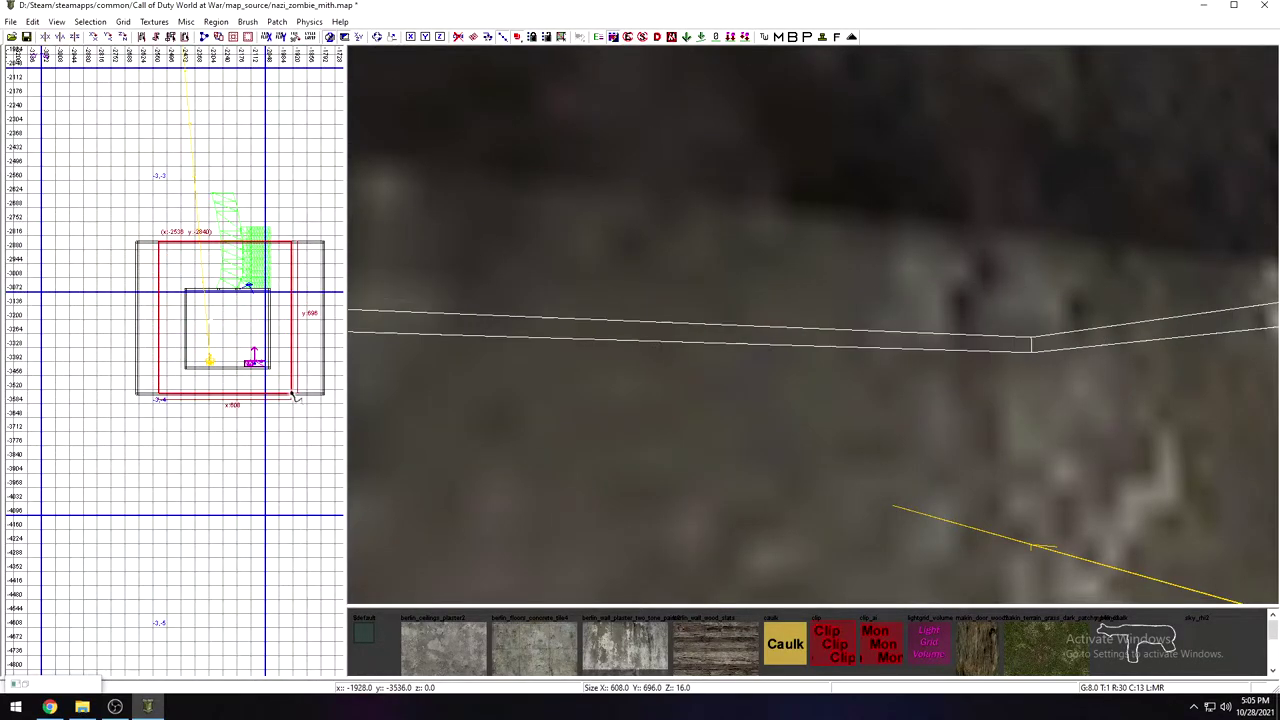
right_click(600, 318)
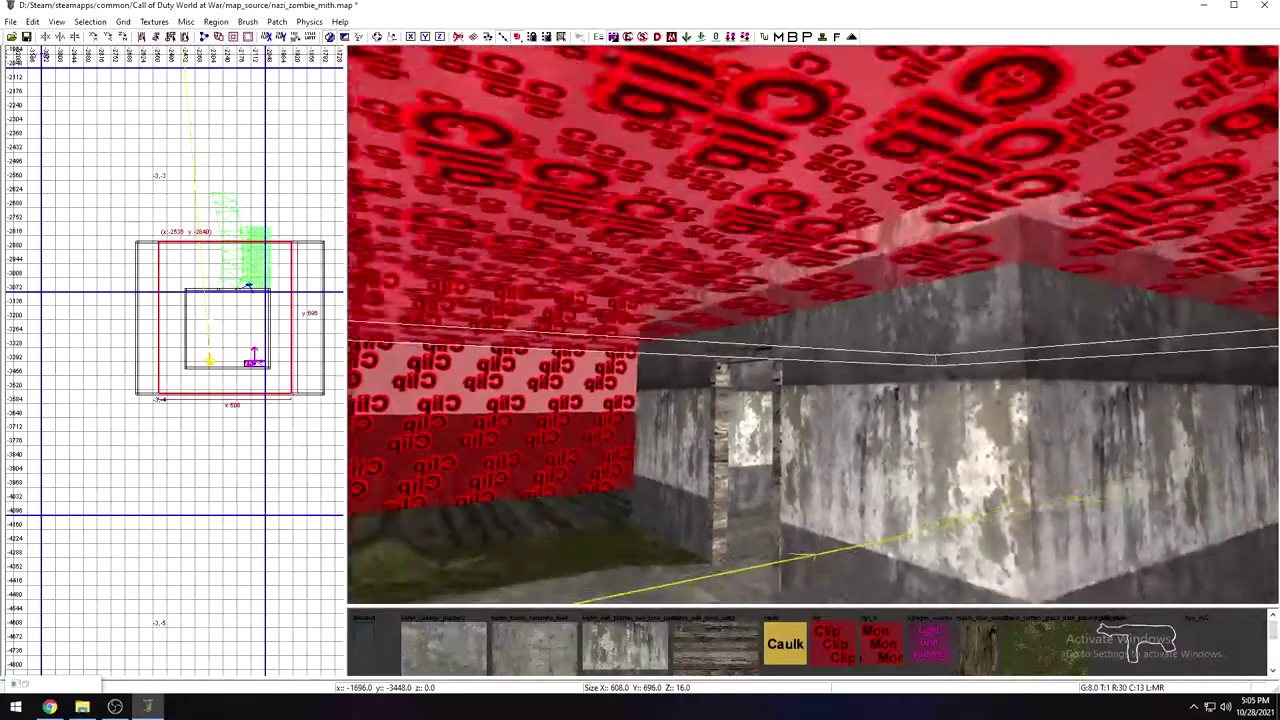
right_click_drag(600, 318, 600, 318)
left_click_drag(342, 339, 334, 334)
left_click_drag(179, 216, 179, 265)
left_click_drag(311, 330, 259, 331)
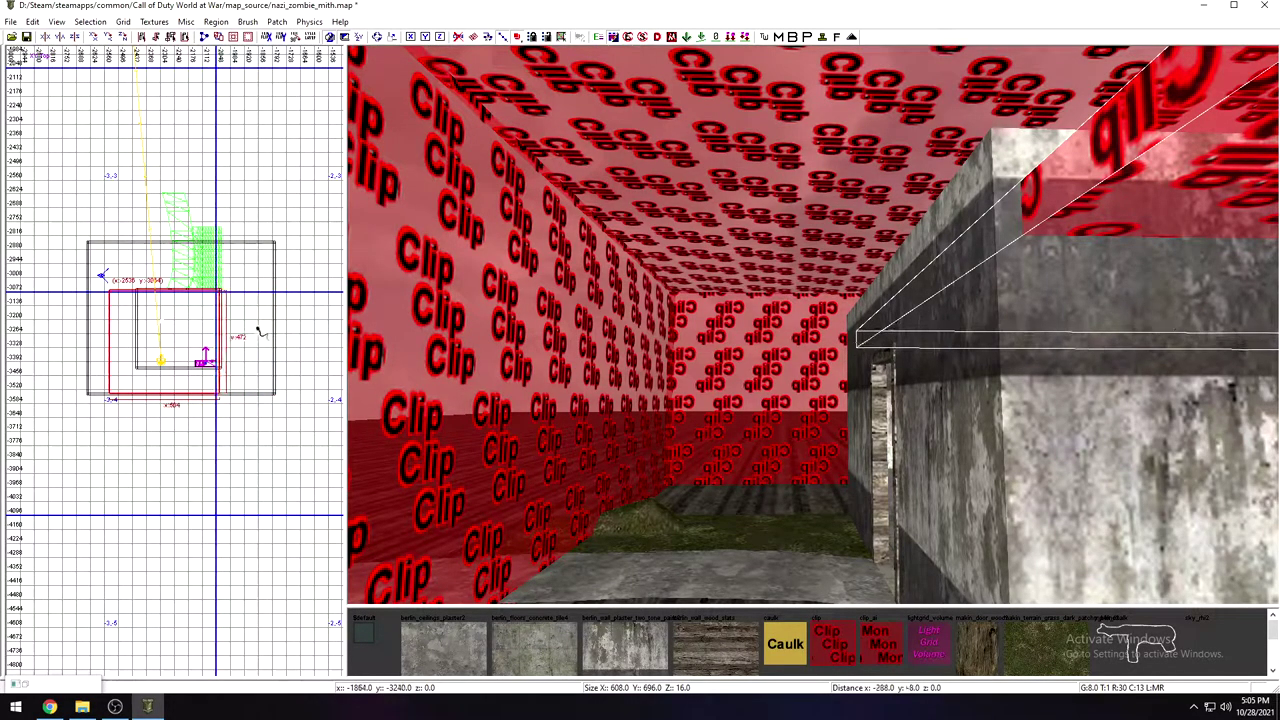
left_click_drag(103, 328, 128, 330)
left_click_drag(197, 440, 192, 412)
Step: Stretch the brush vertically so it fills the room from the floor up to the ceiling
mouse_move(912, 284)
right_mouse_down()
mouse_move(960, 220)
mouse_move(912, 406)
right_mouse_up()
left_click_drag(803, 443, 786, 510)
right_click_drag(788, 514, 790, 481)
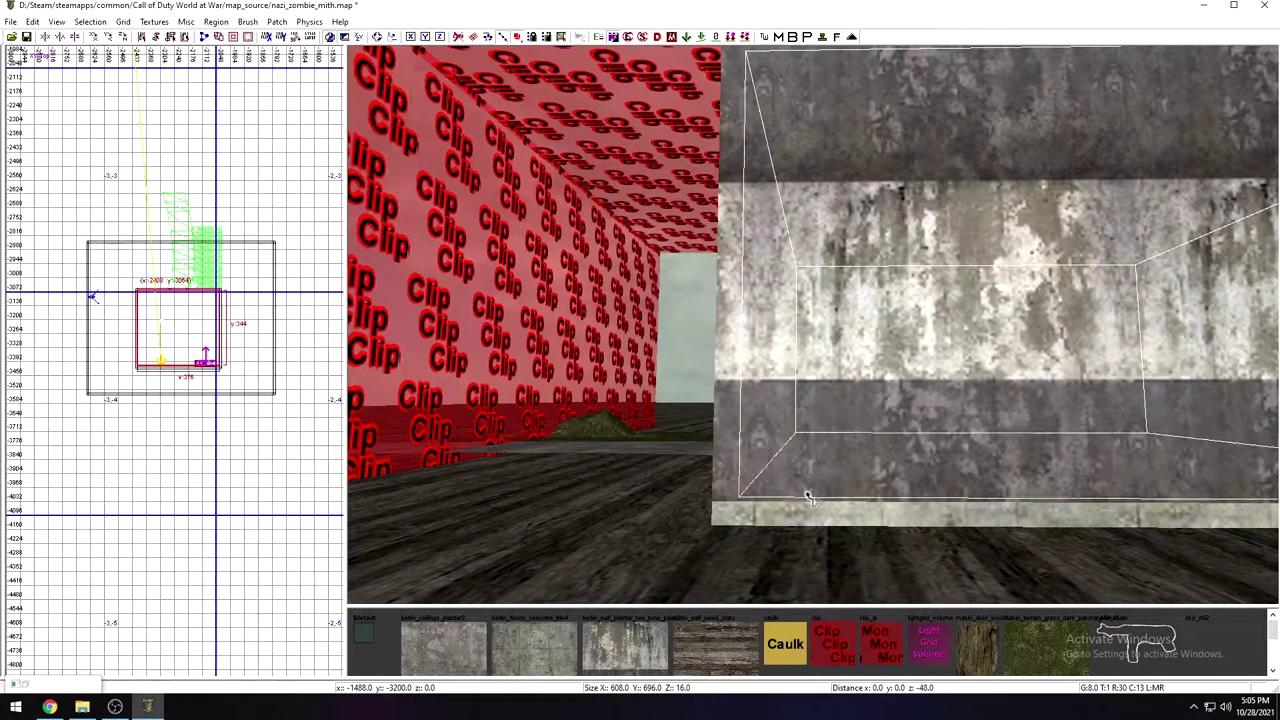
right_click(809, 494)
right_click(803, 494)
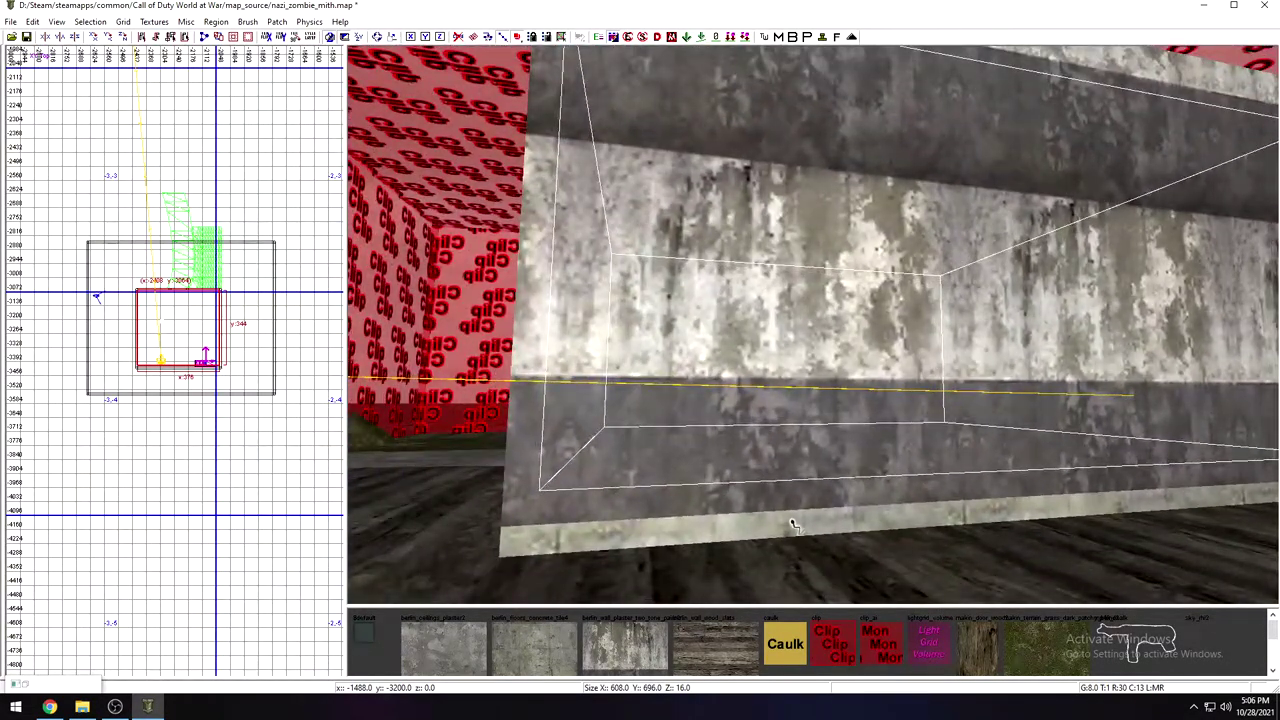
right_click(790, 523)
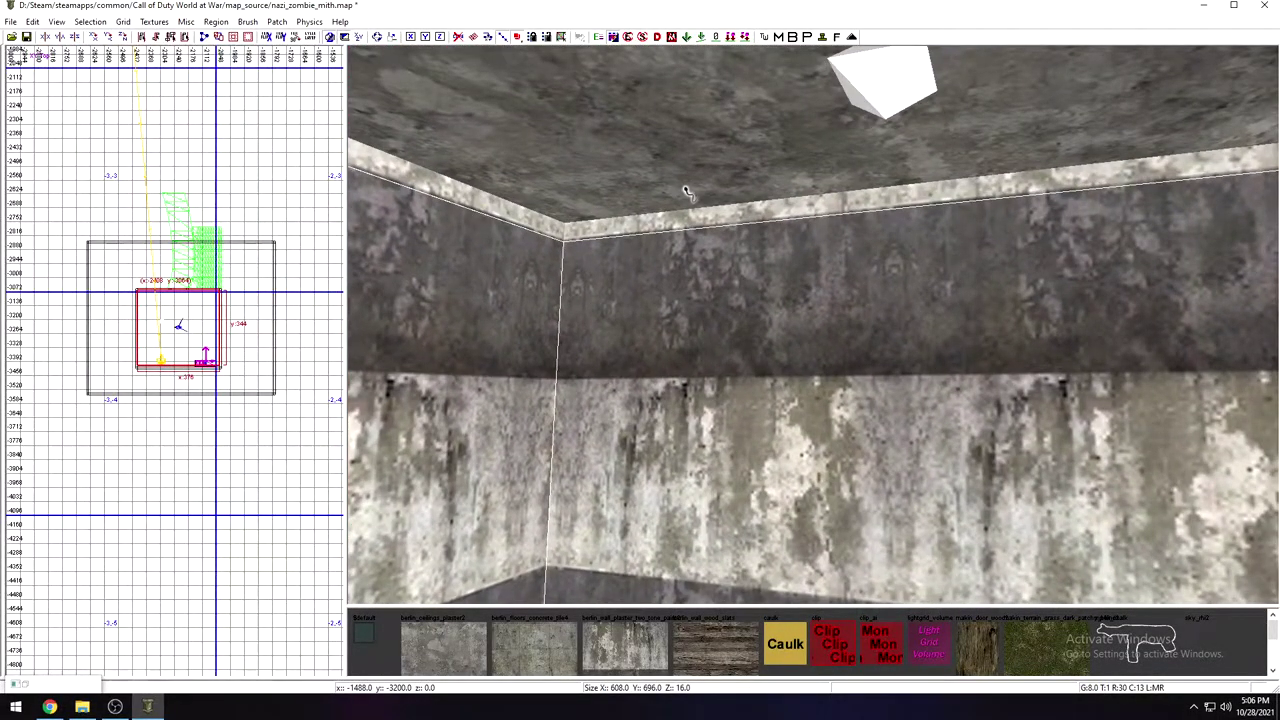
left_click_drag(687, 192, 688, 183)
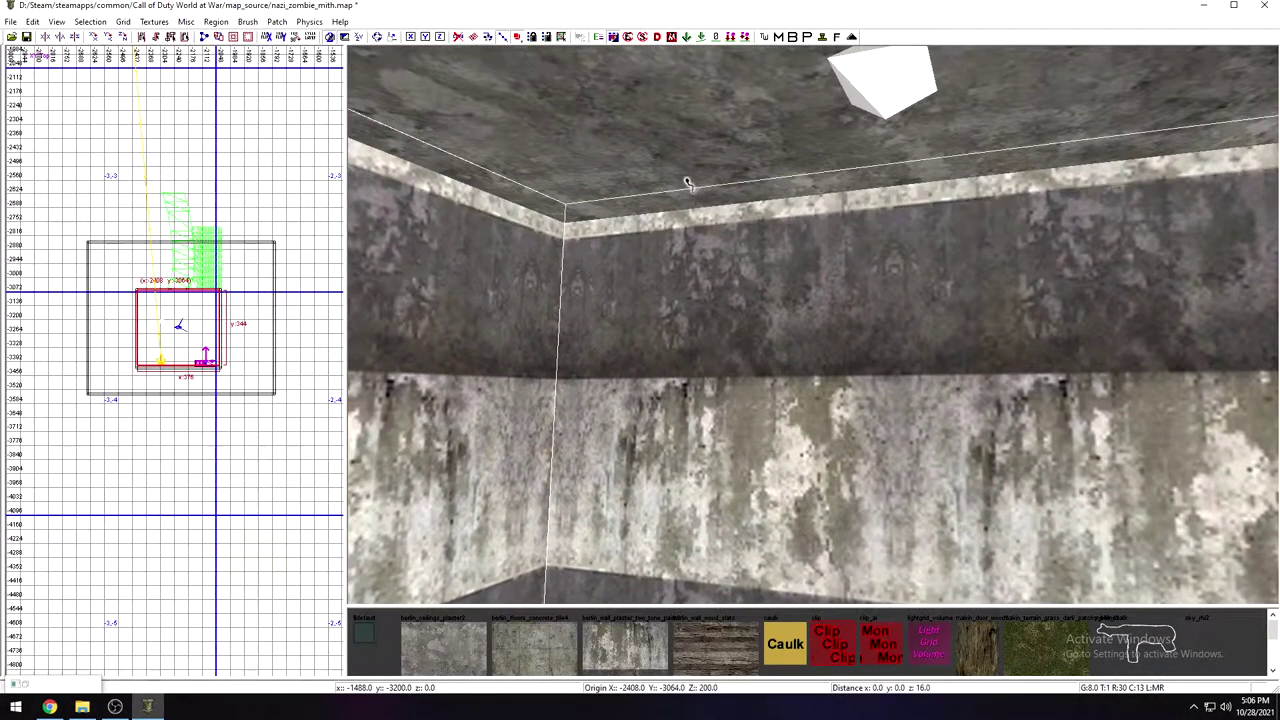
right_click(687, 185)
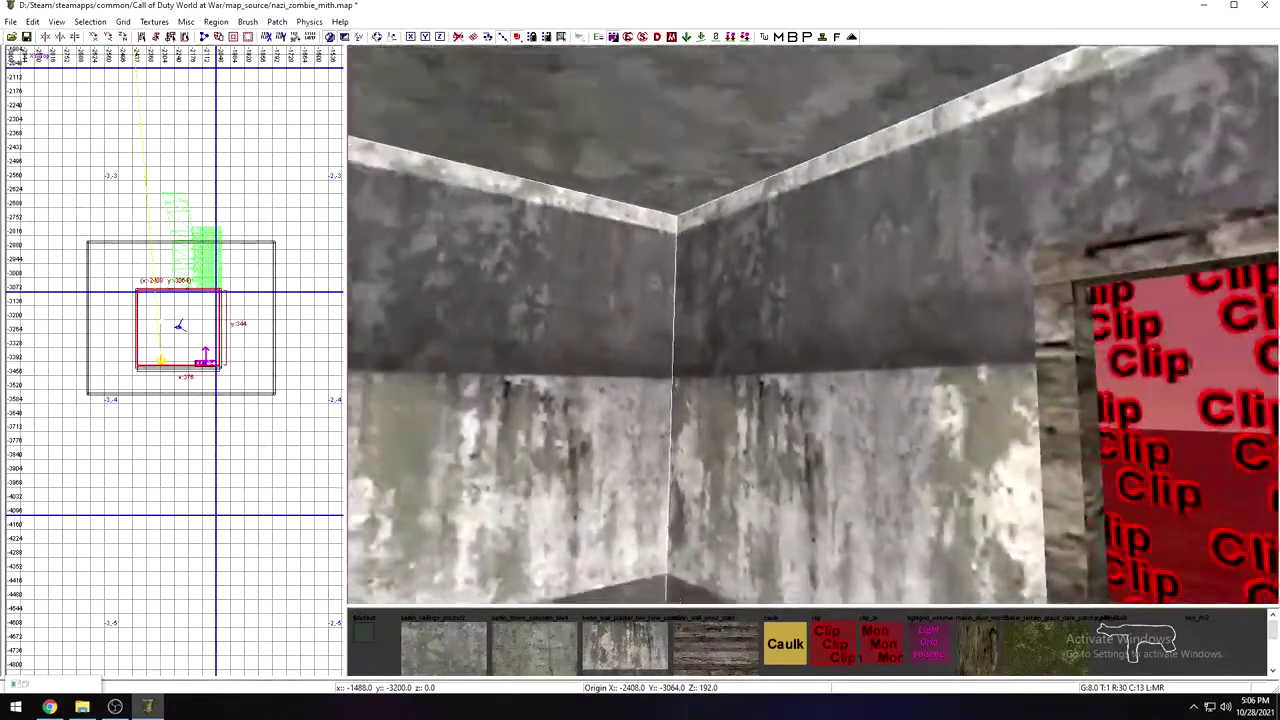
Step: Apply the lightgrid_volume texture to the brush filling the room and deselect it
right_click(588, 250)
left_click(930, 640)
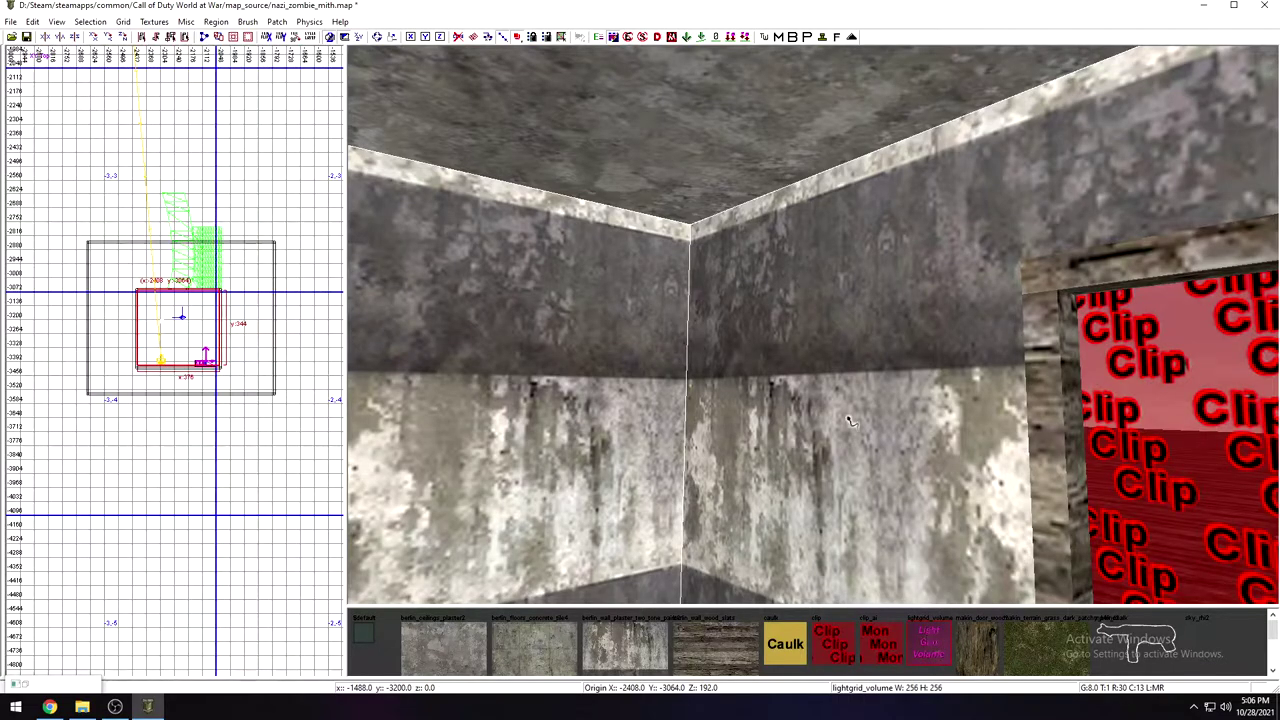
right_click(763, 333)
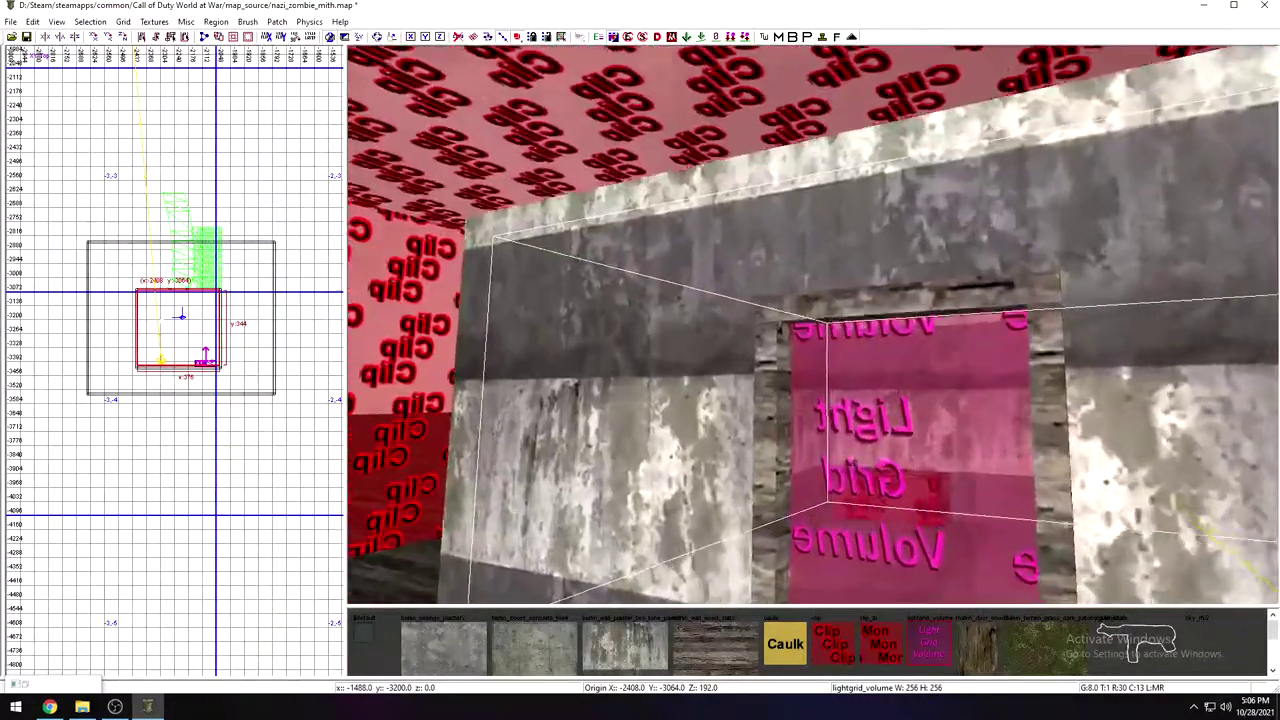
right_click(763, 331)
key("Escape")
Step: Examine the light grid volume from inside the room and through the doorway
right_click(821, 364)
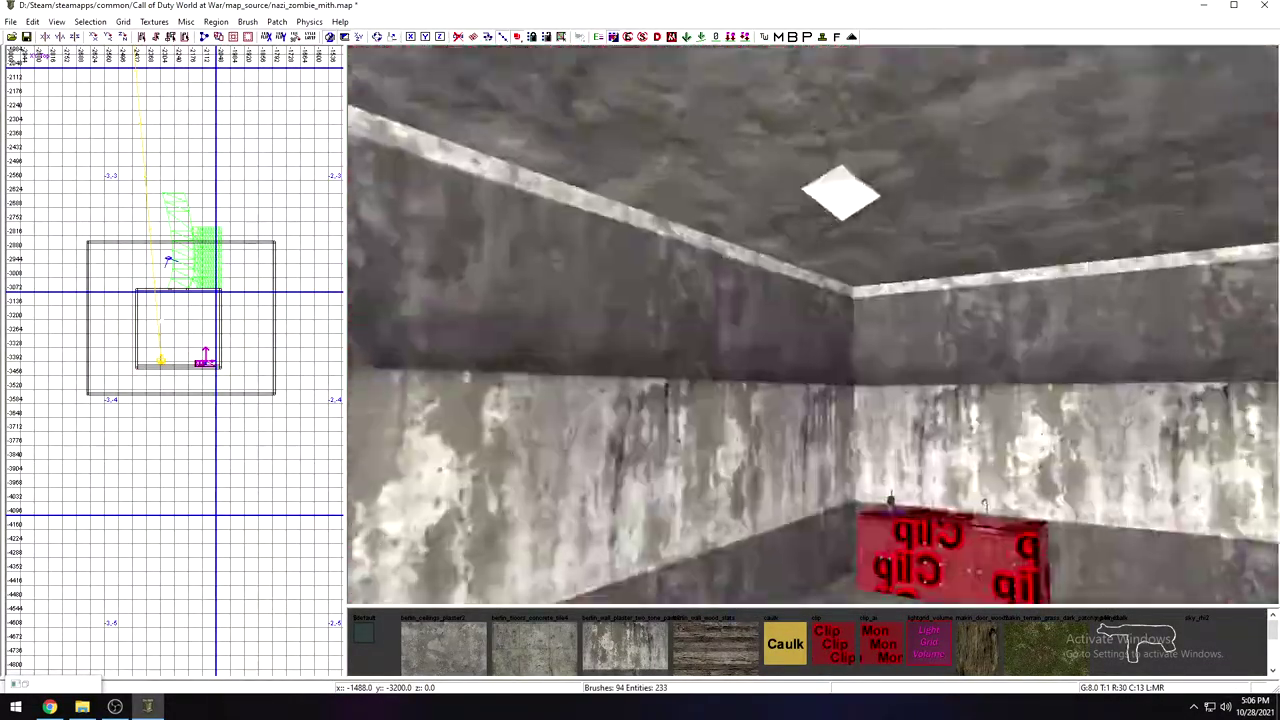
right_click_drag(821, 364, 920, 378)
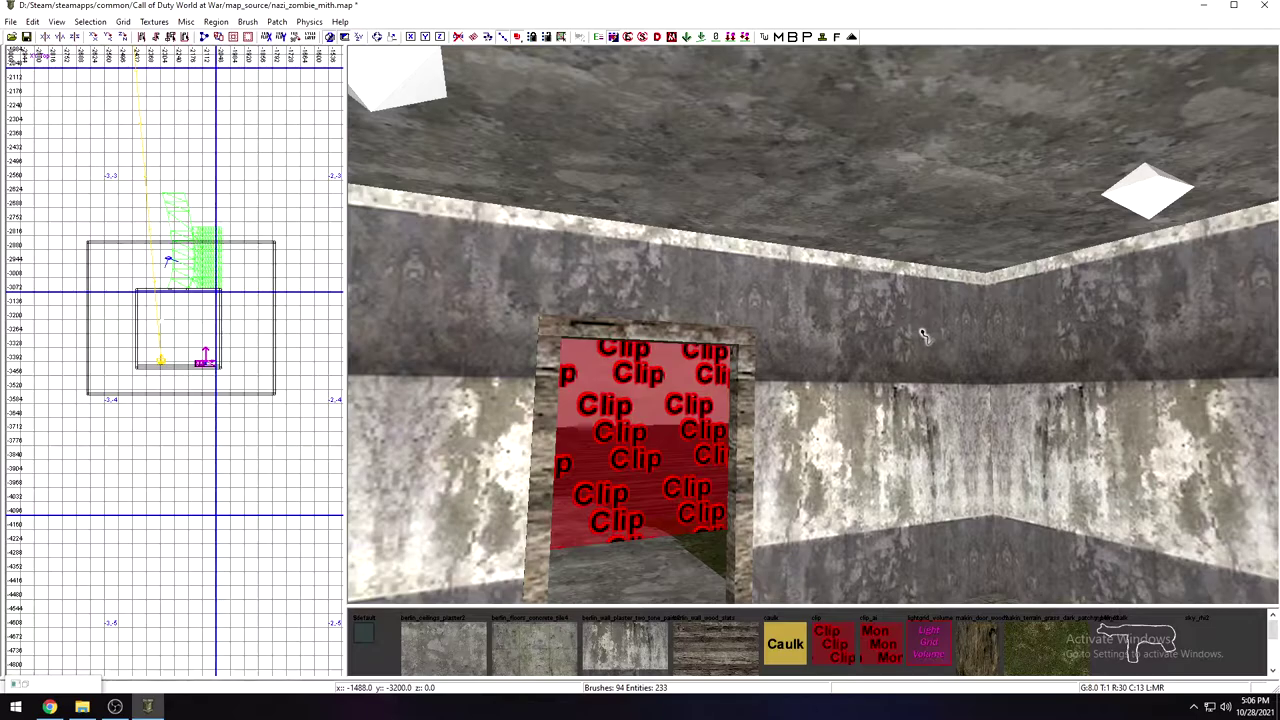
right_click_drag(940, 342, 788, 302)
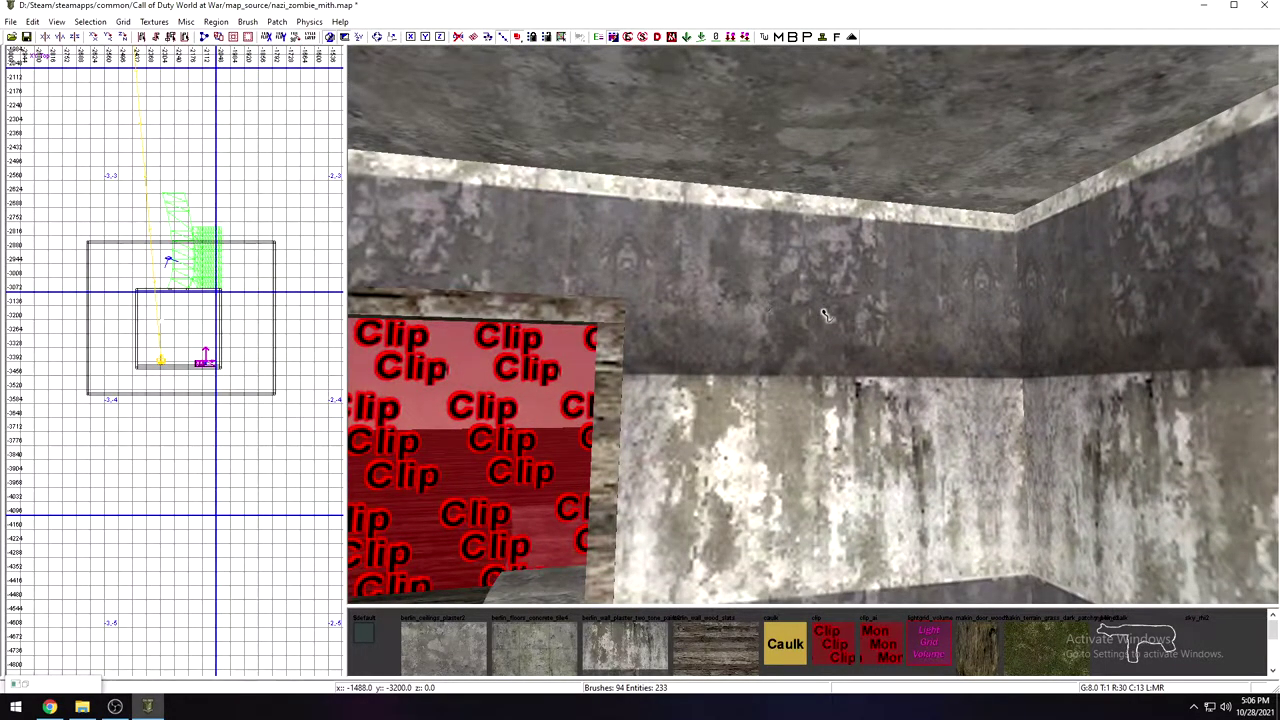
right_click_drag(828, 420, 1126, 520)
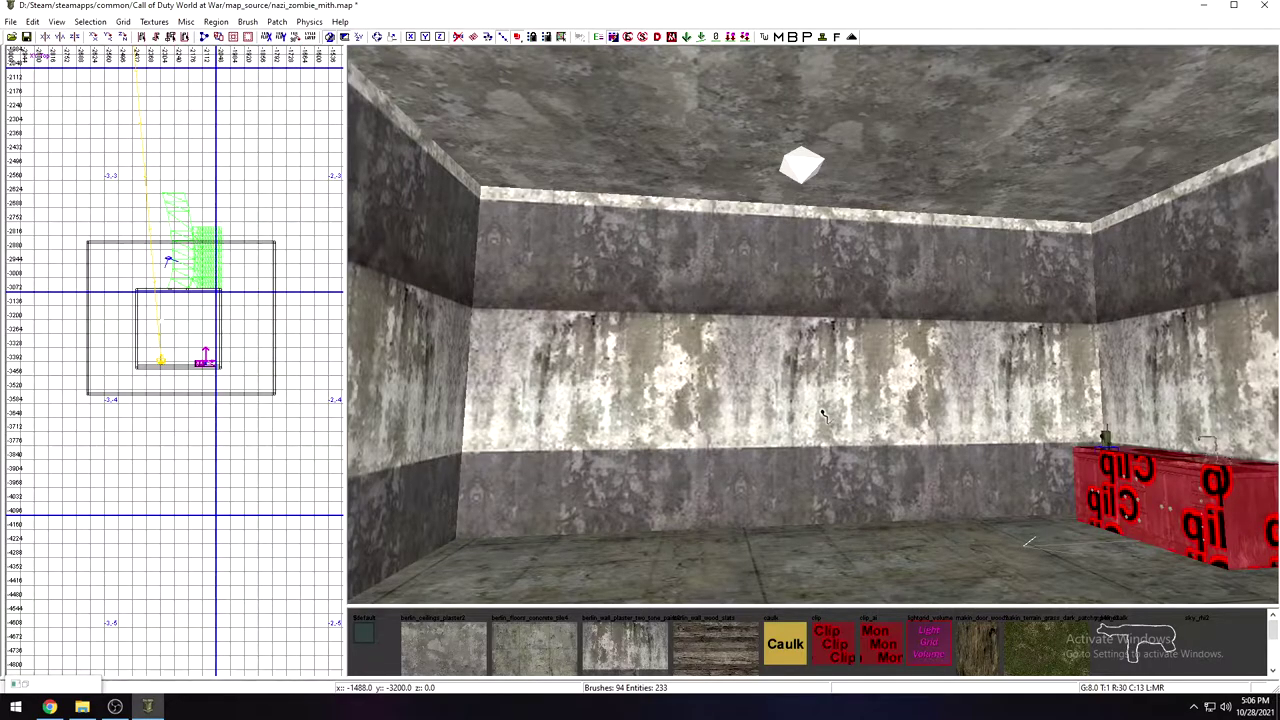
mouse_move(1103, 440)
right_mouse_down()
mouse_move(1126, 394)
mouse_move(1083, 428)
right_mouse_up()
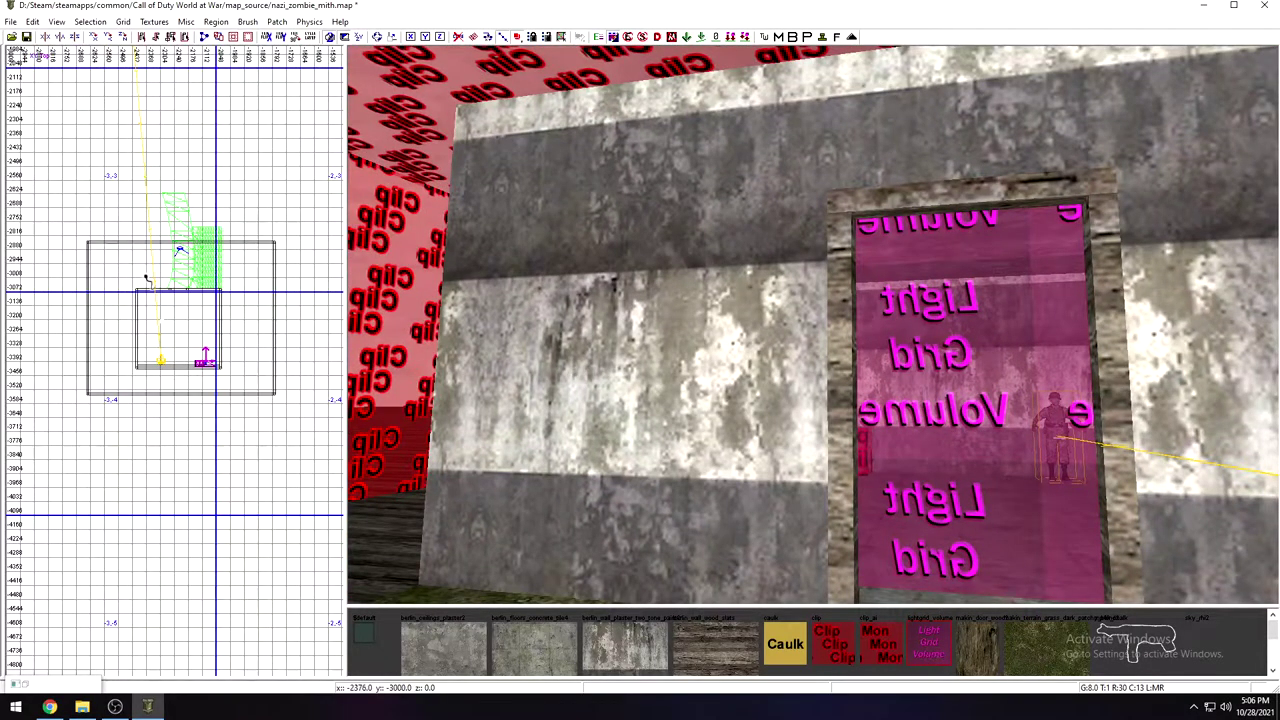
Step: Discard a trial brush drawn around the whole clipped area and add an info_volume entity at the room's east wall
mouse_move(83, 235)
left_mouse_down()
mouse_move(215, 288)
mouse_move(288, 420)
left_mouse_up()
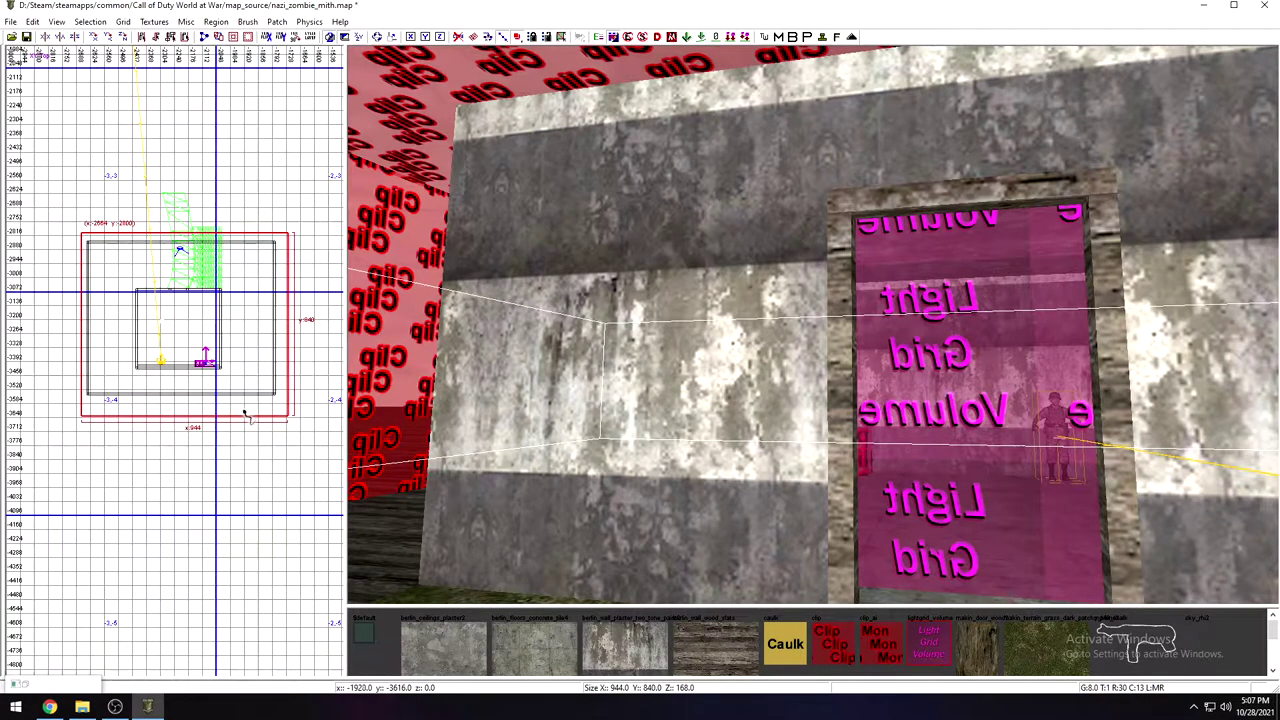
key("Escape")
right_click(203, 332)
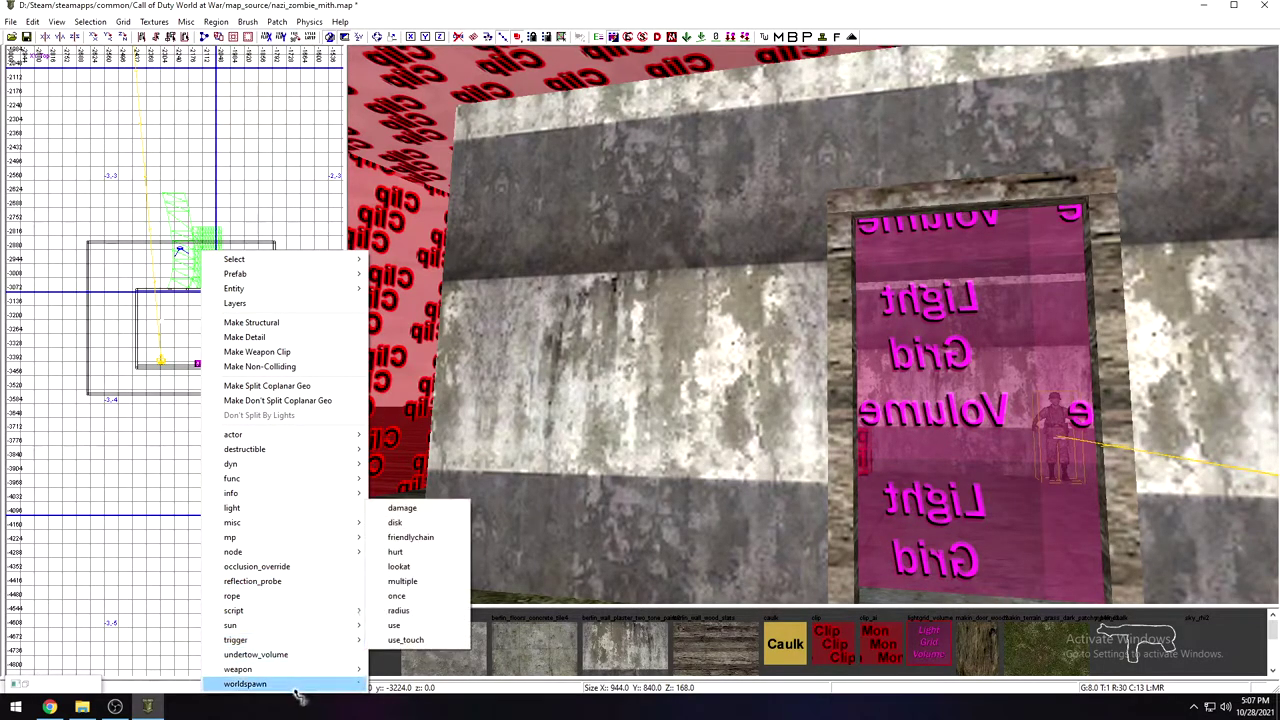
mouse_move(303, 617)
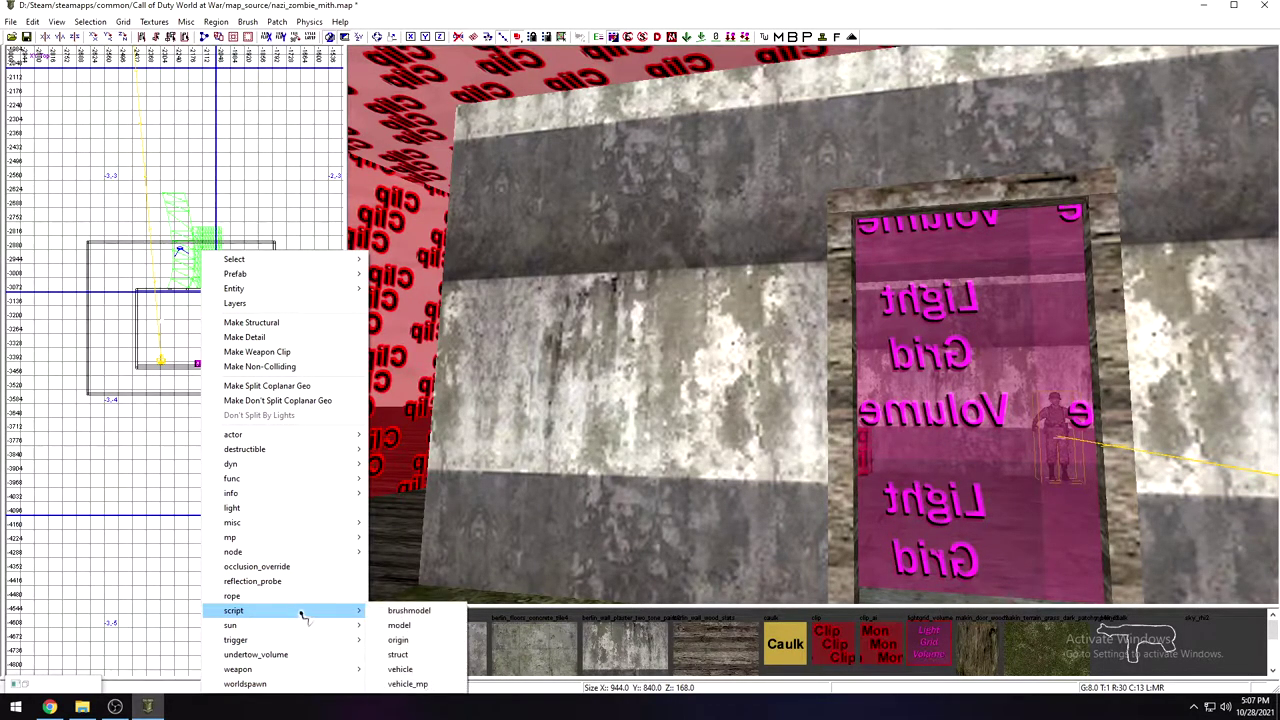
mouse_move(305, 530)
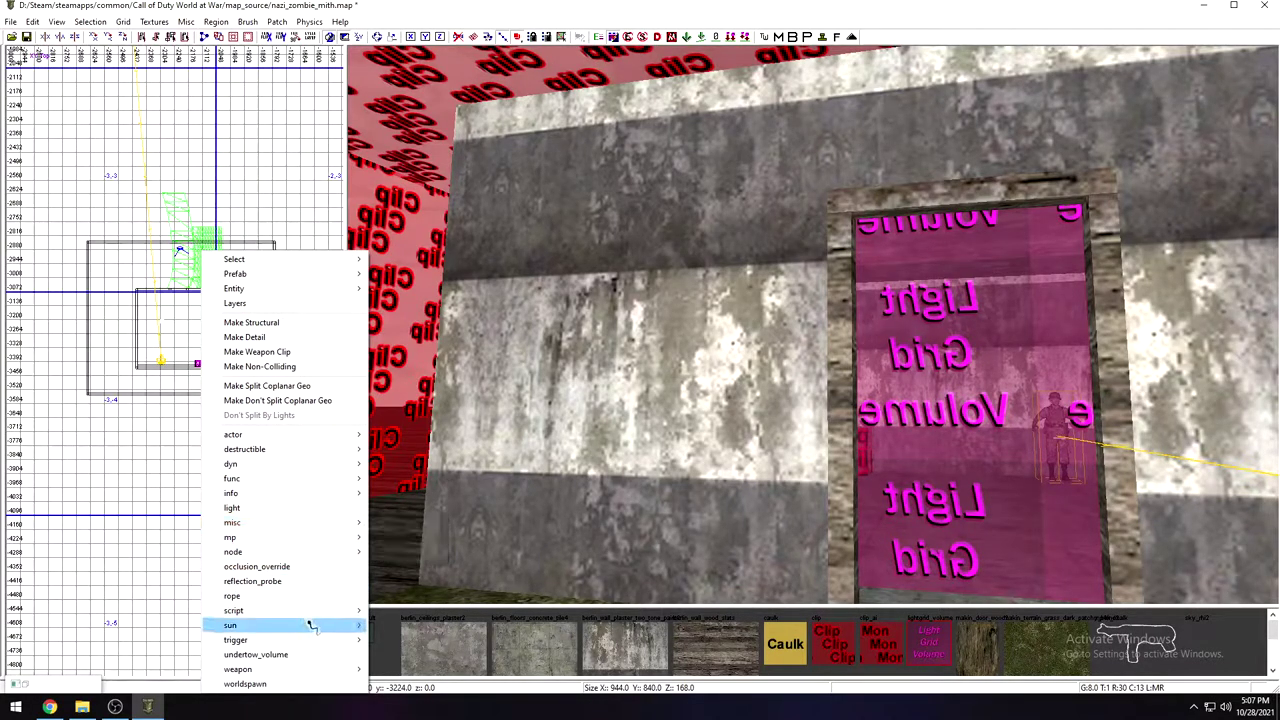
mouse_move(315, 642)
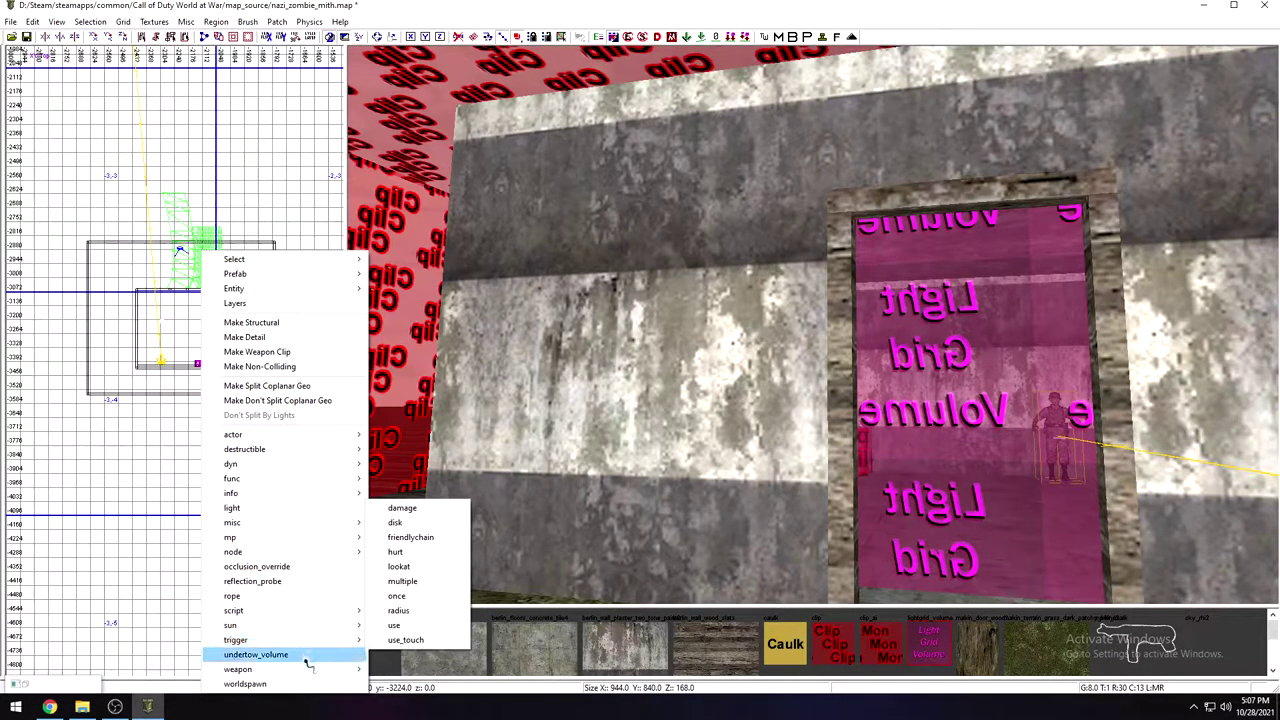
mouse_move(310, 668)
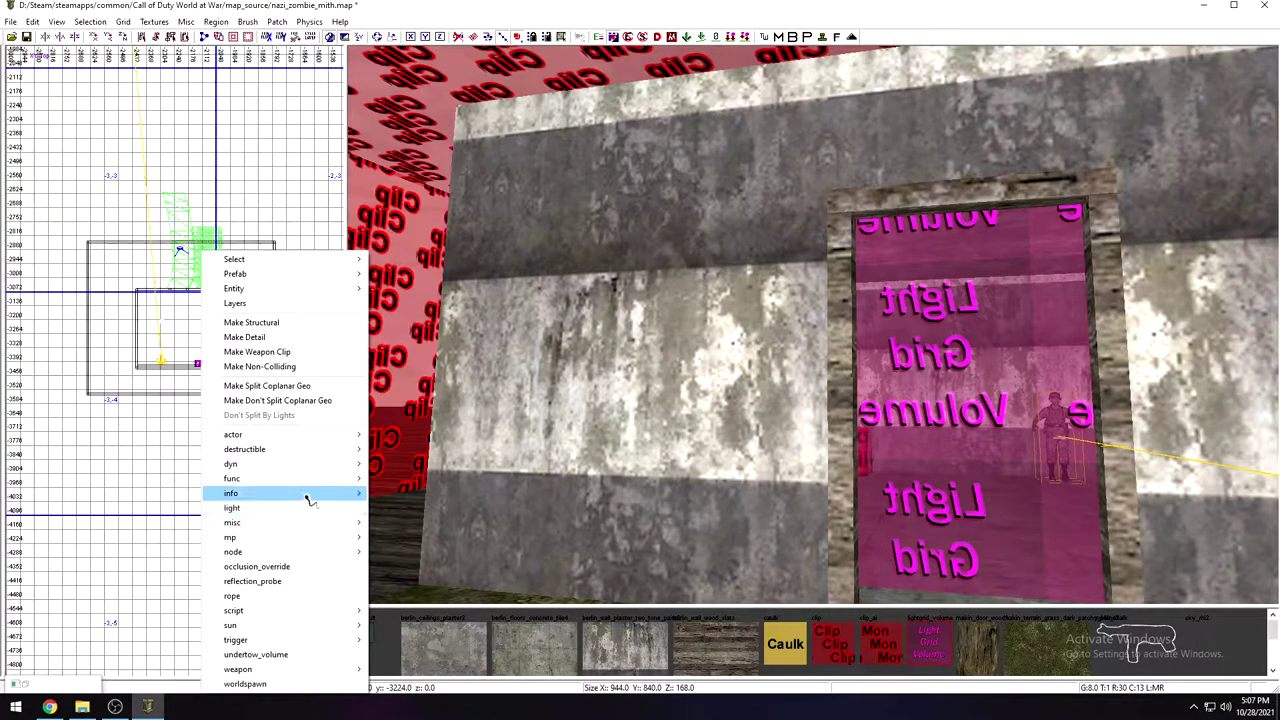
mouse_move(309, 498)
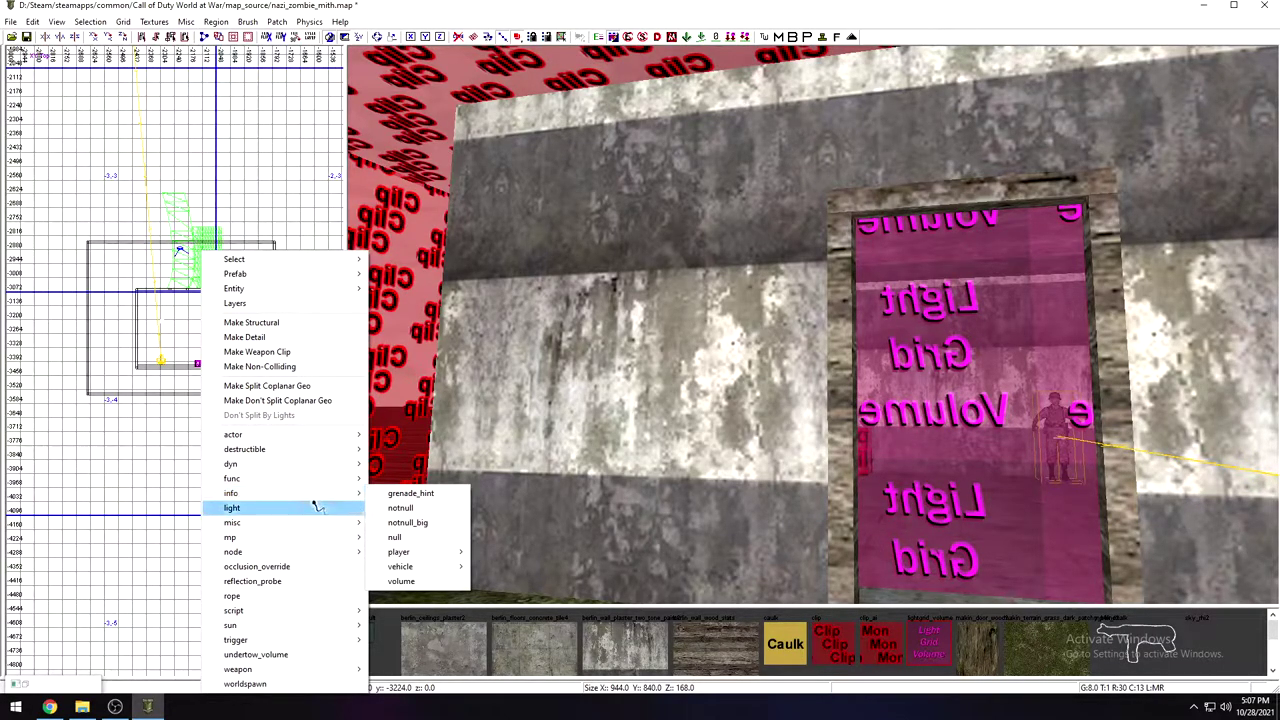
left_click(400, 581)
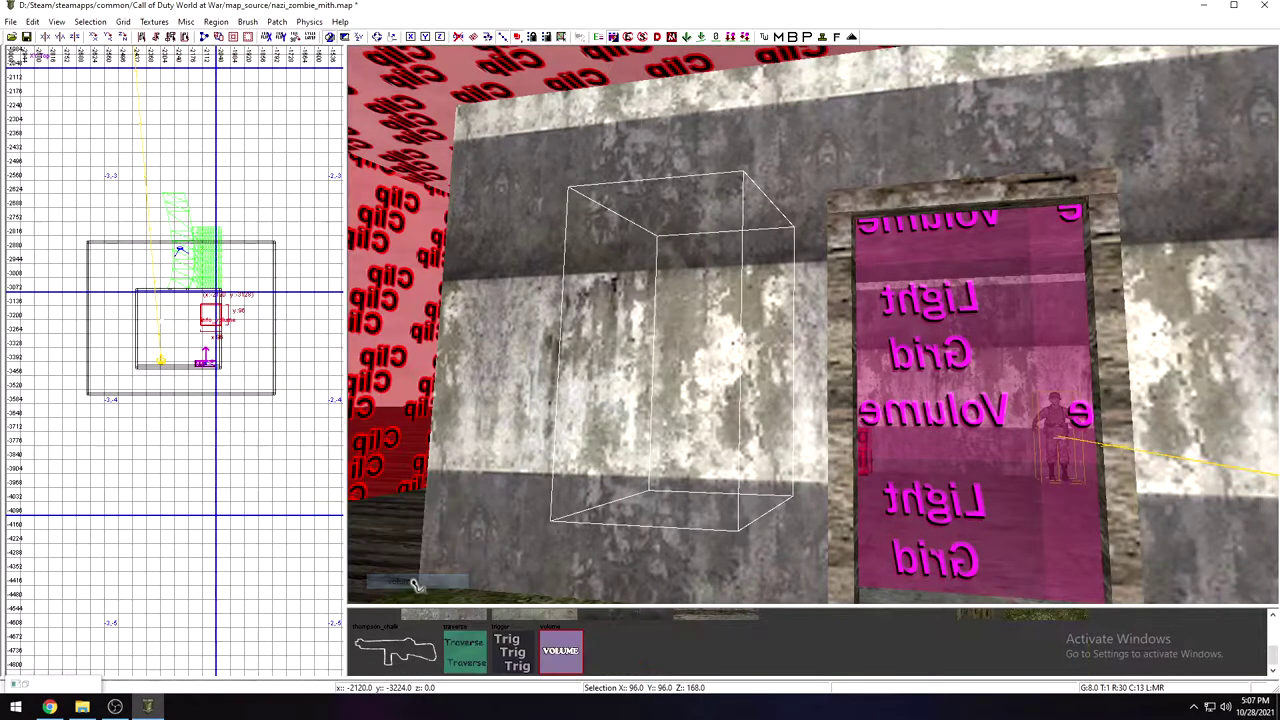
Step: Enlarge the info_volume beyond the room's outer walls on all sides, to about 544 by 408 units
key("Up")
right_click_drag(880, 432, 589, 462)
mouse_move(598, 388)
left_mouse_down()
mouse_move(533, 377)
mouse_move(552, 385)
left_mouse_up()
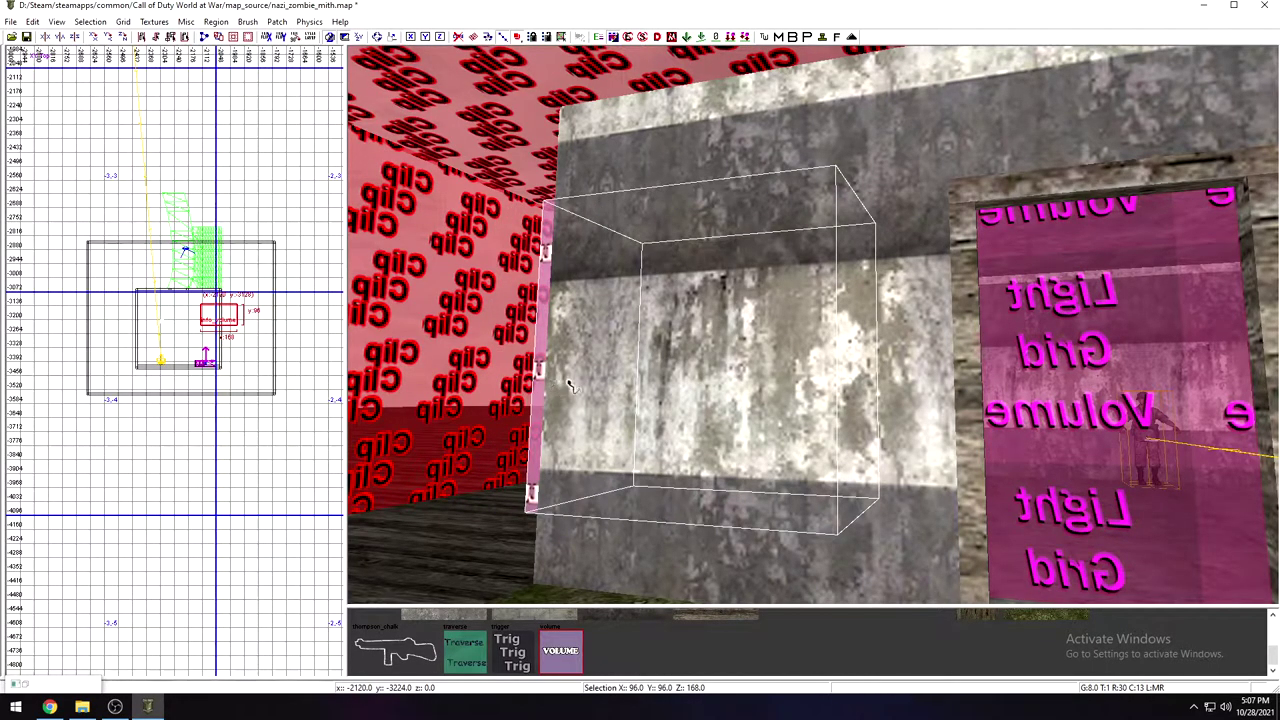
left_click_drag(634, 140, 632, 97)
right_click_drag(632, 97, 868, 350)
left_click_drag(868, 350, 975, 353)
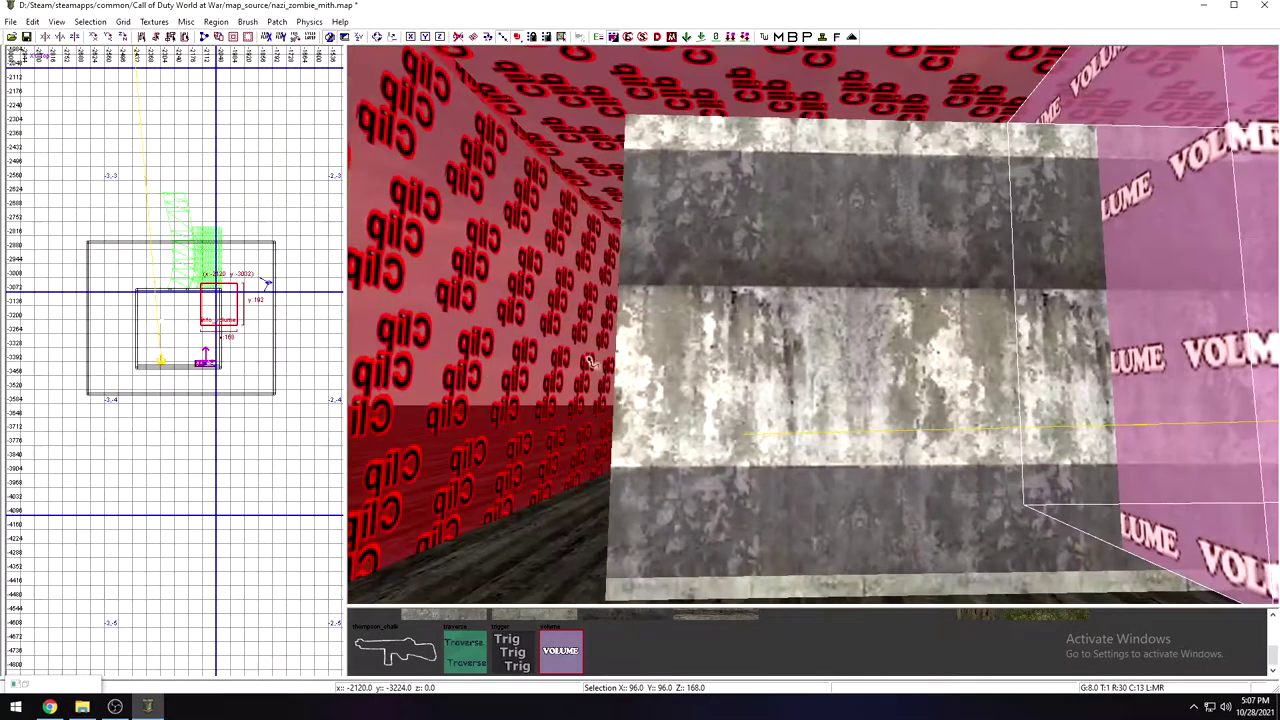
right_click_drag(590, 361, 680, 378)
left_click_drag(680, 378, 566, 386)
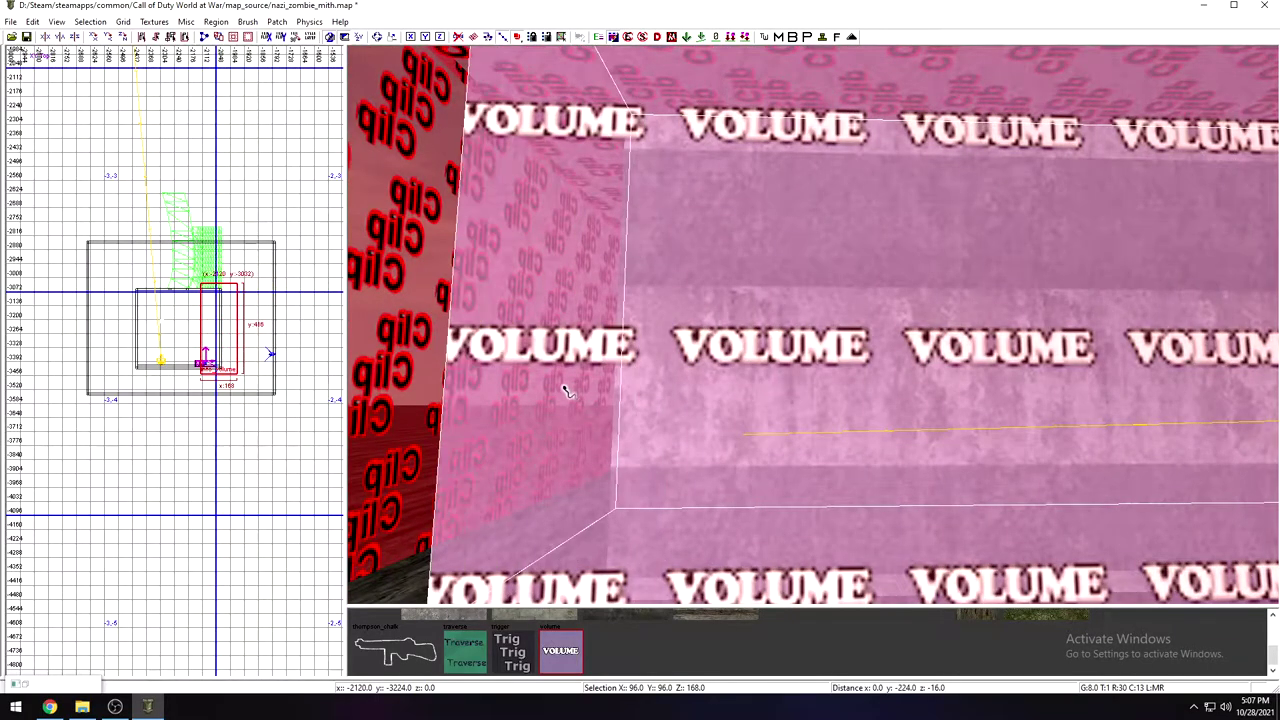
right_click_drag(566, 386, 650, 380)
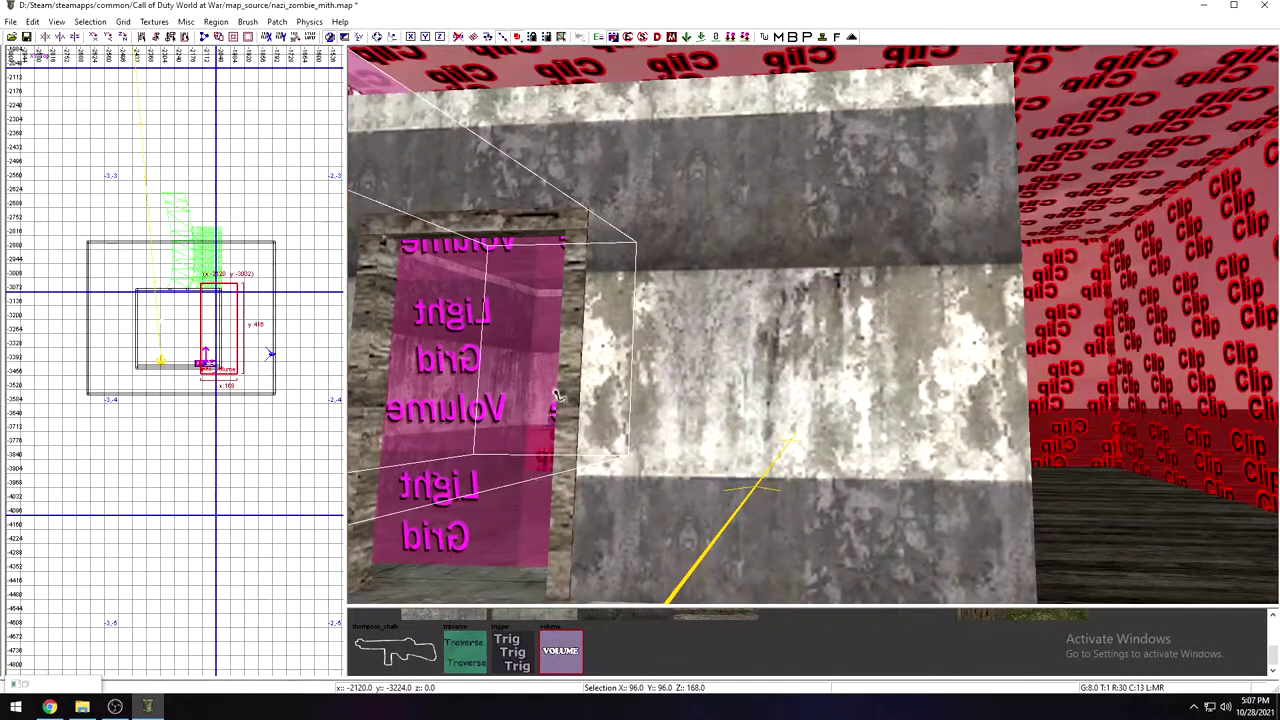
left_click_drag(557, 395, 985, 370)
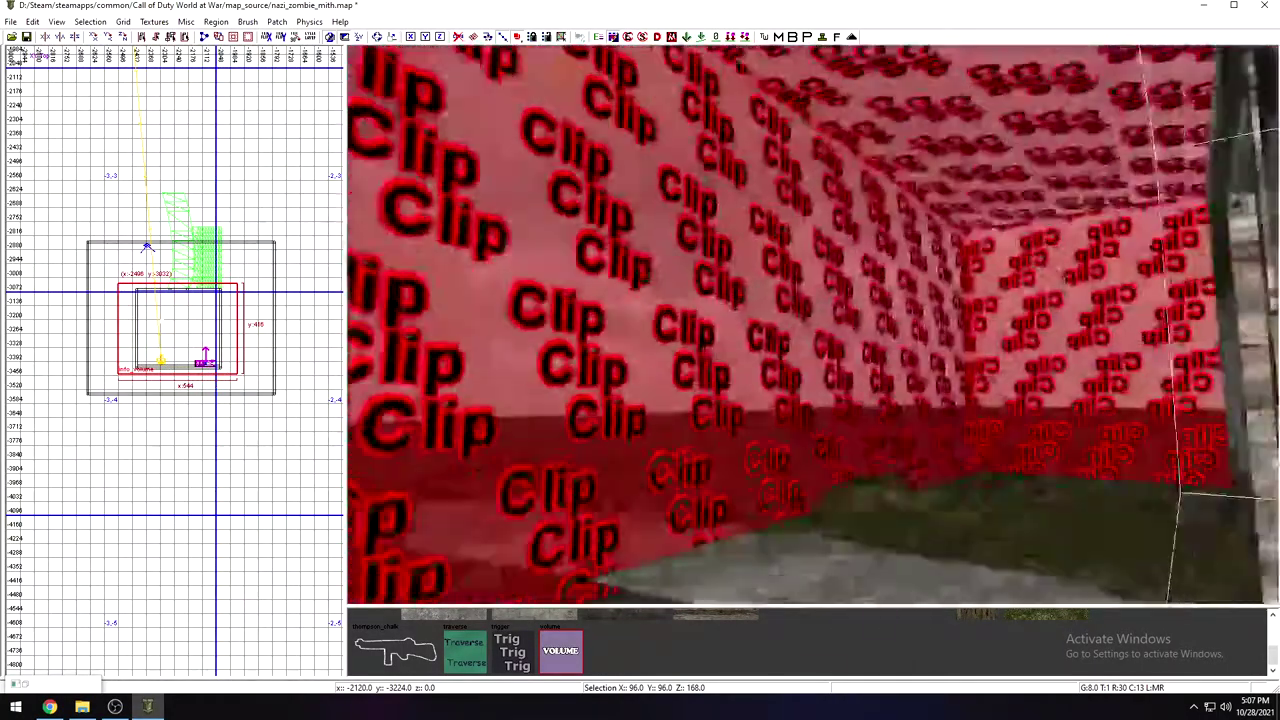
Step: Trim the info_volume brush around the building to a y size of 392 and lower its top toward the roof
right_click_drag(813, 325, 980, 335)
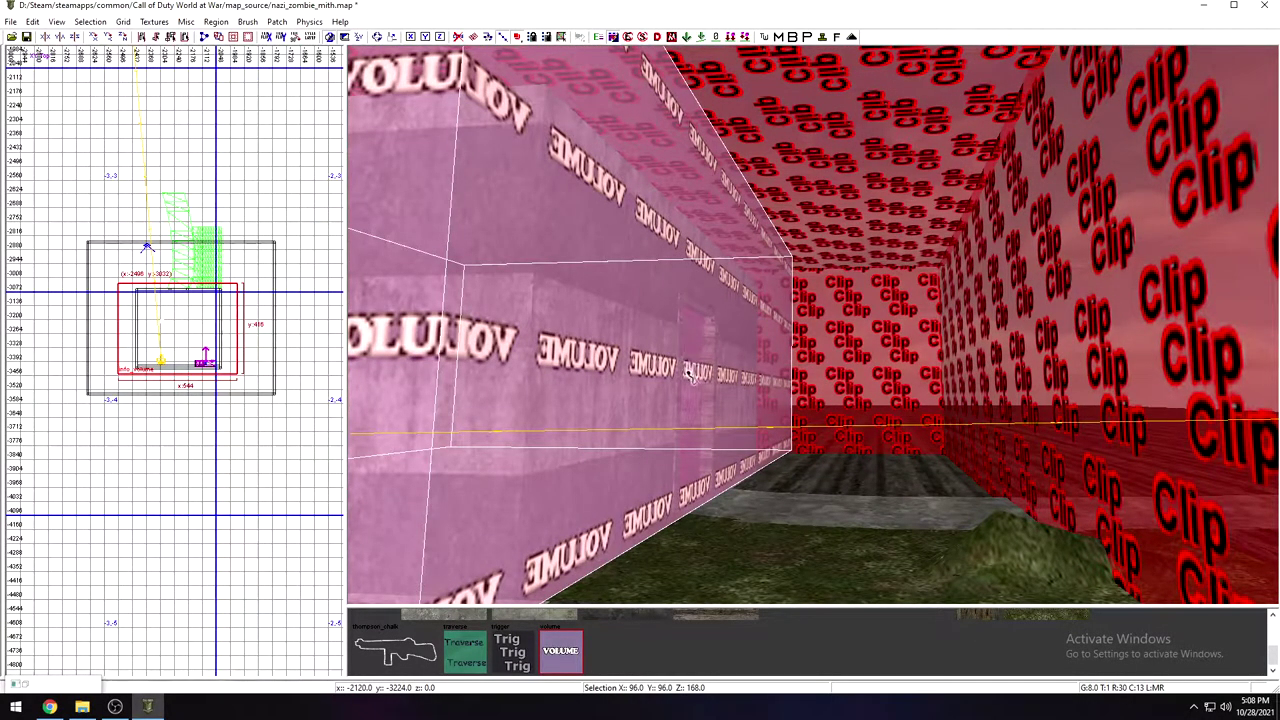
left_click_drag(873, 417, 863, 423)
mouse_move(863, 423)
right_mouse_down()
mouse_move(875, 423)
mouse_move(875, 385)
right_mouse_up()
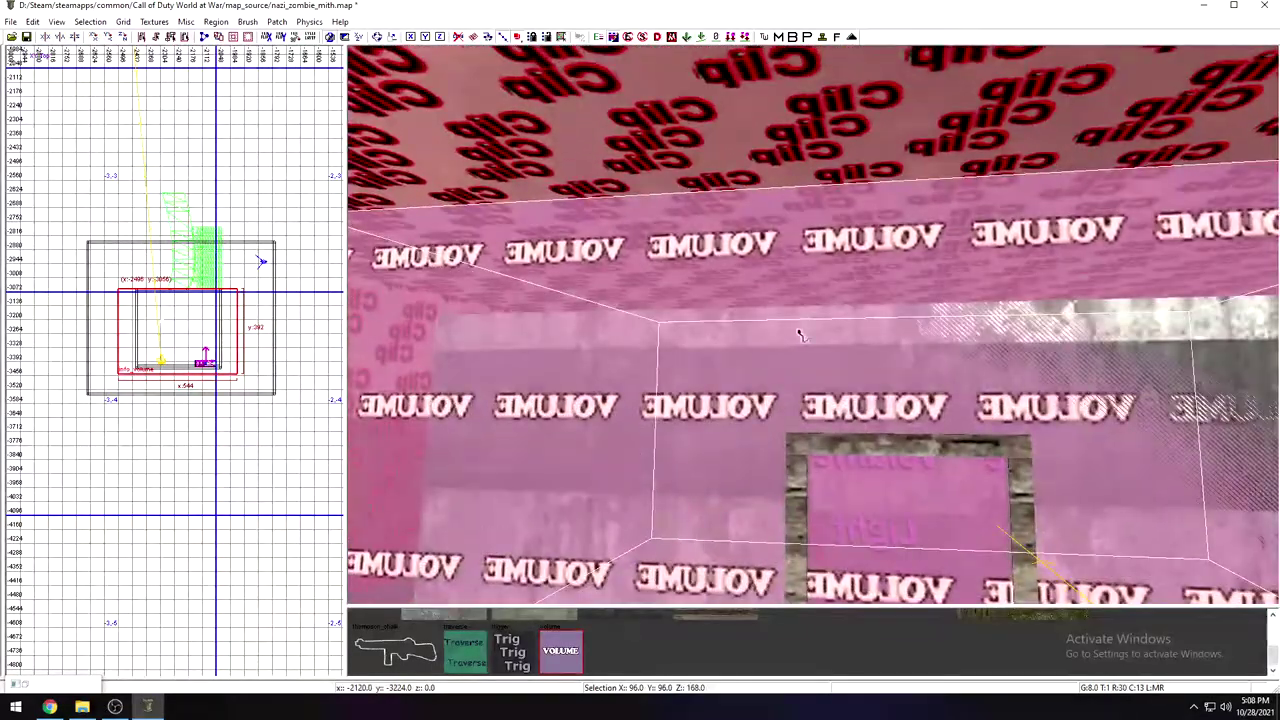
left_click_drag(833, 142, 826, 174)
mouse_move(826, 174)
right_mouse_down()
mouse_move(765, 190)
mouse_move(790, 165)
mouse_move(815, 172)
mouse_move(795, 212)
right_mouse_up()
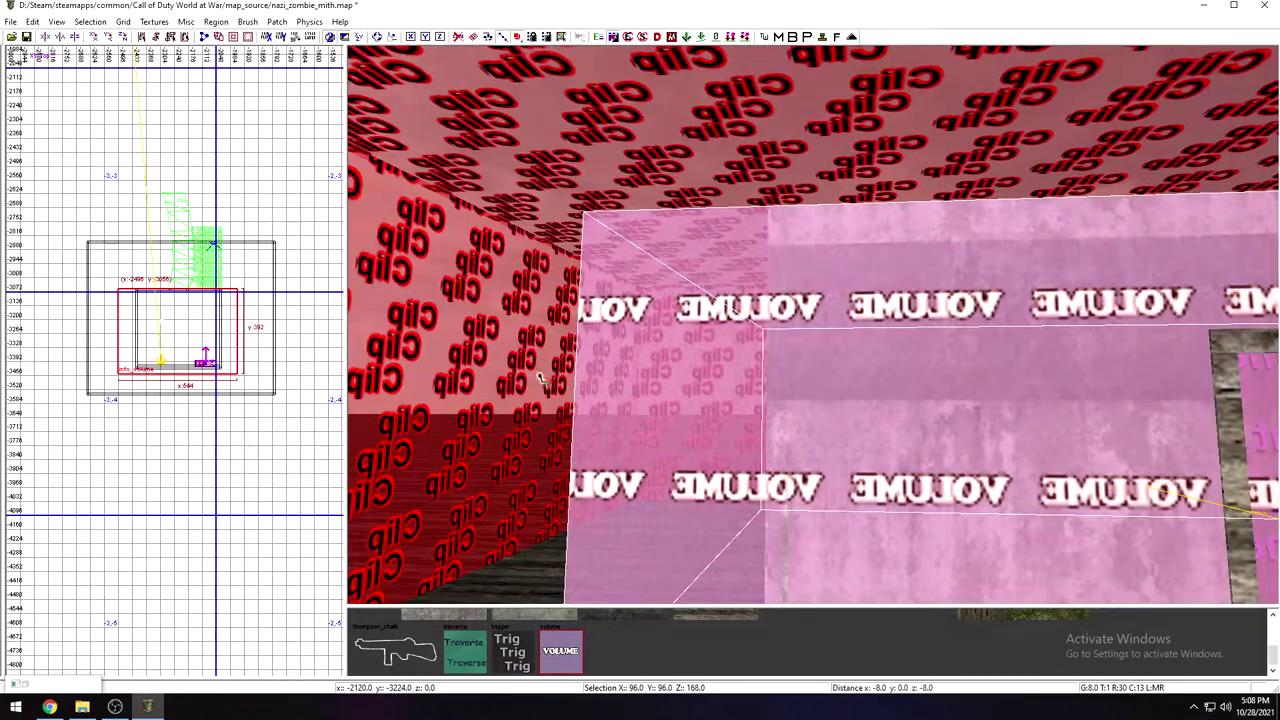
Step: Pull in the volume's sides to fit the building, giving it an x size of 384 and a y size of 368
left_click_drag(533, 379, 587, 384)
mouse_move(586, 384)
right_mouse_down()
mouse_move(675, 340)
mouse_move(650, 365)
mouse_move(670, 400)
right_mouse_up()
left_click_drag(1133, 418, 1080, 409)
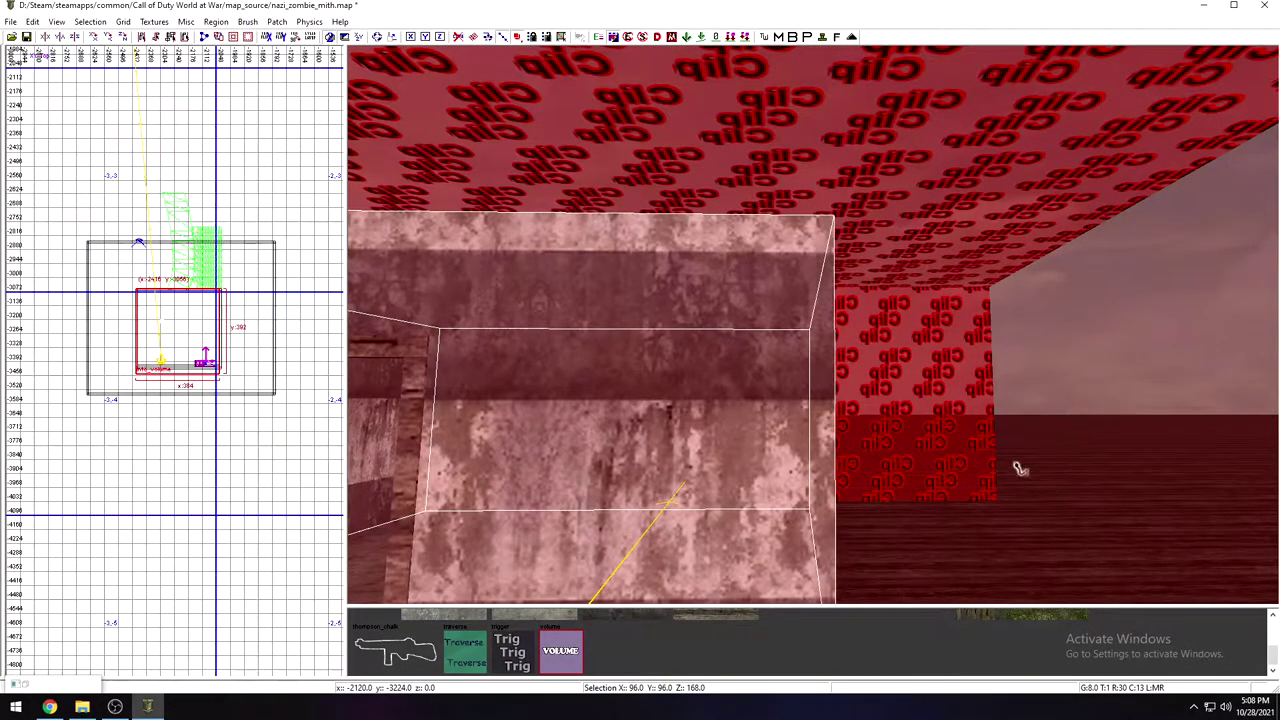
mouse_move(893, 441)
right_mouse_down()
mouse_move(850, 430)
mouse_move(900, 425)
mouse_move(940, 440)
mouse_move(950, 500)
mouse_move(955, 470)
right_mouse_up()
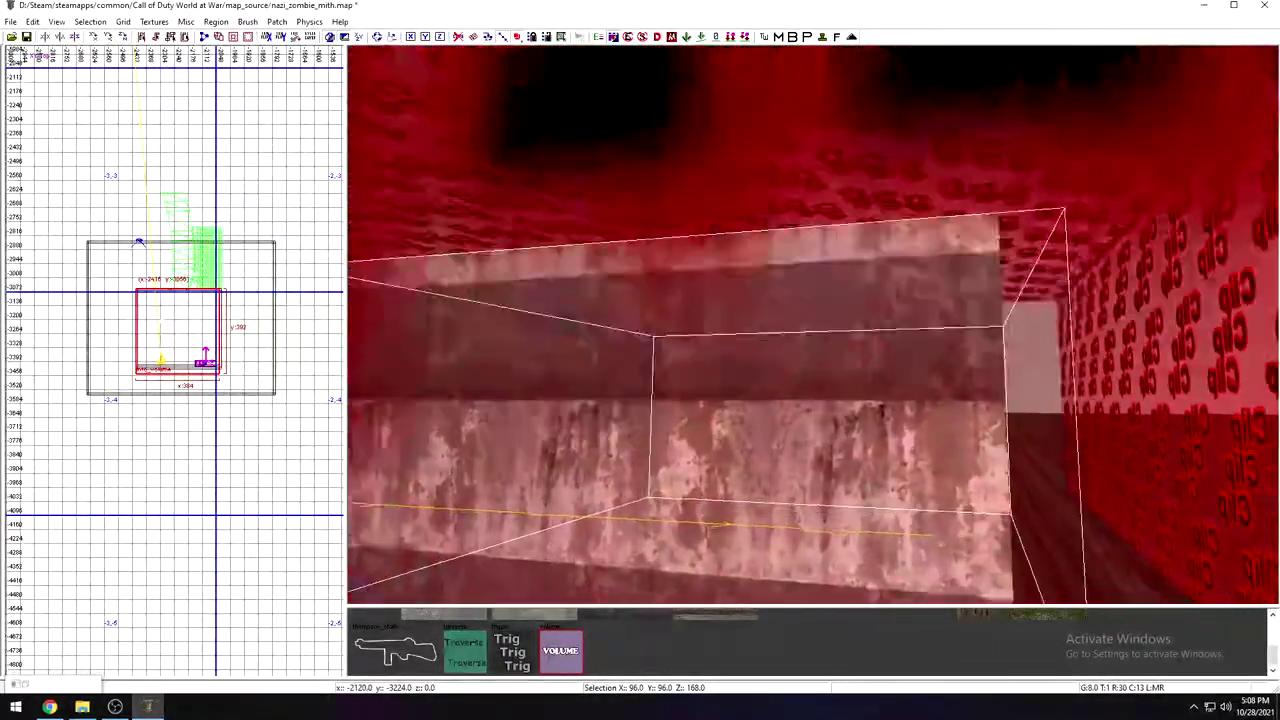
mouse_move(1137, 446)
left_mouse_down()
mouse_move(1089, 449)
mouse_move(1107, 450)
left_mouse_up()
key("Up")
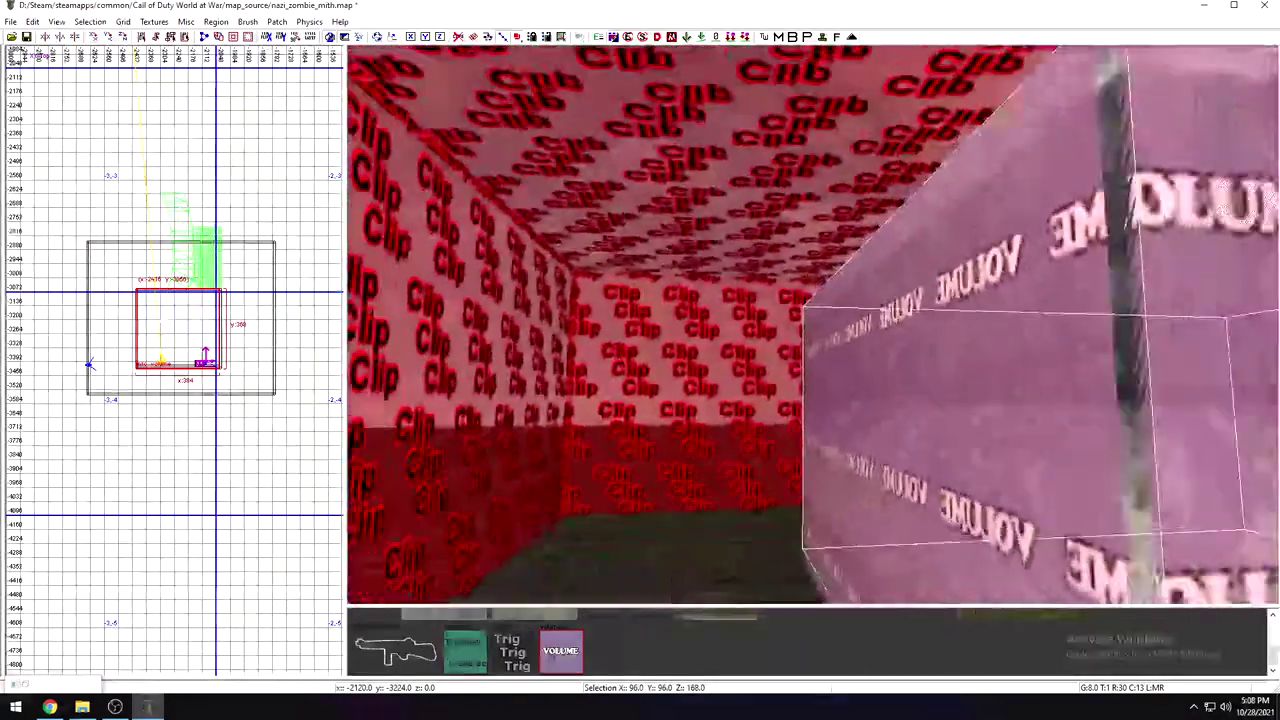
Step: Inspect the fitted volume against the building's walls, corners and doorway from outside and inside
key("Down")
key("Right")
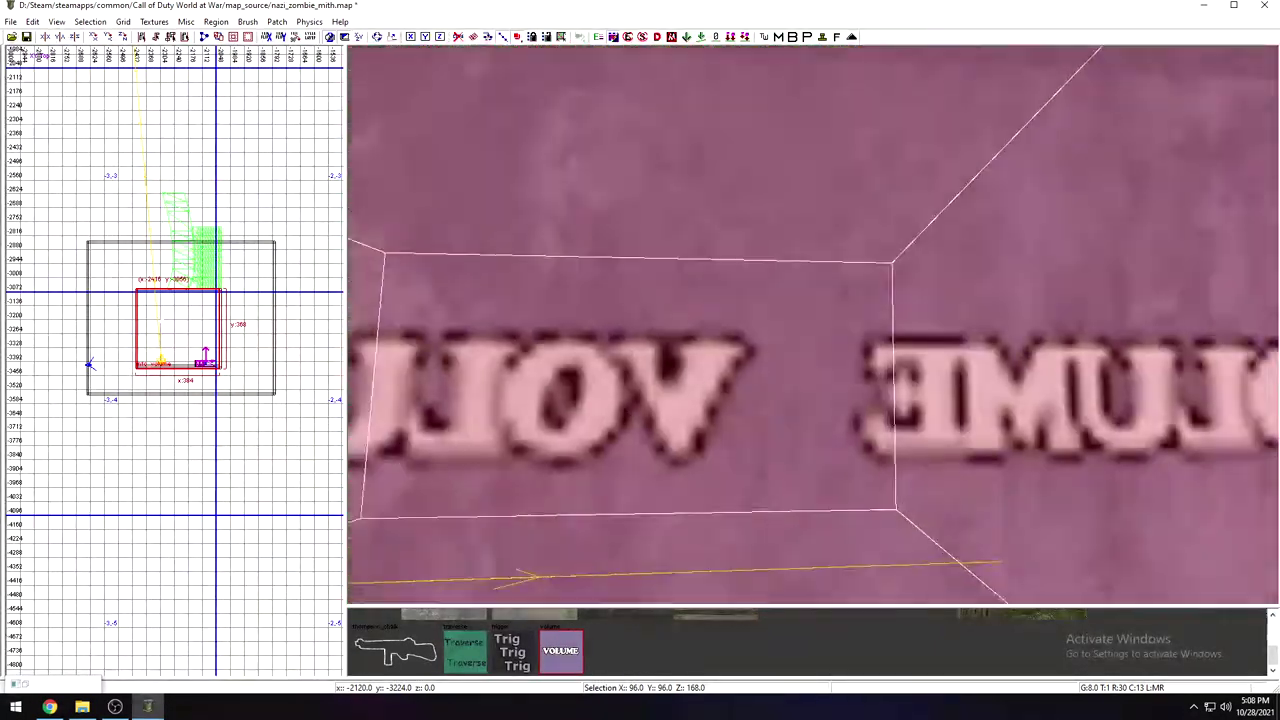
key("Up")
key("Right")
key("Down")
key("Right")
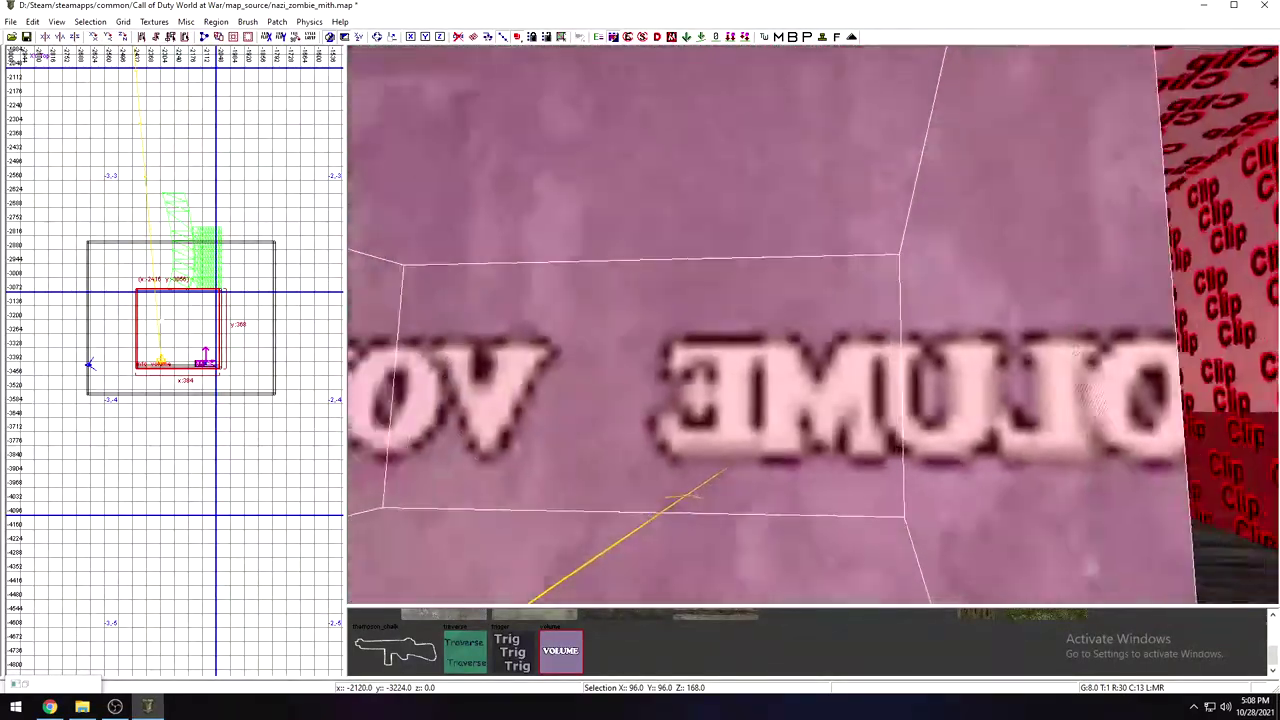
key("Down")
key("Down")
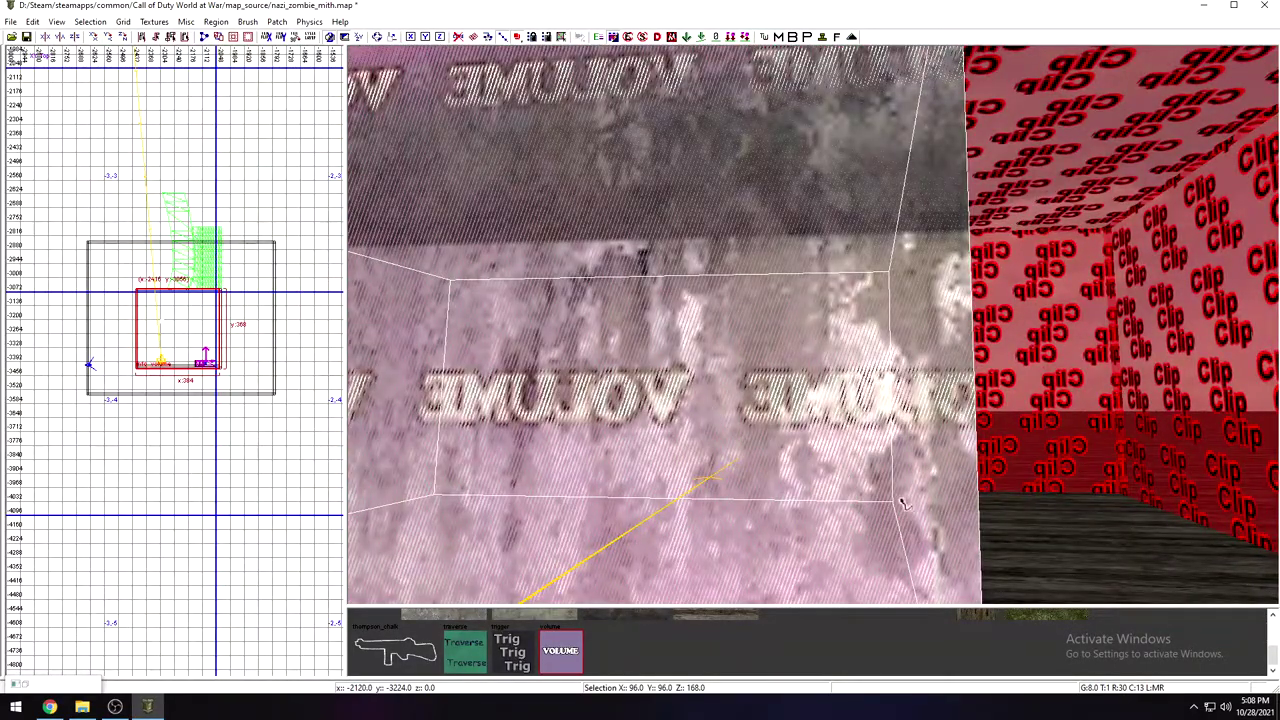
mouse_move(1106, 545)
right_mouse_down()
mouse_move(1104, 565)
mouse_move(1040, 580)
mouse_move(1110, 580)
mouse_move(1122, 536)
right_mouse_up()
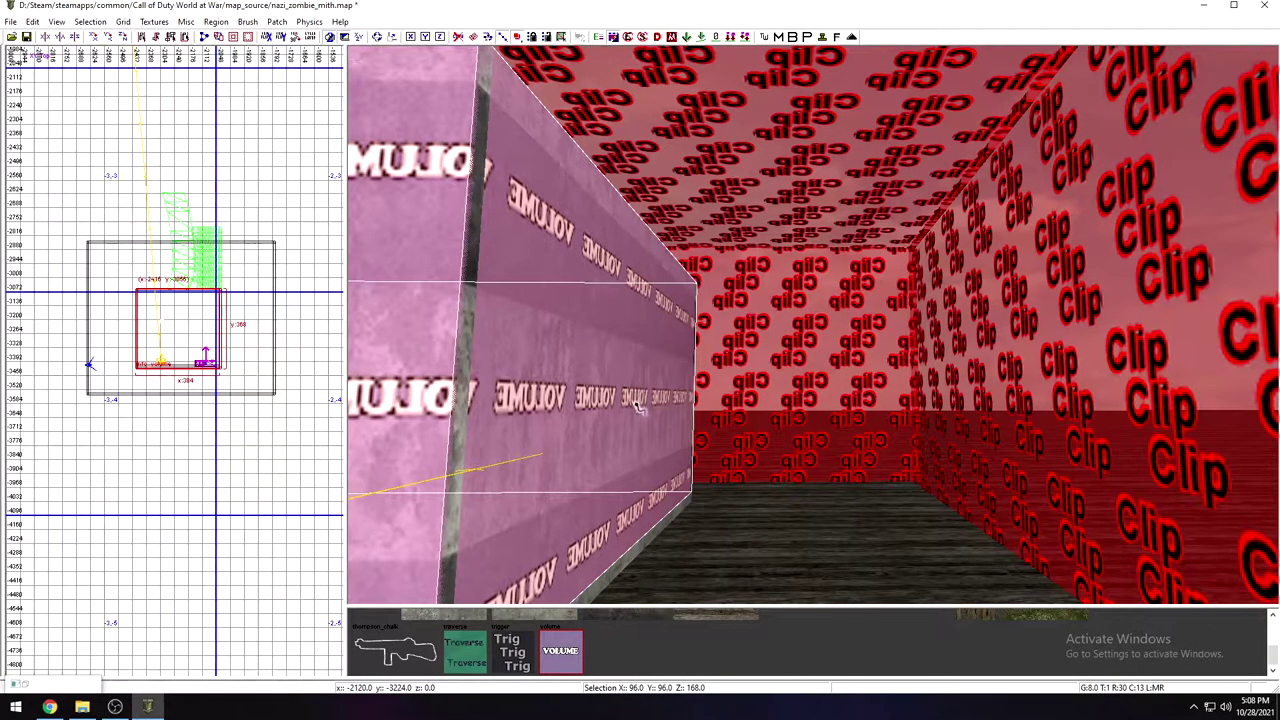
mouse_move(610, 437)
right_mouse_down()
mouse_move(570, 400)
mouse_move(600, 405)
mouse_move(610, 437)
mouse_move(615, 395)
mouse_move(590, 450)
mouse_move(575, 440)
mouse_move(590, 430)
mouse_move(625, 445)
mouse_move(611, 451)
right_mouse_up()
right_click(610, 450)
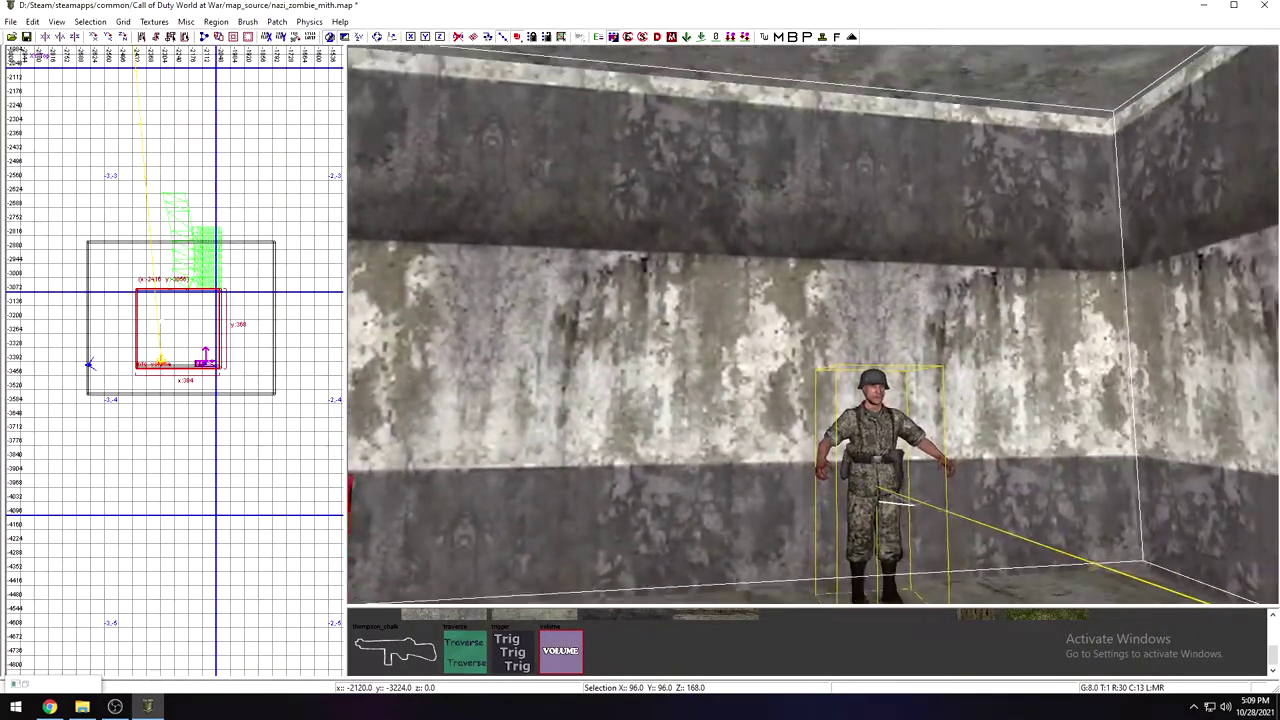
right_click_drag(610, 450, 565, 562)
right_click(920, 443)
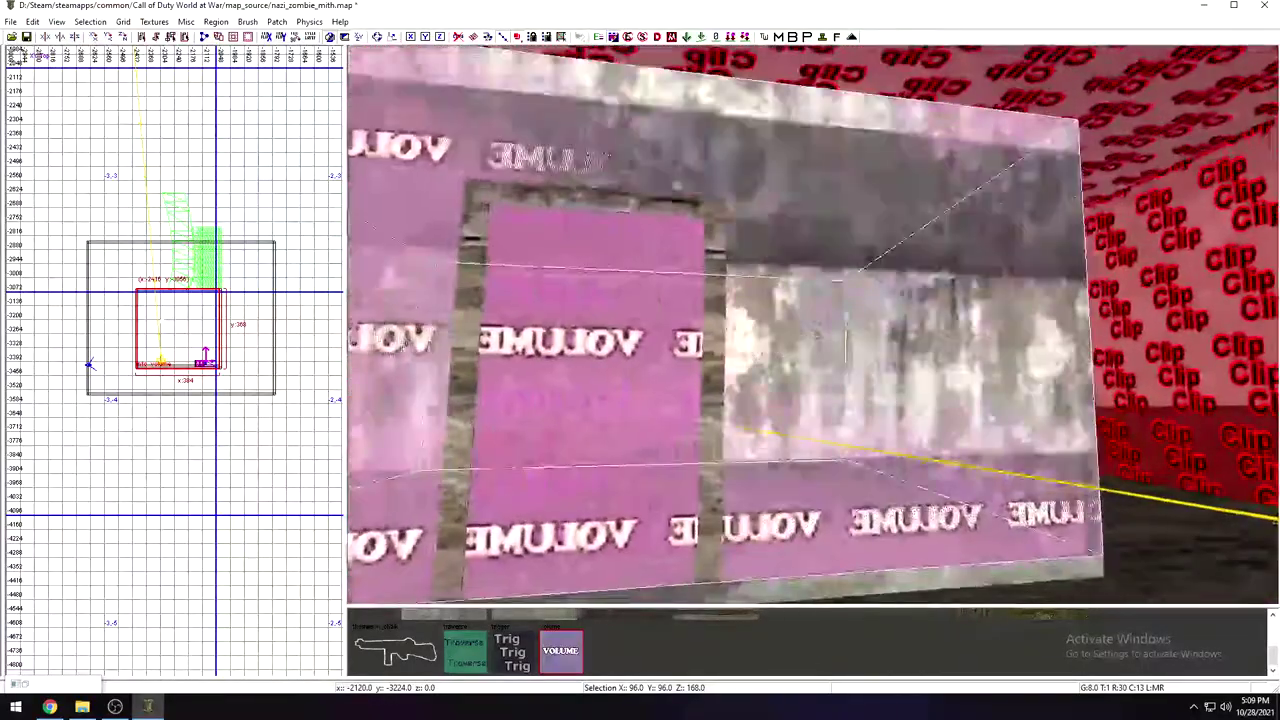
right_click(834, 343)
right_click(834, 343)
mouse_move(834, 343)
right_mouse_down()
mouse_move(805, 300)
mouse_move(790, 345)
right_mouse_up()
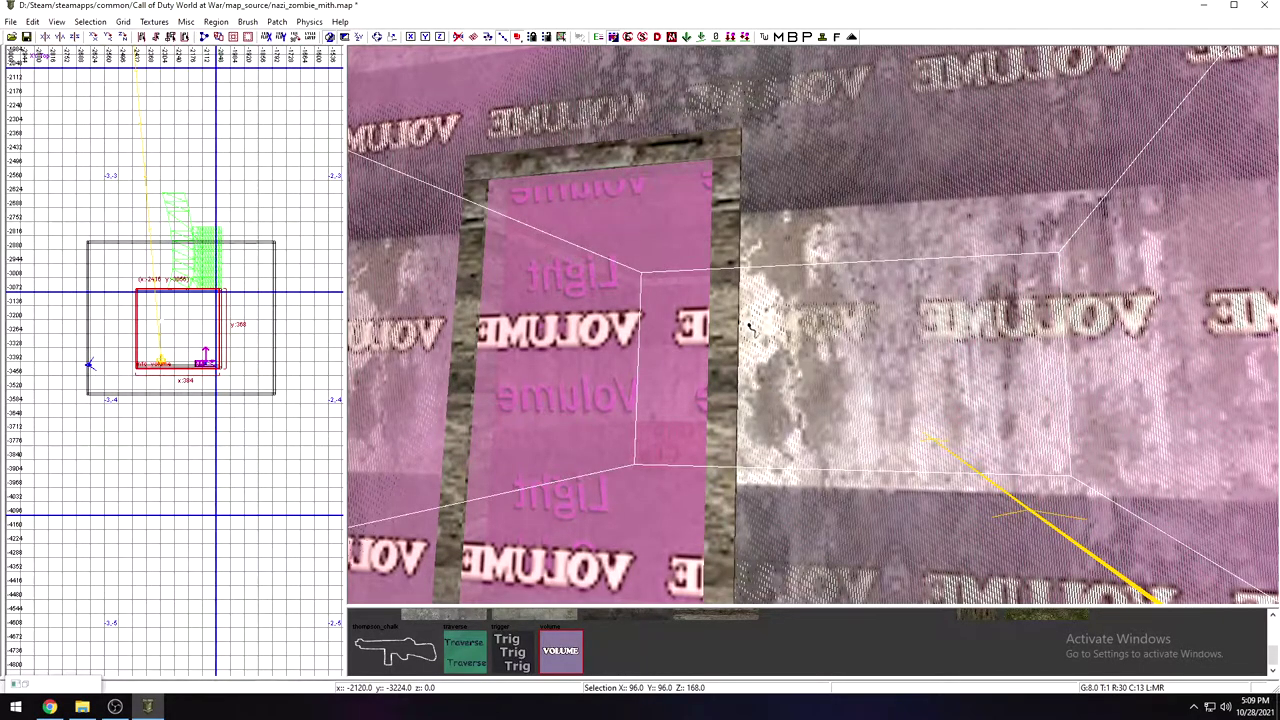
mouse_move(675, 267)
right_mouse_down()
mouse_move(650, 430)
mouse_move(690, 440)
mouse_move(700, 280)
mouse_move(578, 502)
mouse_move(645, 420)
mouse_move(649, 225)
right_mouse_up()
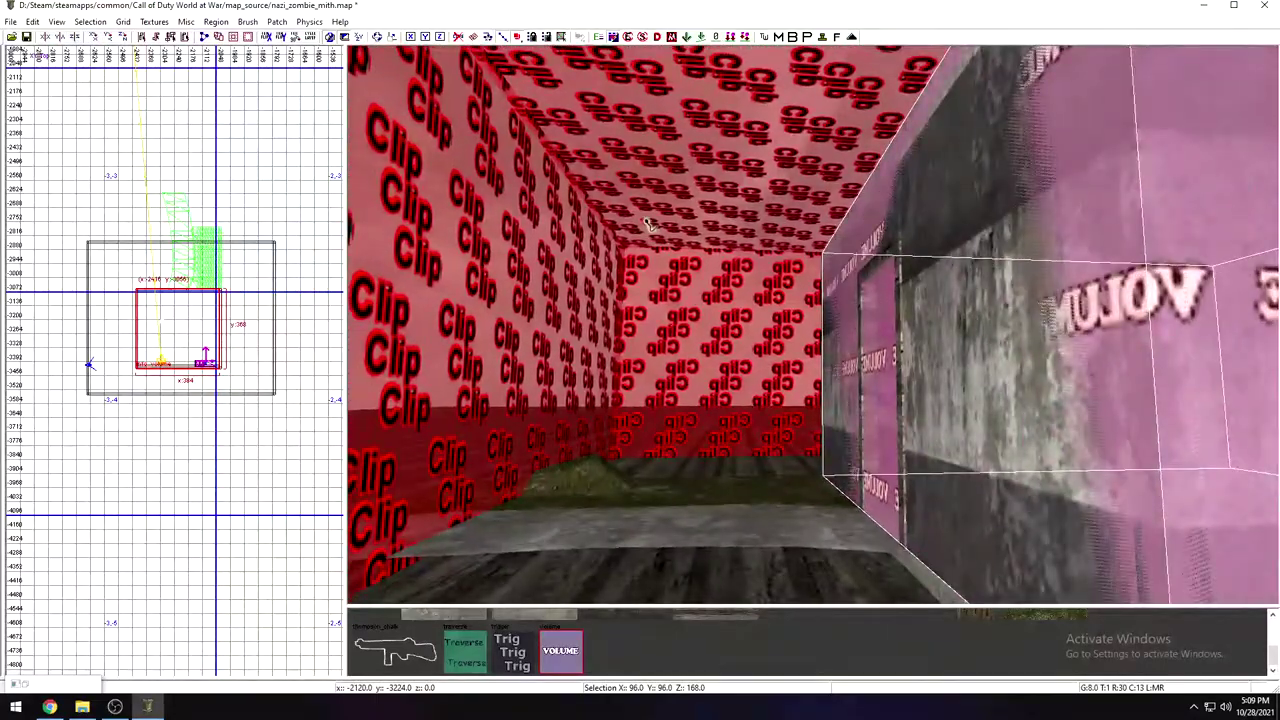
Step: Duplicate the building's volume and move the copy directly alongside the original, with its origin at X -2408, Y -2688
key("space")
mouse_move(965, 315)
left_mouse_down()
mouse_move(687, 341)
mouse_move(714, 352)
left_mouse_up()
mouse_move(714, 352)
right_mouse_down()
mouse_move(850, 230)
mouse_move(910, 215)
mouse_move(960, 260)
mouse_move(1010, 280)
right_mouse_up()
right_click_drag(570, 334, 899, 328)
left_click_drag(911, 337, 903, 338)
mouse_move(903, 338)
right_mouse_down()
mouse_move(950, 310)
mouse_move(1000, 338)
mouse_move(1090, 335)
mouse_move(1060, 338)
right_mouse_up()
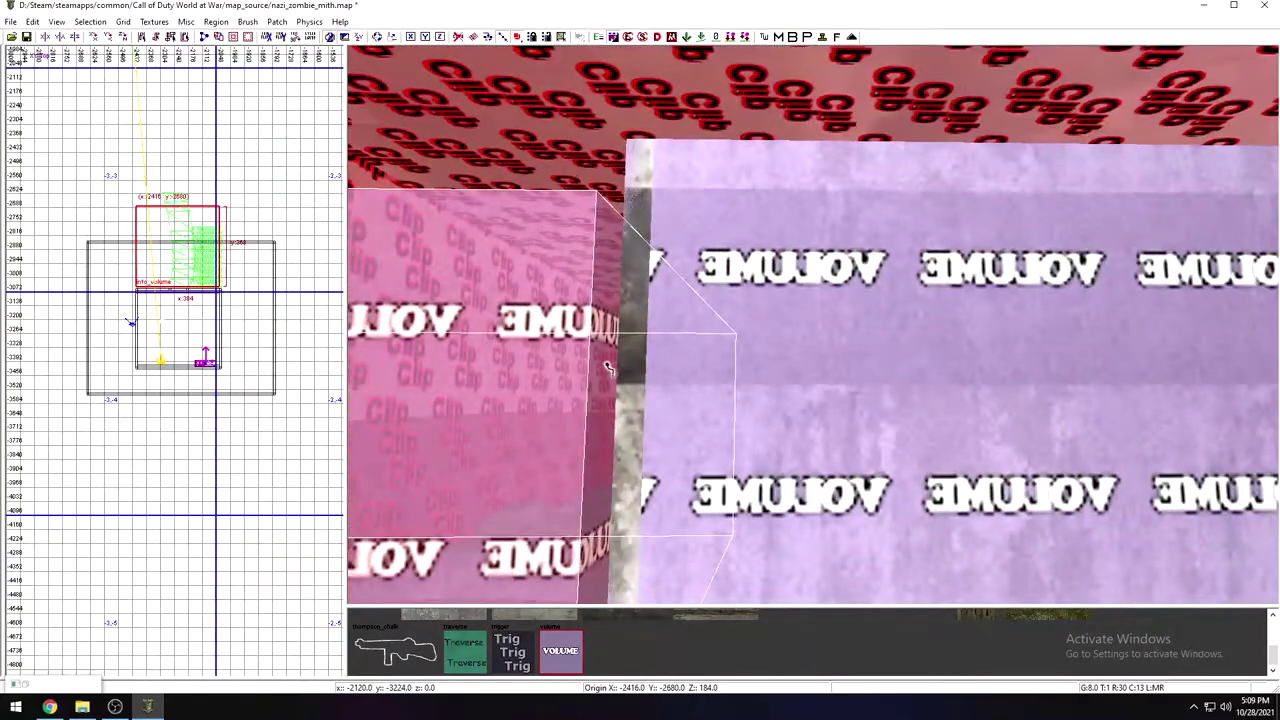
left_click_drag(543, 362, 549, 362)
mouse_move(549, 362)
right_mouse_down()
mouse_move(668, 237)
mouse_move(740, 290)
mouse_move(760, 340)
mouse_move(700, 350)
mouse_move(780, 340)
mouse_move(730, 370)
right_mouse_up()
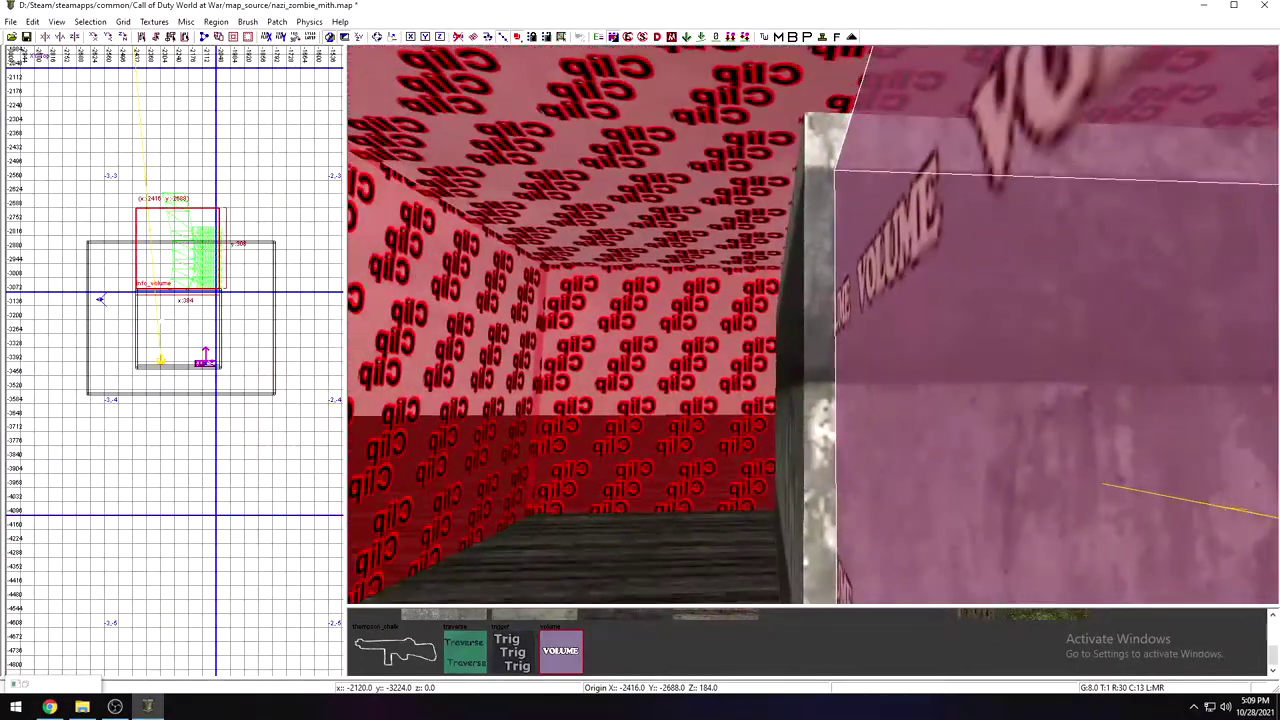
key("Right")
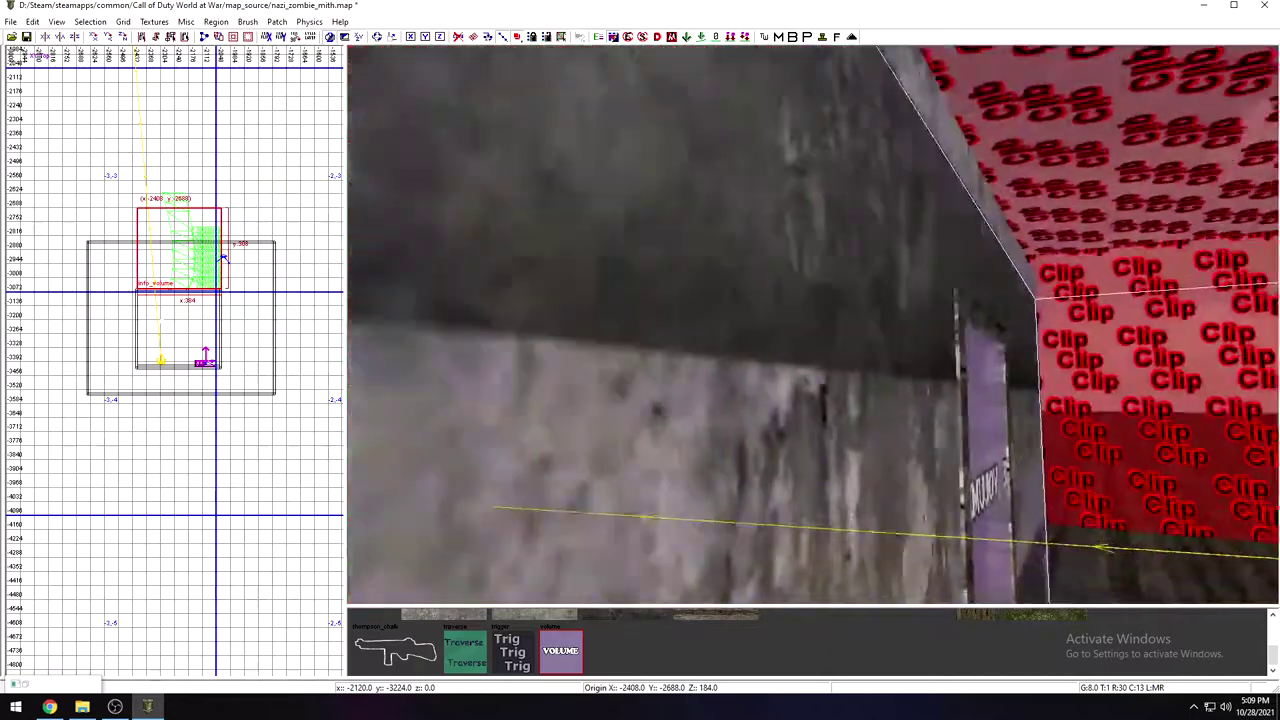
Step: Raise the duplicated volume so its origin sits at Z 192
right_click_drag(640, 375, 673, 387)
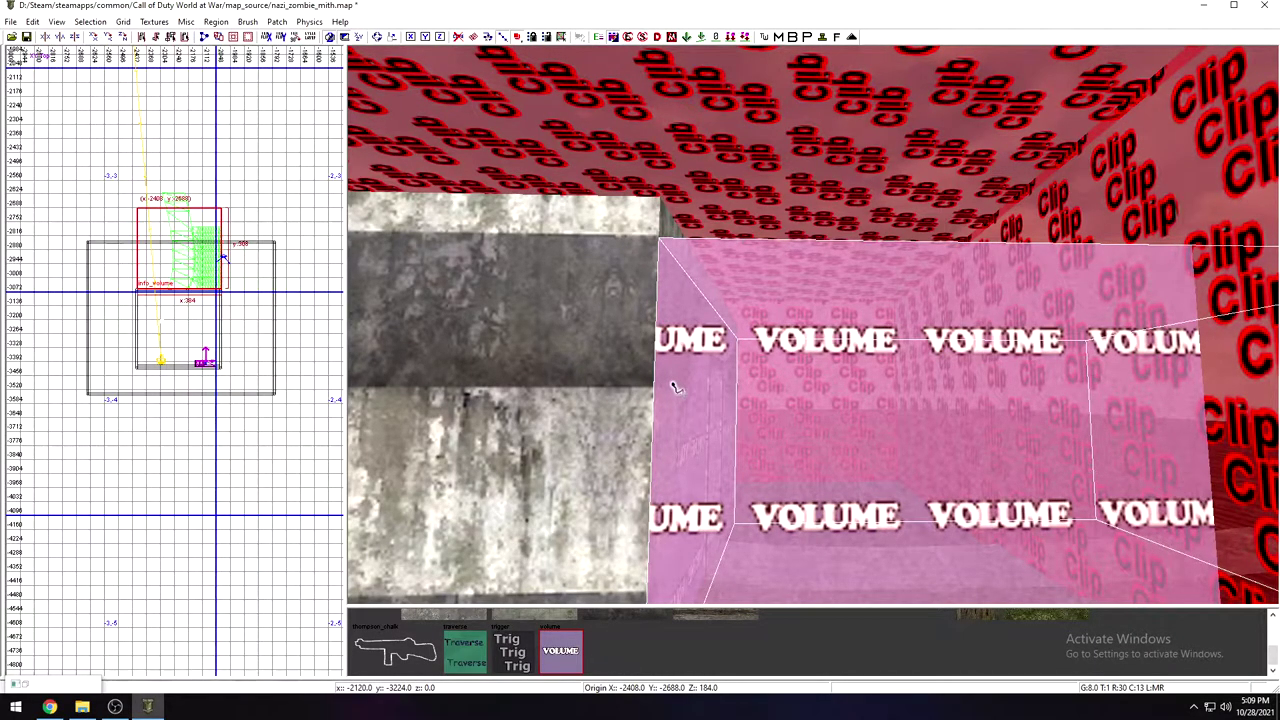
right_click_drag(673, 385, 645, 390)
right_click_drag(795, 345, 804, 378)
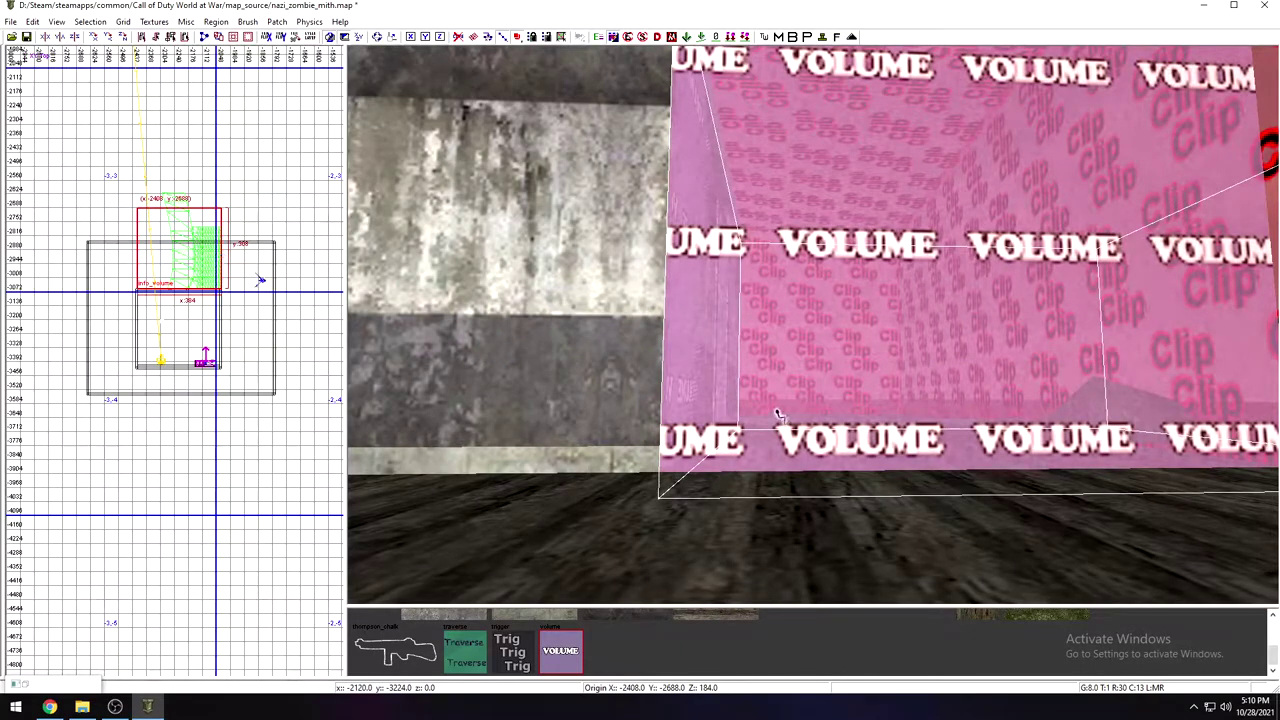
left_click_drag(777, 412, 777, 404)
mouse_move(779, 411)
right_mouse_down()
mouse_move(784, 358)
mouse_move(769, 401)
right_mouse_up()
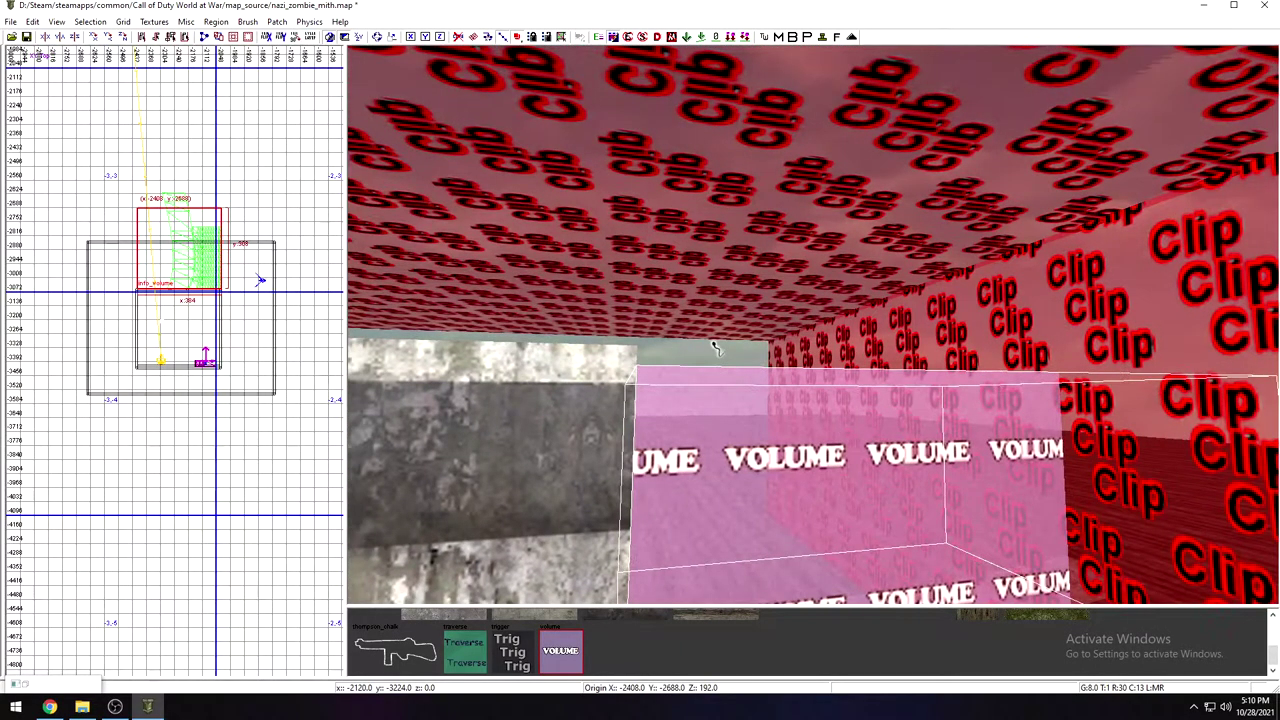
left_click_drag(716, 345, 716, 340)
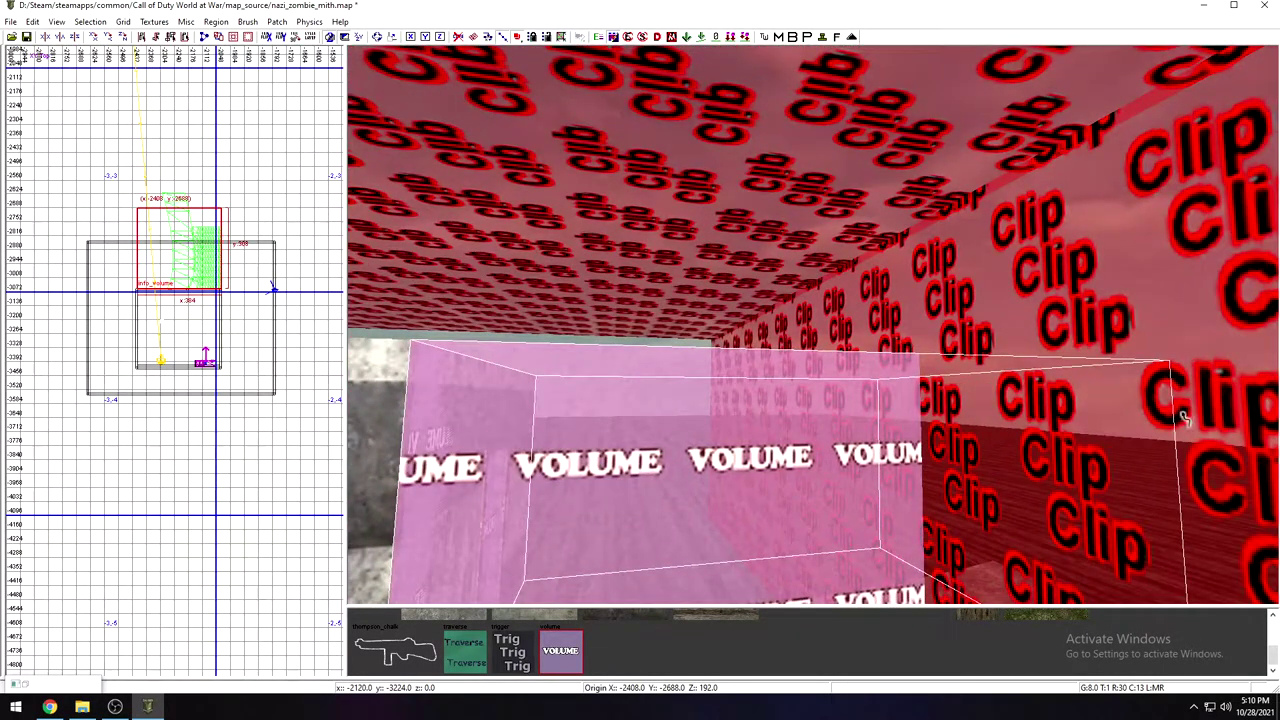
Step: Move both y ends of the duplicated volume to the surrounding clip walls, giving it a y size of 680
mouse_move(1183, 418)
left_mouse_down()
mouse_move(1205, 410)
mouse_move(1140, 408)
left_mouse_up()
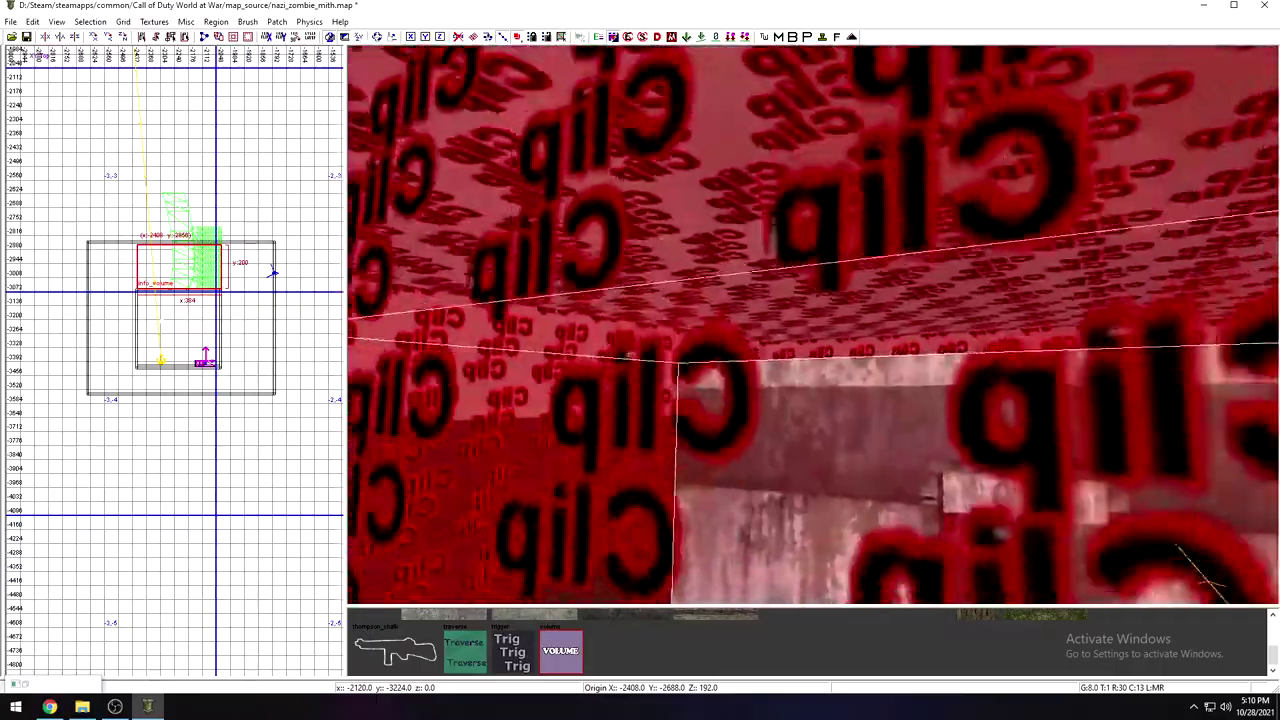
mouse_move(840, 350)
right_mouse_down()
mouse_move(835, 430)
mouse_move(760, 425)
right_mouse_up()
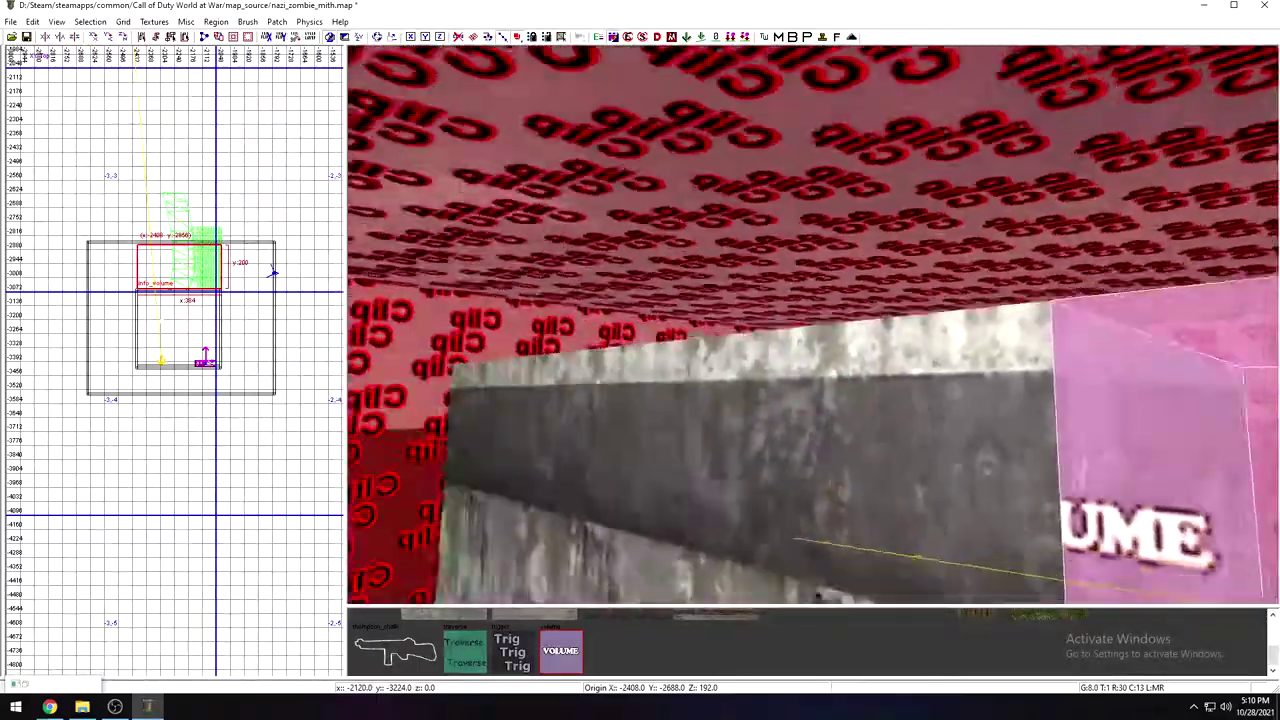
mouse_move(818, 596)
right_mouse_down()
mouse_move(760, 590)
mouse_move(800, 500)
mouse_move(778, 430)
right_mouse_up()
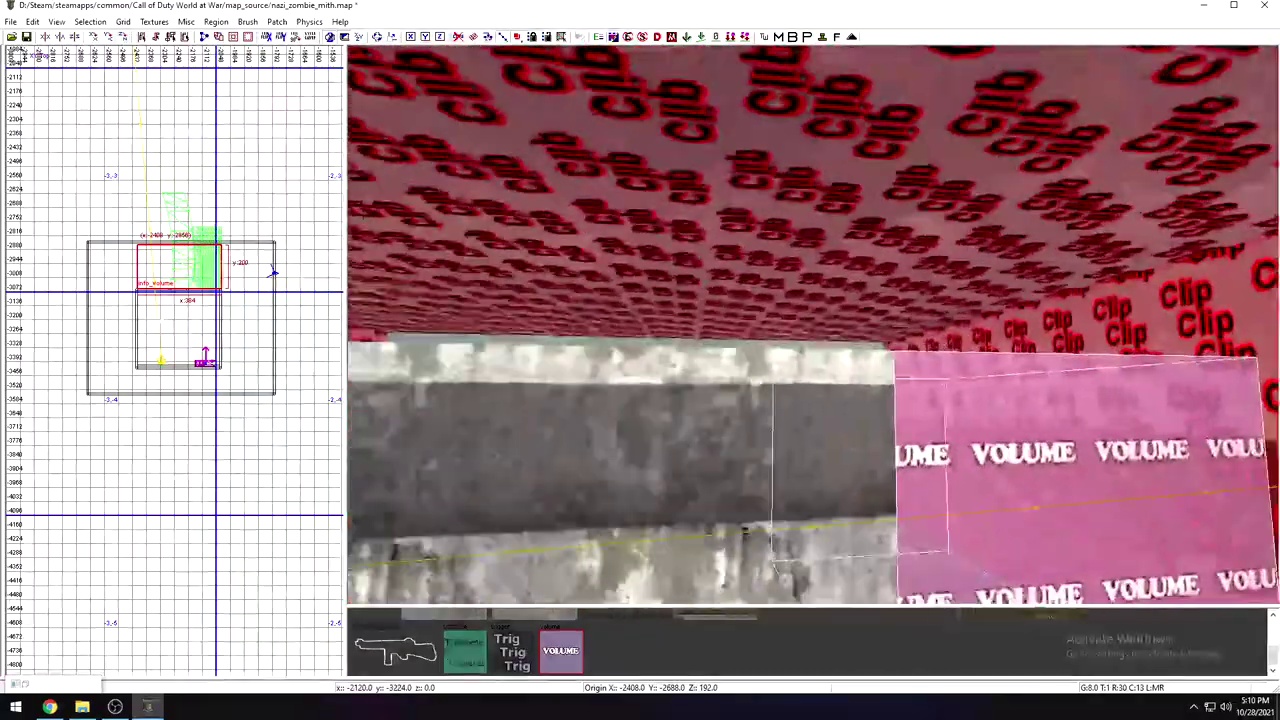
mouse_move(779, 430)
left_mouse_down()
mouse_move(608, 345)
mouse_move(489, 413)
left_mouse_up()
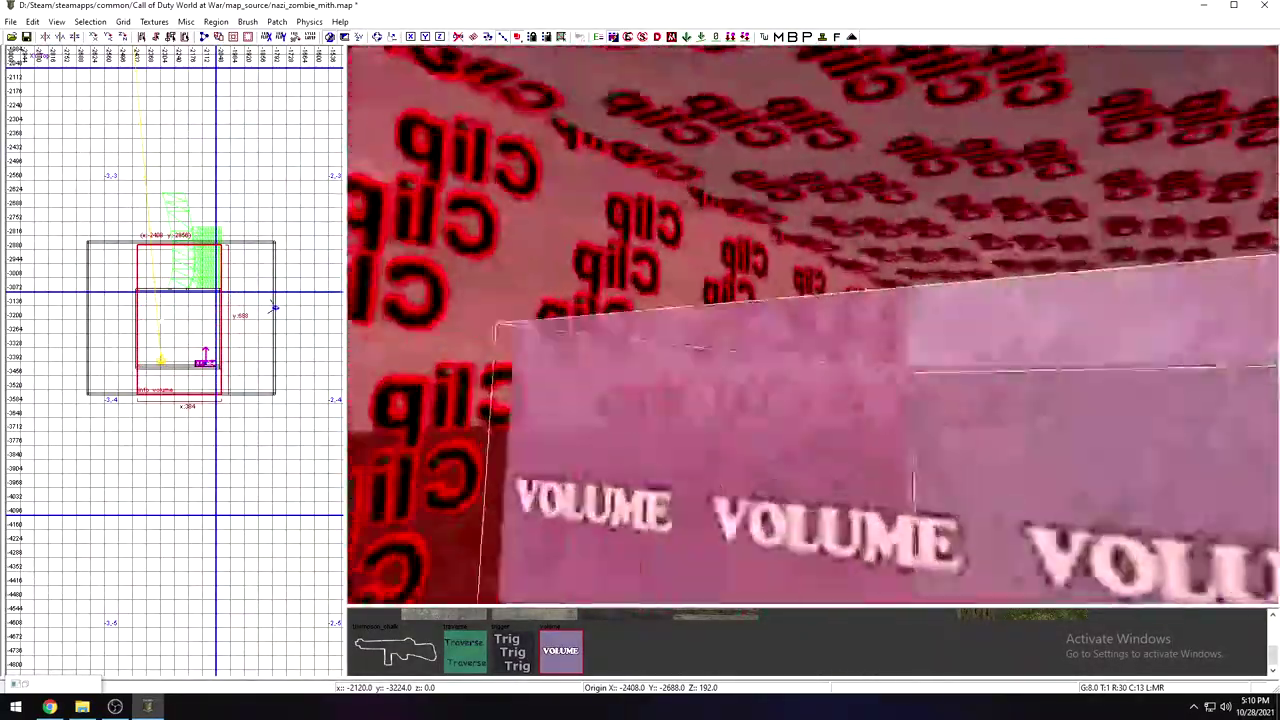
right_click_drag(489, 413, 560, 420)
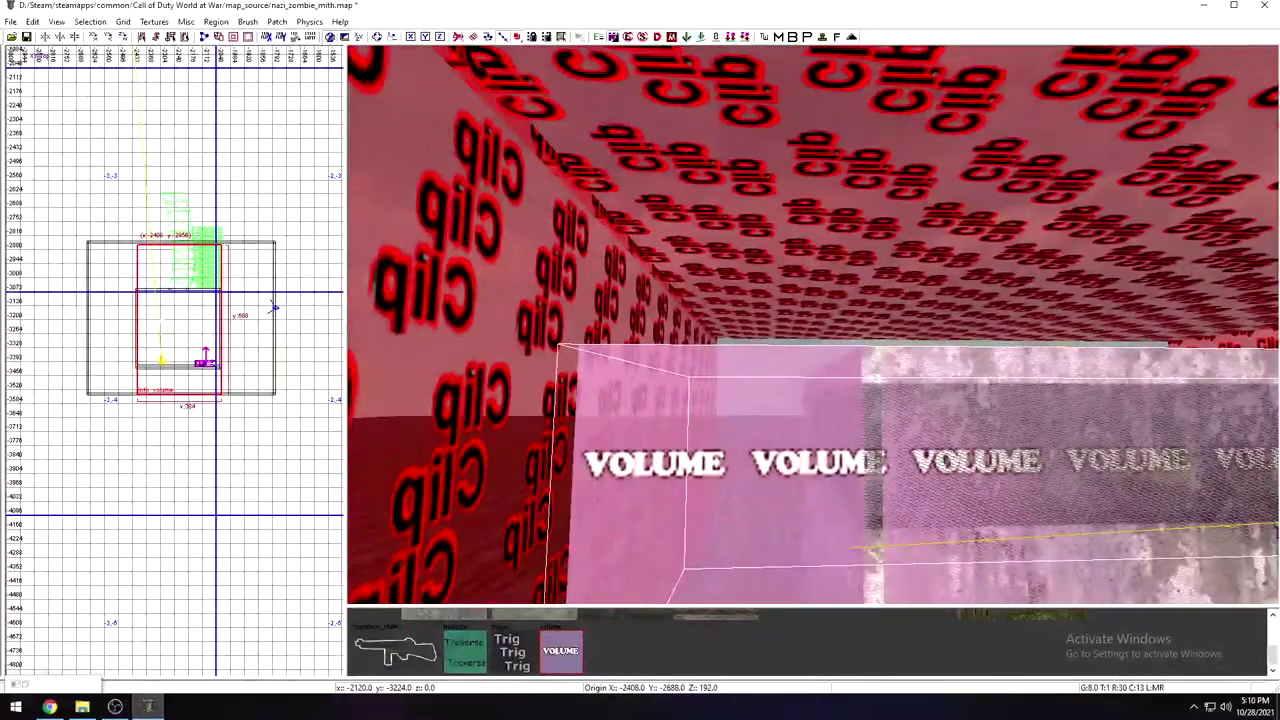
left_click_drag(518, 436, 529, 437)
mouse_move(529, 437)
right_mouse_down()
mouse_move(720, 420)
mouse_move(690, 400)
right_mouse_up()
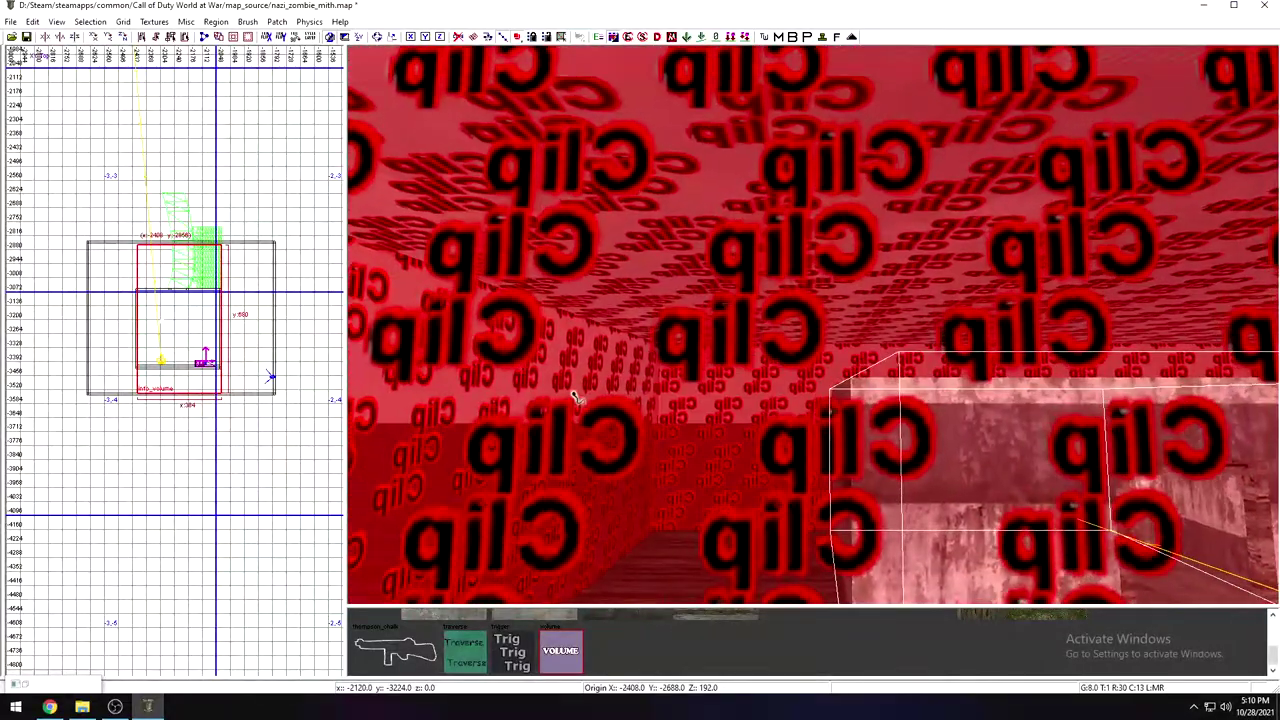
Step: Widen the duplicated volume toward the clip walls on both sides to an x size of 824, and clear the selection
left_click_drag(575, 397, 650, 405)
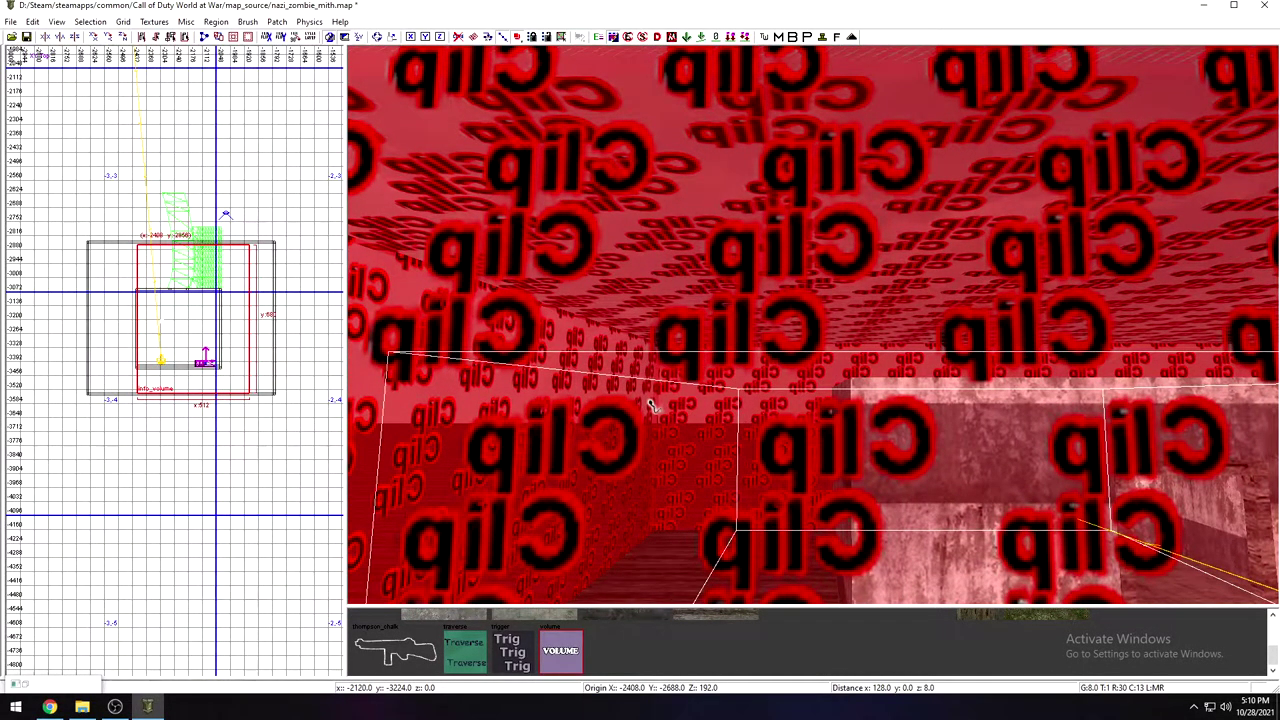
right_click_drag(915, 340, 927, 338)
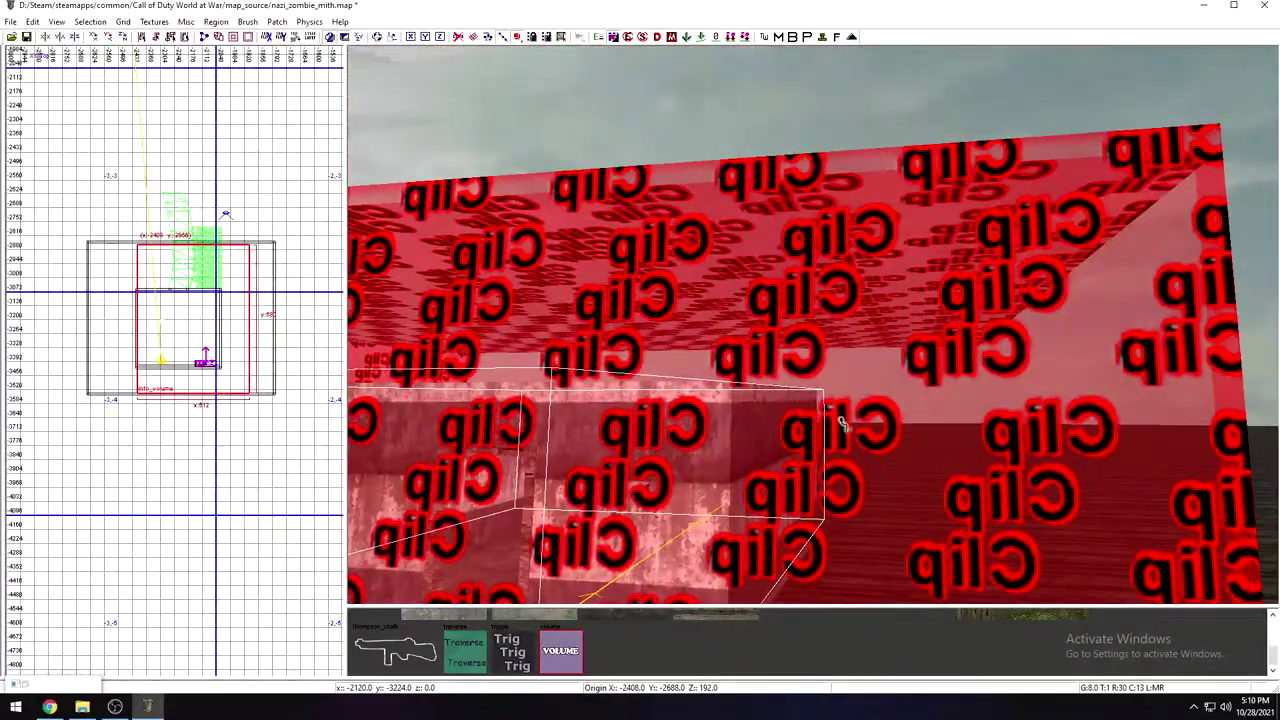
mouse_move(842, 424)
left_mouse_down()
mouse_move(1110, 430)
mouse_move(1052, 437)
left_mouse_up()
right_click(1055, 438)
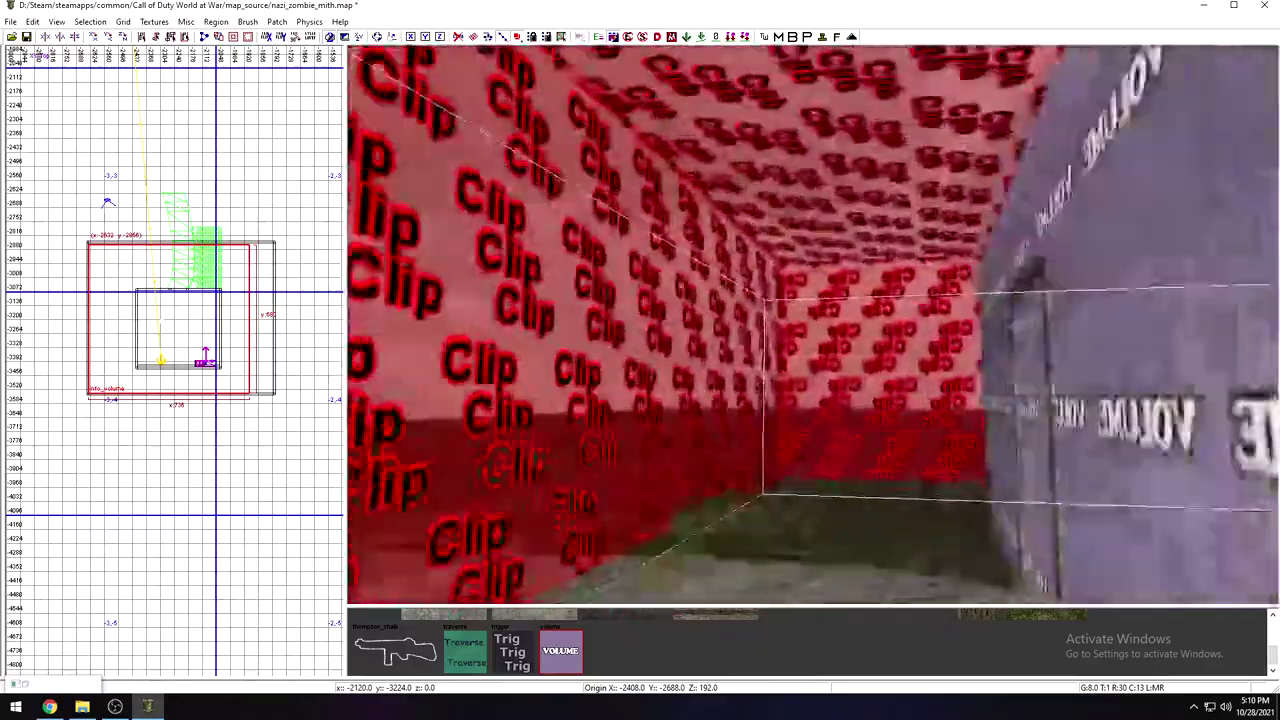
key("Down")
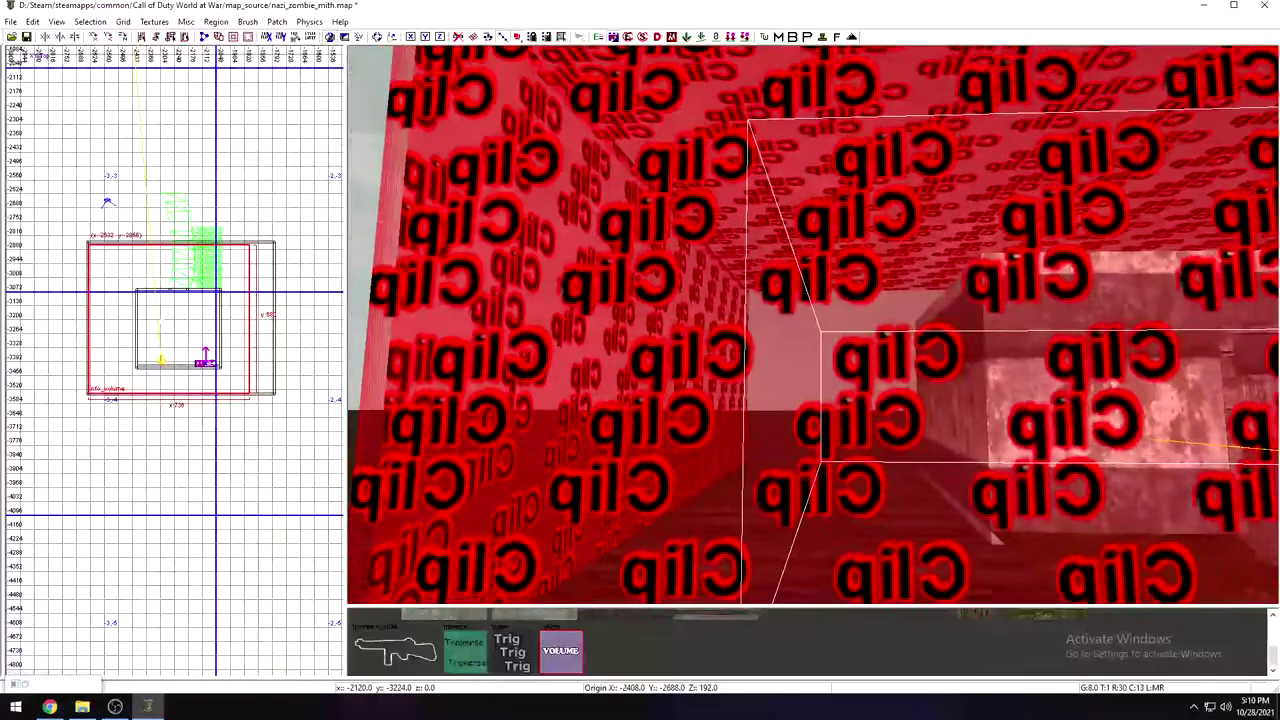
left_click_drag(708, 478, 634, 469)
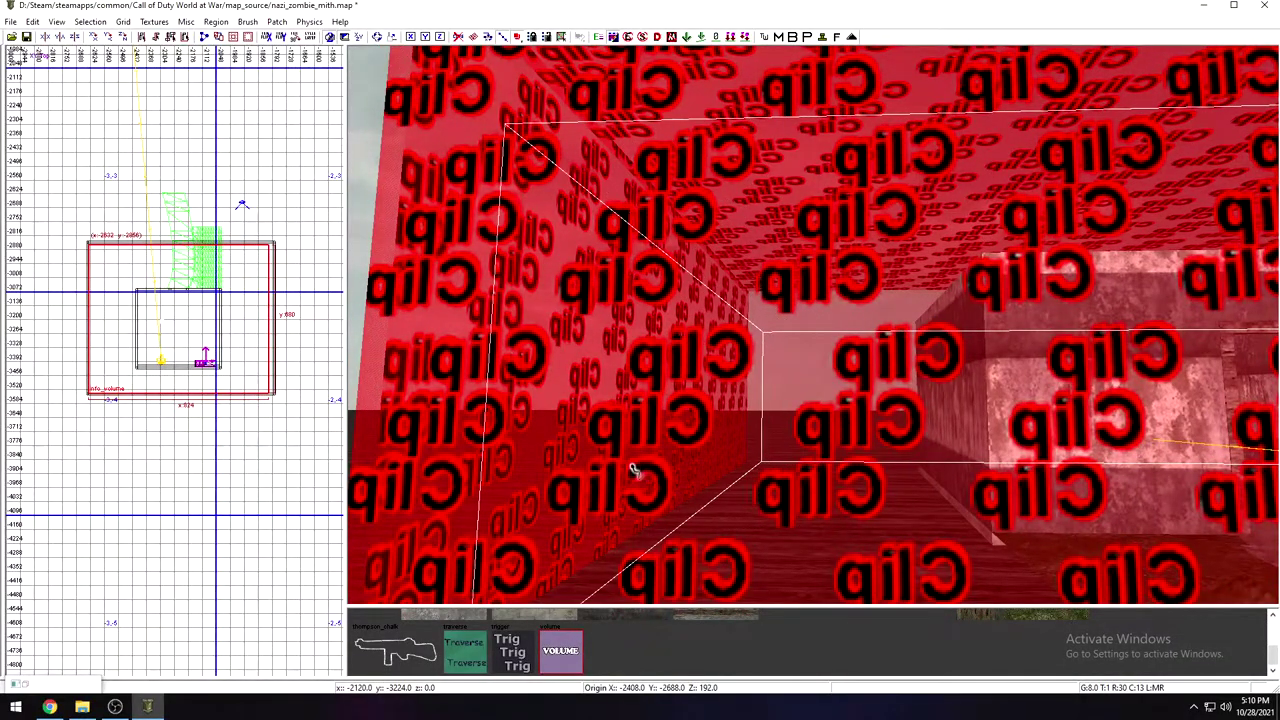
right_click_drag(634, 469, 580, 465)
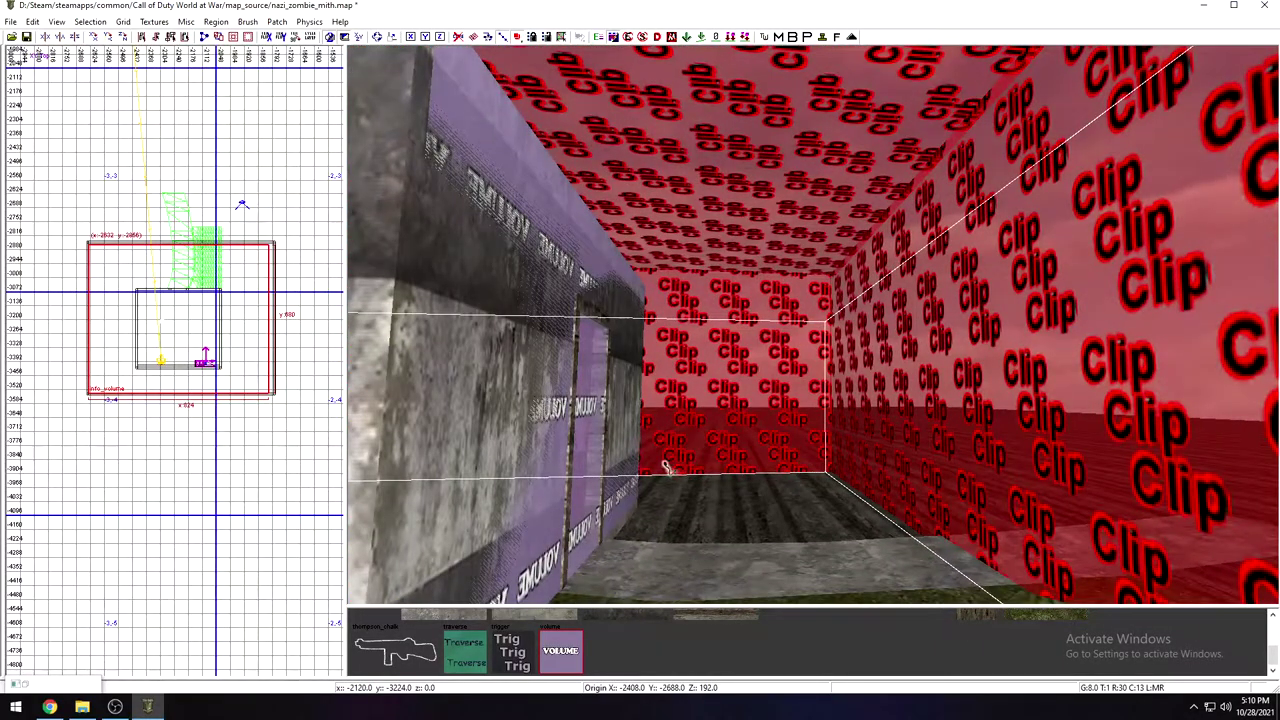
key("Escape")
mouse_move(661, 481)
right_mouse_down()
mouse_move(650, 482)
mouse_move(675, 475)
mouse_move(648, 486)
right_mouse_up()
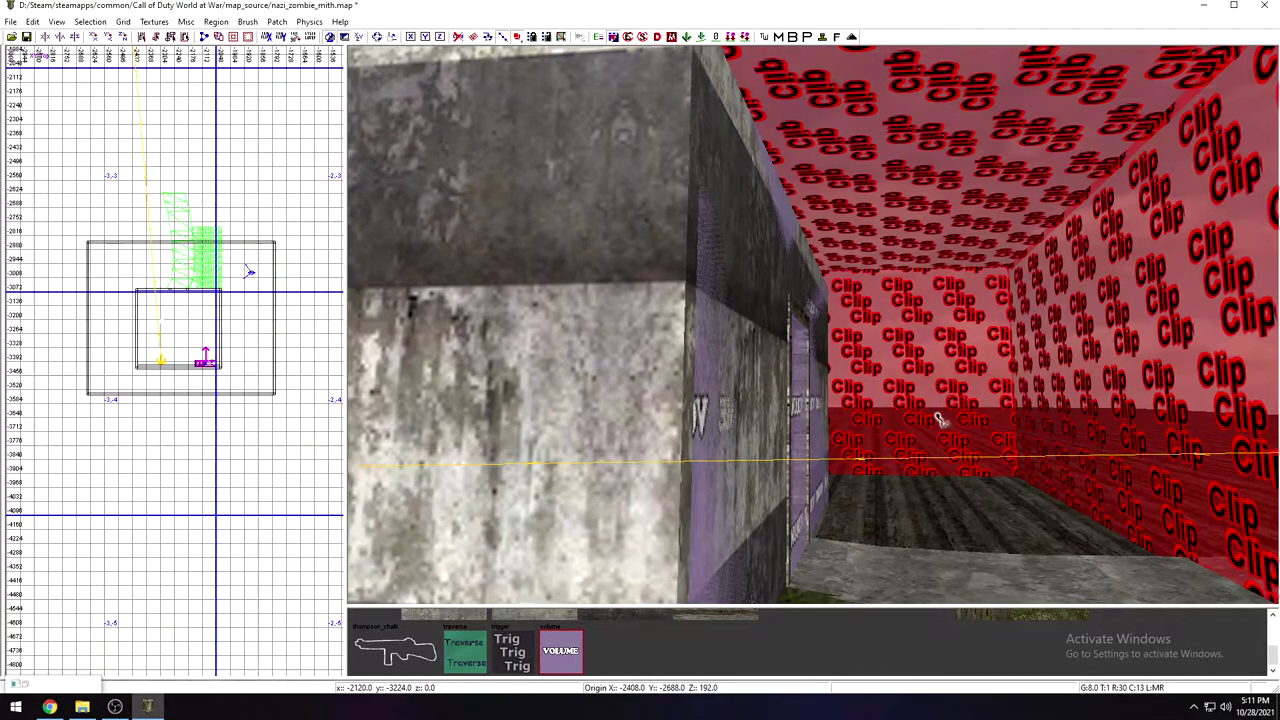
right_click_drag(988, 370, 1002, 402)
right_click_drag(896, 304, 1085, 335)
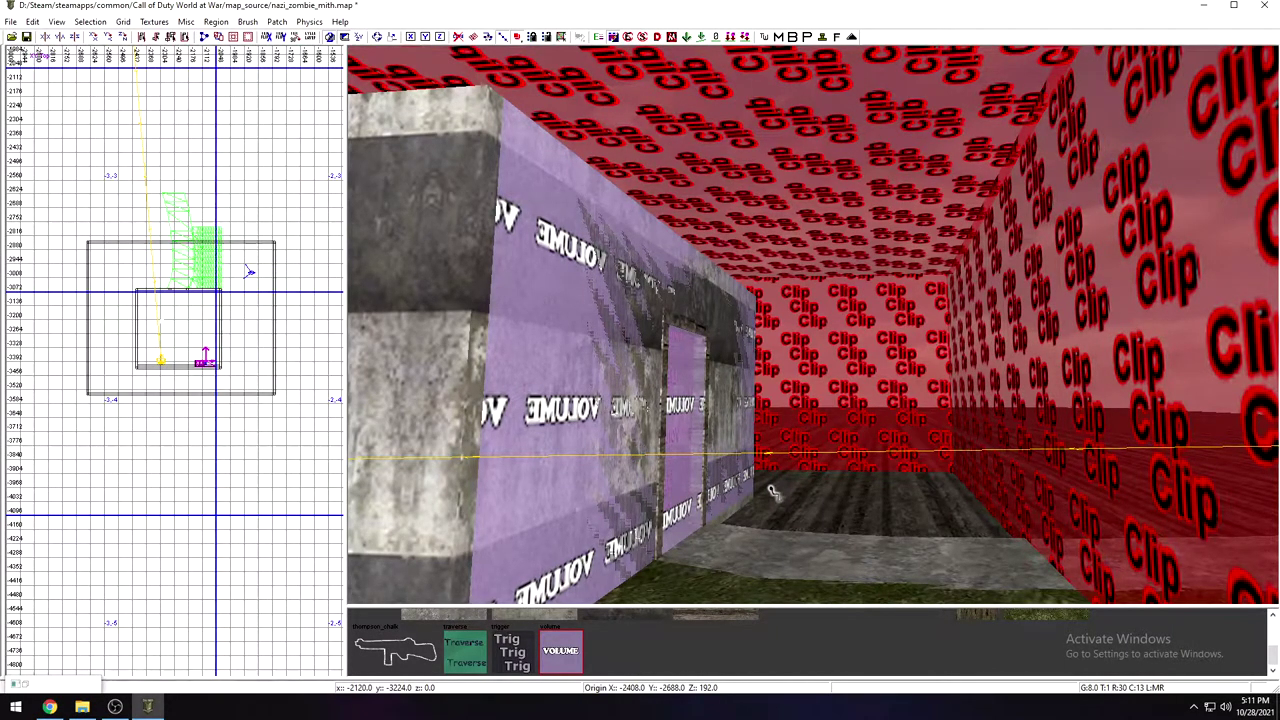
Step: Inspect how the surrounding info_volume fits the clip walls and the building, looking around both outside and inside the room
right_click_drag(836, 434, 903, 345)
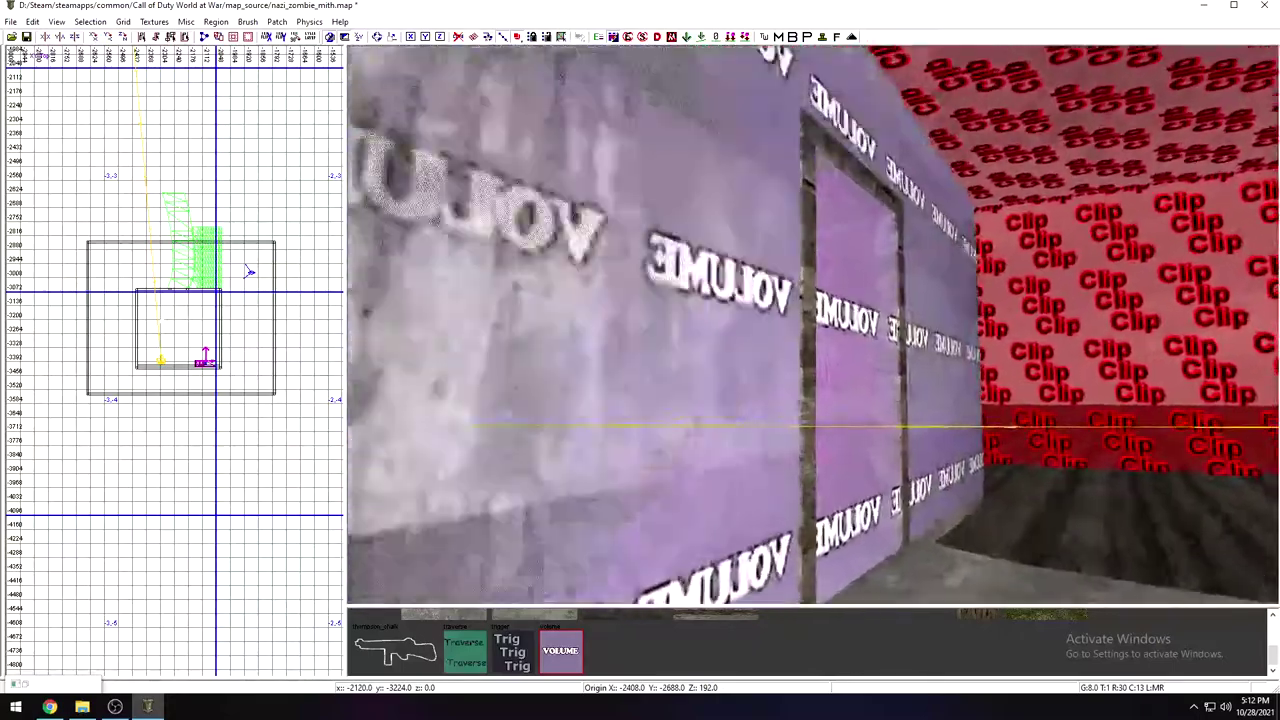
right_click_drag(873, 336, 875, 343)
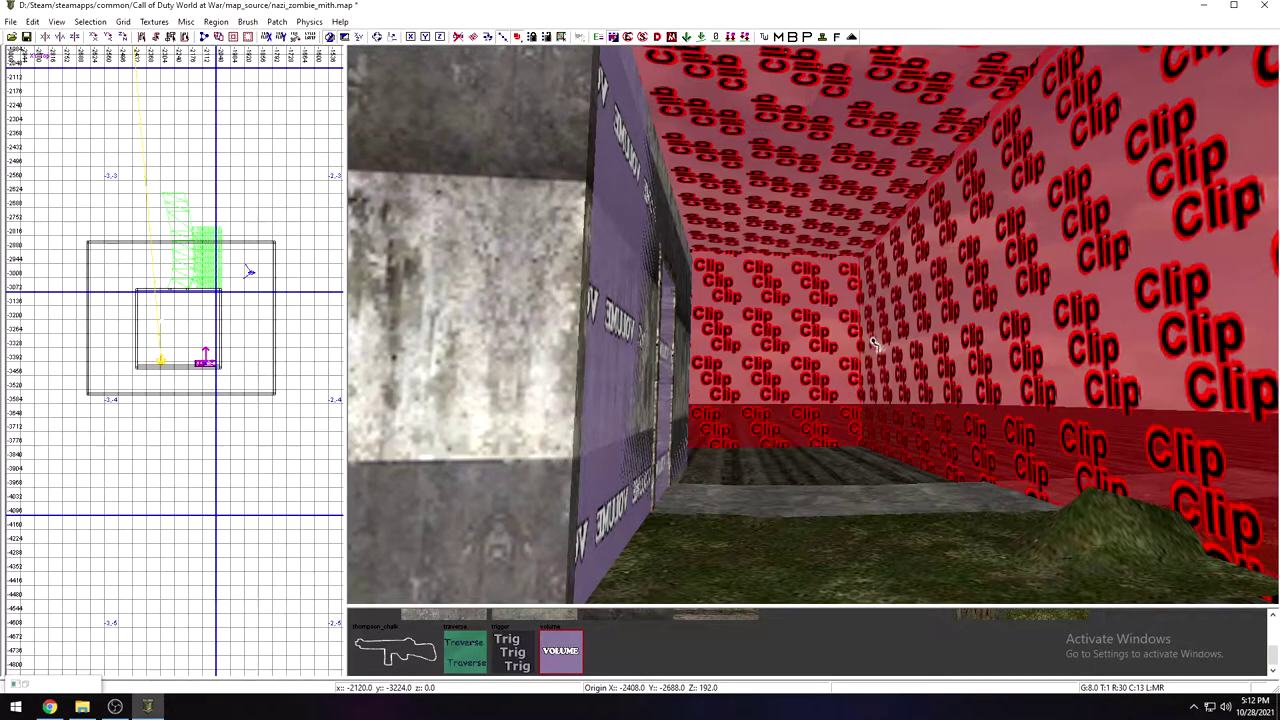
left_click(875, 343, "shift")
right_click_drag(875, 343, 858, 342)
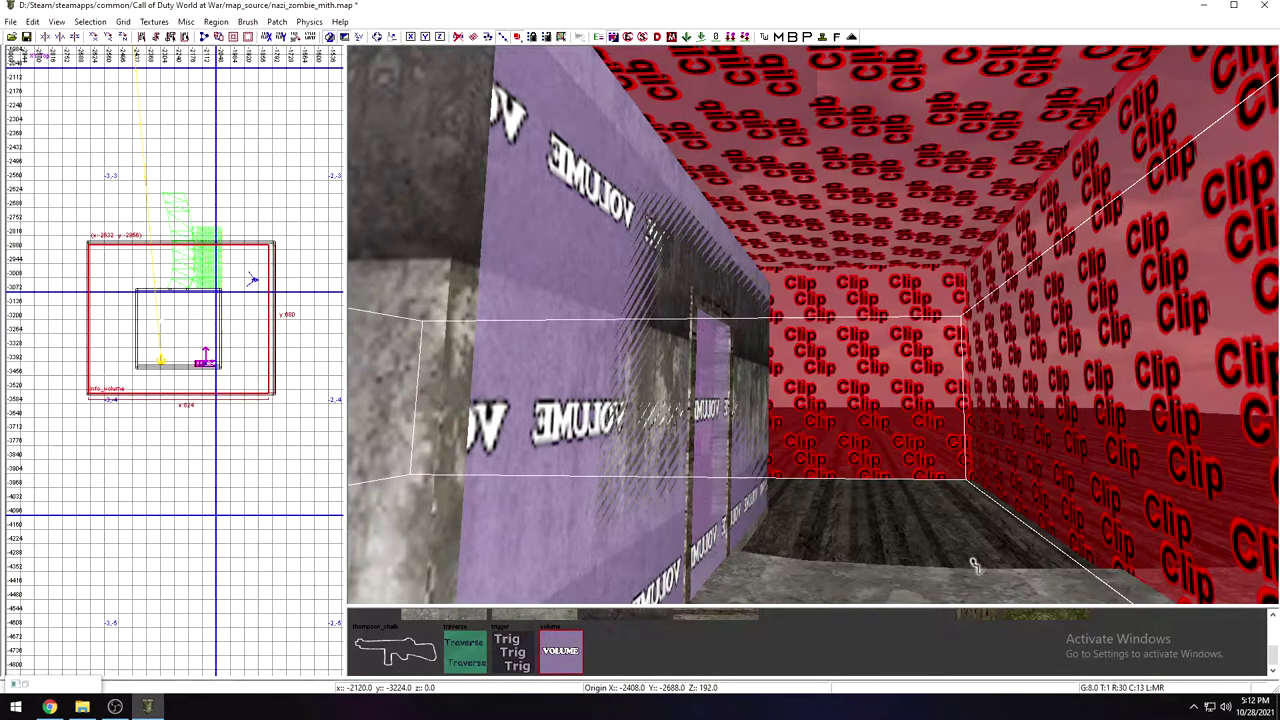
key("Escape")
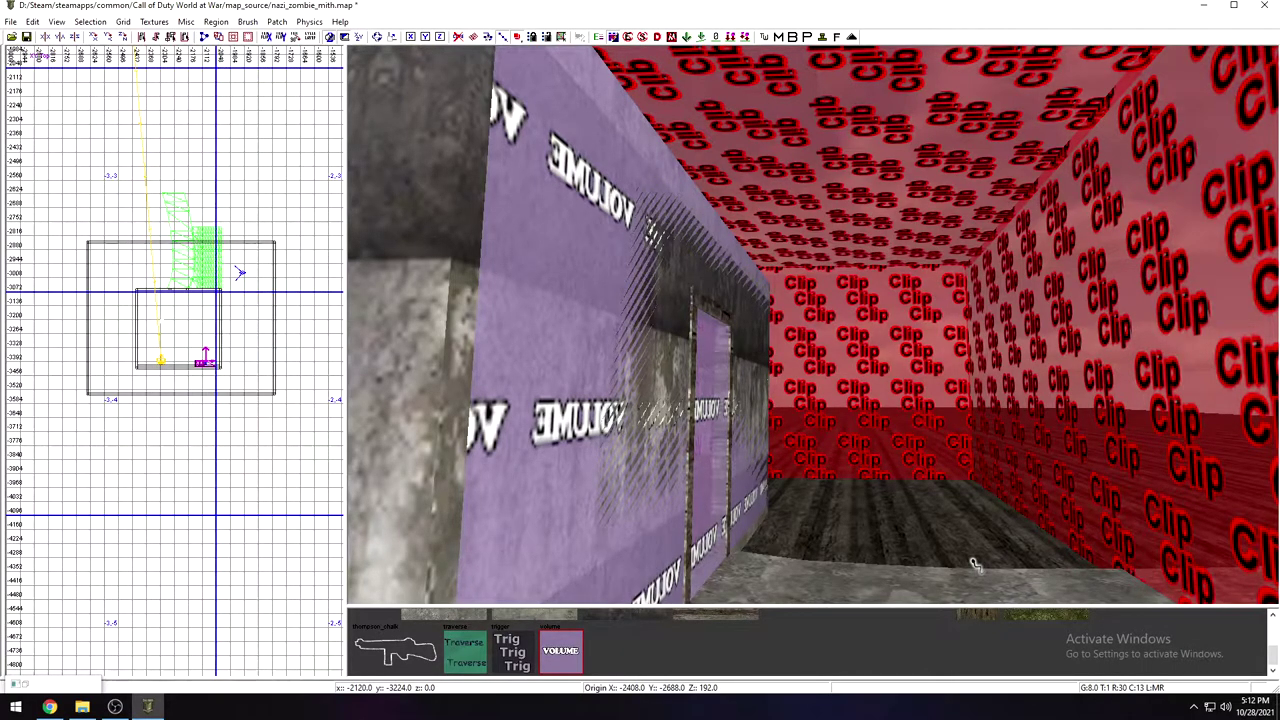
mouse_move(945, 405)
right_mouse_down()
mouse_move(968, 405)
mouse_move(968, 380)
mouse_move(925, 375)
mouse_move(925, 405)
mouse_move(950, 385)
mouse_move(950, 360)
mouse_move(965, 380)
mouse_move(945, 355)
mouse_move(960, 390)
mouse_move(930, 370)
mouse_move(925, 390)
right_mouse_up()
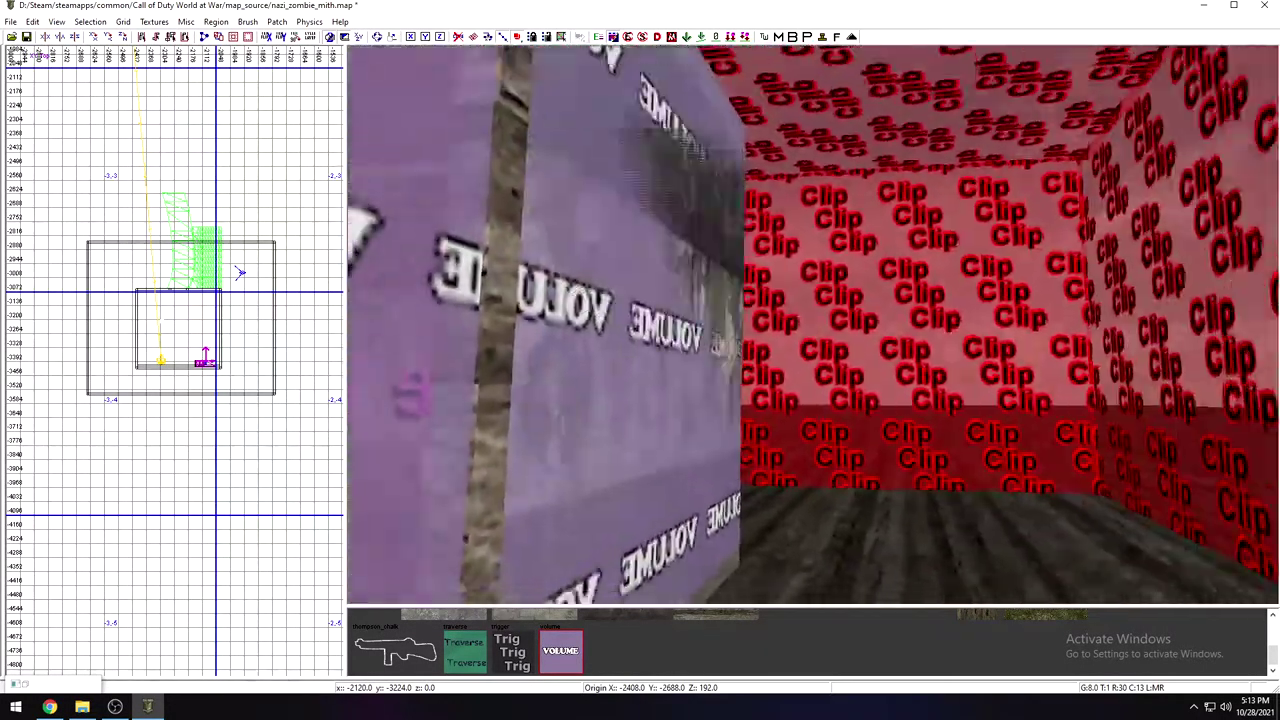
right_click_drag(812, 325, 816, 403)
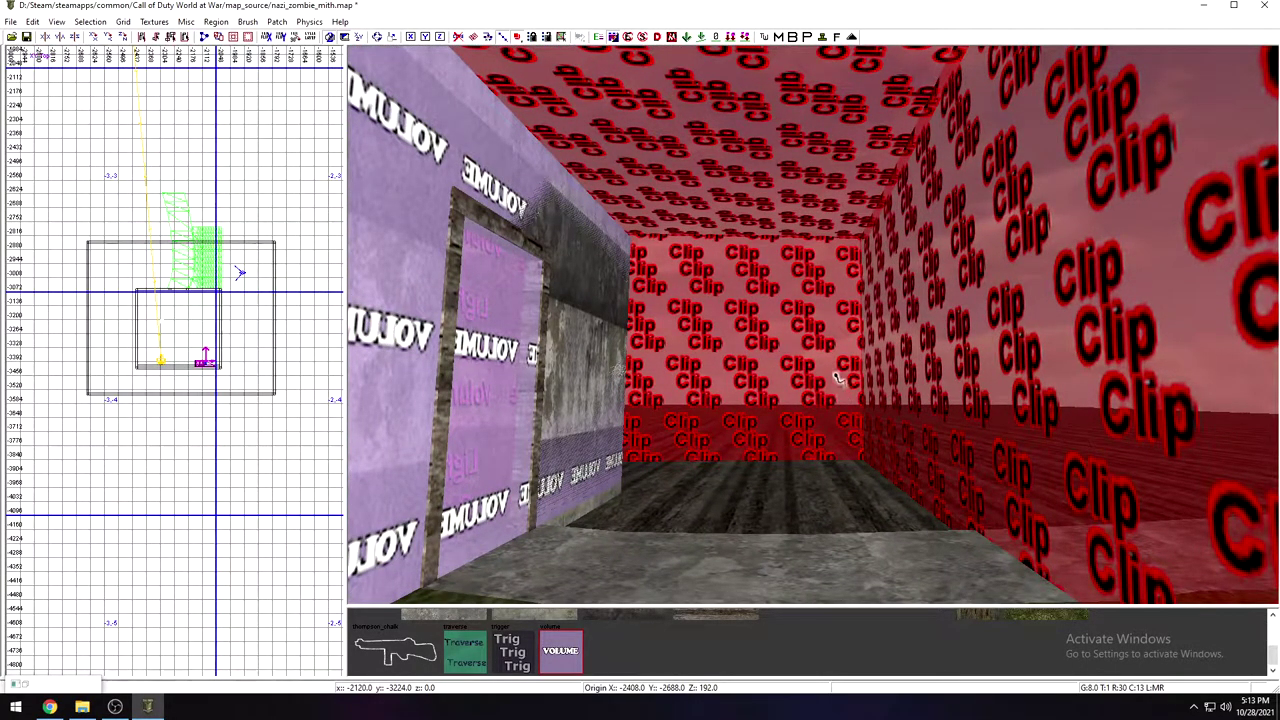
key("Left")
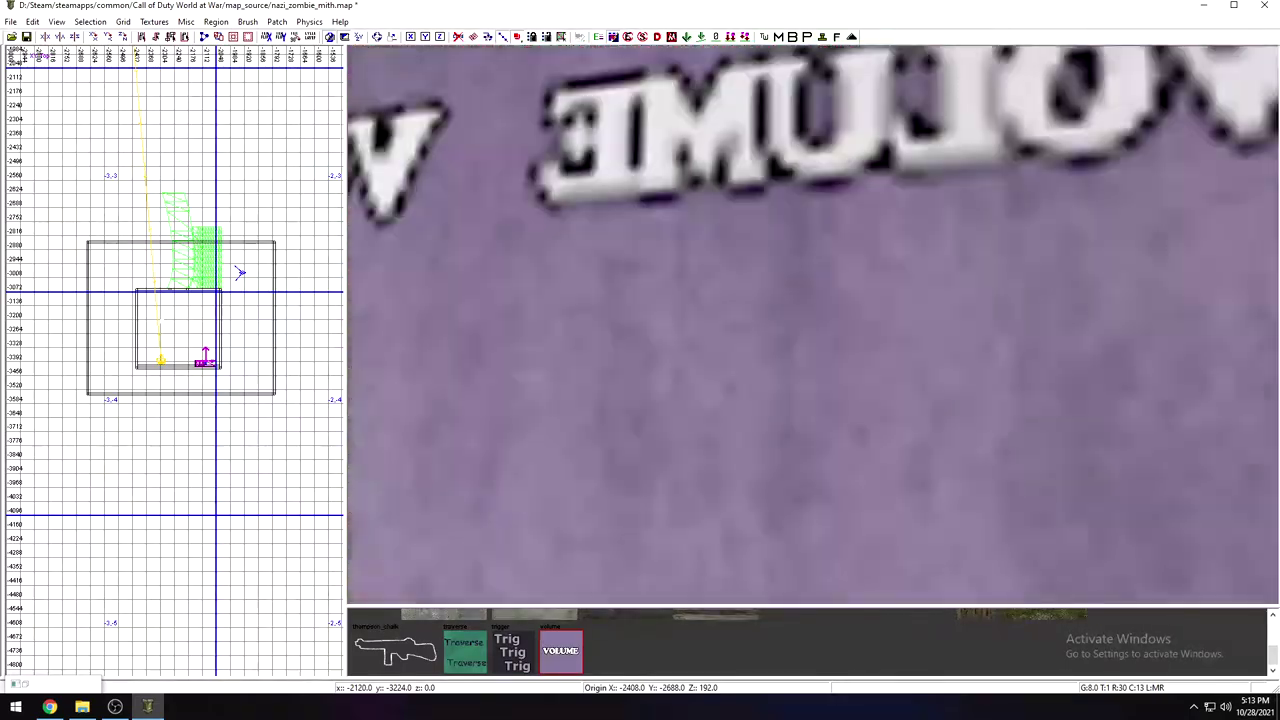
key("Left")
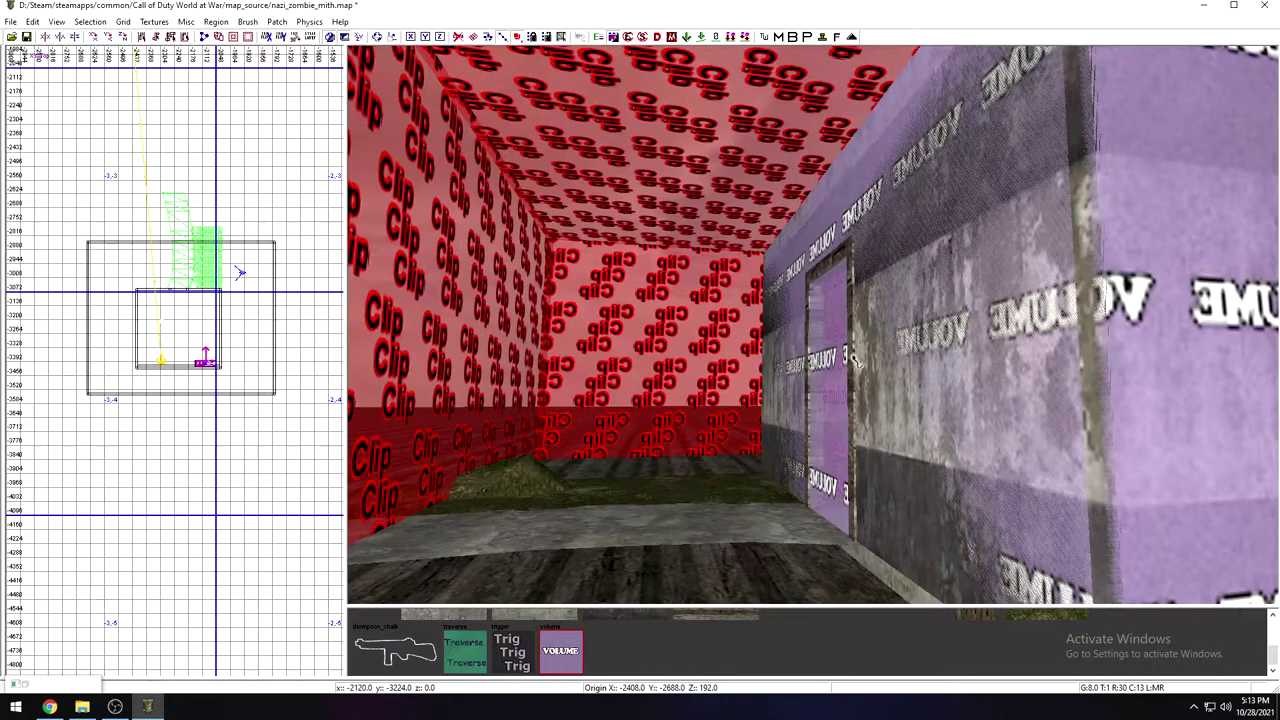
right_click_drag(951, 341, 944, 300)
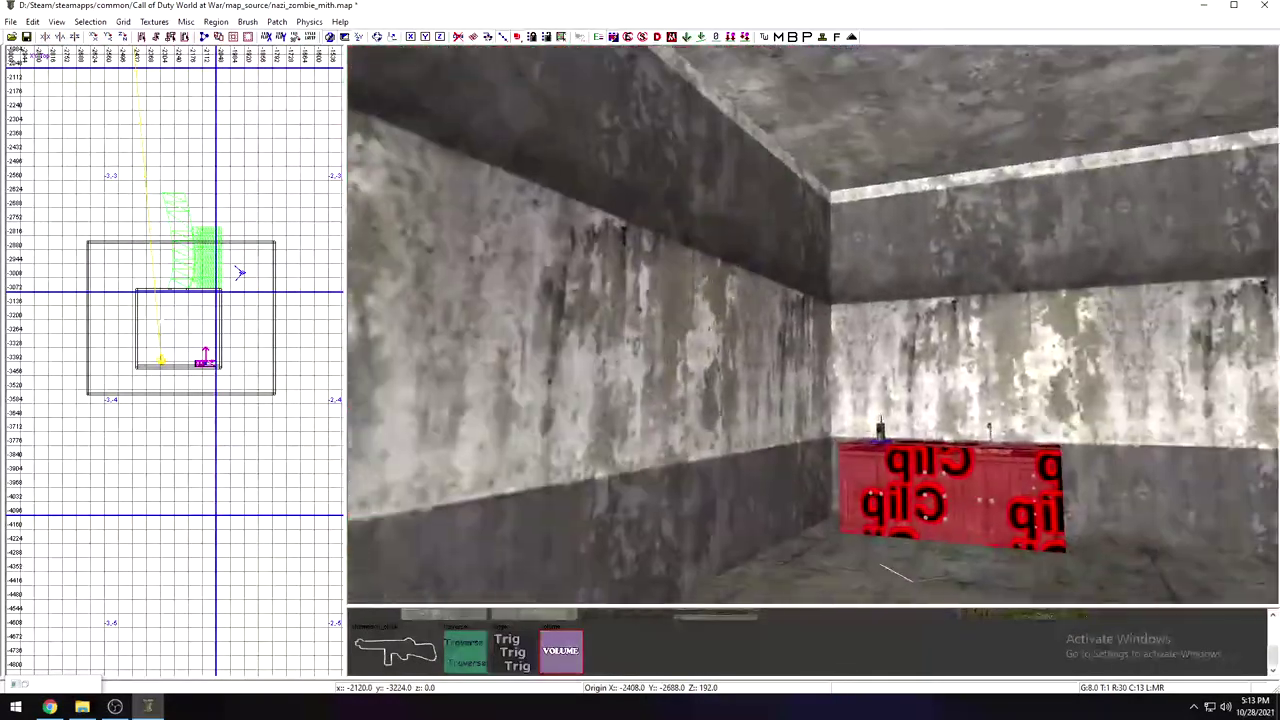
key("Left")
right_click_drag(887, 123, 980, 231)
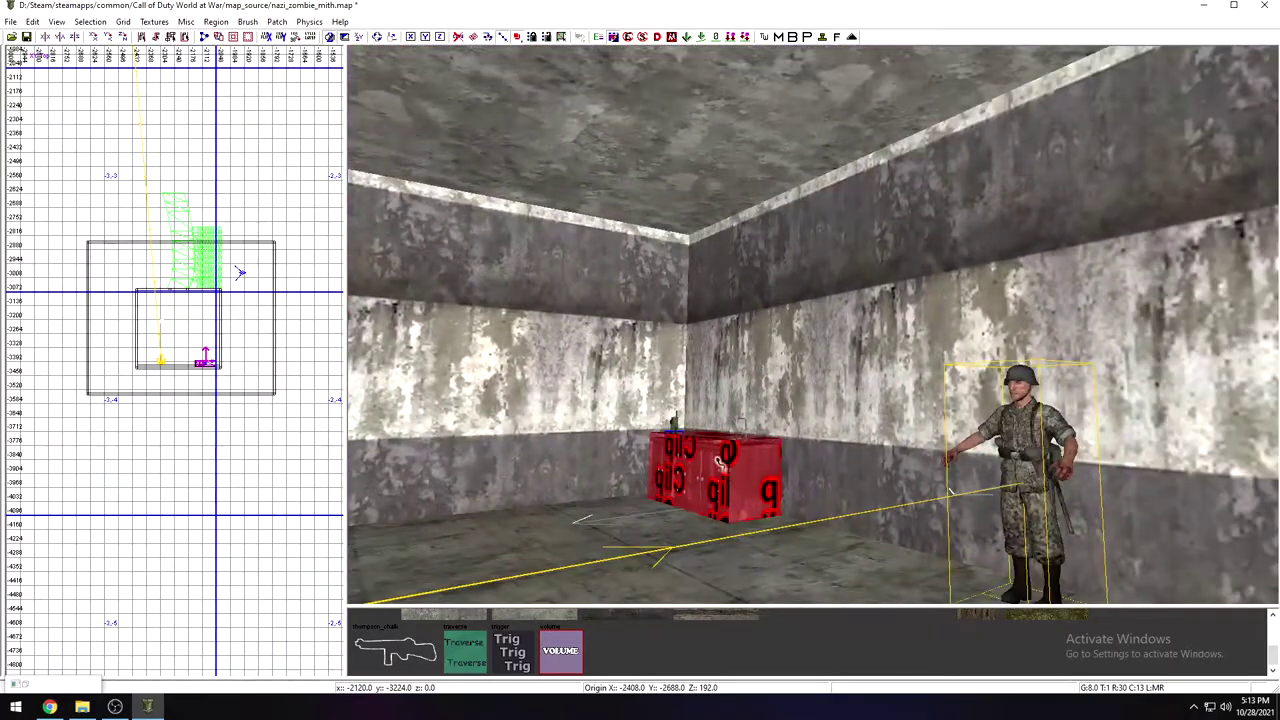
mouse_move(716, 367)
right_mouse_down()
mouse_move(670, 320)
mouse_move(700, 285)
mouse_move(775, 250)
mouse_move(750, 265)
mouse_move(720, 369)
right_mouse_up()
Step: Add a misc model entity in the clipped area beside the building, with the xmodel folder open for choosing its model
right_click(241, 318)
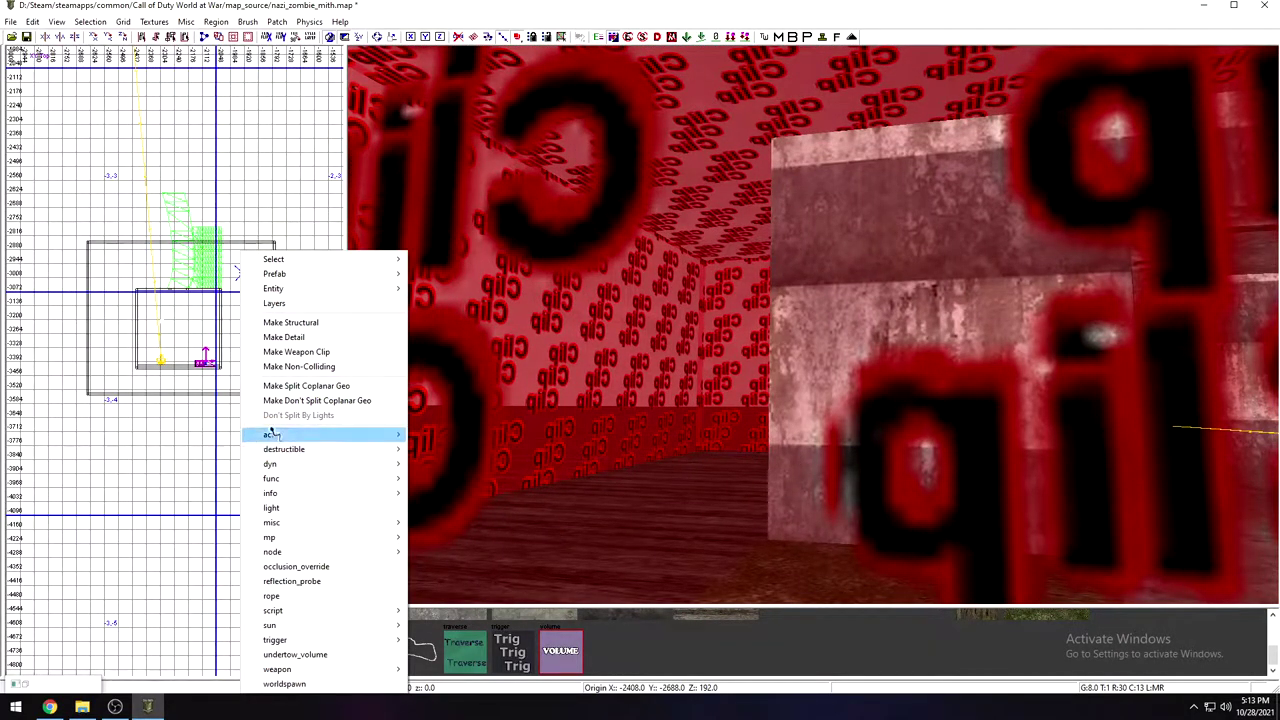
mouse_move(350, 496)
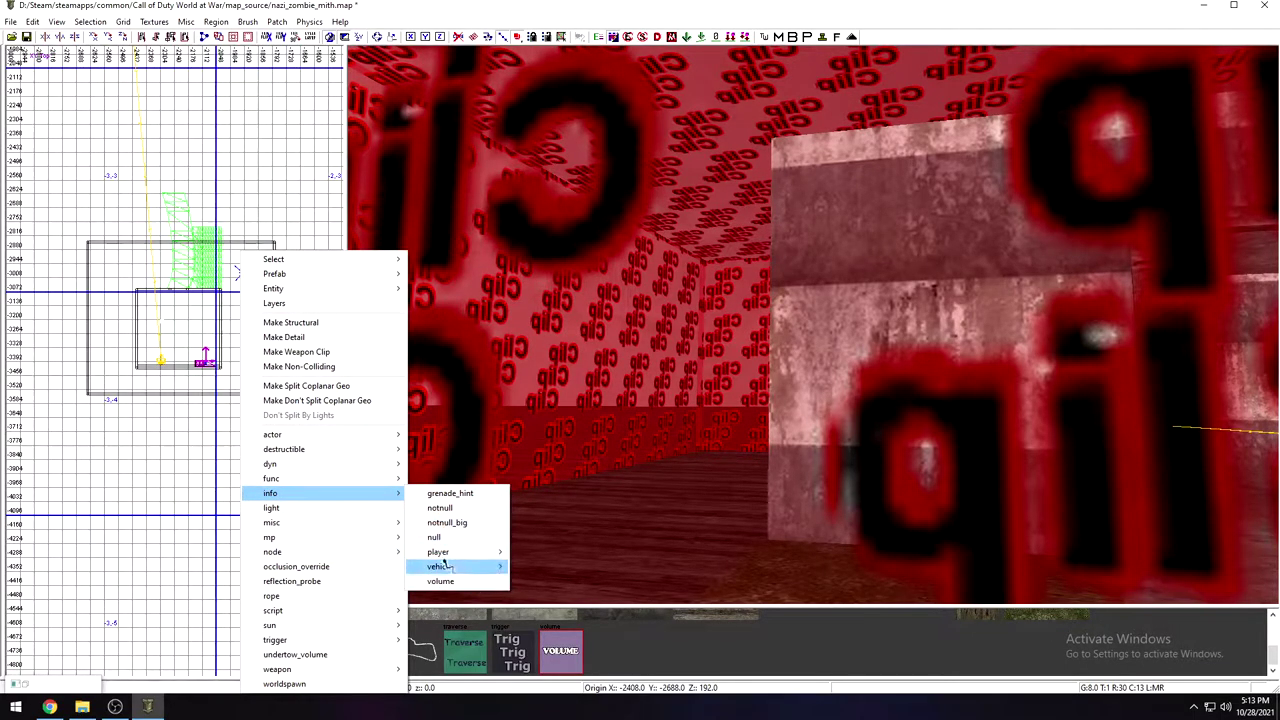
mouse_move(344, 524)
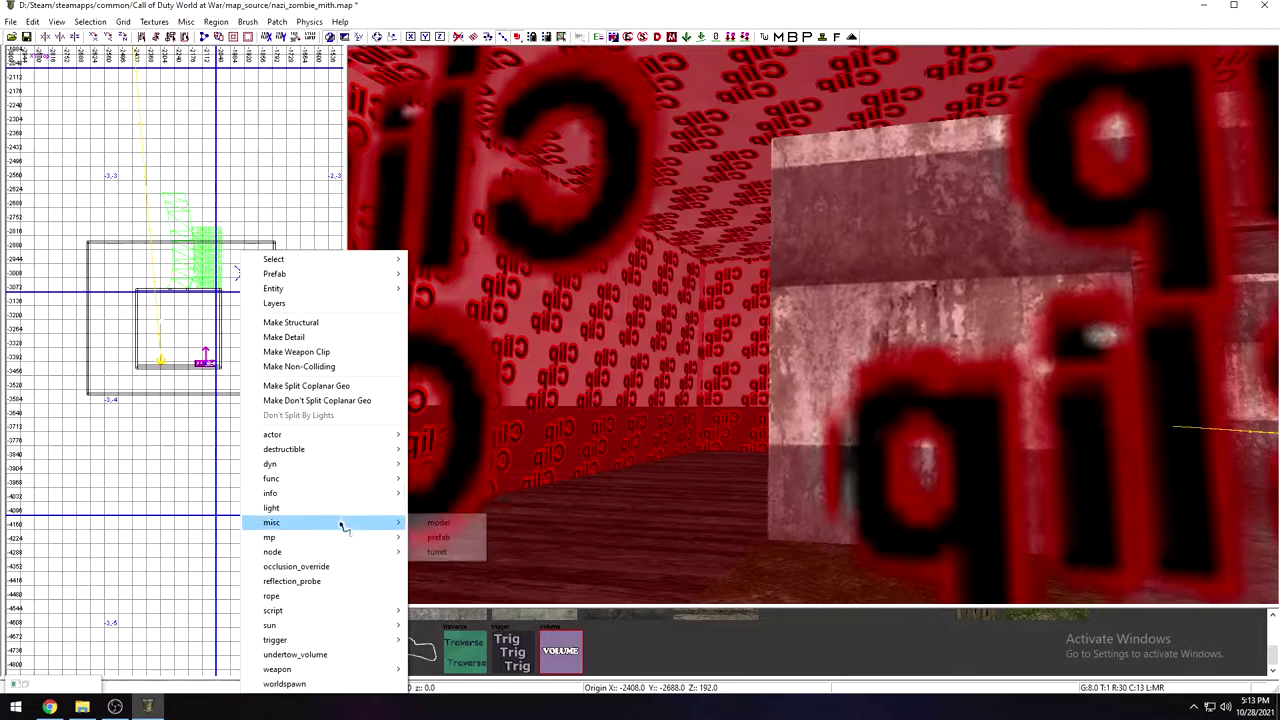
left_click(439, 523)
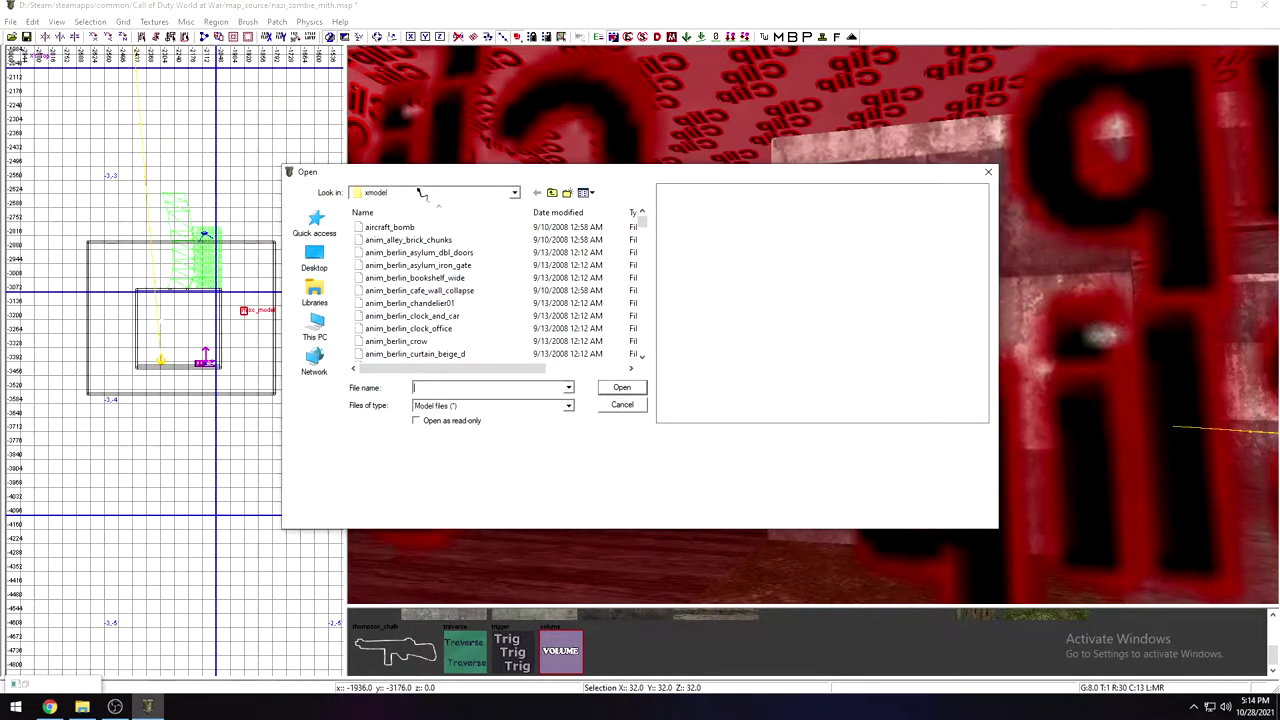
left_click(513, 194)
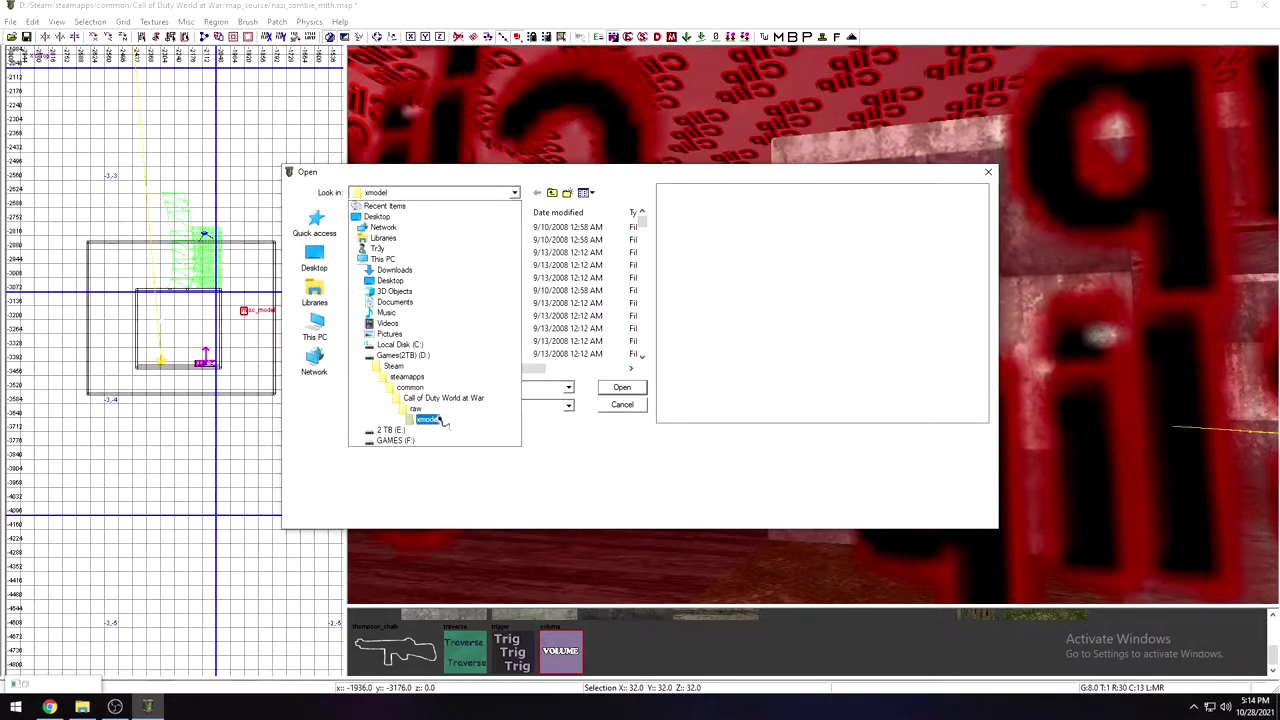
left_click(428, 419)
Step: Browse the xmodel previews, starting at anim_berlin_bookshelf_wide and continuing through the char_ger models to char_ger_wermacht_cap1
left_click(440, 279)
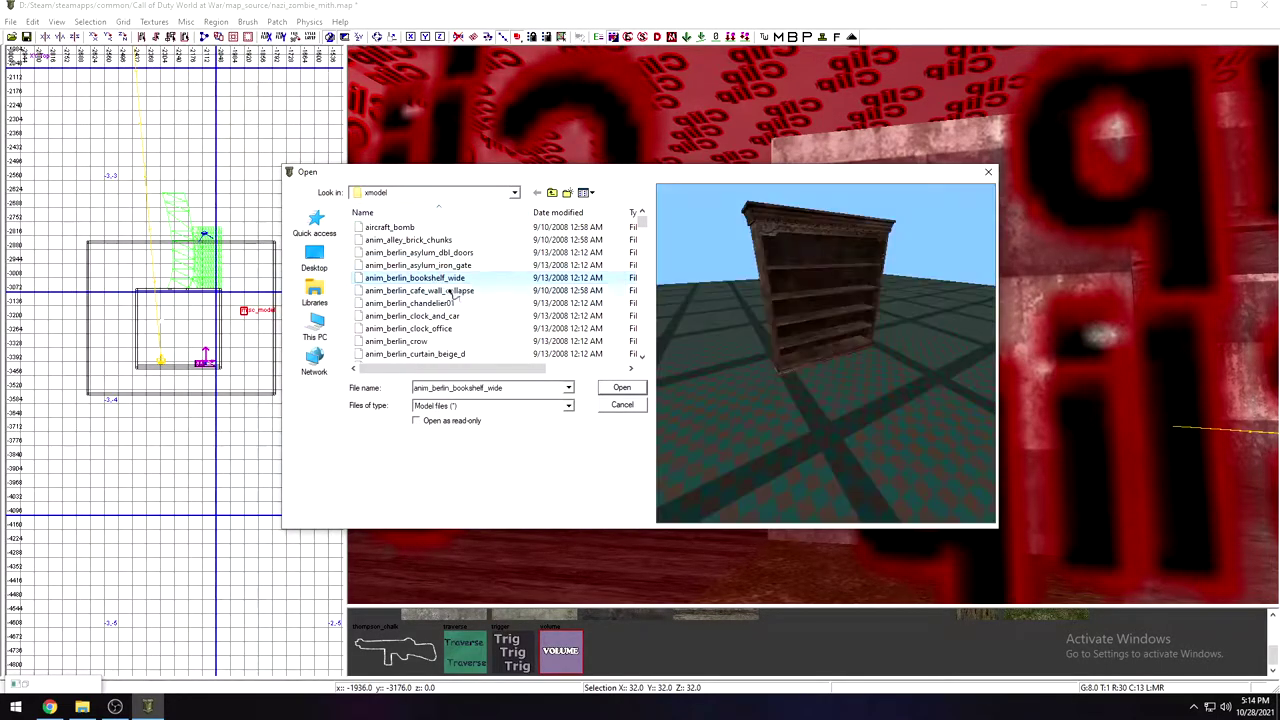
key("Down")
key("Down")
key("Down")
key("Down")
key("Down")
key("Down")
key("Down")
key("Down")
key("Down")
key("Down")
key("Down")
key("Down")
key("Down")
key("Down")
key("Down")
key("Down")
key("Down")
key("Down")
key("Down")
key("Down")
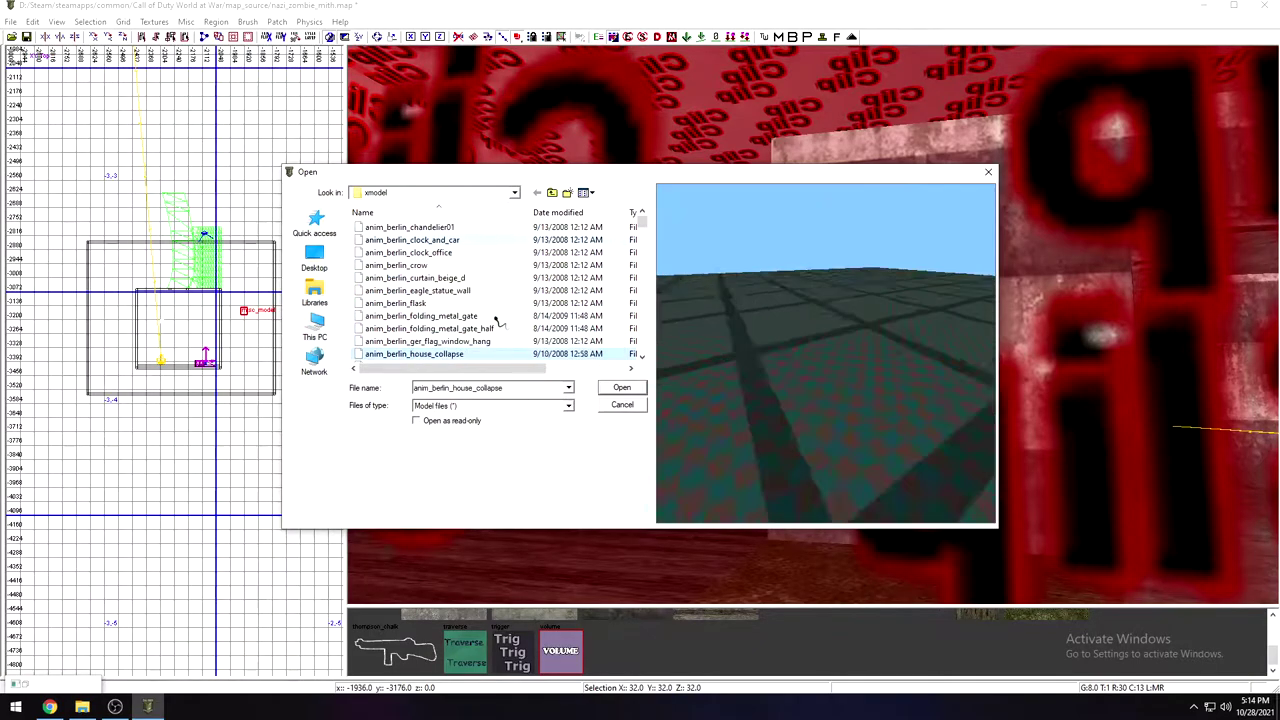
key("Down")
key("Down")
key("Down")
key("Down")
key("Down")
key("Down")
key("Down")
key("Down")
key("Down")
key("Down")
key("Down")
key("Down")
key("Down")
key("Down")
key("Down")
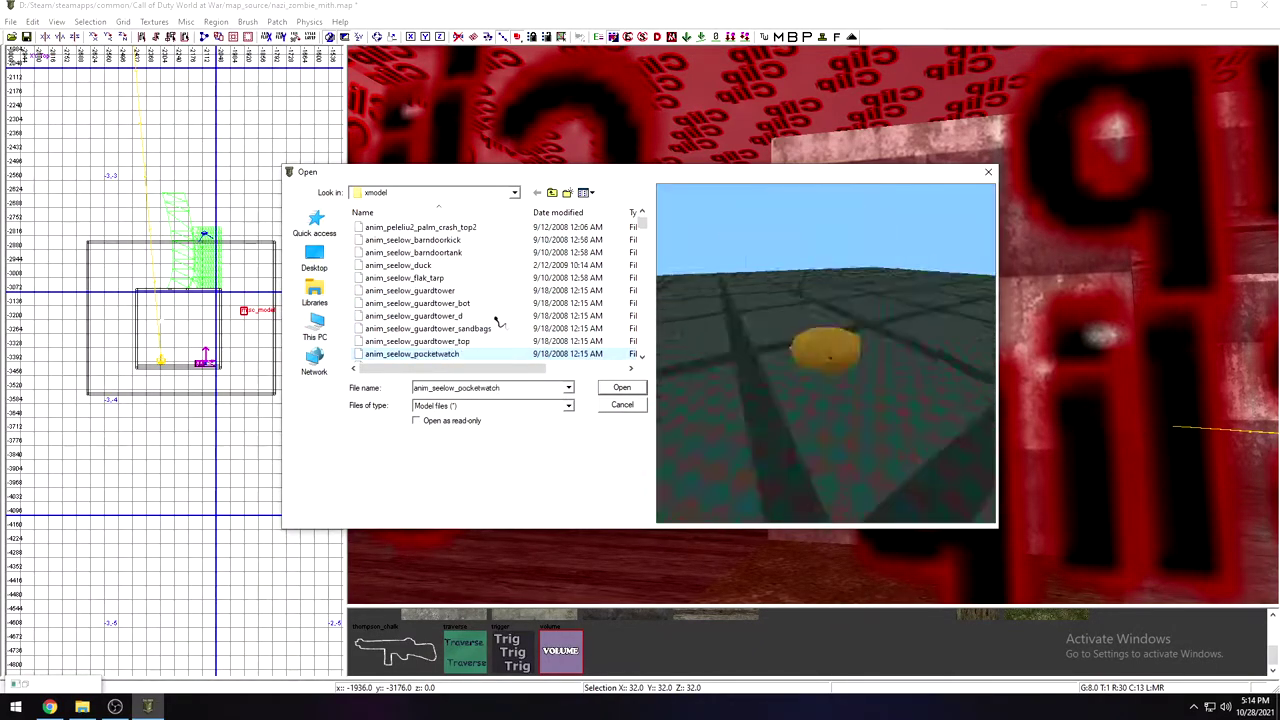
key("Down")
key("Down")
key("Down")
key("Down")
key("Down")
key("Down")
key("Down")
key("Down")
key("Down")
key("Down")
key("Down")
key("Down")
key("Down")
key("Down")
key("Down")
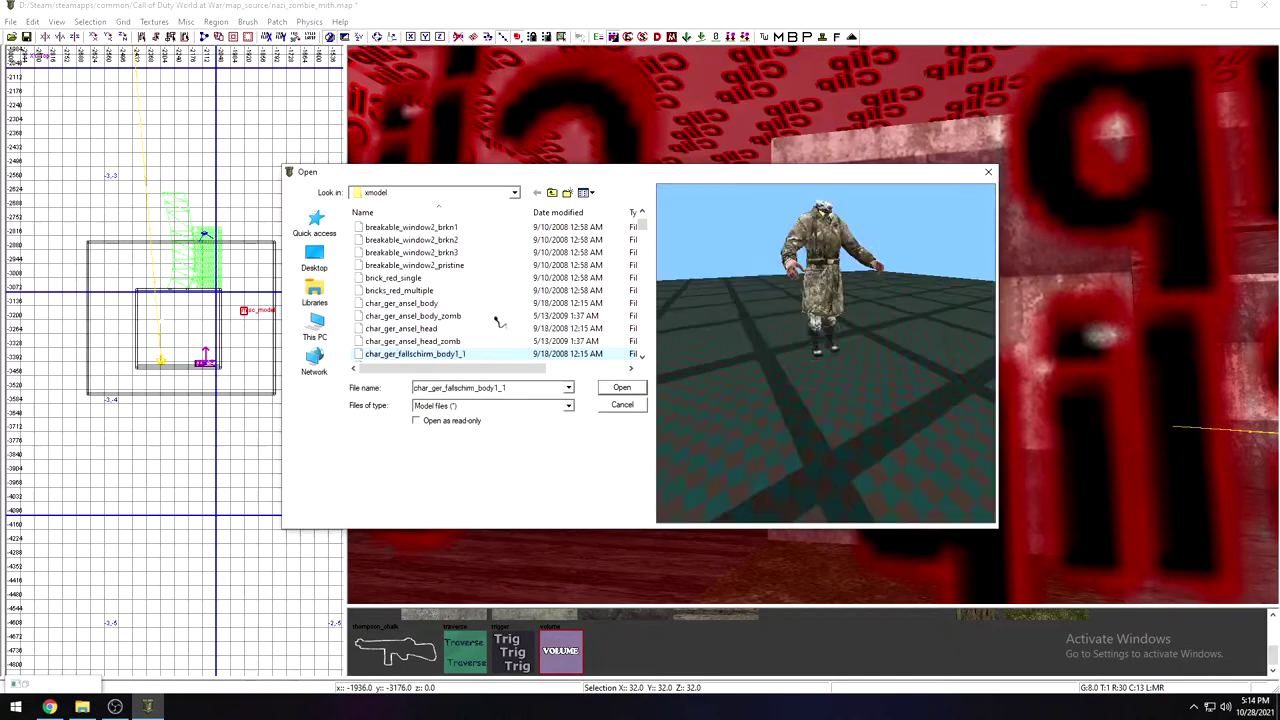
key("Down")
key("Down")
key("Down")
key("Down")
key("Down")
key("Down")
key("Down")
key("Down")
key("Down")
key("Down")
key("Down")
key("Down")
key("Down")
key("Down")
key("Down")
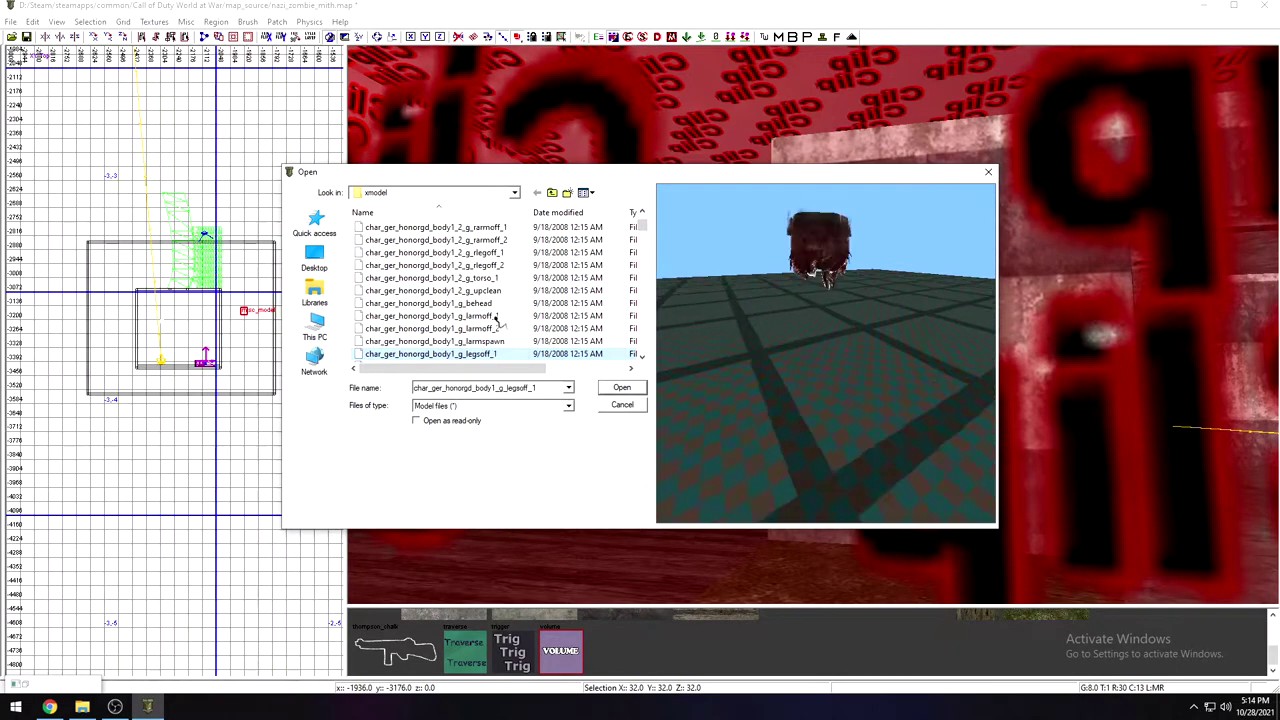
key("Down")
key("Down")
key("Down")
key("Down")
key("Down")
key("Down")
key("Down")
key("Down")
key("Down")
key("Down")
key("Down")
key("Down")
key("Down")
key("Down")
key("Down")
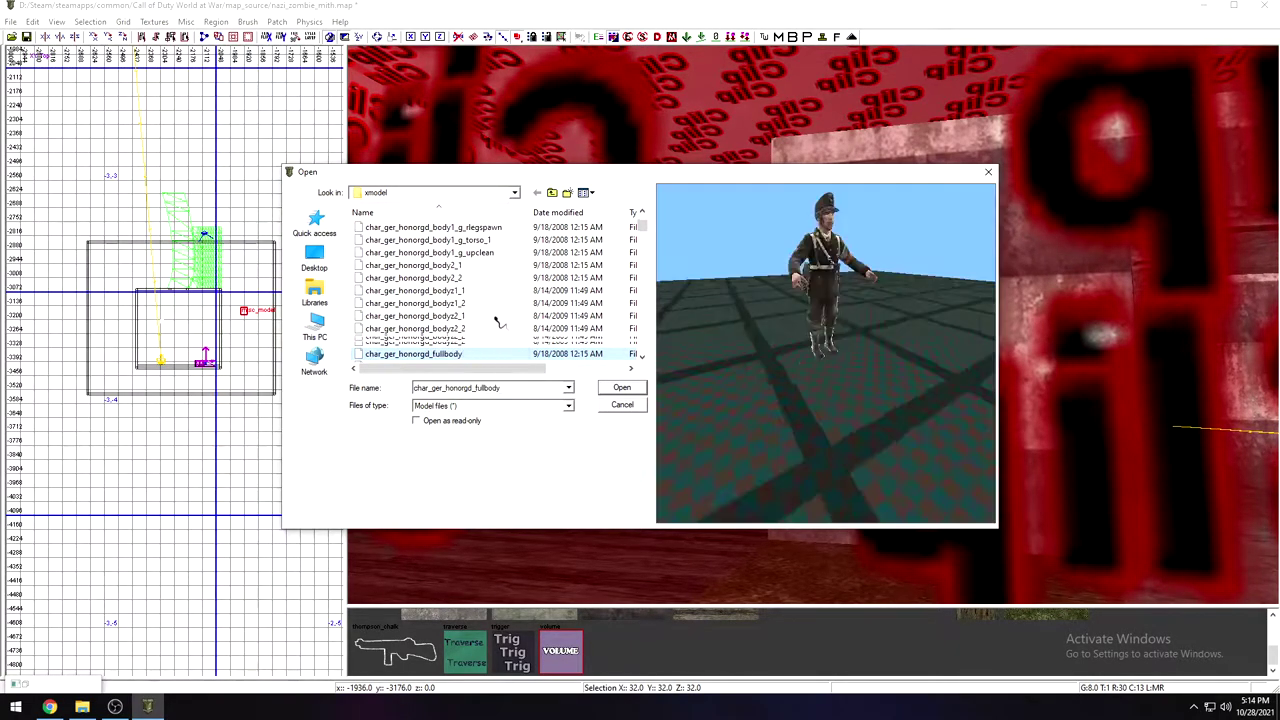
key("Down")
key("Down")
key("Down")
key("Down")
key("Down")
key("Down")
key("Down")
key("Down")
key("Down")
key("Down")
key("Down")
key("Down")
key("Down")
key("Down")
key("Down")
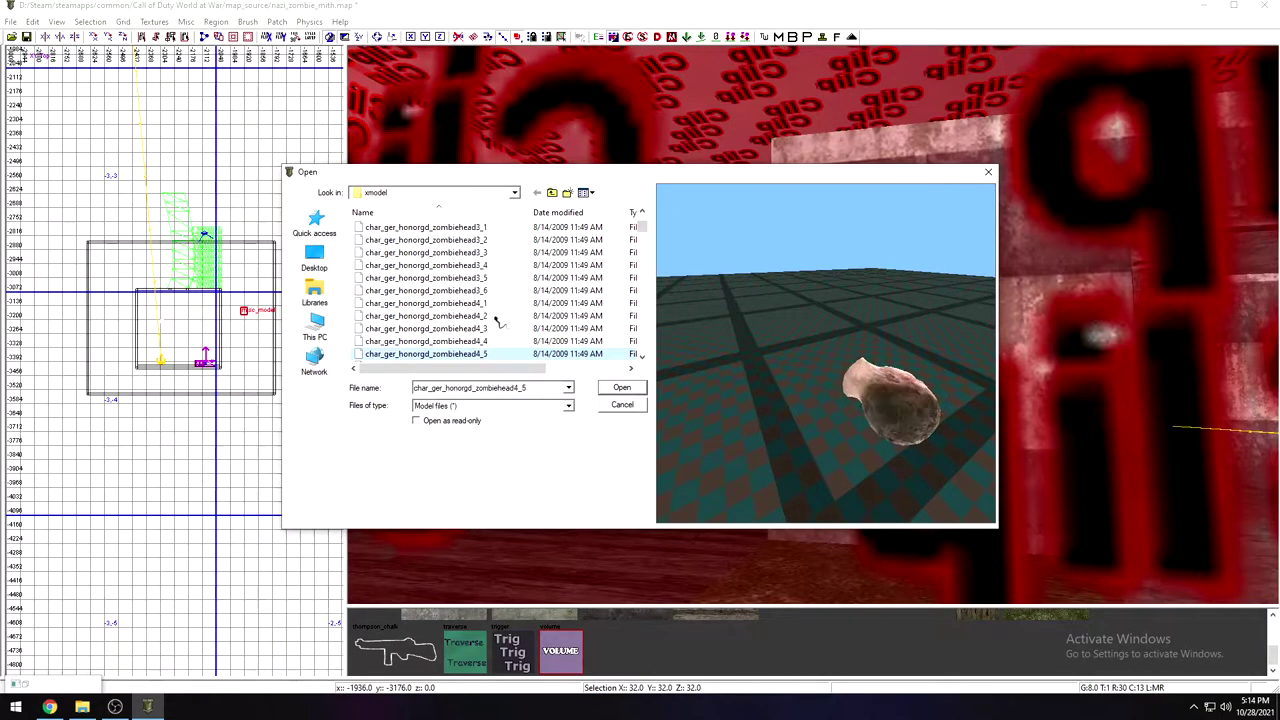
key("Down")
key("Down")
key("Down")
key("Down")
key("Down")
key("Down")
key("Down")
key("Down")
key("Down")
key("Down")
key("Down")
key("Down")
key("Down")
key("Down")
key("Down")
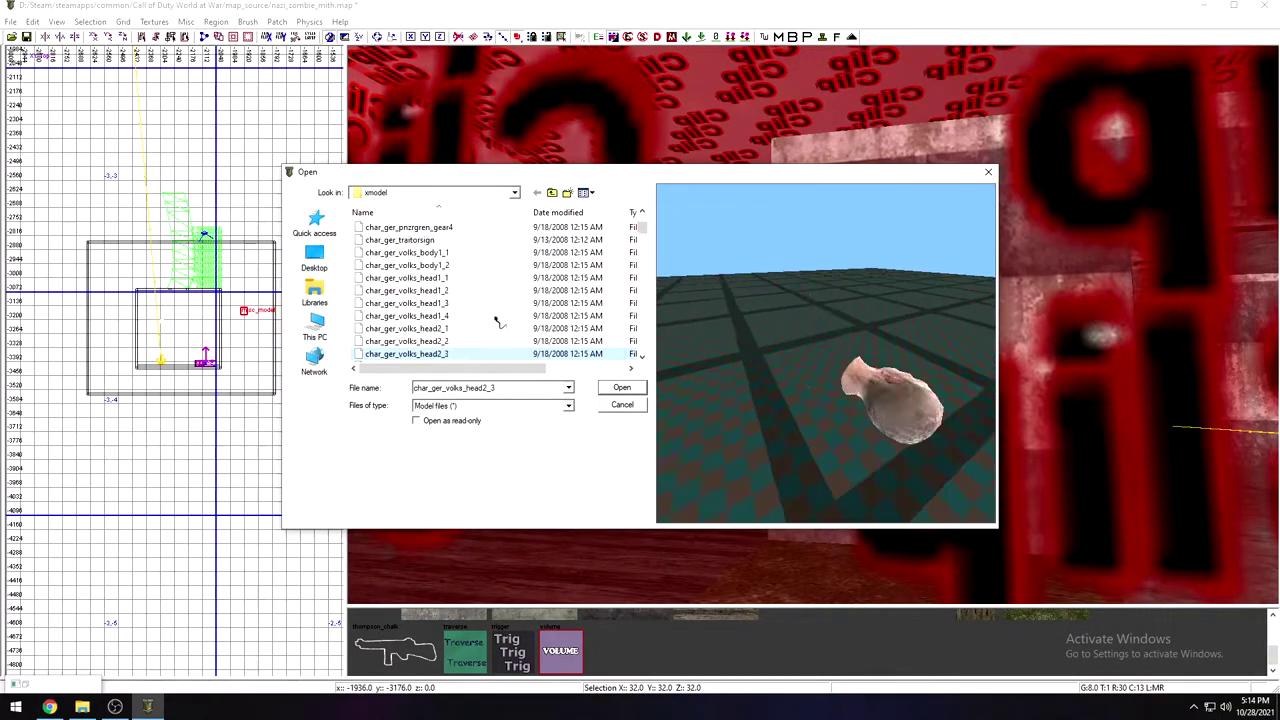
key("Down")
key("Down")
key("Down")
key("Down")
key("Down")
key("Down")
key("Down")
key("Down")
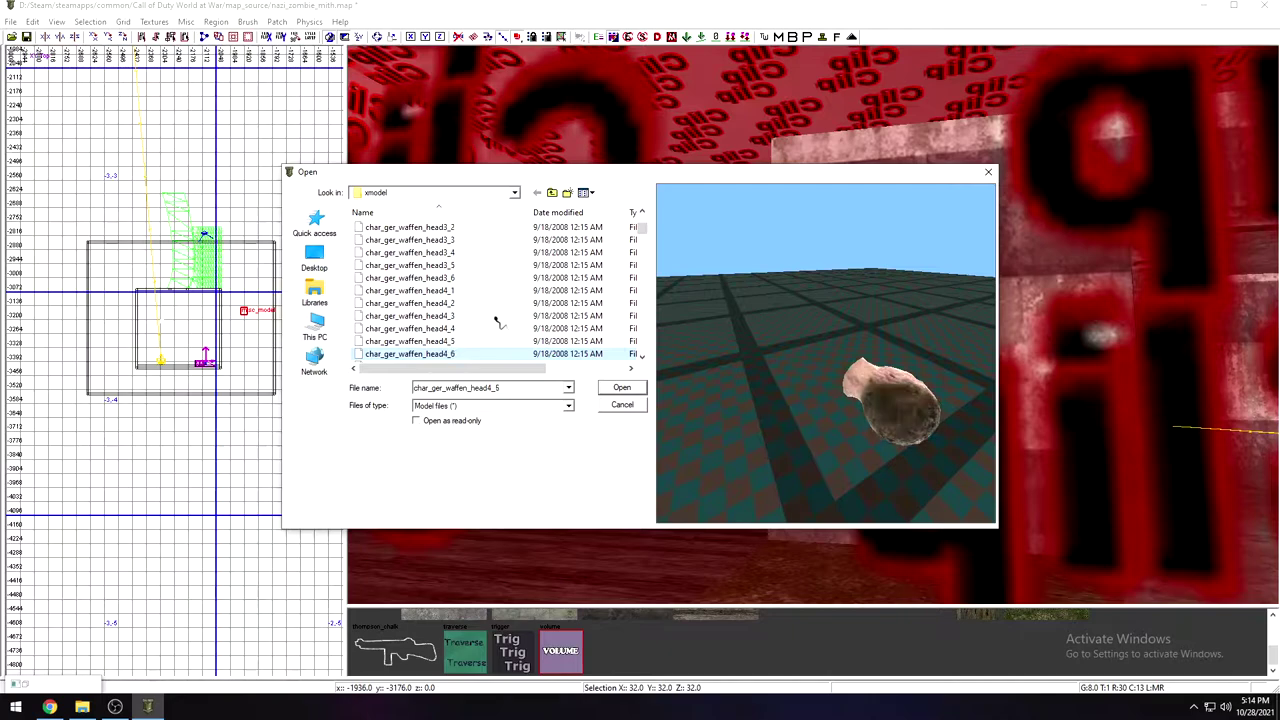
key("Down")
key("Down")
key("Down")
key("Down")
key("Down")
key("Down")
key("Down")
key("Down")
key("Down")
key("Down")
key("Down")
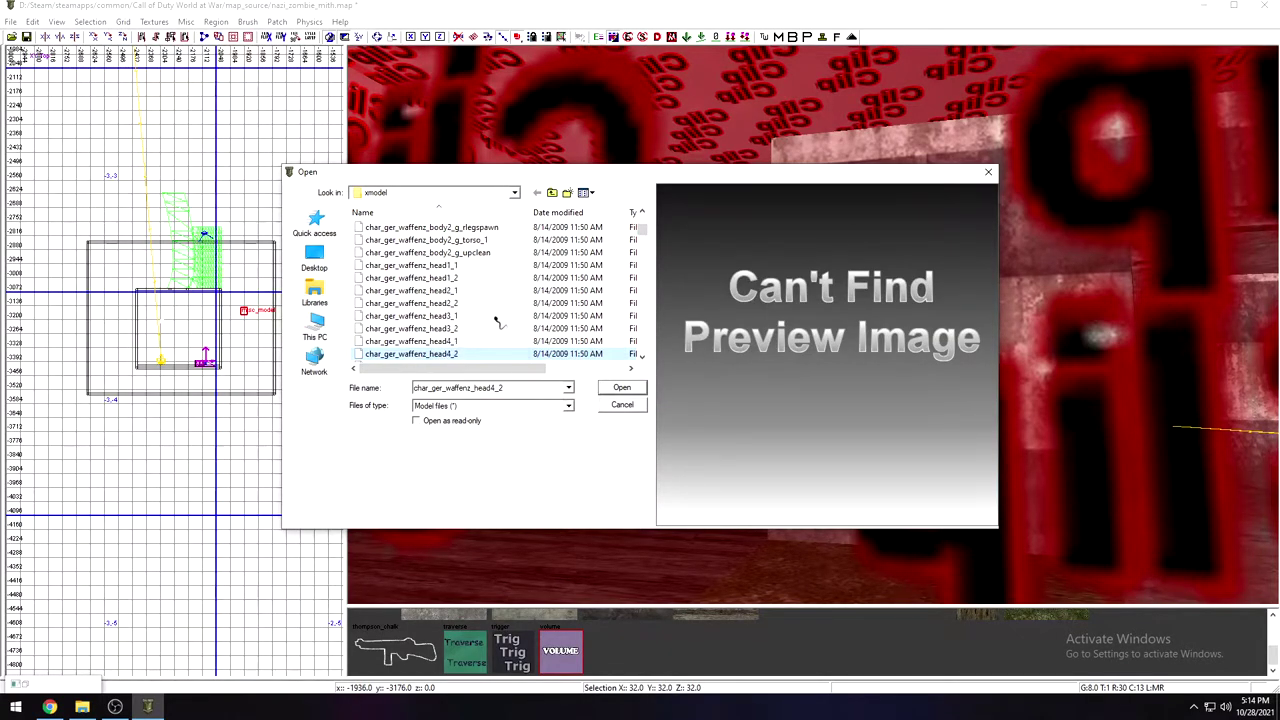
key("Down")
key("Down")
key("Down")
key("Down")
key("Down")
key("Down")
key("Down")
key("Down")
key("Down")
key("Down")
key("Down")
key("Down")
key("Down")
key("Down")
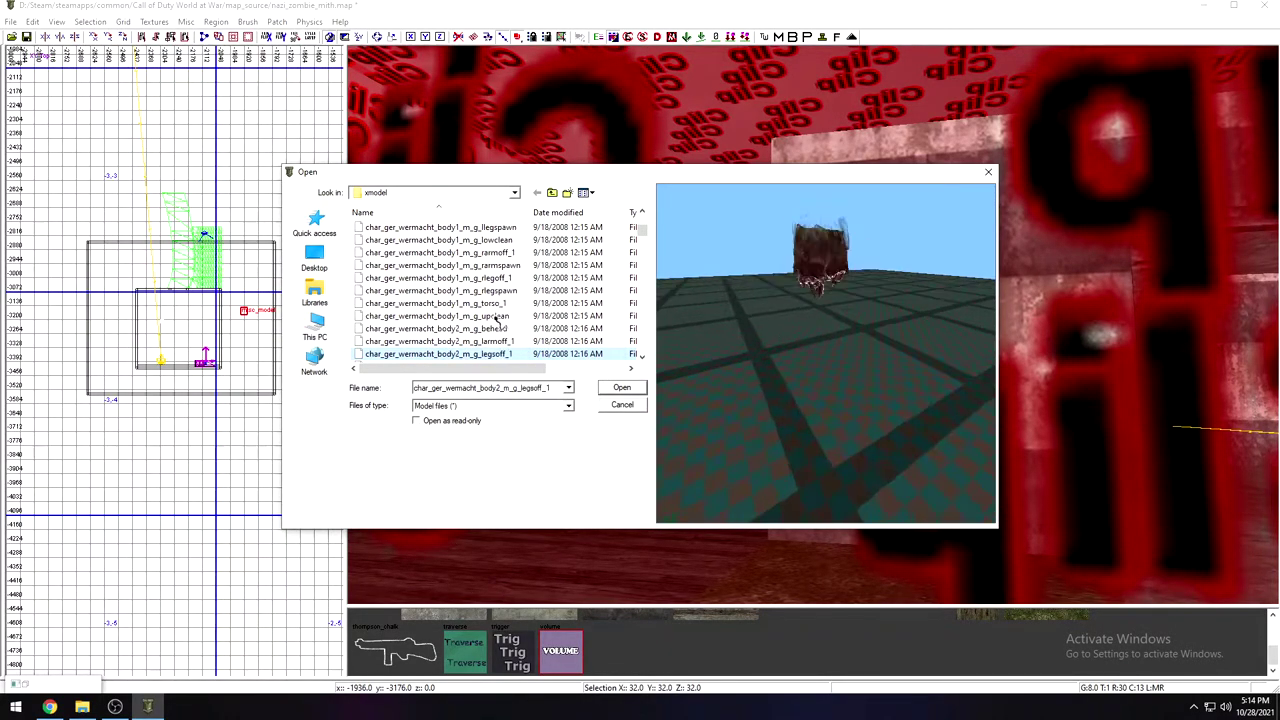
key("Down")
key("Down")
key("Down")
key("Down")
key("Down")
key("Down")
key("Down")
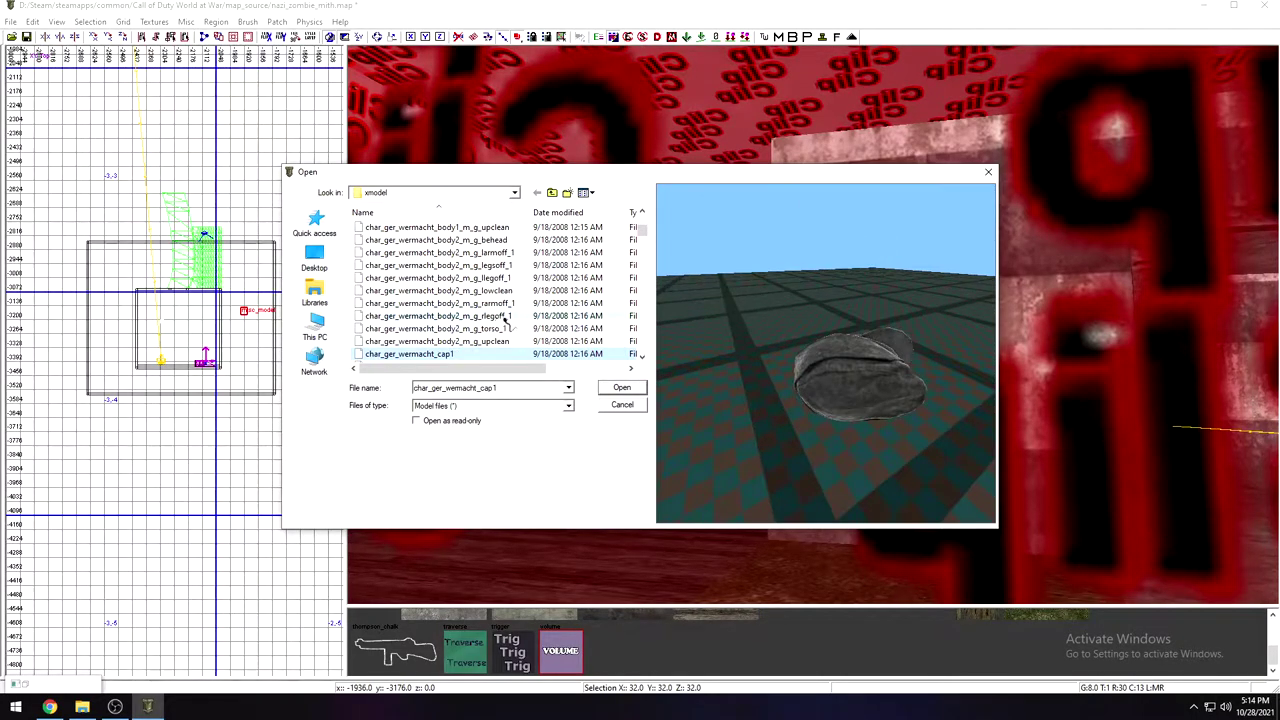
Step: Dismiss the model browser without choosing a model and delete the misc model entity beside the building
left_click(989, 172)
mouse_move(674, 386)
right_mouse_down()
mouse_move(668, 330)
mouse_move(600, 300)
mouse_move(700, 280)
mouse_move(674, 450)
mouse_move(673, 401)
right_mouse_up()
mouse_move(727, 522)
left_mouse_down()
mouse_move(789, 491)
mouse_move(757, 514)
mouse_move(765, 496)
mouse_move(766, 514)
left_mouse_up()
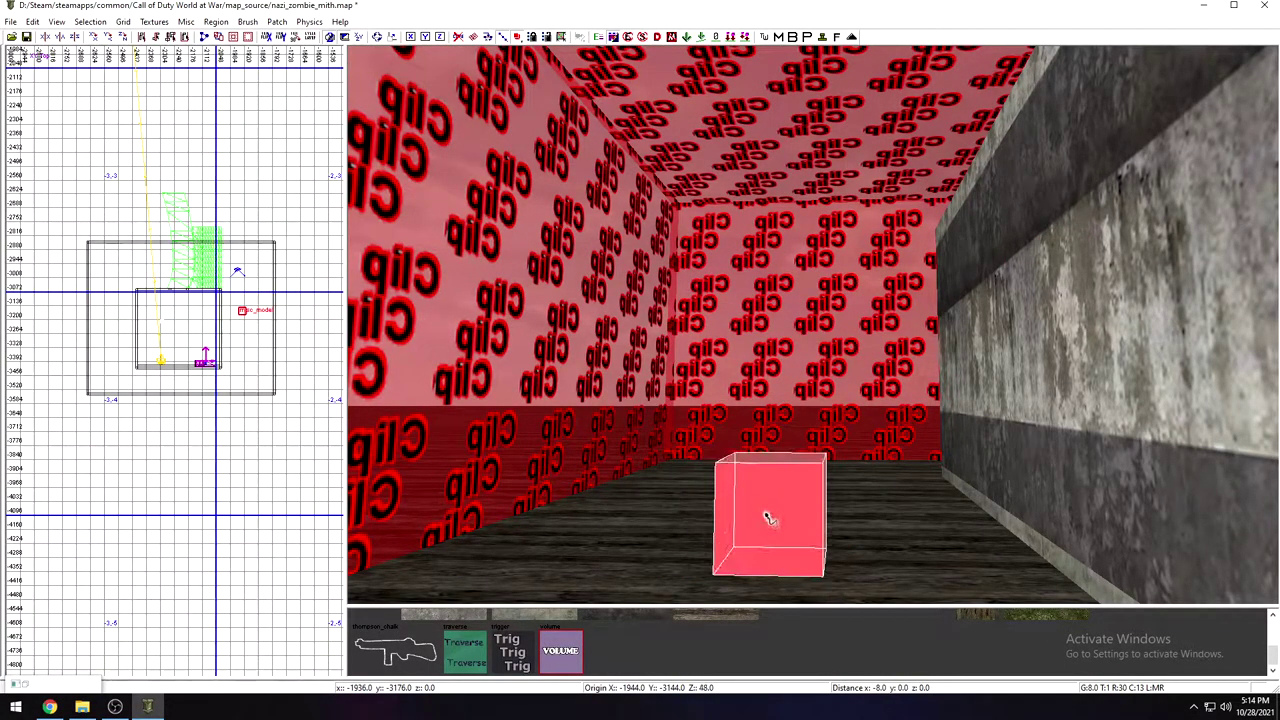
key("BackSpace")
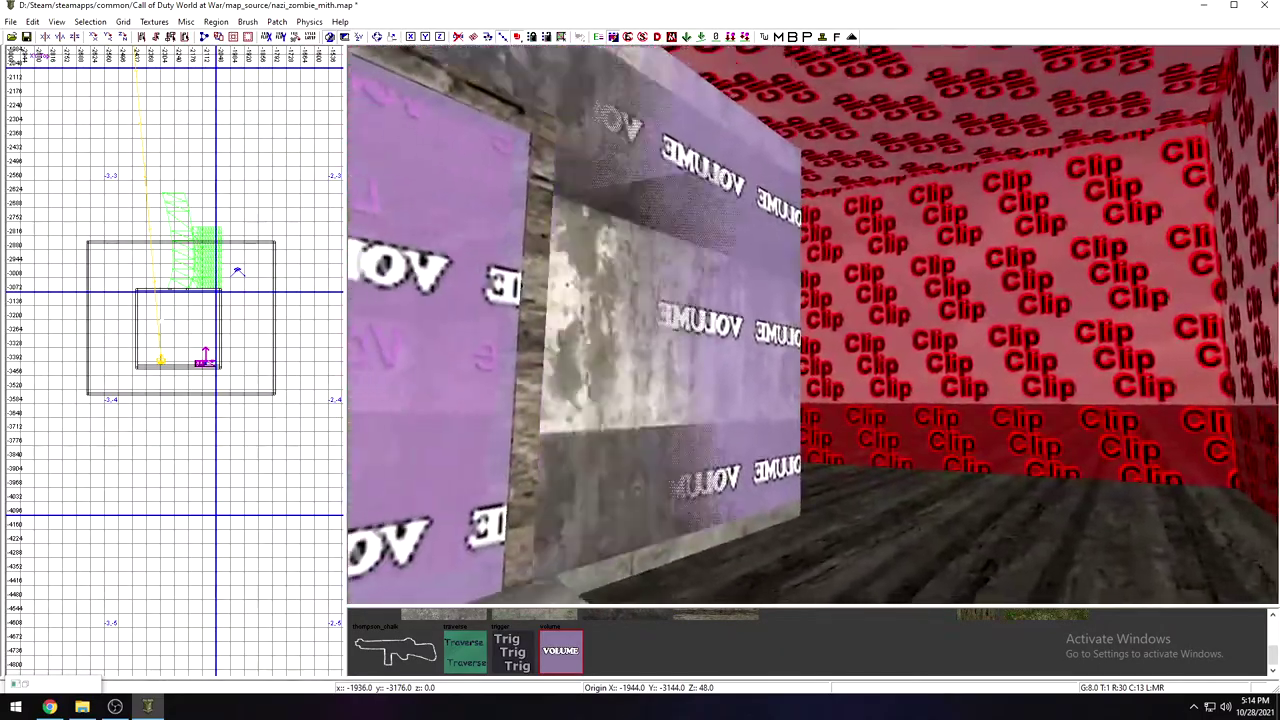
Step: Draw a narrow volume-textured brush lengthwise through the building, about 24 by 312 units and 32 high
right_click_drag(813, 325, 650, 325)
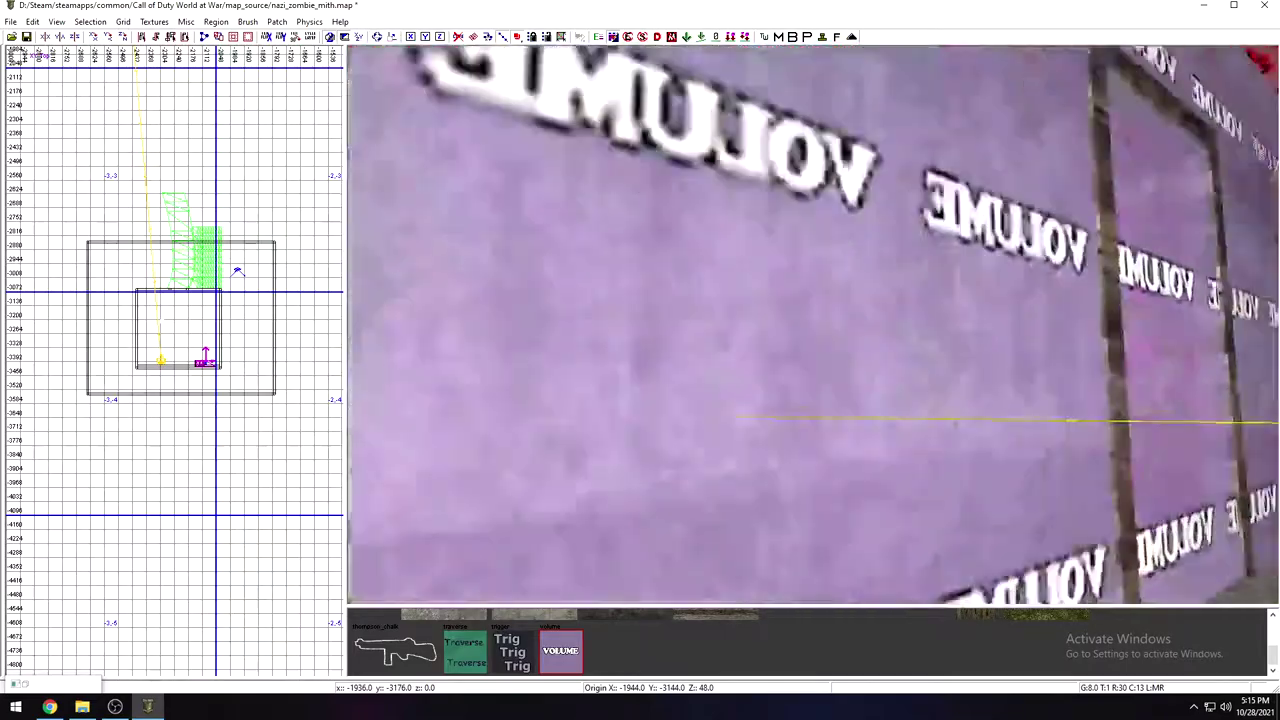
mouse_move(812, 325)
right_mouse_down()
mouse_move(812, 260)
mouse_move(900, 255)
right_mouse_up()
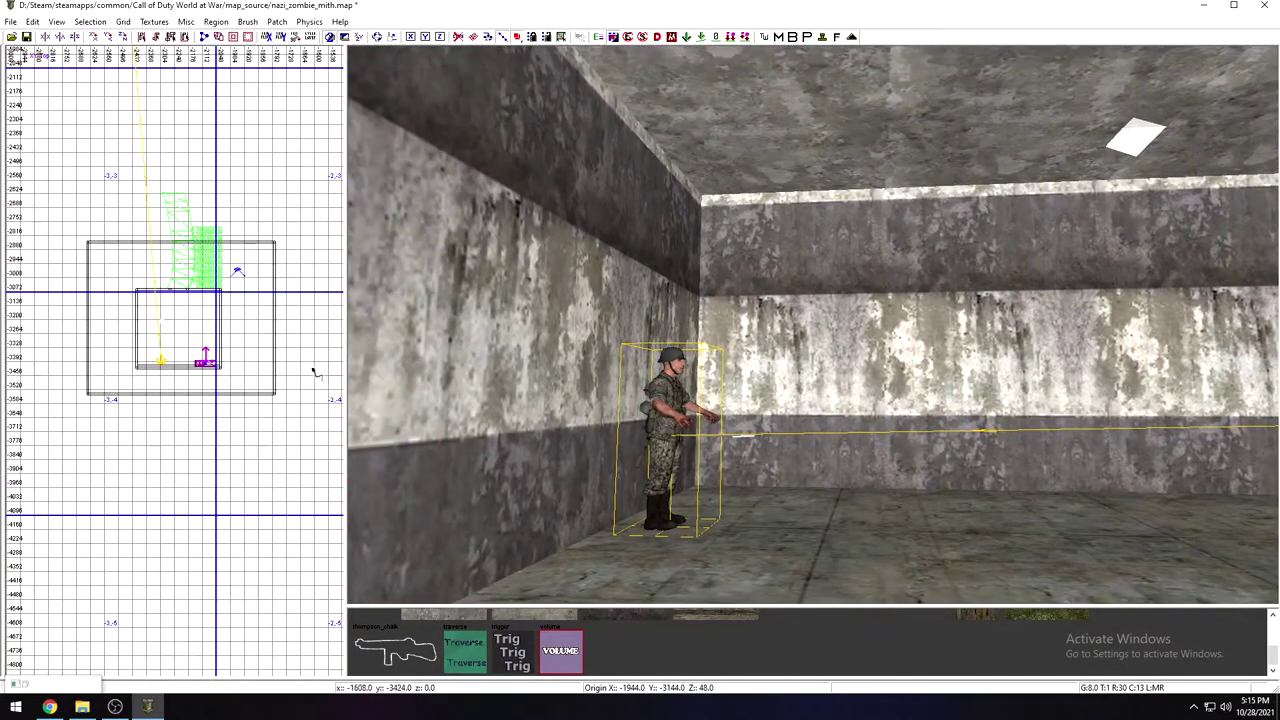
left_click_drag(183, 306, 179, 374)
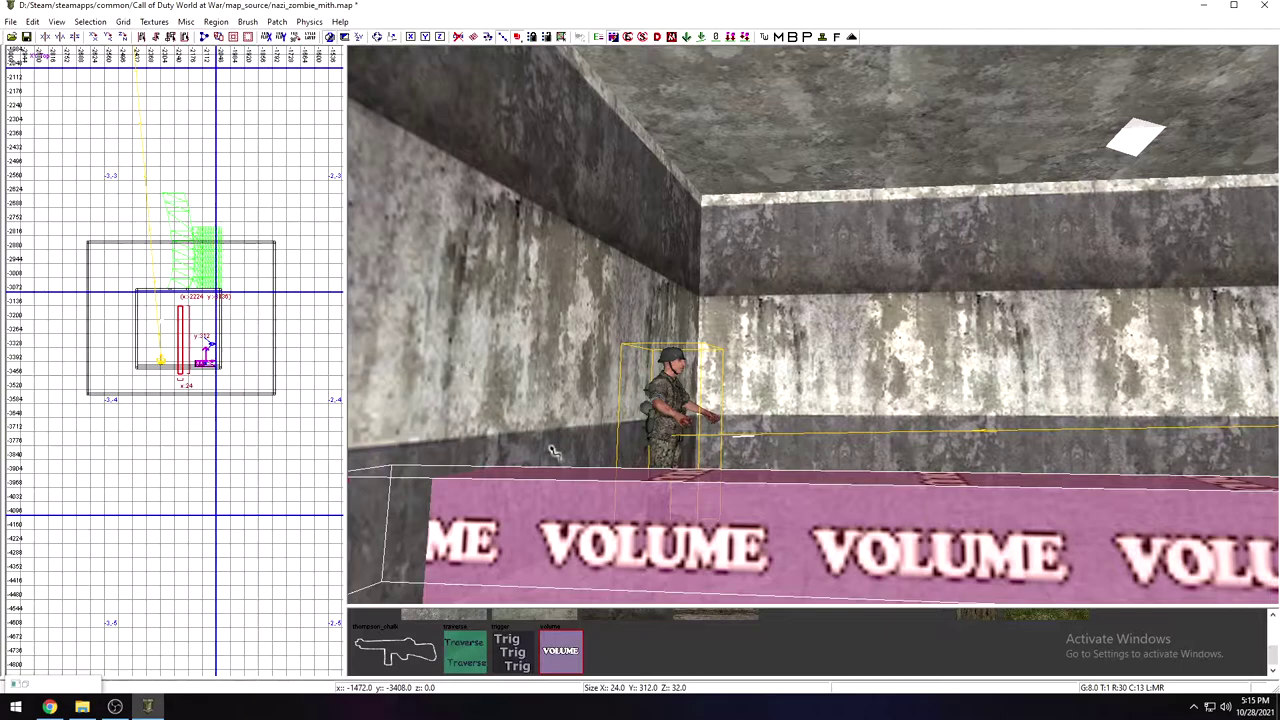
Step: Retexture the narrow volume brush with the wood wall texture and shorten it to about 208 units
scroll(575, 650, "up", 5)
left_click(723, 646)
mouse_move(655, 481)
right_mouse_down()
mouse_move(660, 550)
mouse_move(665, 500)
mouse_move(582, 514)
right_mouse_up()
left_click_drag(580, 514, 601, 513)
mouse_move(597, 517)
right_mouse_down()
mouse_move(560, 485)
mouse_move(584, 565)
right_mouse_up()
right_click_drag(647, 430, 718, 352)
left_click_drag(718, 352, 642, 349)
right_click_drag(642, 349, 918, 420)
right_click_drag(632, 352, 648, 356)
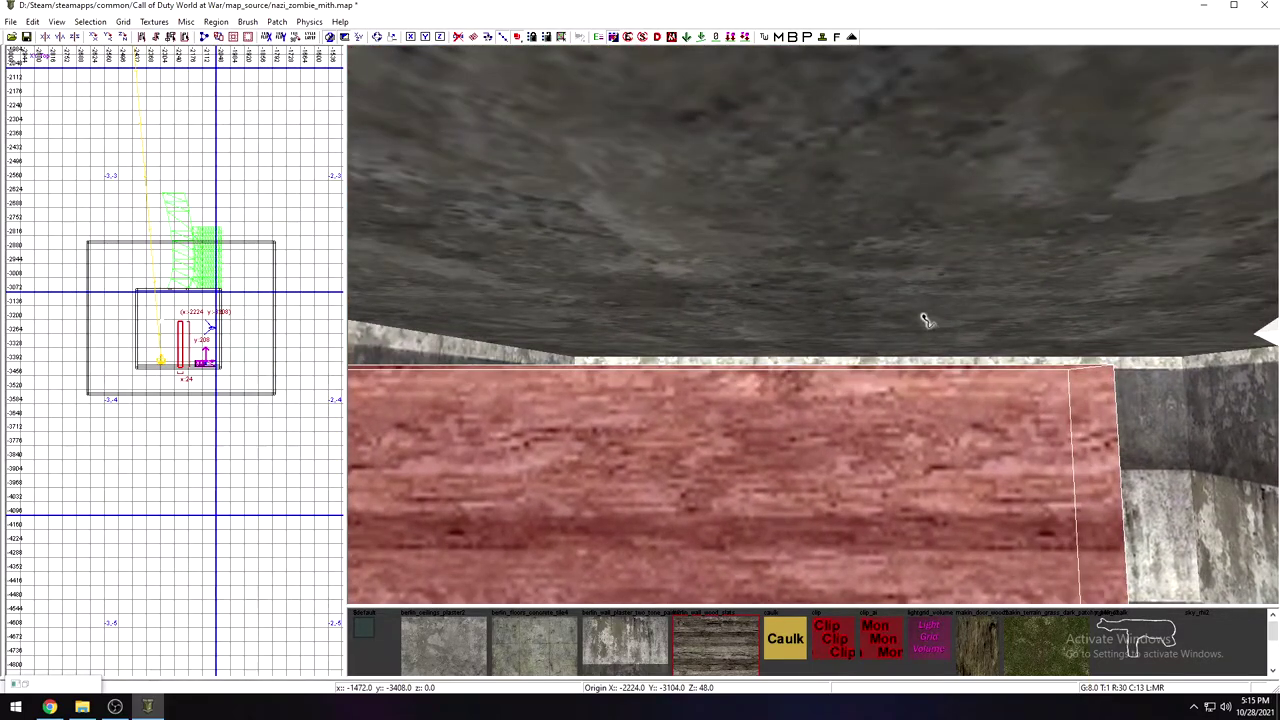
Step: Extend the wood brush up to the ceiling and thin it to about 8 units as a dividing wall
left_click_drag(924, 318, 922, 307)
mouse_move(922, 307)
right_mouse_down()
mouse_move(700, 307)
mouse_move(670, 400)
right_mouse_up()
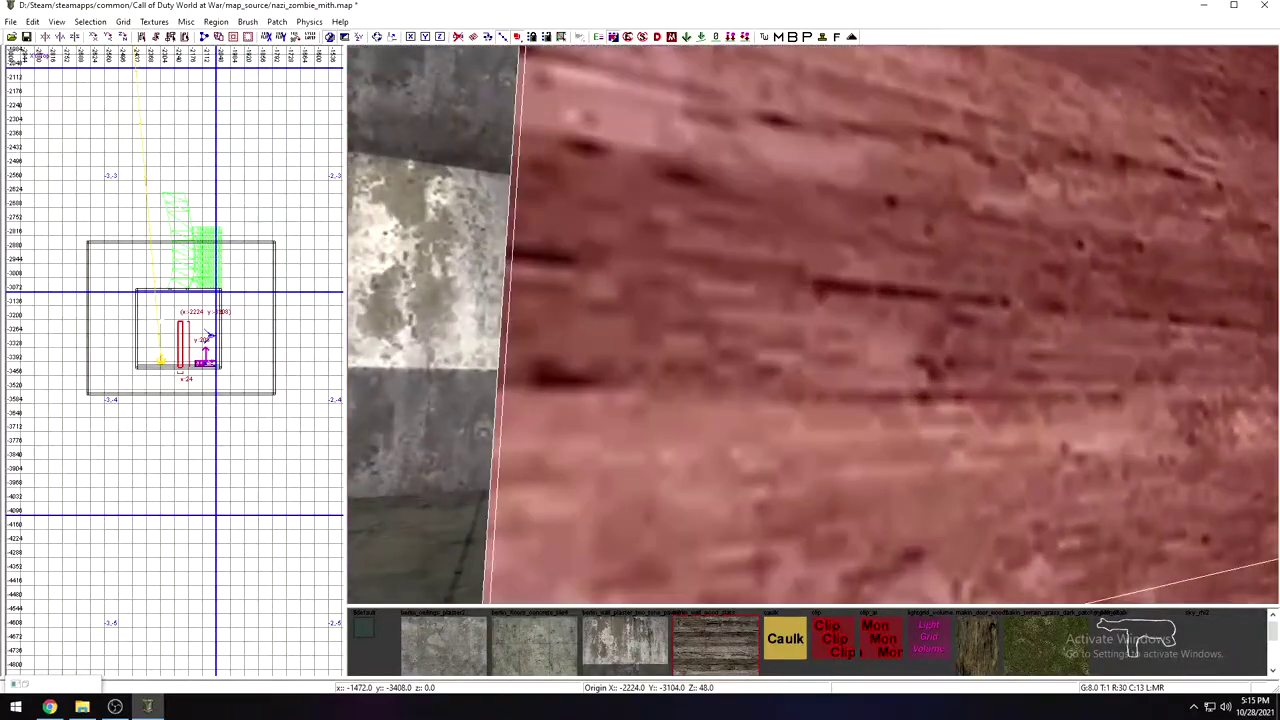
mouse_move(670, 400)
right_mouse_down()
mouse_move(610, 460)
mouse_move(700, 430)
mouse_move(690, 470)
right_mouse_up()
left_click_drag(793, 377, 804, 380)
mouse_move(804, 380)
right_mouse_down()
mouse_move(870, 385)
mouse_move(850, 440)
right_mouse_up()
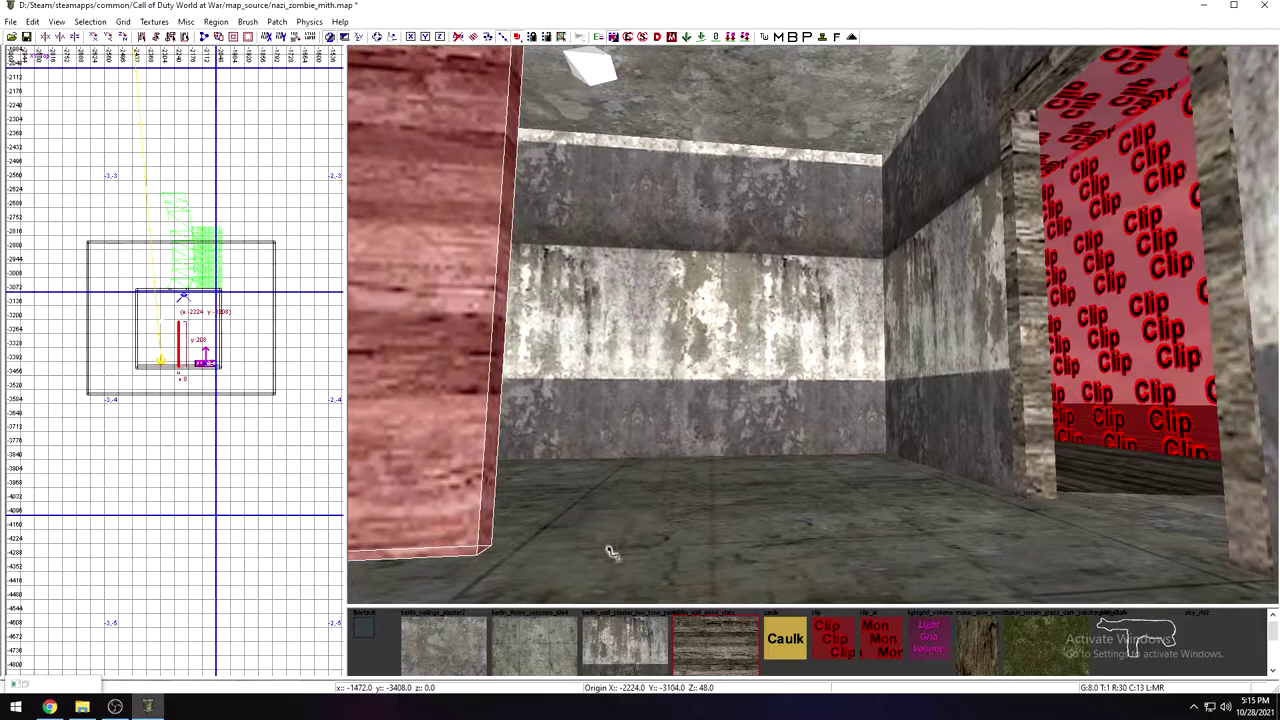
Step: View the wood dividing wall from both sides of the room and delete it
mouse_move(697, 538)
right_mouse_down()
mouse_move(800, 460)
mouse_move(760, 500)
mouse_move(860, 495)
mouse_move(780, 530)
mouse_move(760, 500)
mouse_move(775, 560)
mouse_move(830, 520)
mouse_move(770, 530)
right_mouse_up()
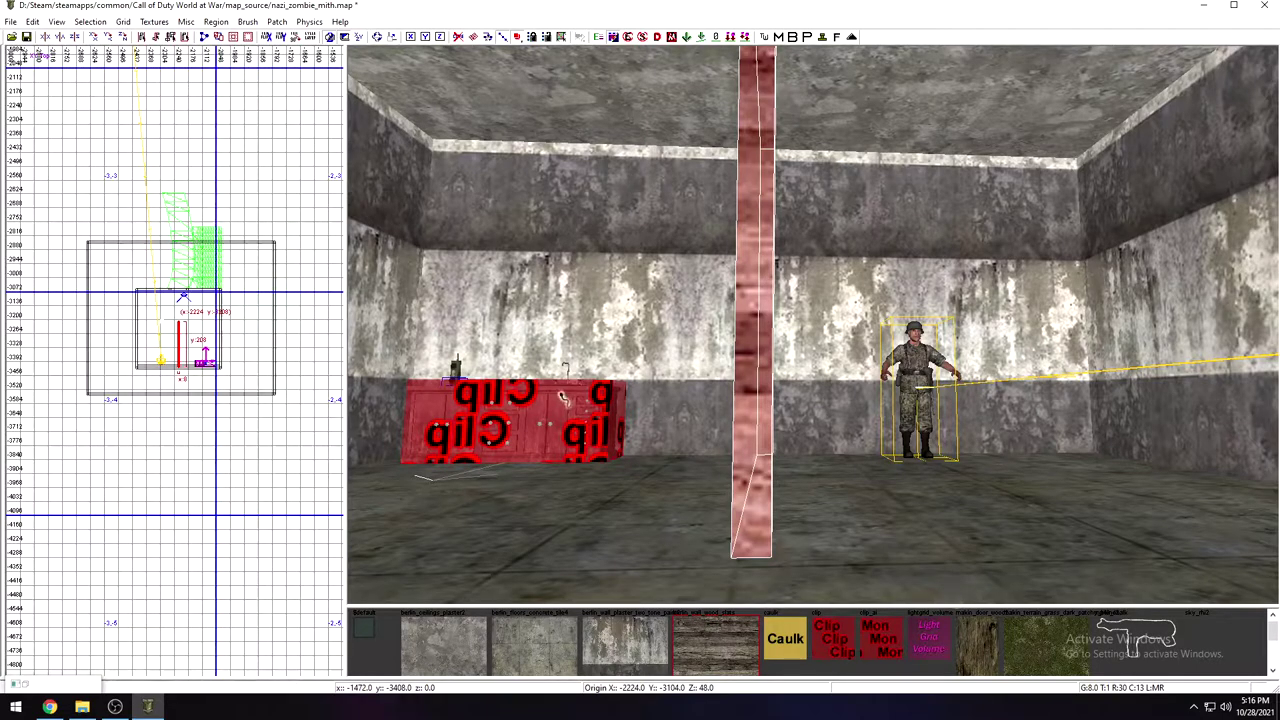
scroll(812, 345, "up", 4)
right_click_drag(812, 325, 1010, 325)
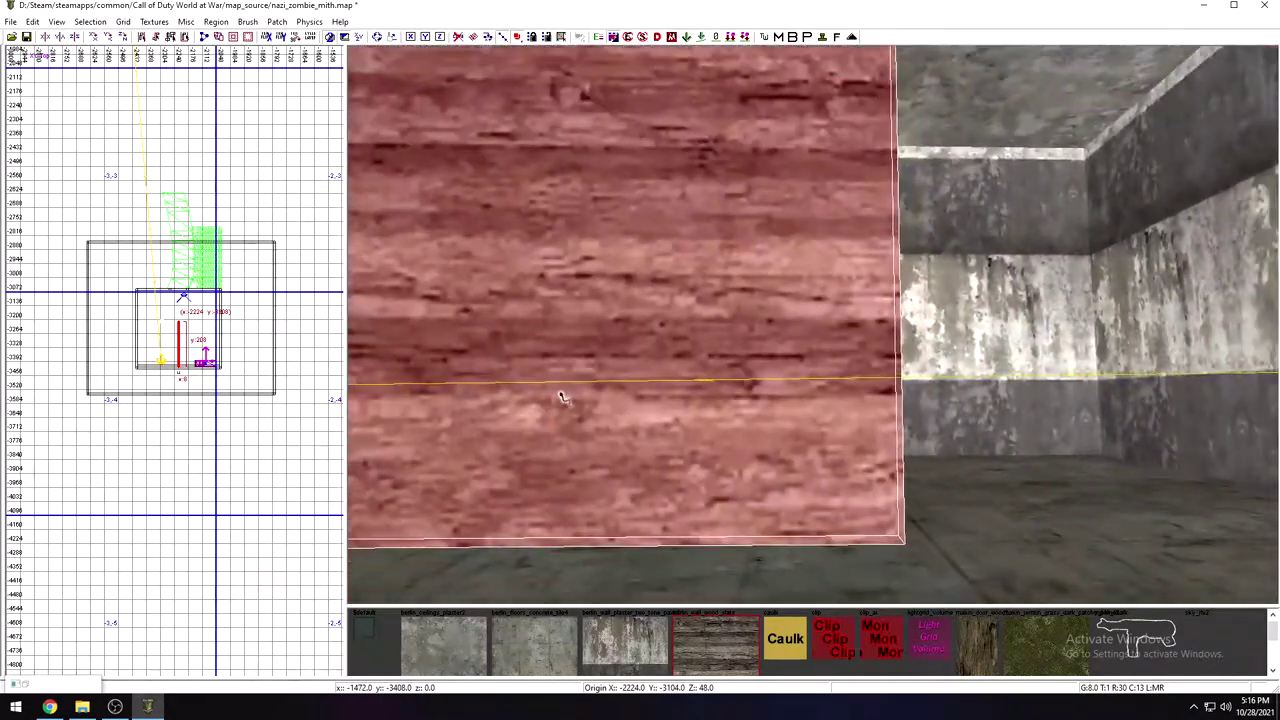
scroll(562, 398, "down", 5)
right_click_drag(812, 325, 640, 220)
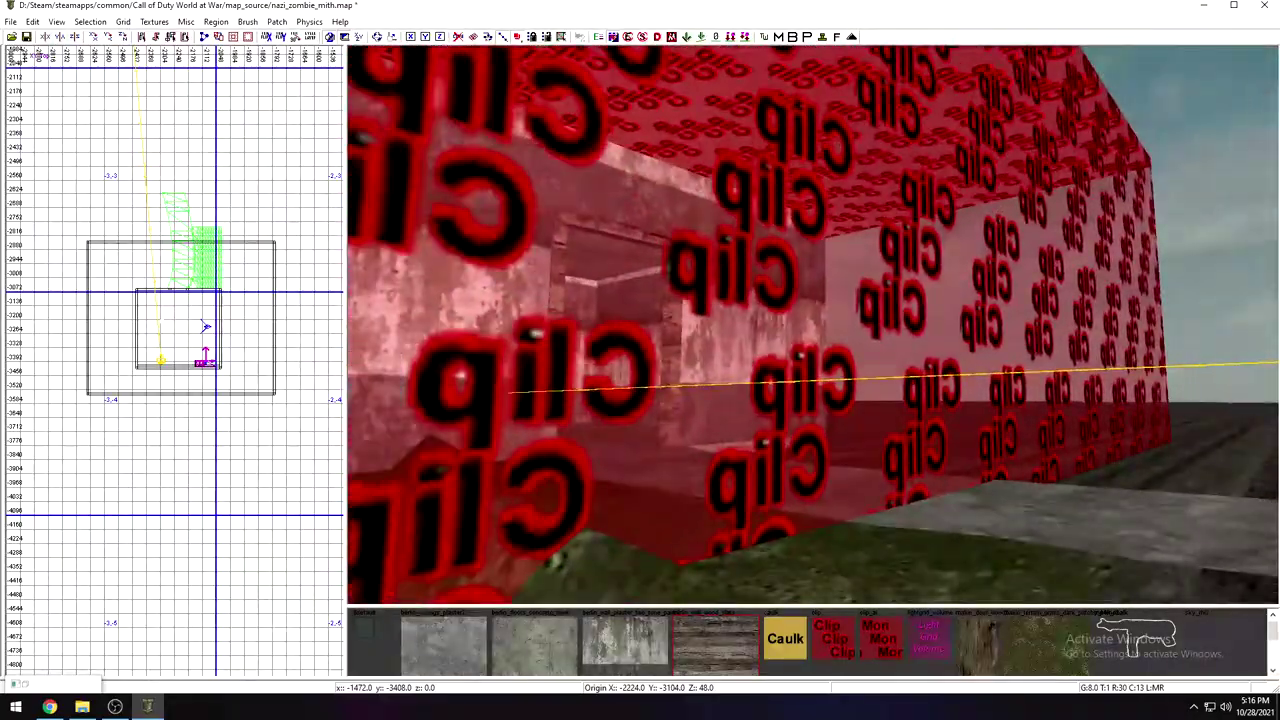
Step: Hide the volume brush that encloses the building
key("Left")
key("Left")
key("Left")
key("Left")
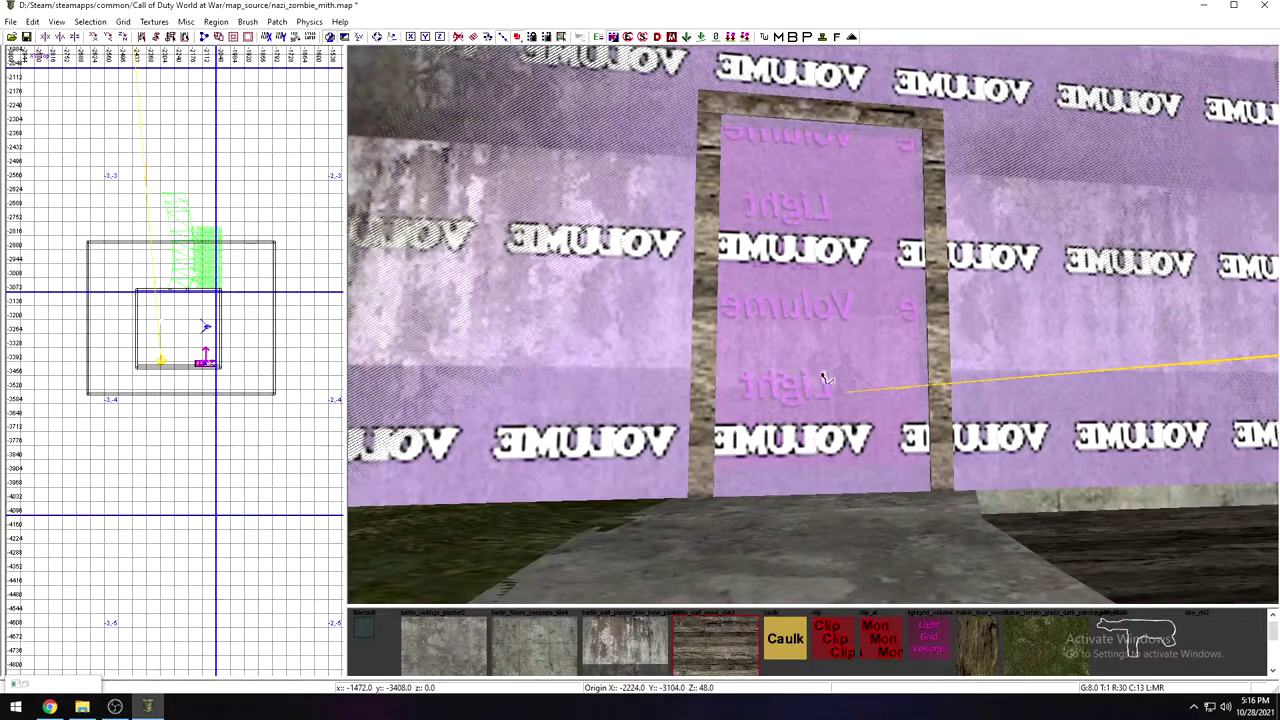
left_click(822, 378, "shift")
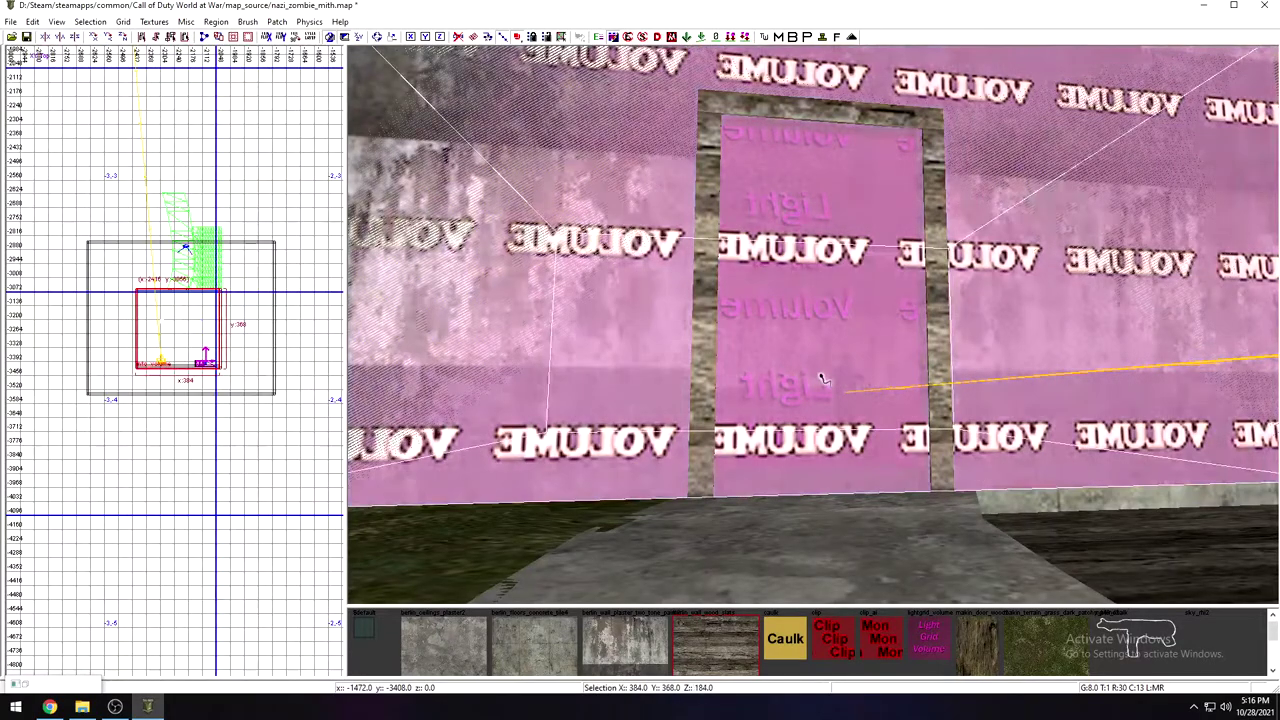
key("h")
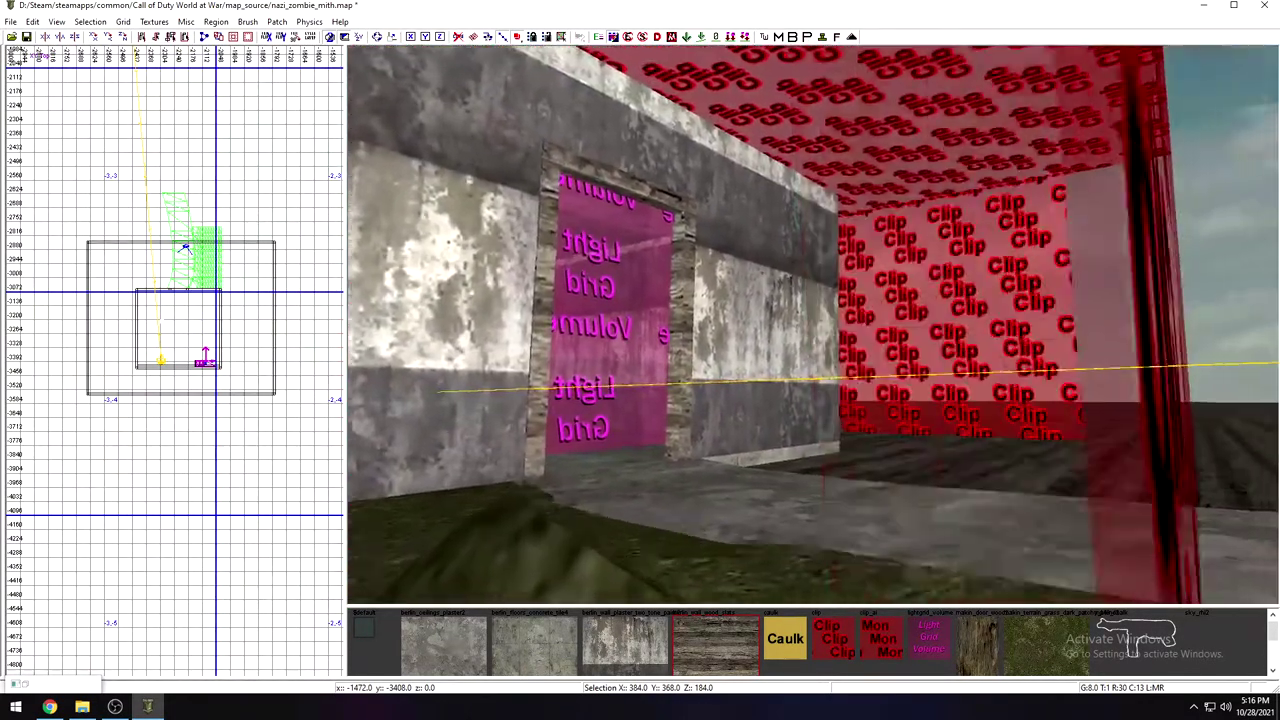
Step: Examine the clip walls around the building and the light grid volume visible through its doorway
key("Right")
key("Right")
key("Right")
key("Right")
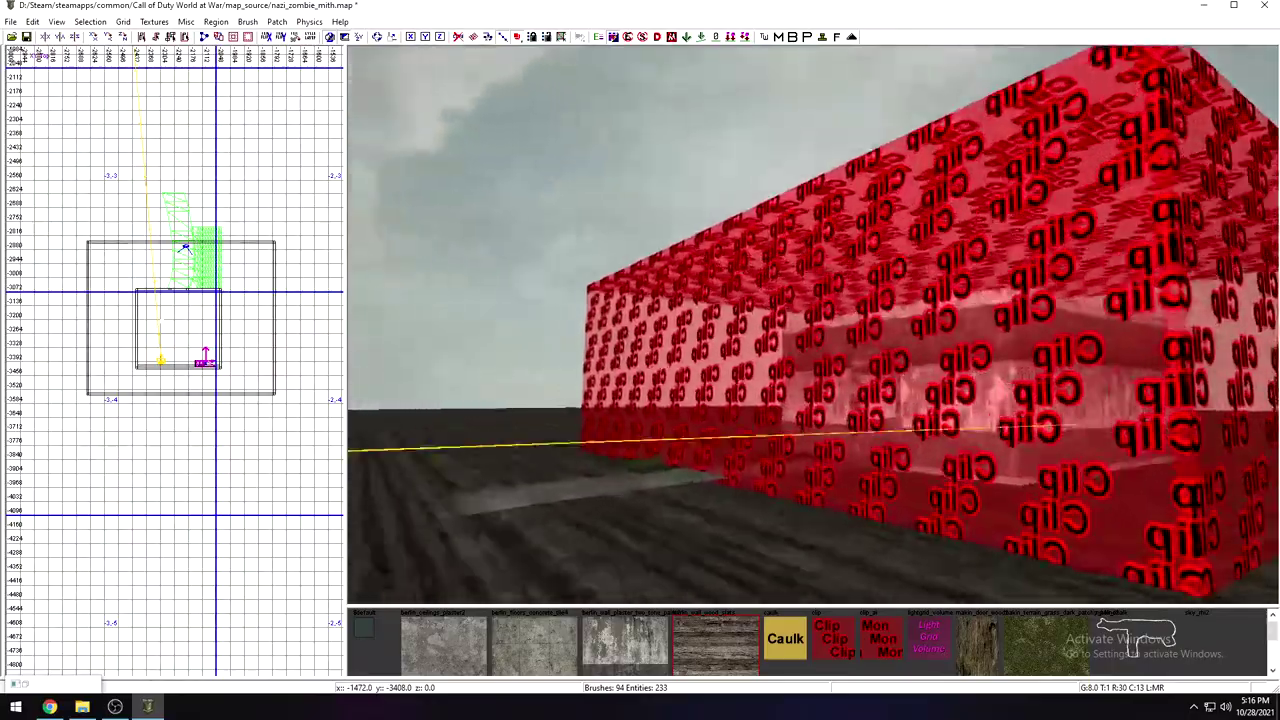
key("Right")
key("Right")
key("Right")
key("Right")
key("Right")
key("Right")
key("Right")
key("Right")
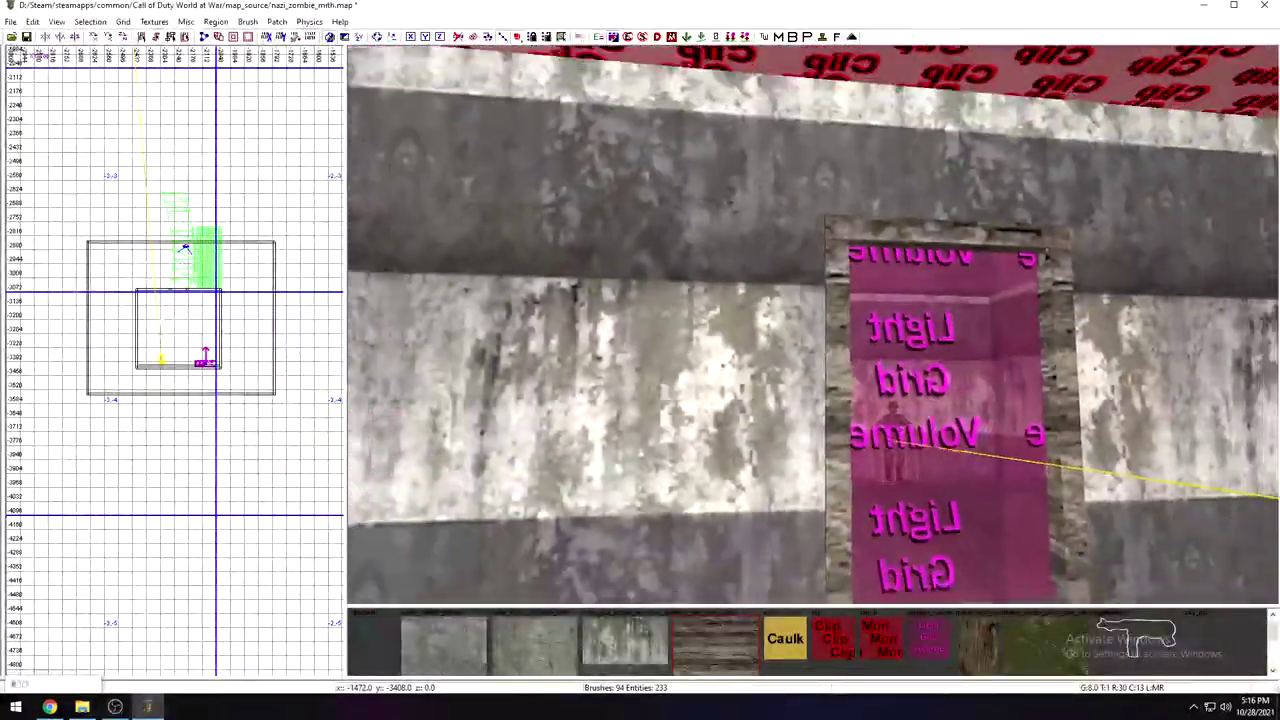
right_click_drag(812, 322, 807, 320)
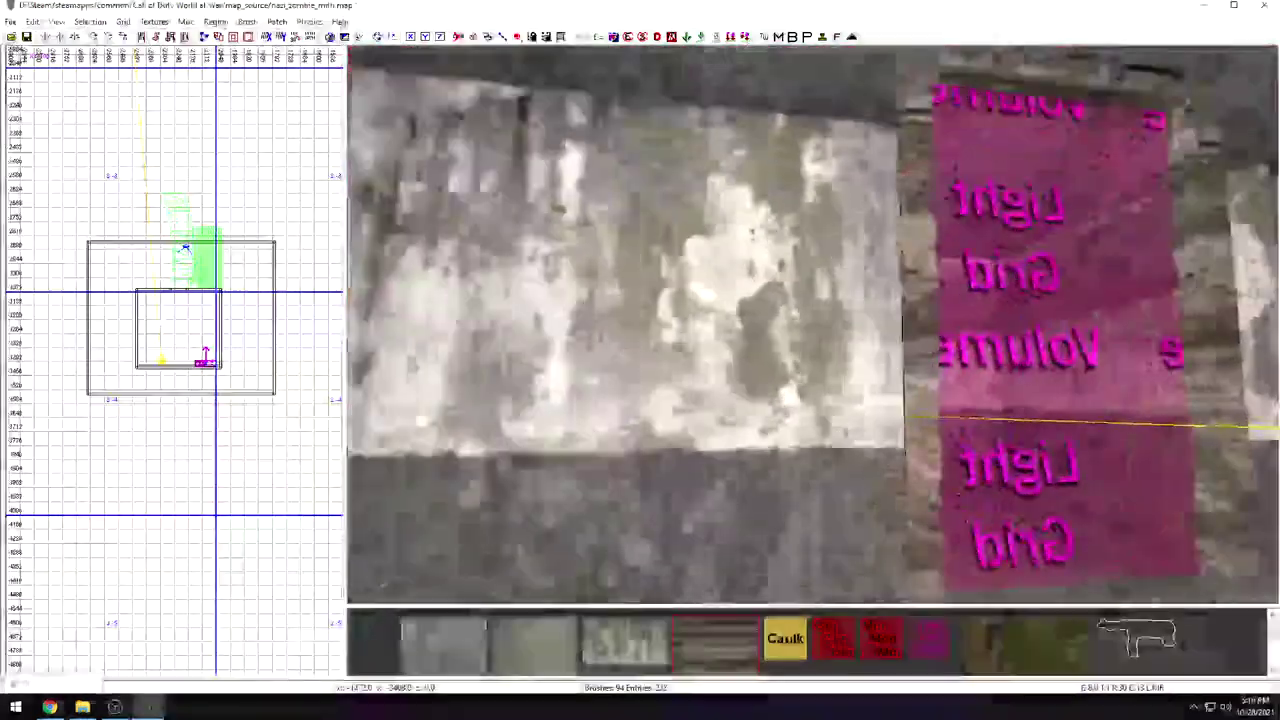
right_click_drag(1120, 402, 1121, 392)
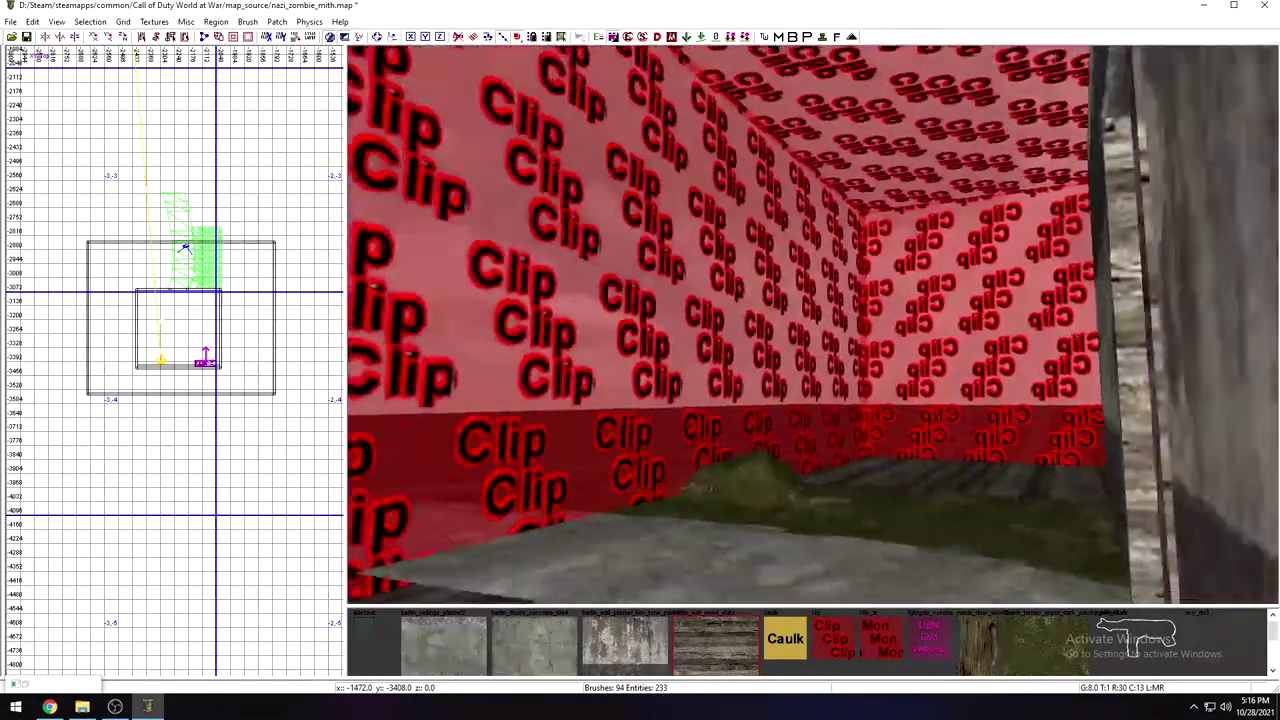
right_click_drag(1005, 315, 1005, 315)
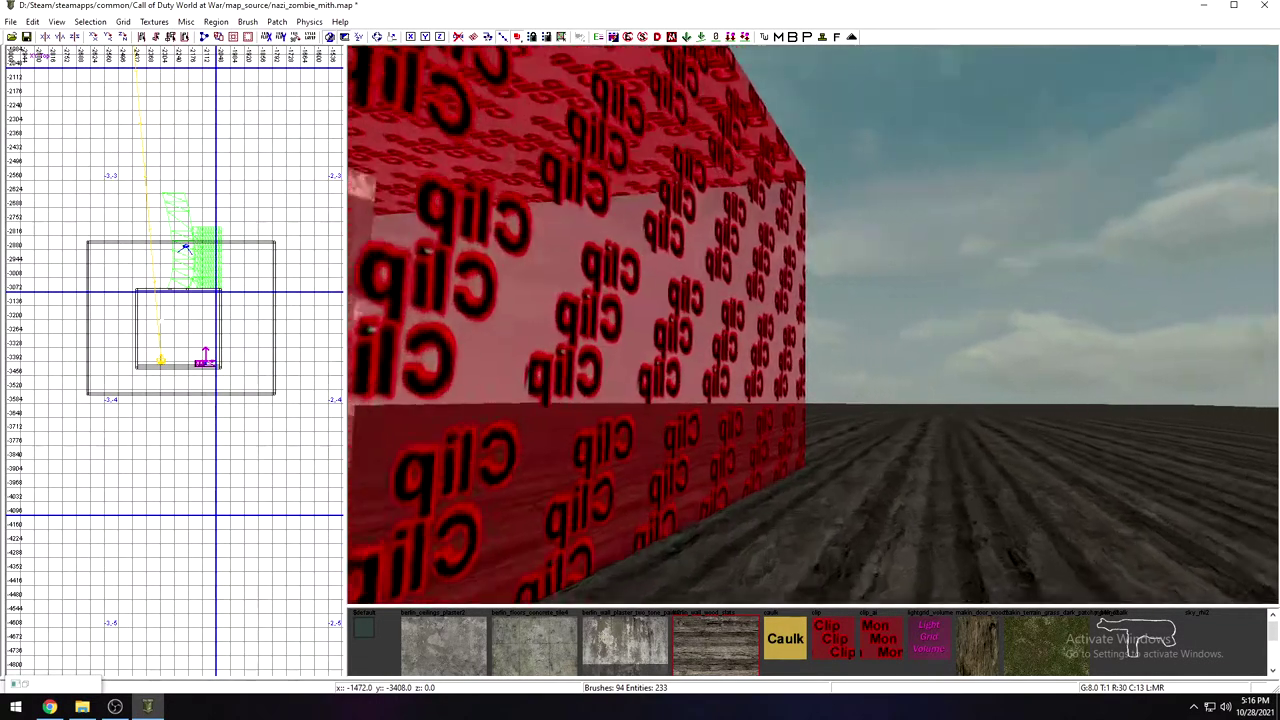
right_click_drag(813, 324, 1090, 324)
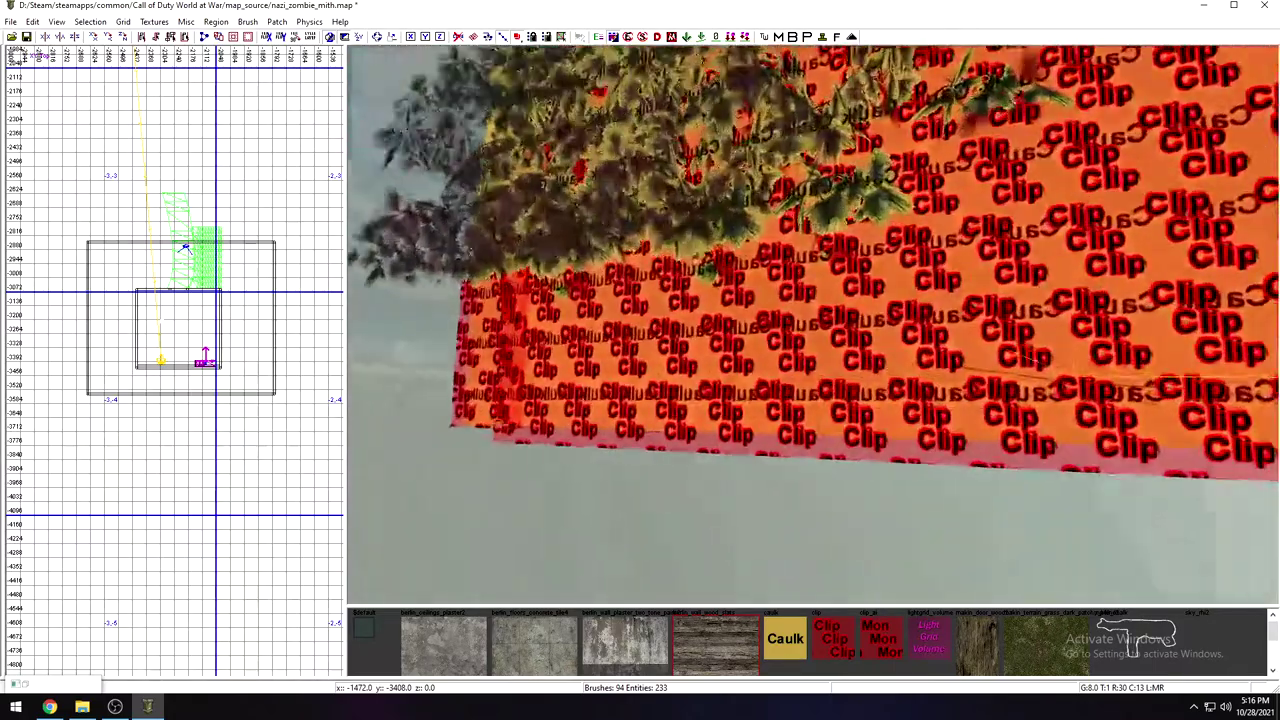
Step: Examine the tree line, caulk wall and soldier entities standing on the volume brush in the outer area
right_click_drag(803, 335, 803, 289)
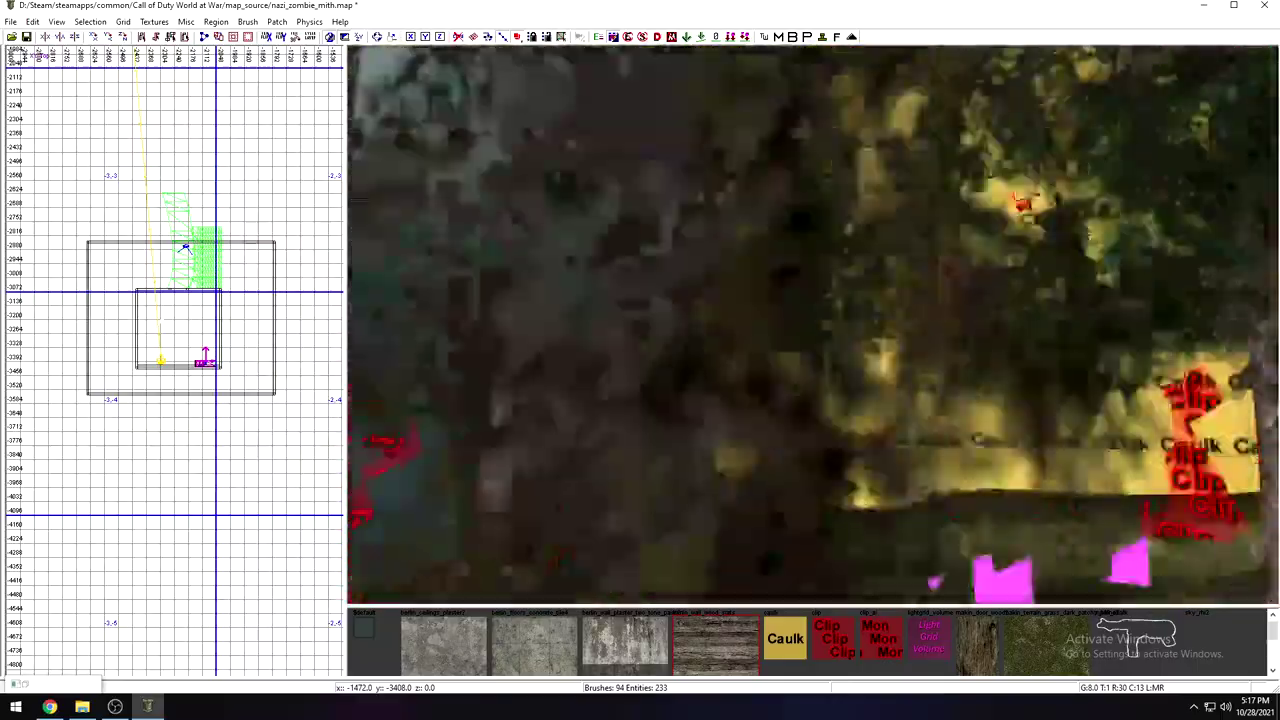
right_click_drag(803, 325, 800, 275)
right_click_drag(803, 325, 955, 320)
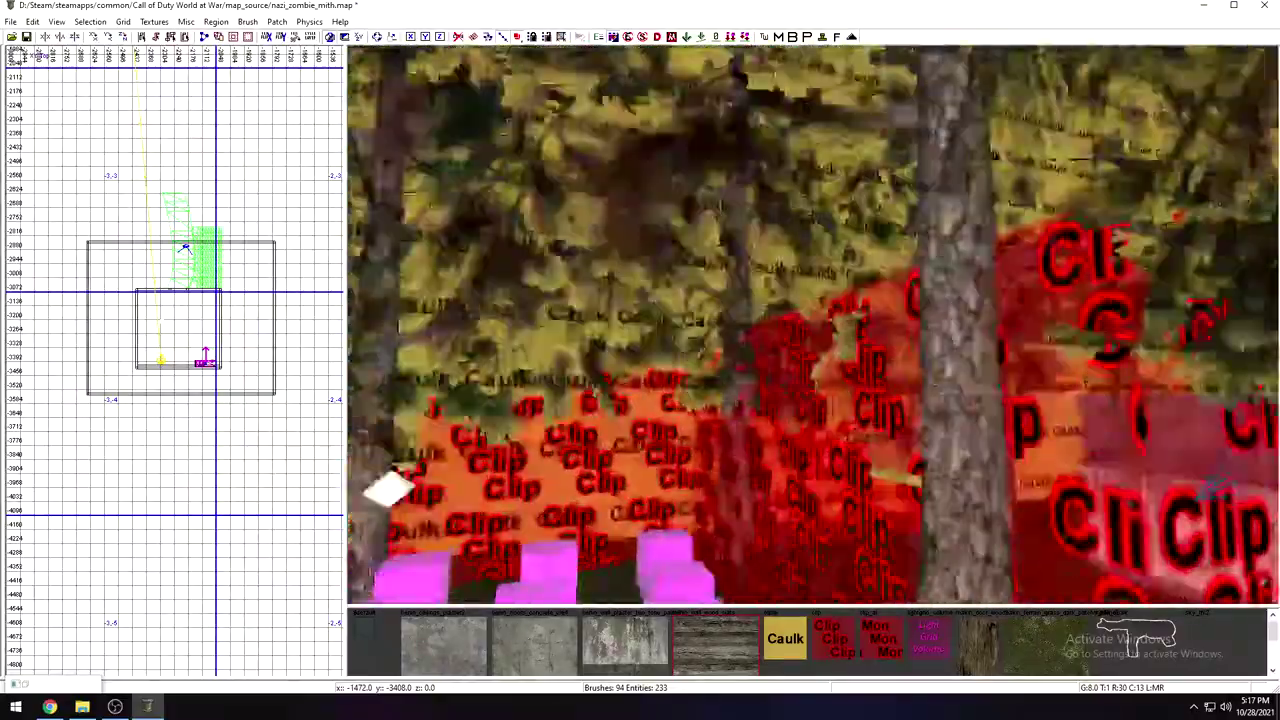
right_click_drag(813, 325, 930, 320)
right_click_drag(813, 325, 700, 325)
right_click_drag(790, 250, 827, 258)
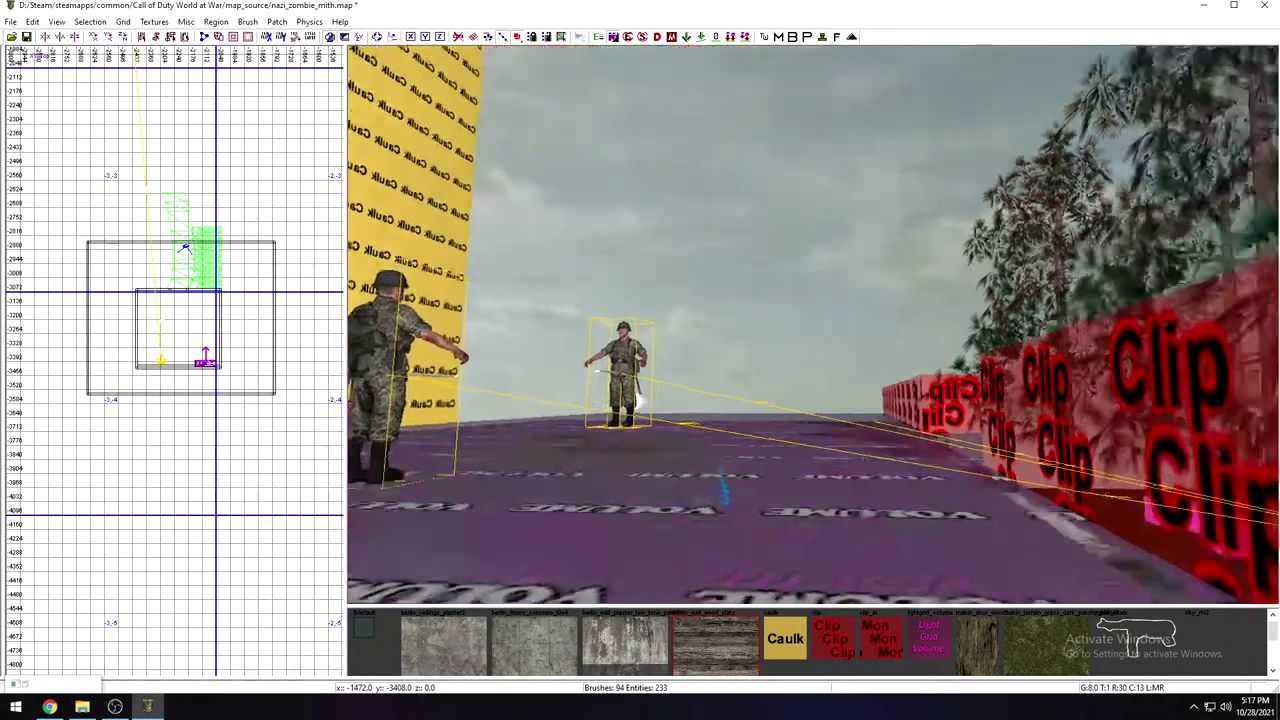
right_click_drag(639, 398, 630, 445)
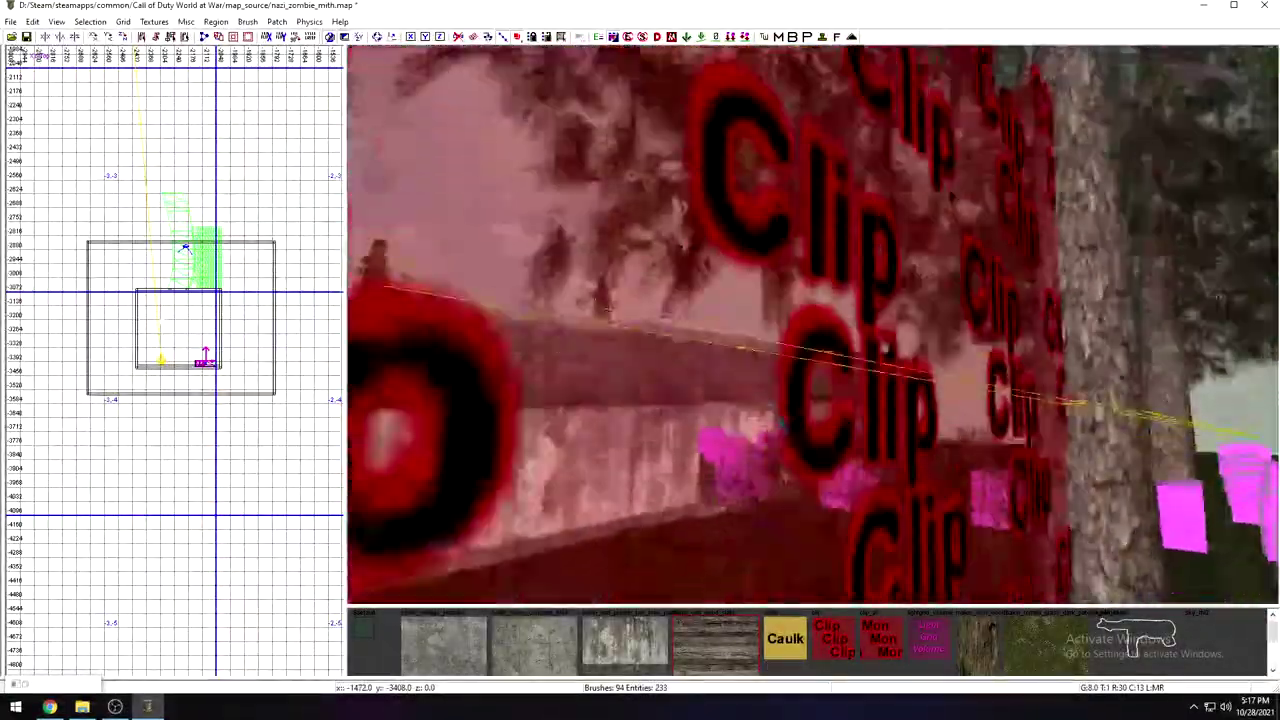
right_click_drag(800, 332, 750, 332)
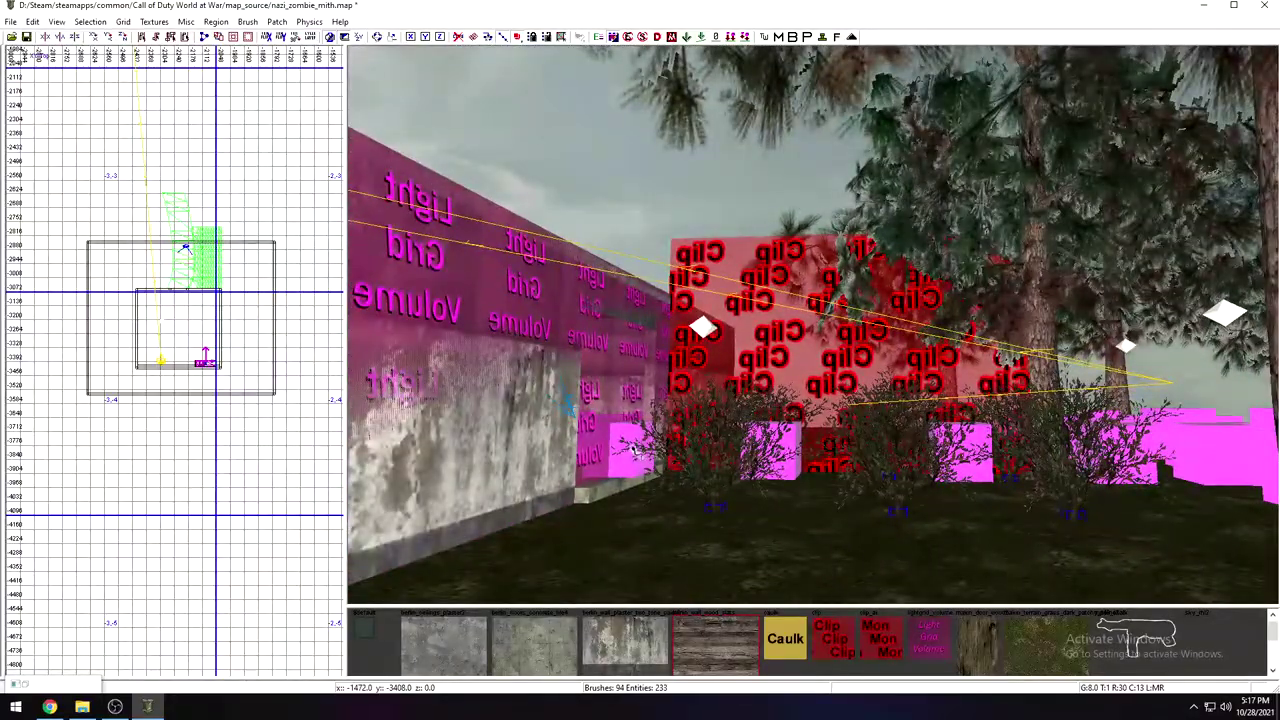
right_click_drag(637, 455, 615, 405)
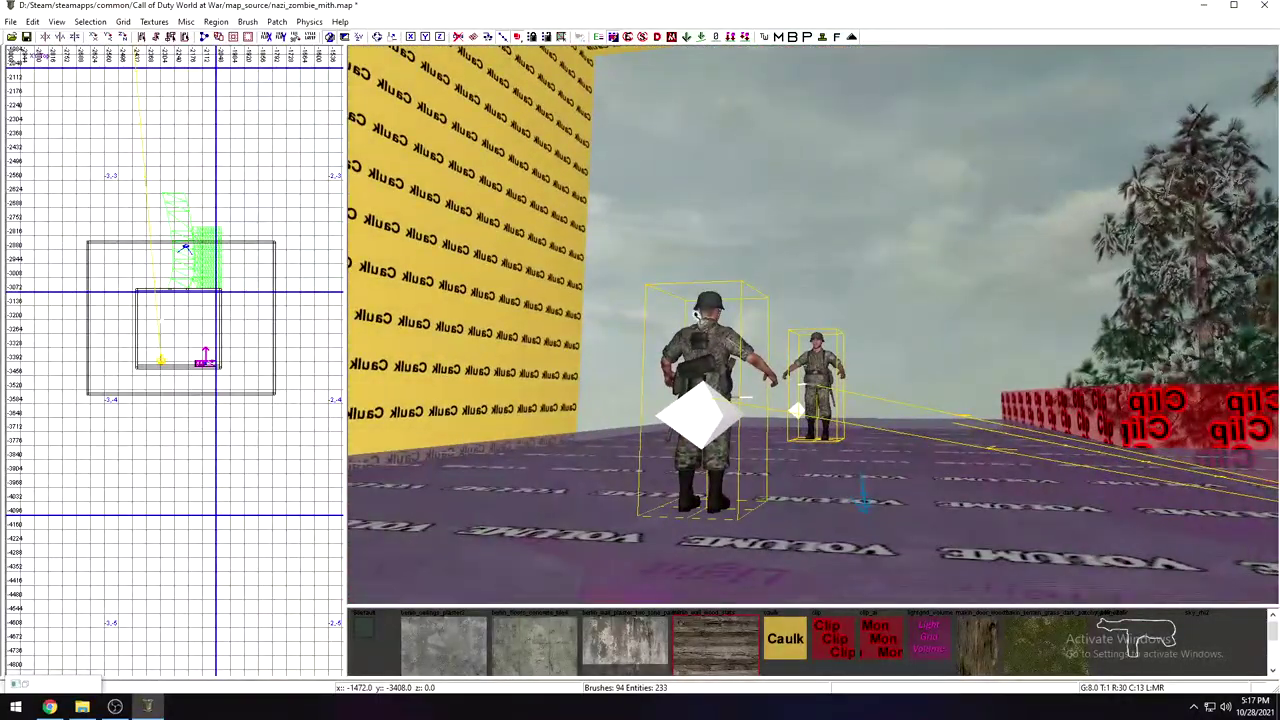
Step: Examine the wooded area with the magenta blocks, radio props and surrounding clip brushes
right_click_drag(680, 452, 890, 400)
right_click_drag(748, 440, 752, 438)
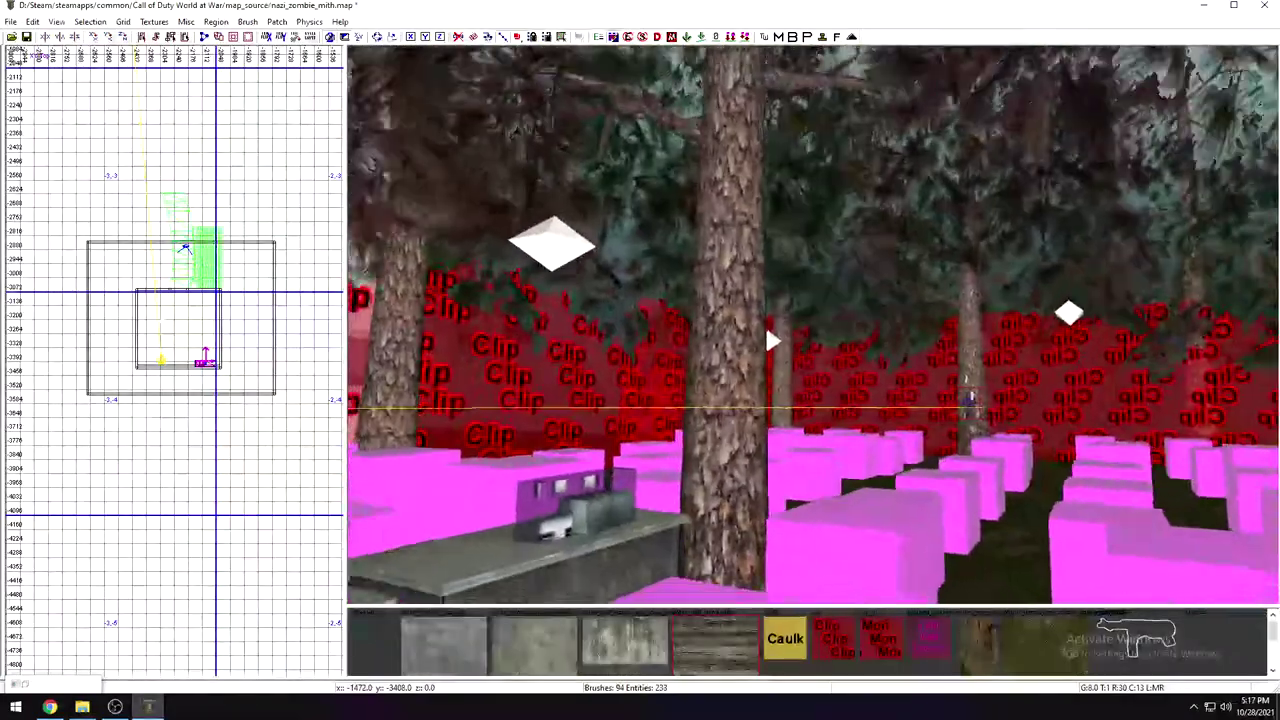
right_click_drag(772, 340, 833, 348)
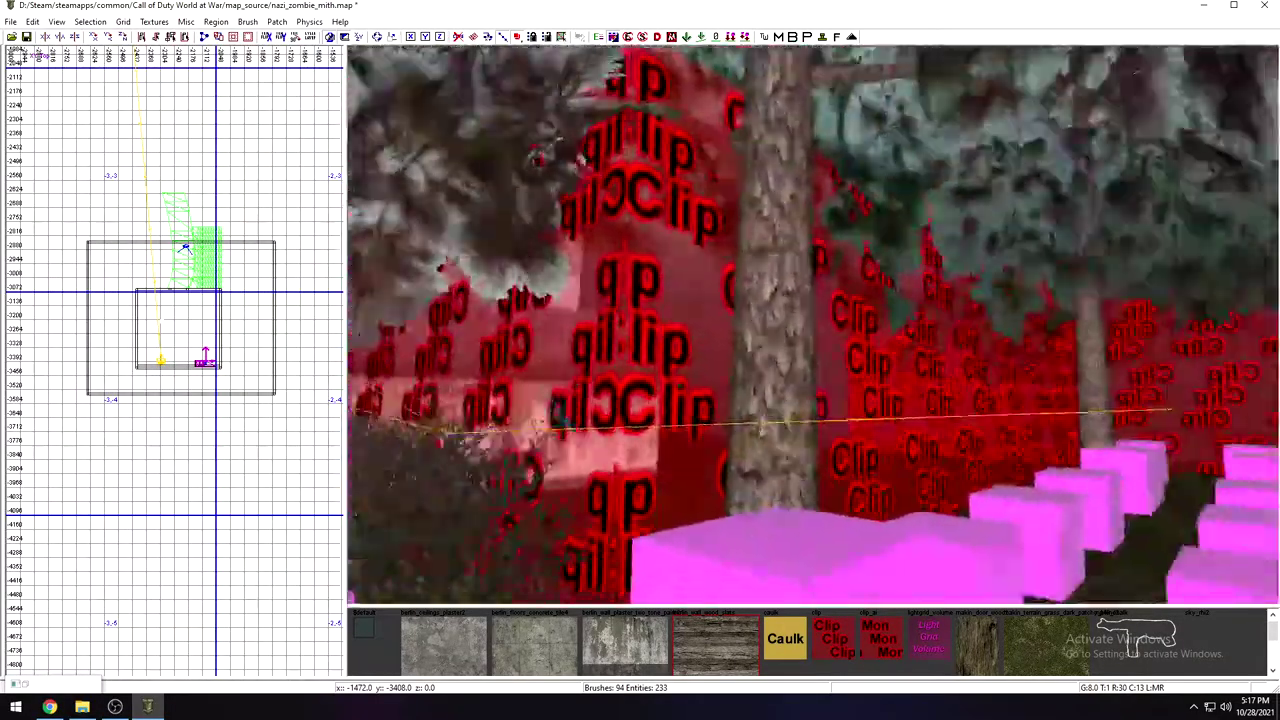
right_click_drag(812, 325, 940, 328)
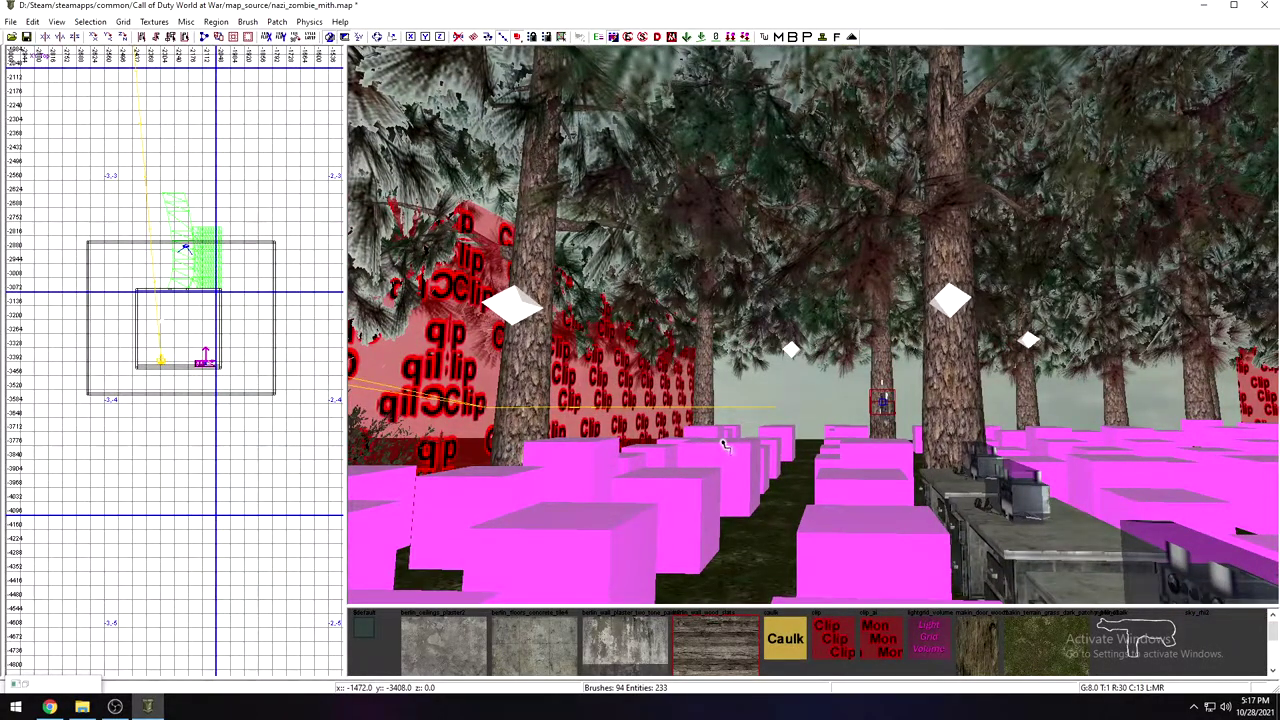
mouse_move(740, 440)
right_mouse_down()
mouse_move(600, 400)
mouse_move(860, 430)
mouse_move(700, 435)
mouse_move(740, 435)
right_mouse_up()
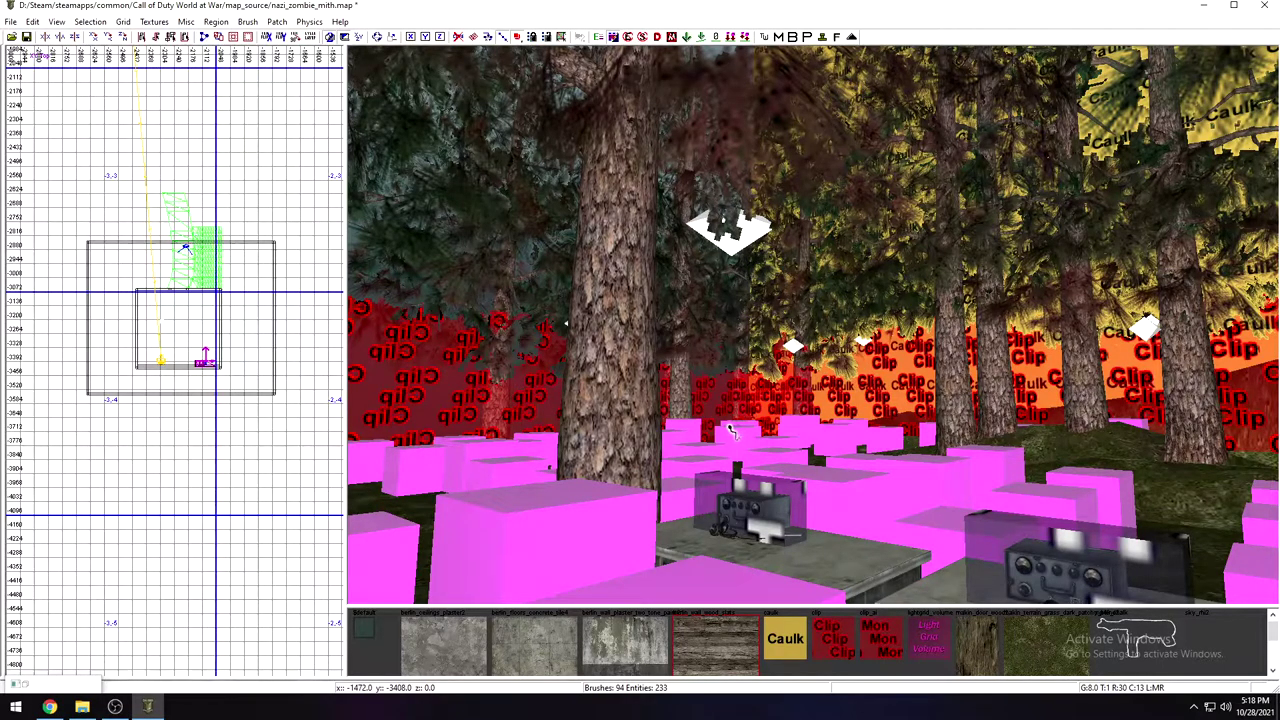
right_click_drag(841, 473, 795, 375)
right_click_drag(615, 329, 830, 335)
Step: Draw a wood-textured brush about 144 by 88 units and 32 high in front of the clipped cabinet
right_click_drag(690, 355, 628, 330)
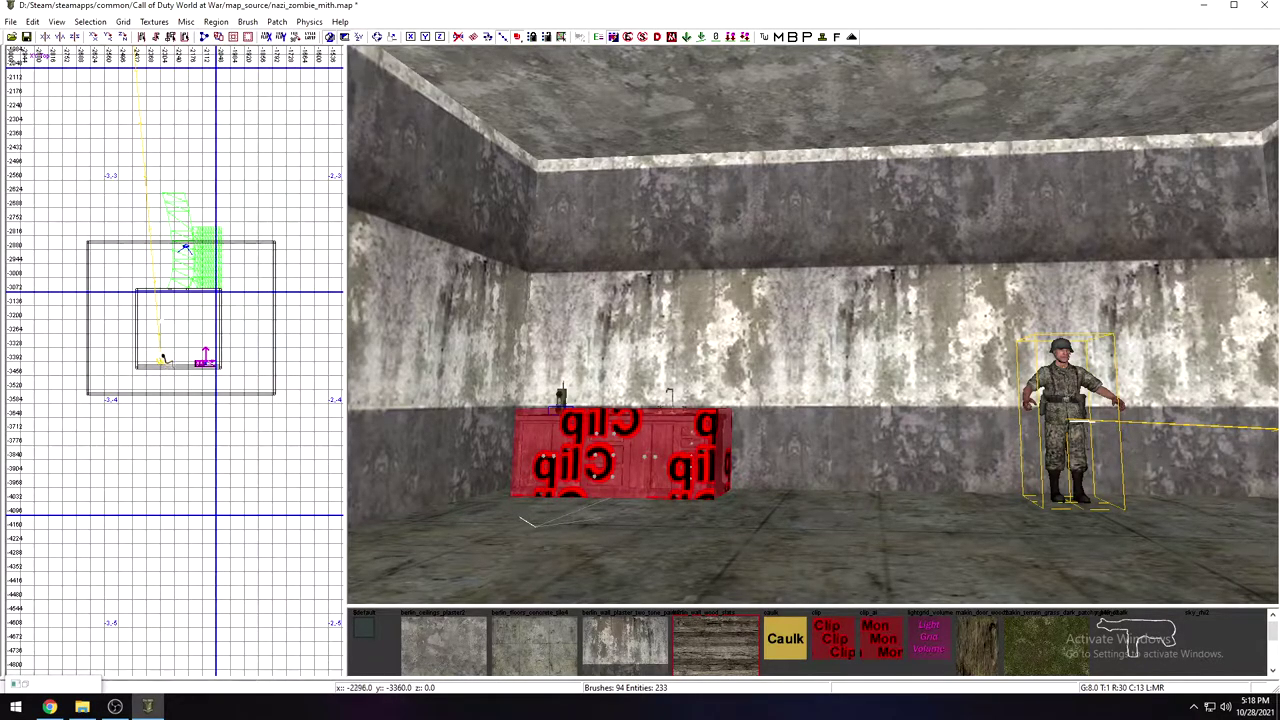
right_click_drag(541, 347, 700, 365)
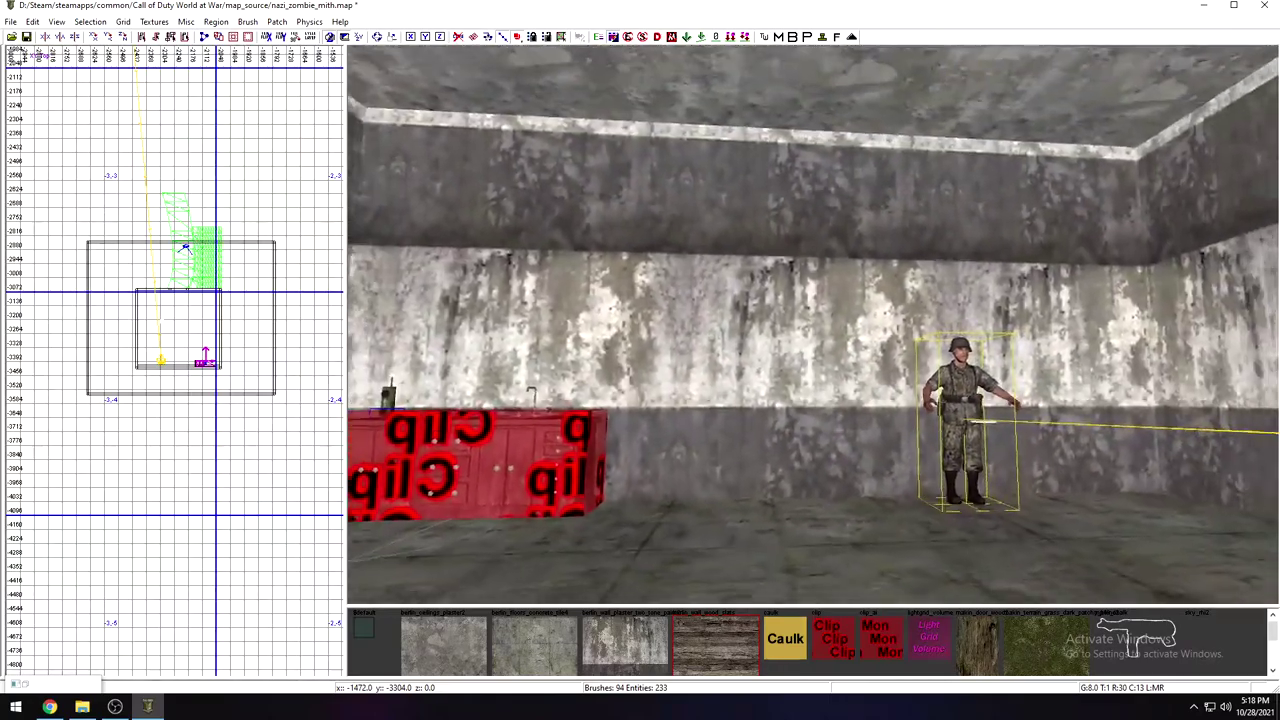
key("Down")
key("Right")
right_click_drag(572, 362, 540, 352)
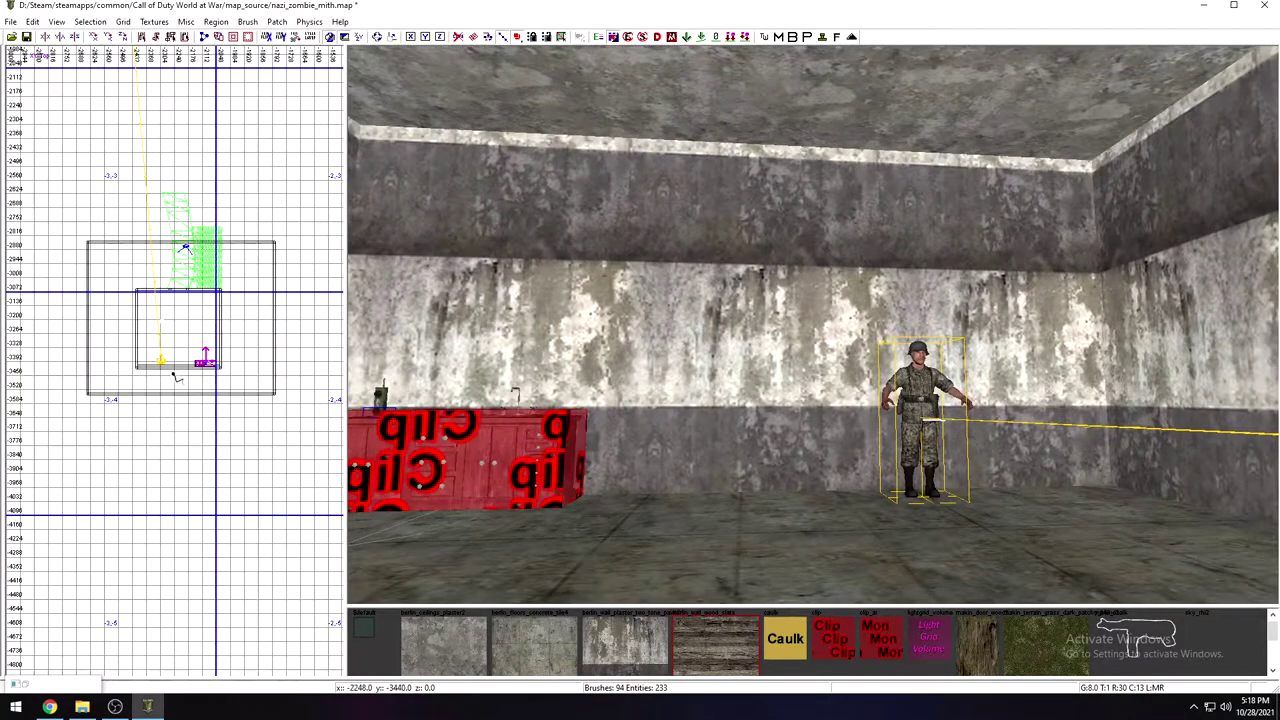
left_click_drag(178, 333, 209, 351)
mouse_move(758, 411)
right_mouse_down()
mouse_move(742, 415)
mouse_move(750, 430)
right_mouse_up()
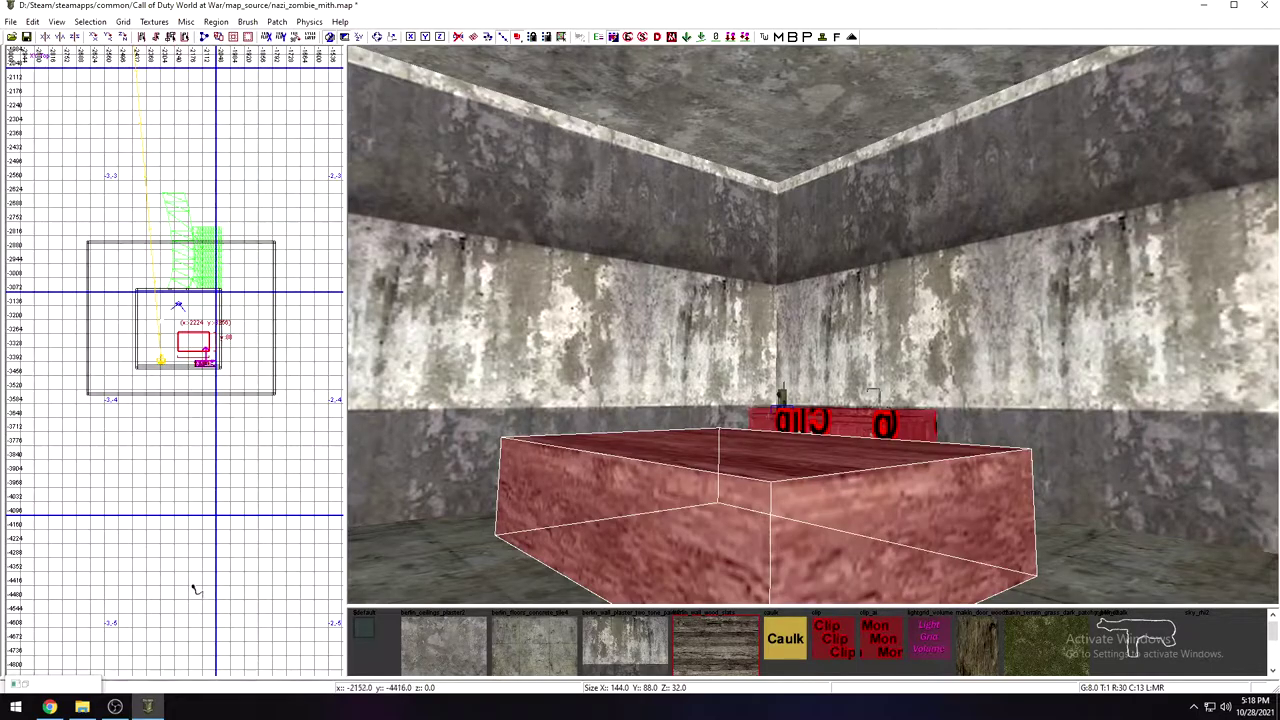
Step: Apply the trigger texture to the new brush and shrink it to a box about 40 units deep at the cabinet
scroll(790, 643, "down", 2)
scroll(790, 643, "up", 1)
scroll(790, 643, "down", 1)
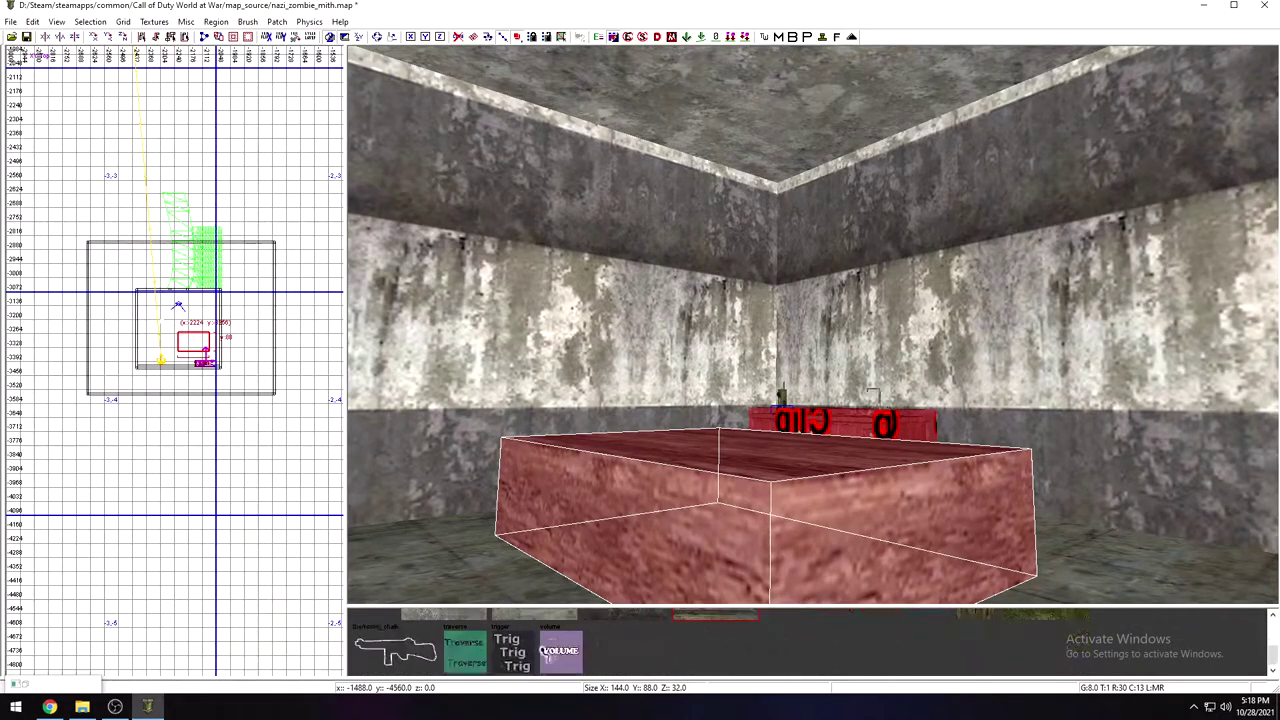
left_click(515, 652)
mouse_move(884, 477)
right_mouse_down()
mouse_move(876, 455)
mouse_move(853, 480)
right_mouse_up()
mouse_move(791, 506)
left_mouse_down()
mouse_move(864, 506)
mouse_move(844, 511)
left_mouse_up()
right_click_drag(853, 505, 842, 478)
mouse_move(636, 487)
right_mouse_down()
mouse_move(900, 515)
mouse_move(850, 515)
mouse_move(760, 480)
mouse_move(990, 523)
right_mouse_up()
mouse_move(1080, 495)
left_mouse_down()
mouse_move(987, 511)
mouse_move(1004, 512)
left_mouse_up()
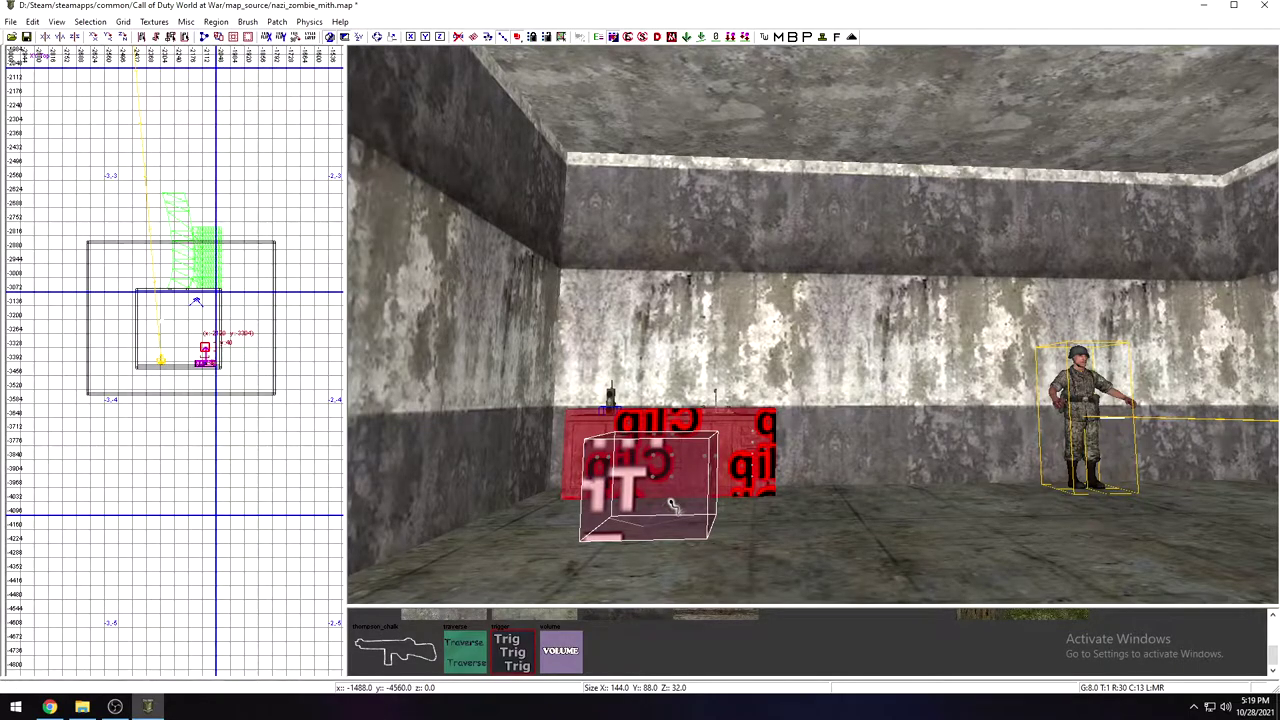
Step: View the trigger brush's entity properties, close them and delete the brush
key("n")
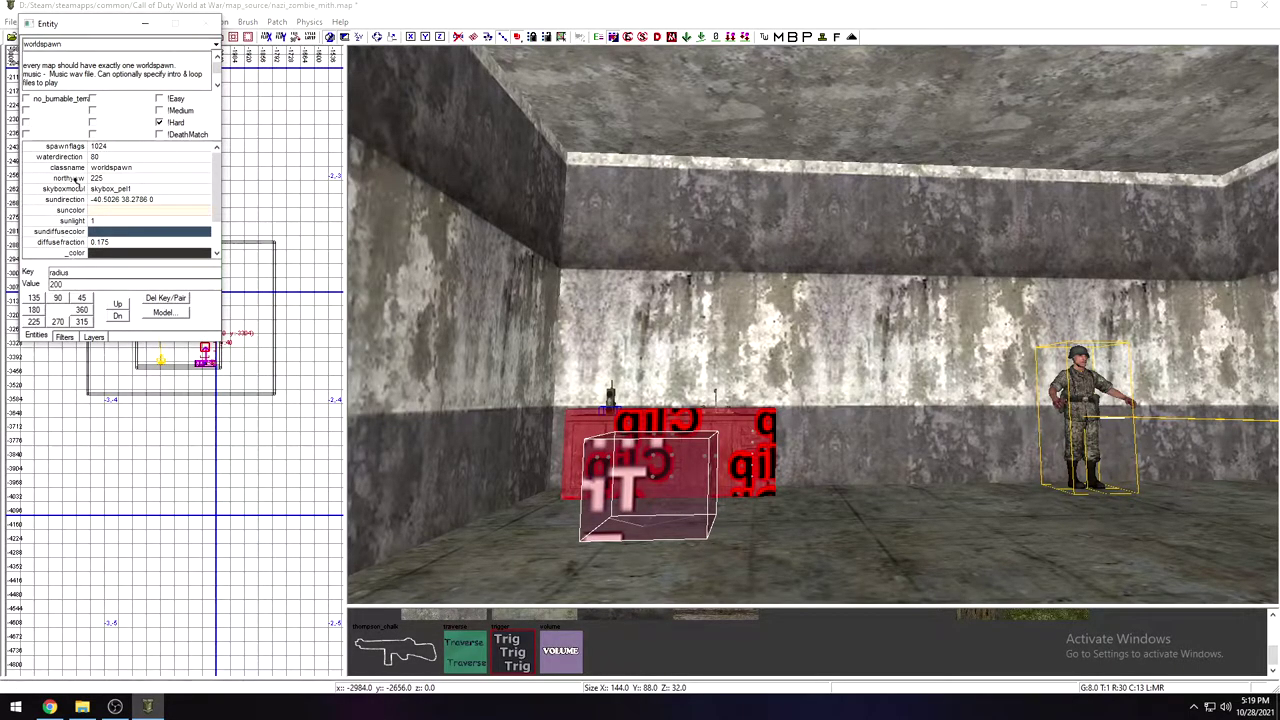
left_click(145, 23)
key("BackSpace")
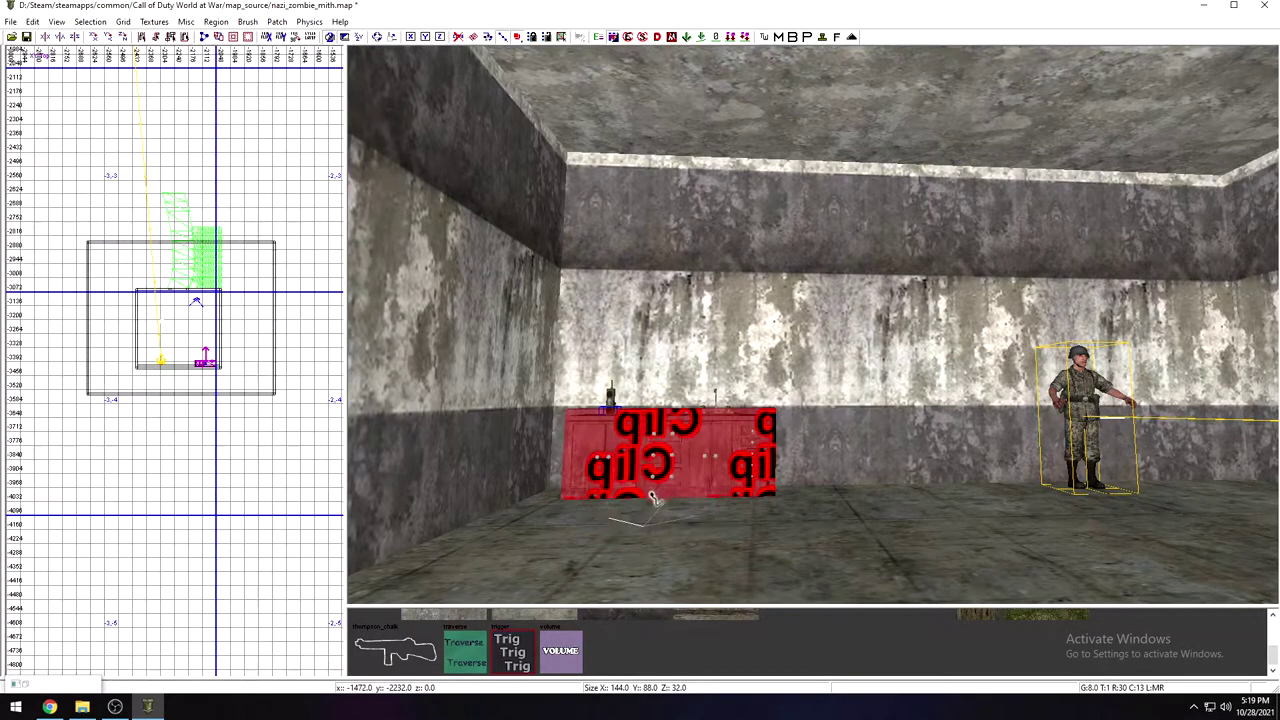
Step: Create a hurt trigger about 96 units square over the clipped cabinet
right_click(198, 396)
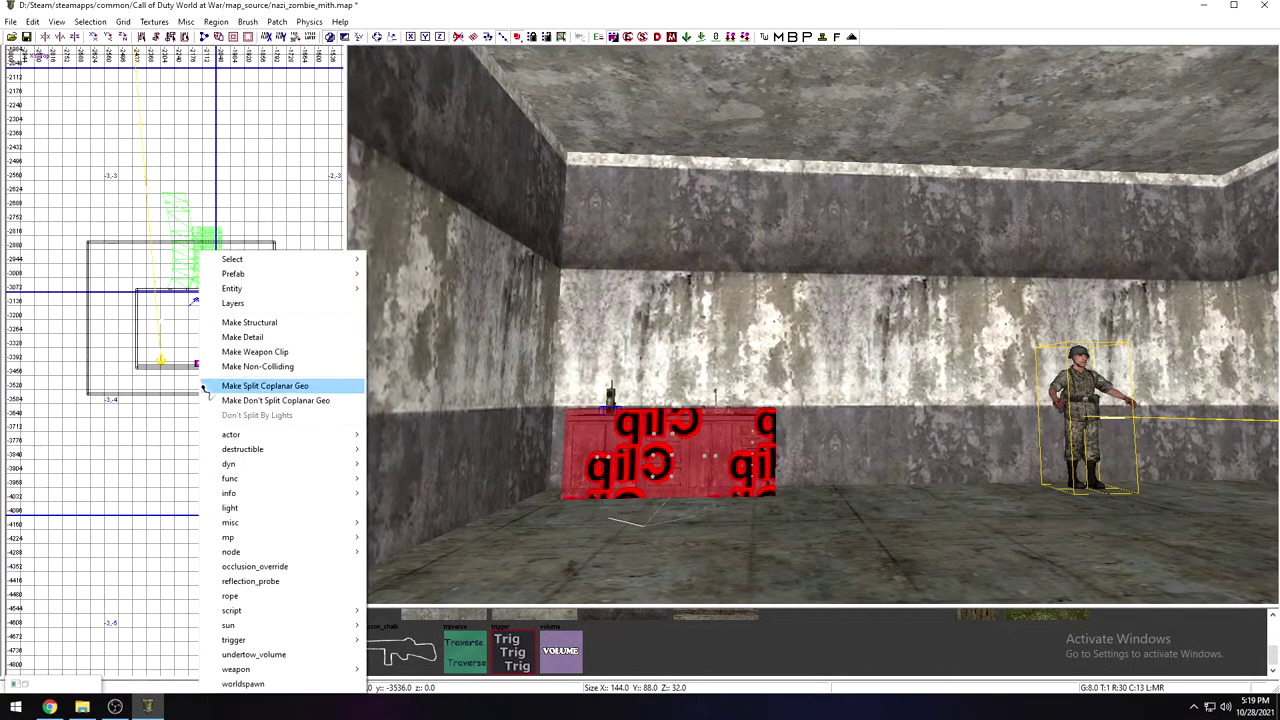
mouse_move(306, 527)
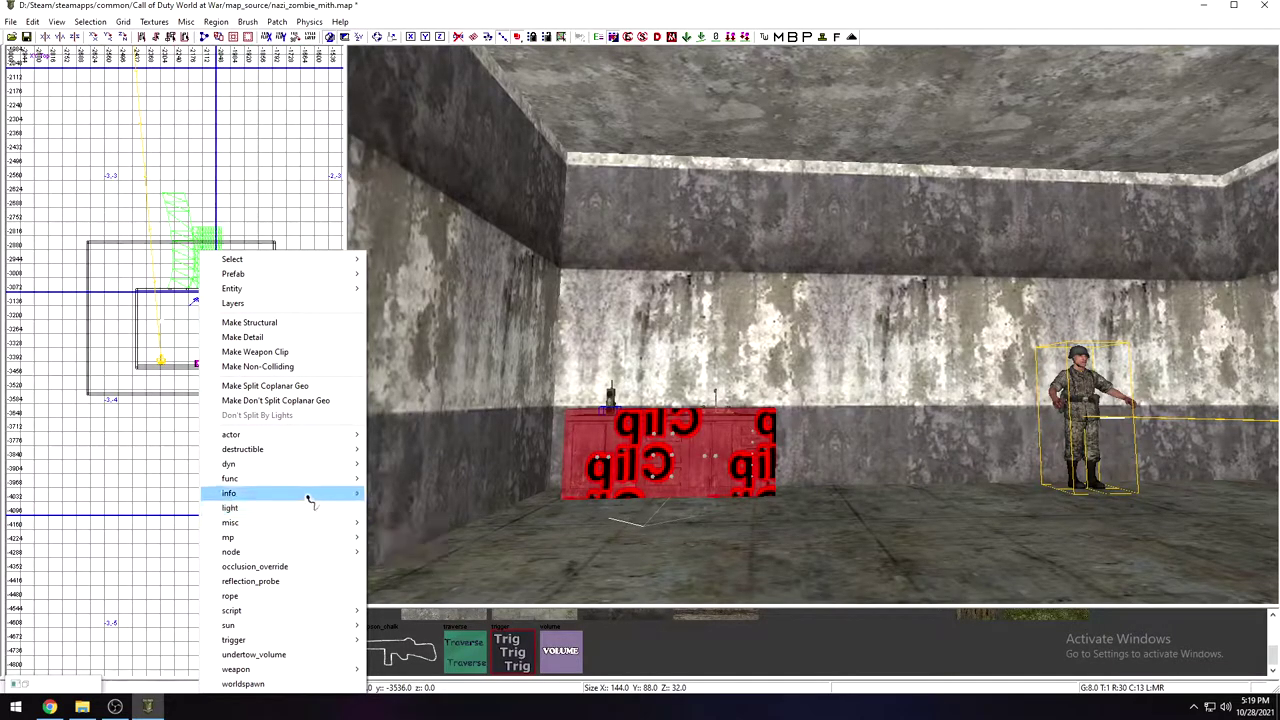
mouse_move(312, 503)
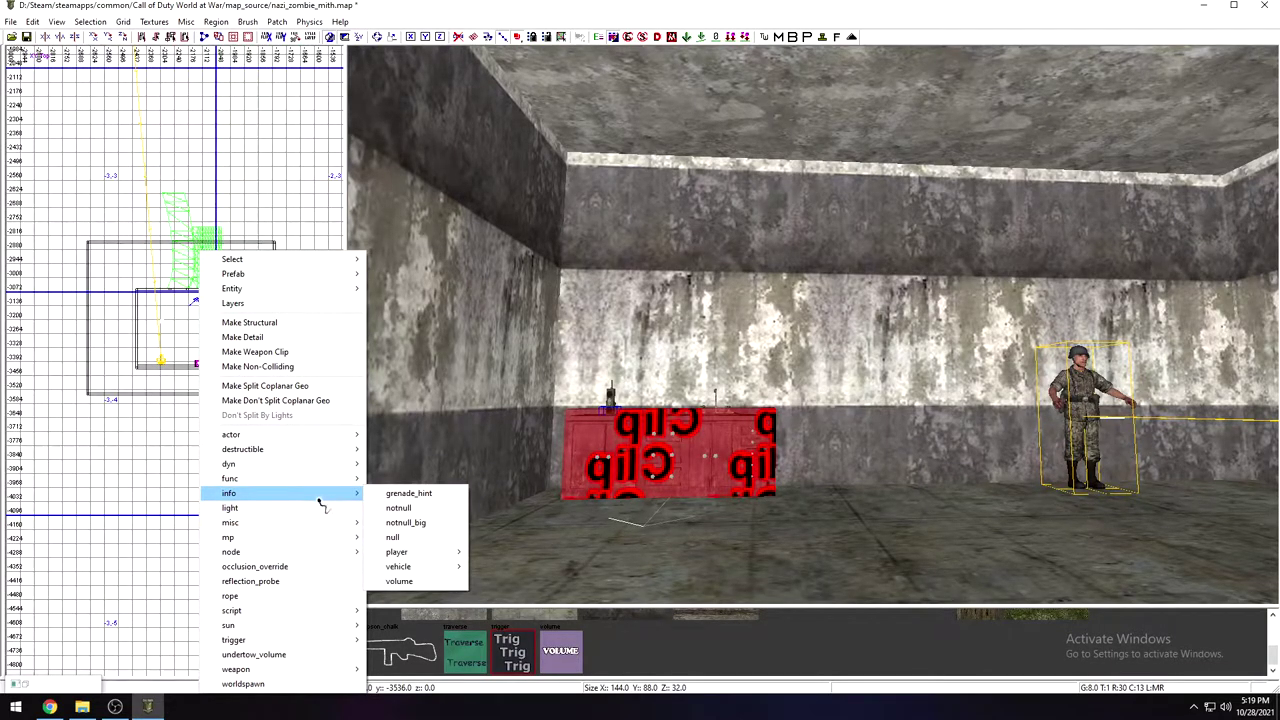
mouse_move(283, 643)
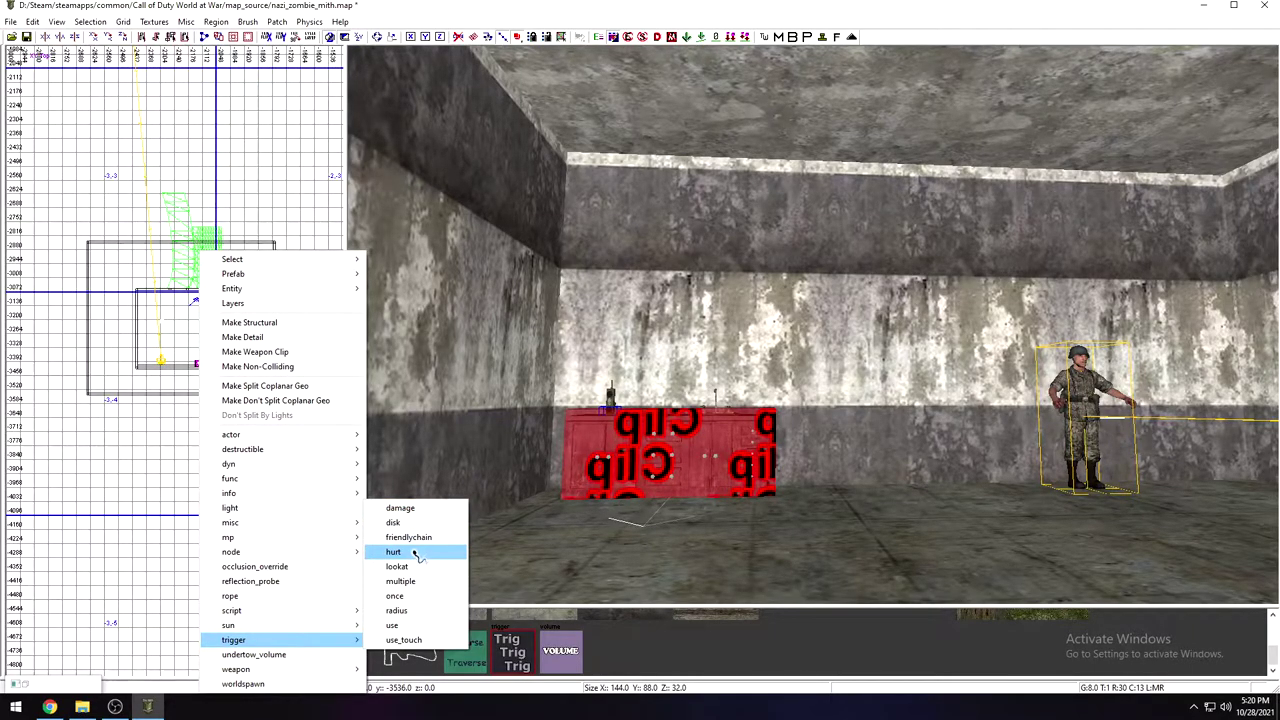
left_click(414, 553)
mouse_move(734, 456)
right_mouse_down()
mouse_move(710, 440)
mouse_move(734, 456)
right_mouse_up()
mouse_move(1068, 504)
left_mouse_down()
mouse_move(1052, 506)
mouse_move(1045, 479)
left_mouse_up()
right_click_drag(1010, 479, 1008, 479)
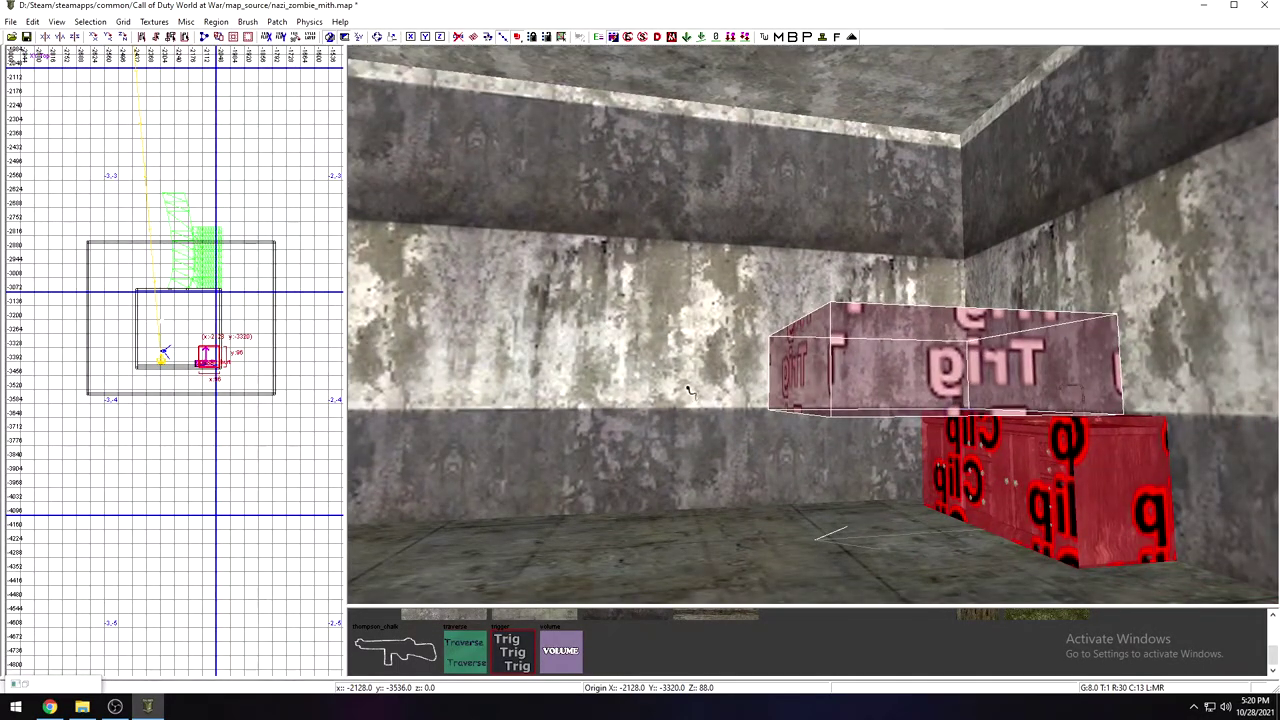
Step: Fit the hurt trigger to the cabinet top, about 32 units deep, and extend it up towards the ceiling
left_click_drag(688, 391, 729, 387)
right_click_drag(729, 387, 729, 390)
left_click_drag(717, 378, 728, 378)
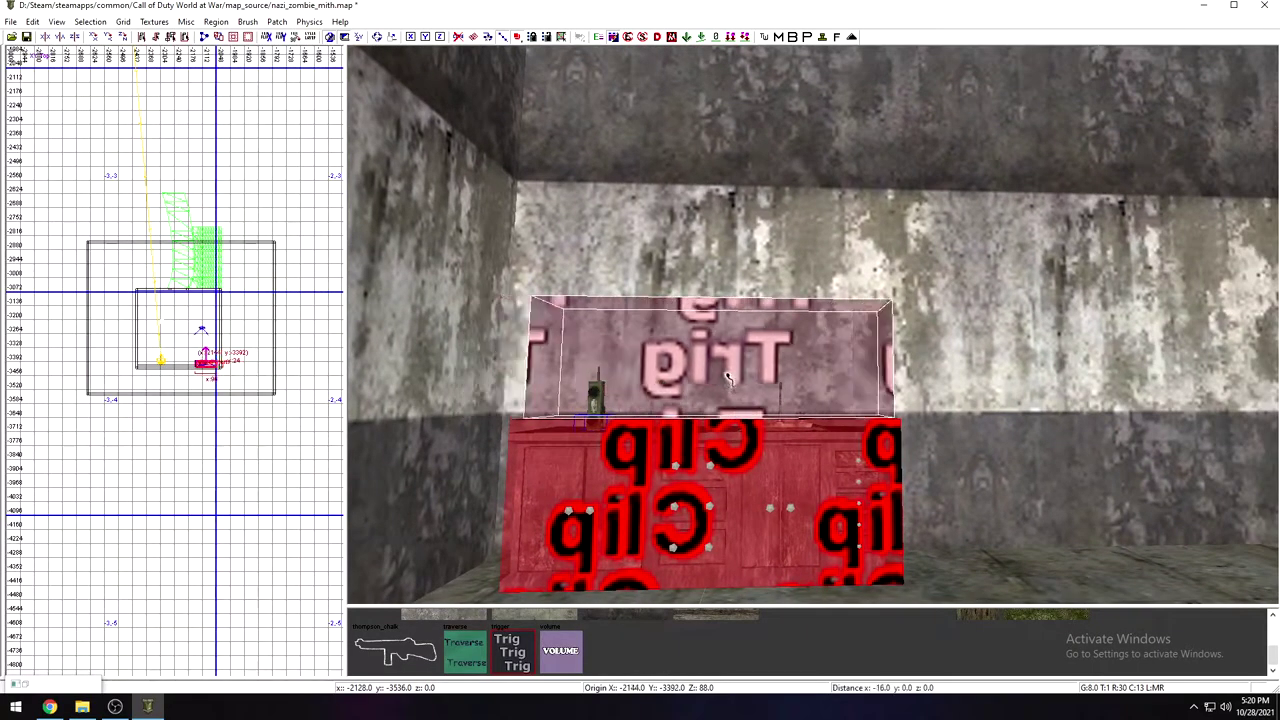
right_click_drag(602, 384, 602, 380)
left_click_drag(745, 357, 735, 357)
left_click_drag(902, 267, 897, 216)
mouse_move(861, 267)
right_mouse_down()
mouse_move(840, 308)
mouse_move(877, 290)
right_mouse_up()
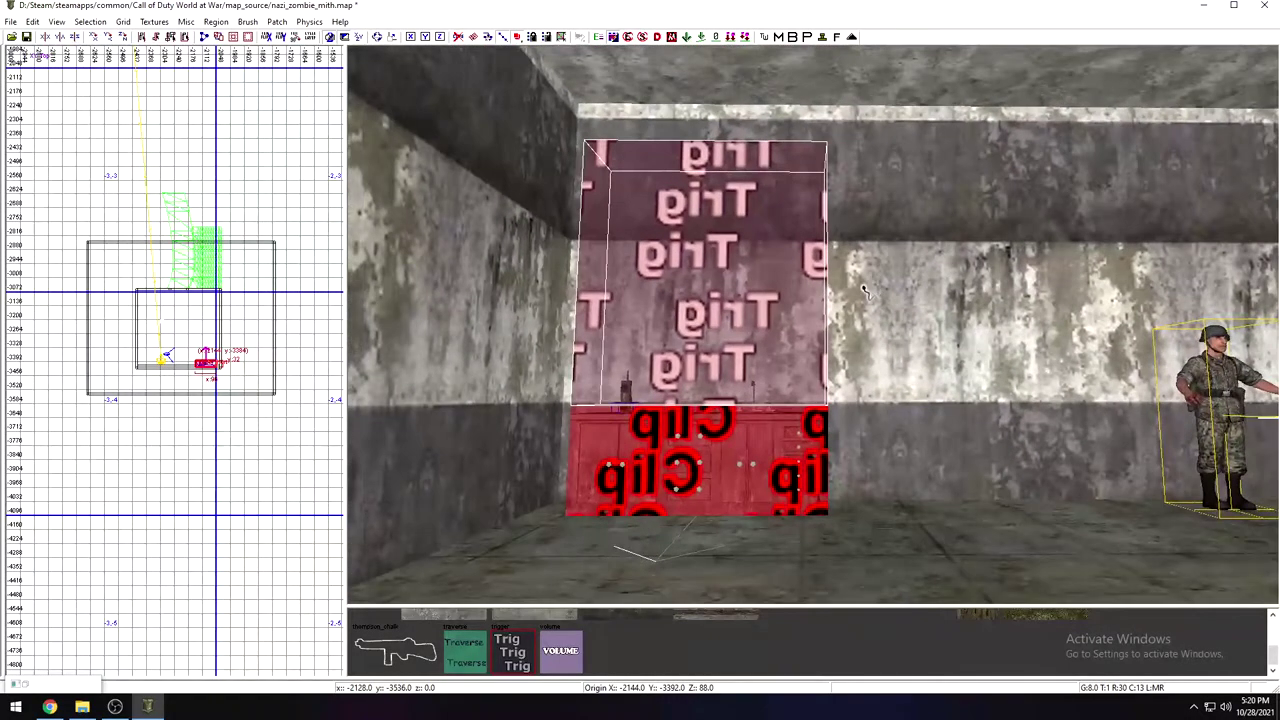
Step: Delete the hurt trigger and create a damage trigger near the clipped cabinet
key("BackSpace")
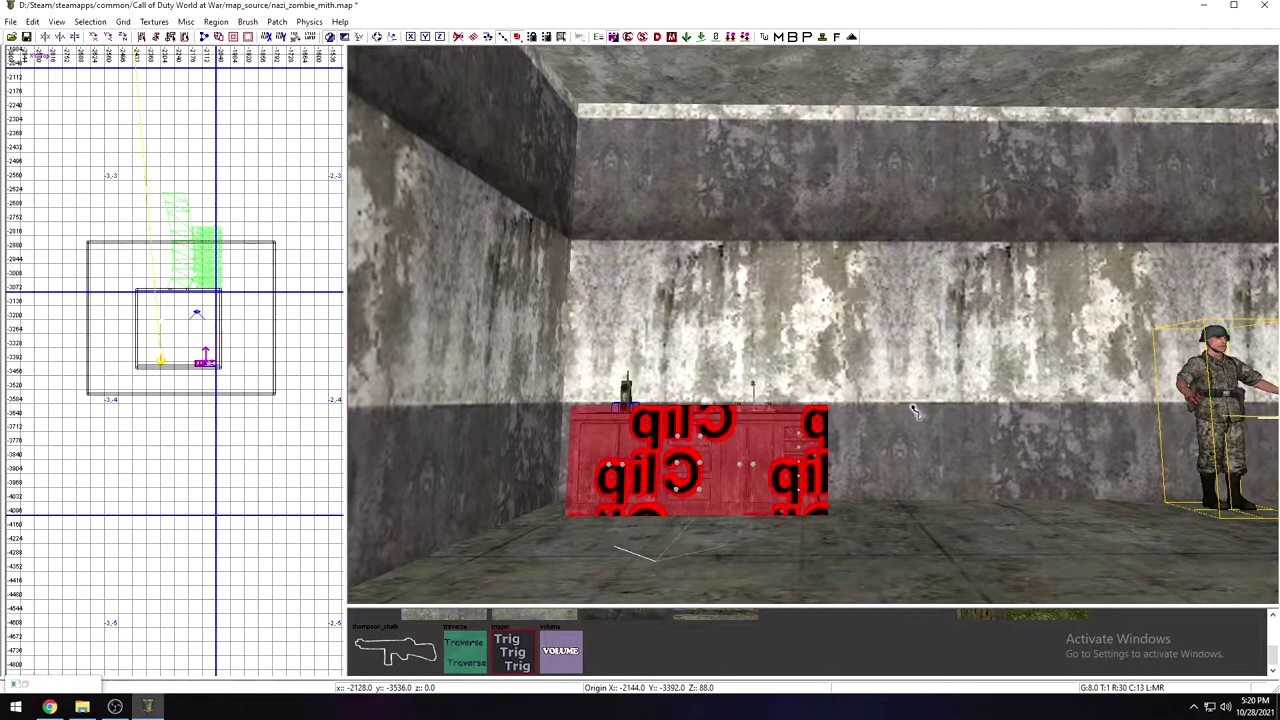
right_click_drag(1023, 389, 1023, 389)
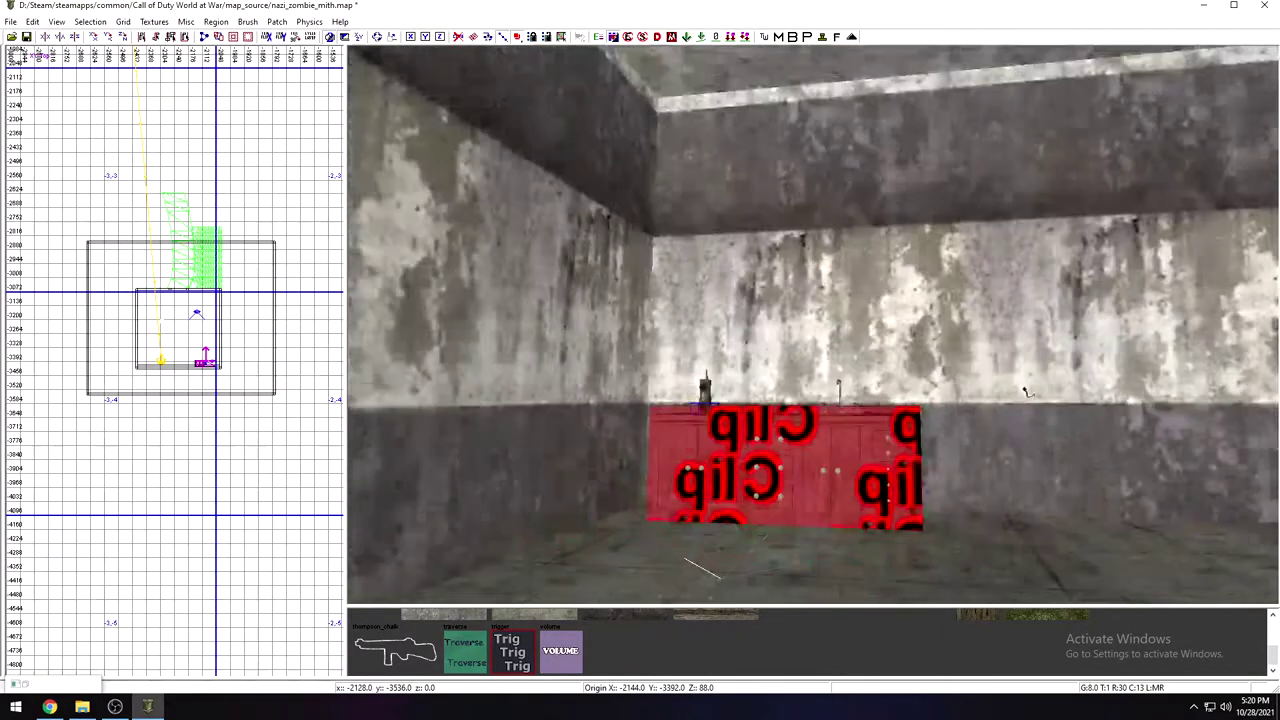
right_click(255, 362)
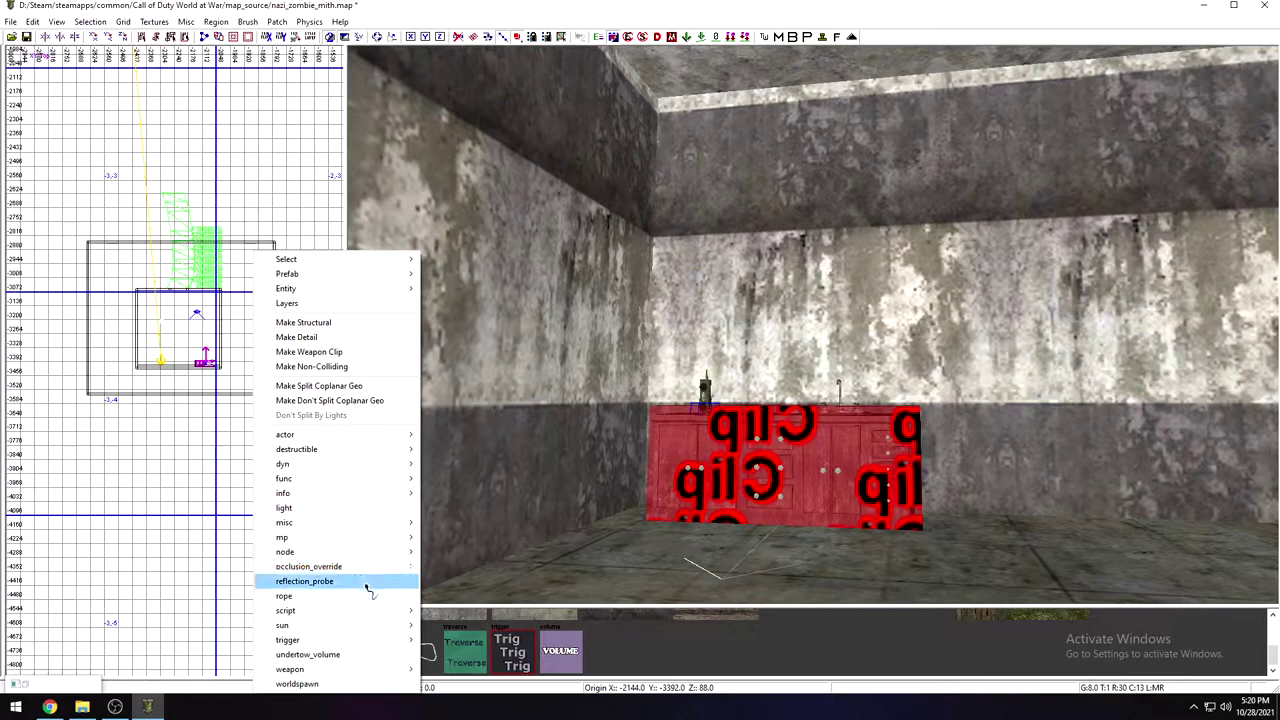
mouse_move(400, 640)
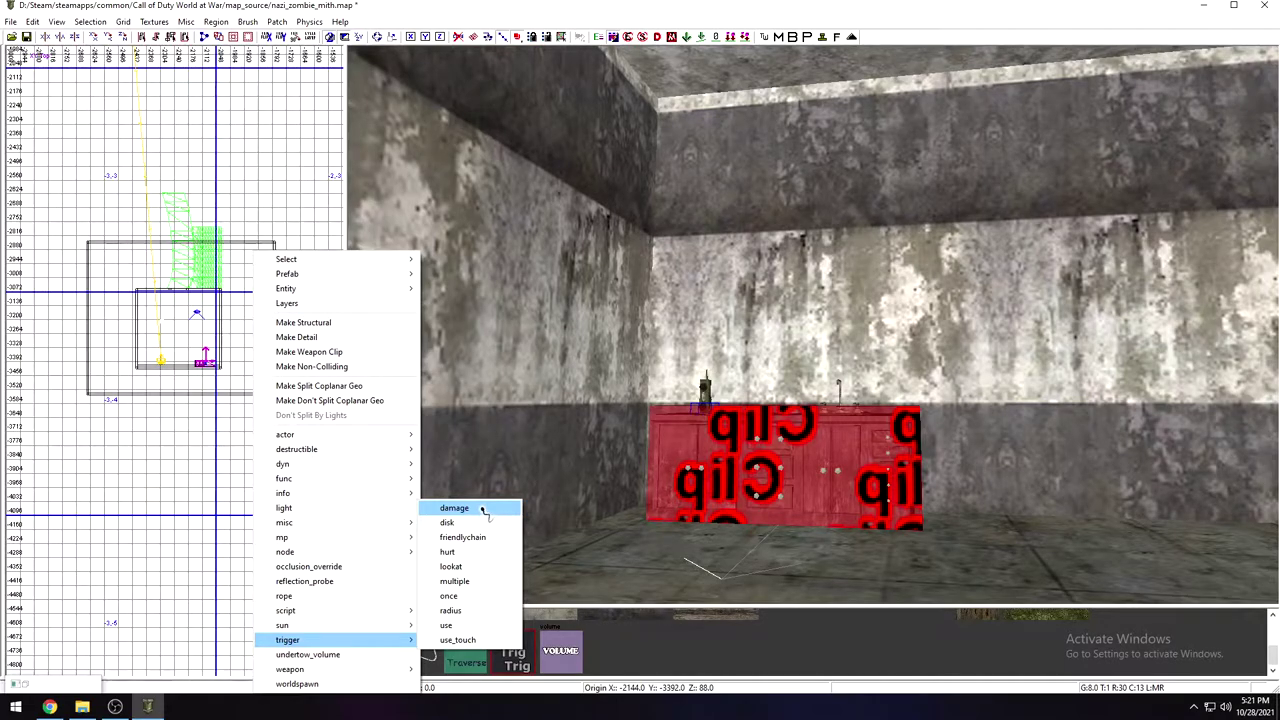
left_click(483, 509)
Step: Narrow the damage trigger to a thin column aligned with the radio on the cabinet
right_click_drag(678, 481, 665, 480)
left_click_drag(529, 473, 688, 466)
mouse_move(688, 466)
right_mouse_down()
mouse_move(732, 449)
mouse_move(667, 462)
right_mouse_up()
left_click_drag(511, 450, 574, 453)
right_click_drag(573, 453, 645, 454)
left_click_drag(886, 471, 849, 478)
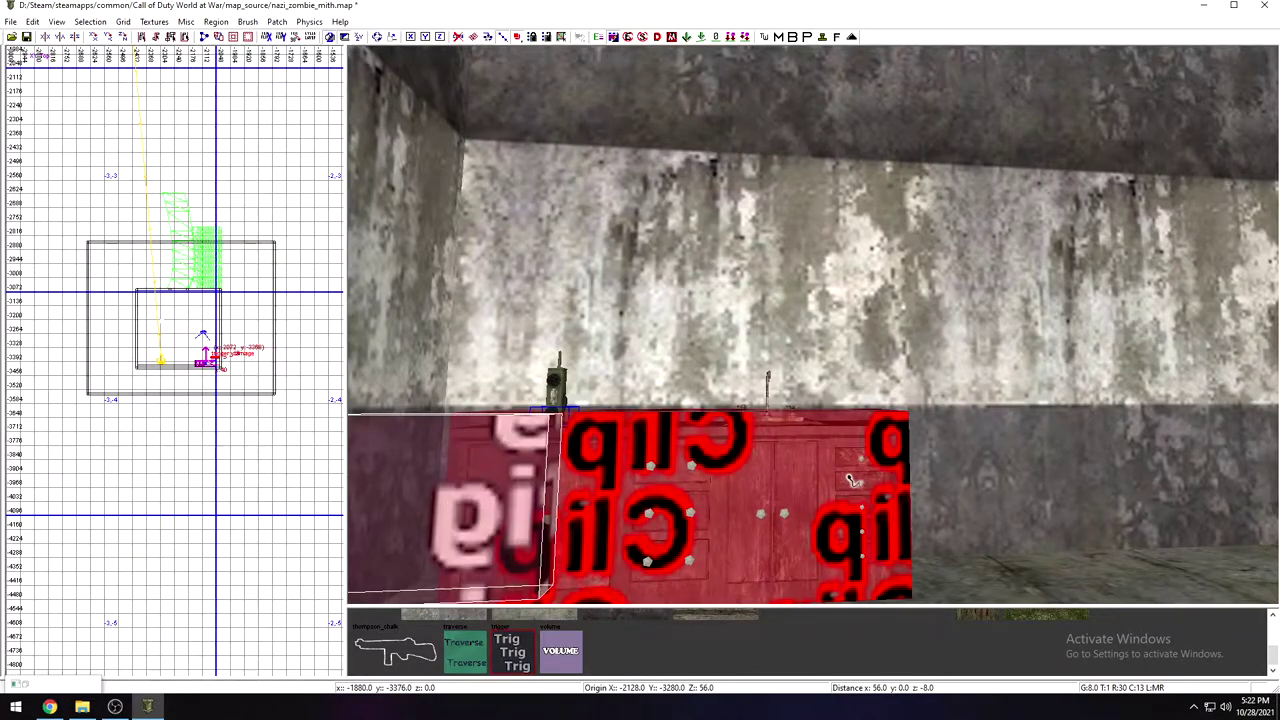
right_click_drag(850, 479, 745, 490)
left_click_drag(468, 474, 509, 486)
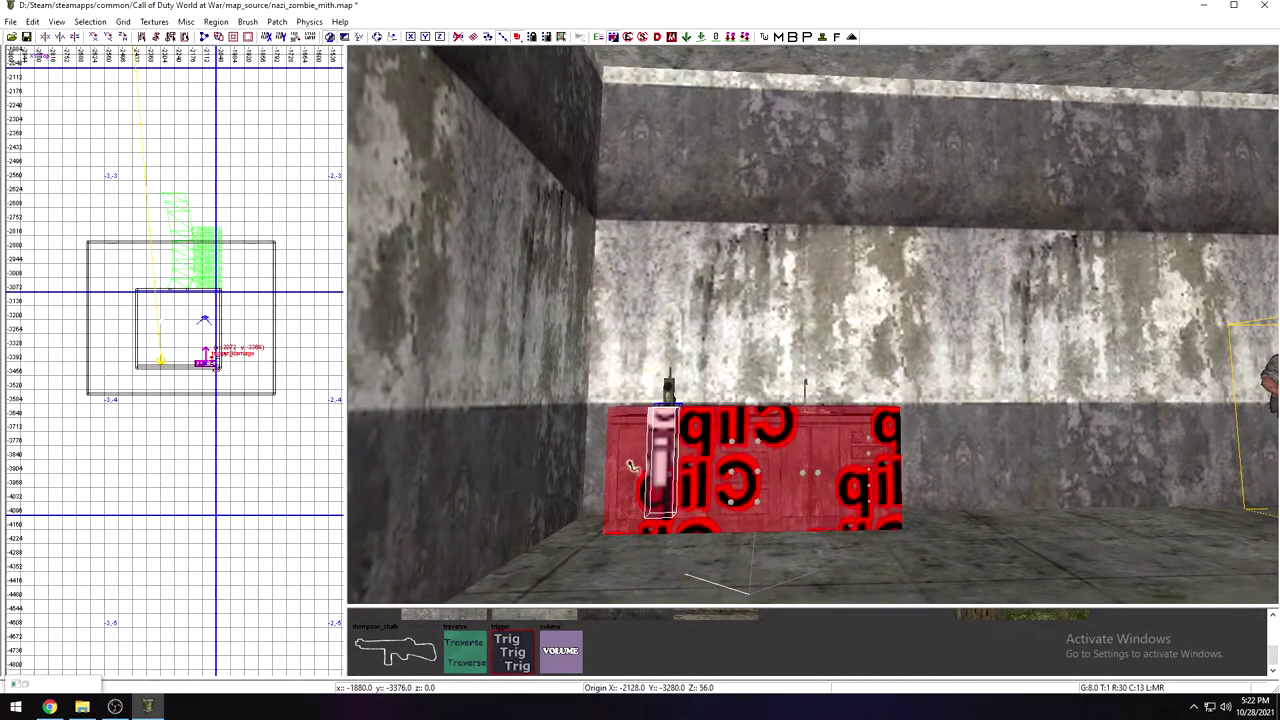
Step: Shorten the damage trigger and move it onto the cabinet top so that it encloses the radio
left_click_drag(674, 378, 674, 393)
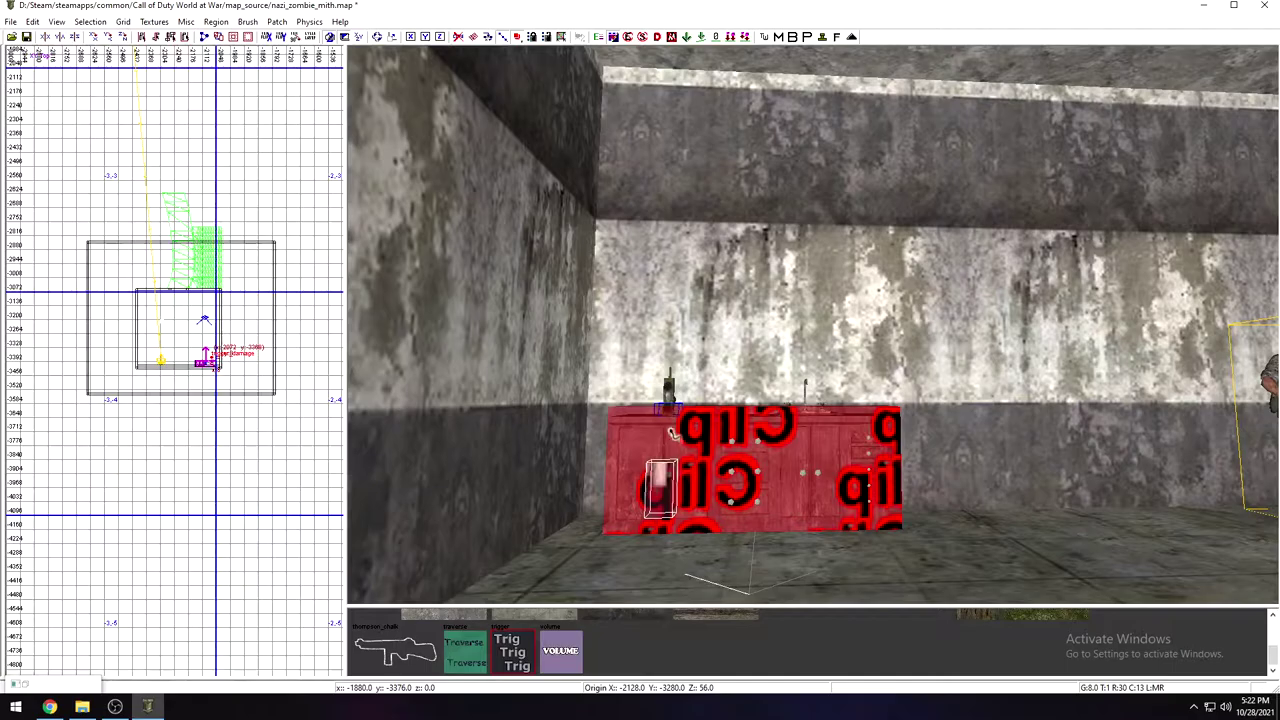
left_click_drag(661, 473, 662, 454)
right_click_drag(662, 454, 630, 421)
left_click_drag(641, 407, 654, 408)
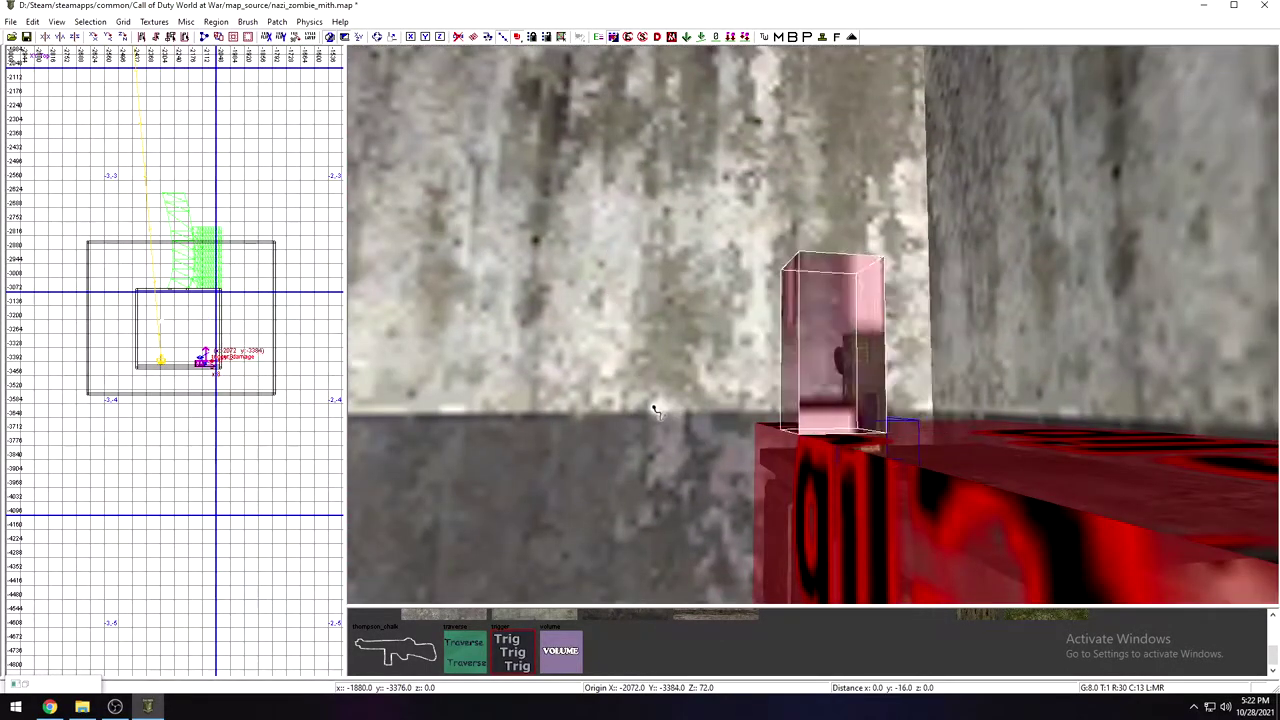
right_click_drag(651, 407, 648, 422)
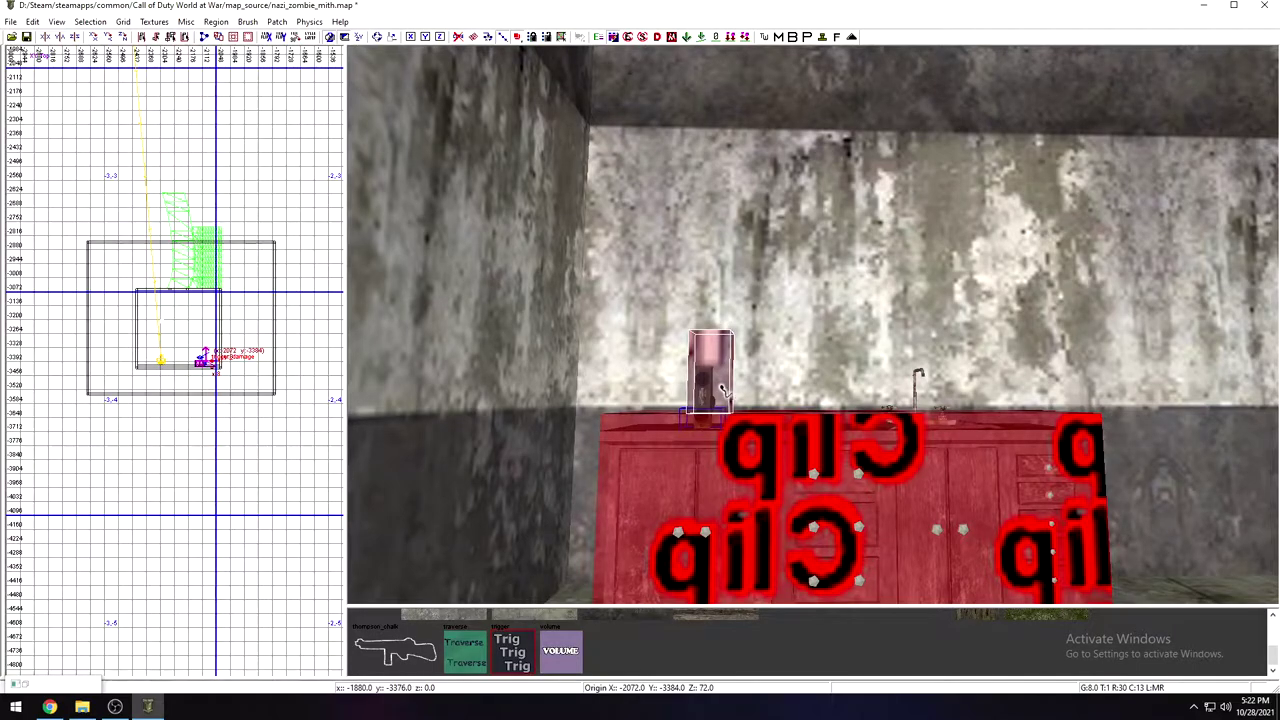
Step: Delete the damage trigger and view the available node and script entity types
key("BackSpace")
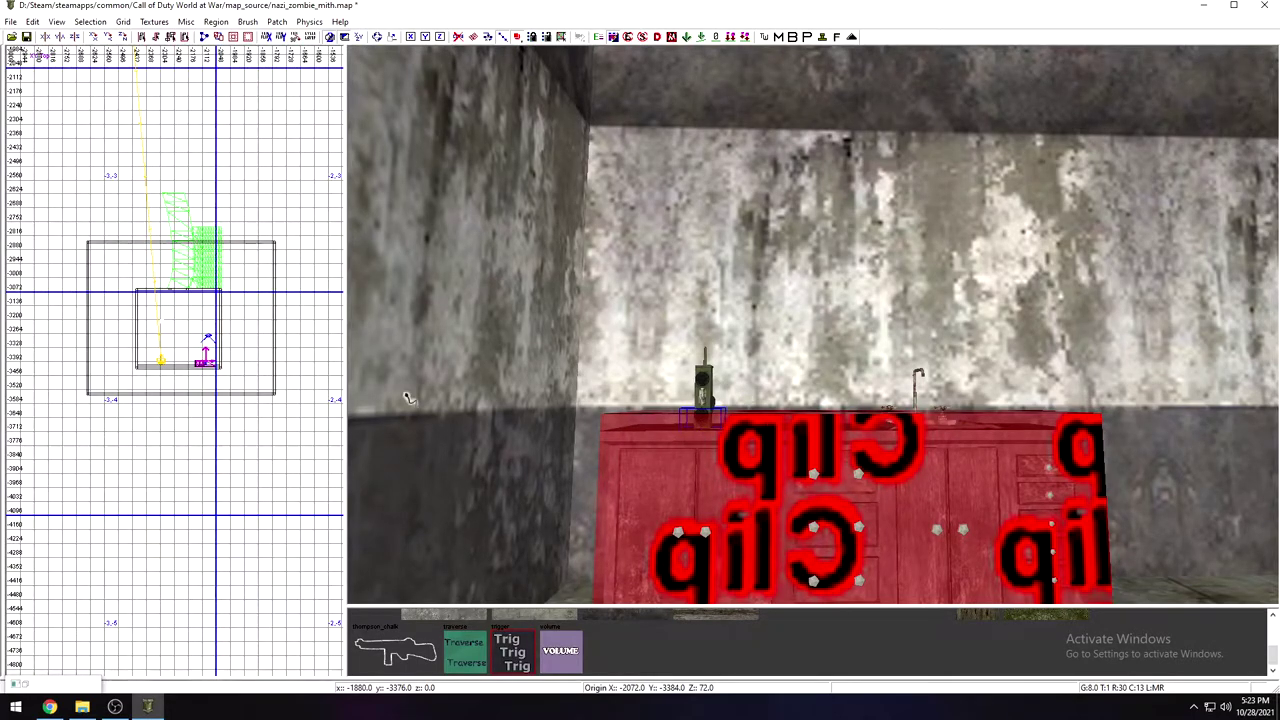
right_click(230, 374)
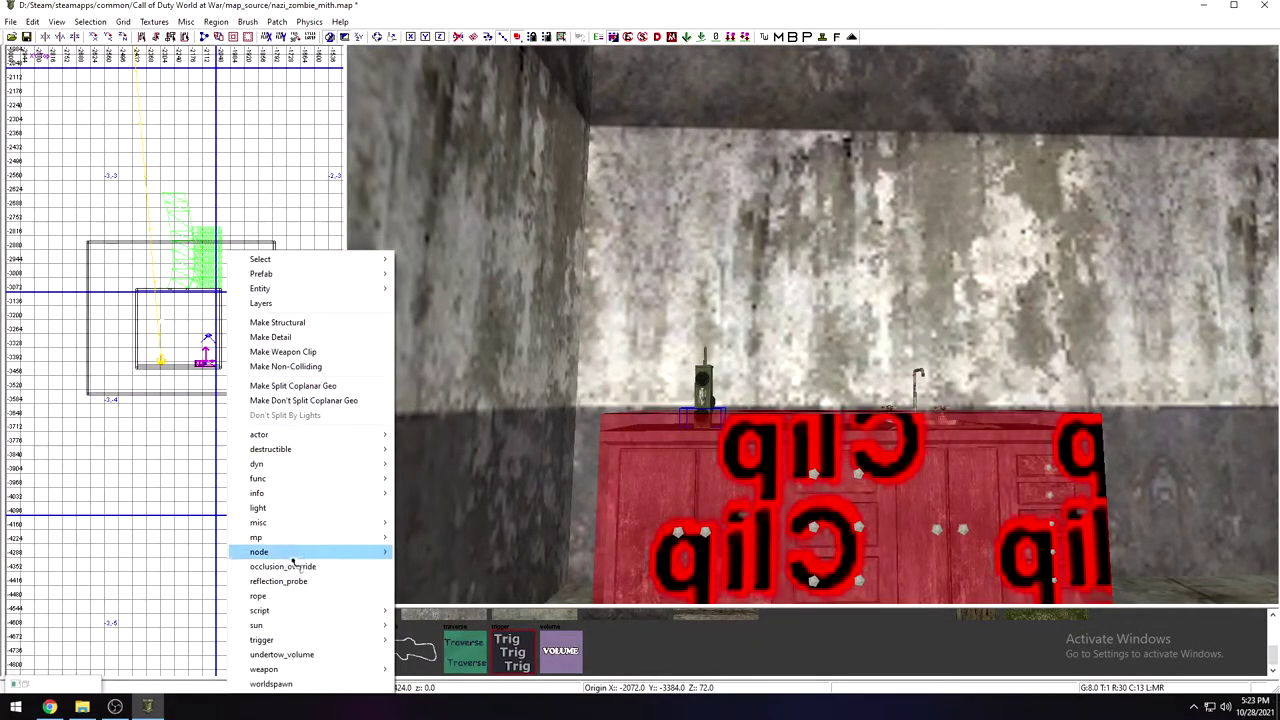
mouse_move(314, 557)
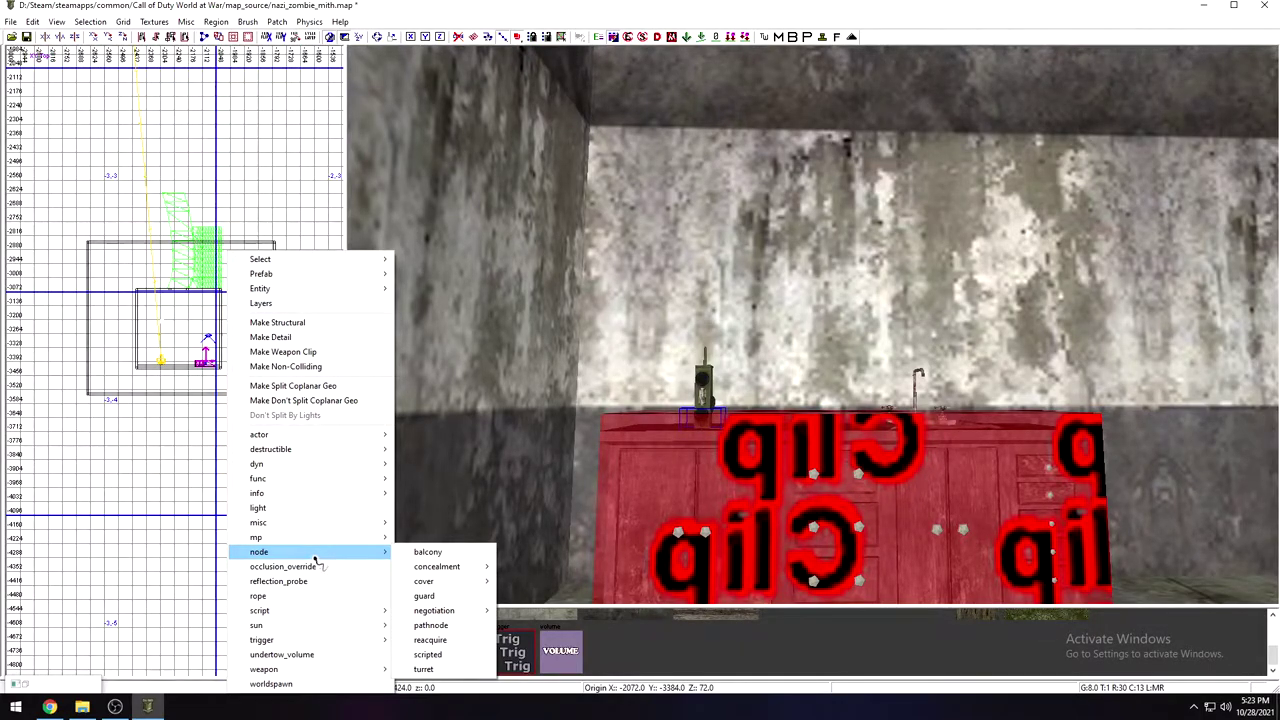
mouse_move(316, 613)
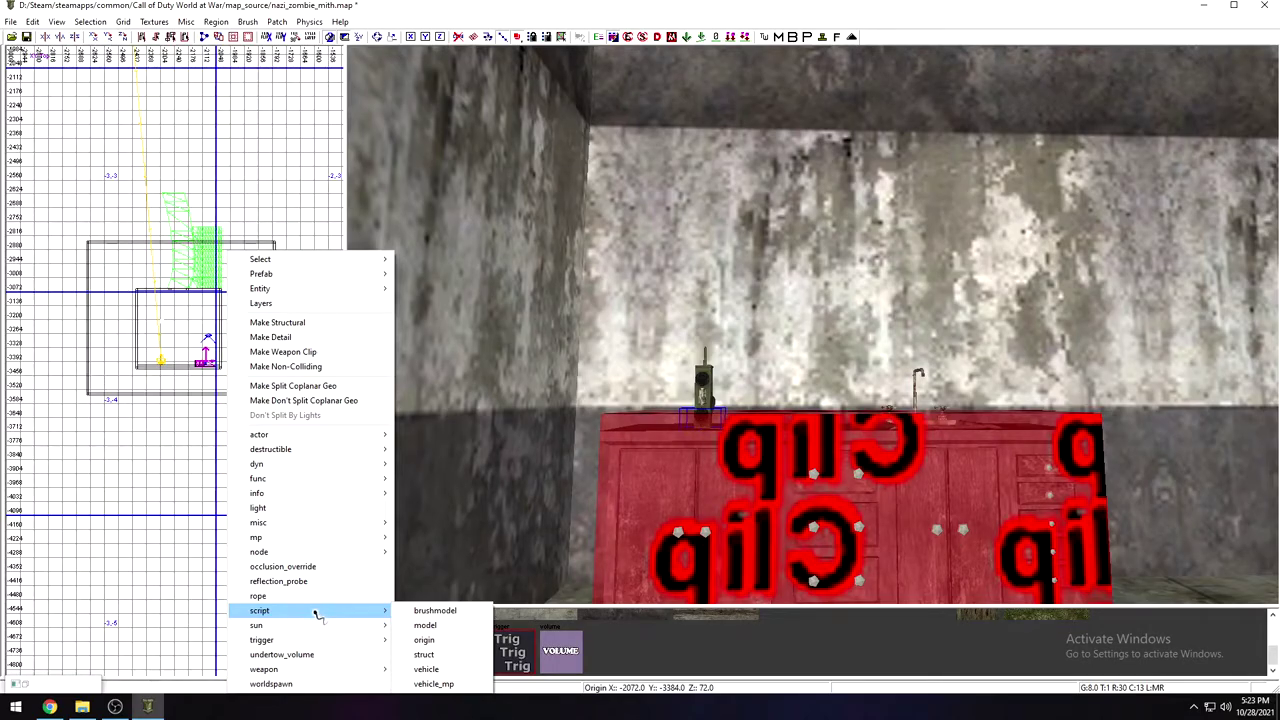
right_click(670, 460)
Step: Draw a trigger-textured brush inside the room and bring it towards the doorway
right_click_drag(666, 457, 665, 441)
right_click_drag(711, 392, 800, 392)
left_click_drag(158, 351, 190, 371)
mouse_move(803, 415)
right_mouse_down()
mouse_move(700, 415)
mouse_move(800, 400)
mouse_move(802, 430)
right_mouse_up()
left_click_drag(404, 490, 612, 500)
mouse_move(612, 500)
right_mouse_down()
mouse_move(520, 500)
mouse_move(560, 550)
mouse_move(565, 590)
mouse_move(590, 480)
right_mouse_up()
left_click_drag(1090, 495, 1066, 510)
Step: Fit the trigger-textured brush into the doorway, 72 units wide and reaching the top of the frame
left_click_drag(390, 508, 405, 507)
right_click_drag(405, 507, 398, 495)
left_click_drag(449, 509, 513, 503)
right_click_drag(534, 498, 540, 500)
left_click_drag(818, 529, 799, 532)
left_click_drag(681, 552, 674, 554)
right_click_drag(676, 558, 680, 554)
left_click_drag(774, 421, 767, 358)
left_click_drag(632, 359, 635, 359)
right_click_drag(634, 358, 635, 361)
Step: Apply the berlin_wall_wood_slats texture to the doorway brush and inspect it from both sides
scroll(610, 655, "up", 1)
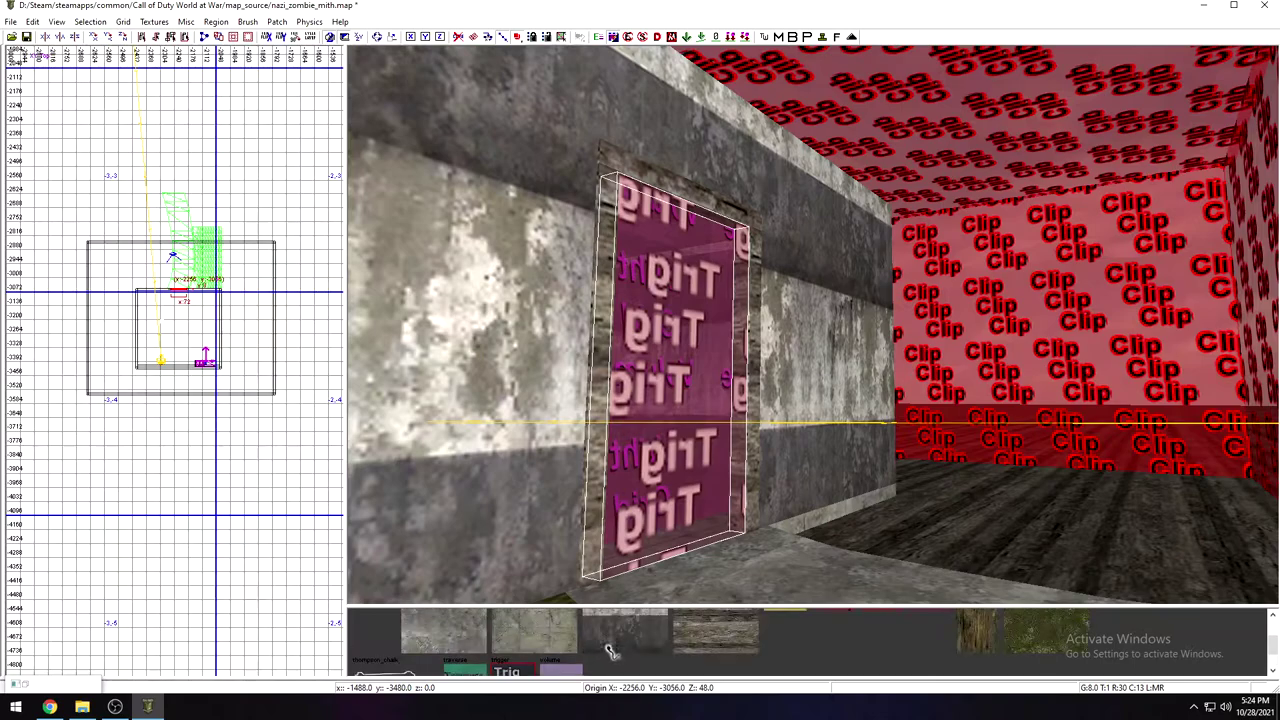
left_click(722, 637)
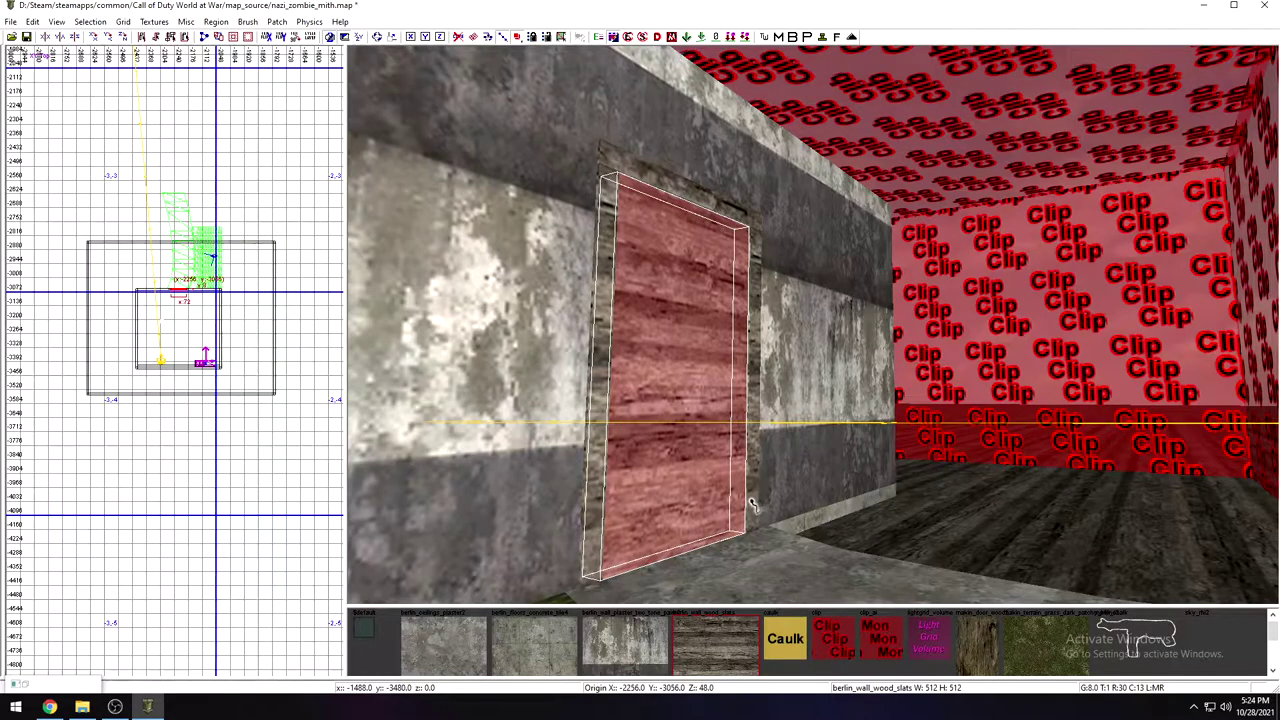
right_click_drag(809, 474, 808, 473)
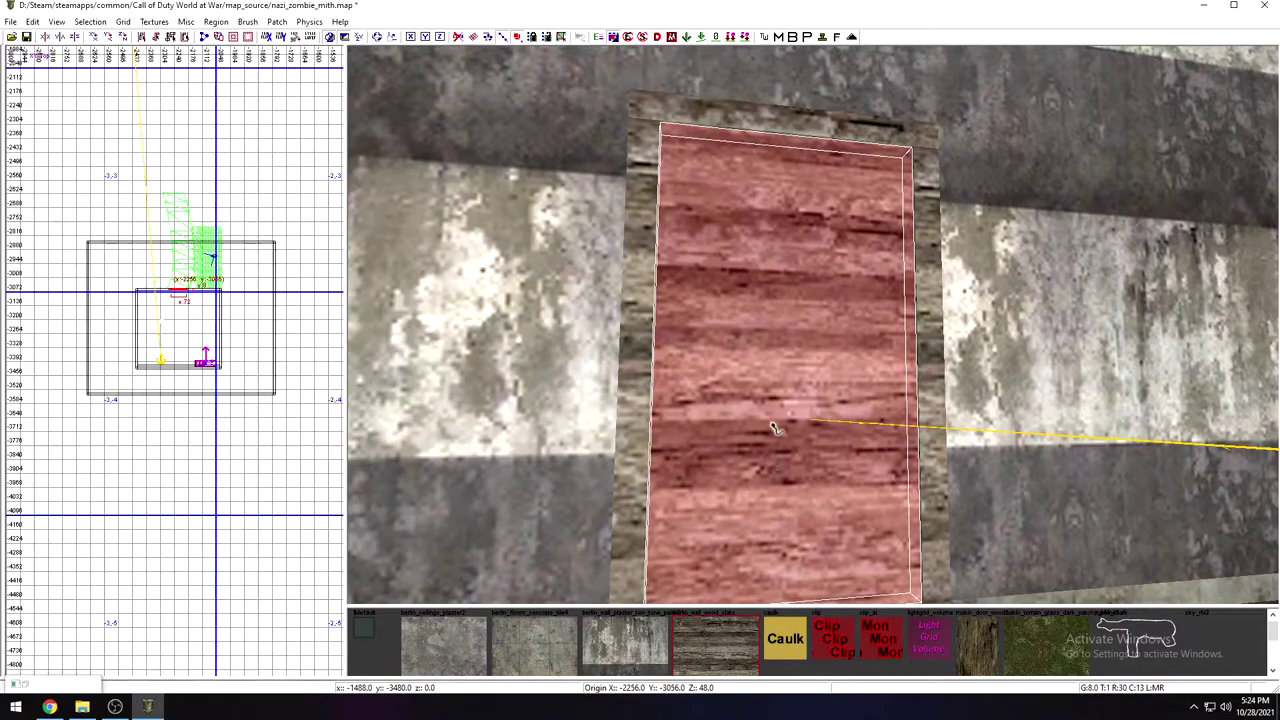
right_click_drag(746, 411, 743, 409)
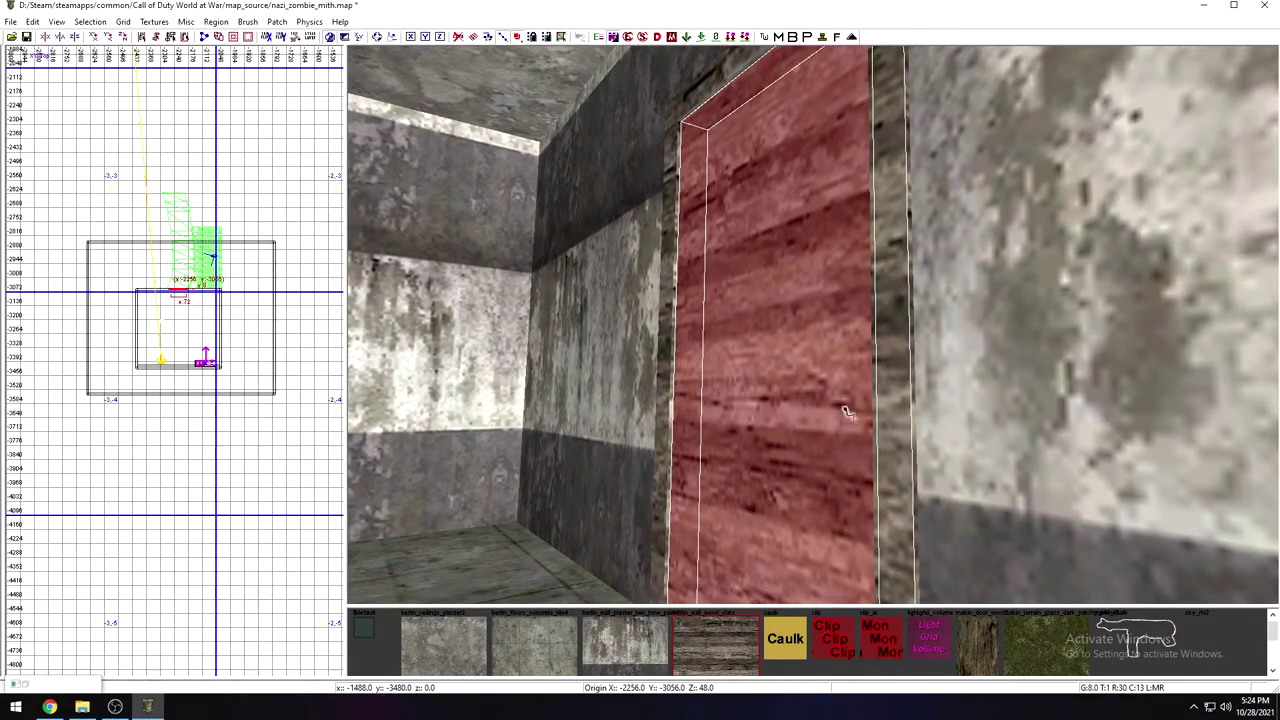
right_click_drag(792, 321, 794, 325)
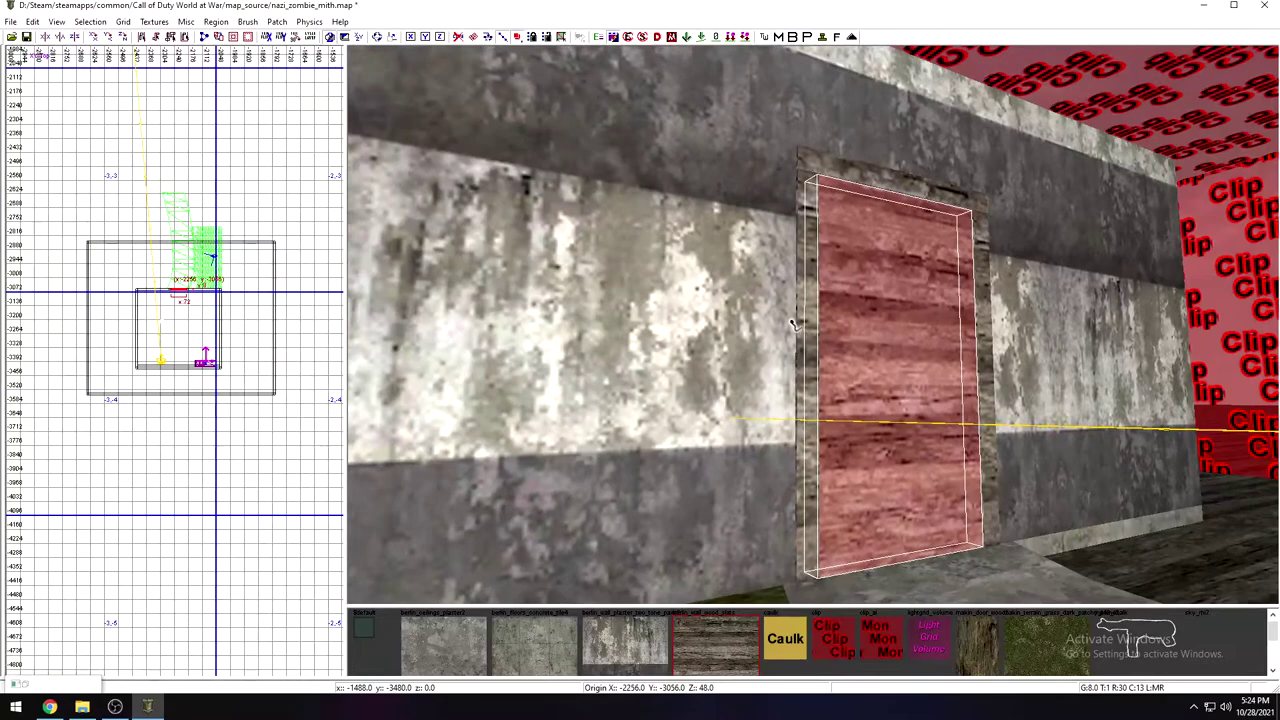
Step: View the doorway brush's entity properties, close them and delete the brush
key("n")
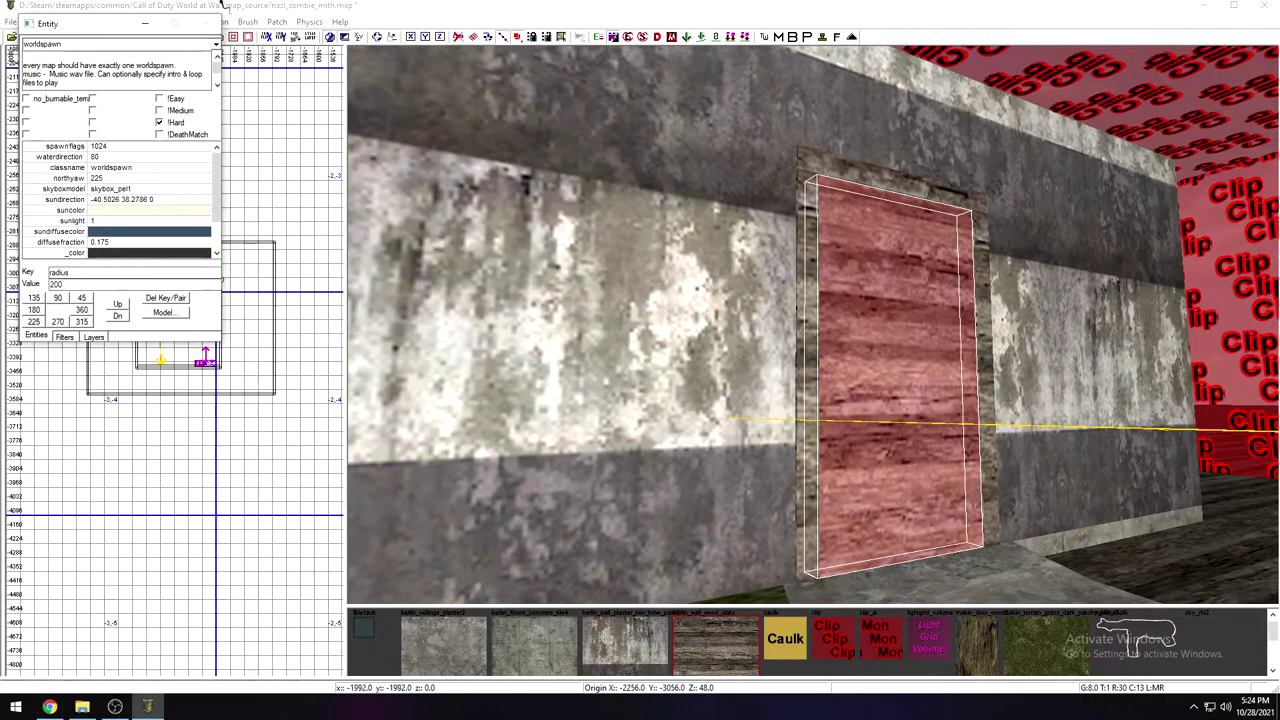
double_click(126, 48)
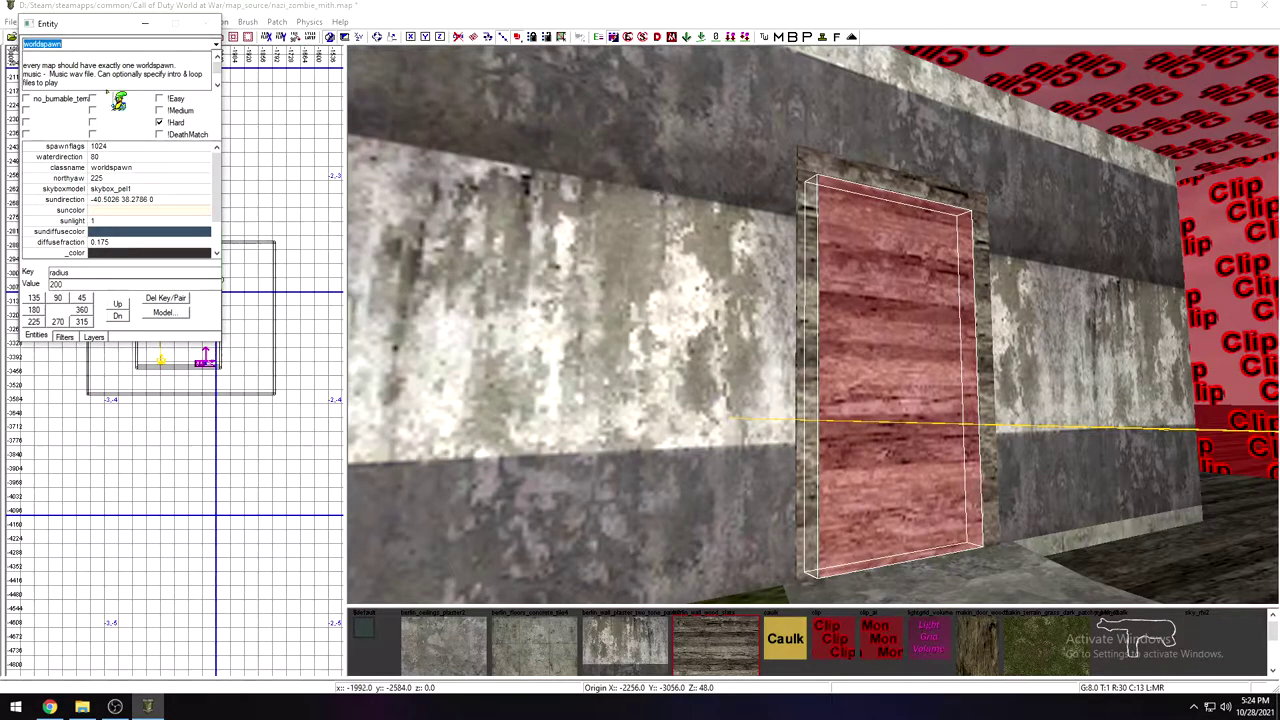
left_click(146, 25)
mouse_move(541, 311)
right_mouse_down()
mouse_move(600, 270)
mouse_move(620, 320)
mouse_move(650, 322)
mouse_move(650, 300)
mouse_move(550, 300)
mouse_move(570, 340)
mouse_move(560, 300)
mouse_move(535, 295)
mouse_move(543, 310)
right_mouse_up()
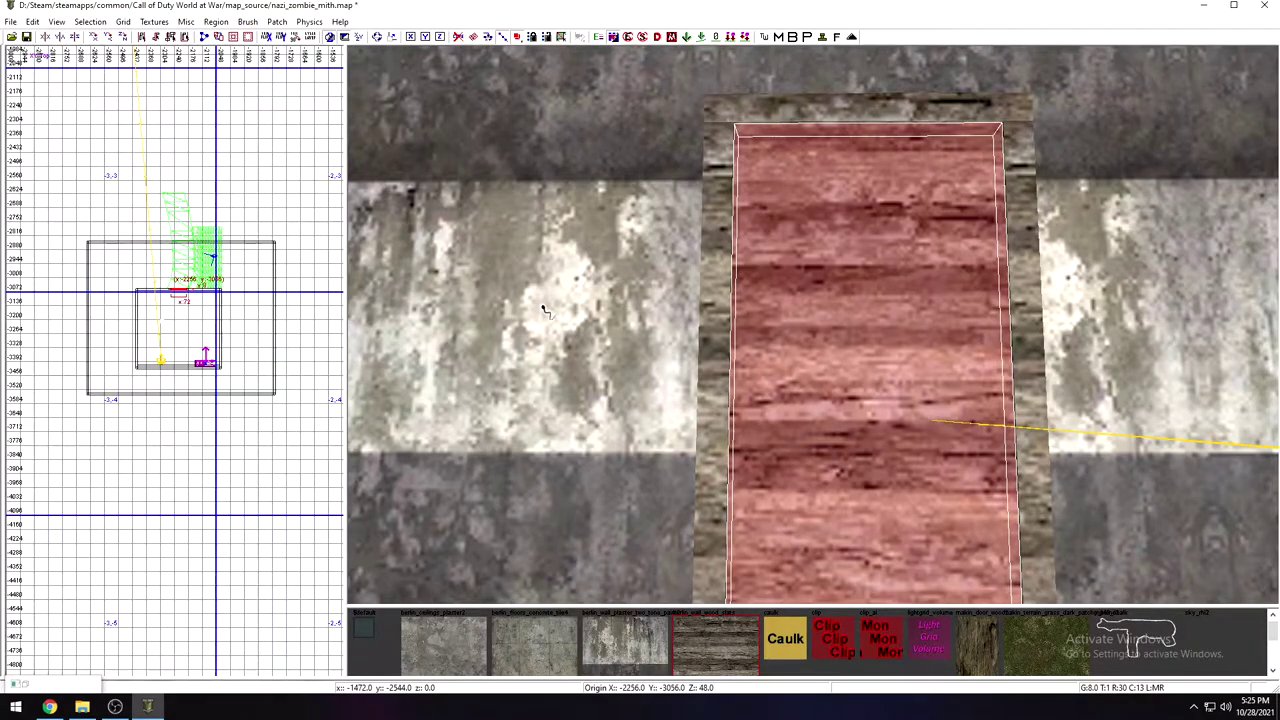
key("Delete")
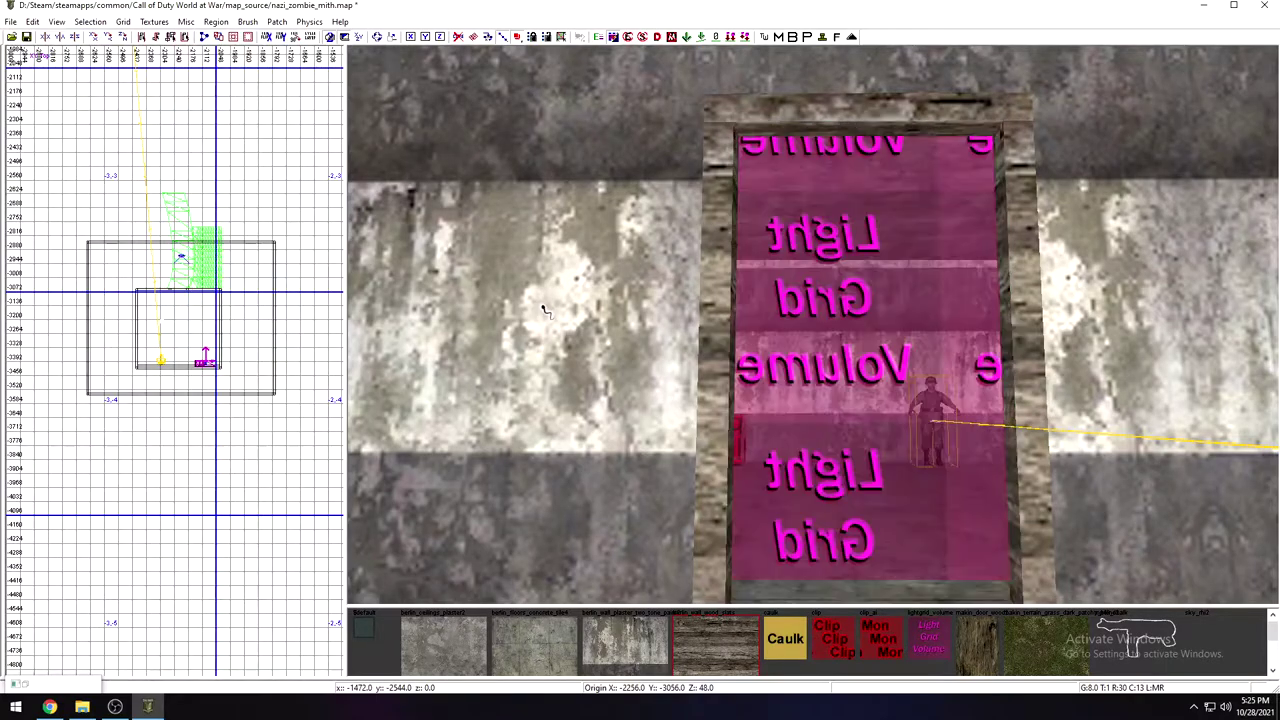
Step: Create a script brushmodel about 104 units square and move it outside the doorway, narrowing it to 48 units wide
right_click(176, 372)
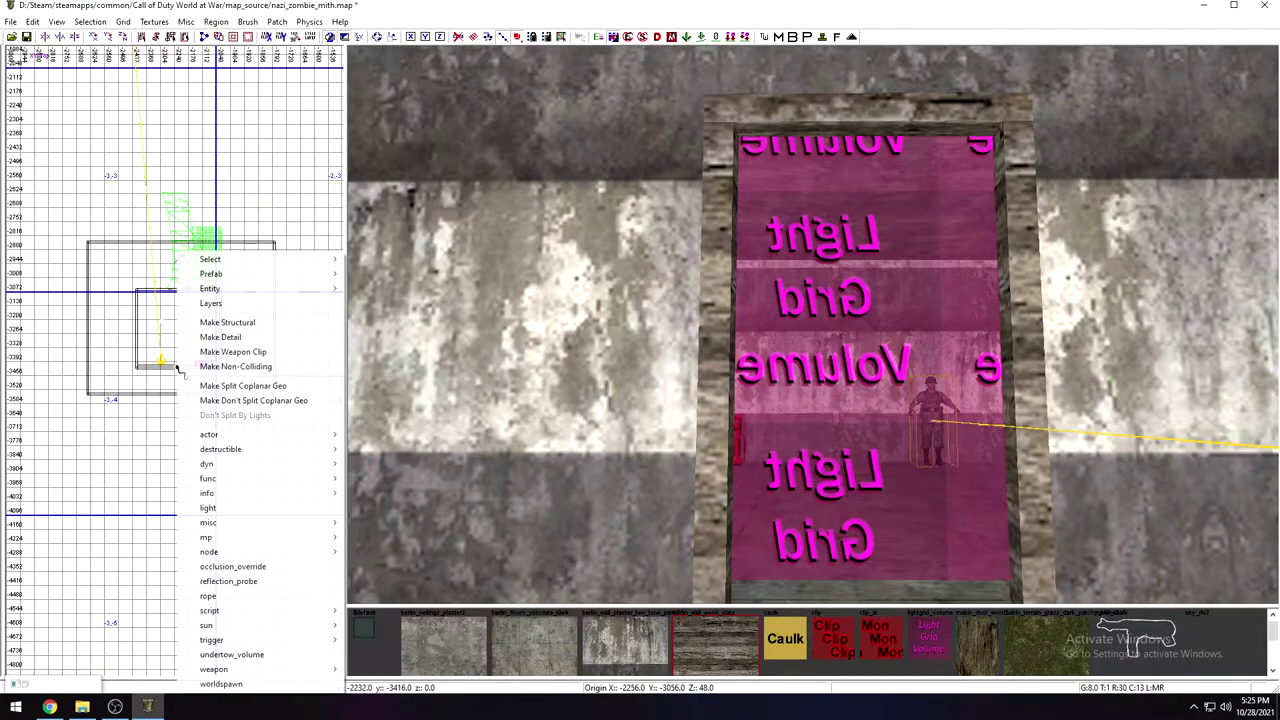
mouse_move(301, 609)
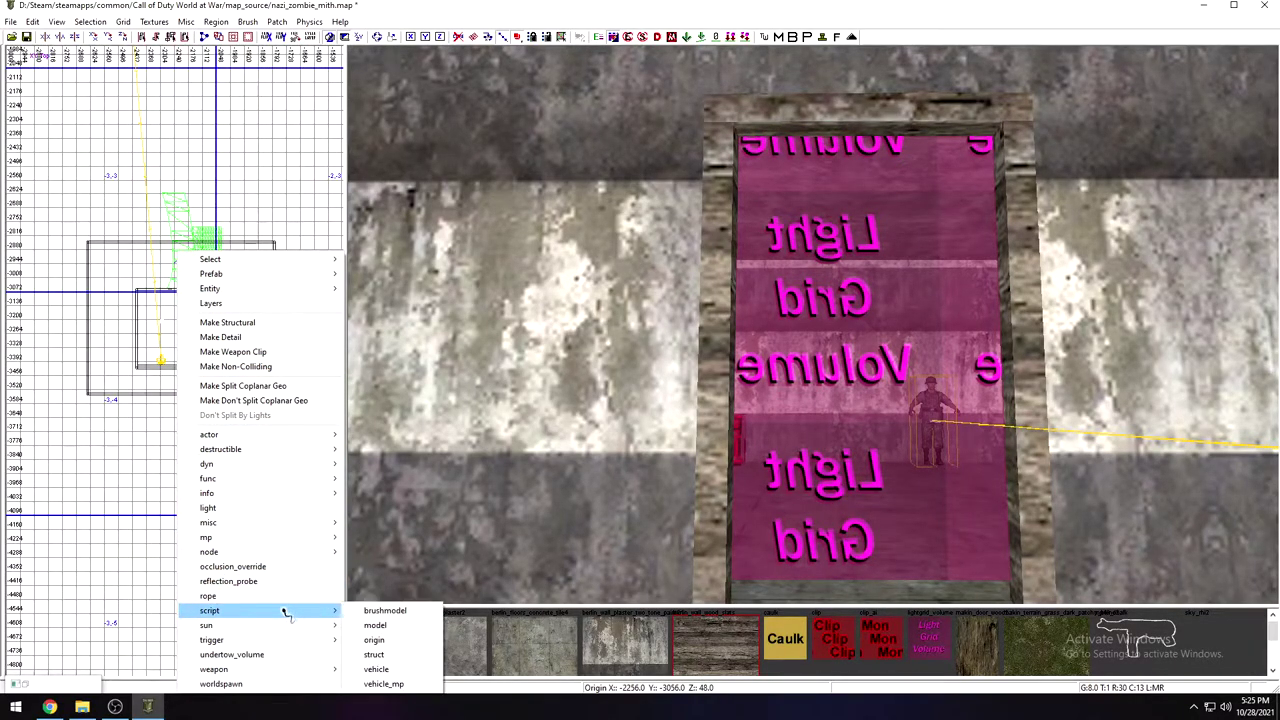
left_click(395, 612)
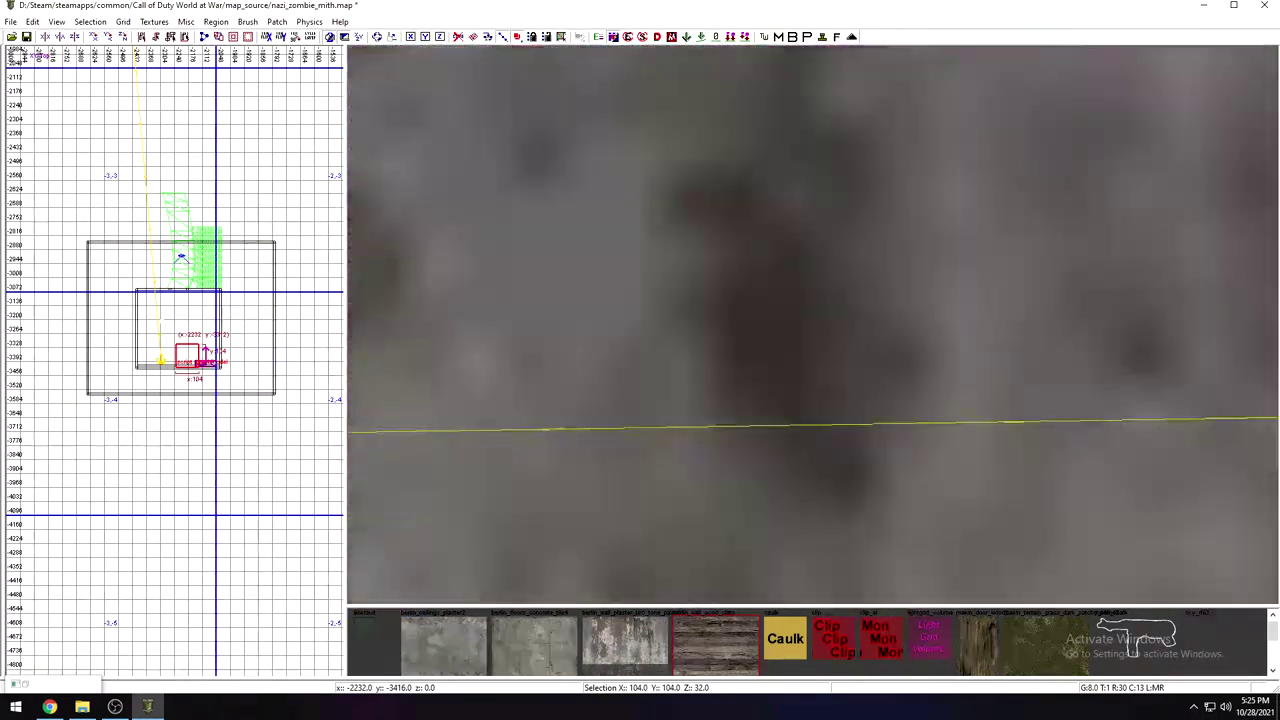
right_click_drag(765, 488, 765, 488)
left_click_drag(577, 519, 785, 519)
right_click_drag(785, 519, 785, 519)
right_click_drag(604, 516, 604, 516)
mouse_move(604, 516)
left_mouse_down()
mouse_move(534, 514)
mouse_move(556, 520)
left_mouse_up()
right_click_drag(554, 517, 554, 517)
left_click_drag(441, 533, 485, 543)
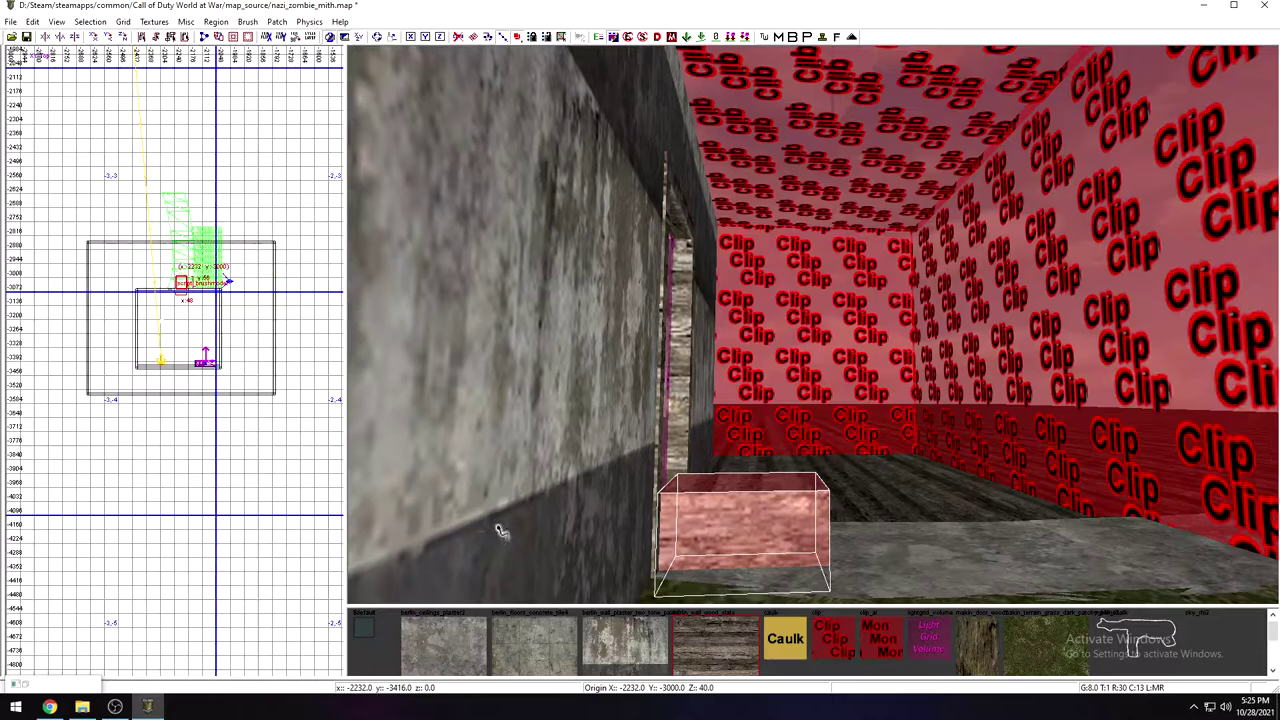
Step: Set the script brushmodel into the door frame and stretch it to fill the opening, 72 units wide
left_click_drag(886, 529, 869, 530)
right_click_drag(869, 530, 869, 530)
left_click_drag(800, 550, 801, 543)
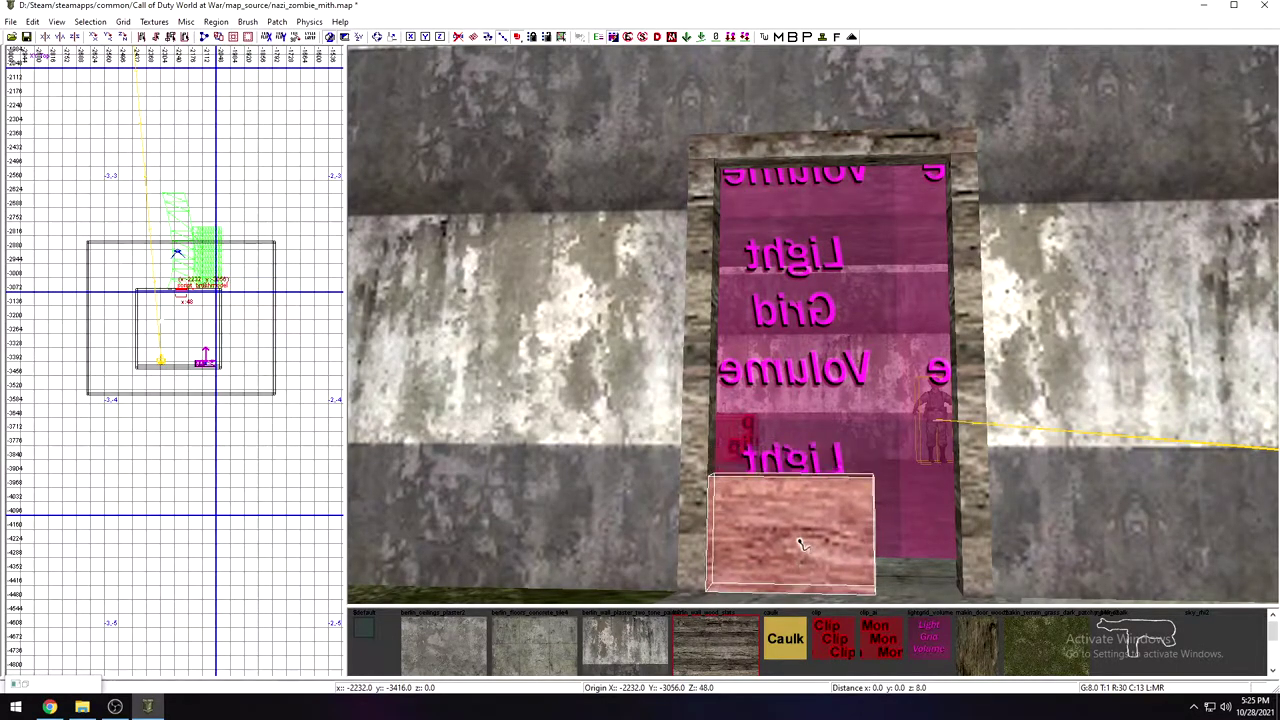
left_click_drag(915, 550, 936, 551)
left_click_drag(908, 452, 902, 360)
right_click_drag(729, 392, 729, 392)
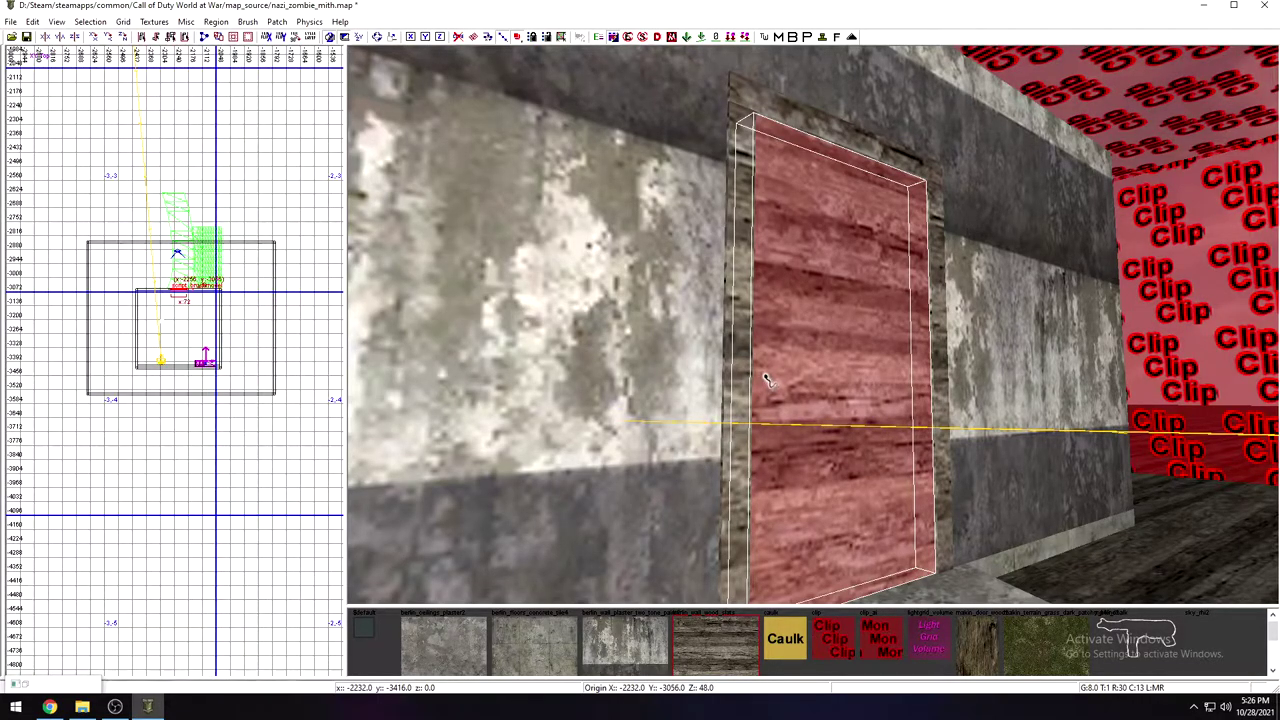
Step: Examine the fit of the script brushmodel door in its frame from outside and inside the room
mouse_move(812, 268)
right_mouse_down()
mouse_move(812, 280)
mouse_move(790, 230)
mouse_move(815, 285)
mouse_move(812, 240)
mouse_move(812, 290)
mouse_move(812, 264)
right_mouse_up()
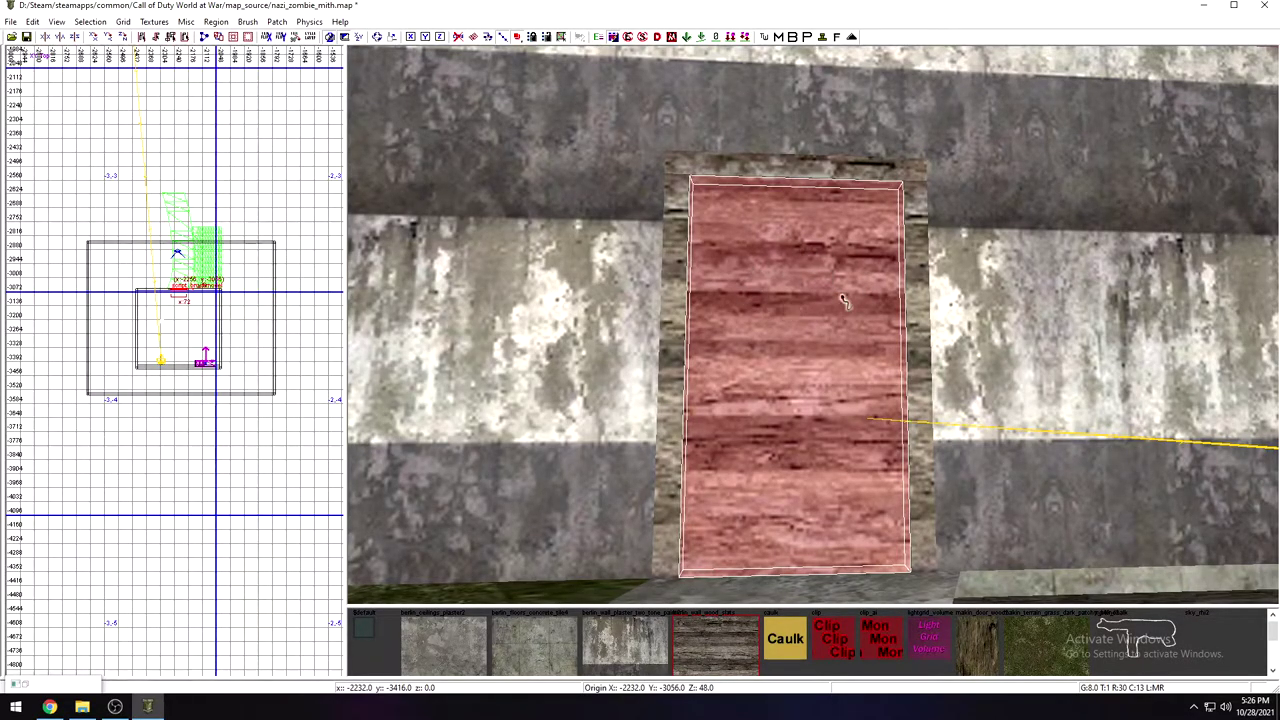
mouse_move(833, 318)
right_mouse_down()
mouse_move(833, 300)
mouse_move(810, 320)
mouse_move(822, 350)
right_mouse_up()
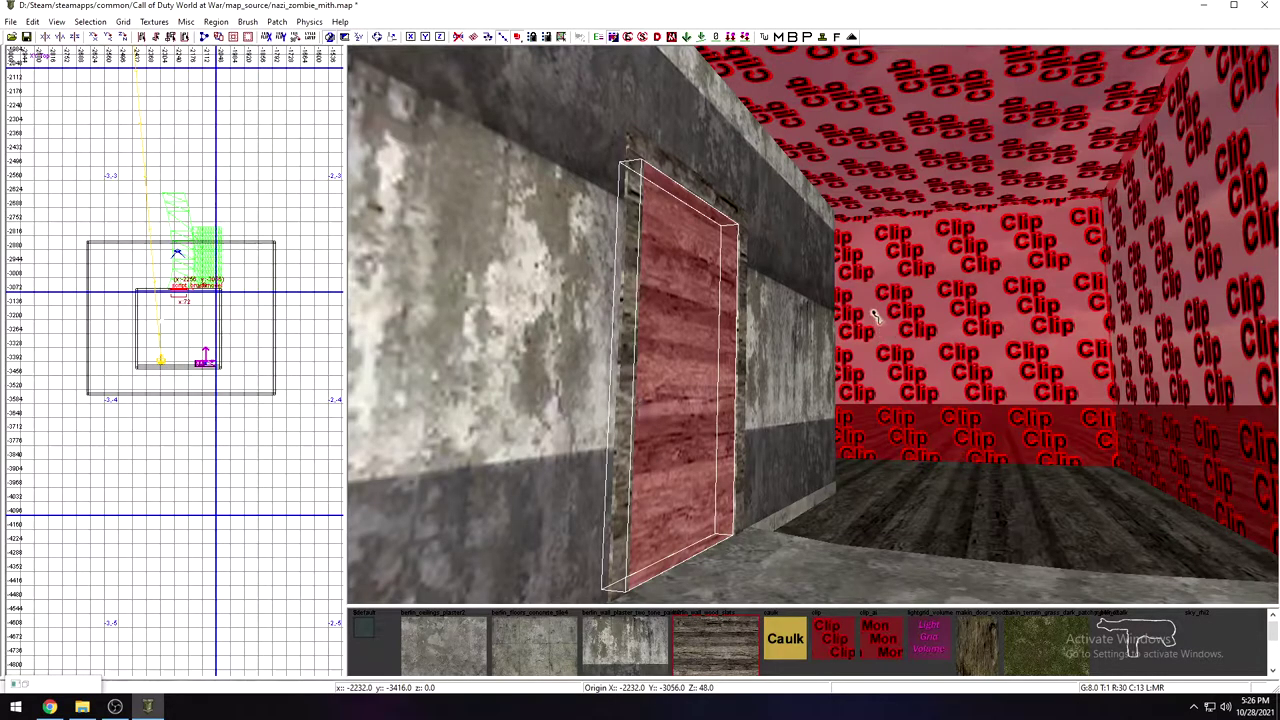
mouse_move(699, 351)
right_mouse_down()
mouse_move(660, 230)
mouse_move(685, 345)
mouse_move(702, 363)
right_mouse_up()
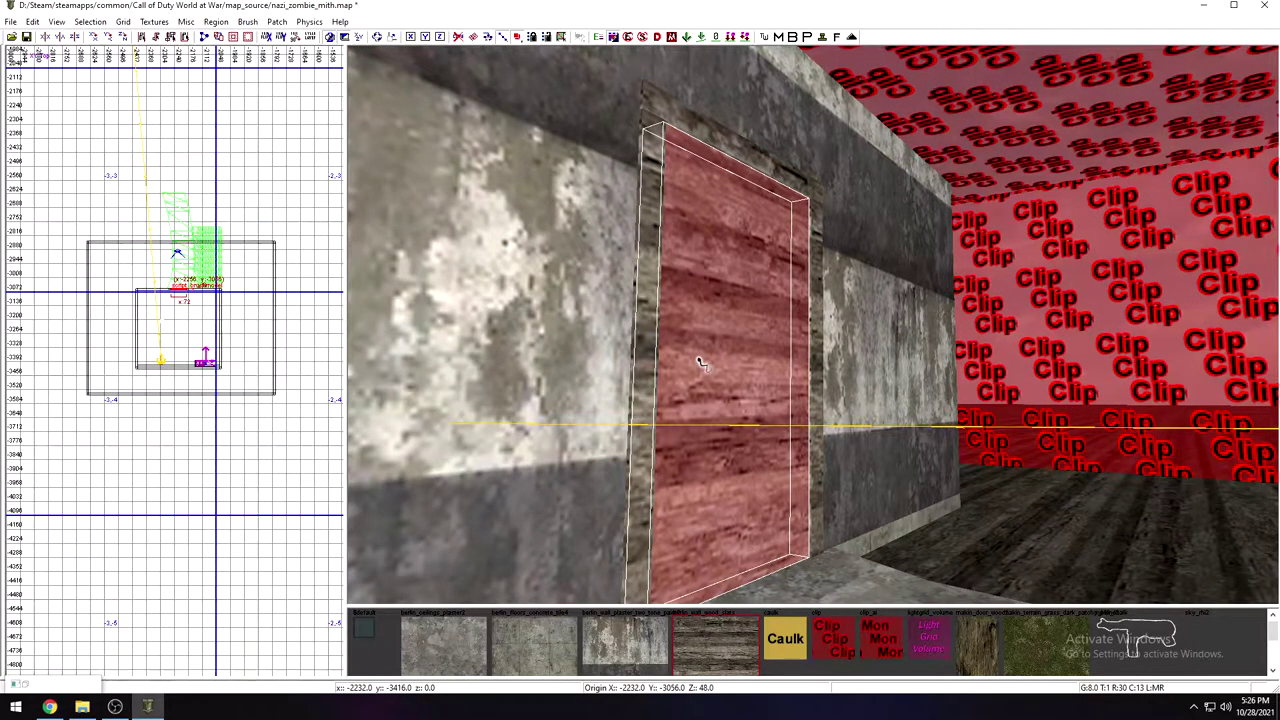
mouse_move(702, 363)
right_mouse_down()
mouse_move(694, 374)
mouse_move(705, 315)
mouse_move(708, 365)
mouse_move(692, 318)
mouse_move(684, 362)
mouse_move(668, 358)
mouse_move(698, 325)
mouse_move(705, 362)
mouse_move(718, 335)
mouse_move(700, 364)
mouse_move(696, 328)
mouse_move(740, 378)
right_mouse_up()
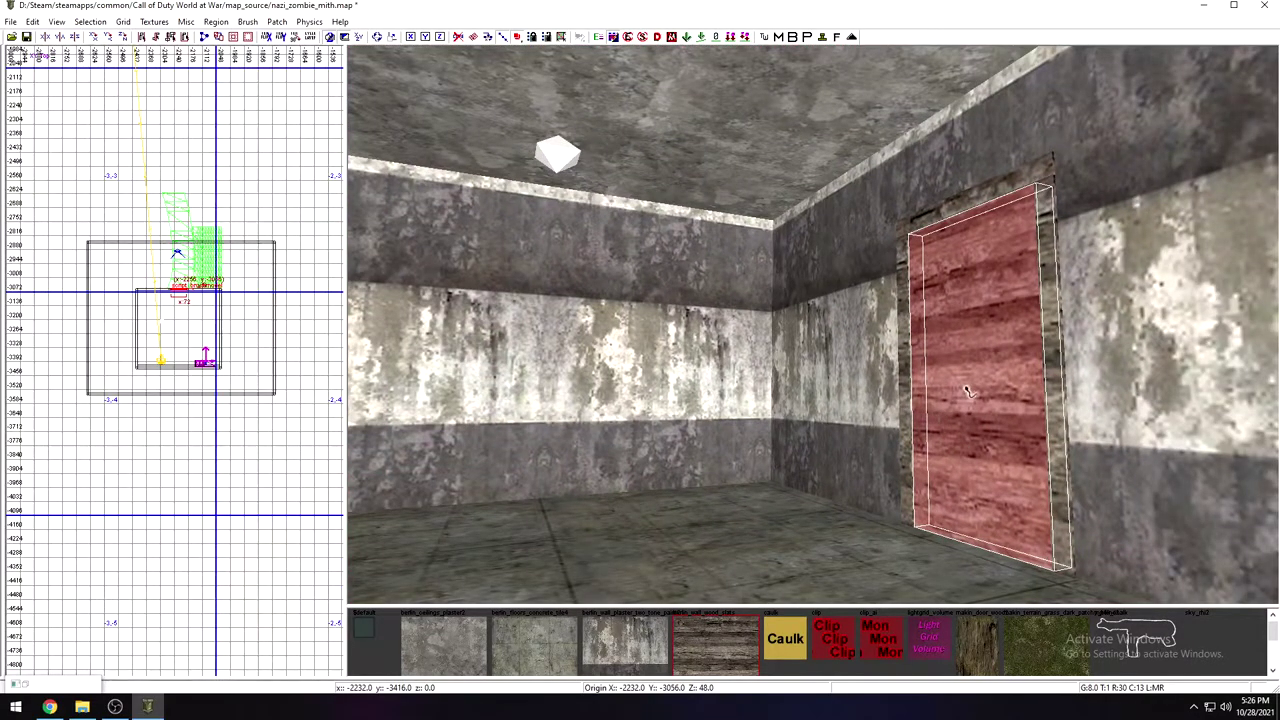
mouse_move(973, 395)
right_mouse_down()
mouse_move(985, 362)
mouse_move(975, 395)
right_mouse_up()
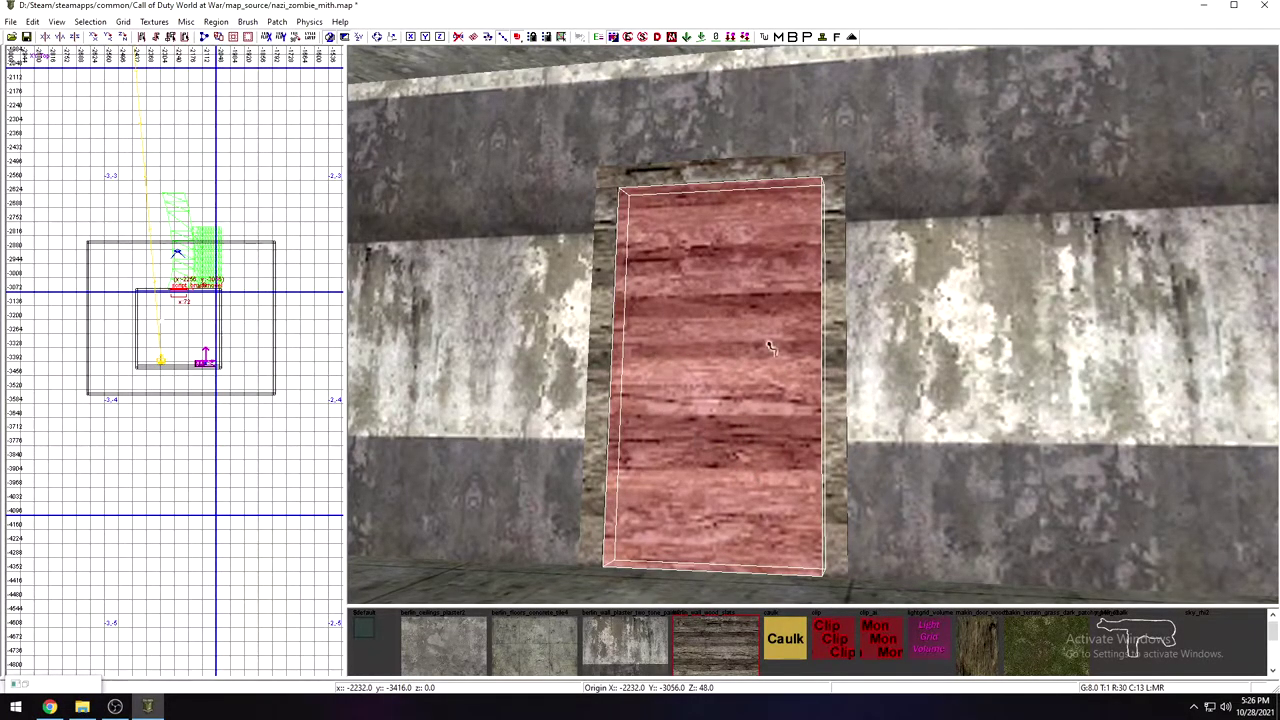
right_click_drag(718, 420, 640, 405)
mouse_move(812, 325)
right_mouse_down()
mouse_move(790, 325)
mouse_move(812, 290)
mouse_move(840, 325)
mouse_move(812, 325)
right_mouse_up()
mouse_move(697, 391)
right_mouse_down()
mouse_move(730, 425)
mouse_move(697, 391)
right_mouse_up()
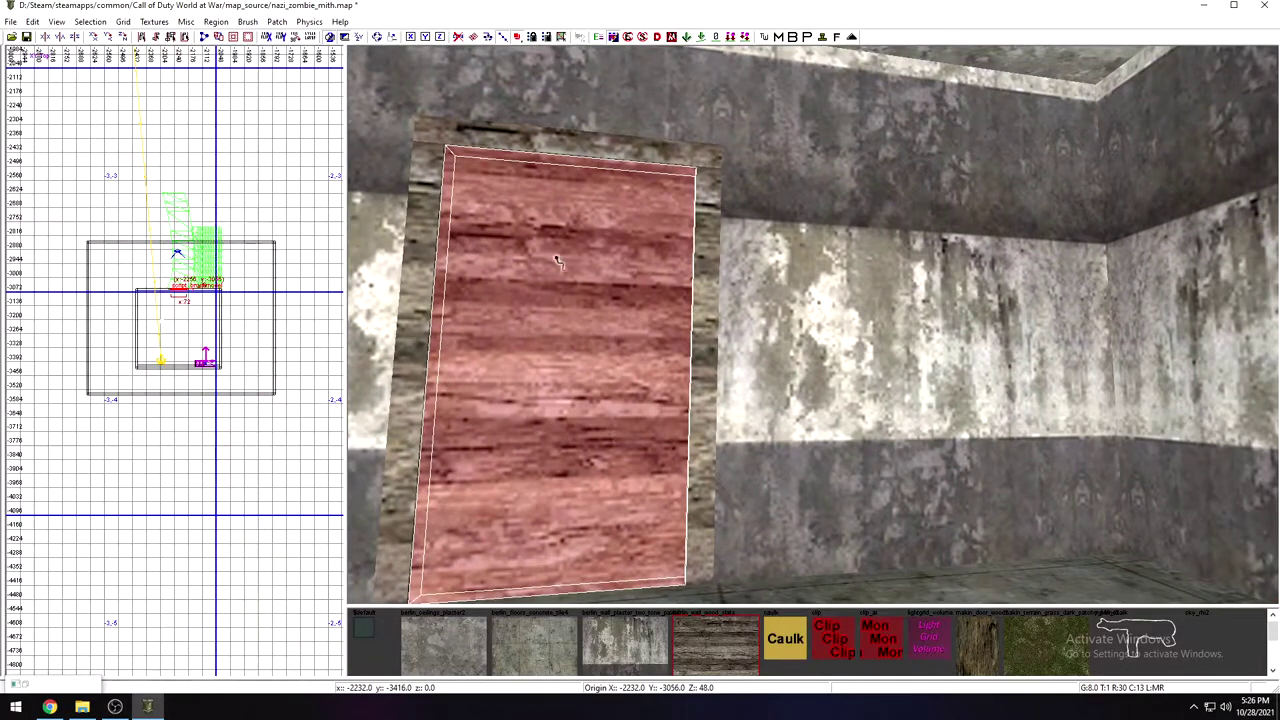
mouse_move(667, 443)
right_mouse_down()
mouse_move(790, 443)
mouse_move(730, 443)
right_mouse_up()
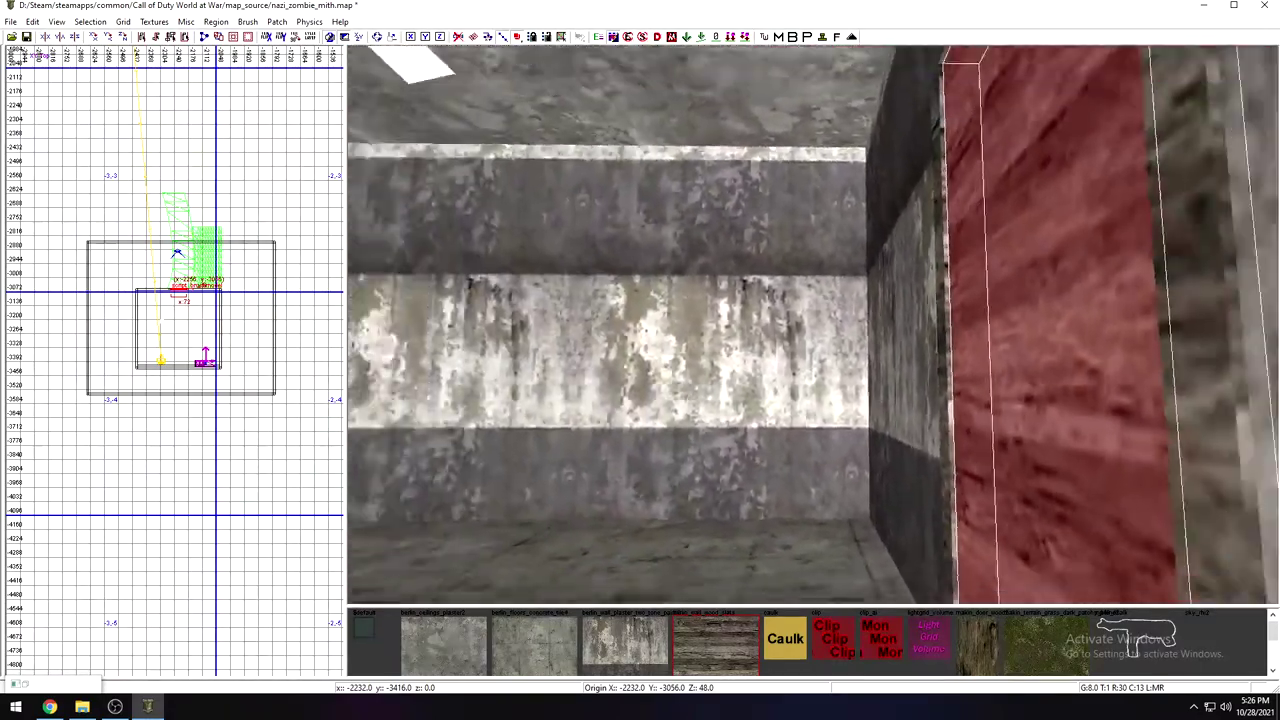
right_click(765, 470)
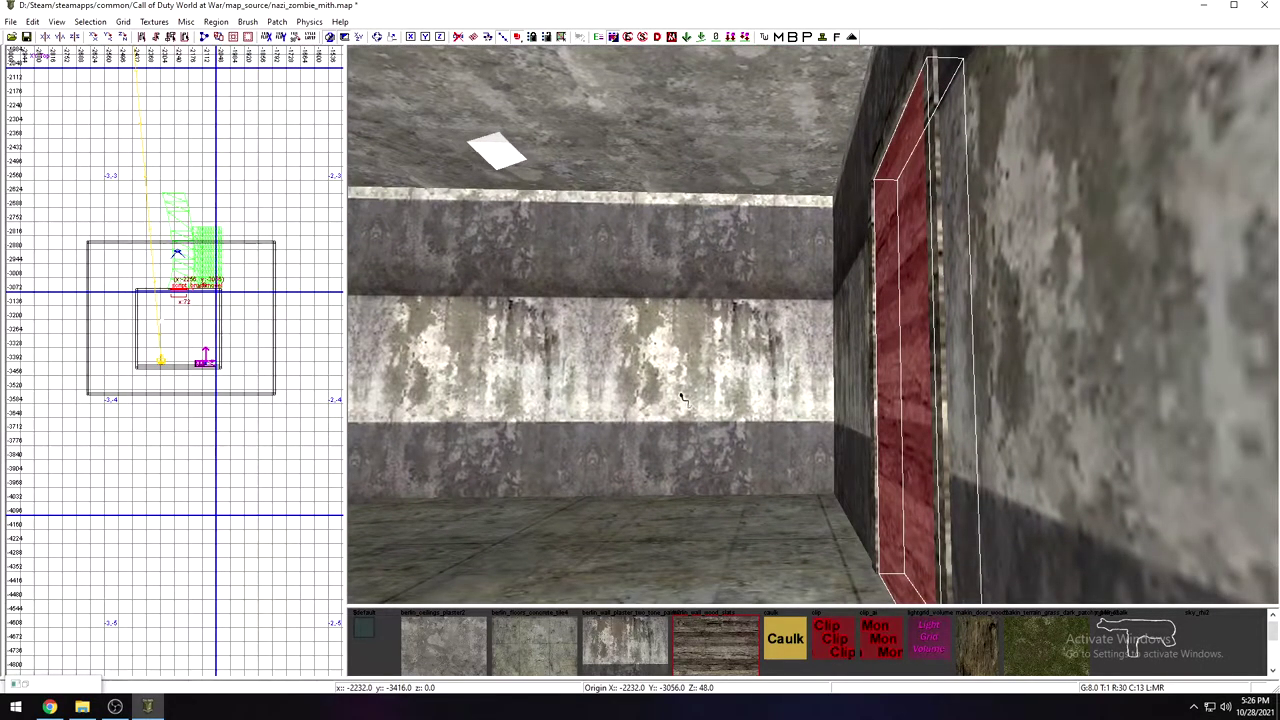
right_click_drag(862, 361, 958, 348)
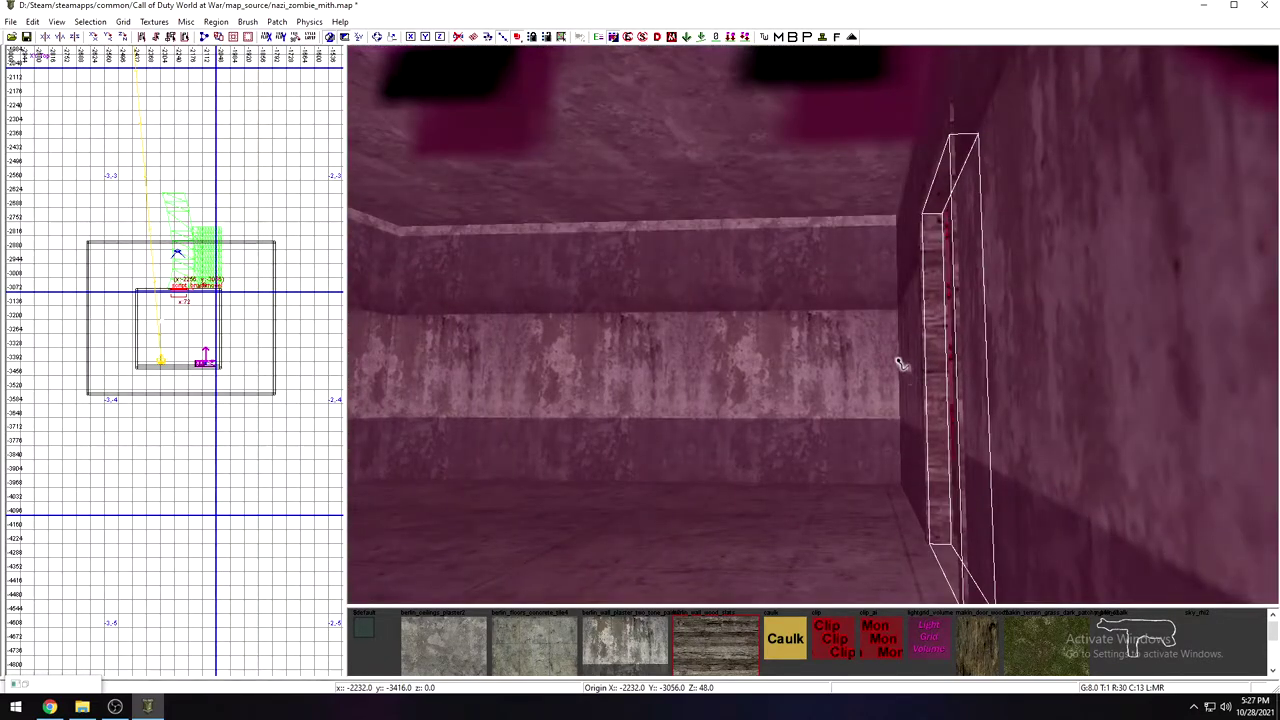
mouse_move(883, 406)
right_mouse_down()
mouse_move(925, 370)
mouse_move(905, 375)
mouse_move(945, 375)
right_mouse_up()
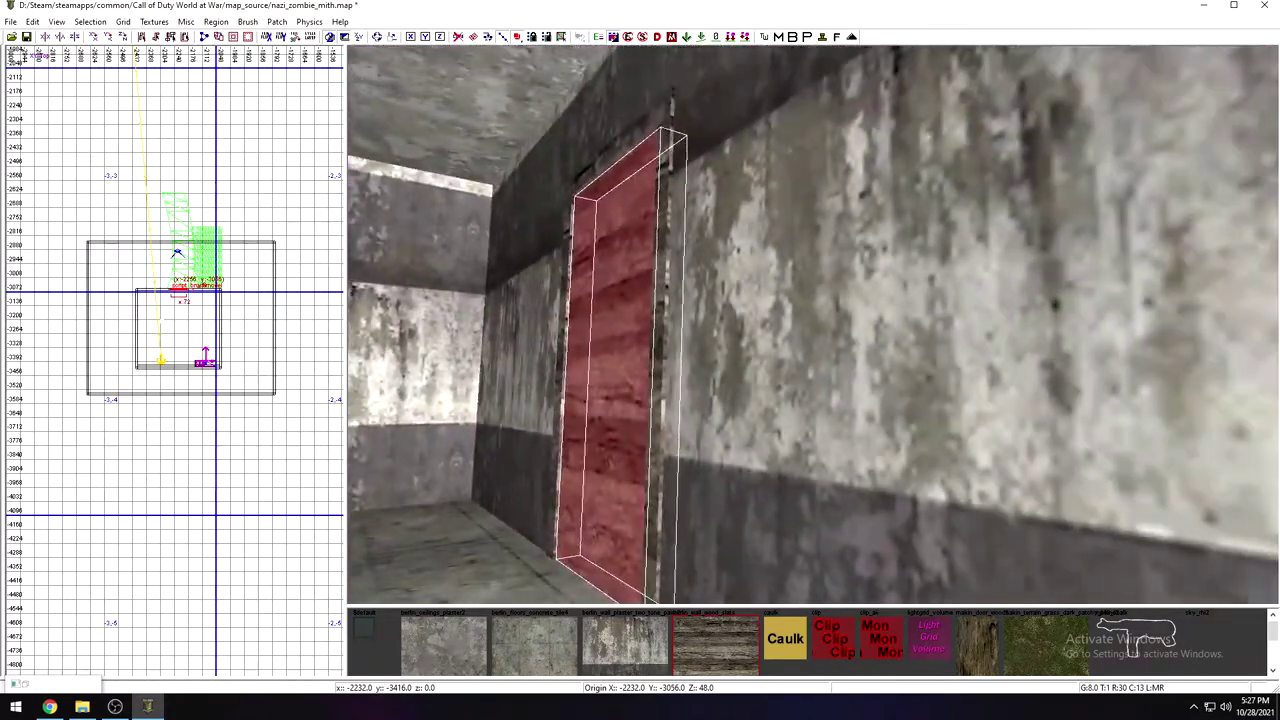
right_click_drag(847, 413, 850, 391)
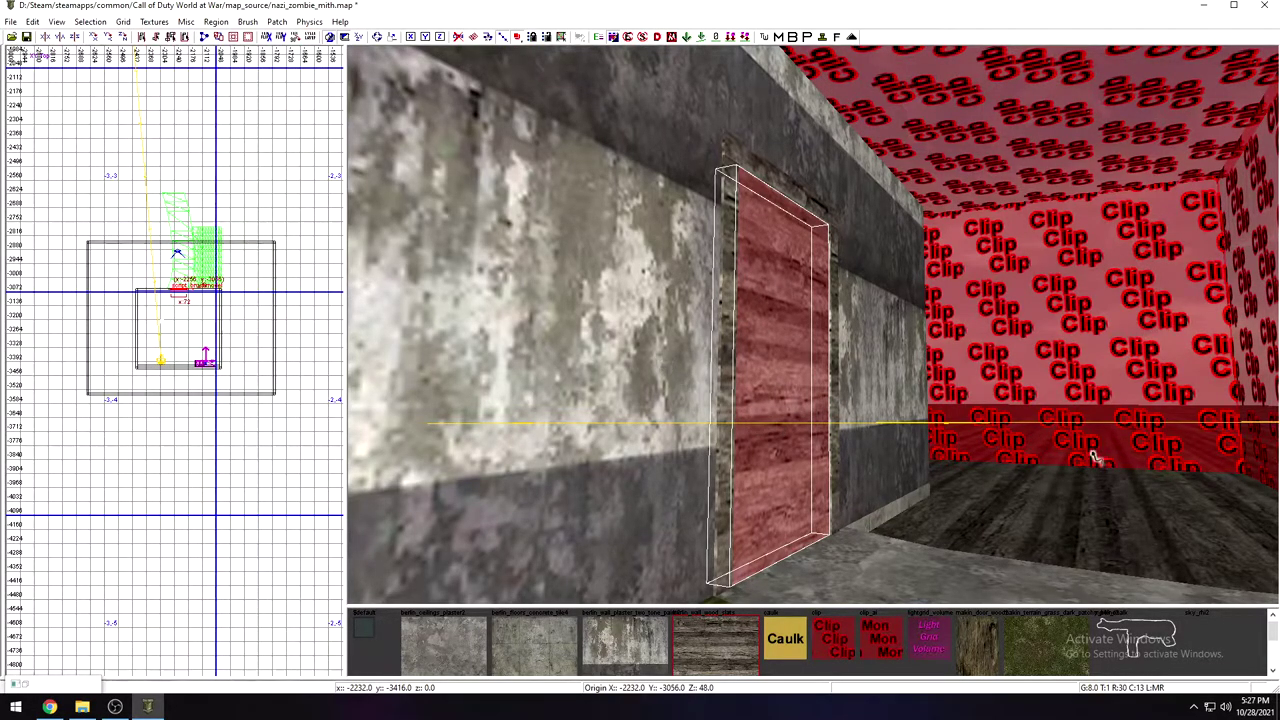
right_click_drag(920, 457, 830, 370)
right_click_drag(876, 419, 836, 435)
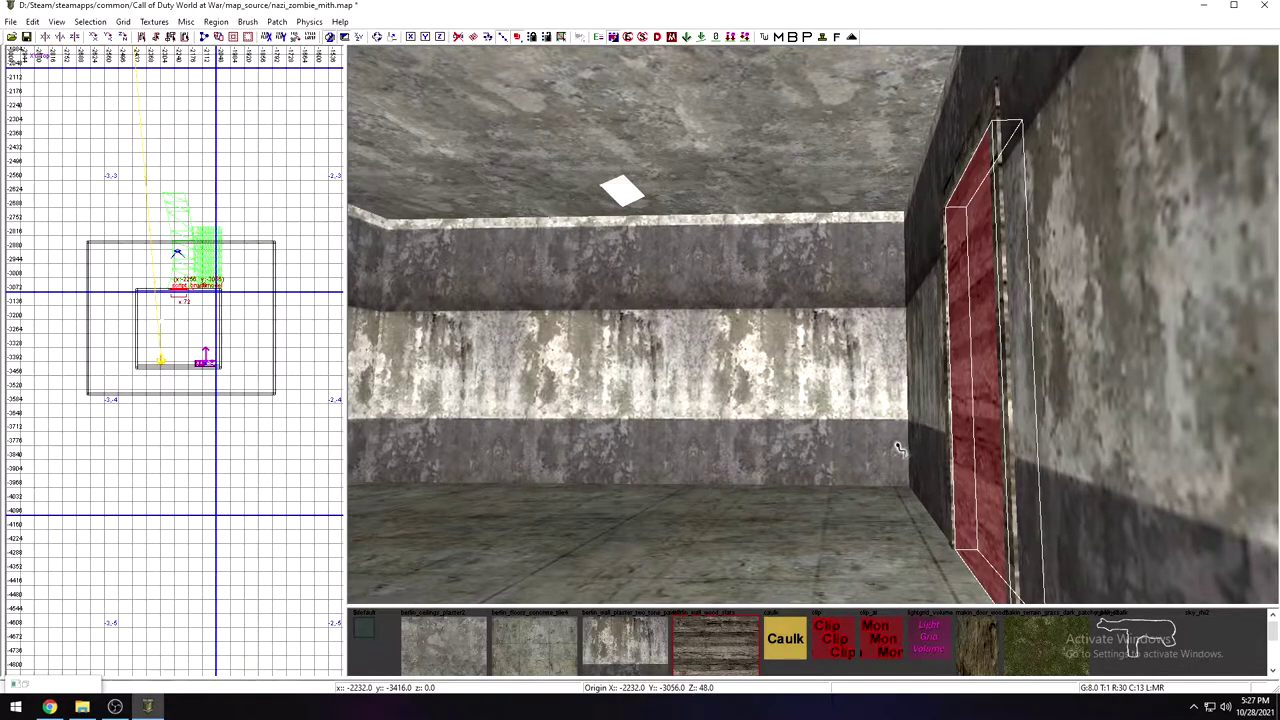
mouse_move(898, 449)
right_mouse_down()
mouse_move(975, 450)
mouse_move(904, 447)
right_mouse_up()
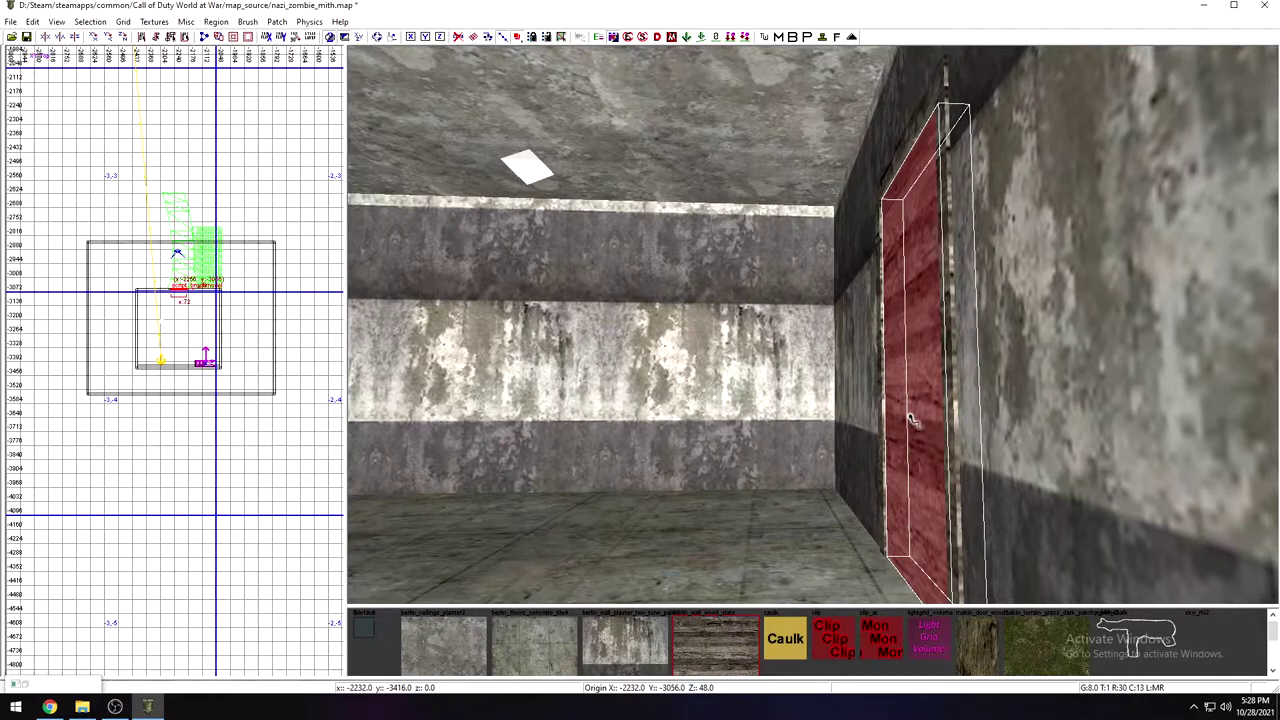
mouse_move(747, 366)
right_mouse_down()
mouse_move(950, 350)
mouse_move(1000, 360)
mouse_move(990, 390)
mouse_move(990, 330)
right_mouse_up()
scroll(634, 340, "down", 2)
mouse_move(634, 340)
right_mouse_down()
mouse_move(920, 335)
mouse_move(720, 340)
mouse_move(700, 300)
mouse_move(620, 290)
right_mouse_up()
right_click_drag(770, 340, 632, 342)
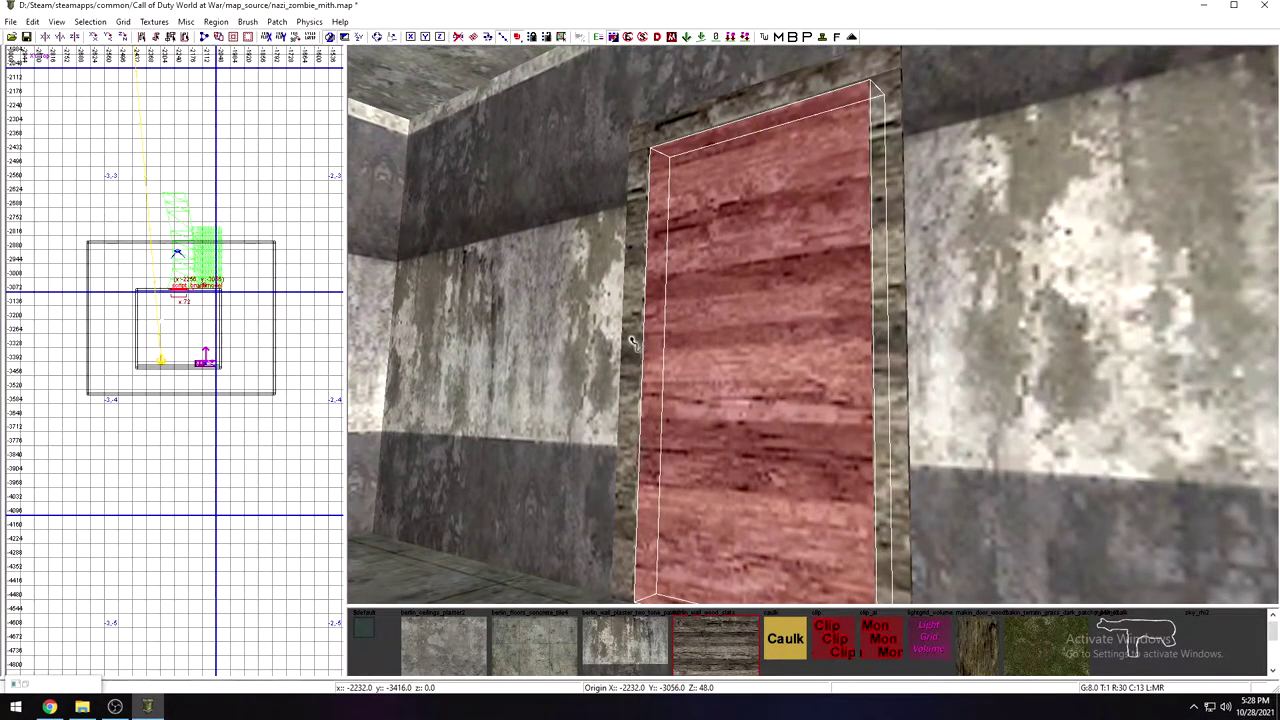
mouse_move(633, 342)
right_mouse_down()
mouse_move(650, 342)
mouse_move(639, 343)
right_mouse_up()
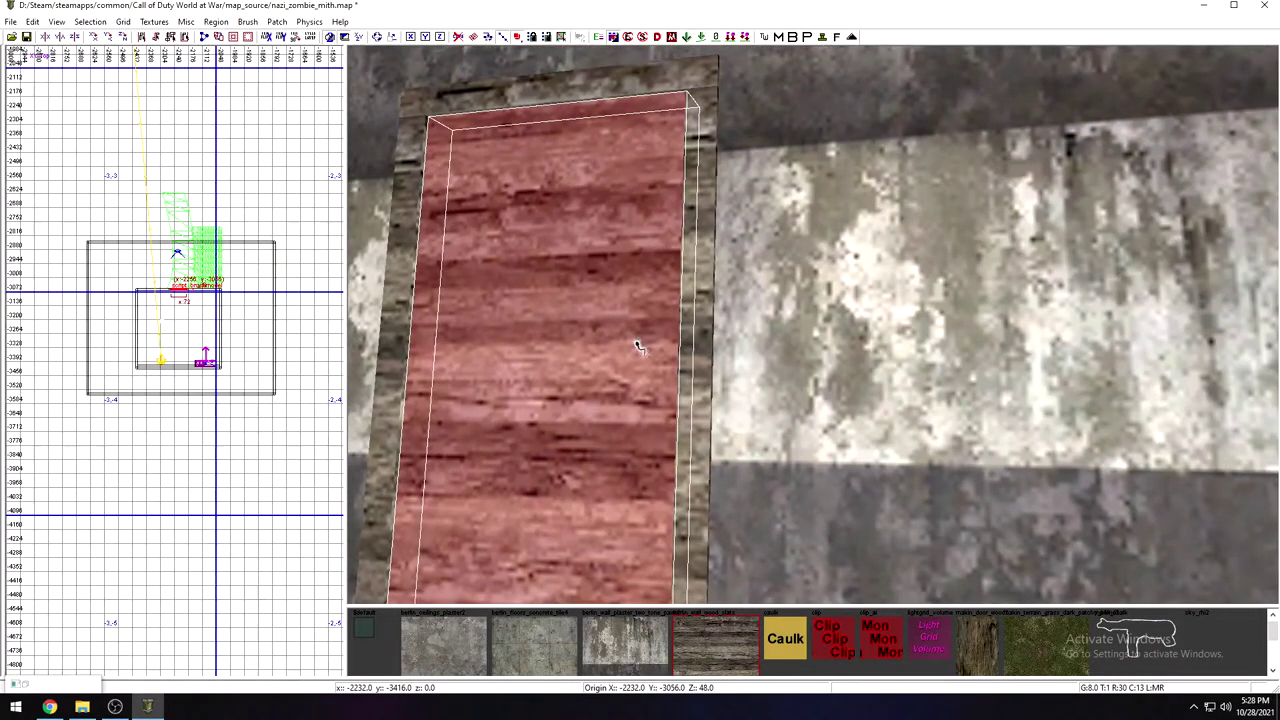
Step: Deselect and reselect the door brush, and look through the textures in use
key("Escape")
mouse_move(640, 347)
right_mouse_down()
mouse_move(640, 330)
mouse_move(640, 346)
mouse_move(694, 349)
right_mouse_up()
left_click(789, 340, "shift")
right_click_drag(789, 340, 785, 508)
scroll(656, 585, "down", 4)
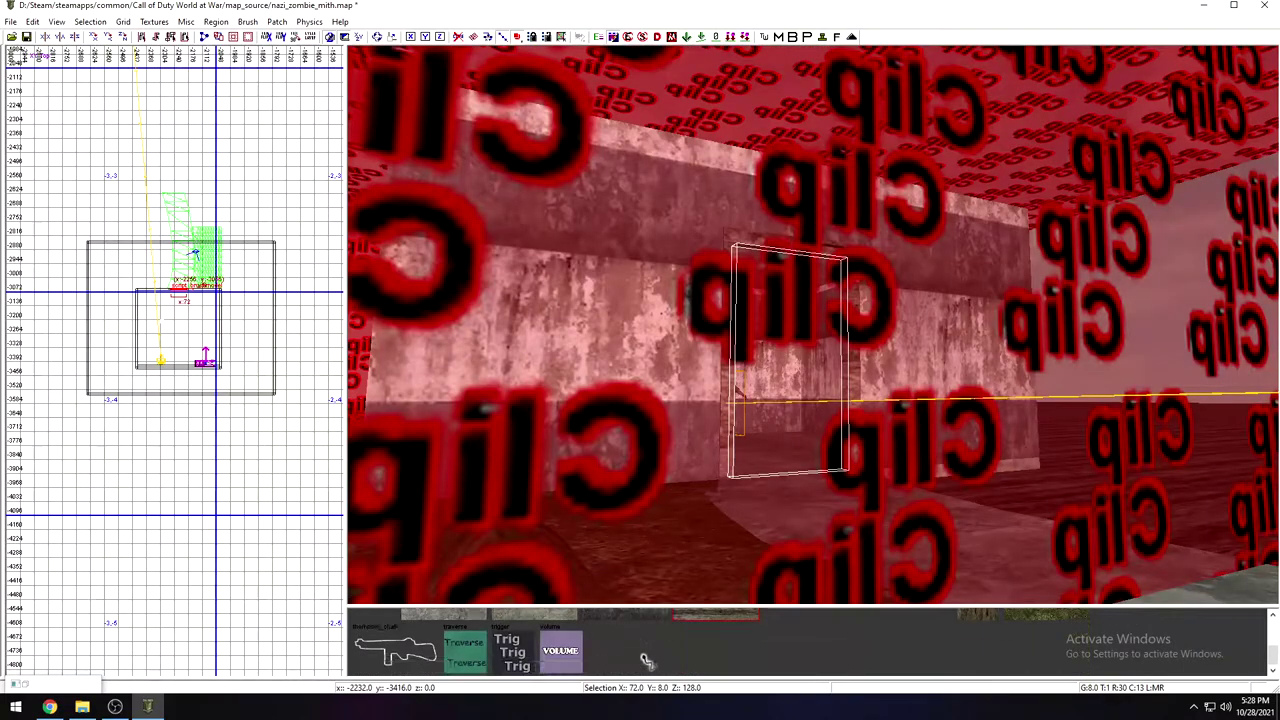
scroll(641, 656, "up", 3)
right_click_drag(722, 237, 728, 244)
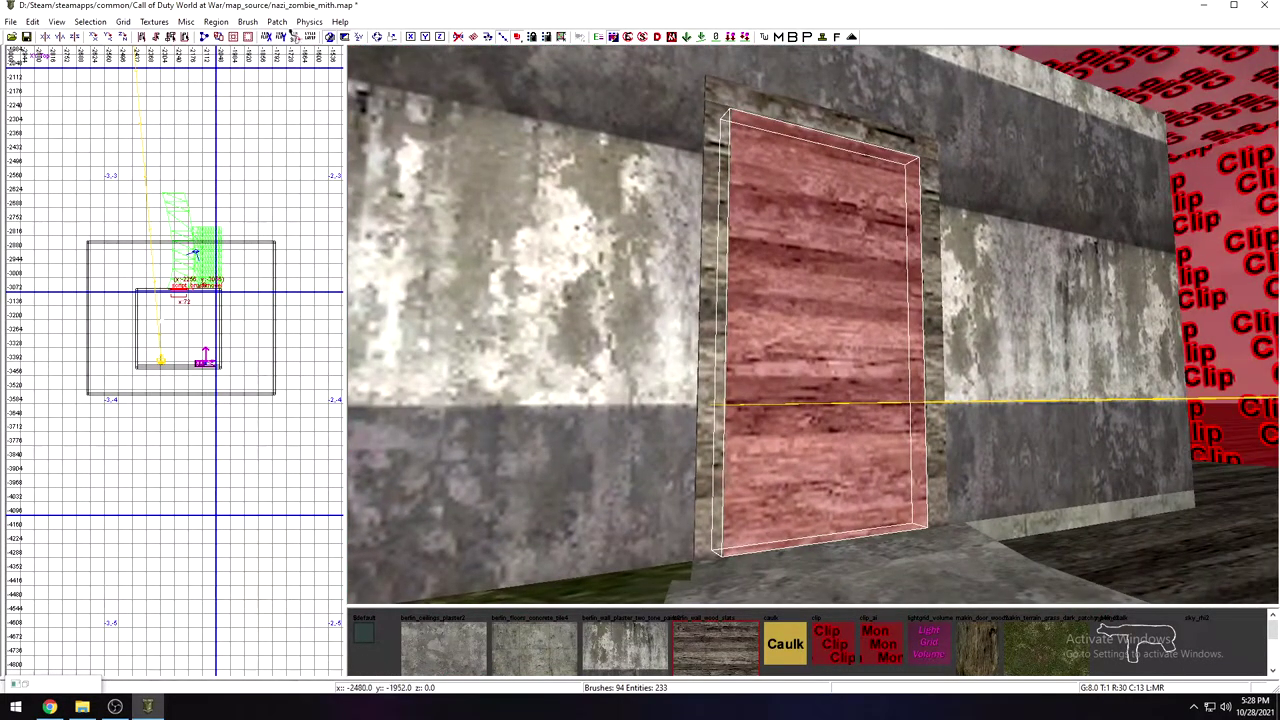
Step: Show all available textures and enlarge the texture browser
left_click(156, 22)
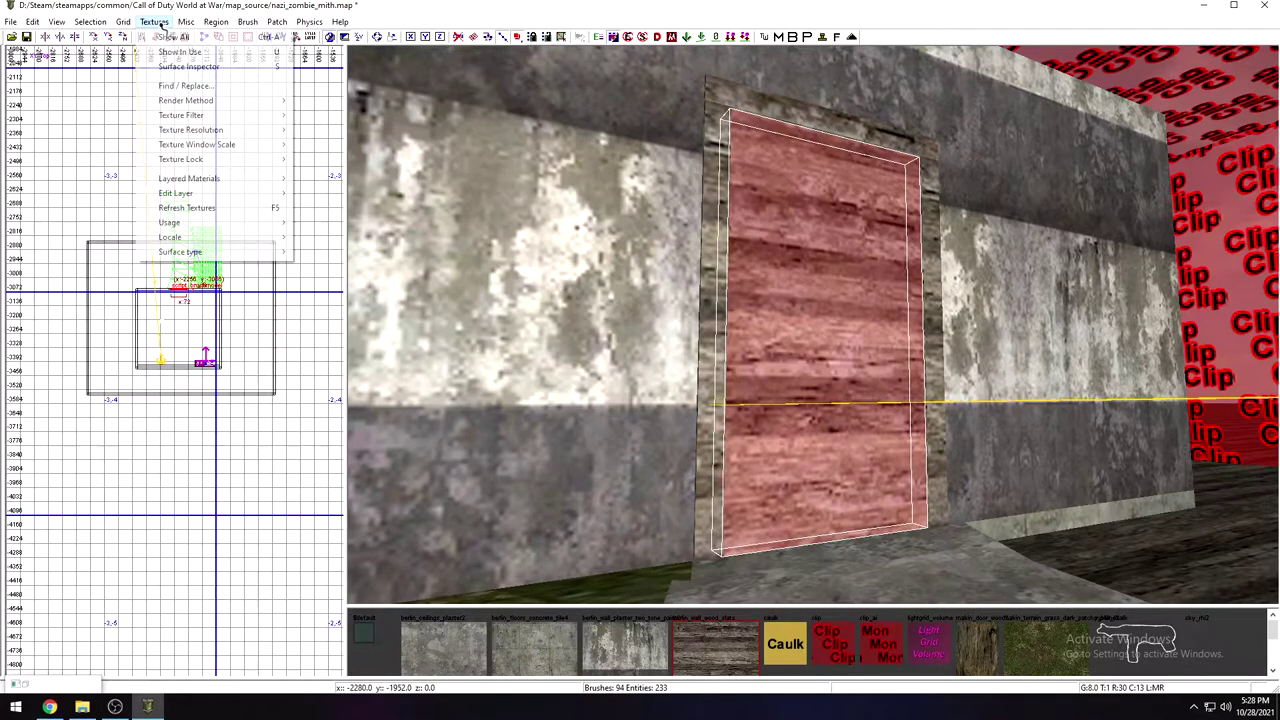
left_click(188, 42)
scroll(609, 631, "down", 5)
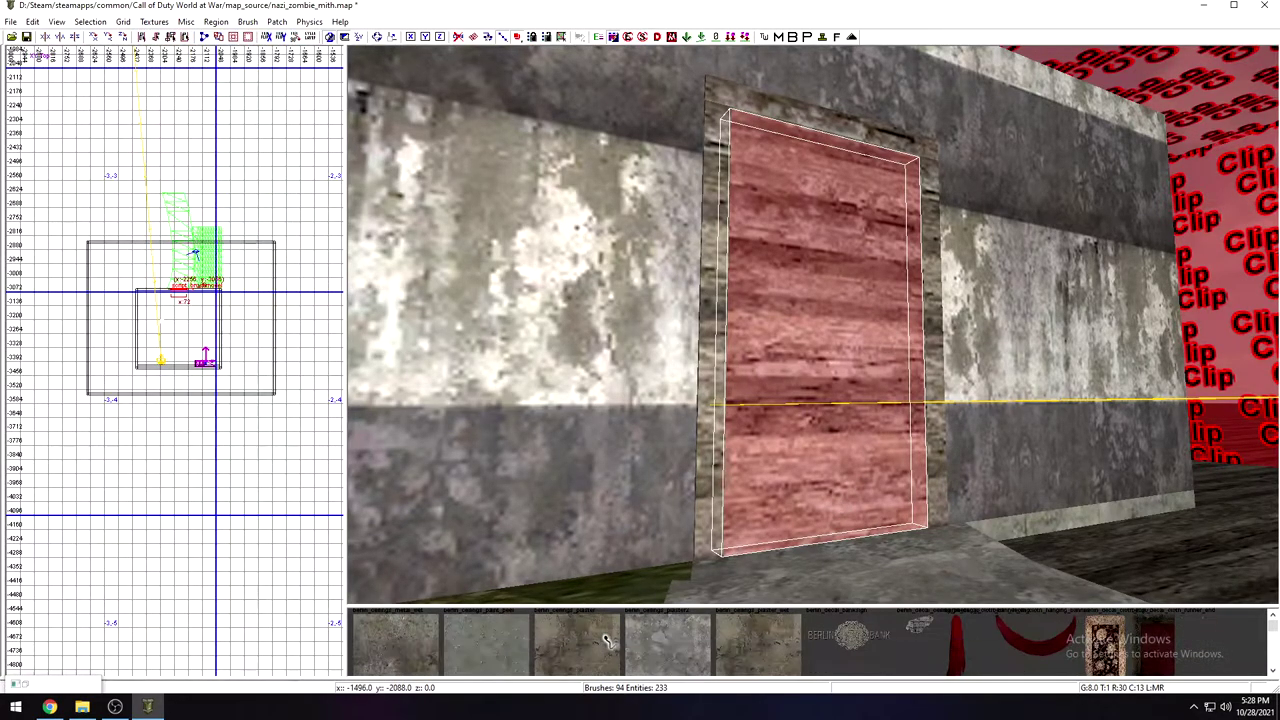
scroll(664, 640, "down", 3)
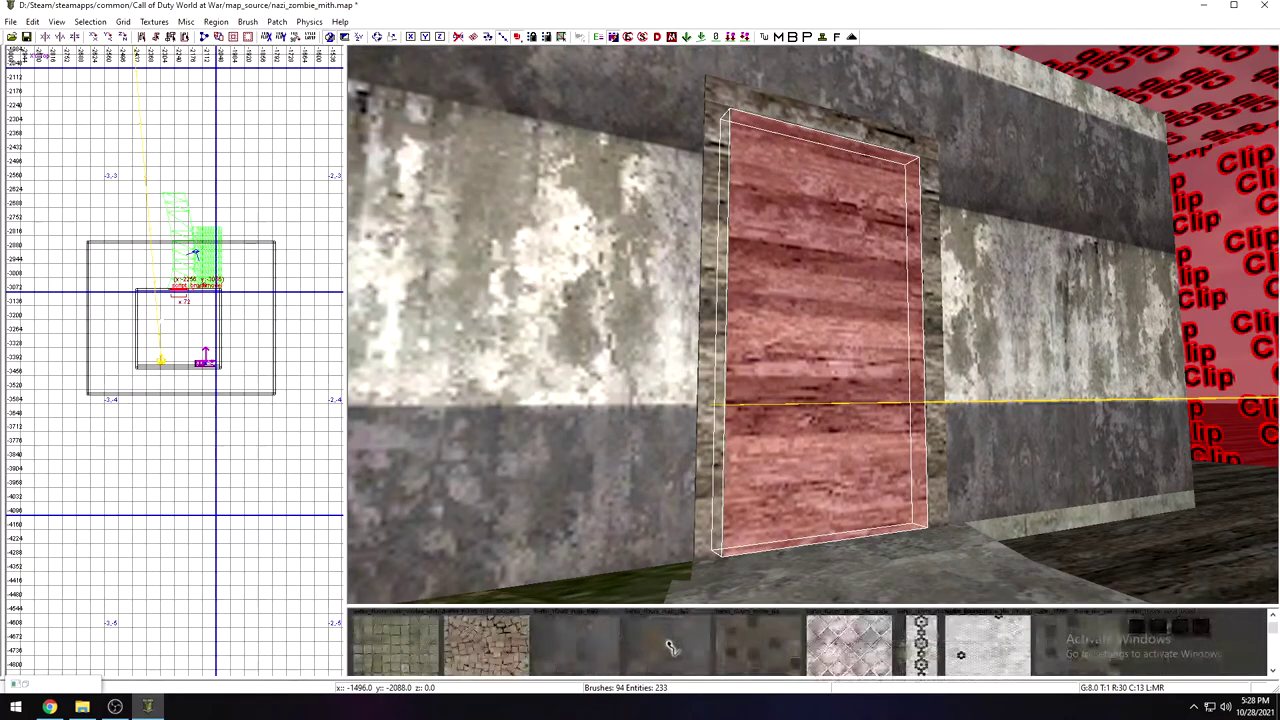
left_click_drag(707, 603, 737, 455)
Step: Browse the full texture collection, from the clip and tool textures to the floor, terrain and rubble ones
scroll(738, 565, "down", 5)
scroll(737, 570, "down", 8)
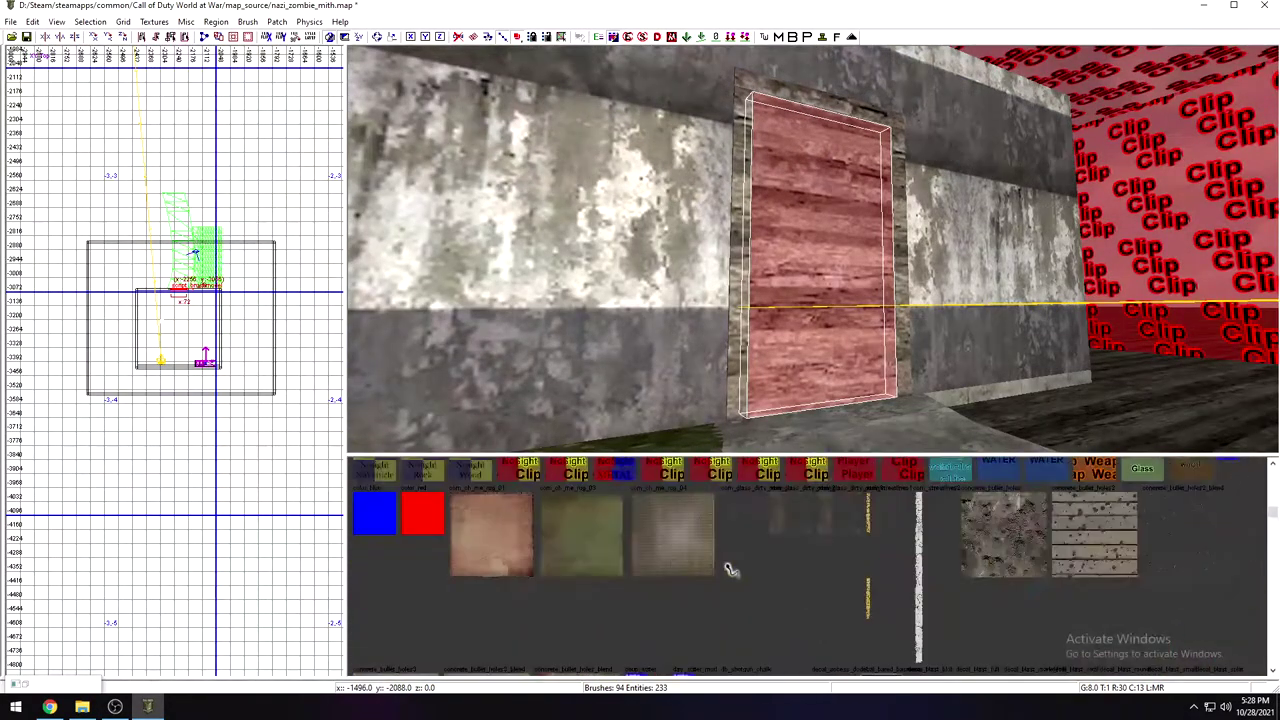
scroll(730, 572, "down", 12)
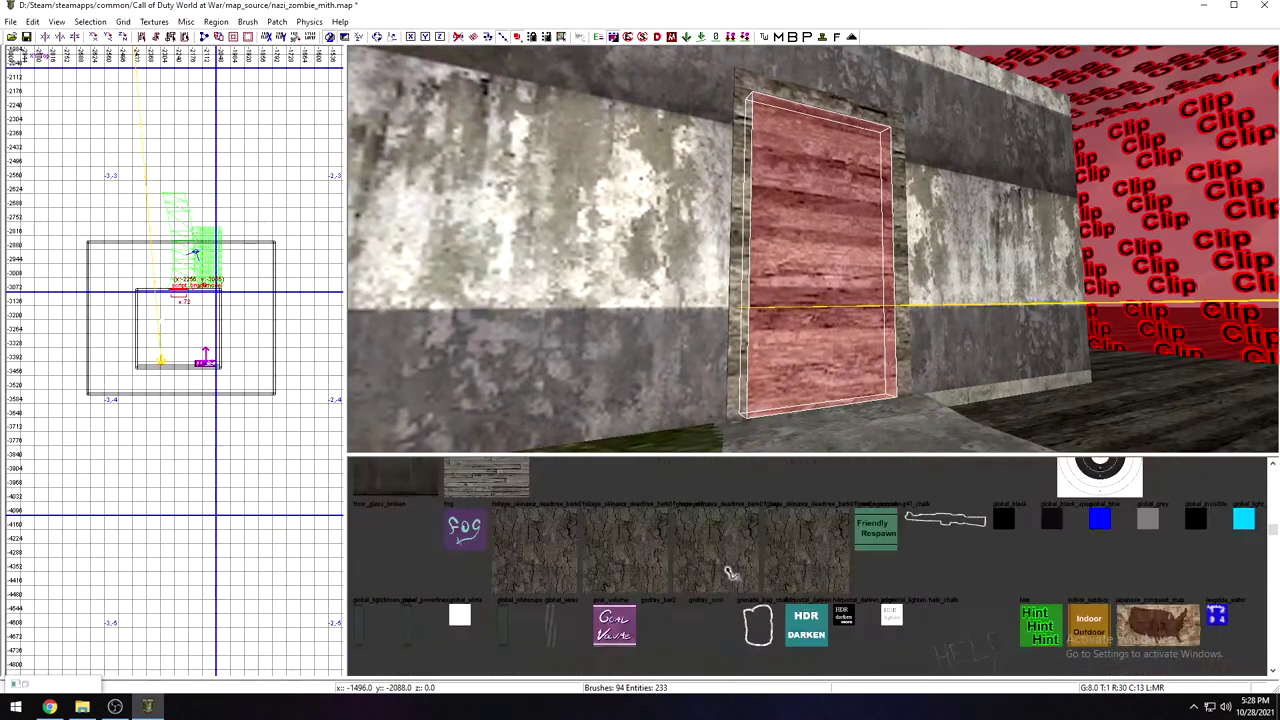
scroll(720, 592, "down", 10)
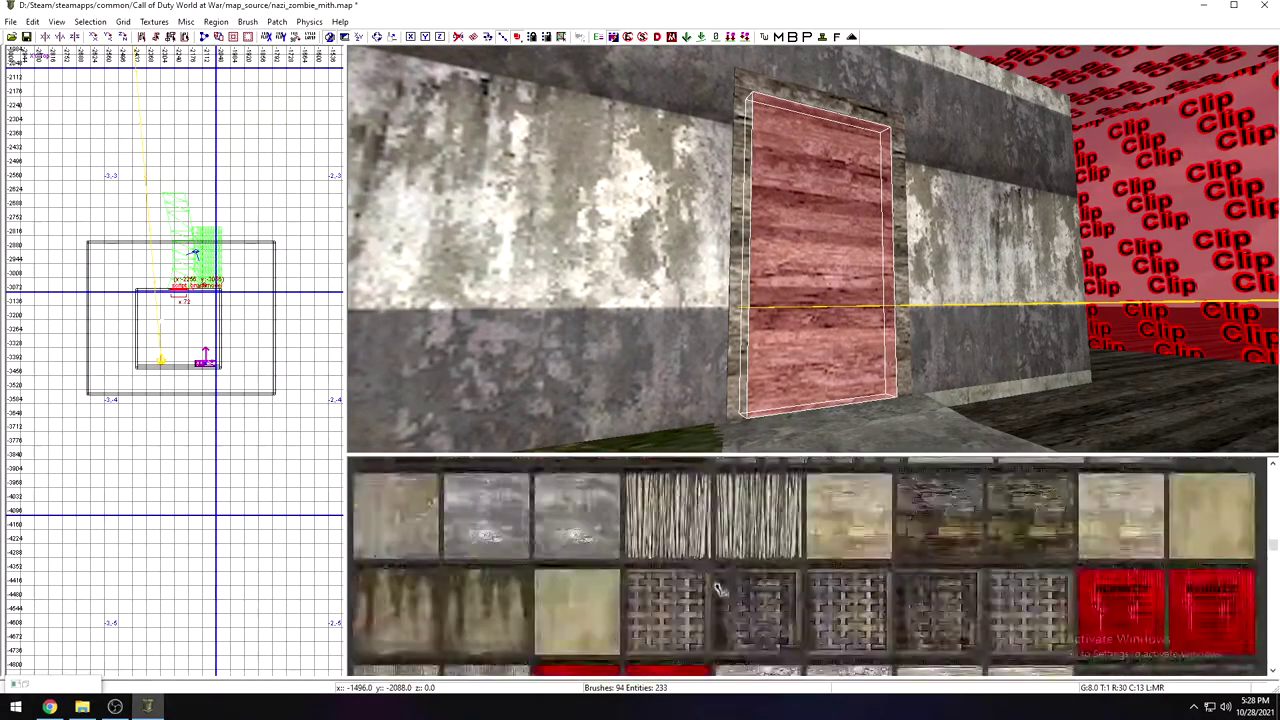
scroll(718, 592, "down", 8)
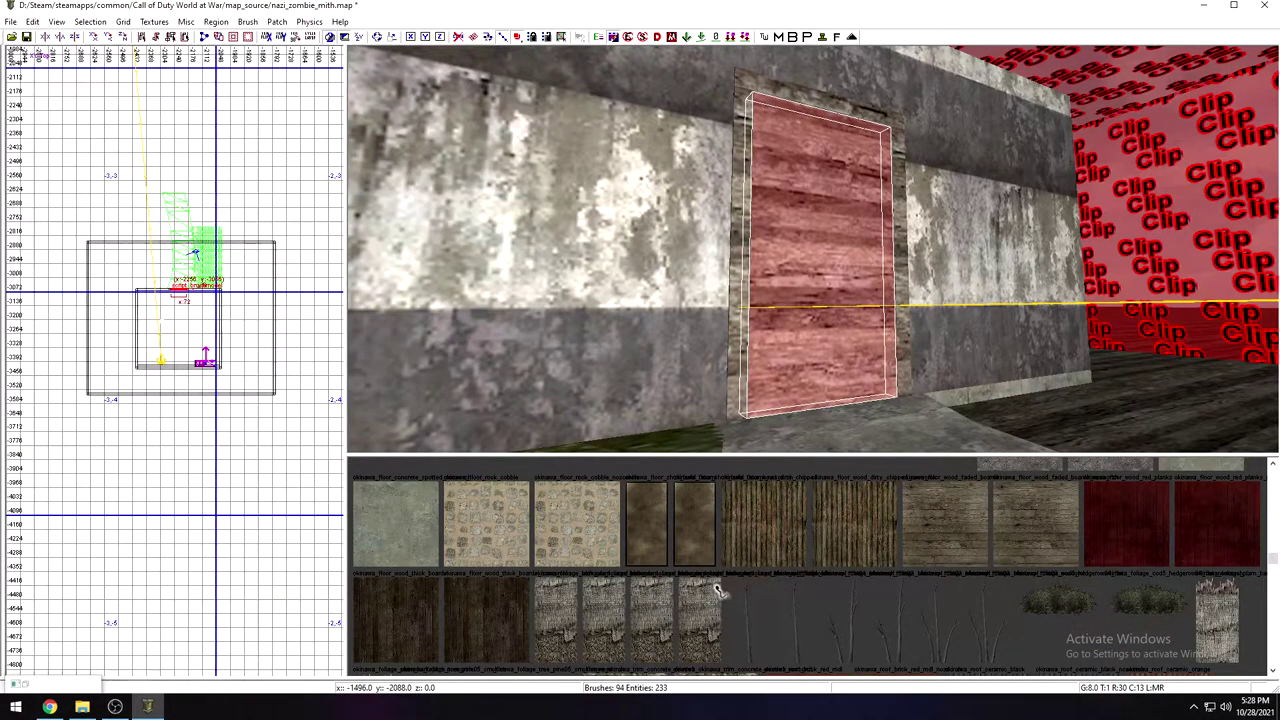
scroll(718, 592, "down", 8)
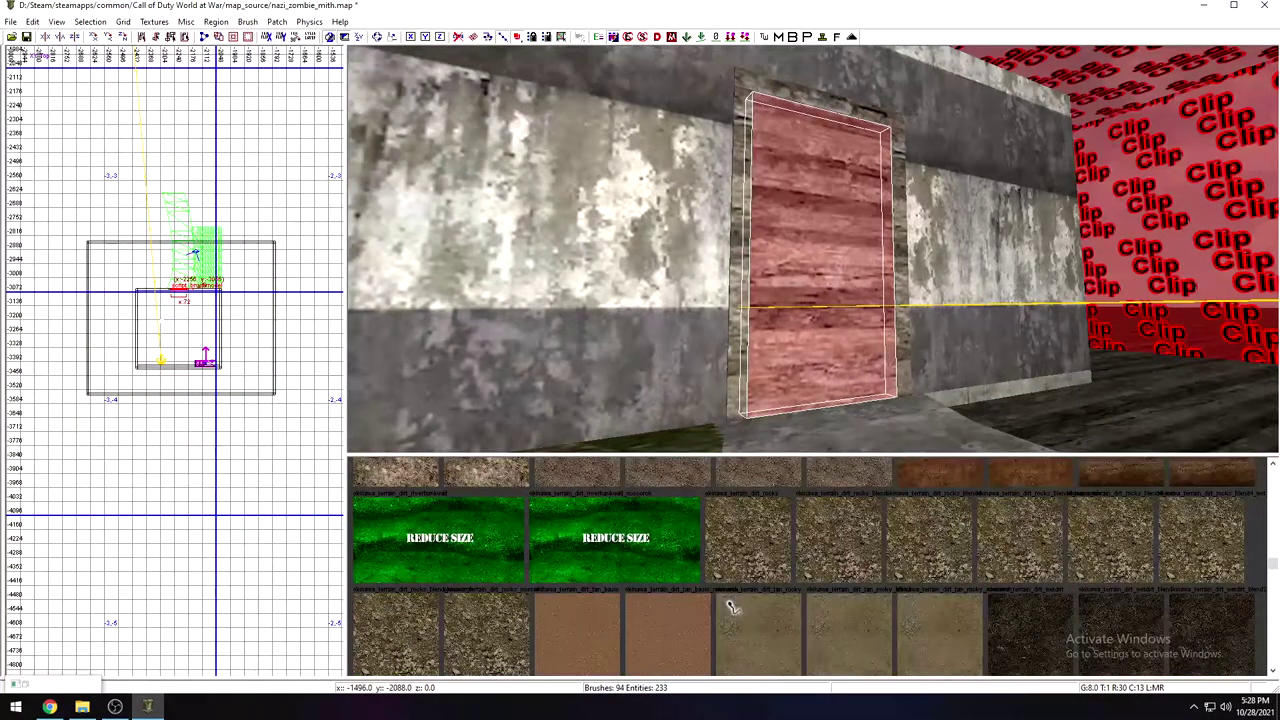
scroll(731, 606, "down", 5)
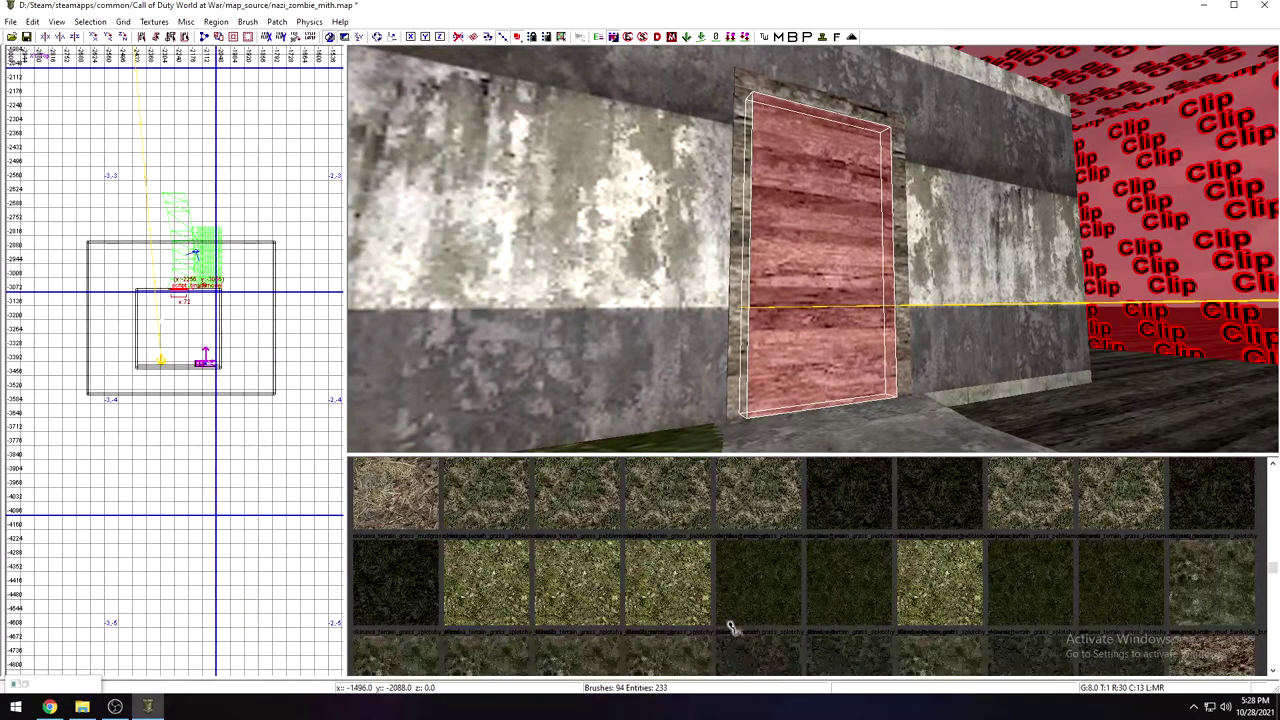
scroll(808, 562, "down", 6)
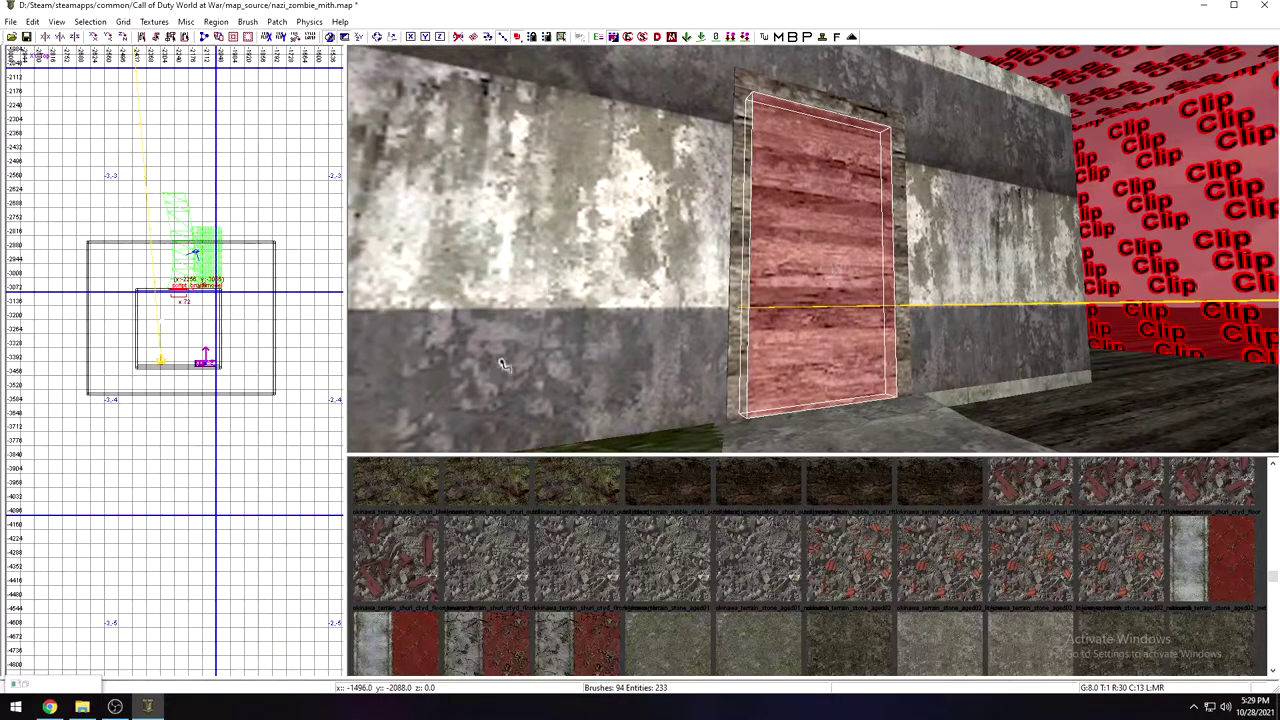
Step: Save the nazi_zombie_mith map
left_click(9, 21)
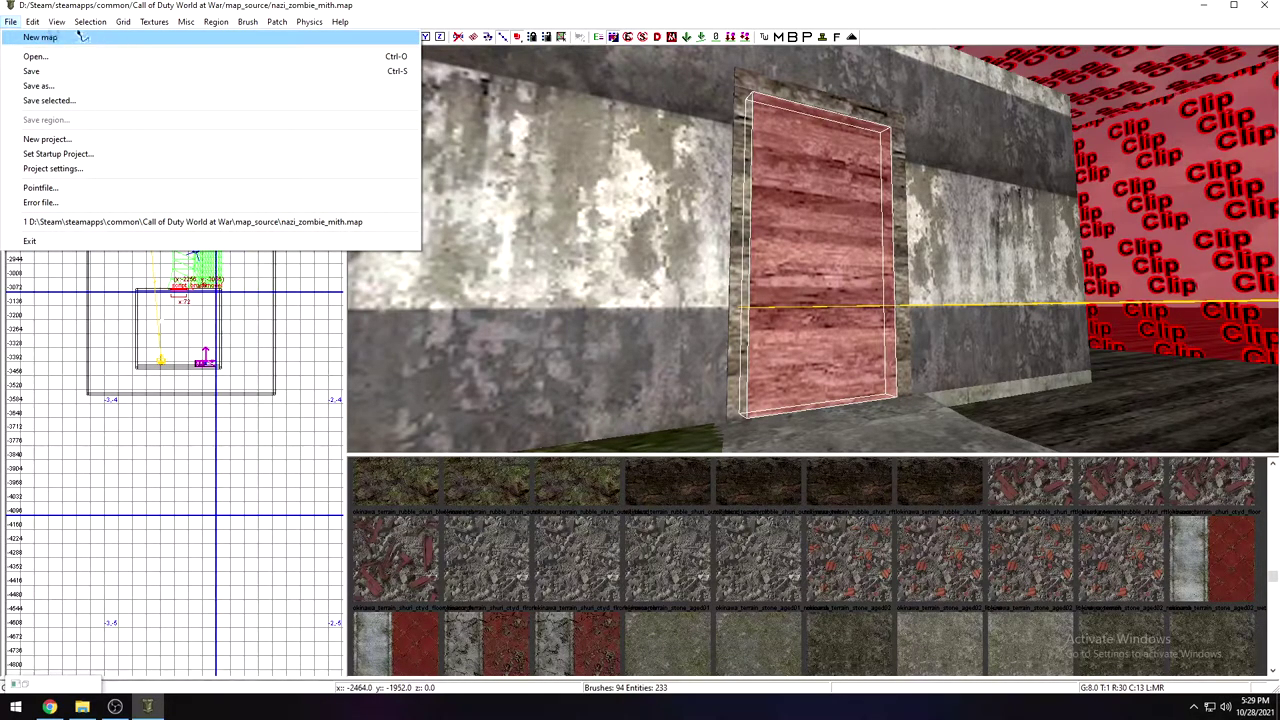
mouse_move(33, 22)
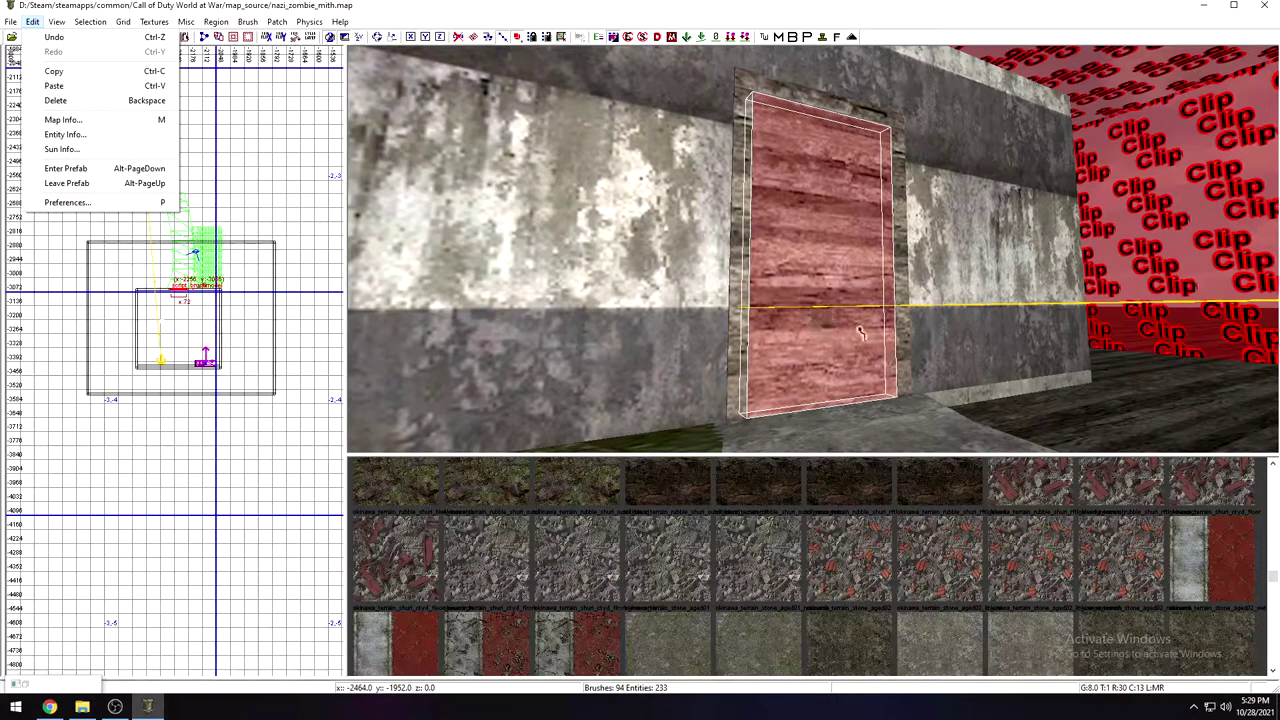
left_click(28, 38)
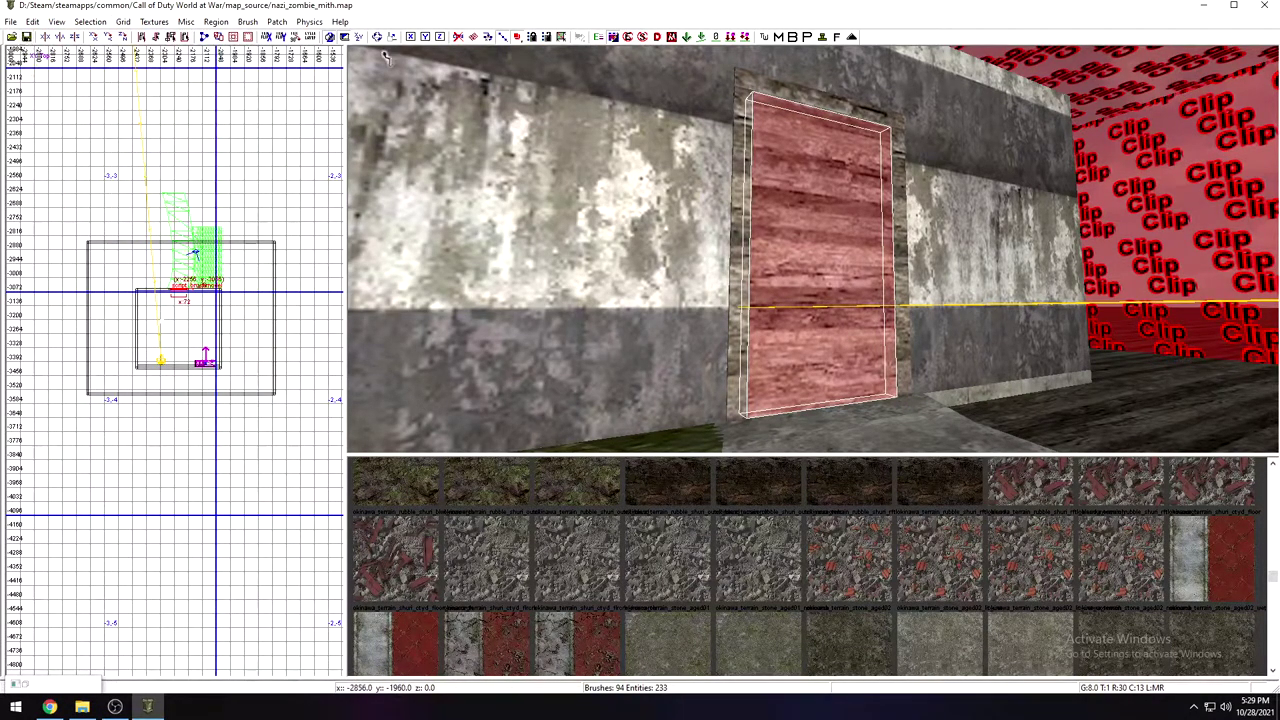
Step: Create a new map and copy the selected script brushmodel door into it
left_click(10, 21)
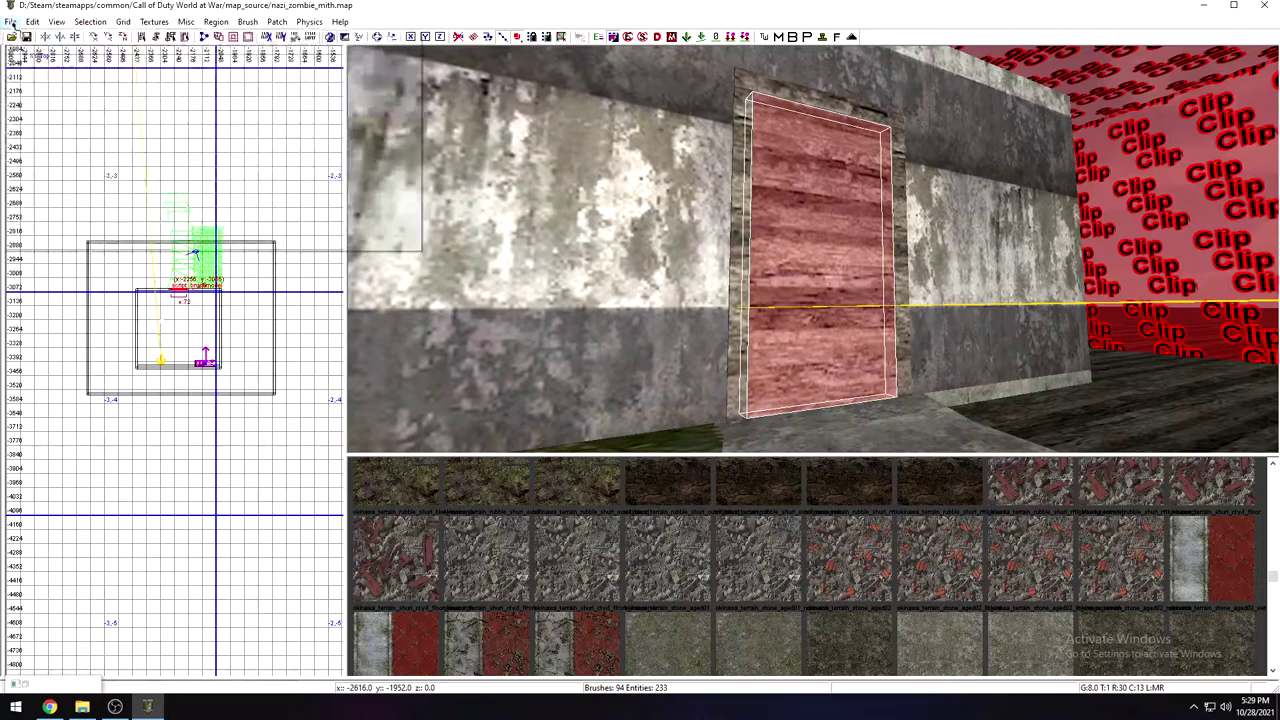
left_click(14, 37)
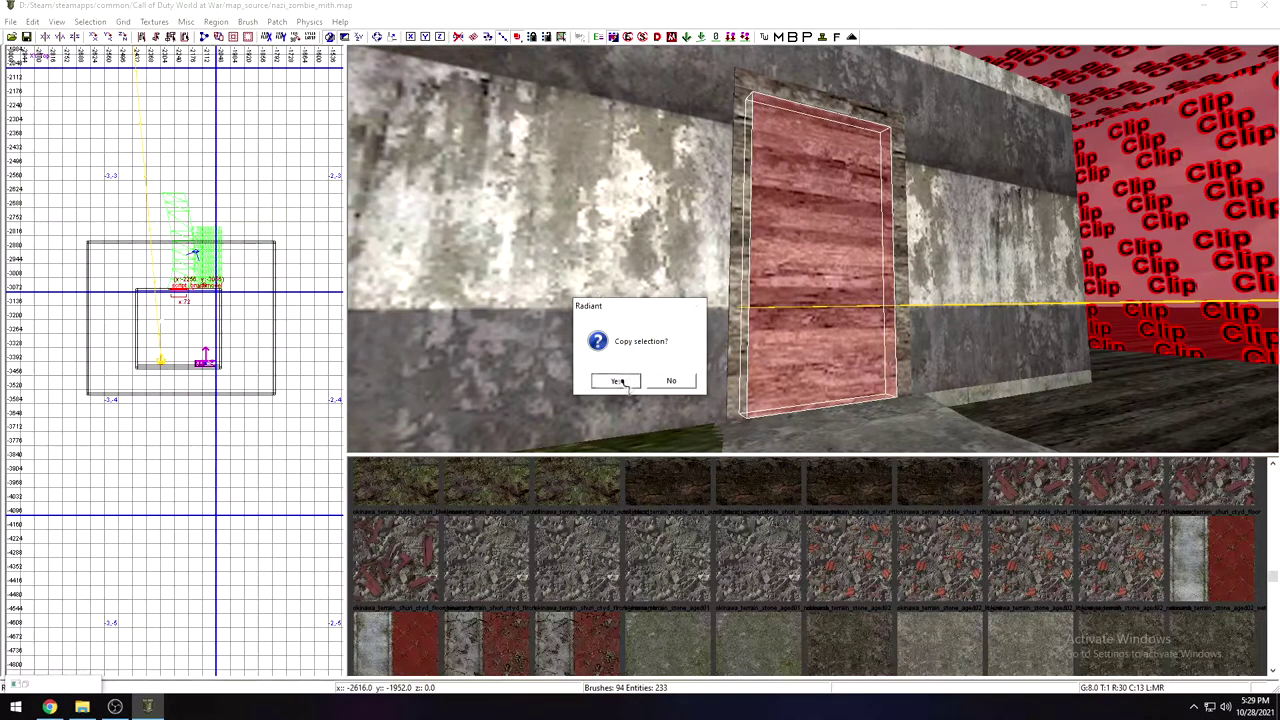
left_click(616, 381)
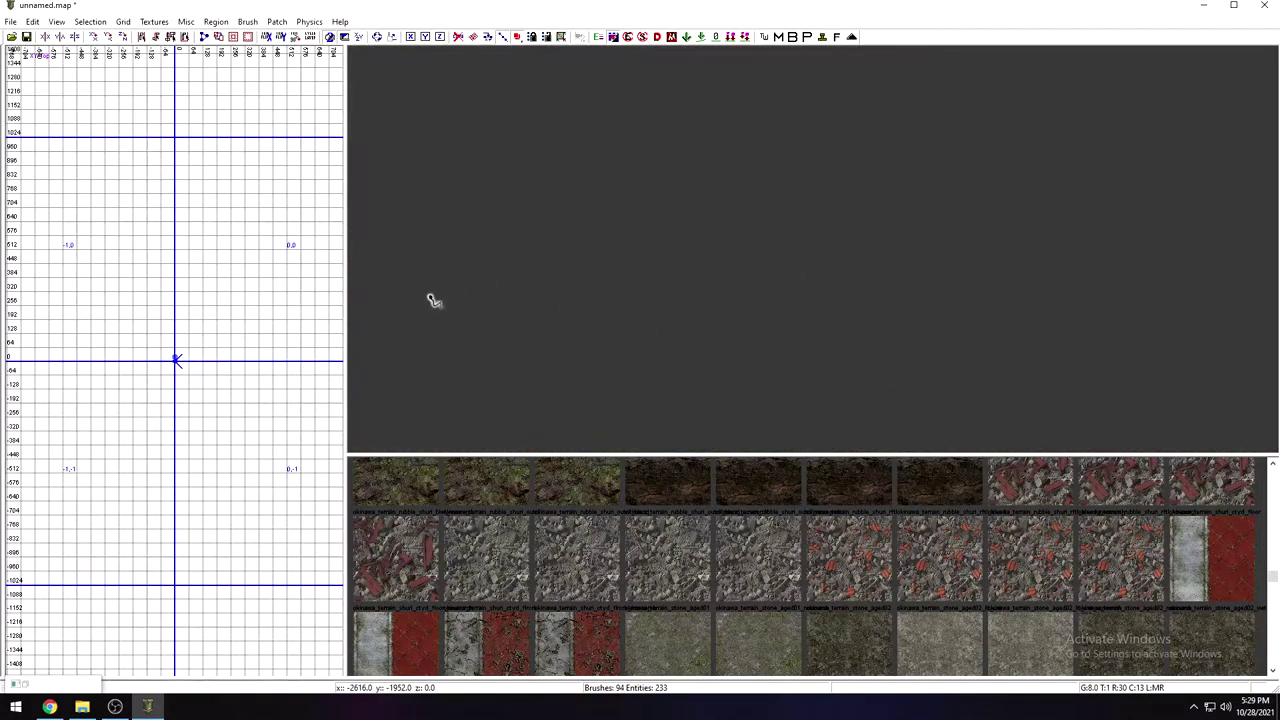
Step: Move the script brushmodel door close to the map's origin and shrink its stretched depth back to a thin slab
scroll(200, 310, "down", 5)
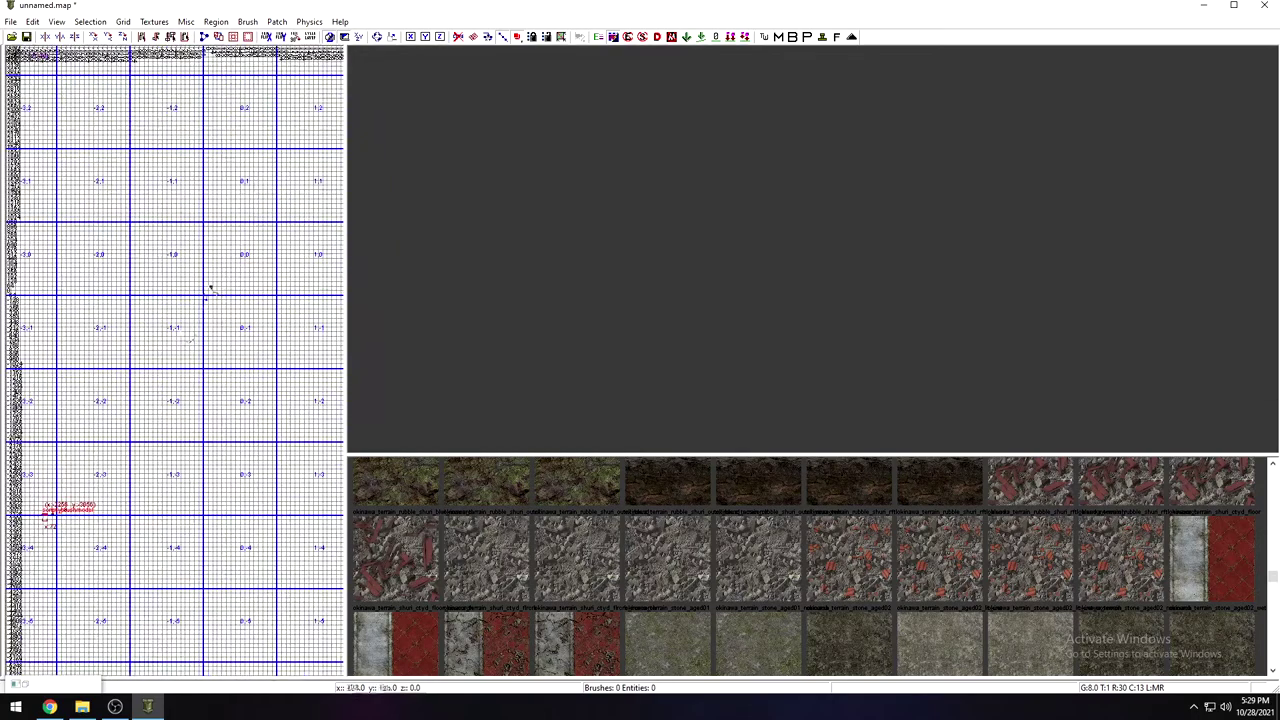
left_click_drag(46, 517, 128, 392)
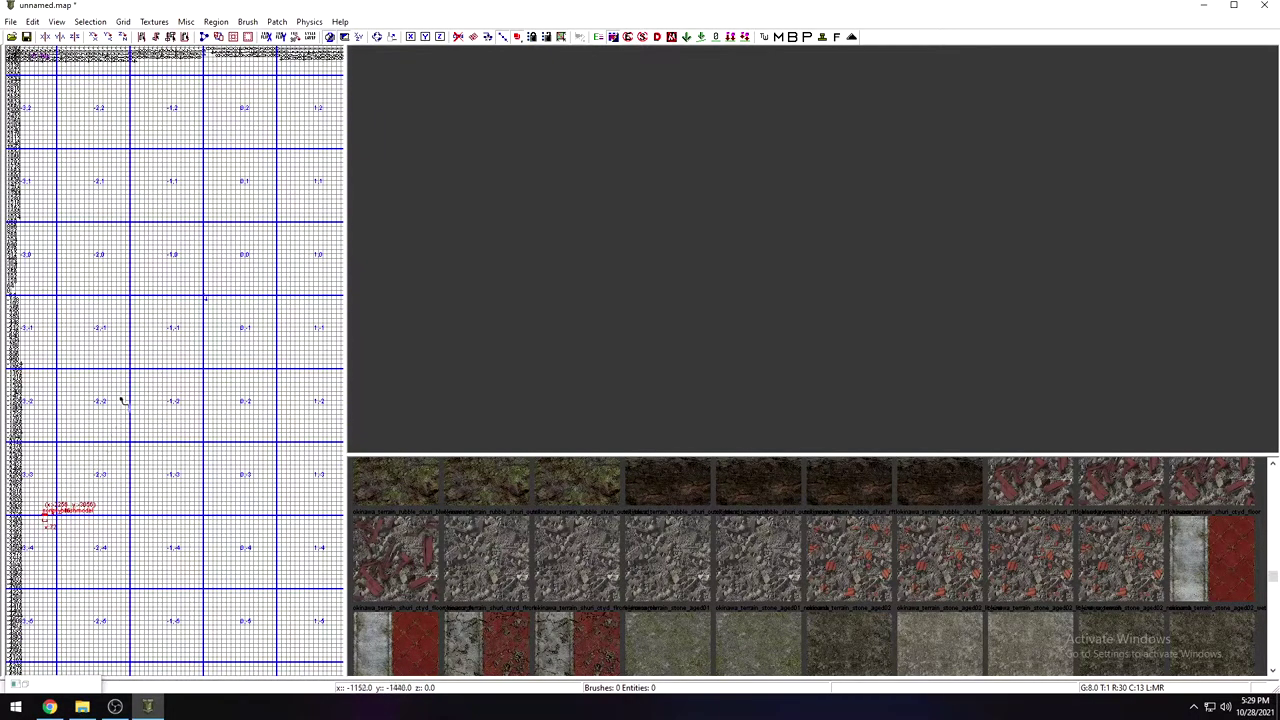
mouse_move(44, 513)
left_mouse_down()
mouse_move(52, 474)
mouse_move(169, 293)
mouse_move(198, 271)
left_mouse_up()
mouse_move(496, 292)
right_mouse_down()
mouse_move(540, 250)
mouse_move(515, 225)
mouse_move(520, 285)
mouse_move(548, 262)
mouse_move(530, 285)
right_mouse_up()
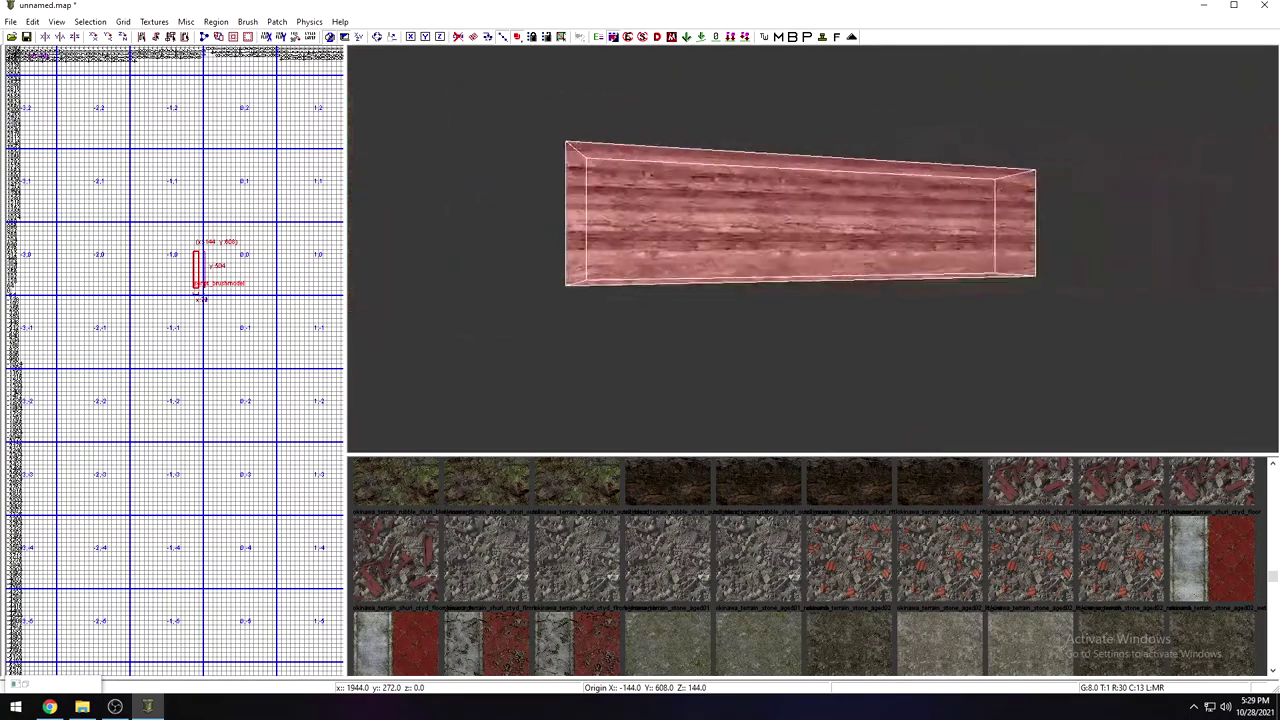
right_click_drag(735, 290, 733, 265, "ctrl")
mouse_move(1150, 223)
left_mouse_down()
mouse_move(1118, 243)
mouse_move(785, 239)
left_mouse_up()
mouse_move(785, 239)
right_mouse_down()
mouse_move(787, 200)
mouse_move(745, 205)
mouse_move(735, 228)
mouse_move(765, 212)
mouse_move(758, 312)
right_mouse_up()
Step: Find the peleliu_wall_concrete_smooth texture in the texture collection and apply it to the door
scroll(866, 588, "down", 3)
scroll(866, 590, "down", 1)
scroll(862, 586, "down", 1)
scroll(858, 586, "down", 1)
scroll(855, 584, "down", 4)
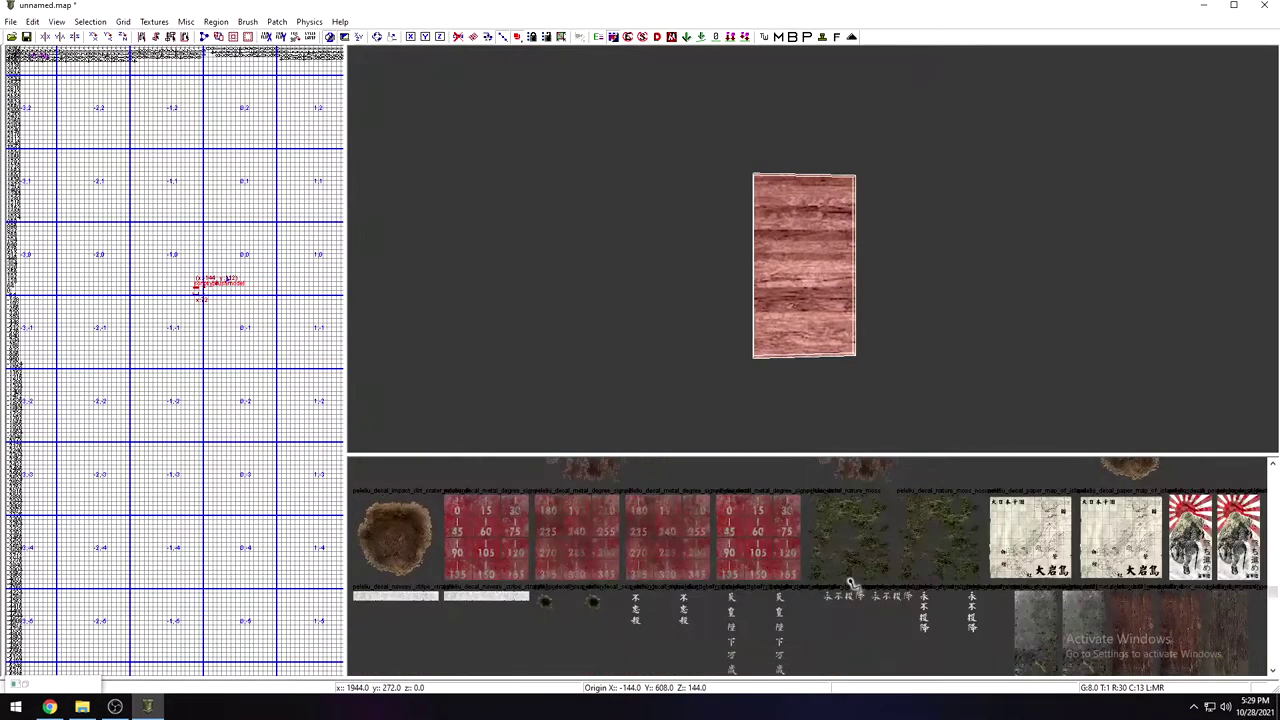
scroll(844, 582, "down", 4)
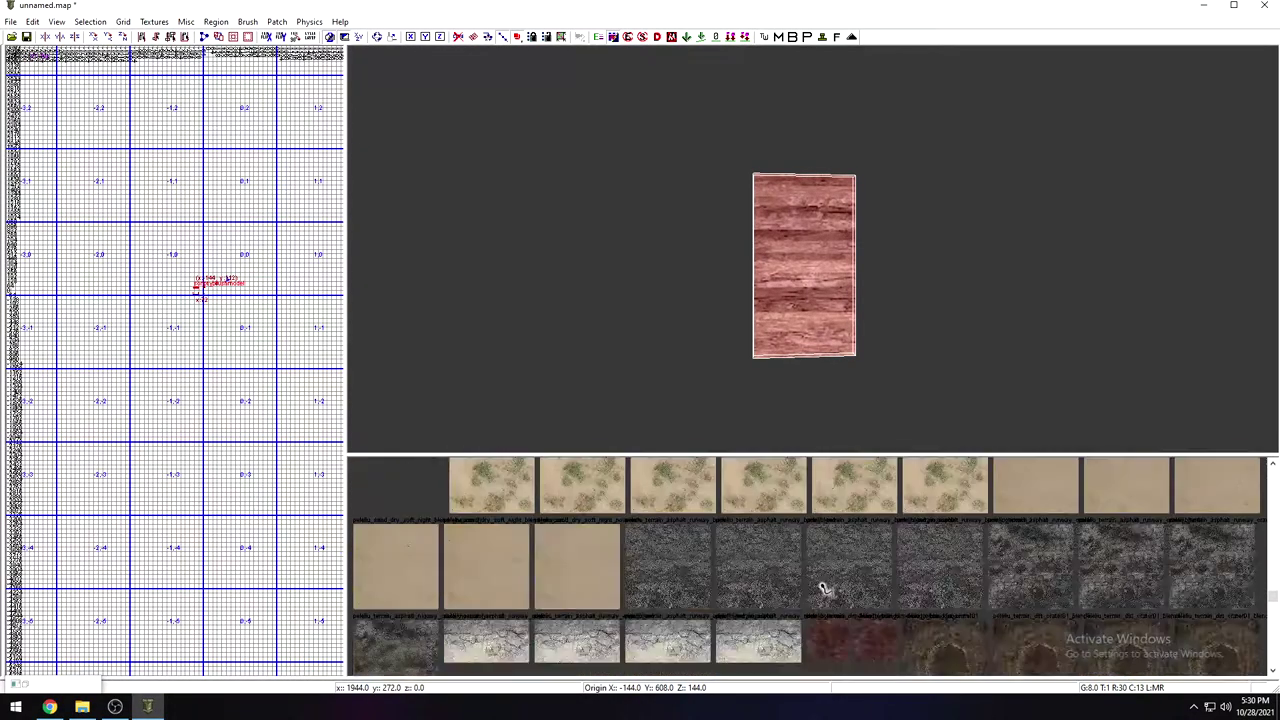
scroll(822, 590, "down", 5)
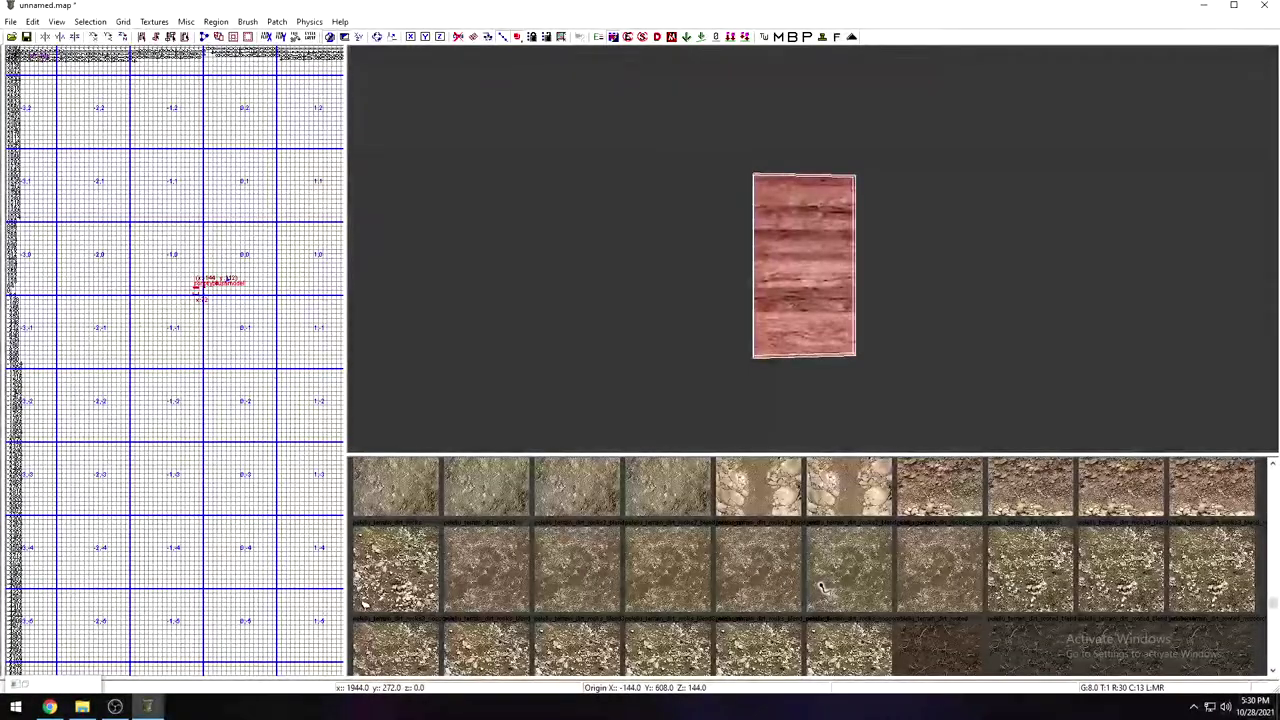
scroll(821, 590, "down", 2)
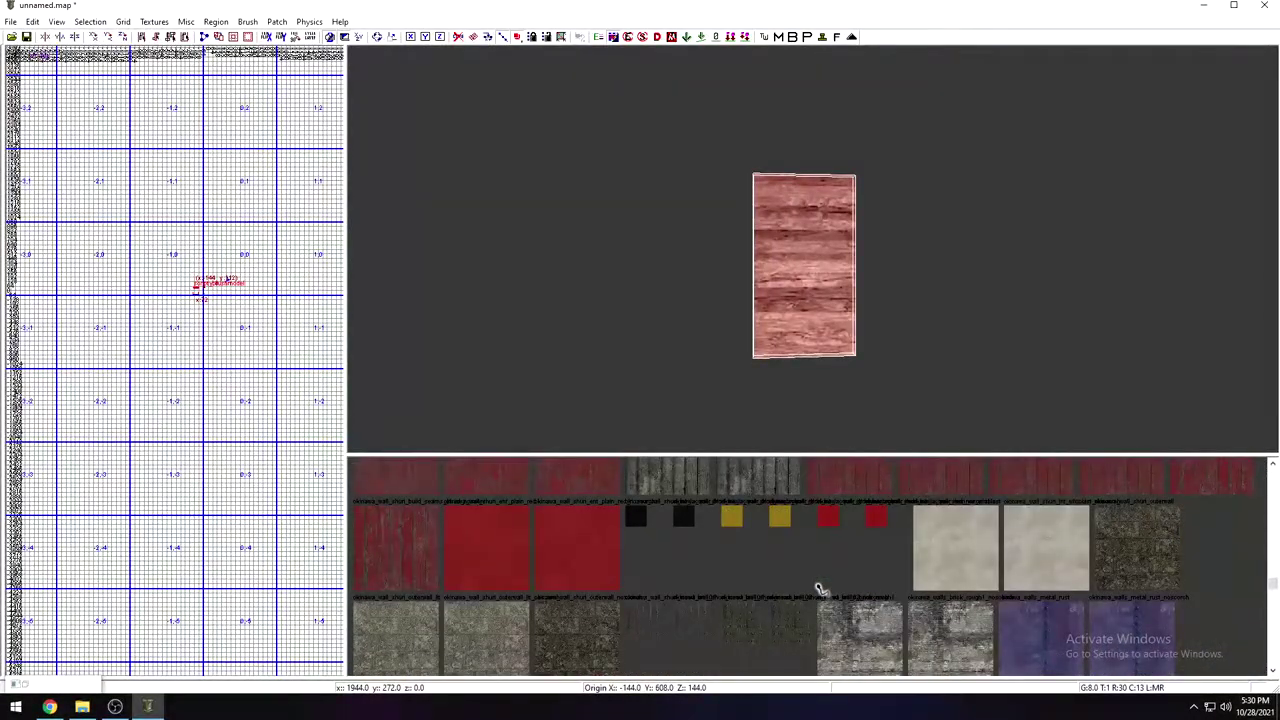
scroll(790, 600, "down", 5)
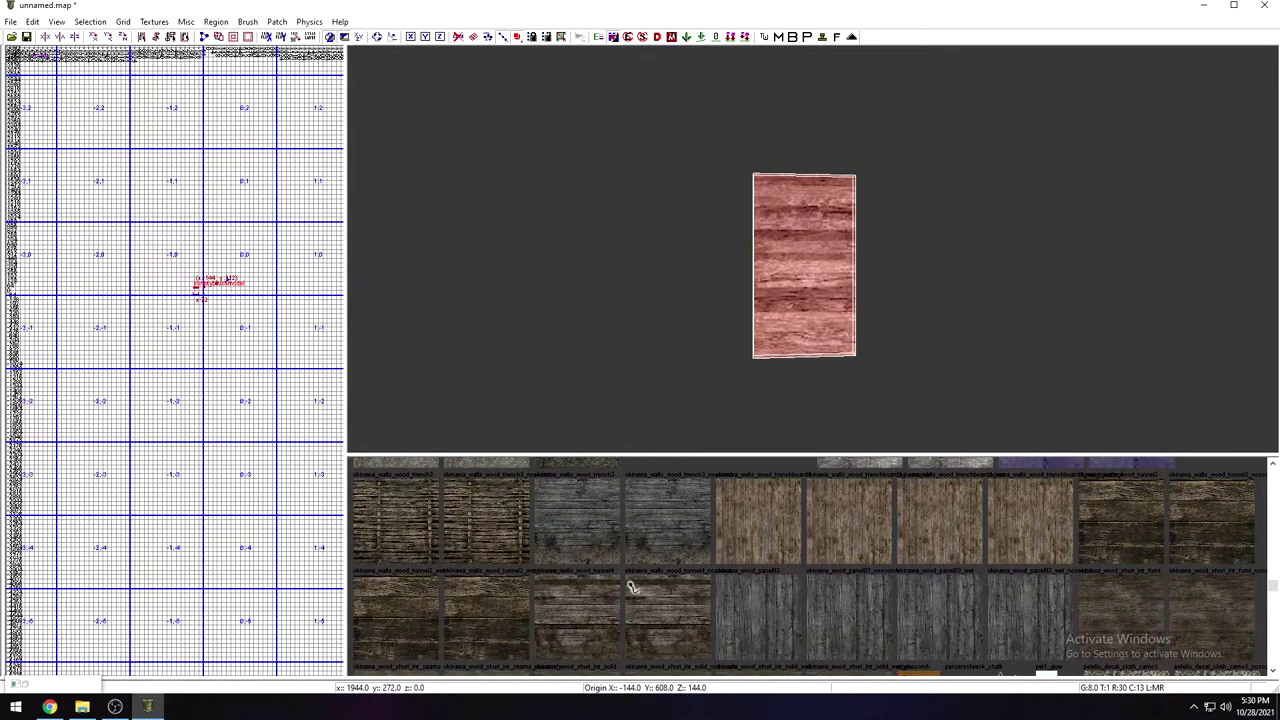
scroll(640, 590, "down", 10)
scroll(596, 573, "down", 10)
scroll(596, 573, "down", 10)
scroll(600, 580, "down", 2)
scroll(612, 578, "up", 4)
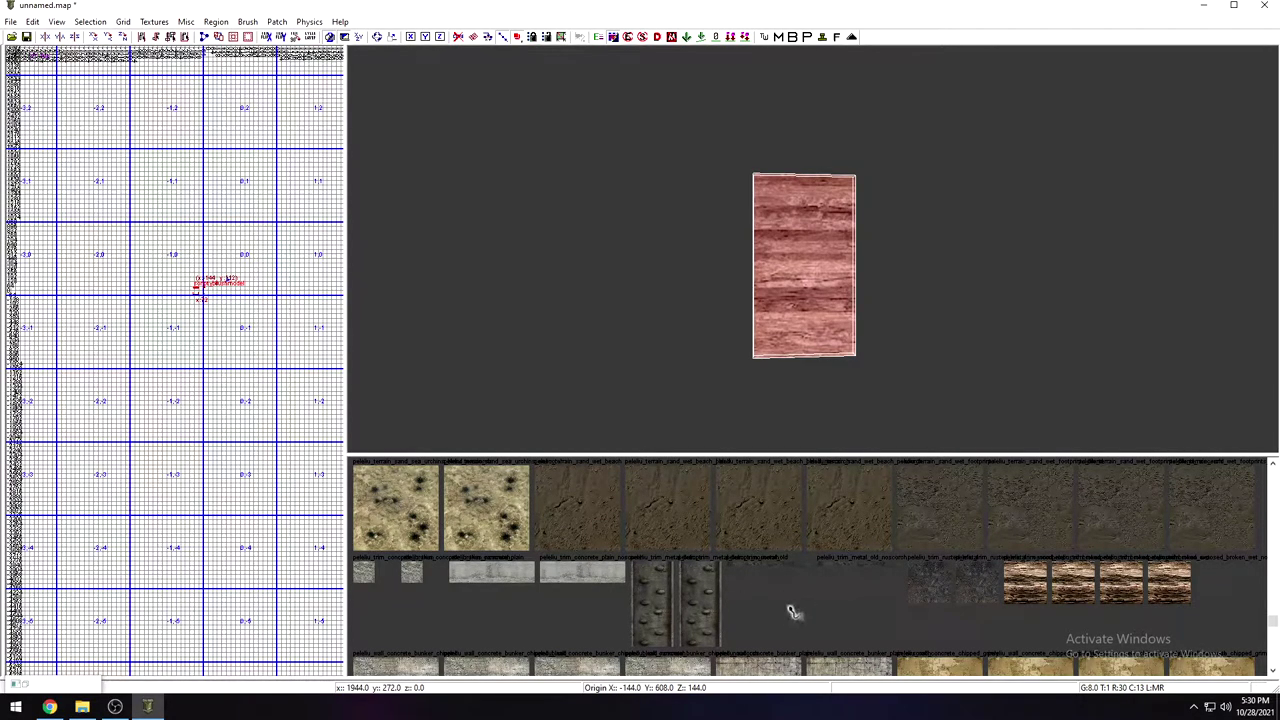
scroll(785, 612, "down", 4)
scroll(772, 618, "up", 3)
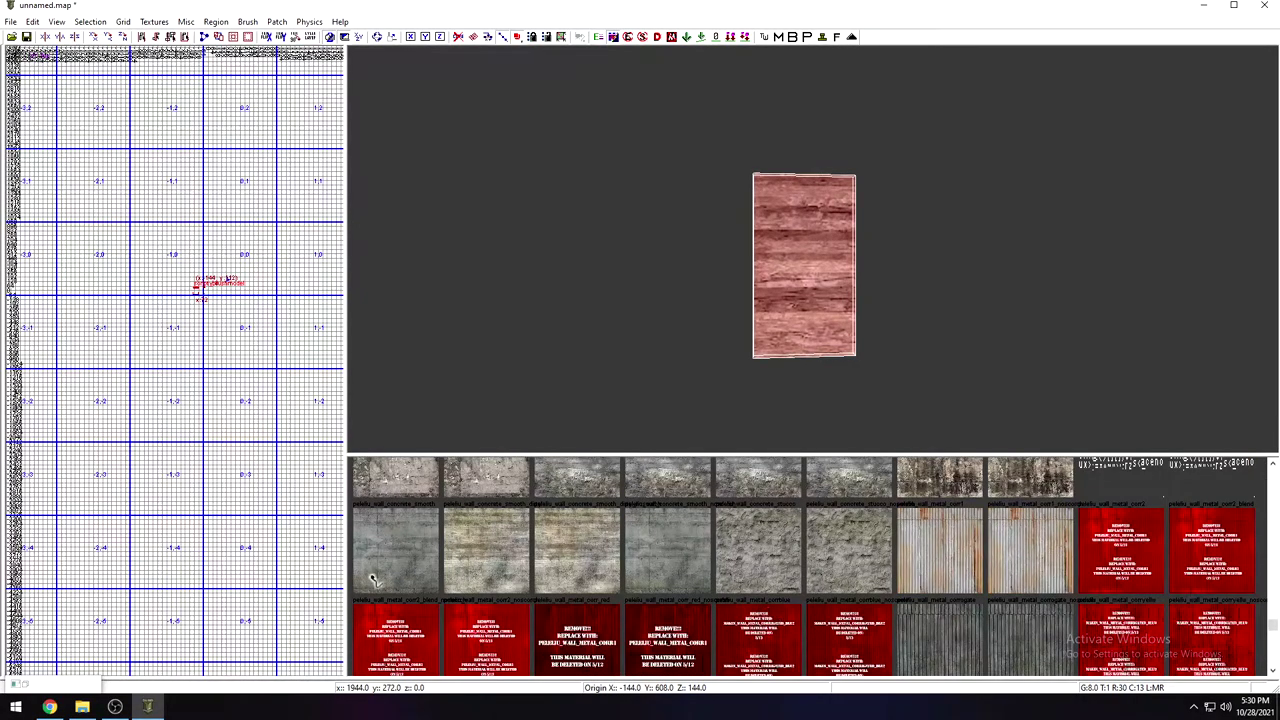
left_click(388, 562)
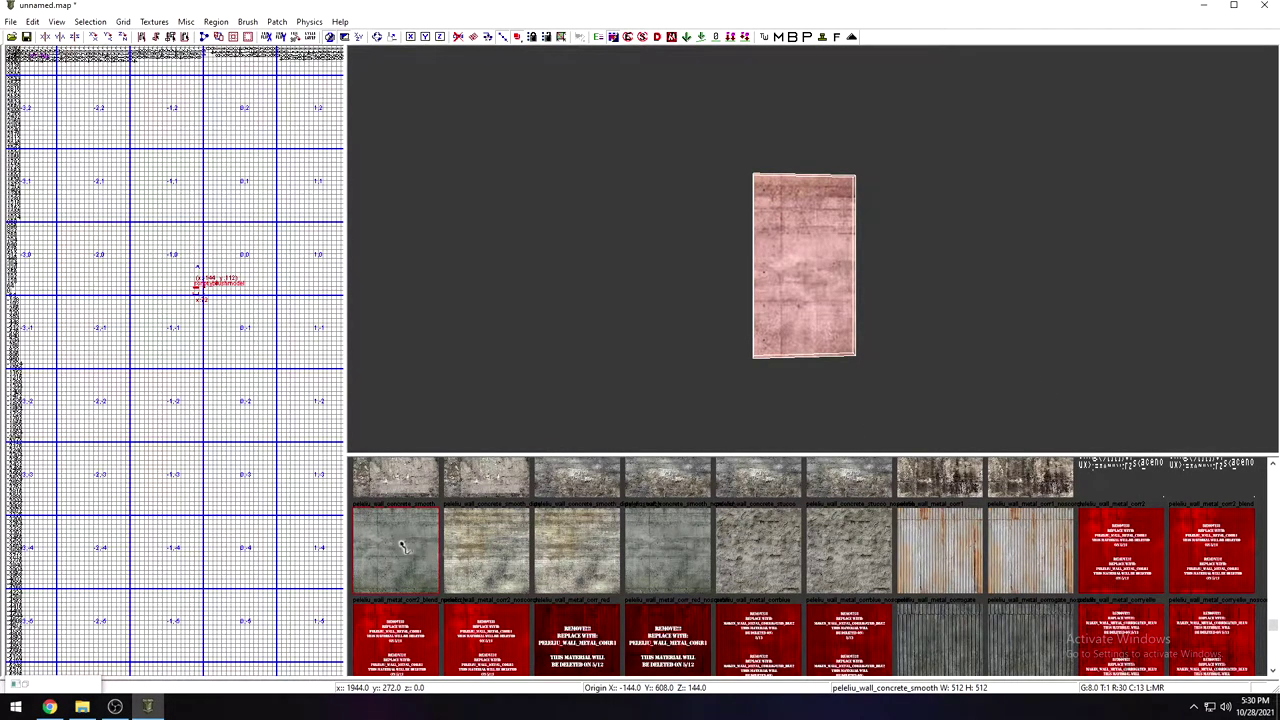
Step: Apply the russian_metal_painted4 texture to the door and deselect it
scroll(988, 575, "down", 3)
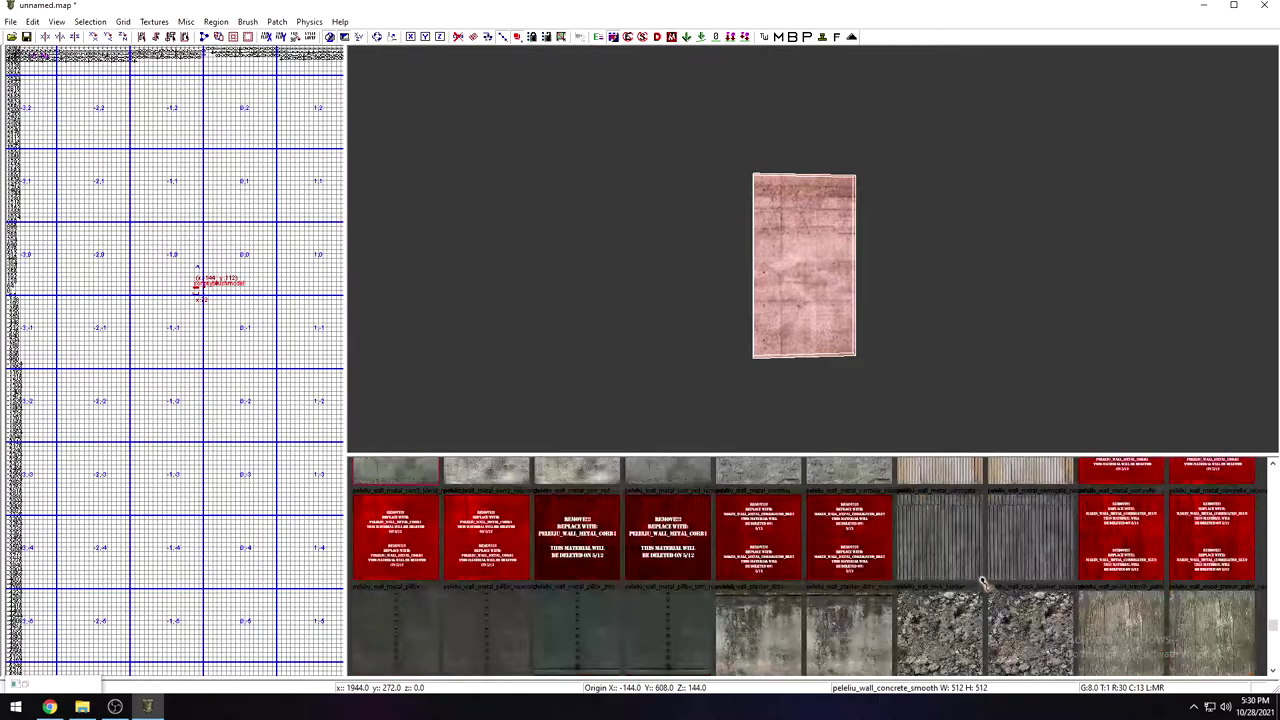
scroll(972, 572, "down", 3)
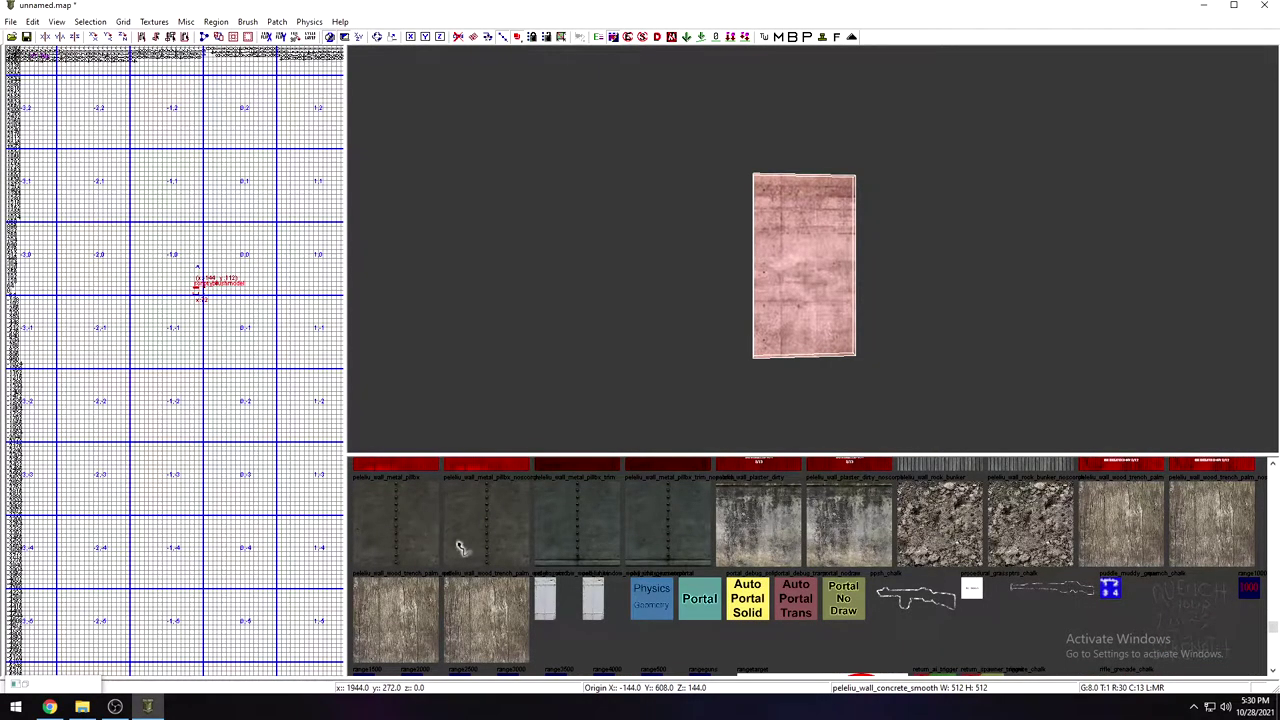
scroll(709, 545, "down", 3)
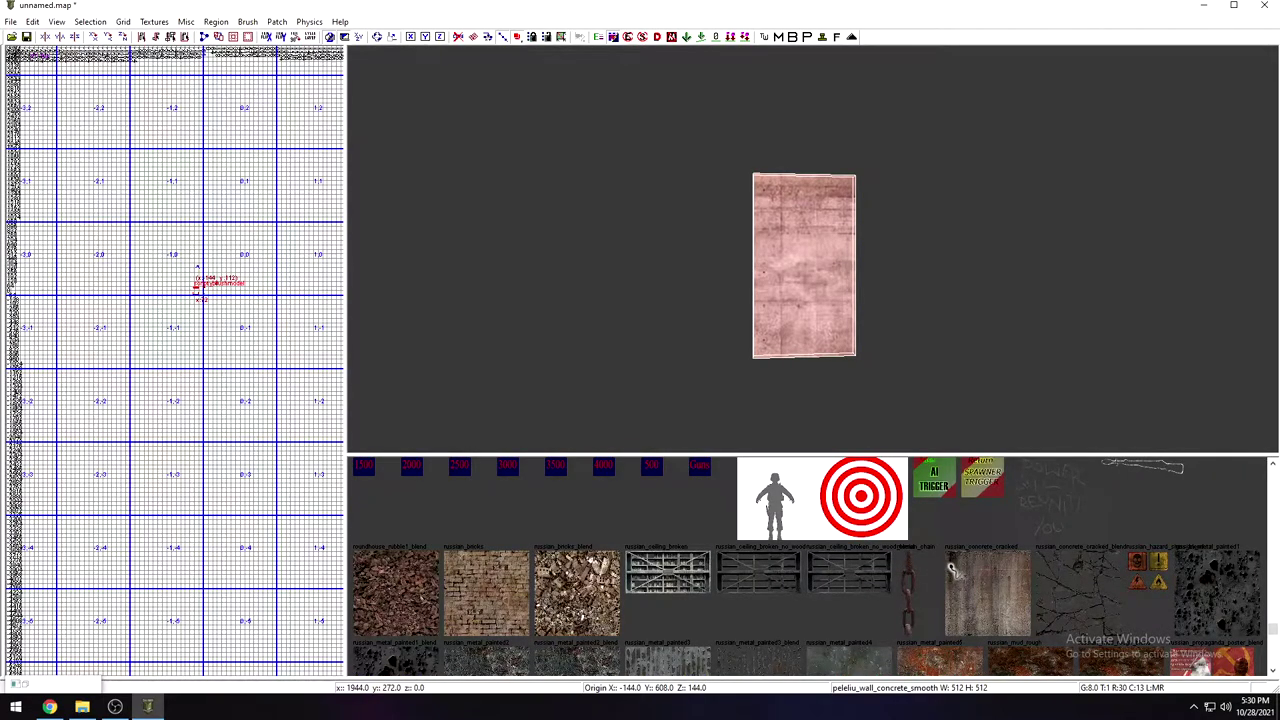
scroll(953, 568, "down", 1)
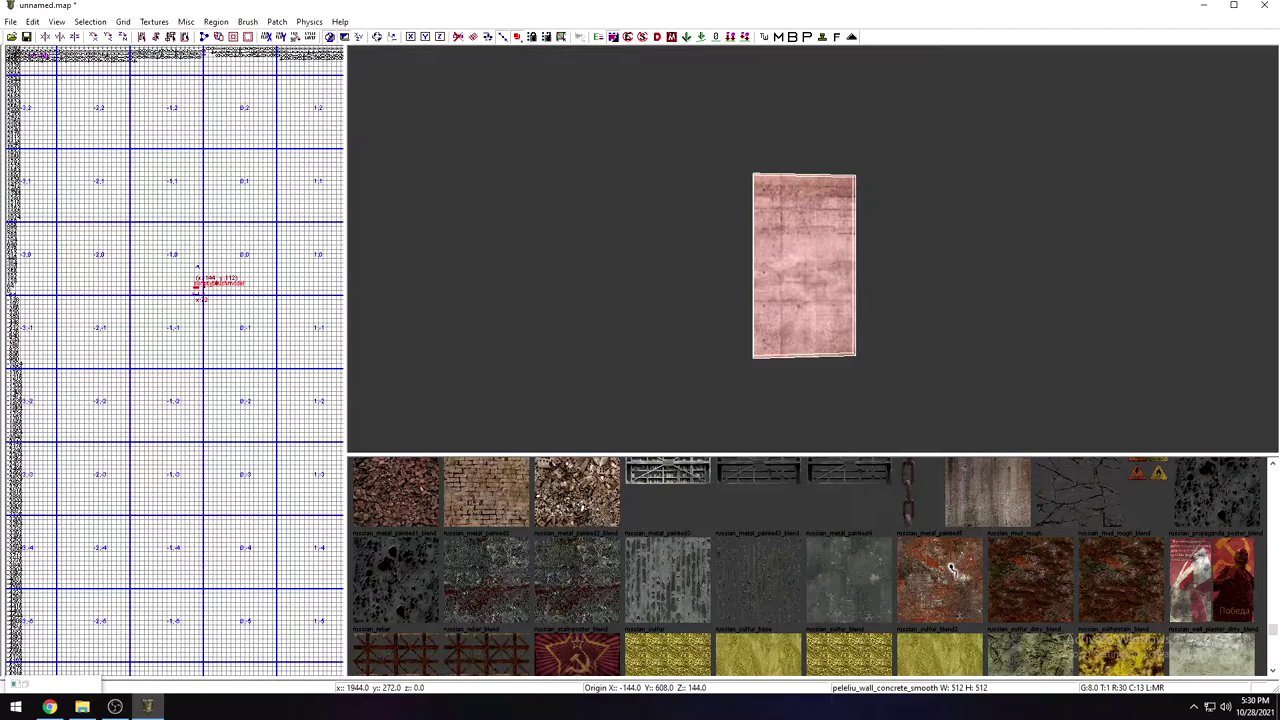
left_click(849, 588)
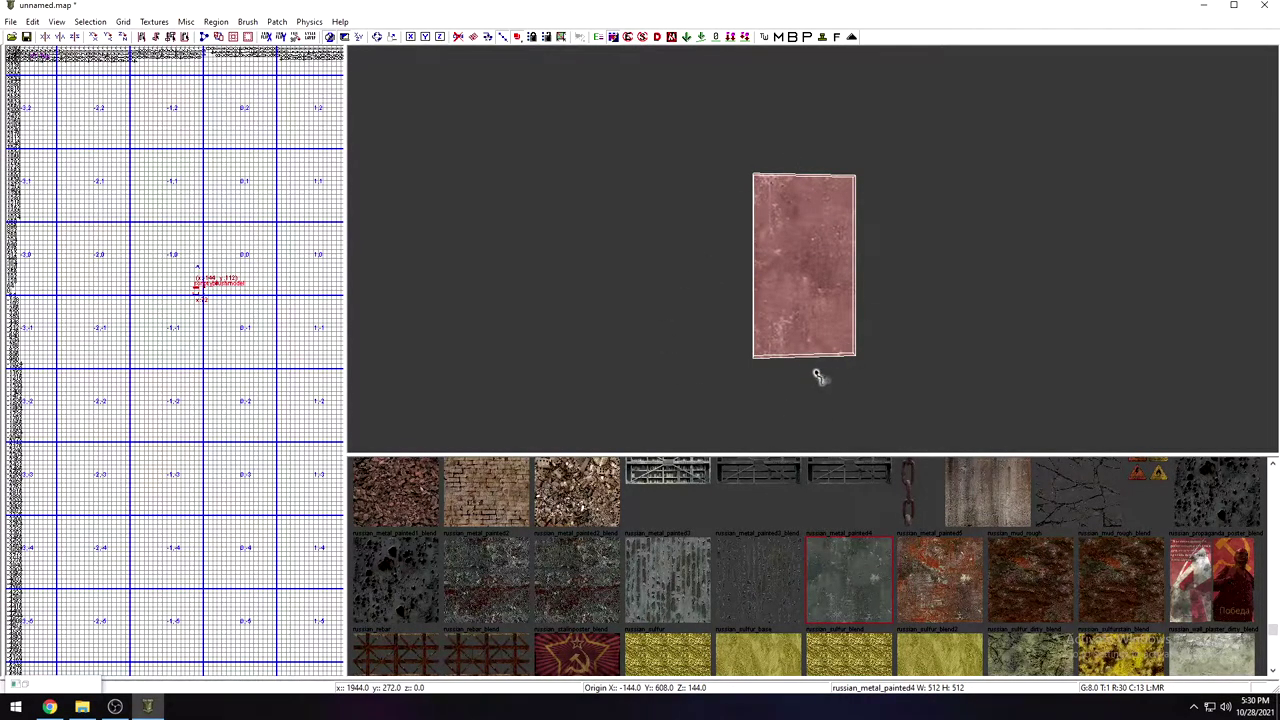
key("Escape")
mouse_move(822, 248)
right_mouse_down()
mouse_move(845, 195)
mouse_move(822, 212)
mouse_move(832, 250)
right_mouse_up()
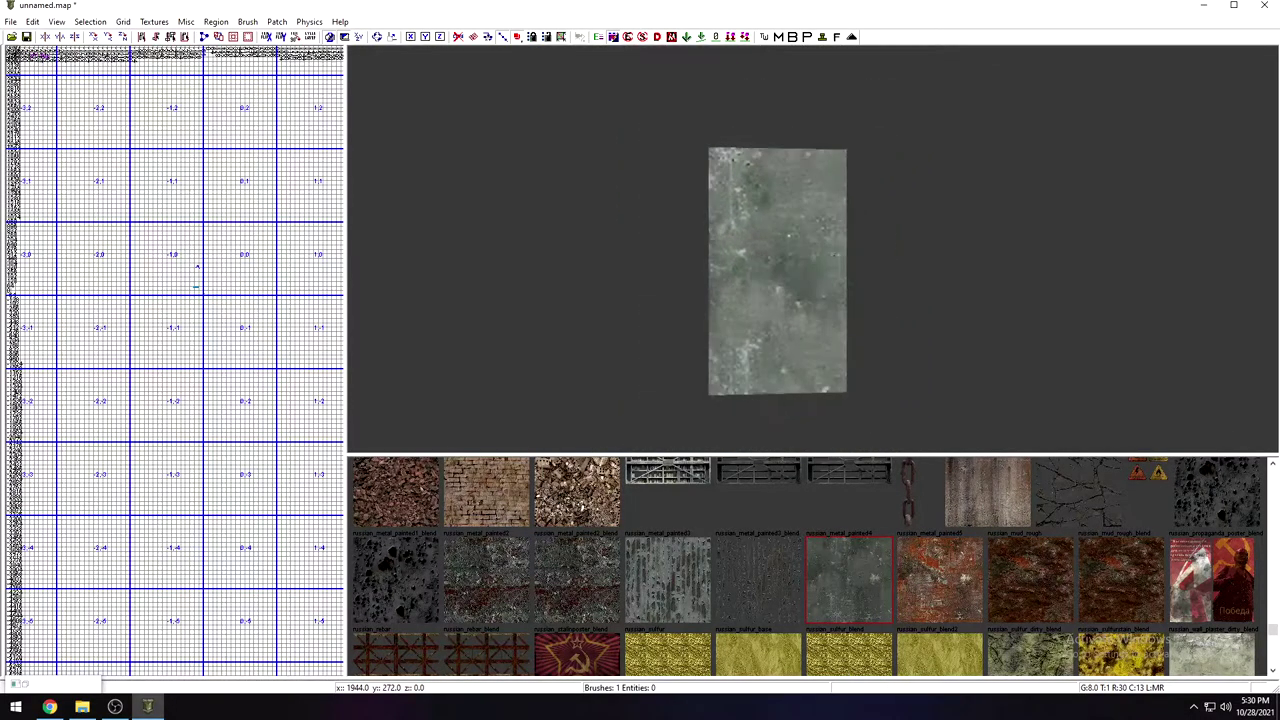
Step: In the XZ front view, split the door vertically at x -120 and x -96 into three equal columns
left_click(776, 241, "shift")
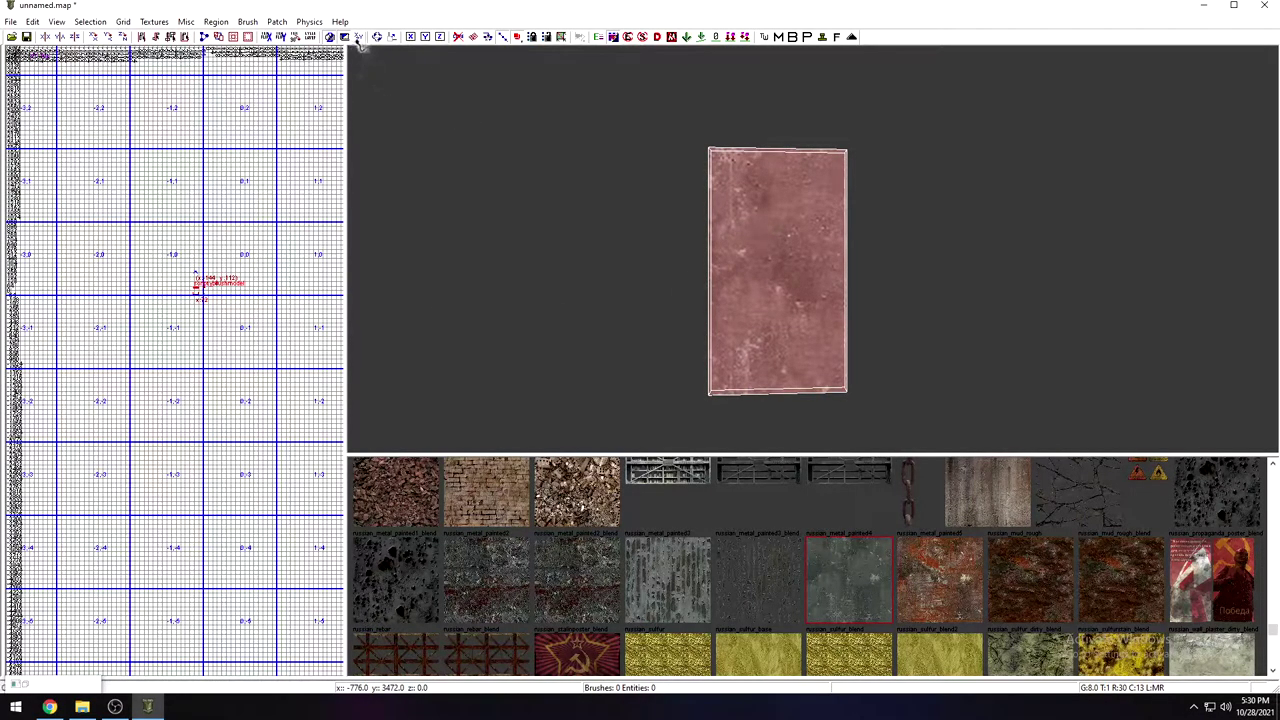
scroll(197, 362, "up", 5)
scroll(197, 355, "up", 4)
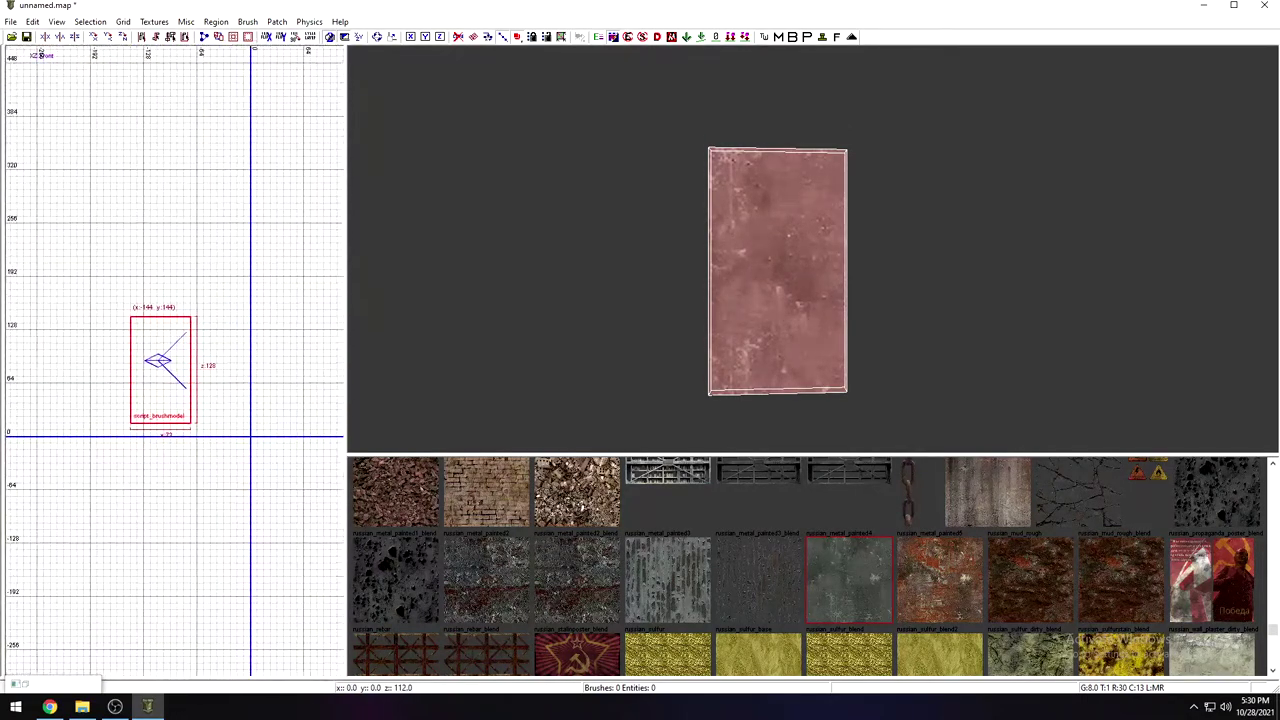
right_click_drag(202, 362, 234, 367)
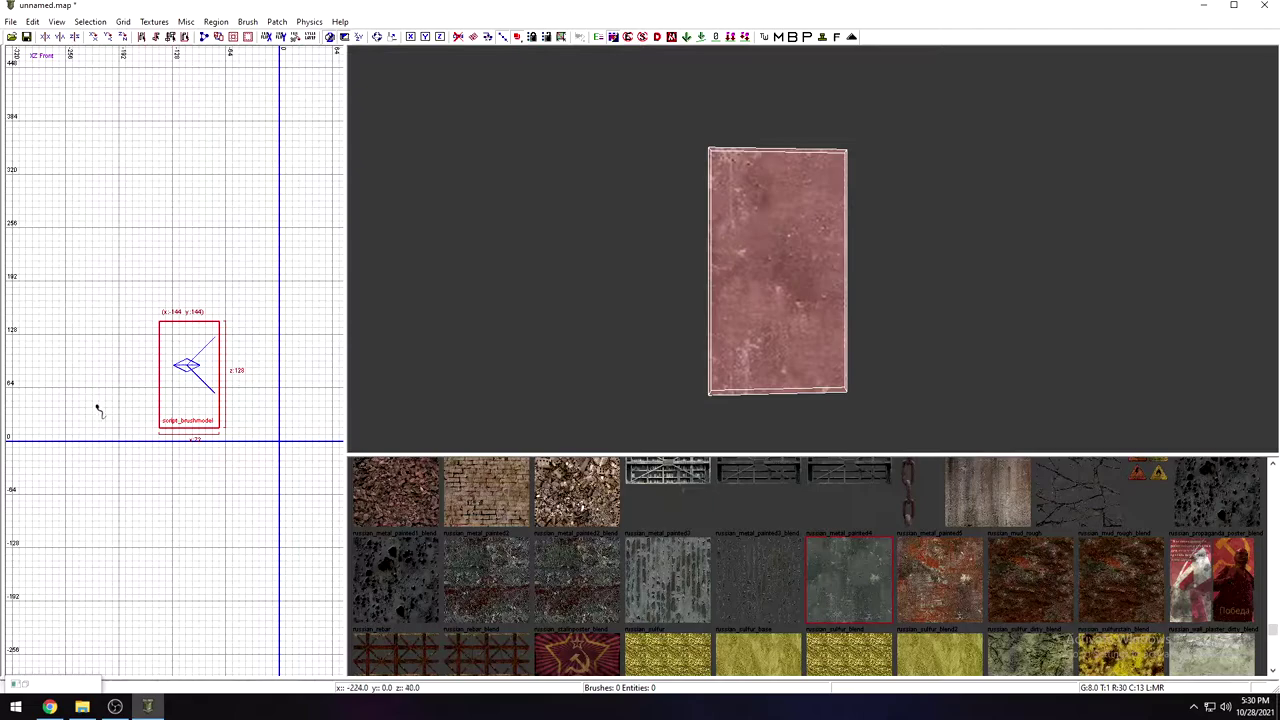
scroll(204, 399, "up", 2)
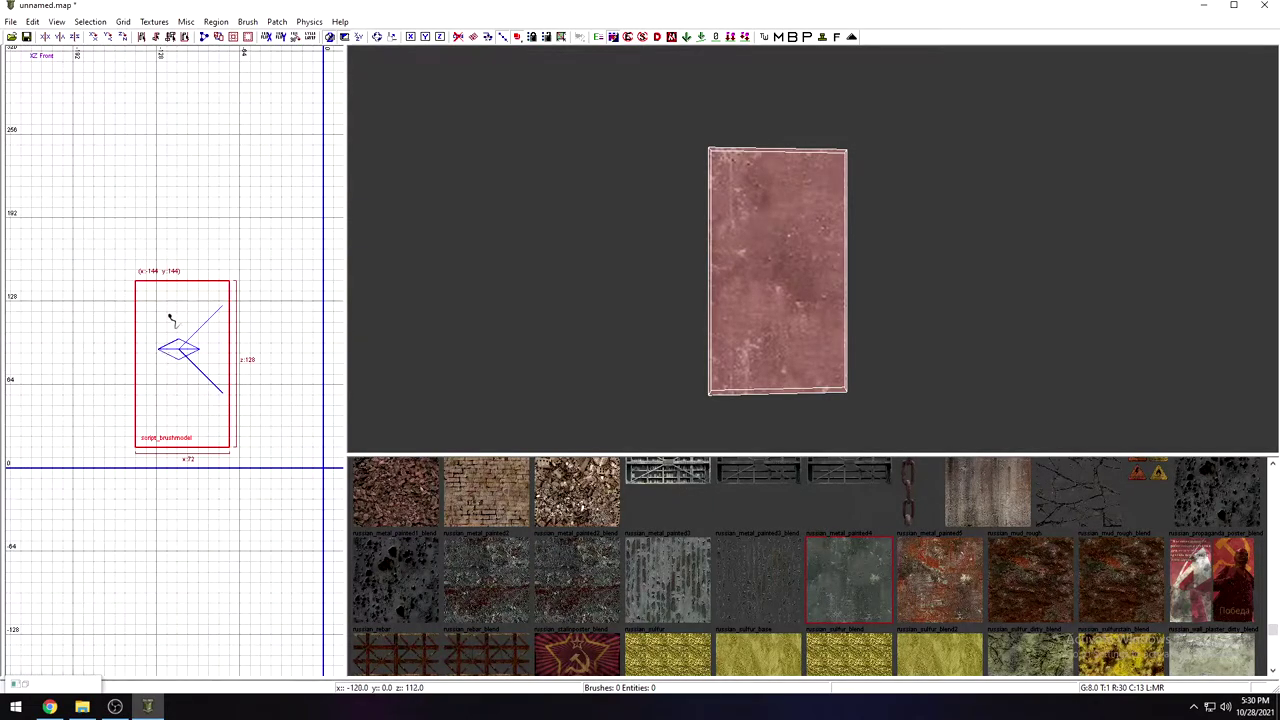
left_click(167, 340)
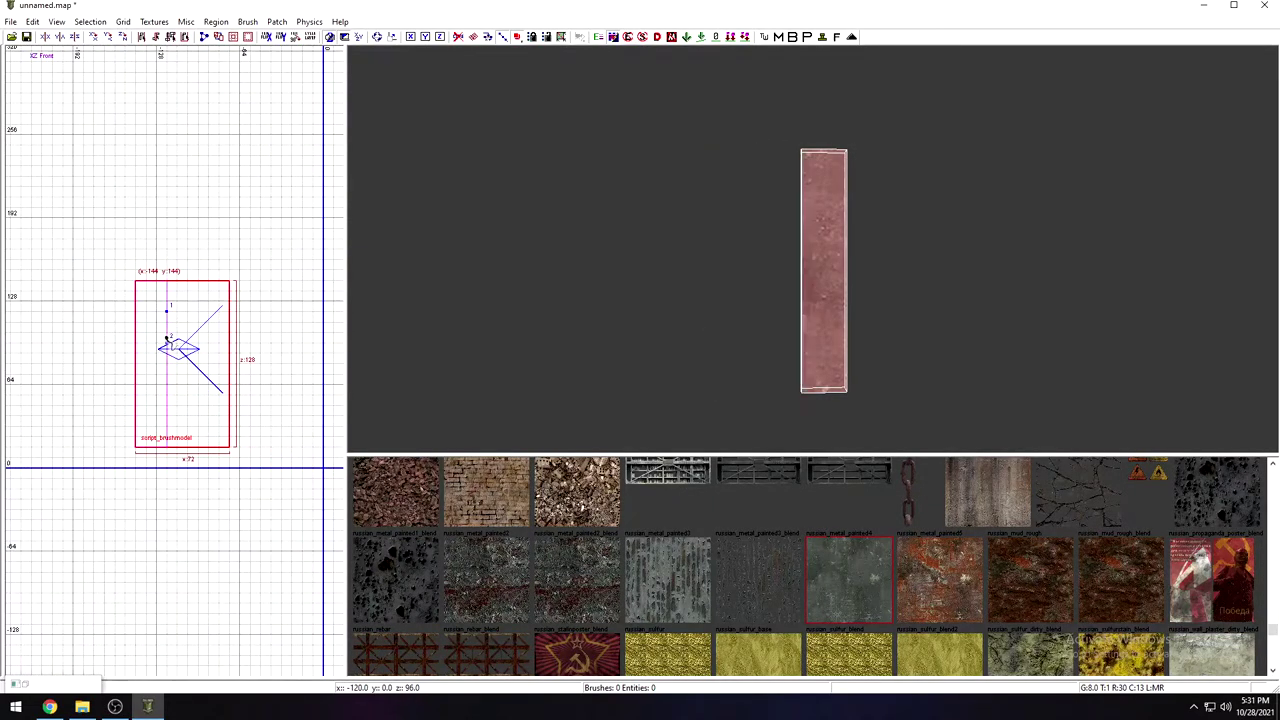
key("shift+Return")
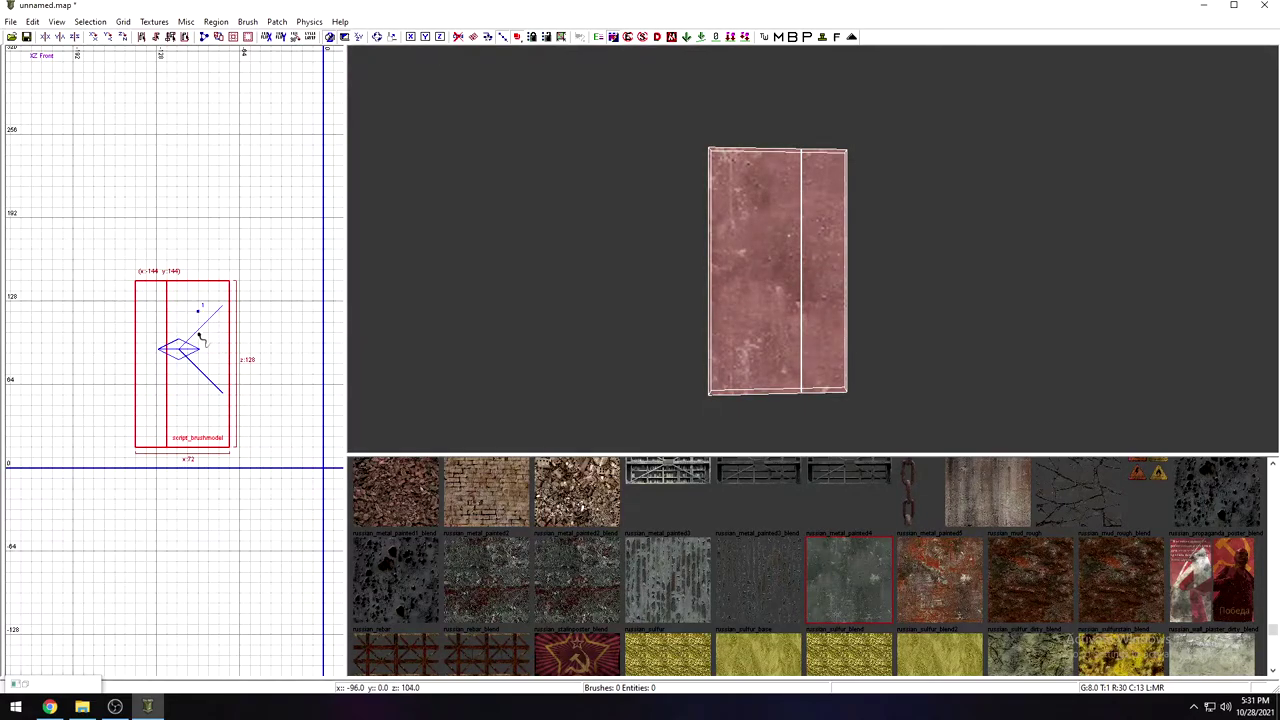
left_click(199, 337)
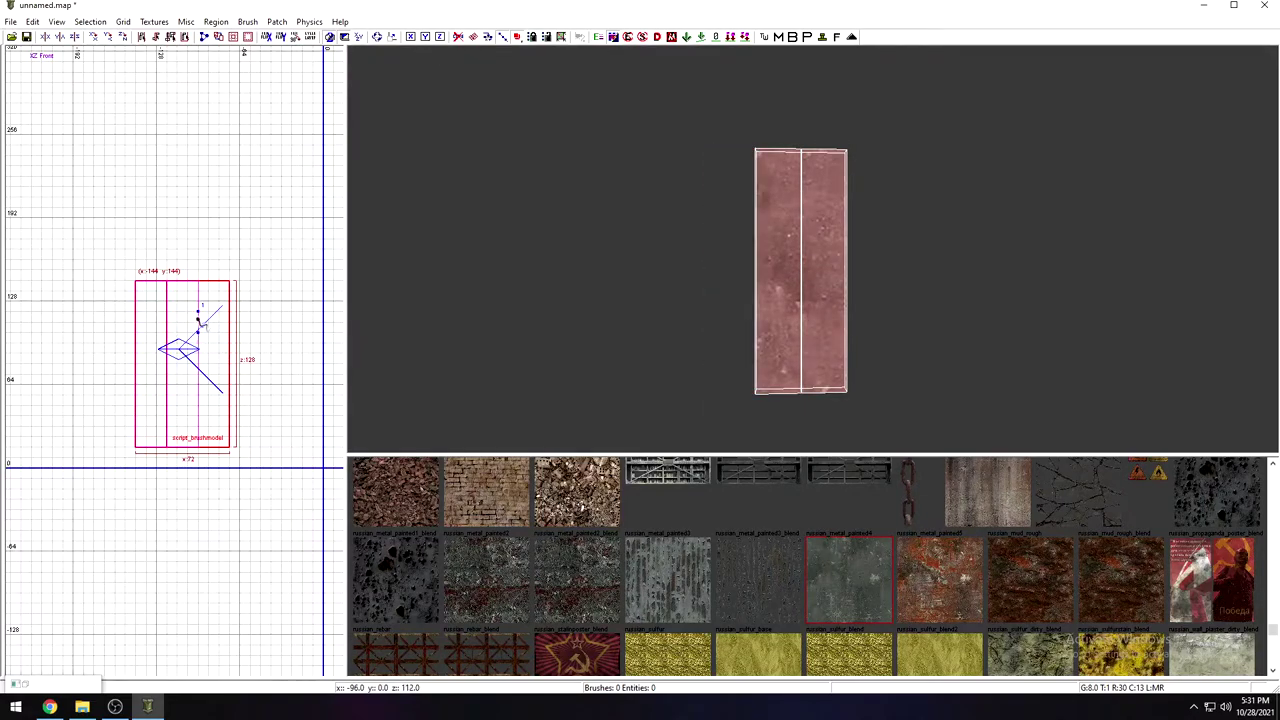
key("shift+Return")
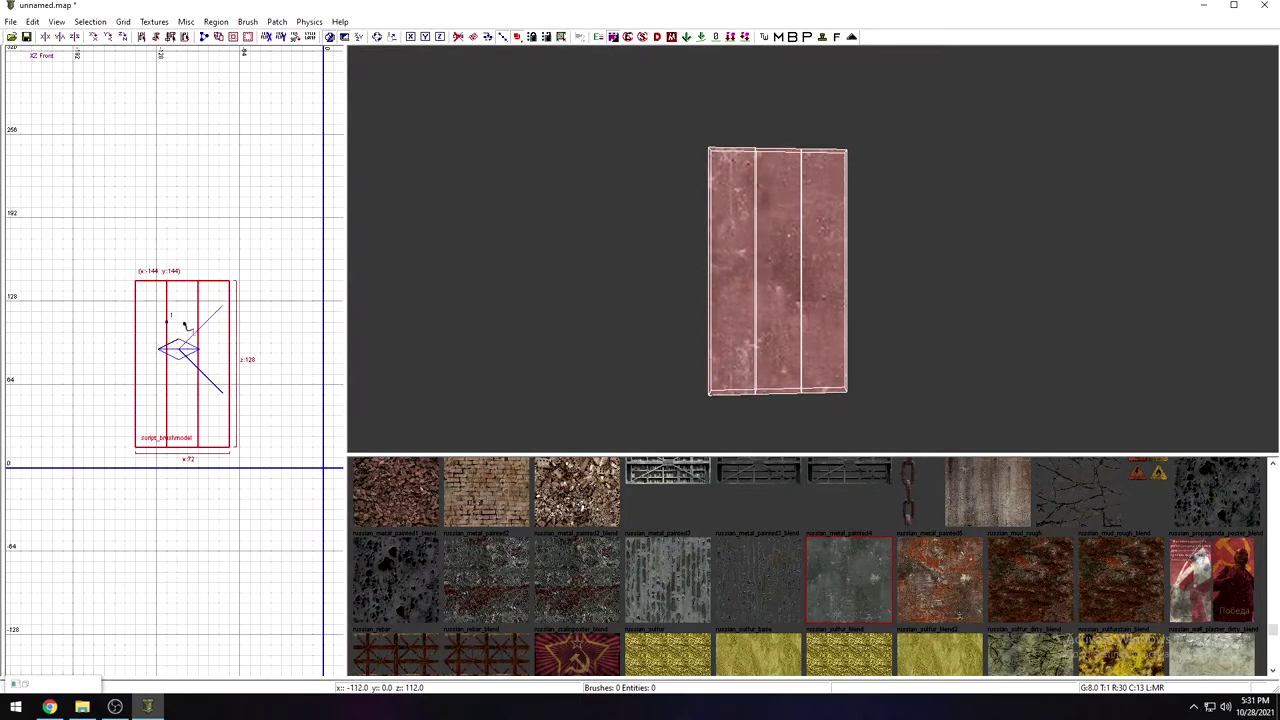
Step: Split the three door columns horizontally at z 112 and z 80, keeping all pieces, and deselect them
left_click(190, 322)
key("shift+Return")
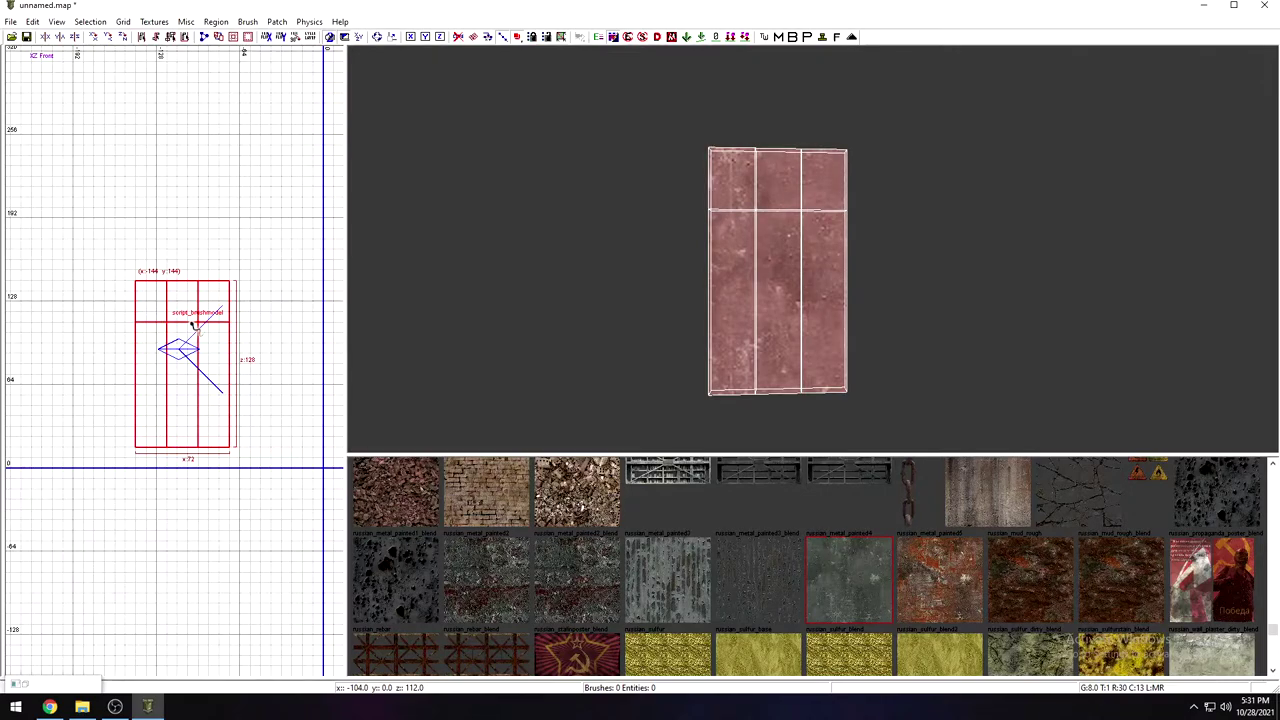
left_click(179, 366)
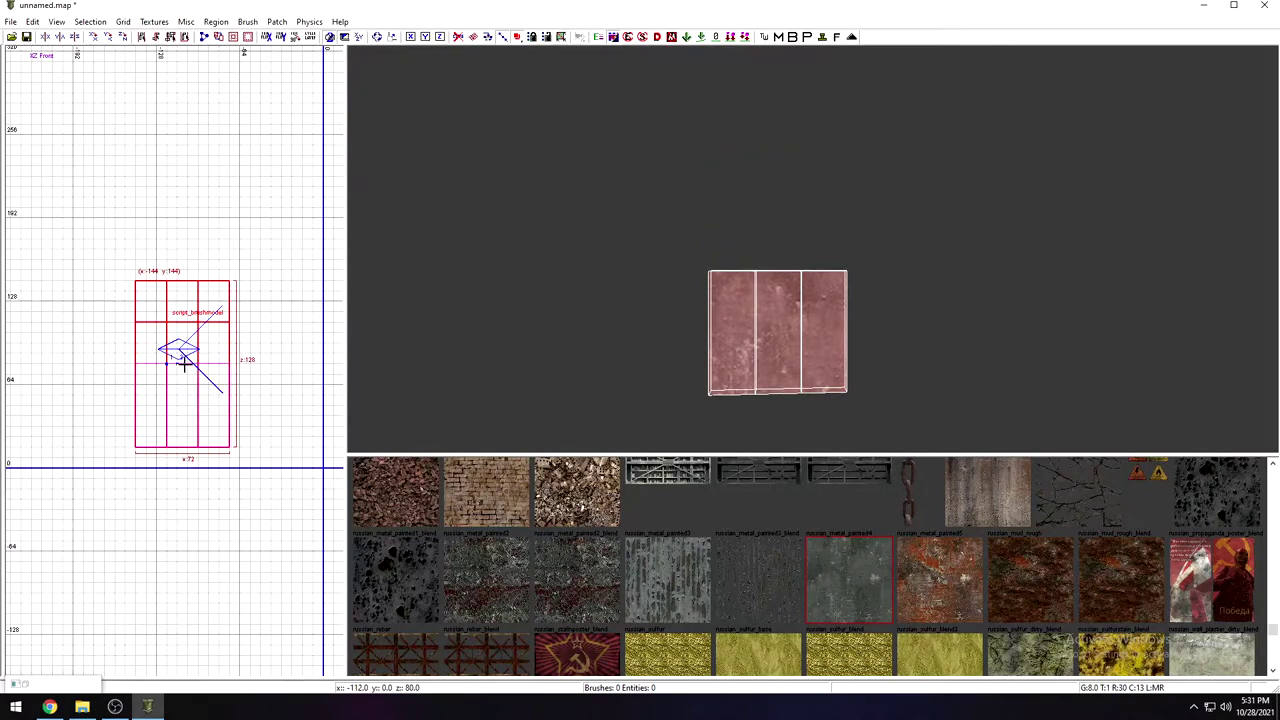
key("shift+Return")
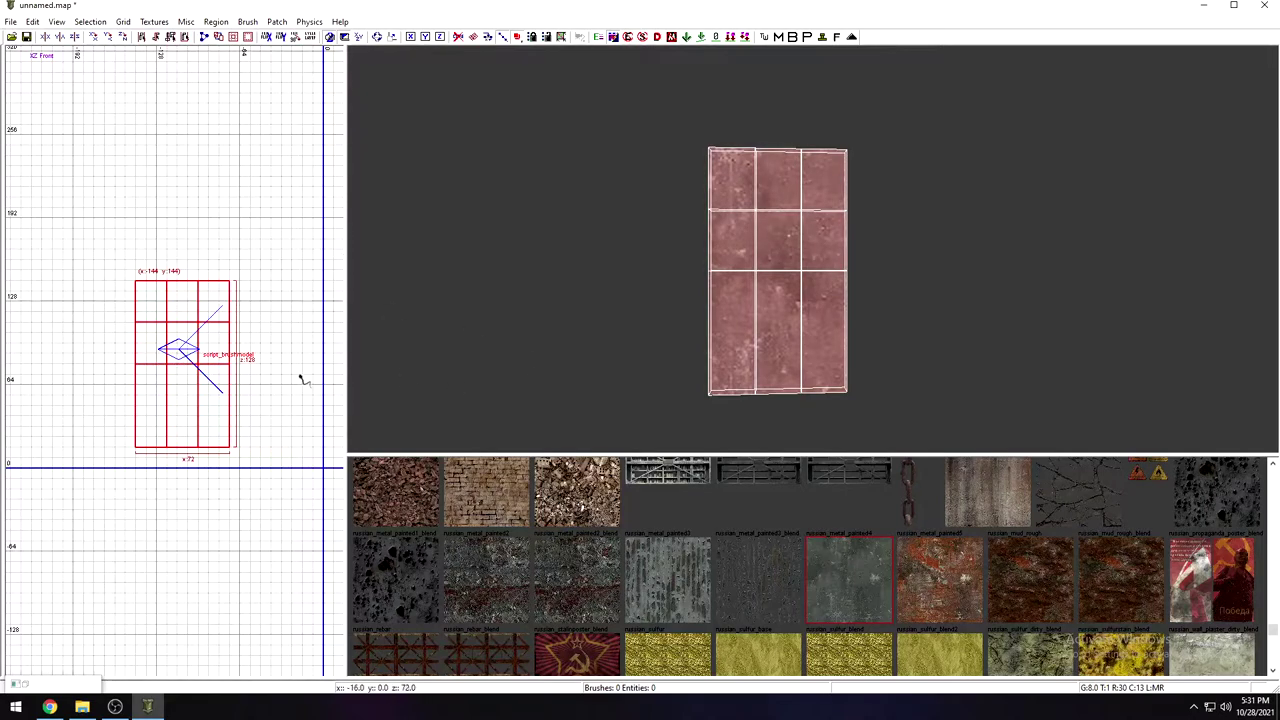
key("Escape")
Step: Apply the russian_concrete_cracked_blend texture to the door's middle block as a window and deselect it
left_click(185, 346, "shift")
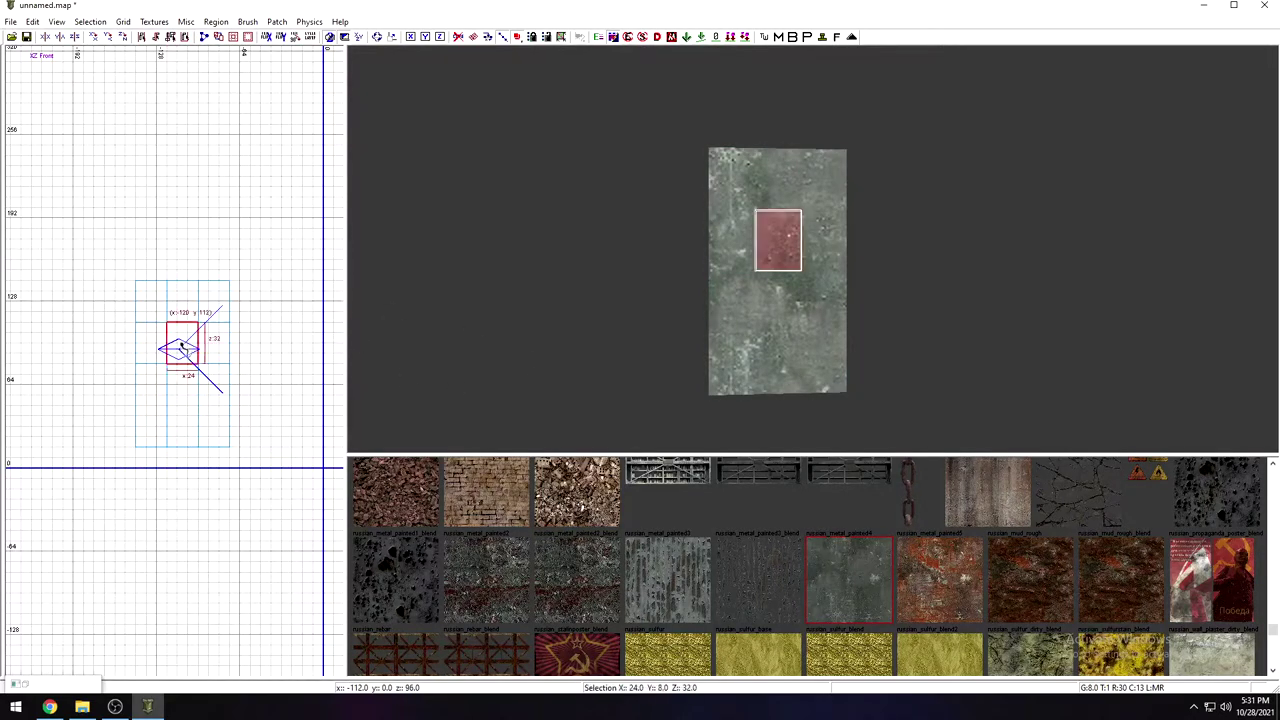
scroll(905, 317, "up", 2)
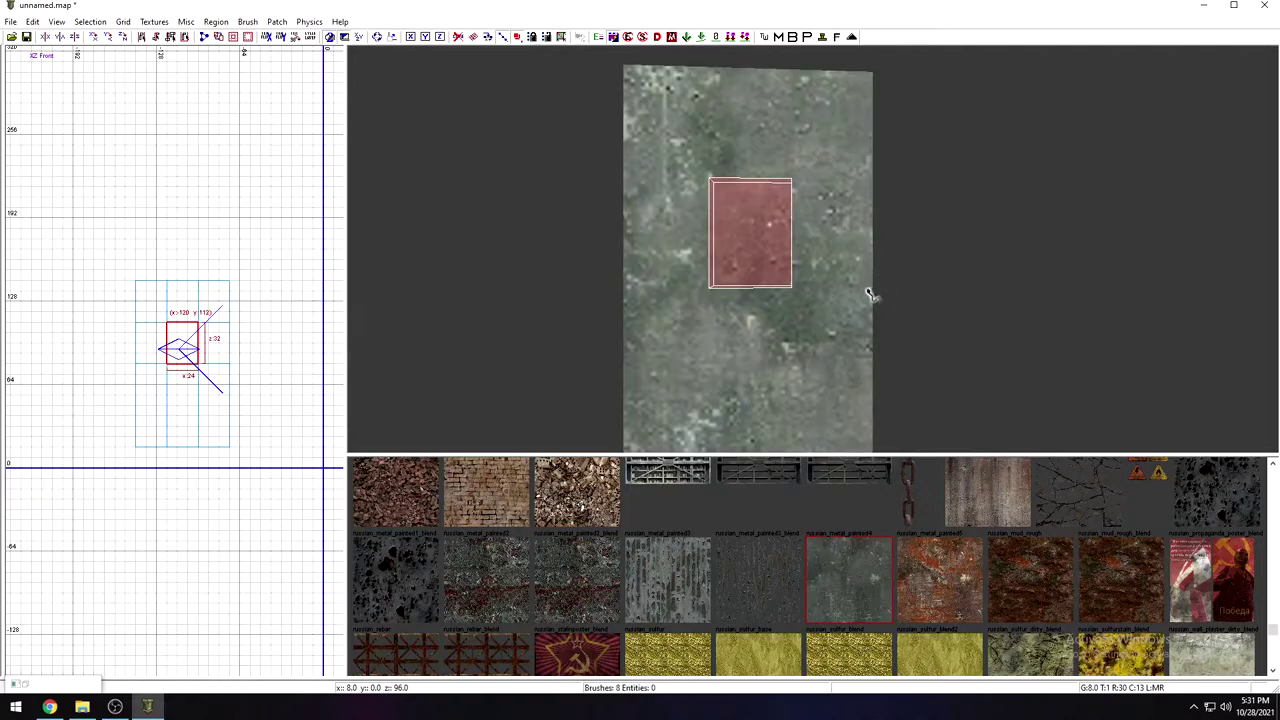
left_click(1071, 503)
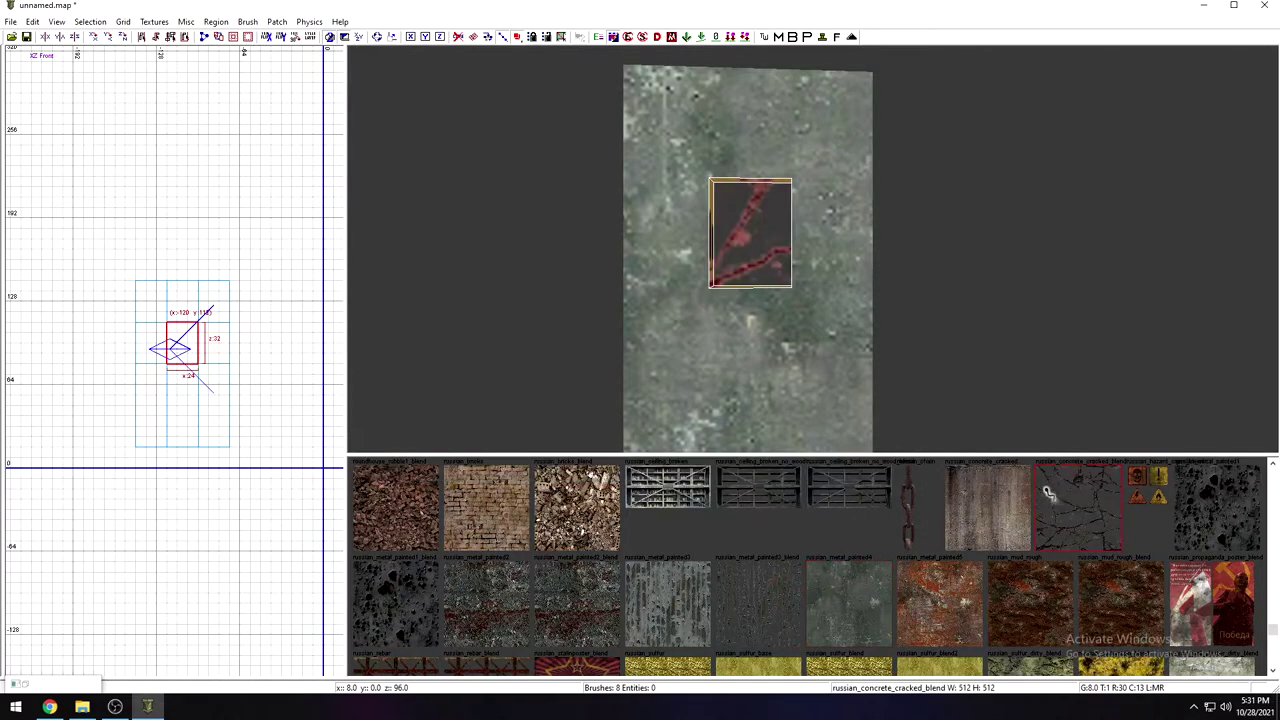
key("Escape")
scroll(828, 238, "down", 4)
scroll(790, 250, "up", 6)
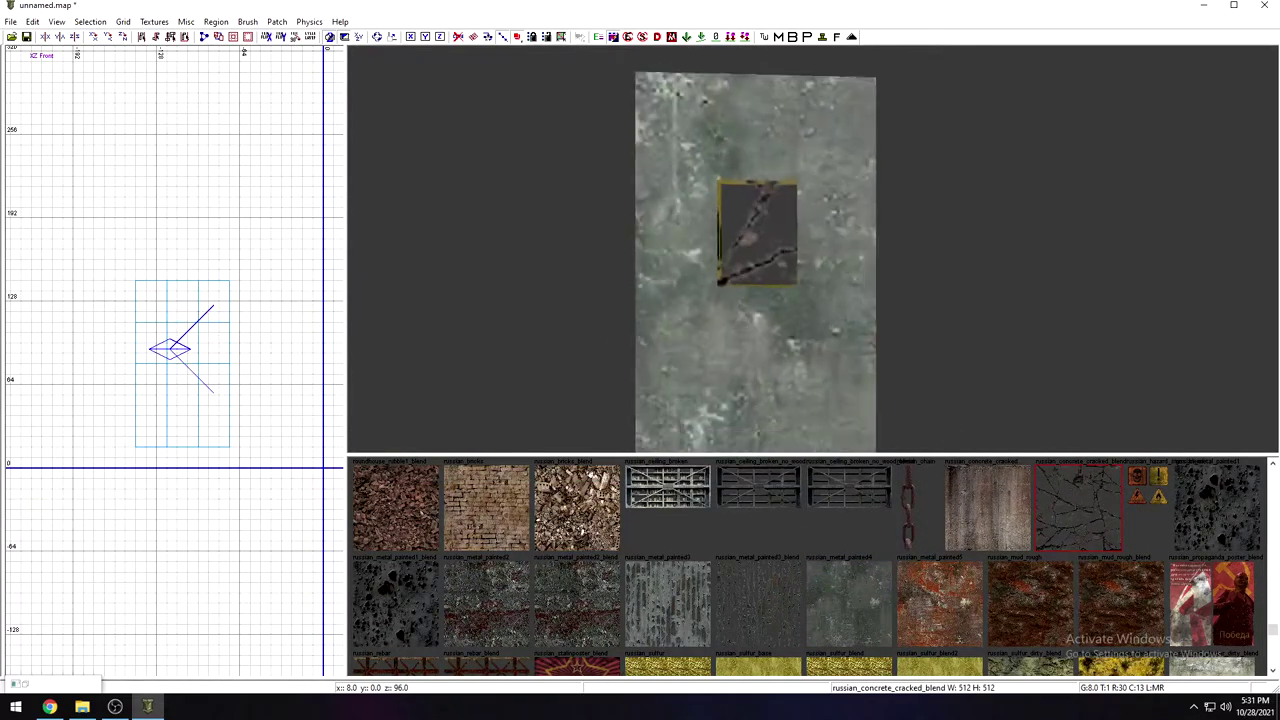
Step: Select the eight door pieces around the window block and apply russian_metal_painted4 to them
left_click(620, 210, "shift")
left_click(690, 136, "shift")
left_click(808, 113, "shift")
left_click(745, 121, "shift")
left_click(843, 222, "shift")
left_click(760, 362, "shift")
left_click(655, 367, "shift")
left_click(847, 369, "shift")
left_click(866, 615)
key("Escape")
scroll(877, 263, "down", 3)
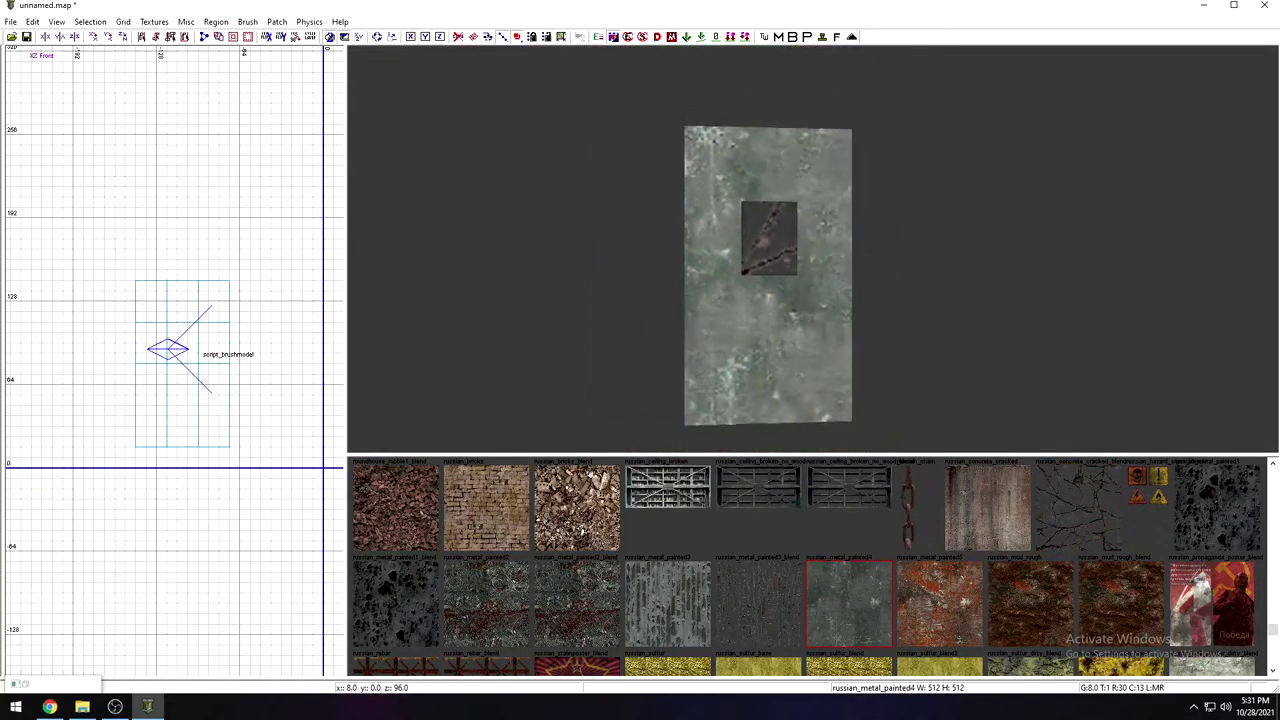
Step: Raise the seam between the middle column's window block and the block below it to z 88
scroll(877, 263, "up", 5)
scroll(798, 243, "down", 2)
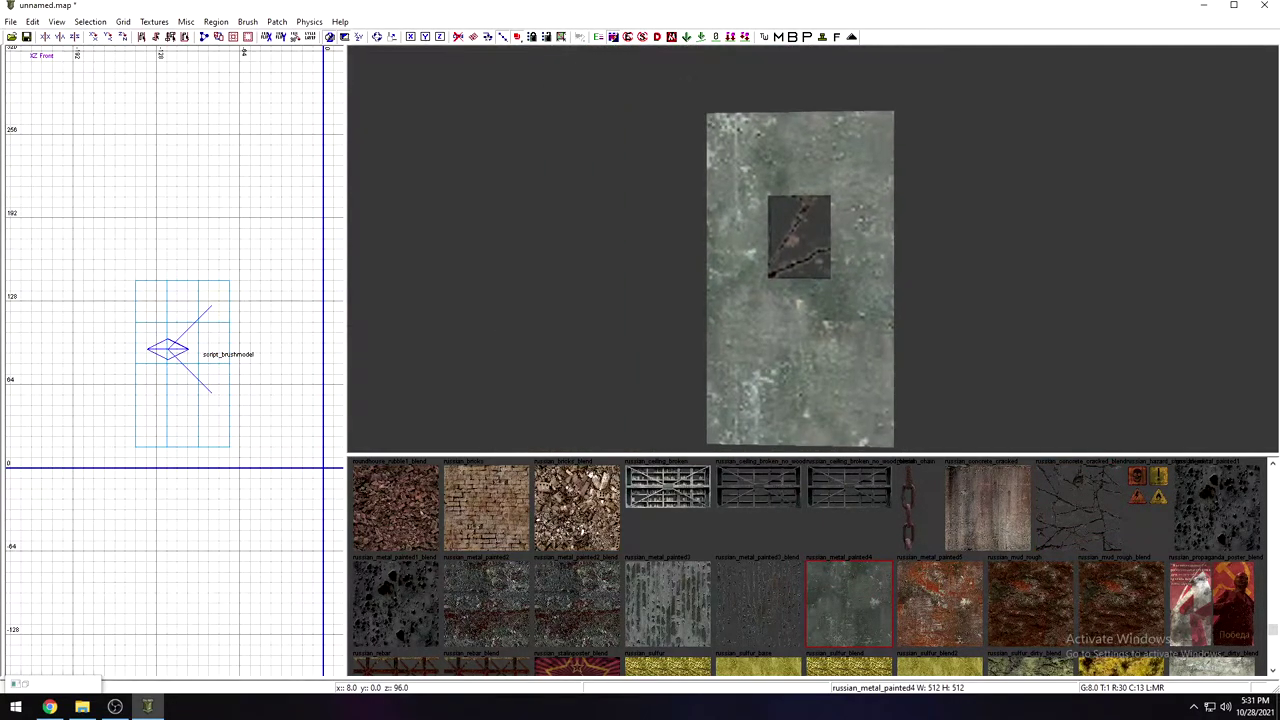
left_click(789, 233, "shift")
left_click_drag(789, 233, 789, 220)
left_click(786, 296, "shift")
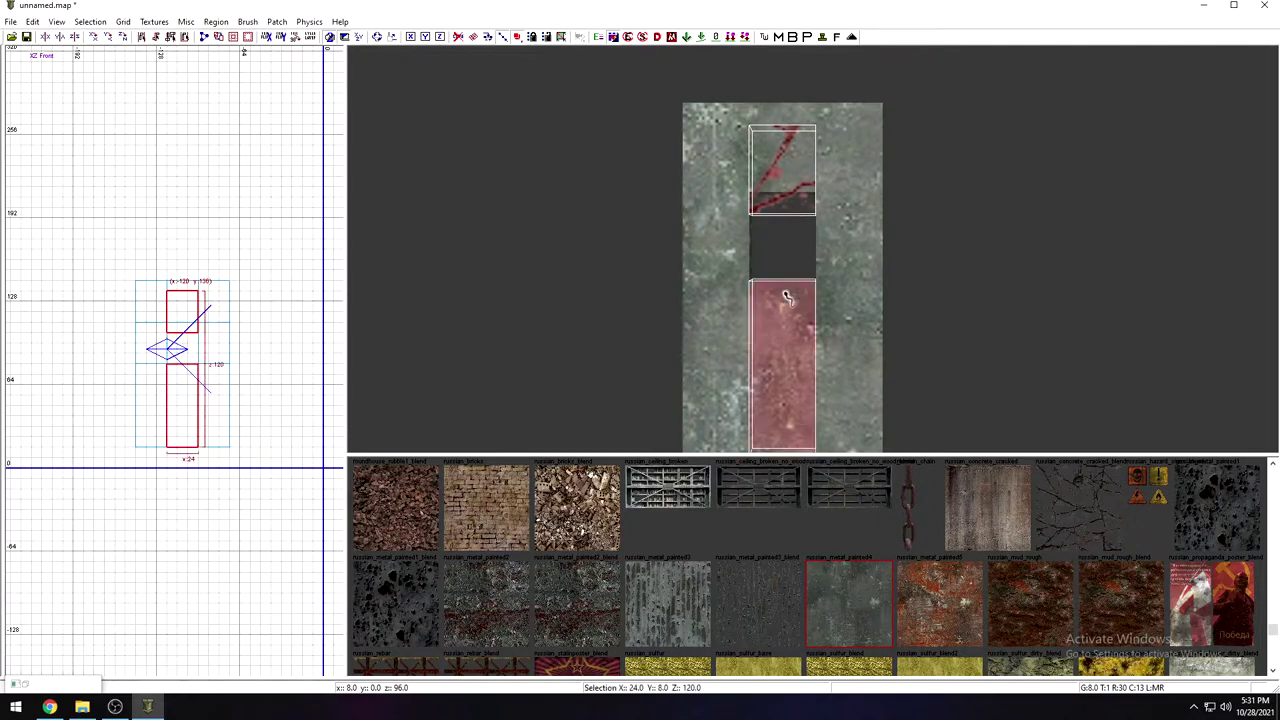
mouse_move(786, 270)
left_mouse_down()
mouse_move(782, 222)
mouse_move(782, 280)
mouse_move(783, 263)
left_mouse_up()
left_click(793, 191, "shift")
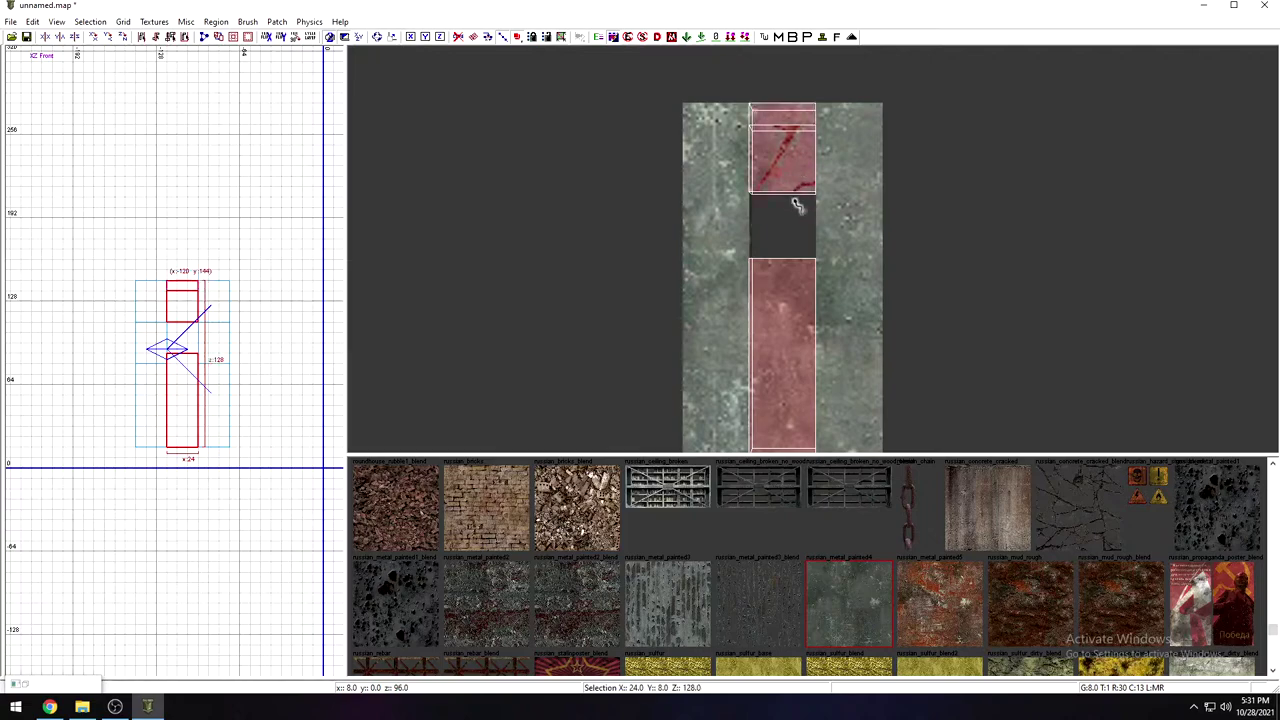
mouse_move(791, 177)
left_mouse_down()
mouse_move(785, 157)
mouse_move(784, 180)
left_mouse_up()
mouse_move(786, 178)
right_mouse_down()
mouse_move(786, 200)
mouse_move(787, 181)
right_mouse_up()
key("Escape")
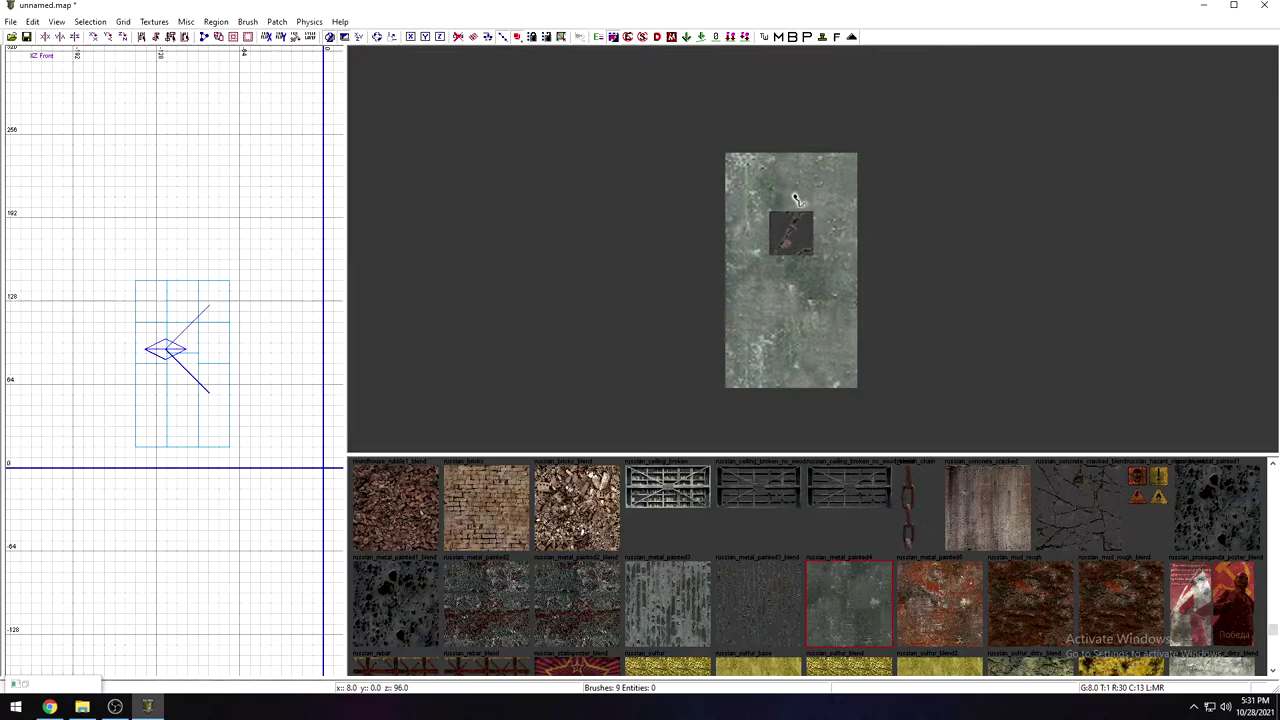
Step: Raise the seam between the window block and the block above it to z 128, stretching the window upward
left_click(795, 201, "shift")
left_click_drag(797, 221, 795, 189)
key("Escape")
left_click(795, 232, "shift")
key("Escape")
mouse_move(815, 257)
right_mouse_down()
mouse_move(811, 200)
mouse_move(808, 255)
mouse_move(815, 235)
right_mouse_up()
scroll(780, 290, "down", 2)
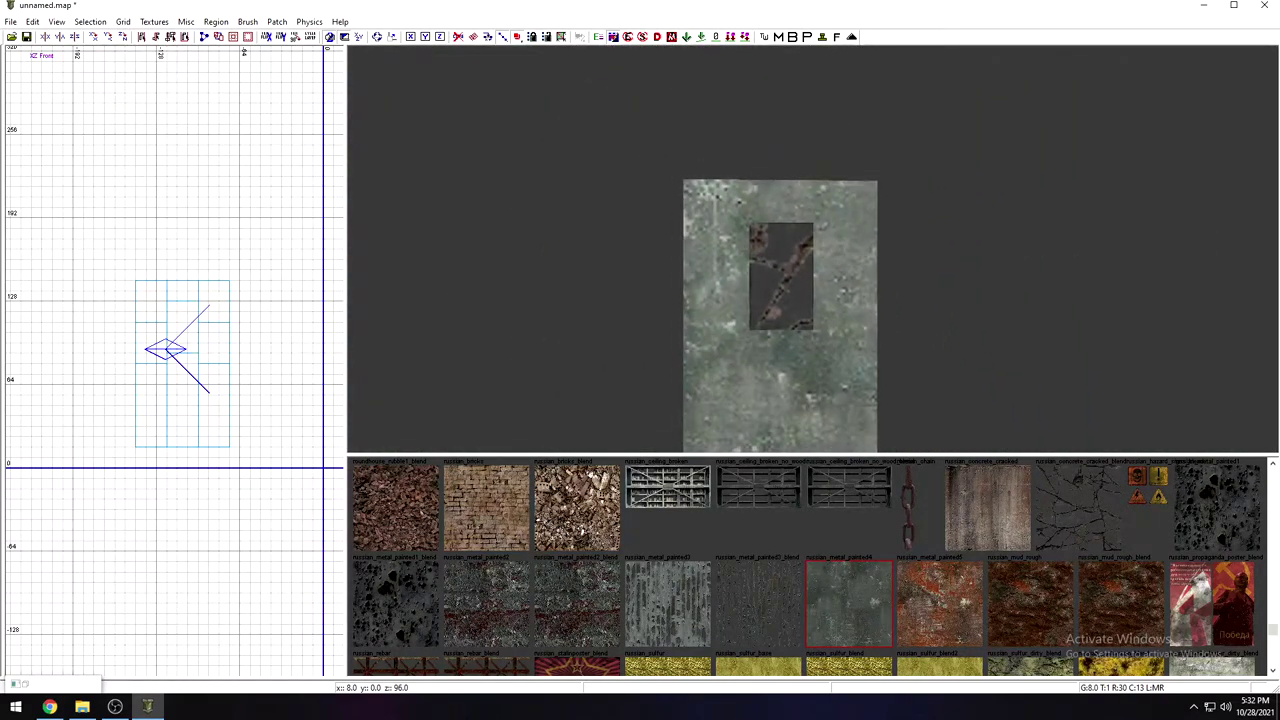
left_click(745, 278, "shift")
left_click(735, 248, "shift")
left_click(735, 248, "shift")
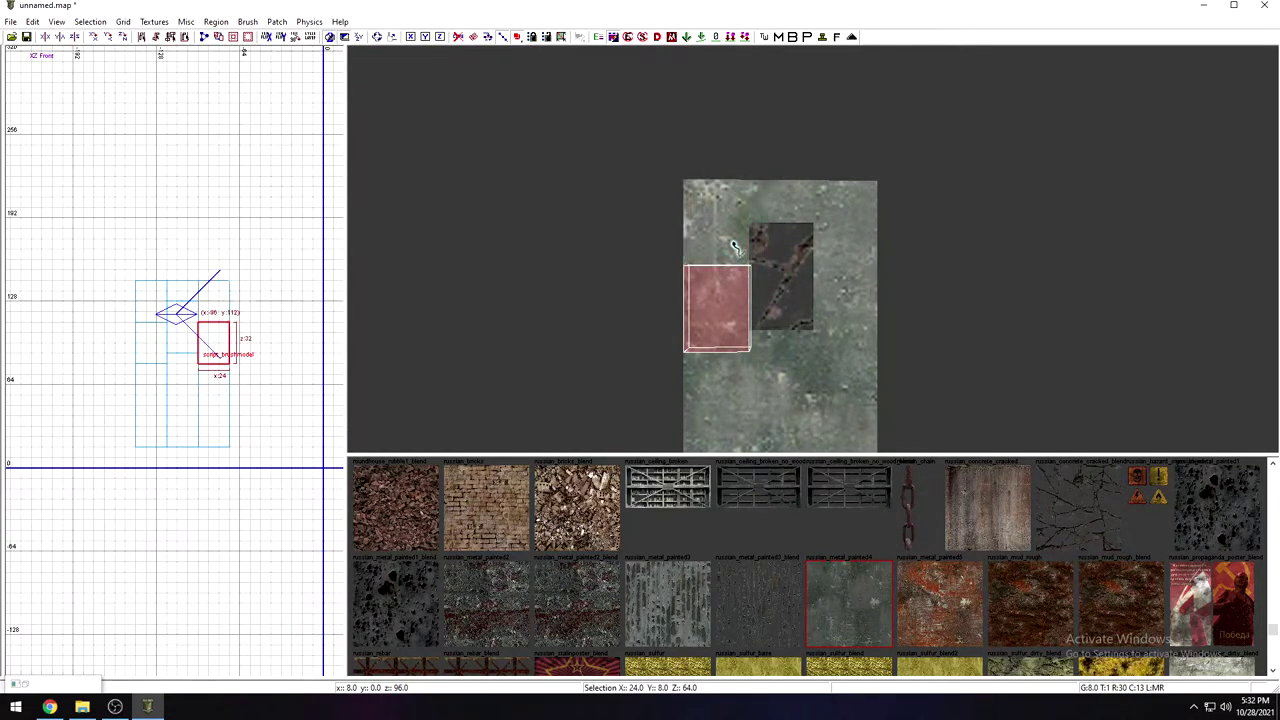
left_click(729, 247, "shift")
key("Escape")
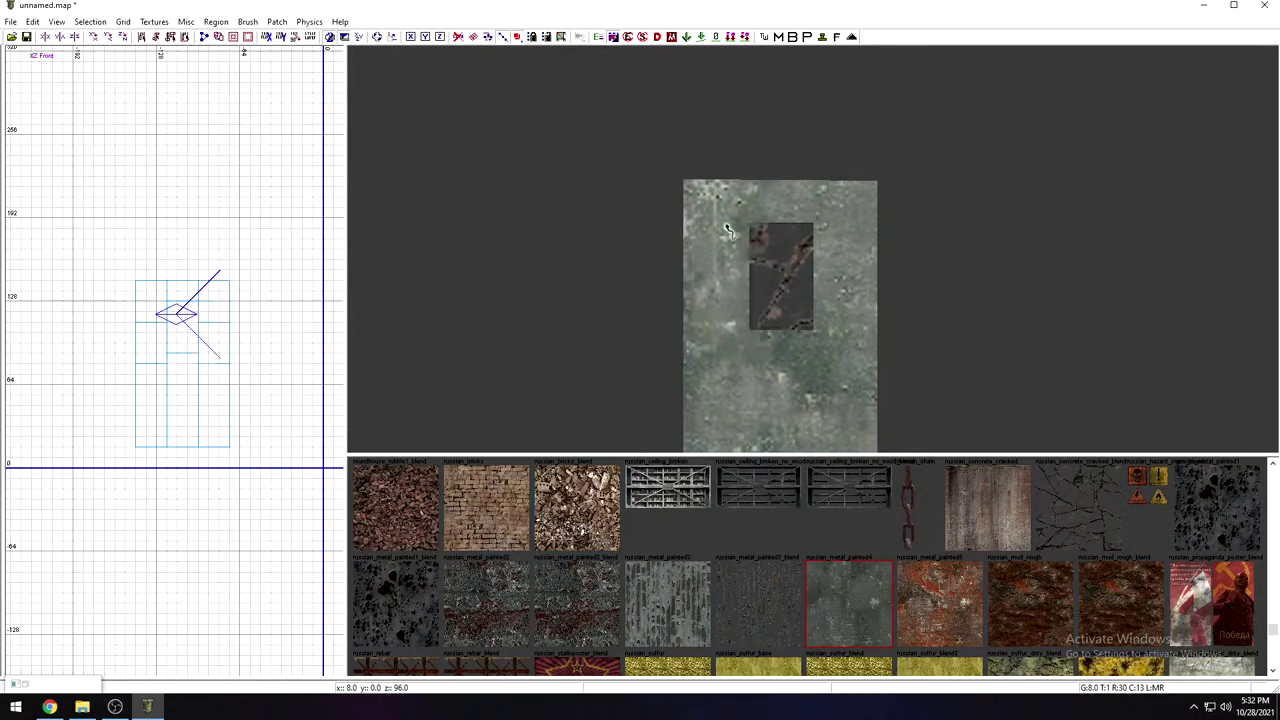
Step: Raise the upper seams of both side columns to z 128, level with the window's top edge
left_click(721, 206, "shift")
left_click_drag(714, 284, 714, 272)
key("Escape")
left_click(846, 245, "shift")
left_click_drag(842, 280, 845, 246)
key("Escape")
Step: Raise the lower seams of both side columns to z 88, level with the window's bottom edge
left_click(847, 283, "shift")
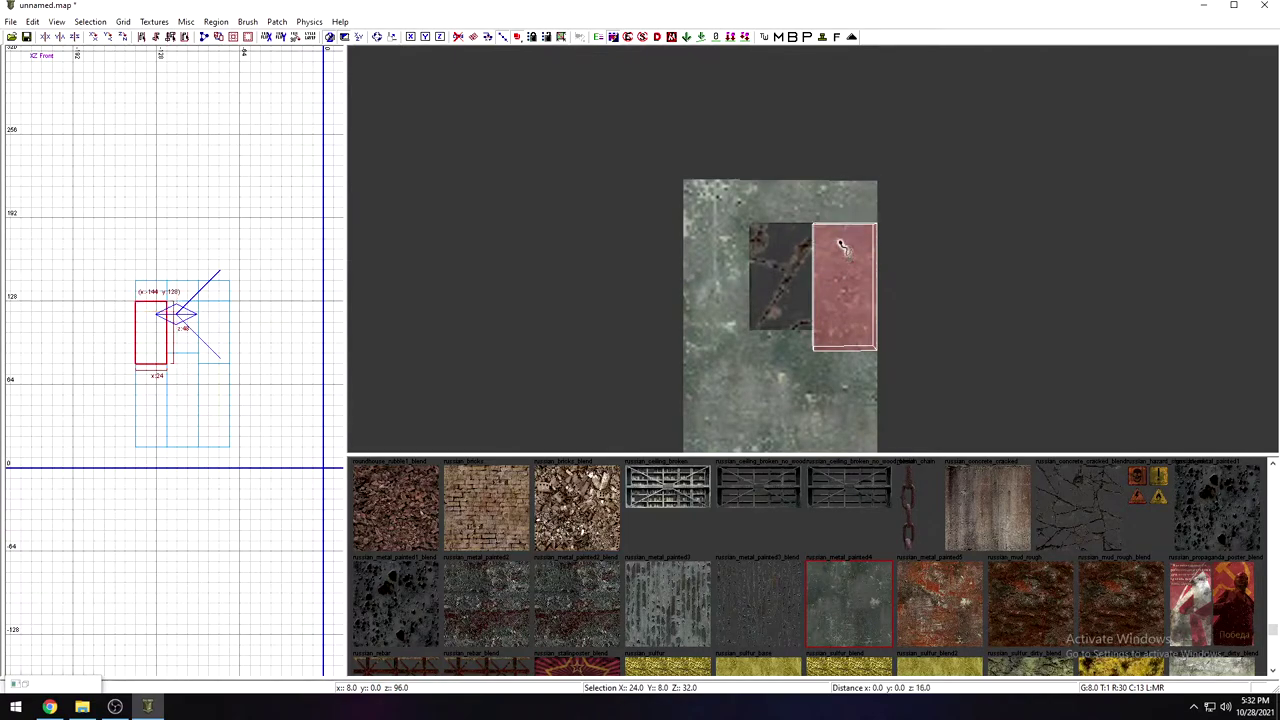
left_click_drag(843, 374, 841, 366)
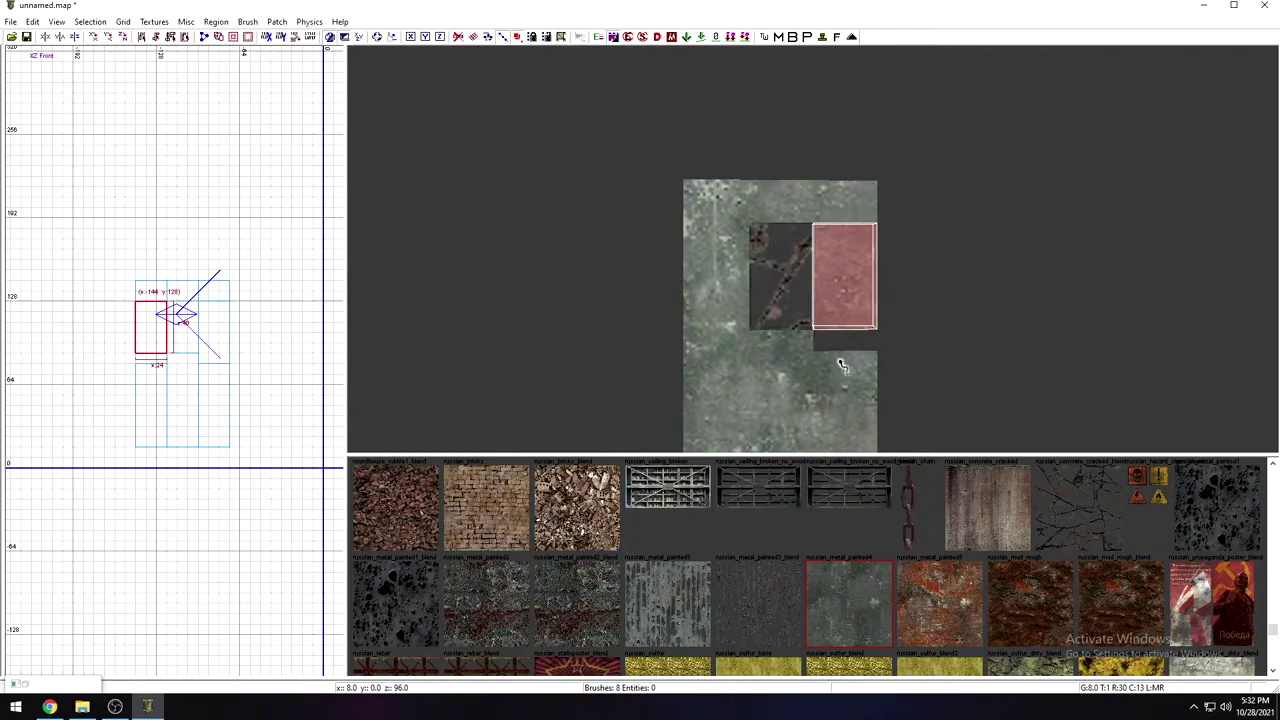
key("Escape")
left_click(843, 367, "shift")
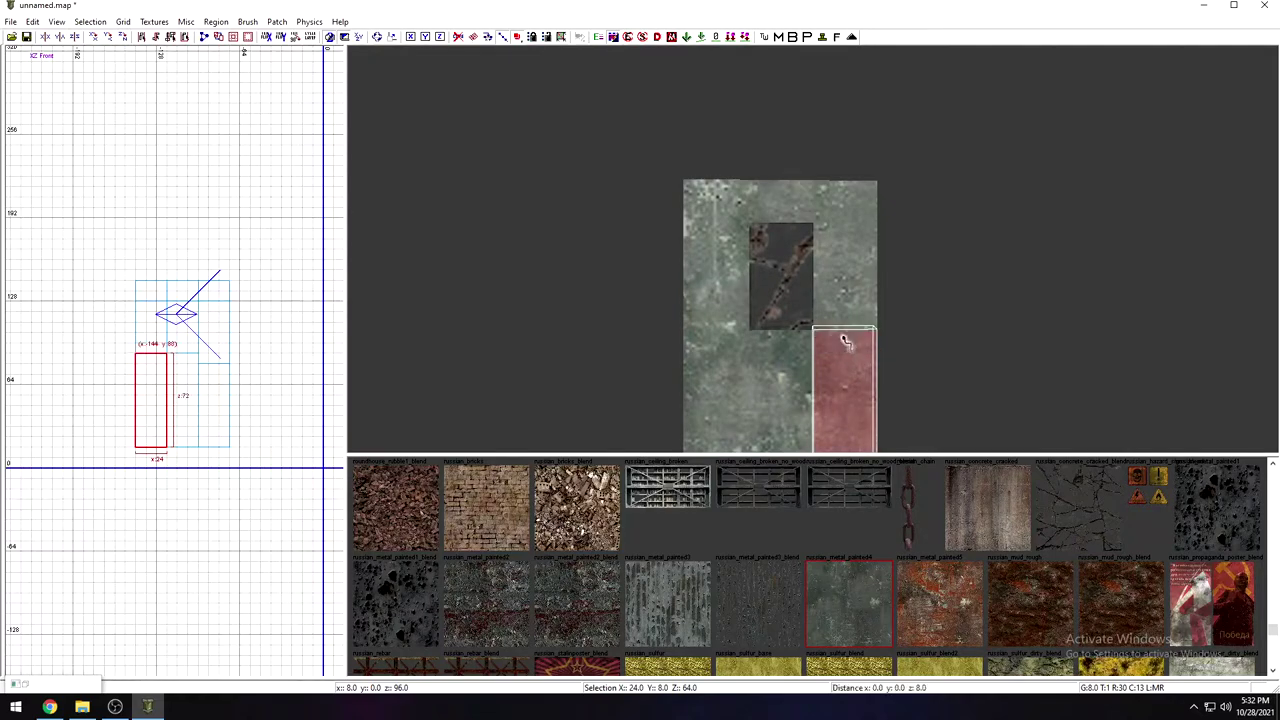
key("Escape")
left_click(715, 348, "shift")
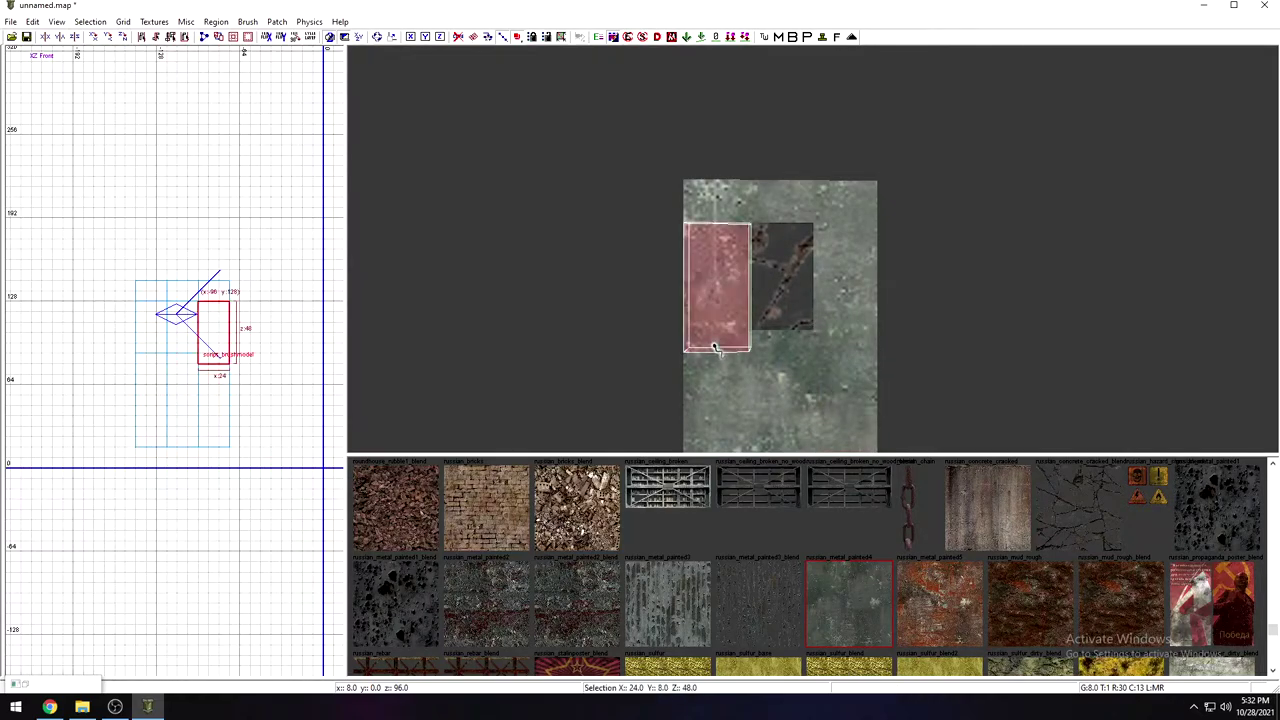
left_click_drag(714, 366, 710, 333)
key("Escape")
left_click(715, 373, "shift")
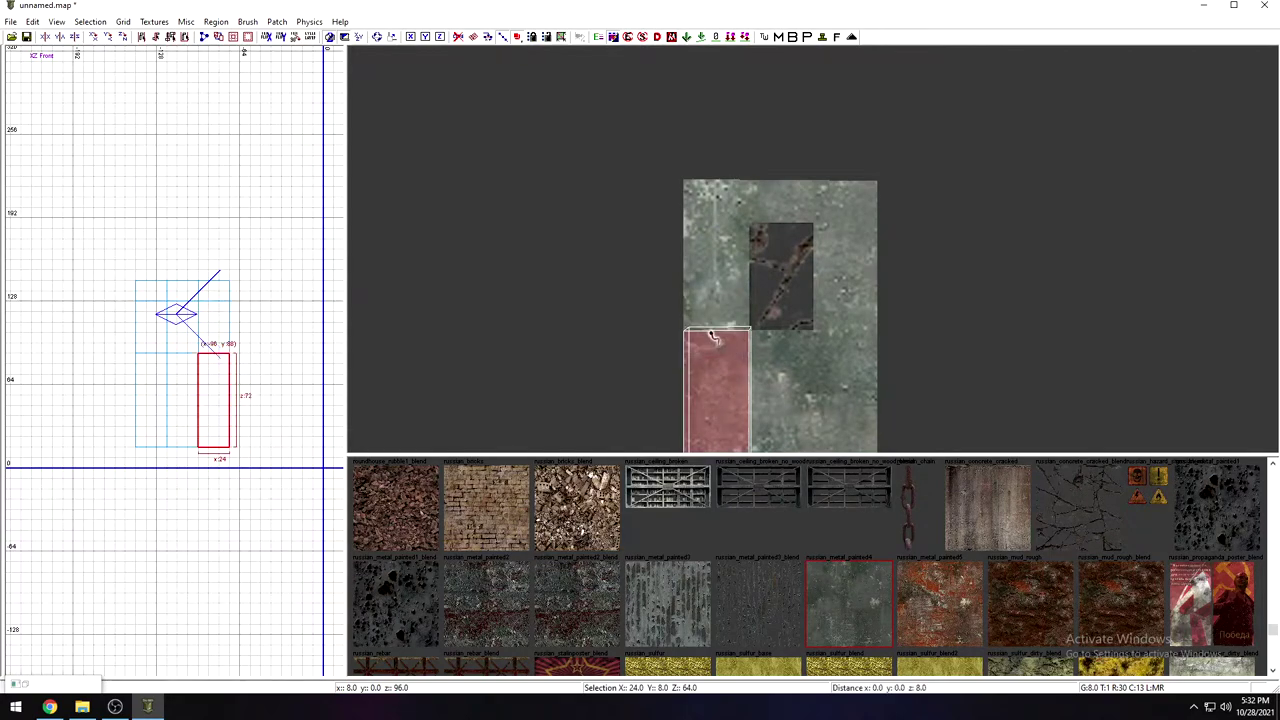
key("Escape")
Step: Narrow the two side blocks beside the window by one 8-unit grid step each on their inner edges
left_click(736, 298, "shift")
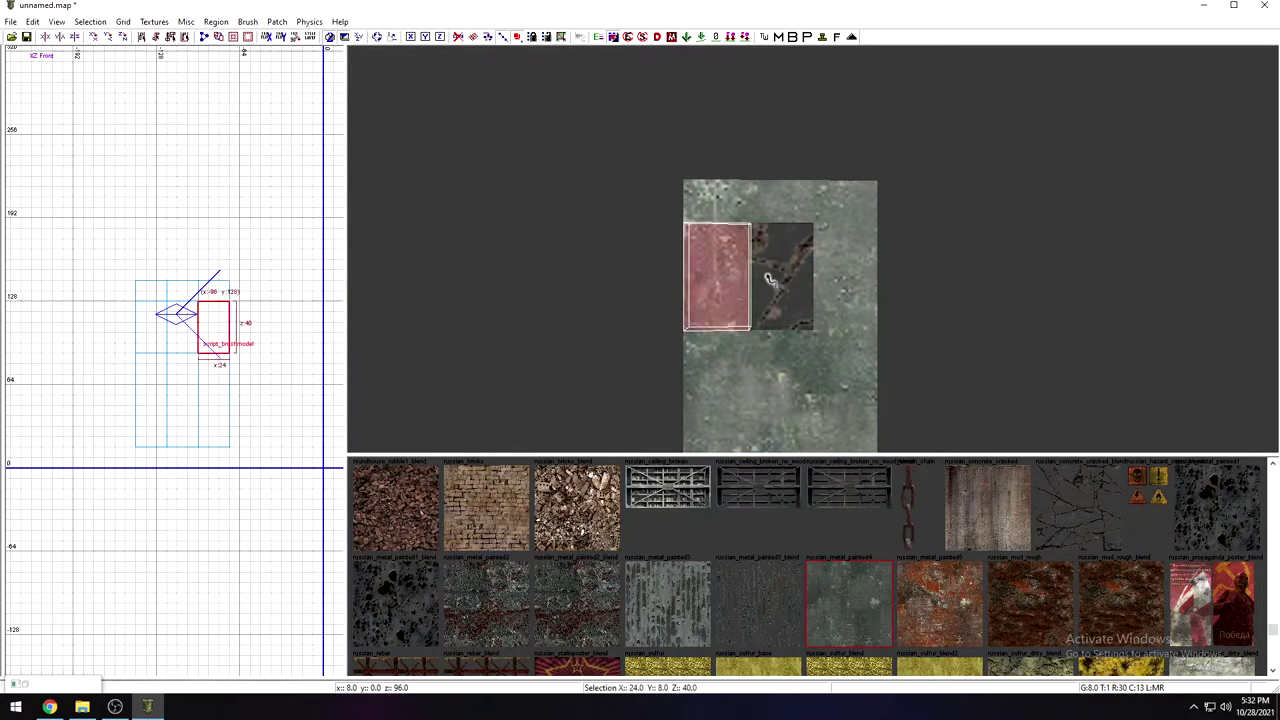
left_click_drag(769, 281, 765, 281)
key("Escape")
left_click(843, 278, "shift")
key("alt+Right")
key("Escape")
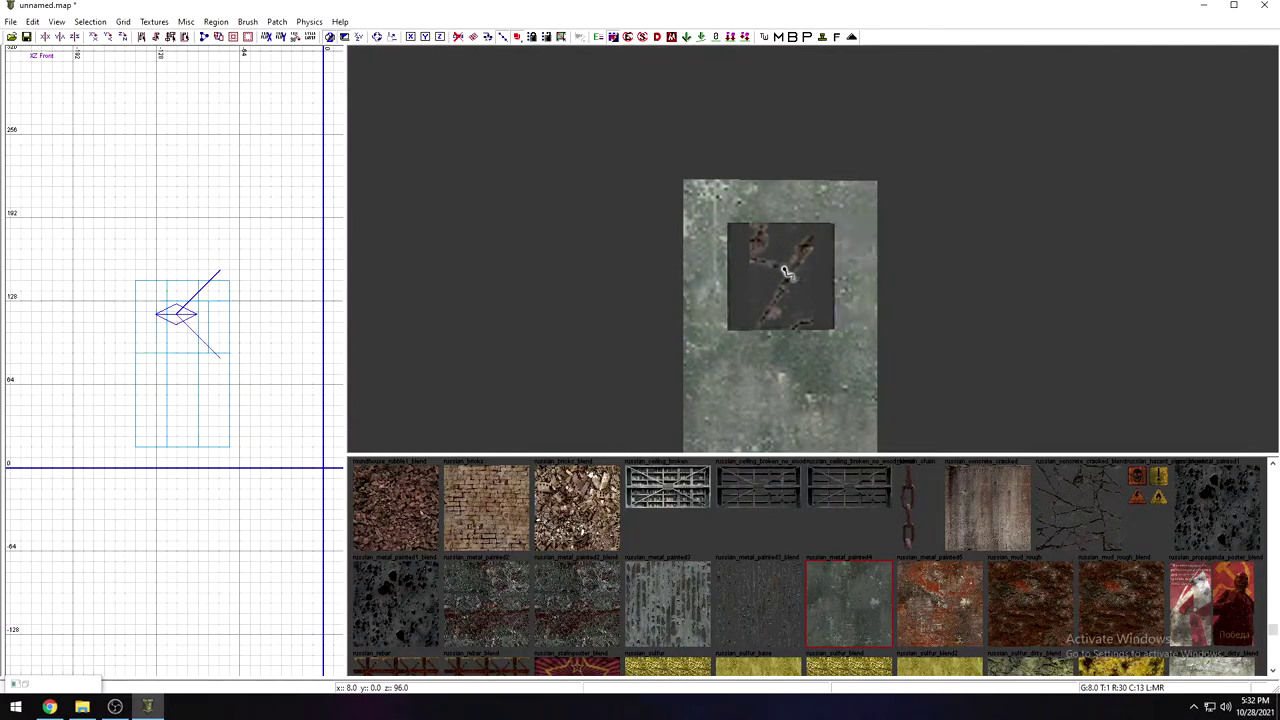
Step: Widen the window block on both sides to fill the gaps beside it, deselect it and inspect the door
left_click(752, 278, "shift")
left_click_drag(734, 282, 729, 282)
left_click_drag(817, 267, 836, 267)
key("Escape")
mouse_move(825, 269)
right_mouse_down()
mouse_move(822, 200)
mouse_move(800, 270)
mouse_move(808, 310)
mouse_move(814, 195)
mouse_move(825, 269)
right_mouse_up()
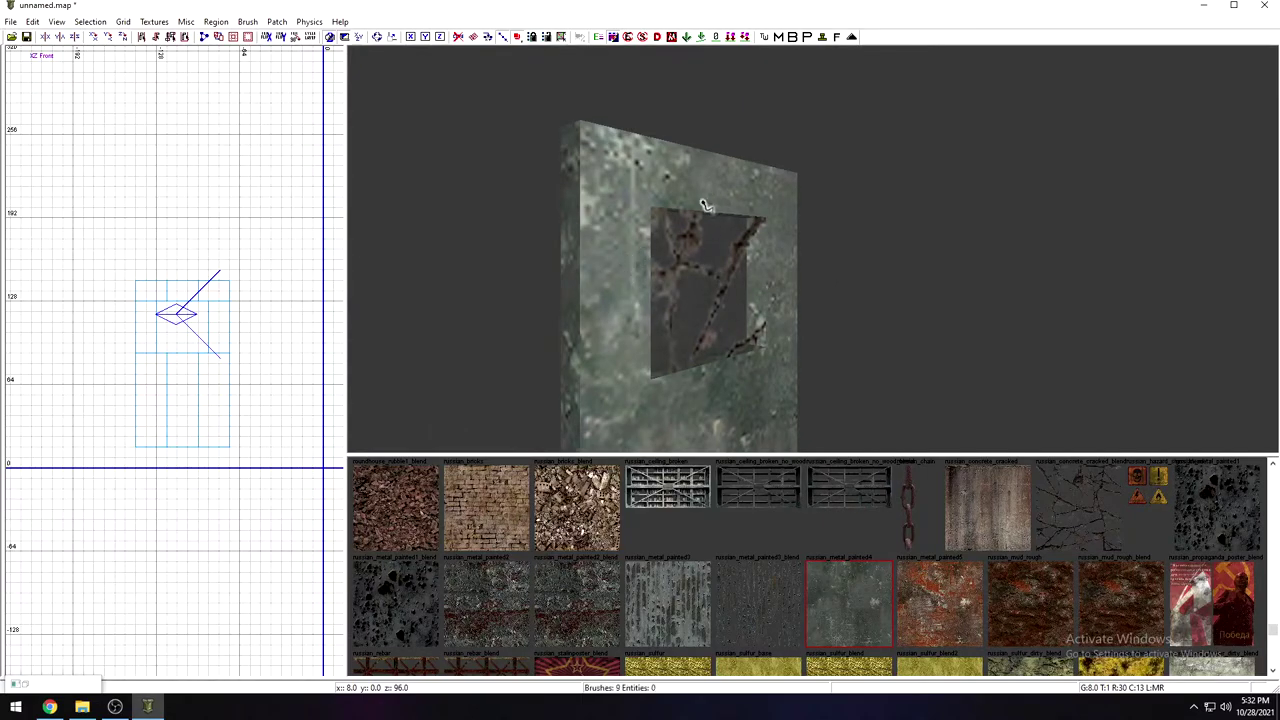
mouse_move(962, 330)
right_mouse_down()
mouse_move(955, 285)
mouse_move(960, 370)
mouse_move(955, 270)
mouse_move(945, 350)
mouse_move(965, 310)
mouse_move(950, 325)
mouse_move(962, 365)
mouse_move(955, 325)
right_mouse_up()
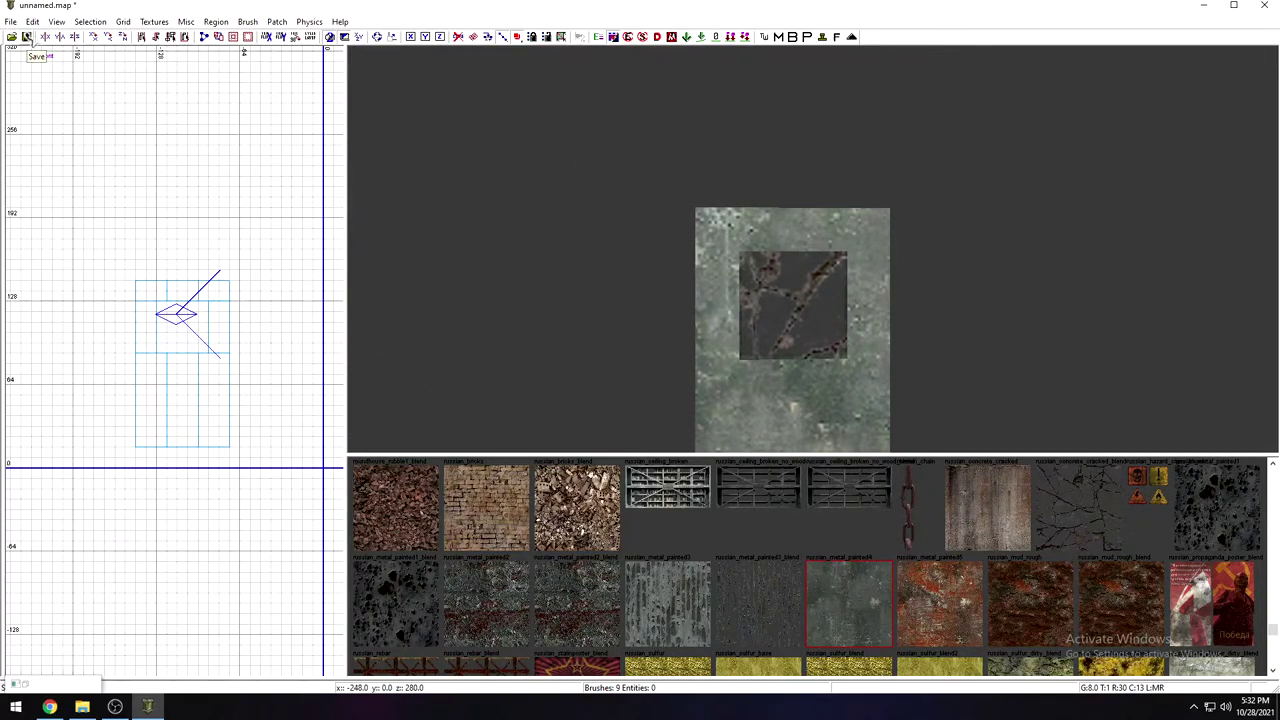
Step: Start saving the map under a new name and browse to the _prefabs folder inside map_source
left_click(11, 21)
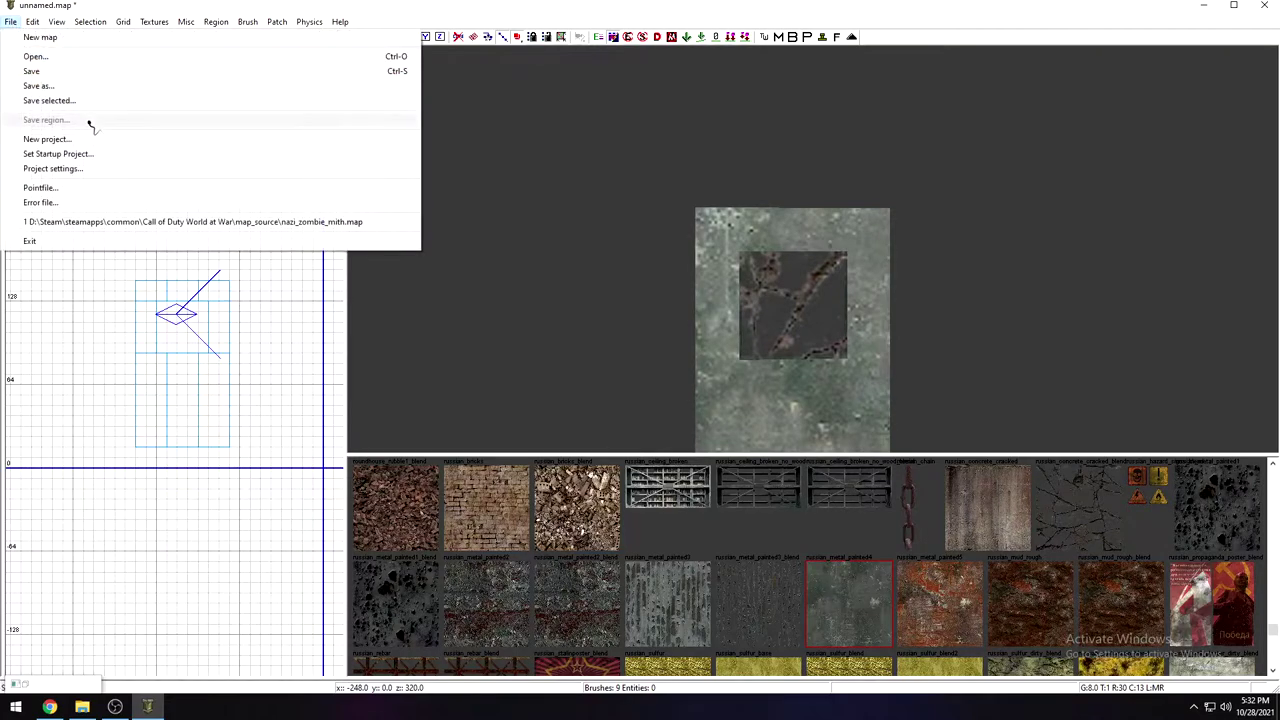
left_click(40, 86)
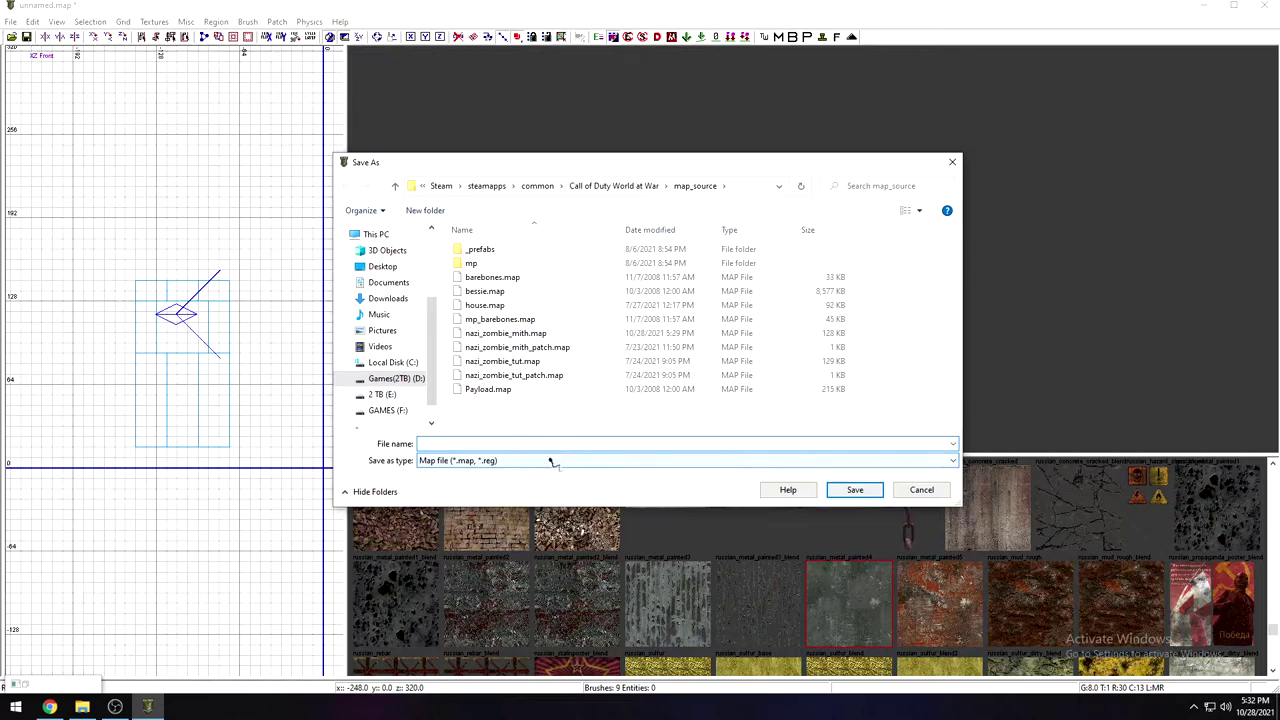
double_click(492, 251)
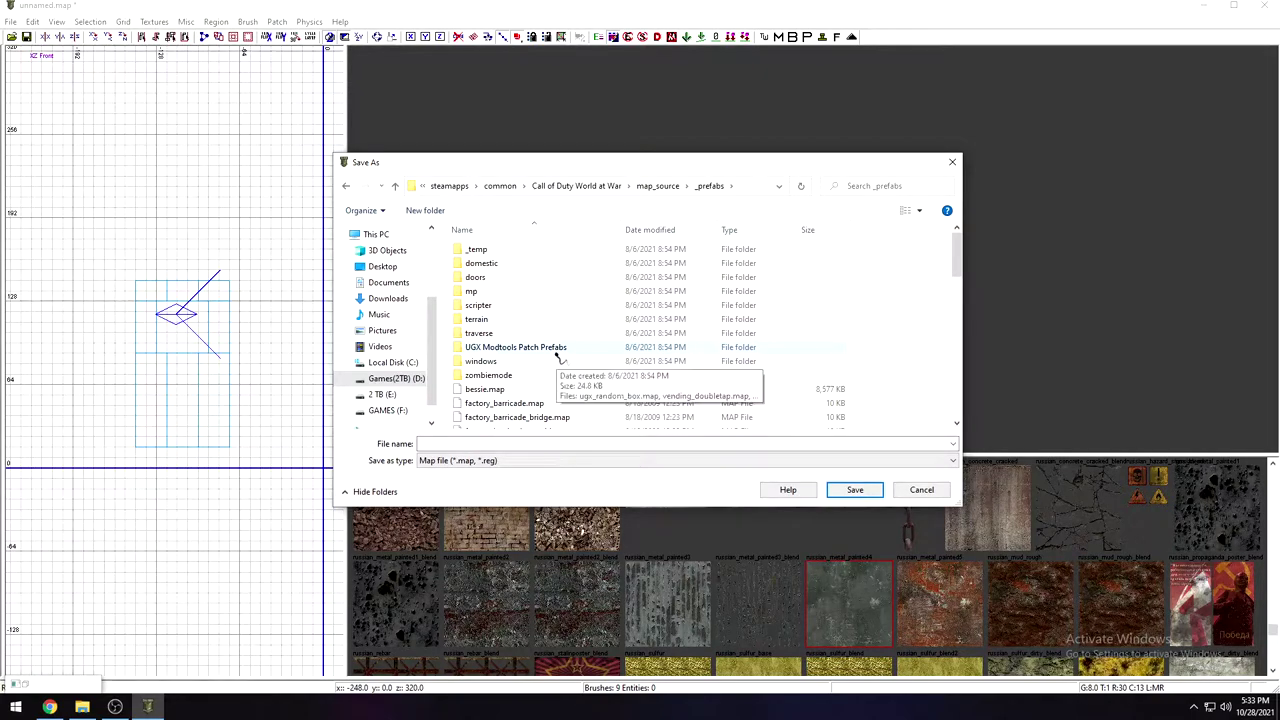
scroll(560, 365, "down", 5)
scroll(560, 380, "up", 6)
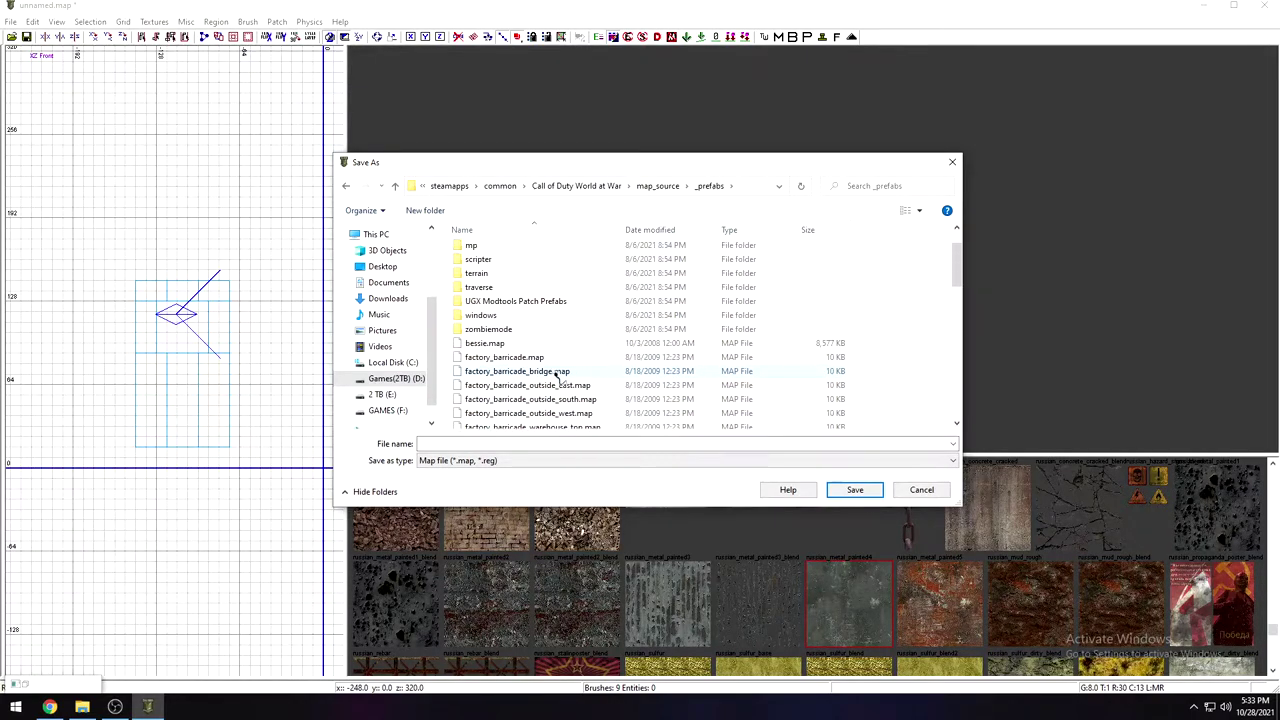
scroll(572, 362, "down", 8)
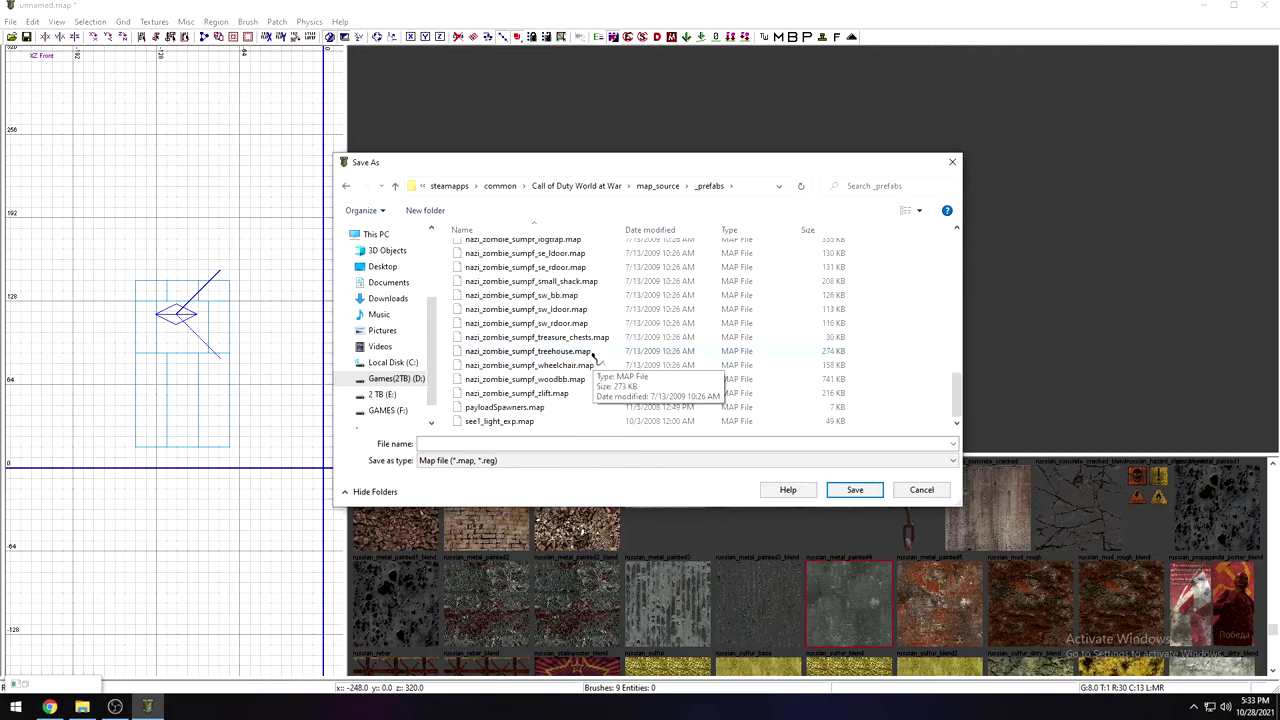
scroll(595, 385, "up", 8)
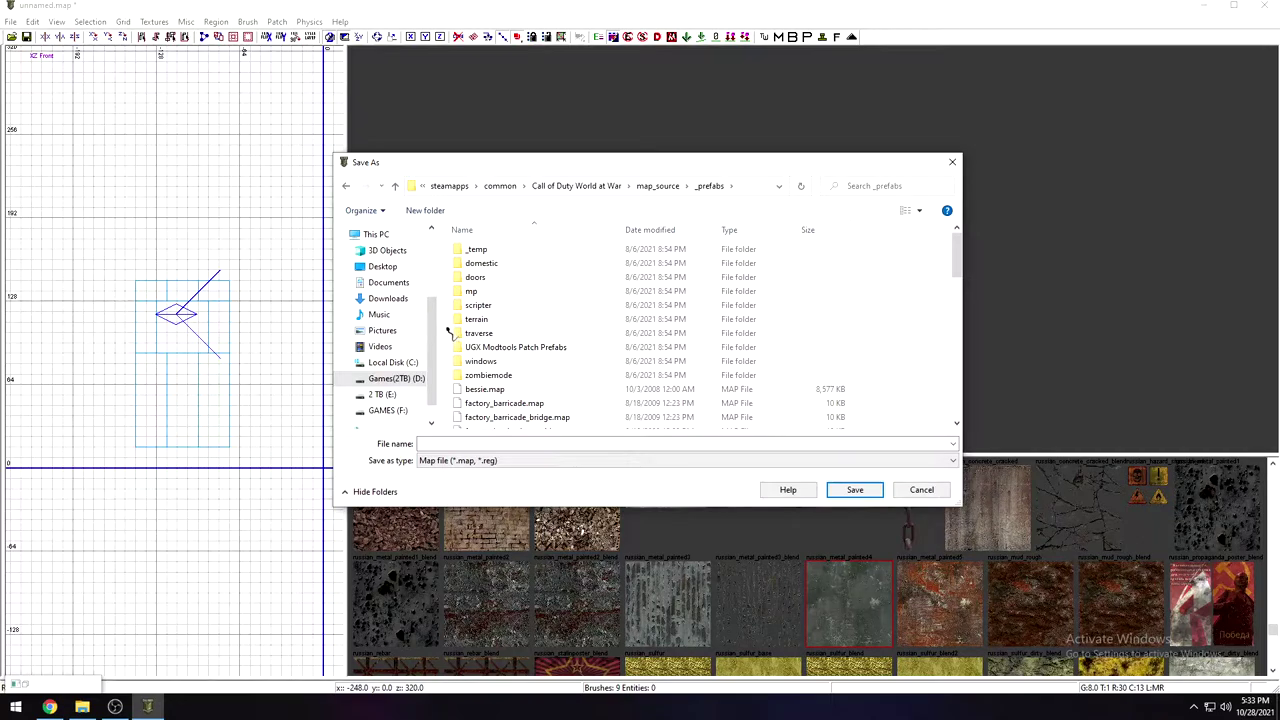
Step: Create a new folder in _prefabs and name it with the author's first name
right_click(449, 331)
mouse_move(496, 456)
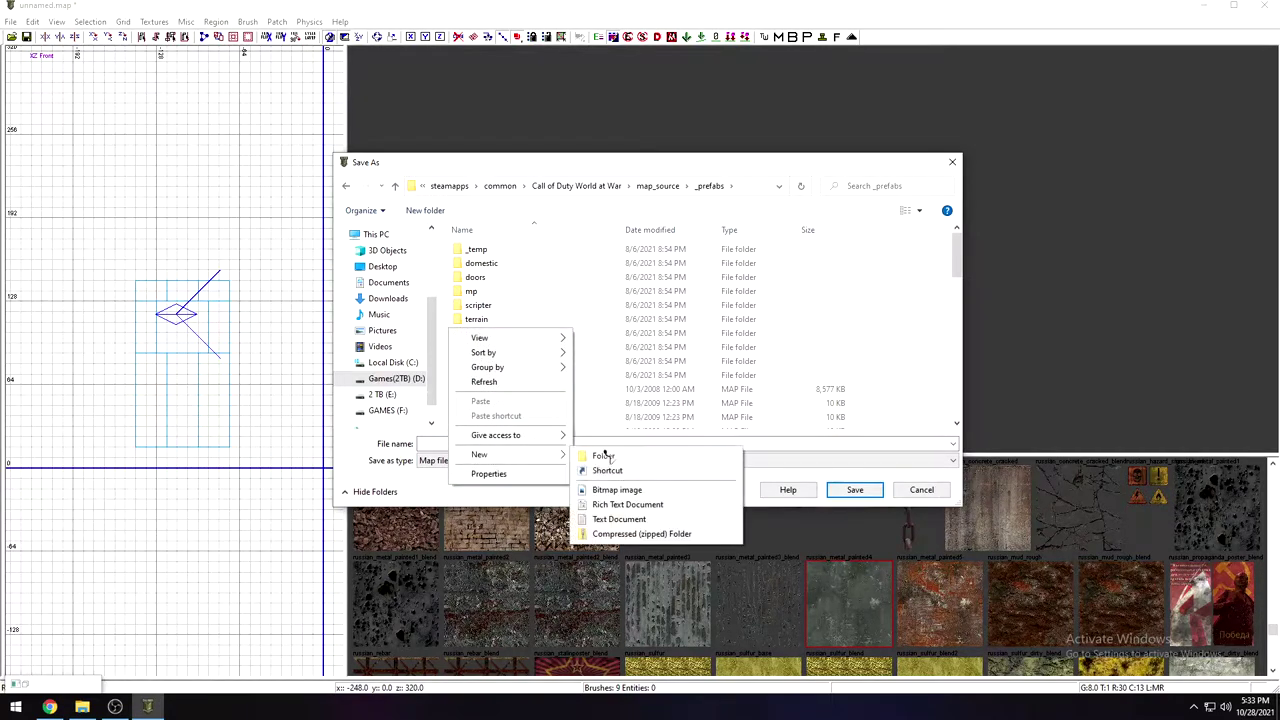
left_click(600, 449)
key("Return")
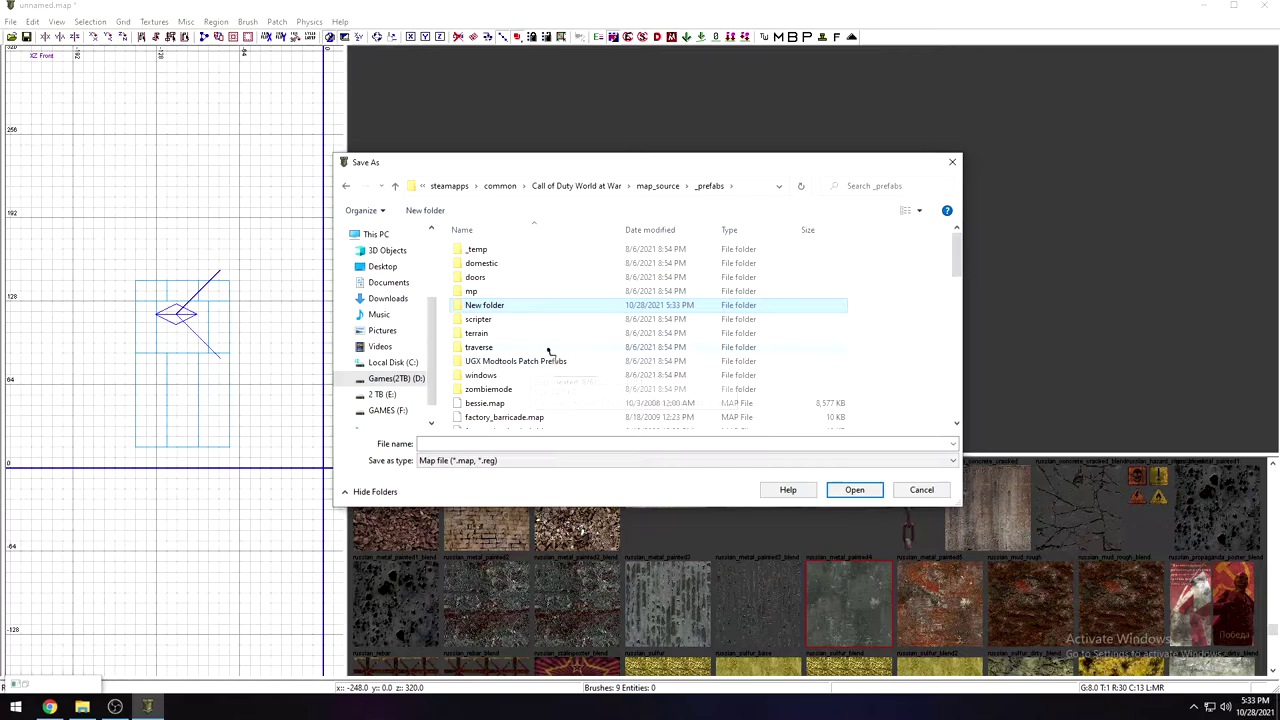
left_click(490, 306)
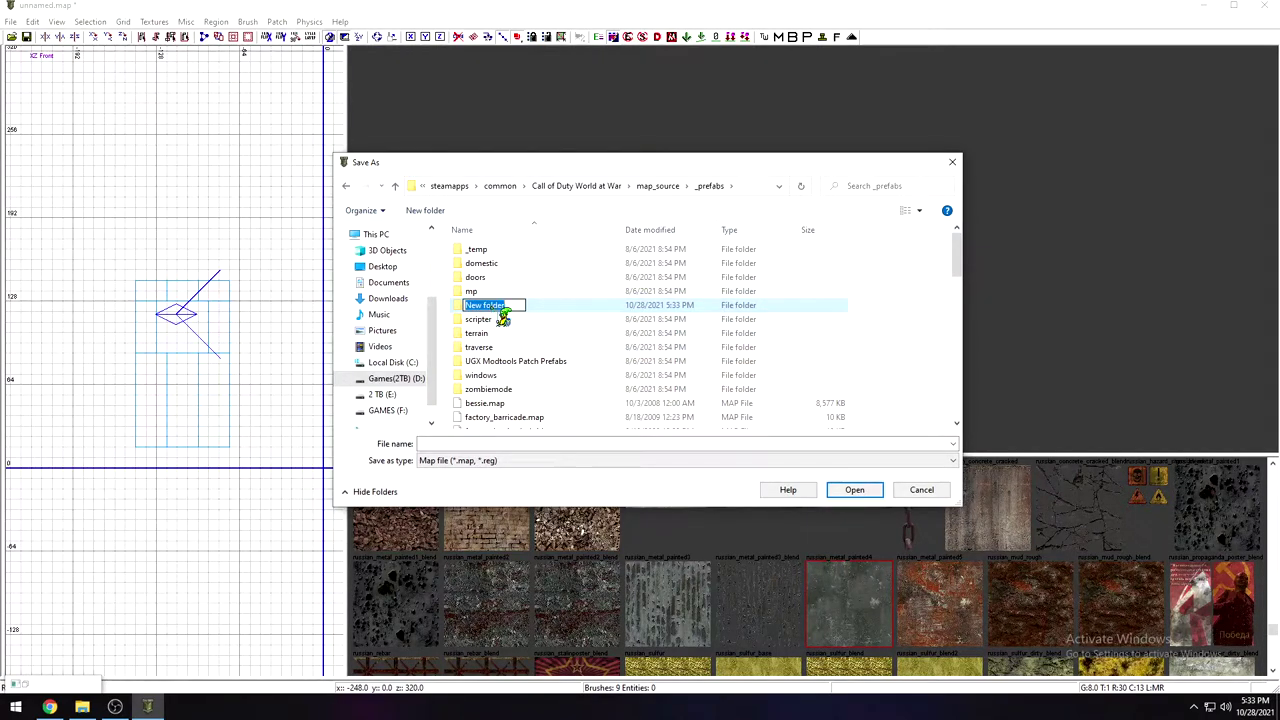
type("Trey")
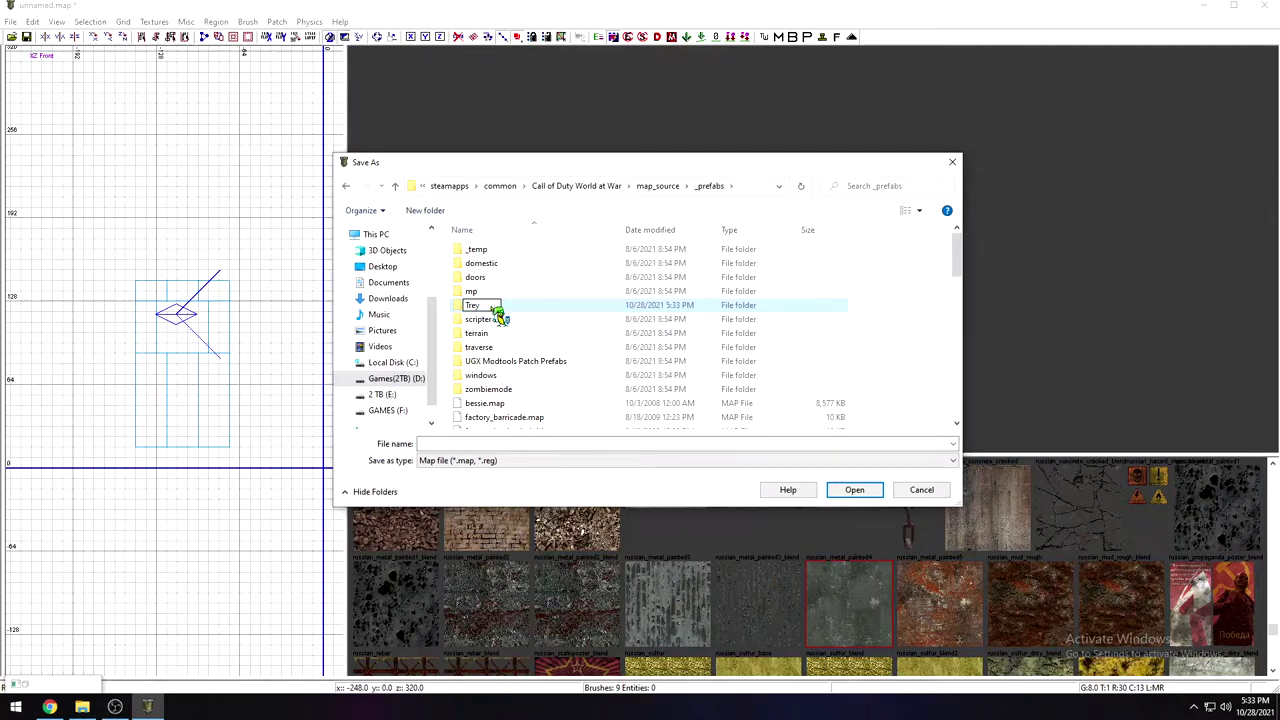
key("Return")
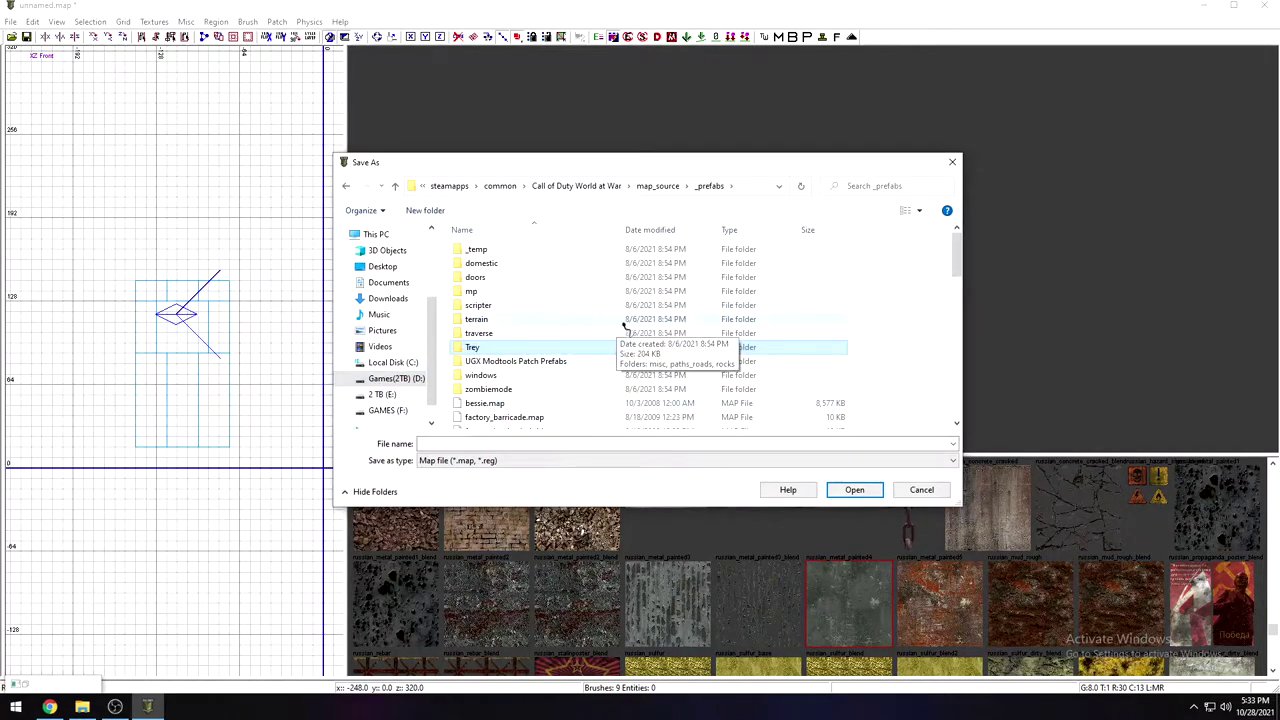
Step: Save the map as metal_door inside the new personal prefabs folder
double_click(482, 348)
left_click(449, 443)
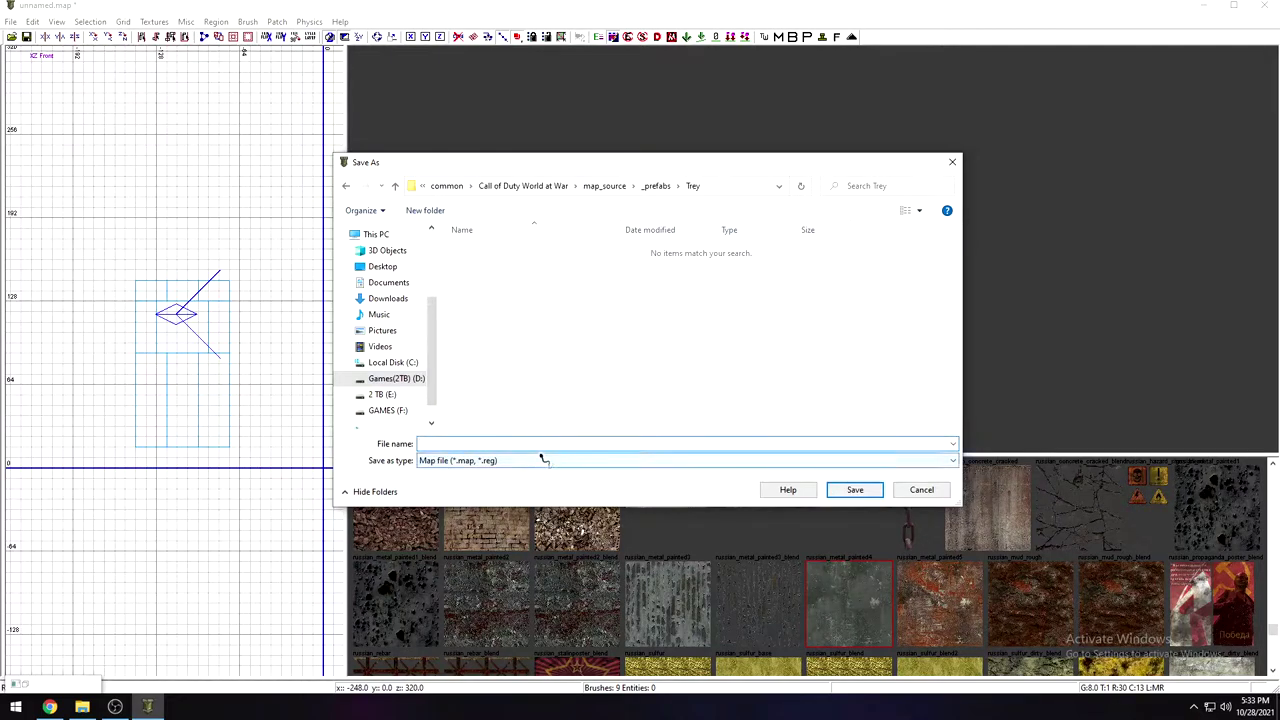
type("metal_door")
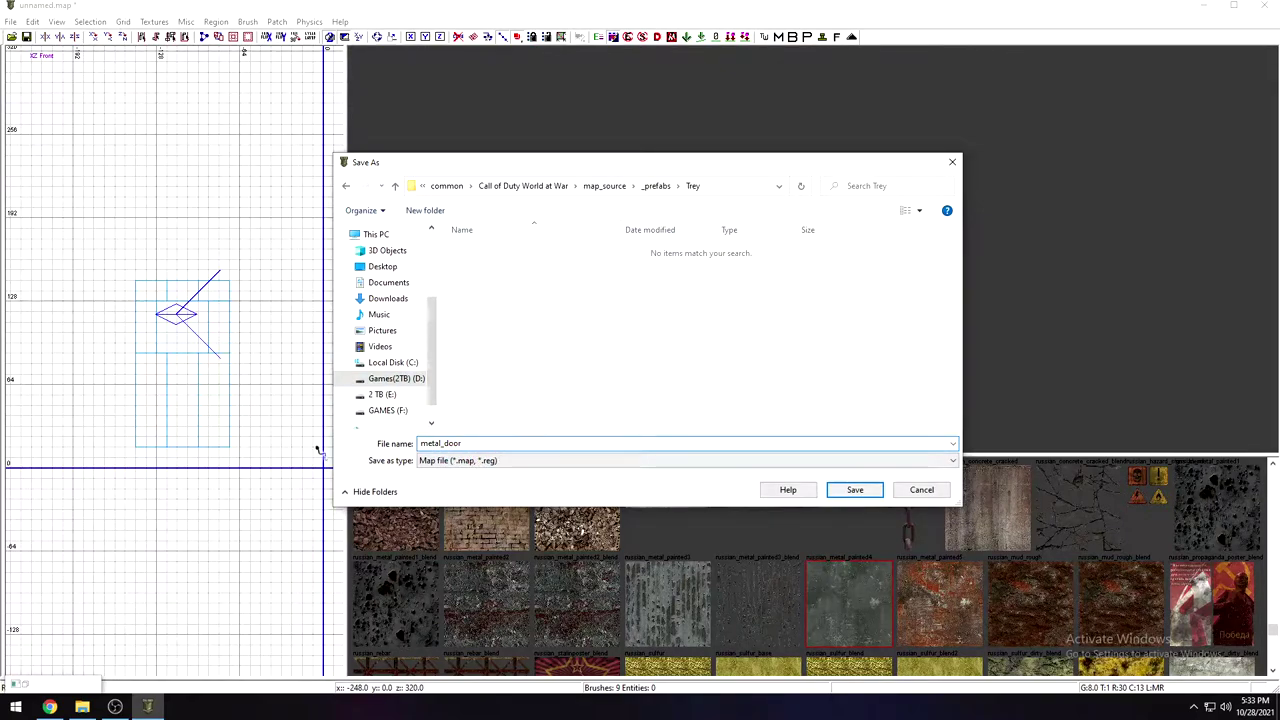
left_click(855, 493)
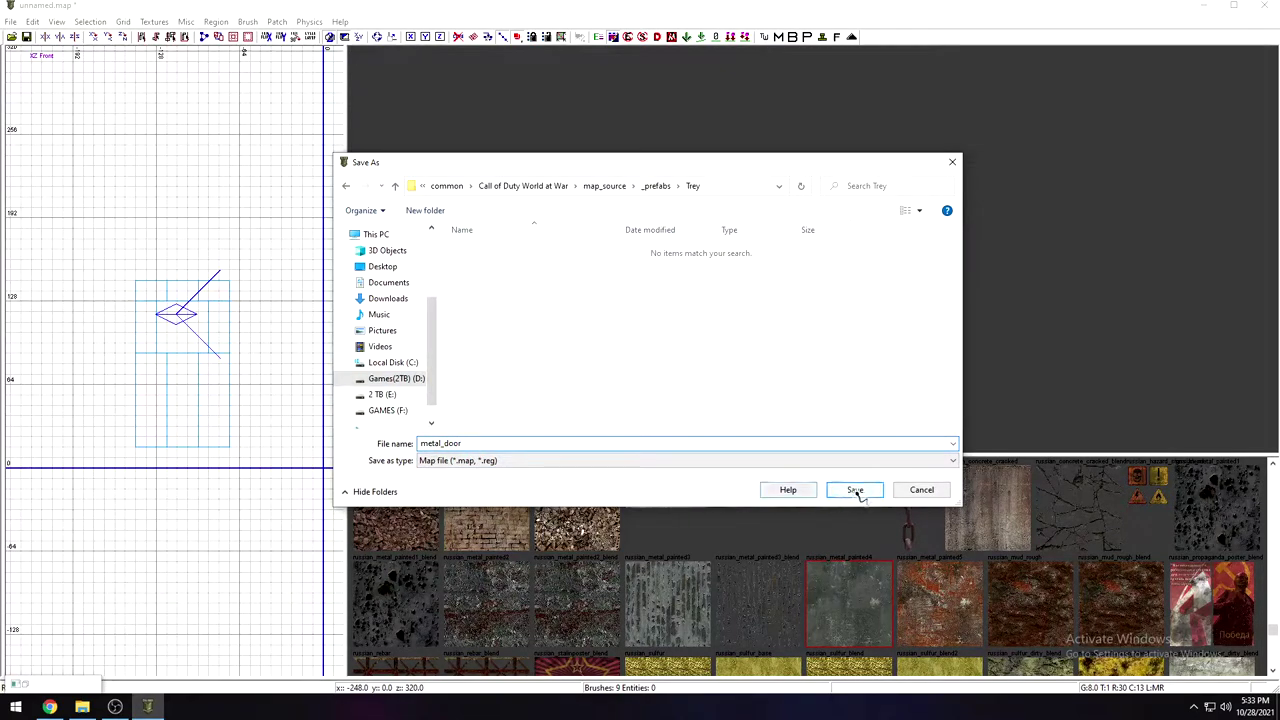
left_click(856, 491)
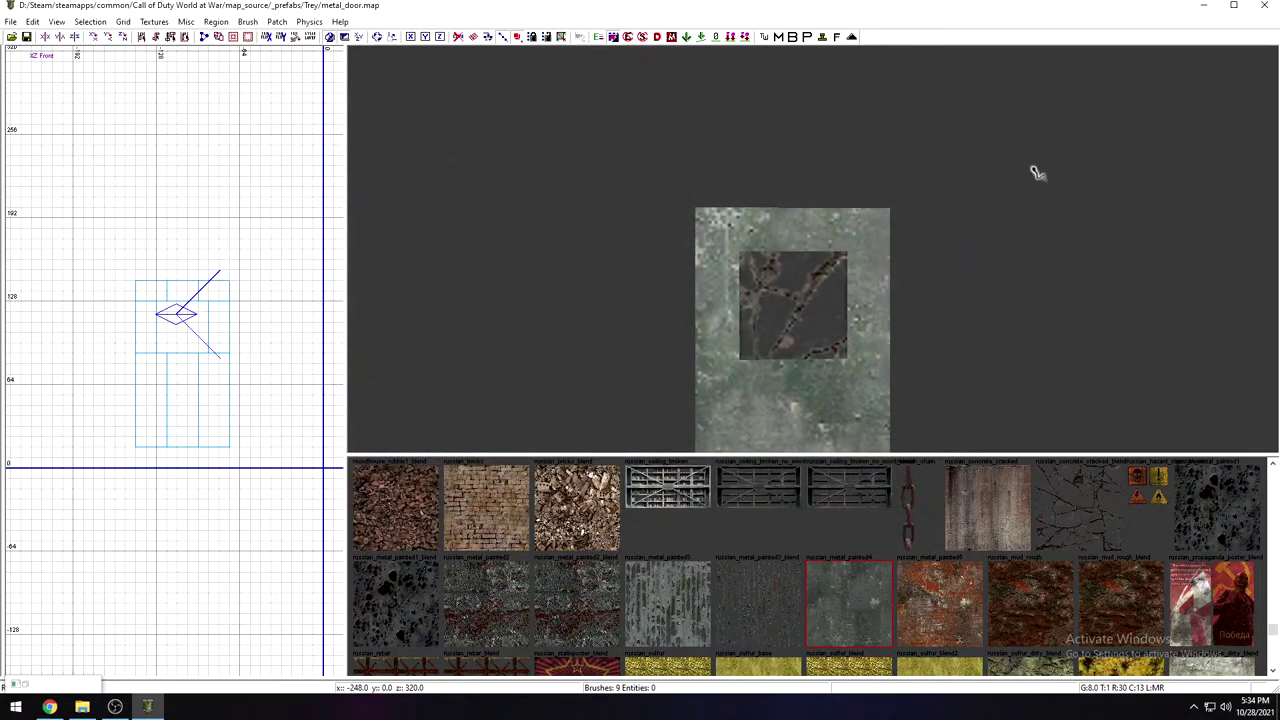
Step: Open nazi_zombie_mith.map from the map_source folder
left_click(11, 37)
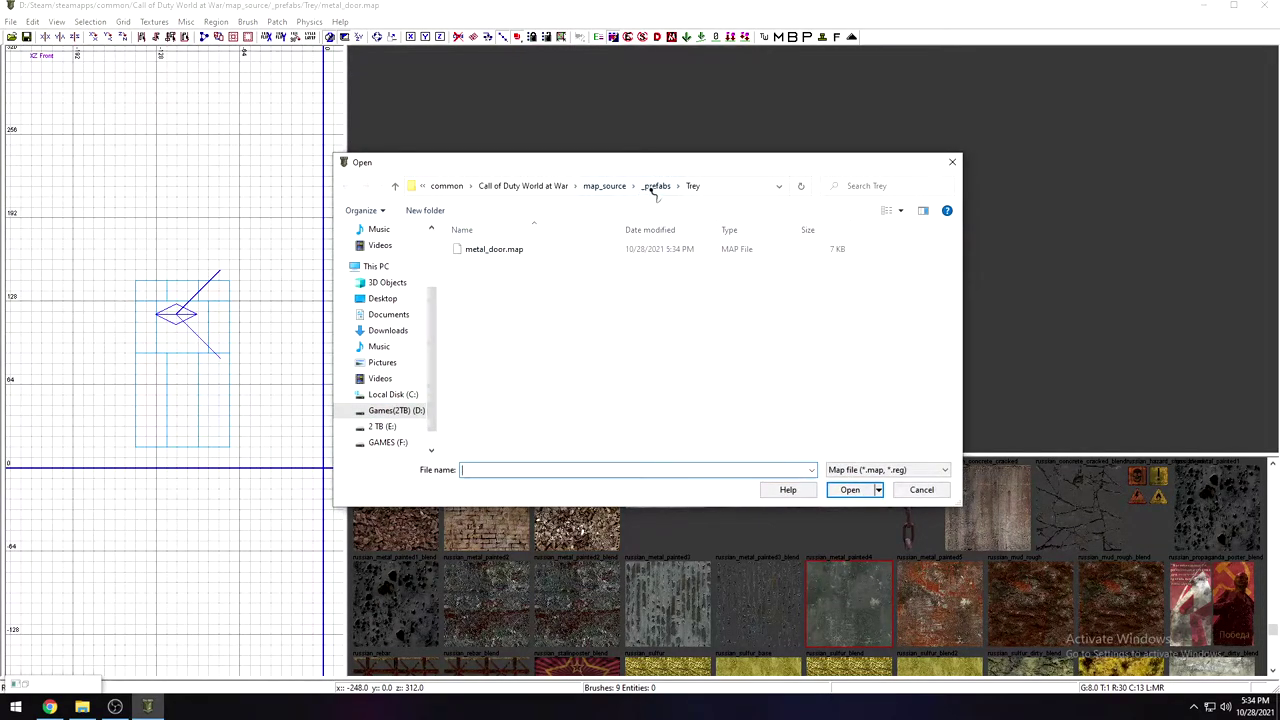
left_click(600, 187)
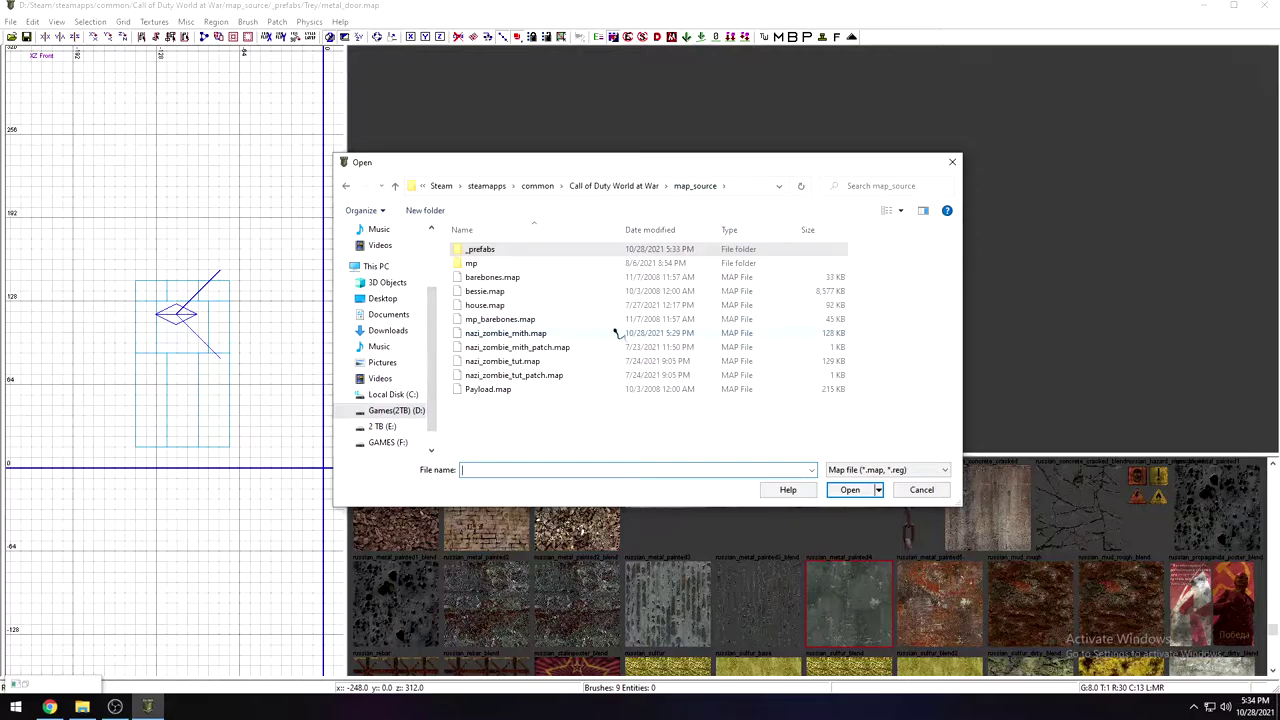
double_click(552, 335)
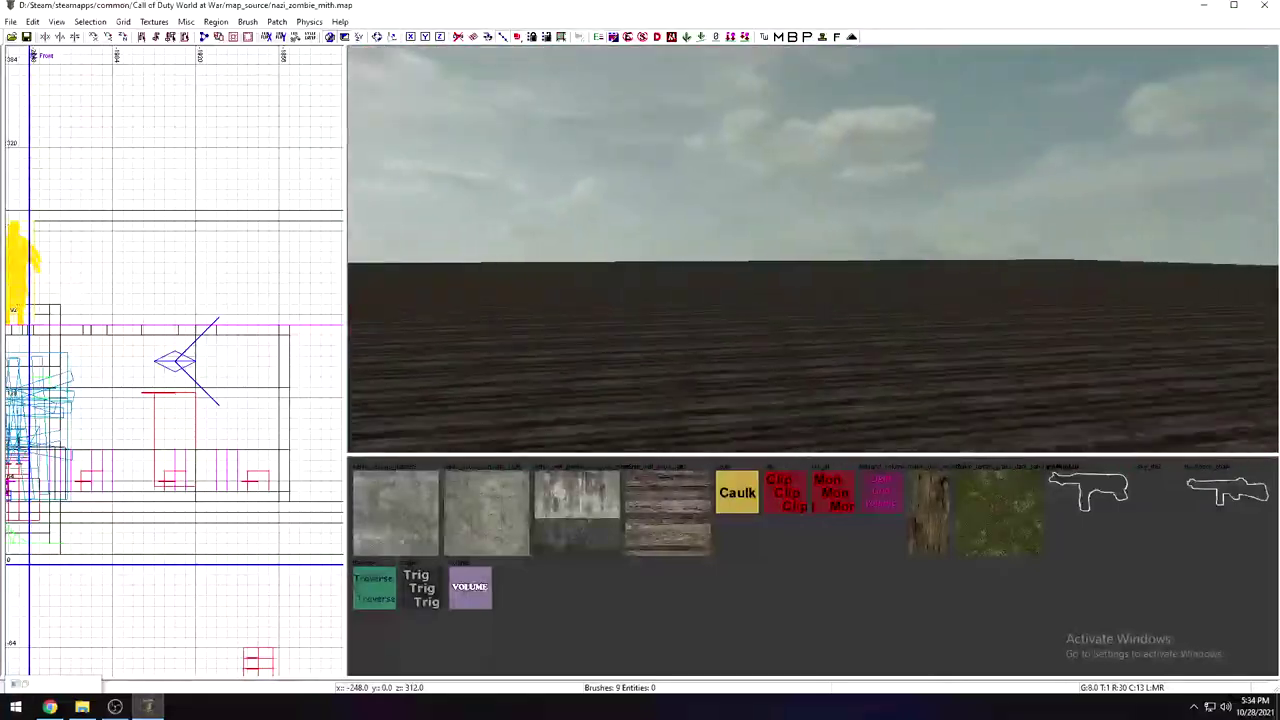
Step: Select the existing door piece in the building's doorway and delete it
right_click_drag(640, 325, 725, 290)
mouse_move(800, 320)
right_mouse_down()
mouse_move(785, 295)
mouse_move(848, 330)
mouse_move(844, 303)
right_mouse_up()
left_click(785, 295, "shift")
key("BackSpace")
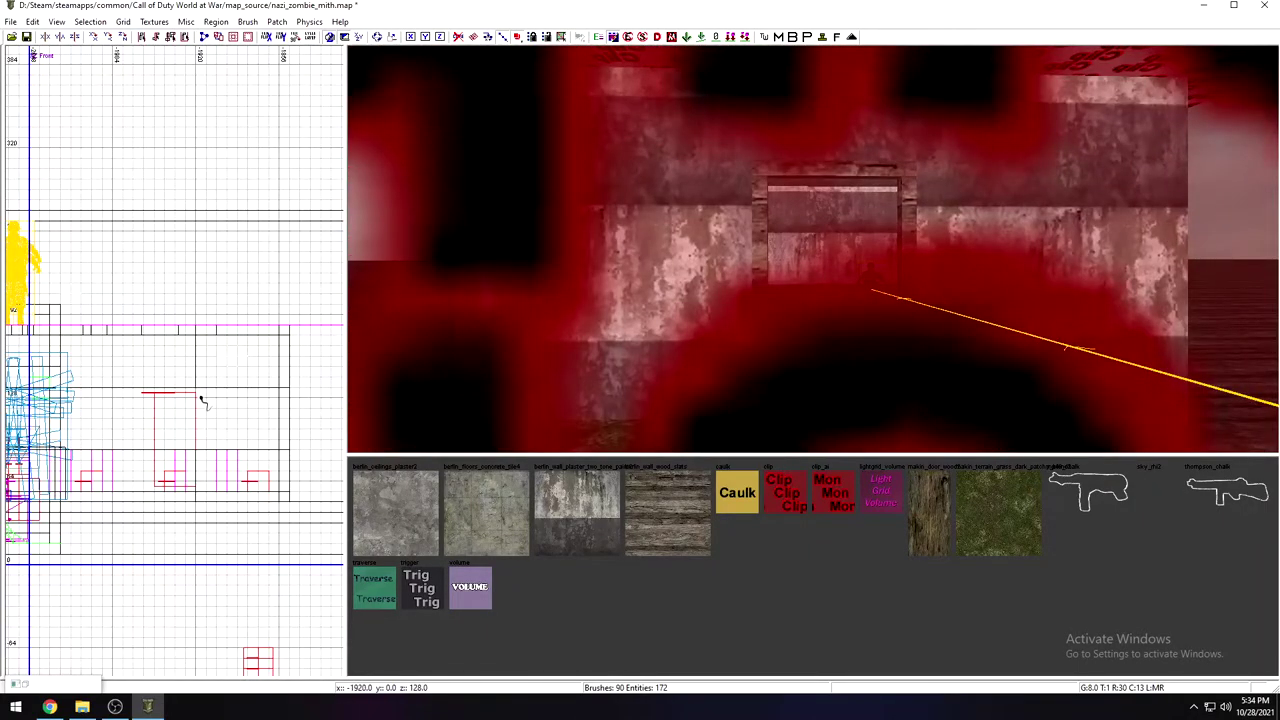
Step: Insert a misc_prefab entity that uses metal_door.map from the author's personal folder inside _prefabs
right_click(202, 400)
mouse_move(310, 641)
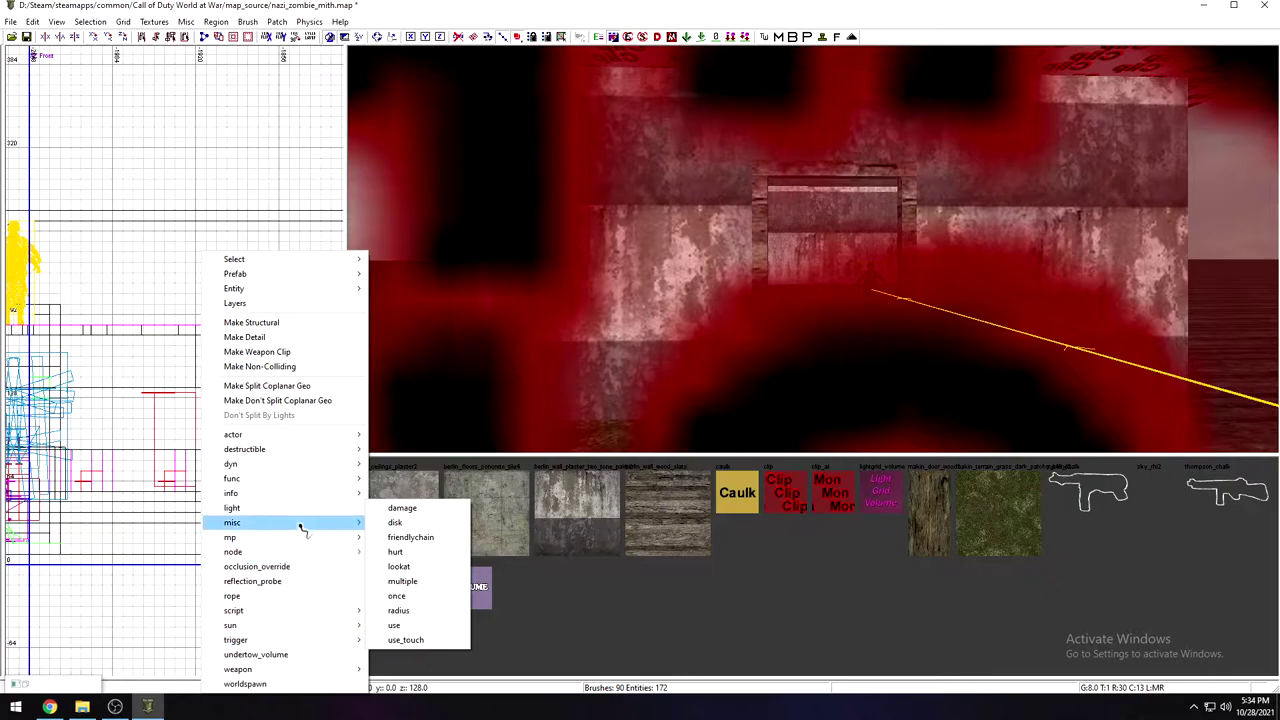
mouse_move(308, 524)
left_click(399, 537)
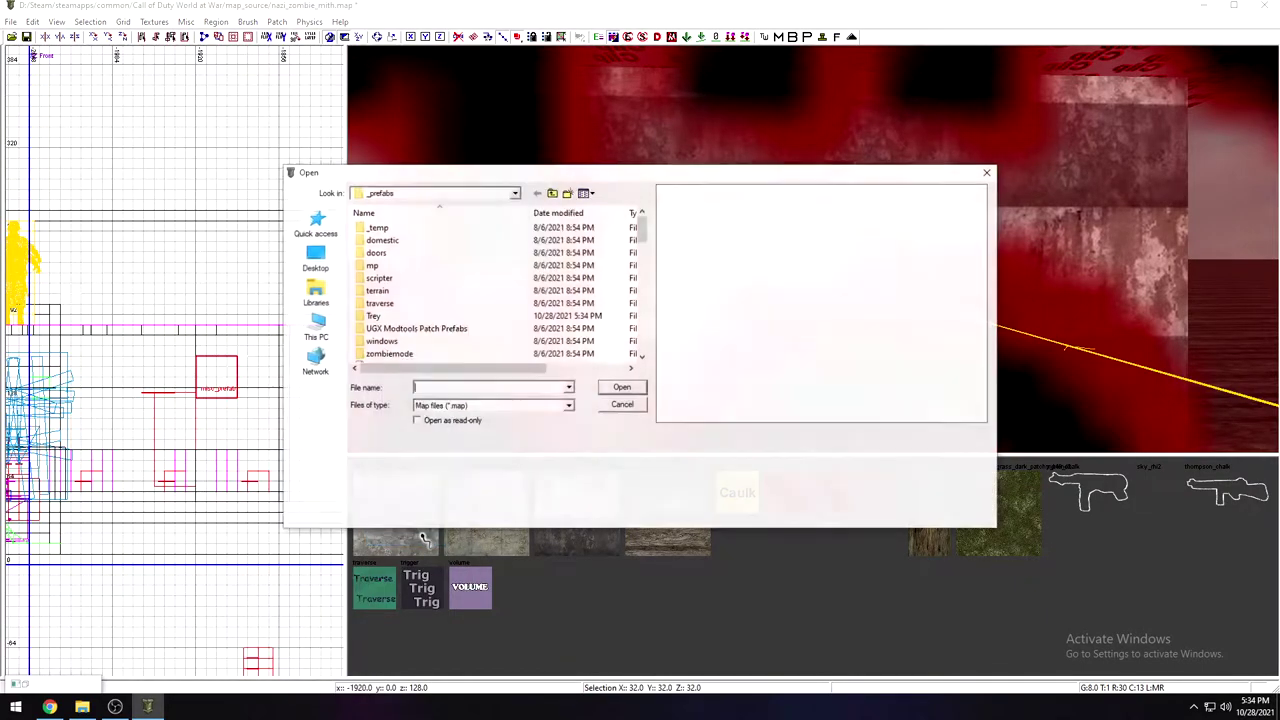
left_click(421, 316)
double_click(421, 316)
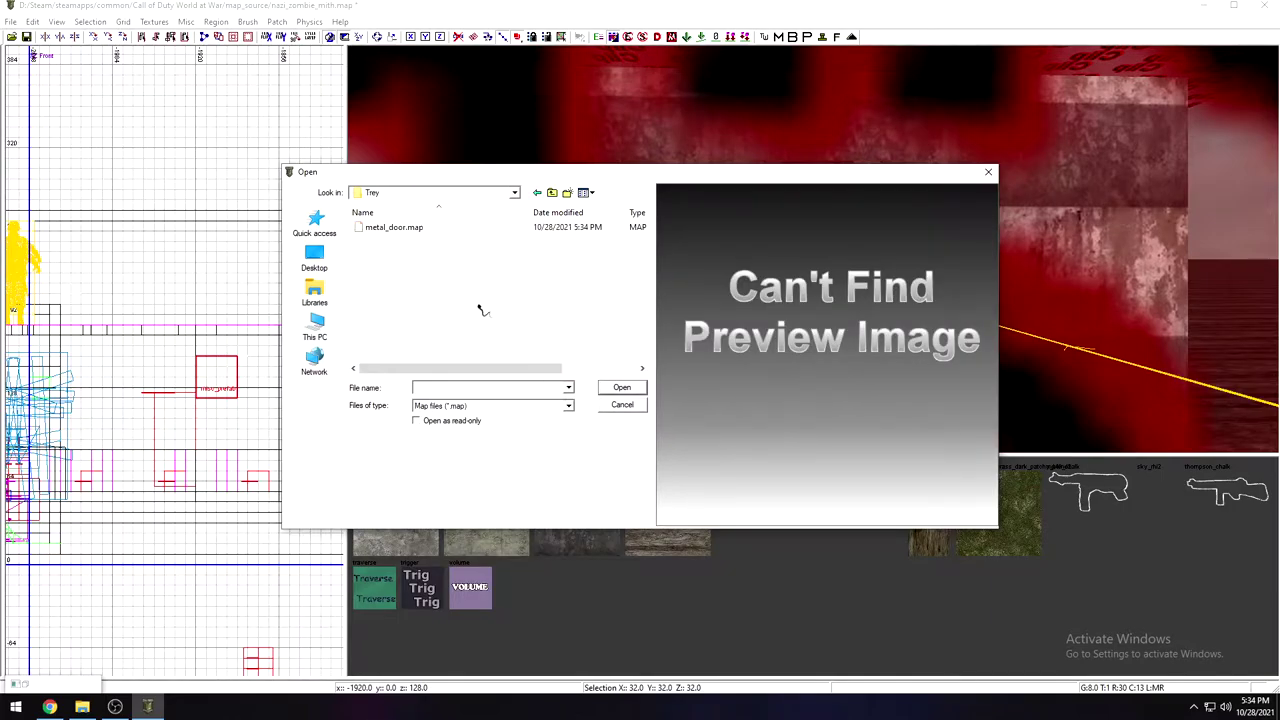
left_click(399, 229)
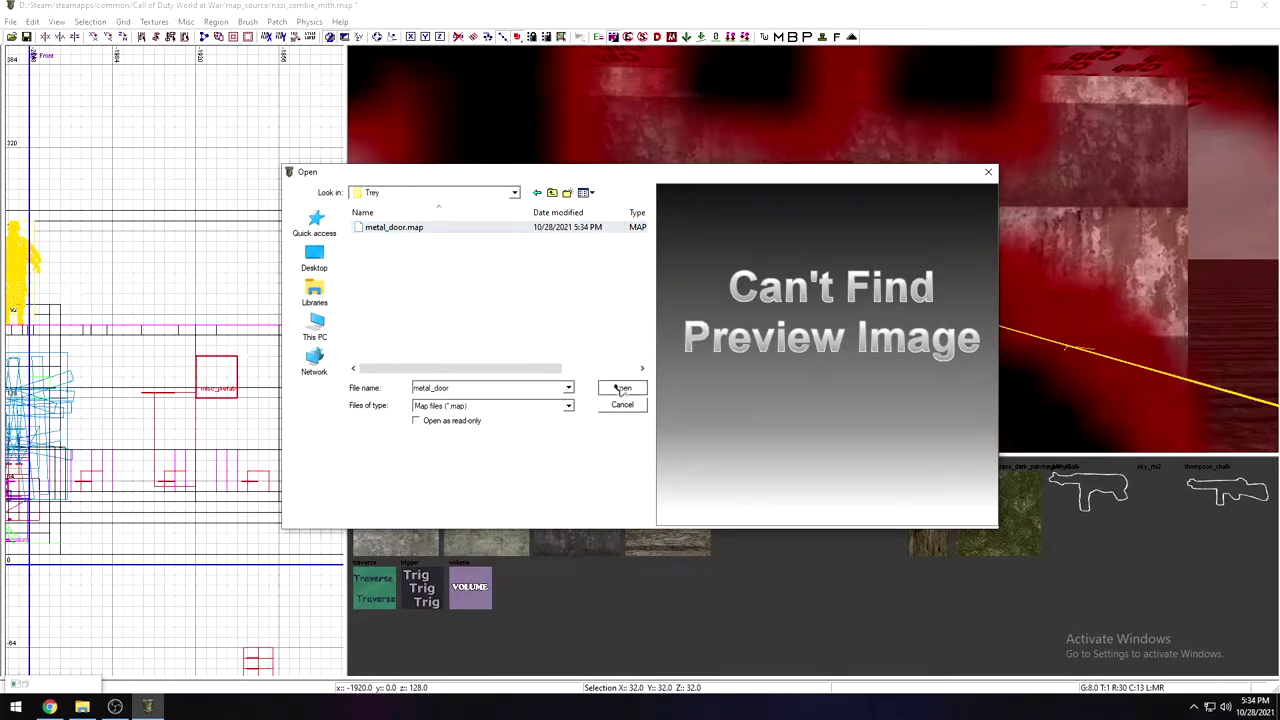
left_click(621, 387)
right_click_drag(728, 382, 712, 361)
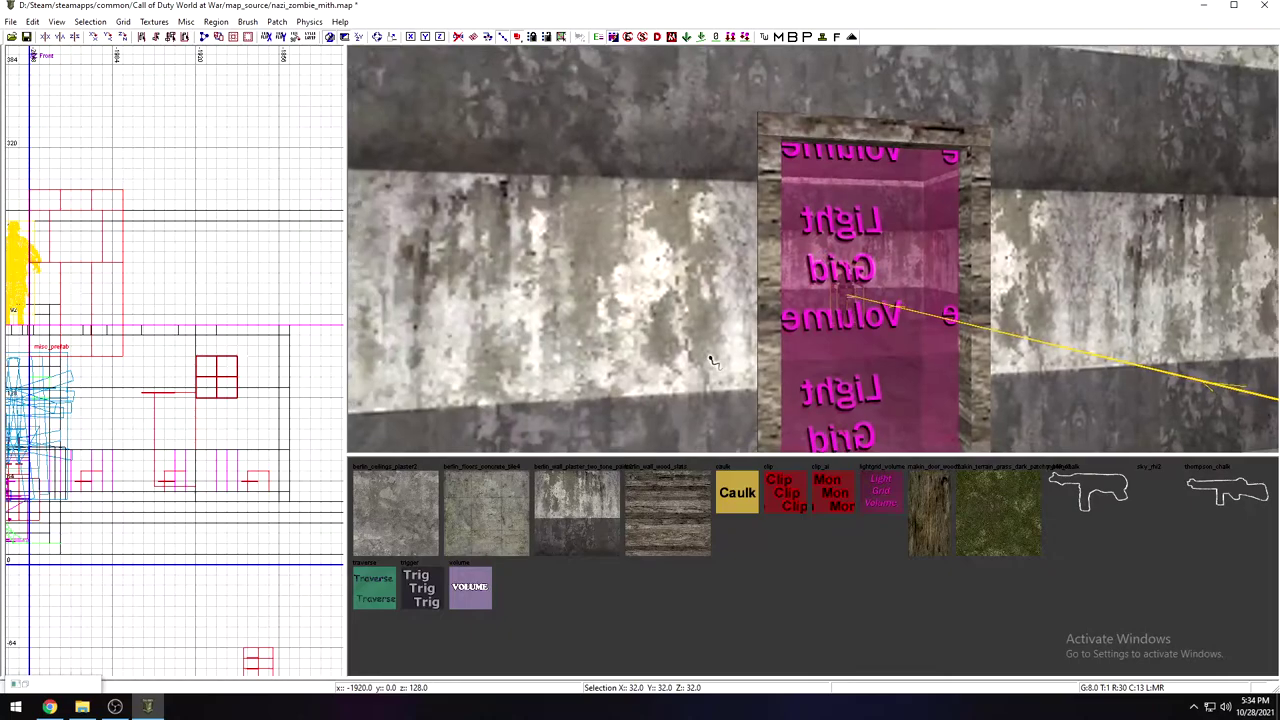
Step: Move the metal door prefab sideways and lower it toward the doorway's height in the front view
mouse_move(200, 378)
left_mouse_down()
mouse_move(245, 350)
mouse_move(312, 342)
mouse_move(205, 365)
left_mouse_up()
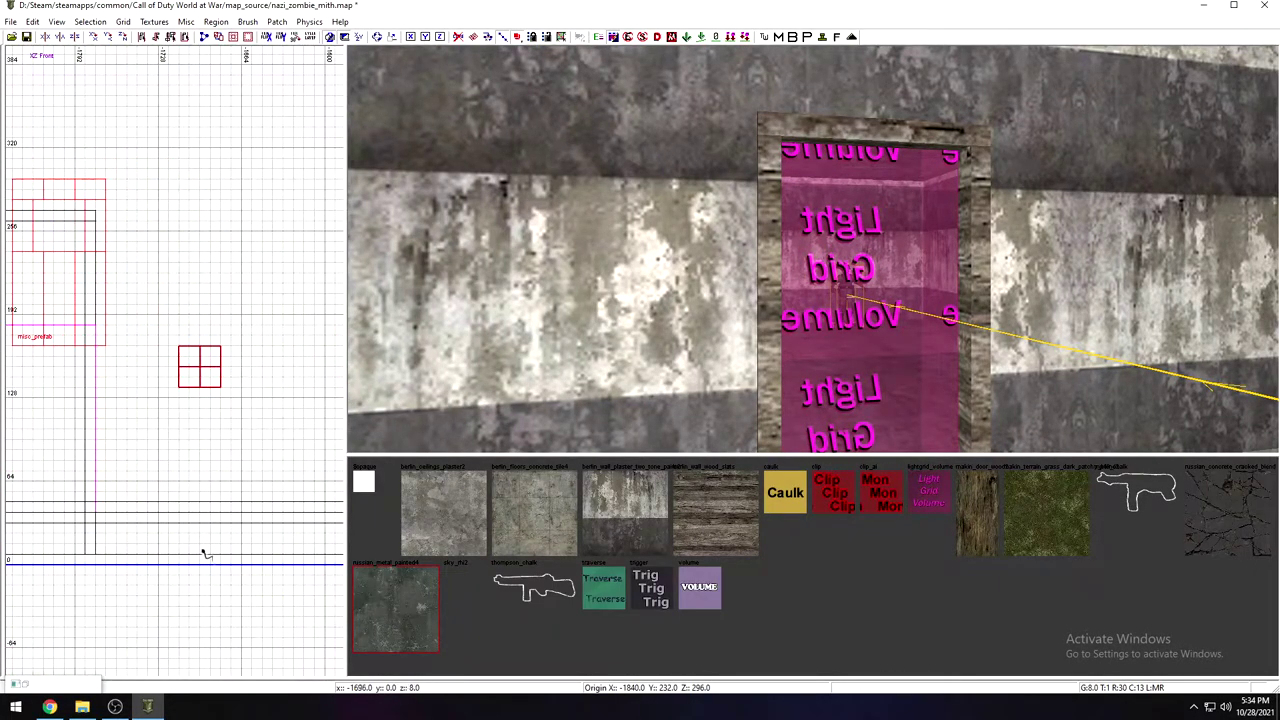
mouse_move(199, 372)
left_mouse_down()
mouse_move(30, 378)
mouse_move(131, 378)
mouse_move(268, 418)
mouse_move(258, 421)
left_mouse_up()
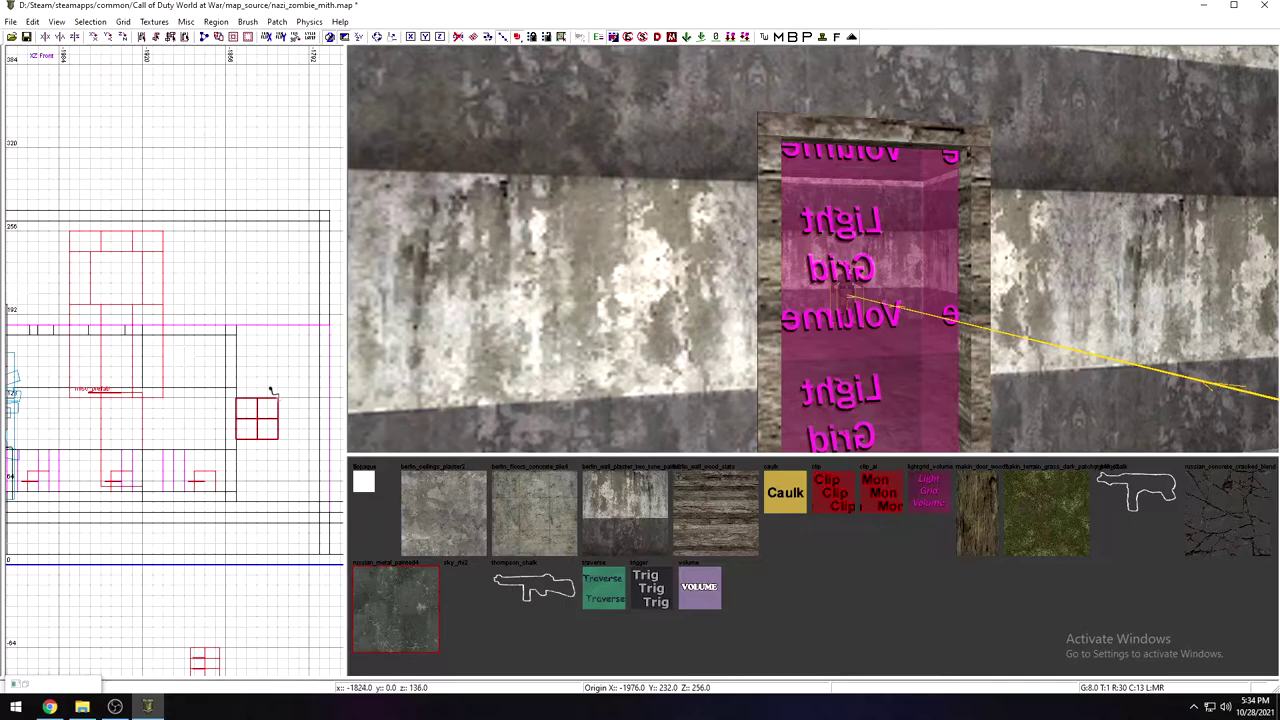
right_click_drag(741, 219, 830, 320)
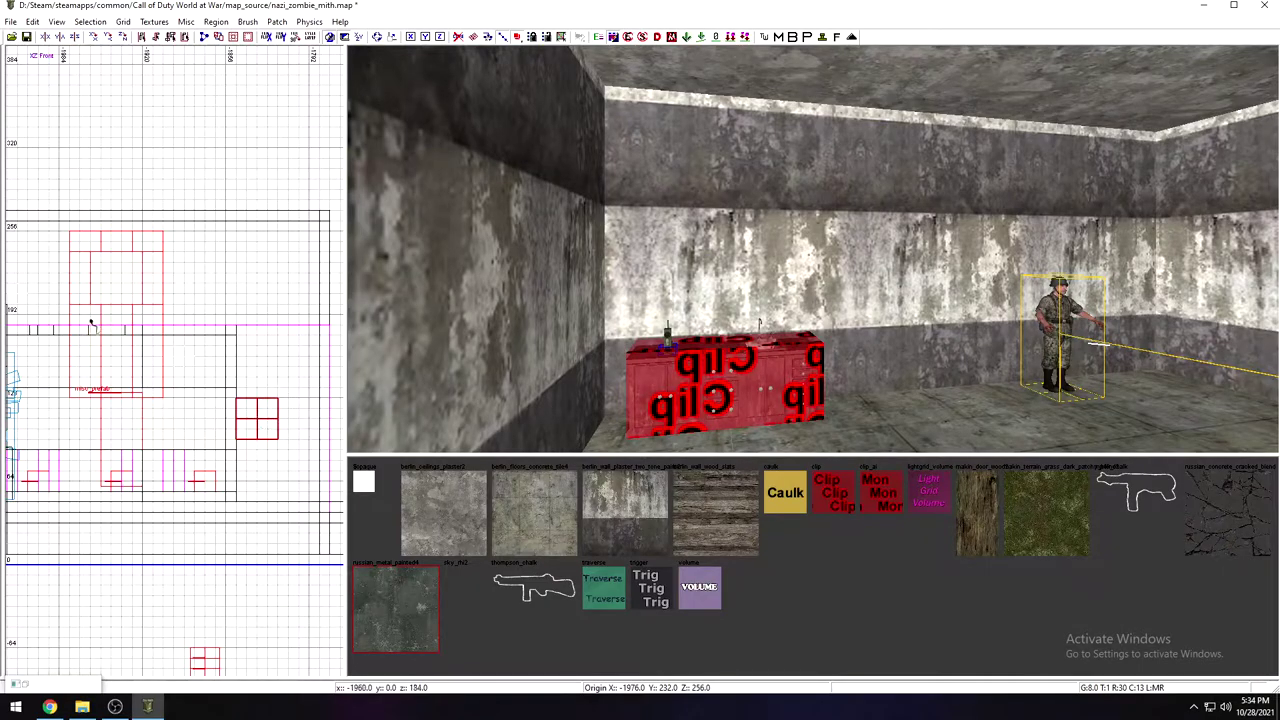
right_click_drag(1132, 258, 1100, 320)
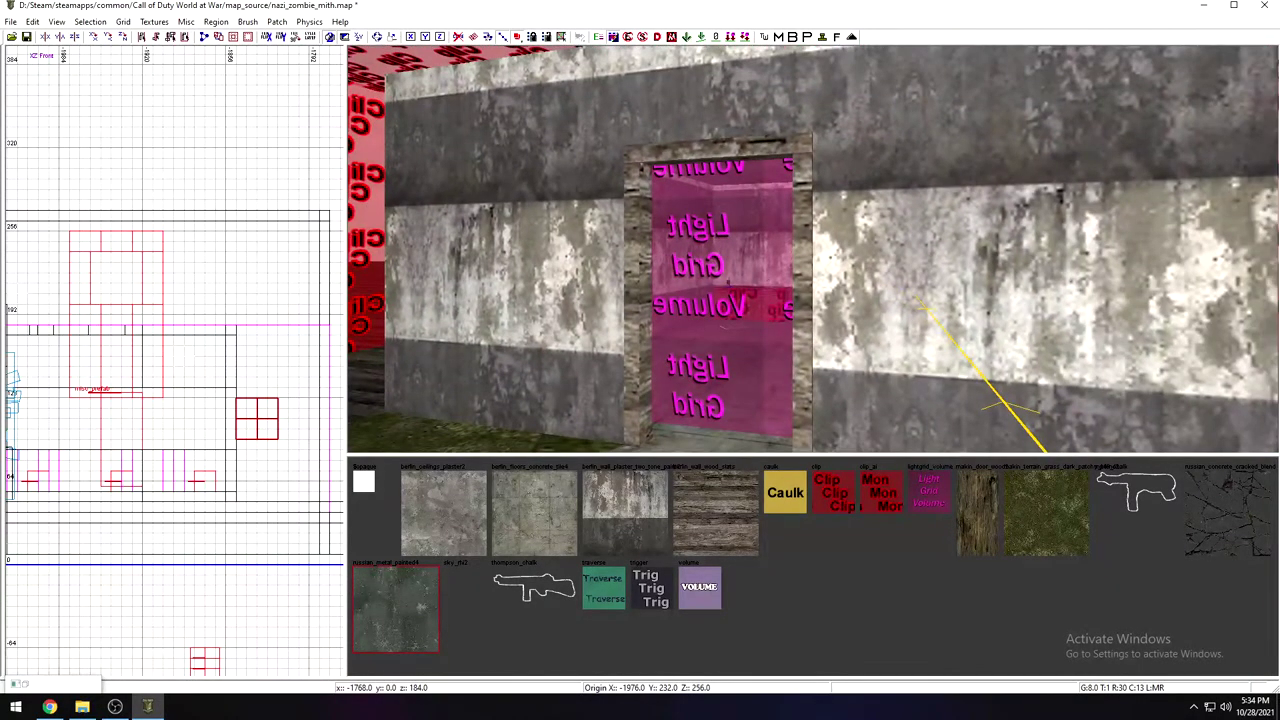
mouse_move(283, 434)
left_mouse_down()
mouse_move(269, 509)
mouse_move(241, 537)
left_mouse_up()
scroll(221, 462, "down", 8)
key("Escape")
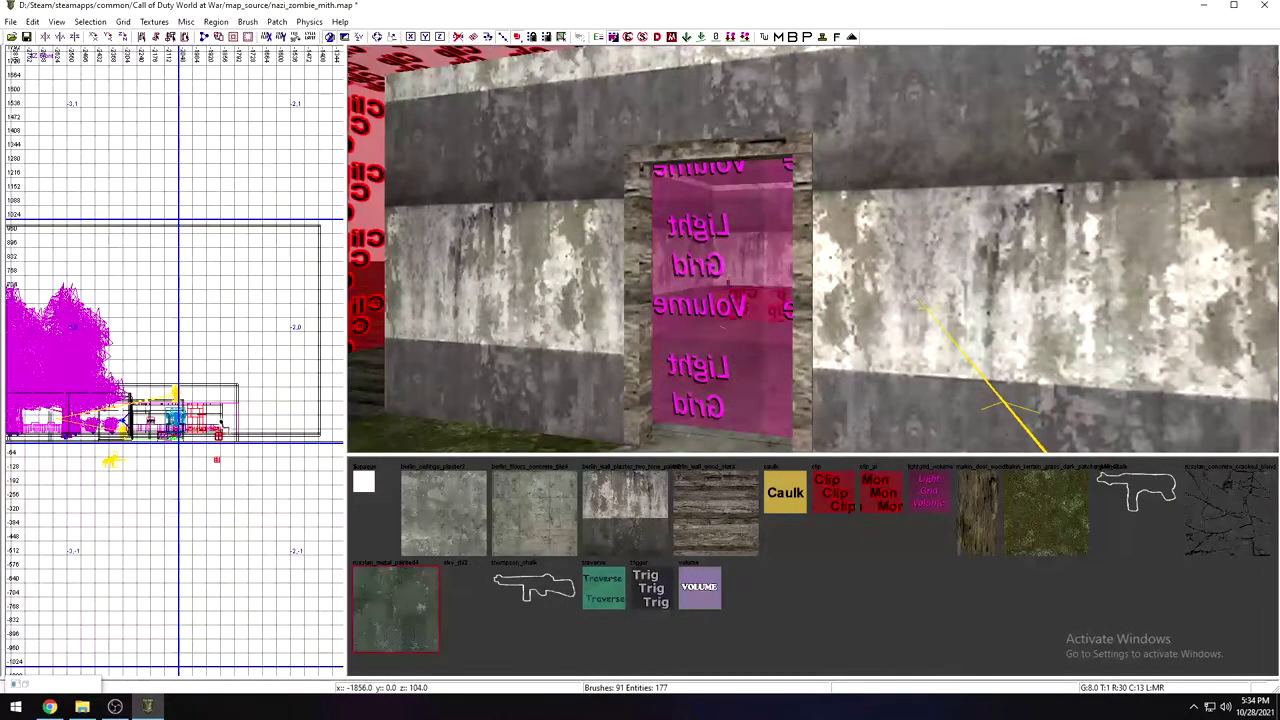
Step: Move the metal door prefab in the top view onto the small separate building with the empty doorway
scroll(222, 428, "down", 2)
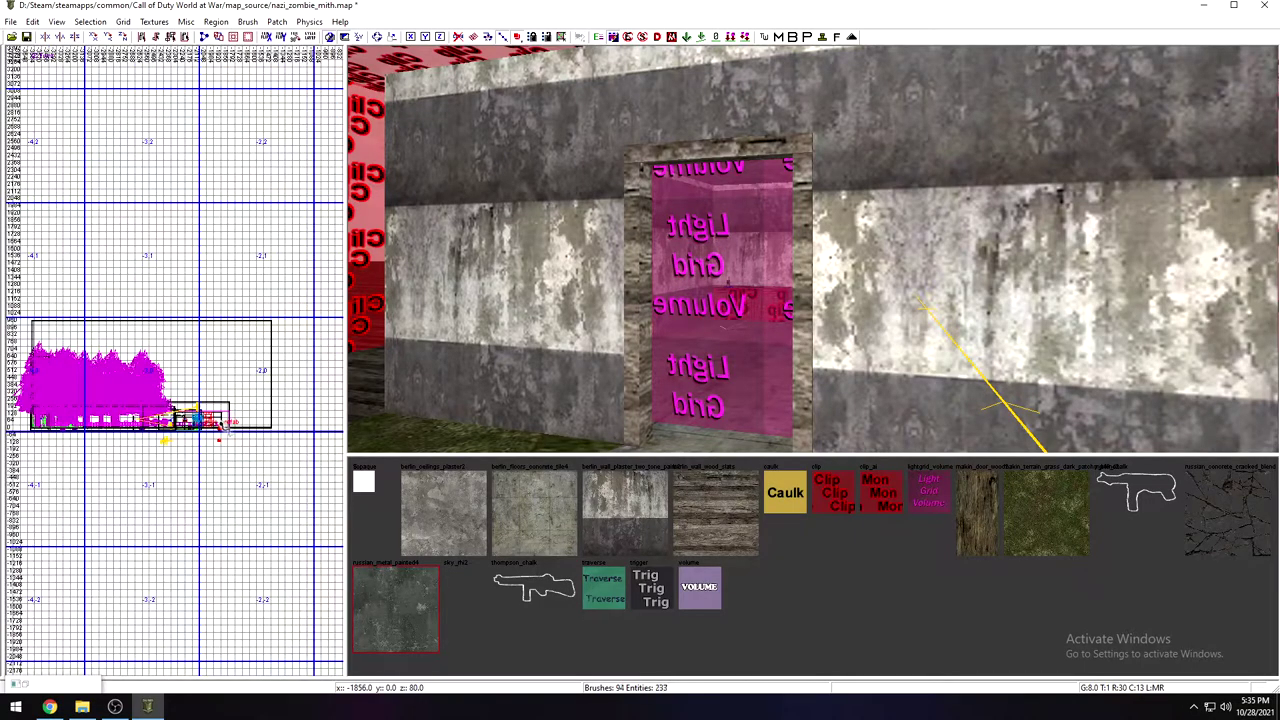
scroll(228, 432, "up", 2)
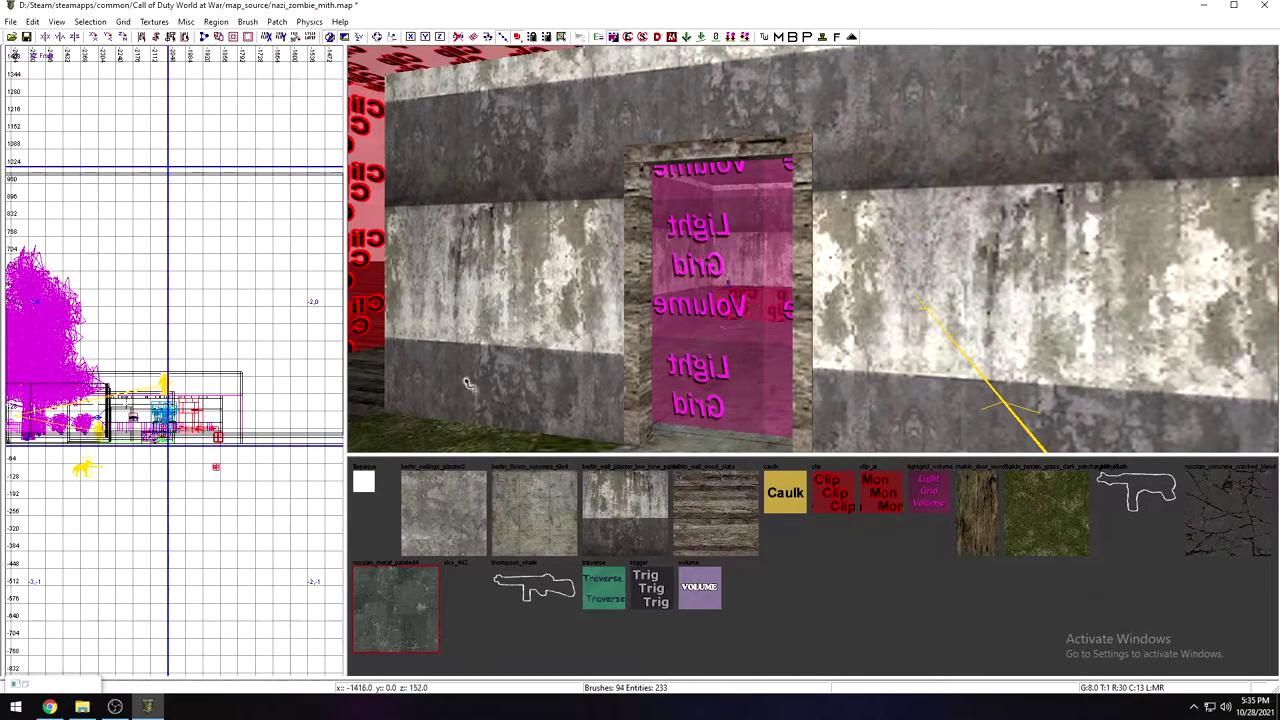
scroll(905, 337, "down", 8)
scroll(905, 337, "up", 1)
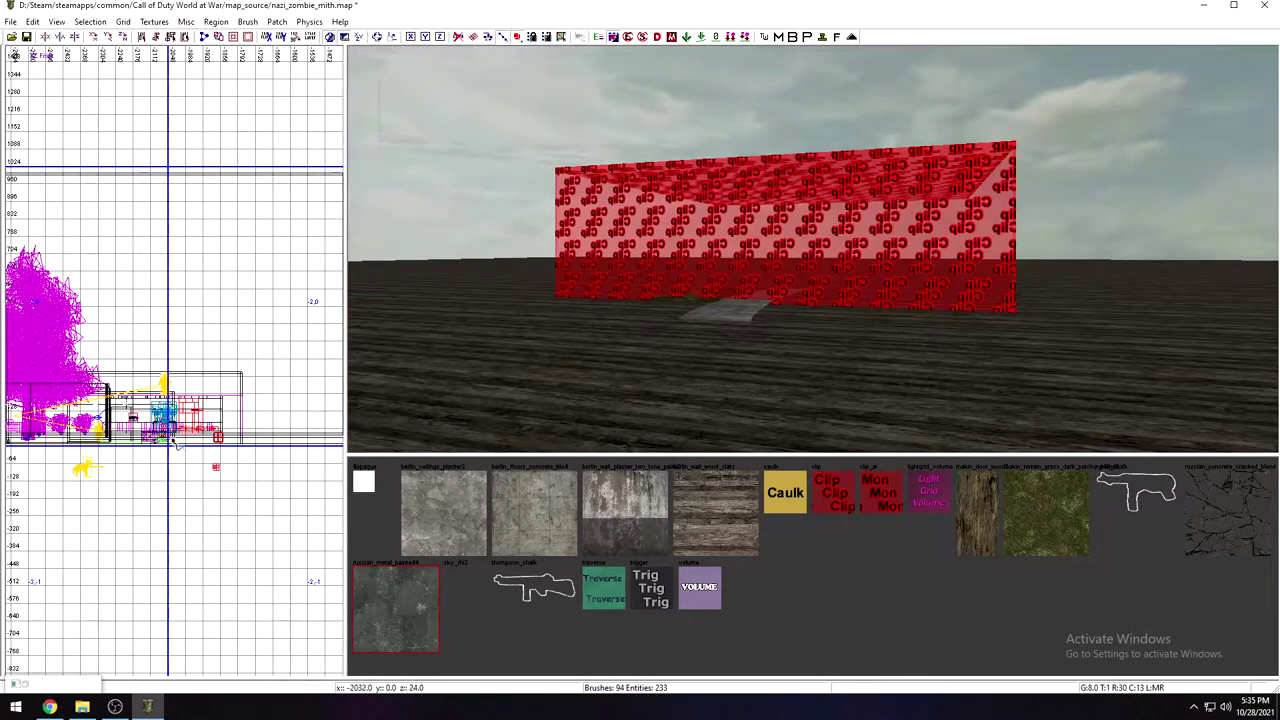
scroll(212, 440, "down", 2)
scroll(210, 447, "down", 1)
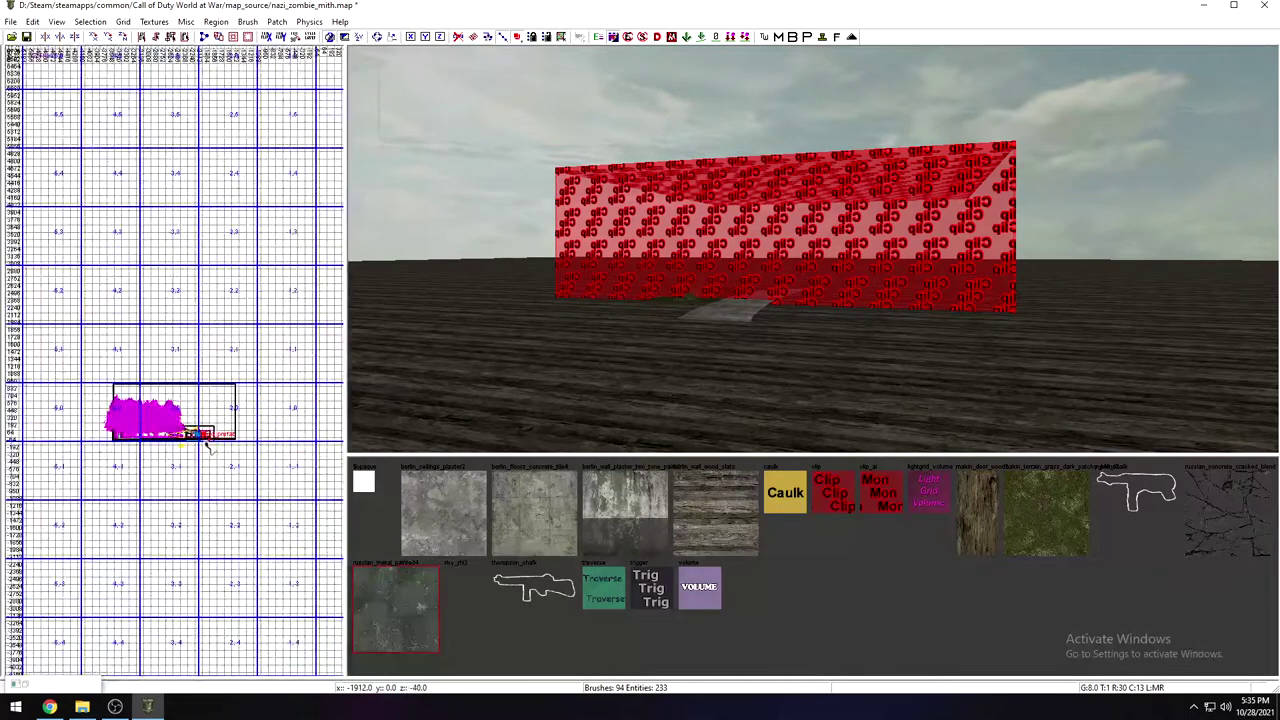
scroll(210, 447, "up", 1)
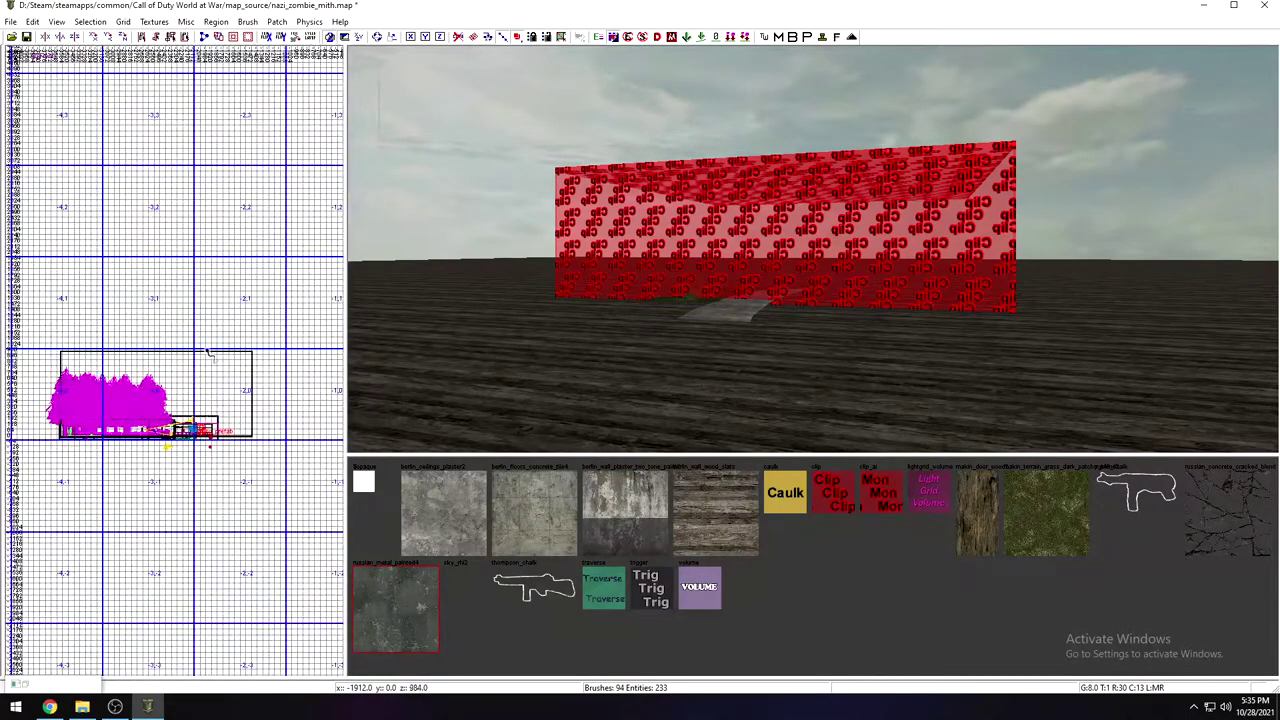
left_click(357, 35)
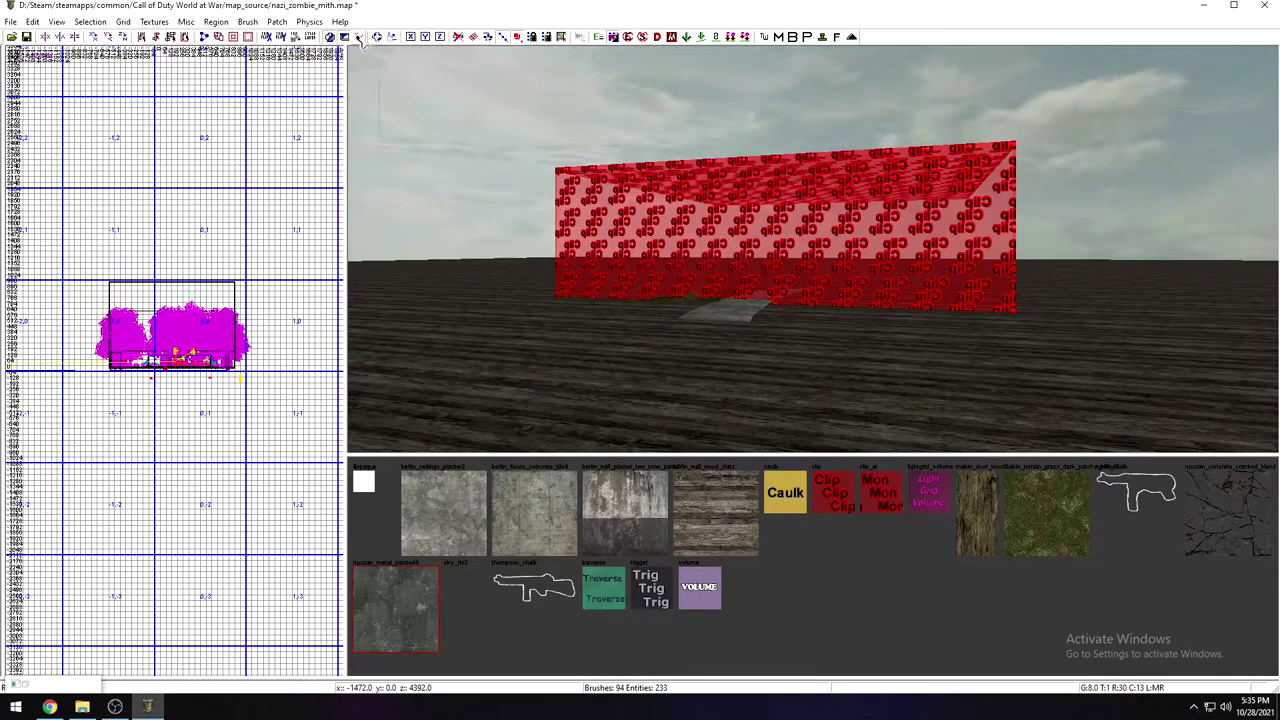
left_click(359, 36)
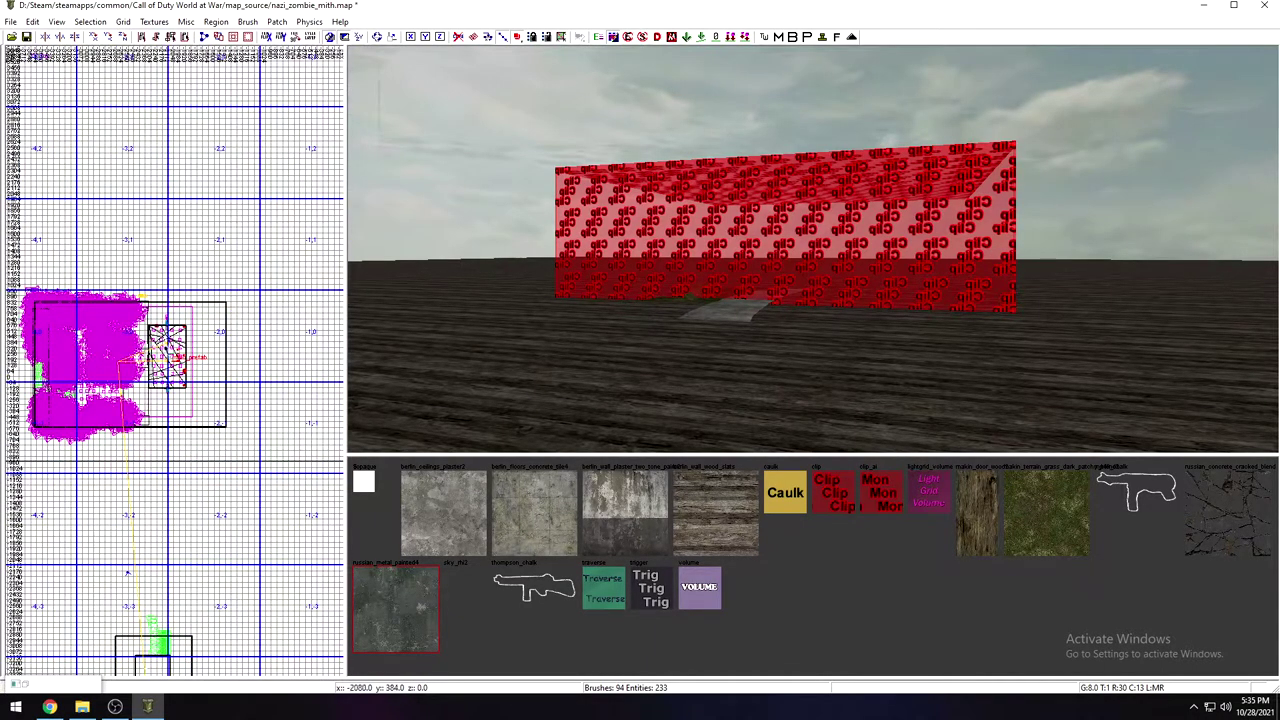
scroll(170, 355, "down", 1)
left_click_drag(183, 362, 162, 607)
Step: Fit the metal door prefab into the building's empty wooden door frame
right_click_drag(672, 310, 690, 270)
left_click_drag(902, 309, 779, 322)
mouse_move(638, 337)
right_mouse_down()
mouse_move(575, 334)
mouse_move(630, 343)
right_mouse_up()
left_click_drag(663, 363, 646, 364)
mouse_move(646, 364)
right_mouse_down()
mouse_move(650, 335)
mouse_move(560, 335)
mouse_move(570, 375)
mouse_move(690, 352)
mouse_move(643, 361)
right_mouse_up()
left_click_drag(773, 347, 762, 364)
mouse_move(763, 363)
right_mouse_down()
mouse_move(830, 364)
mouse_move(825, 400)
mouse_move(890, 370)
mouse_move(766, 354)
right_mouse_up()
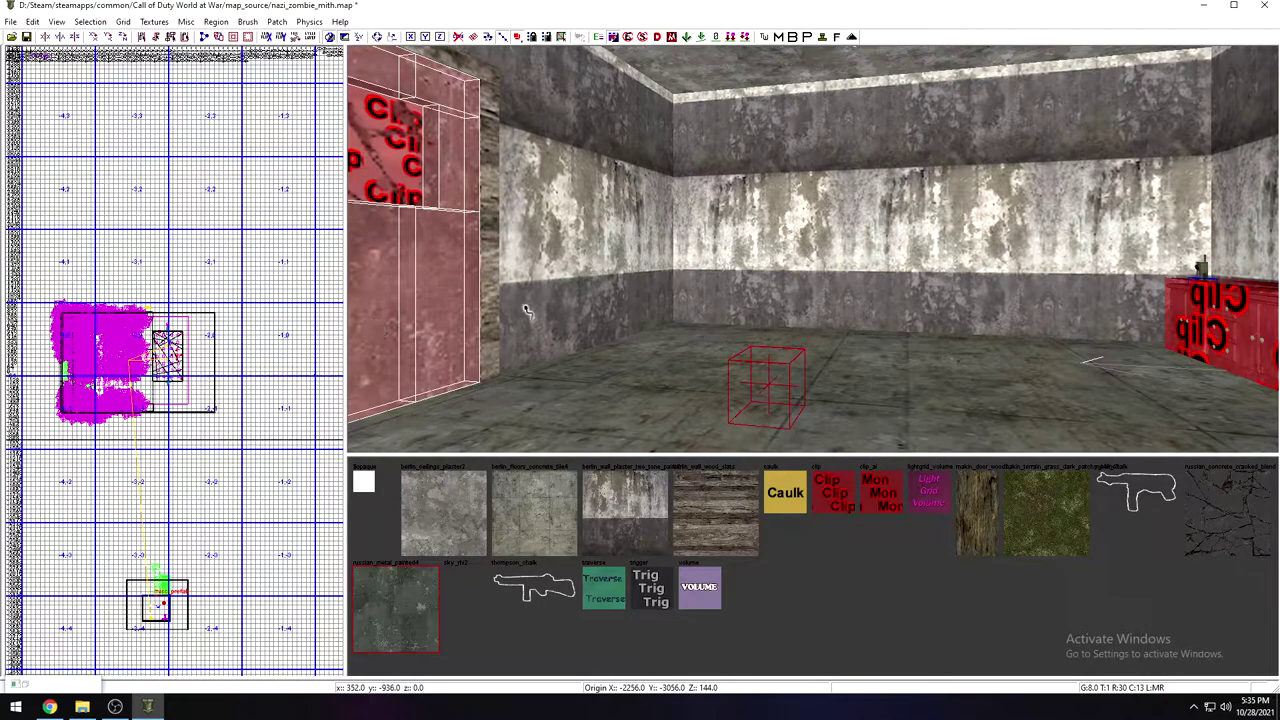
left_click_drag(762, 378, 770, 380)
right_click_drag(770, 380, 850, 370)
key("Escape")
mouse_move(746, 380)
right_mouse_down()
mouse_move(750, 320)
mouse_move(785, 380)
mouse_move(850, 360)
mouse_move(690, 390)
mouse_move(660, 410)
mouse_move(665, 350)
mouse_move(738, 368)
right_mouse_up()
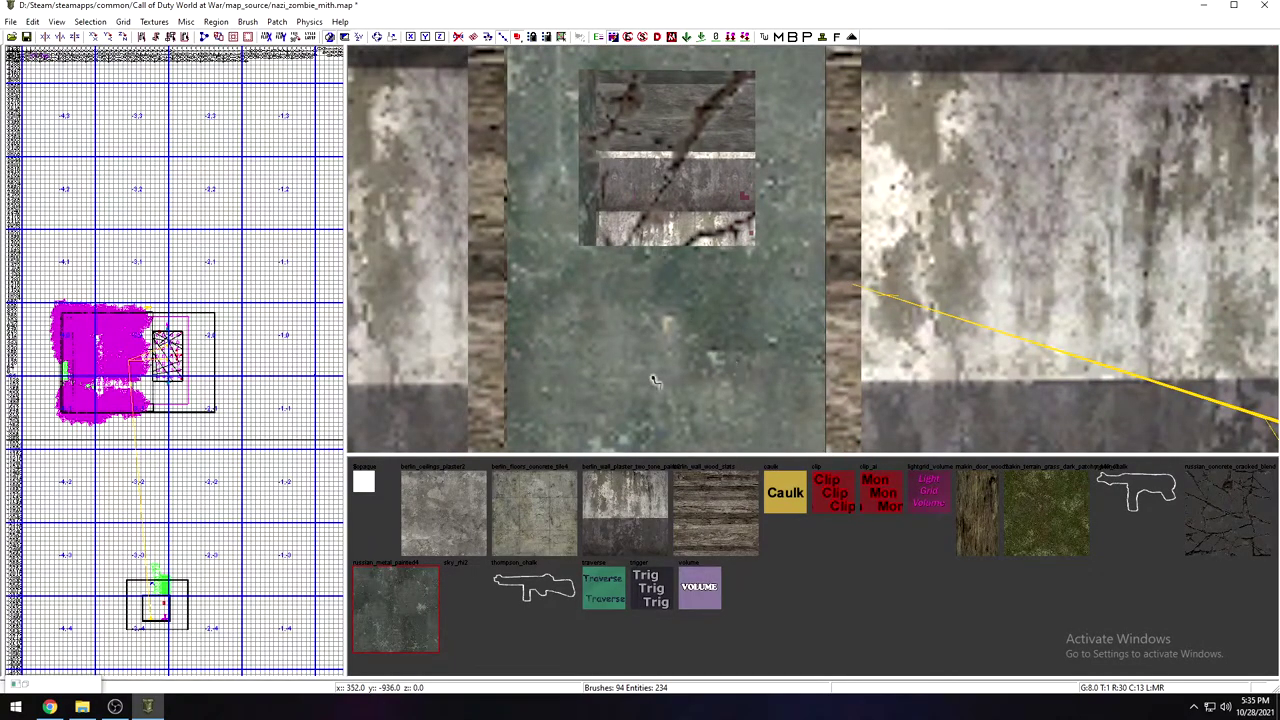
Step: Examine from outside how the metal door and its window sit in the door frame
right_click_drag(712, 294, 704, 325)
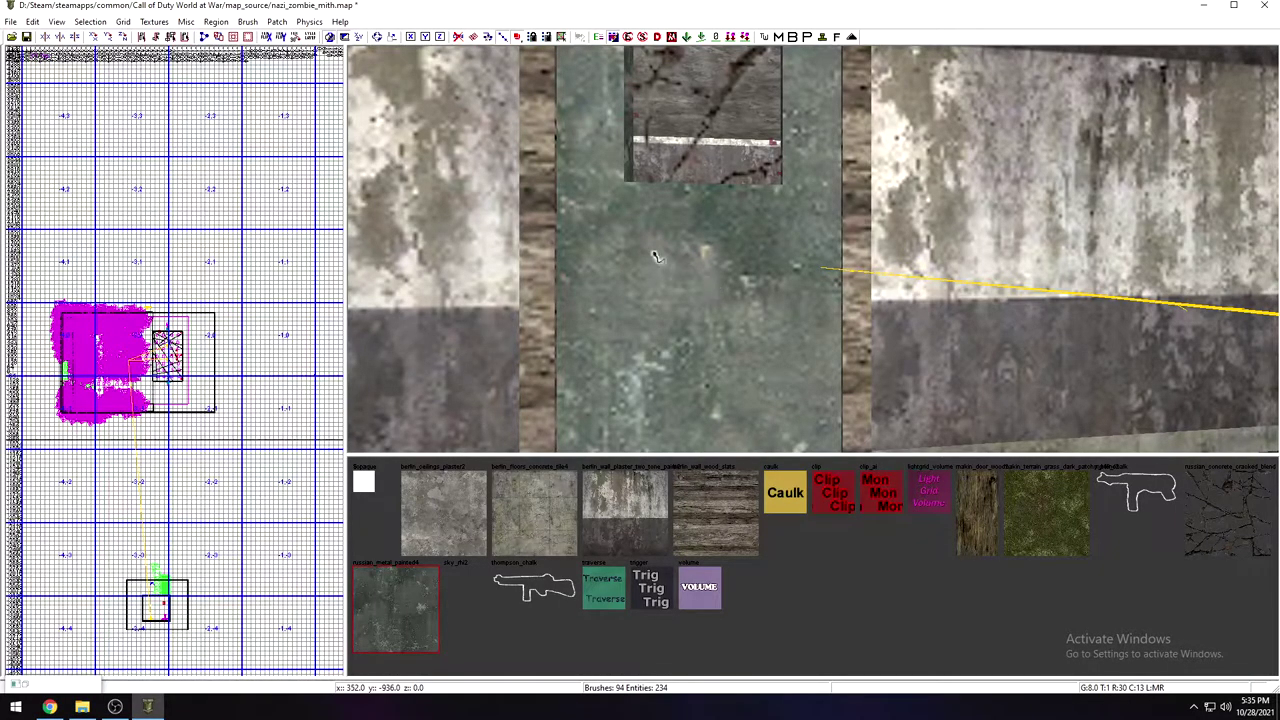
left_click(671, 289, "shift")
right_click_drag(671, 289, 672, 274)
key("Escape")
right_click_drag(722, 230, 722, 230)
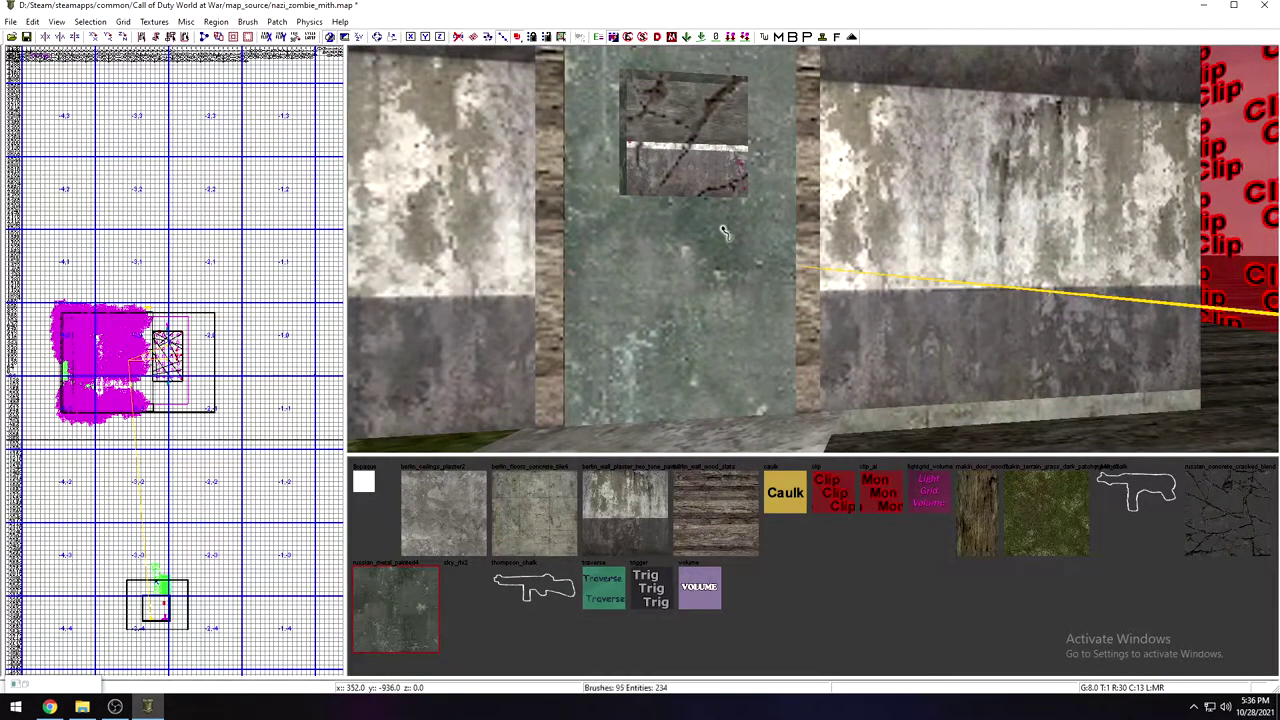
right_click_drag(734, 317, 734, 316)
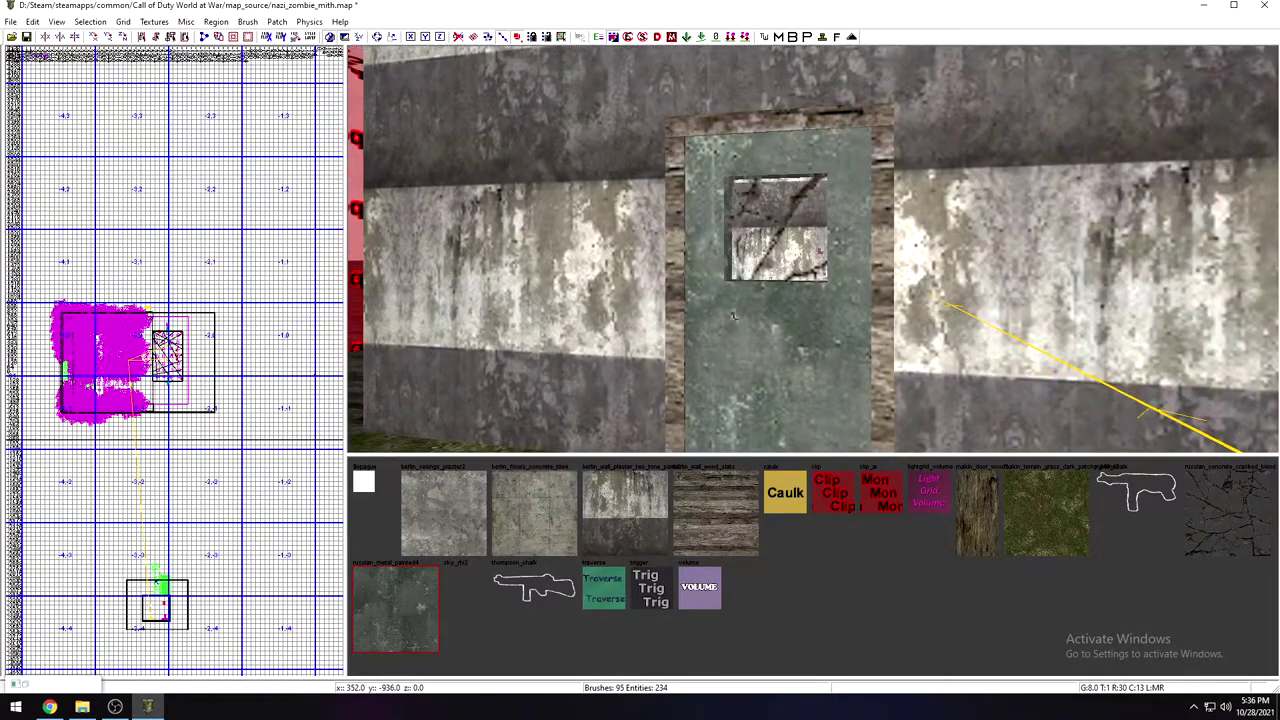
Step: Highlight the wall brushes beside and above the door to examine them, and clear the selection
left_click(560, 243, "shift")
left_click(796, 96, "shift")
left_click(993, 135, "shift")
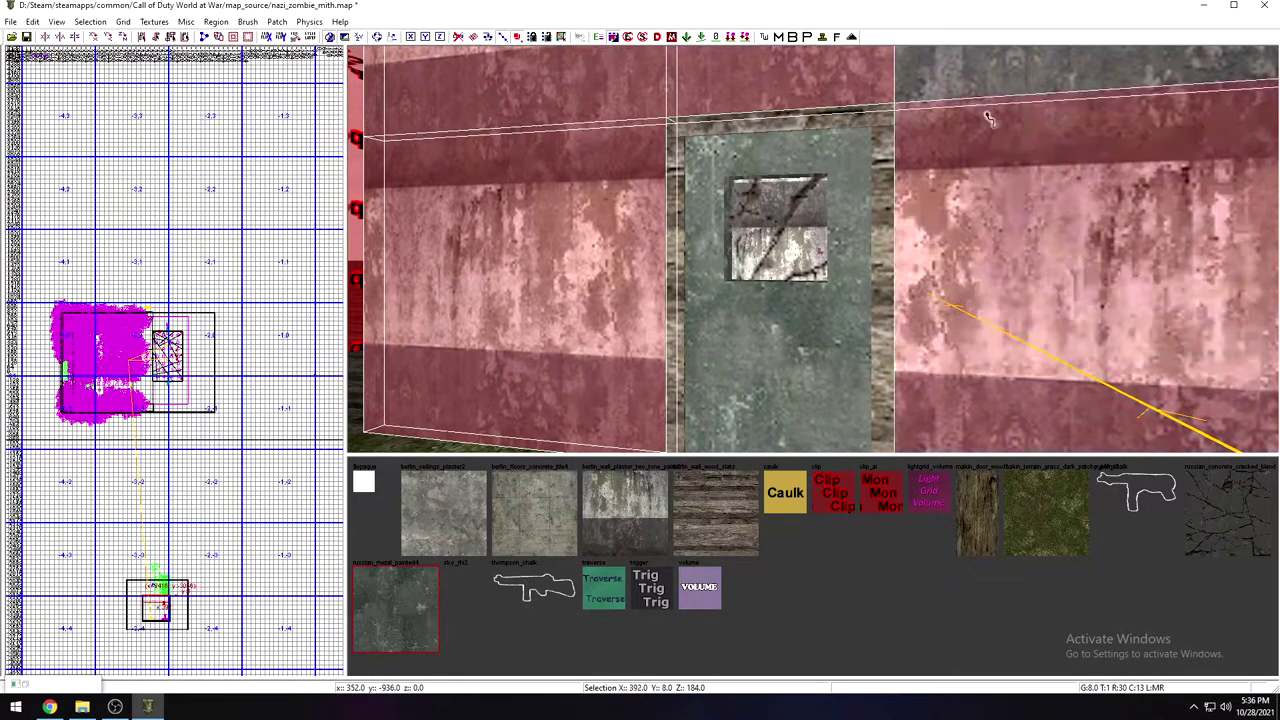
right_click_drag(972, 80, 972, 80)
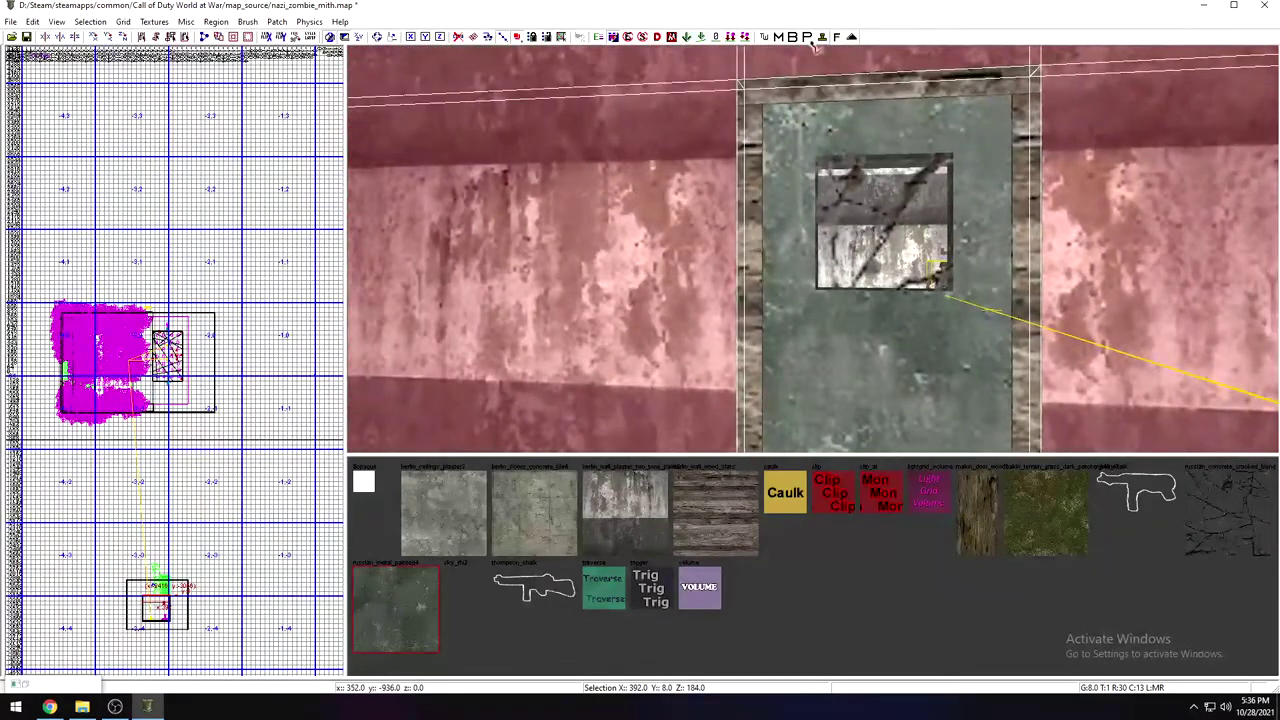
key("Escape")
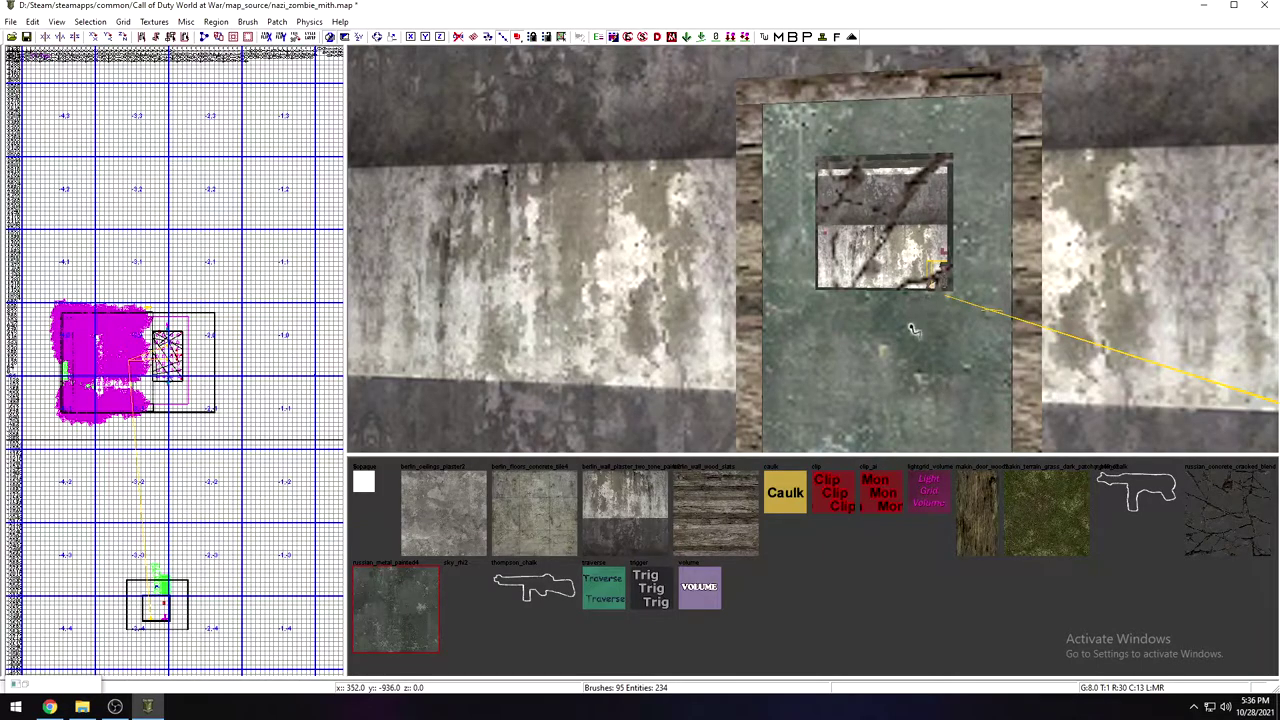
Step: Highlight the metal door prefab from outside and from inside the room to examine its parts, and deselect it
scroll(930, 310, "up", 2)
left_click(907, 367, "shift")
right_click_drag(908, 350, 895, 400)
mouse_move(864, 346)
left_mouse_down()
mouse_move(876, 333)
mouse_move(909, 337)
mouse_move(865, 346)
left_mouse_up()
key("Escape")
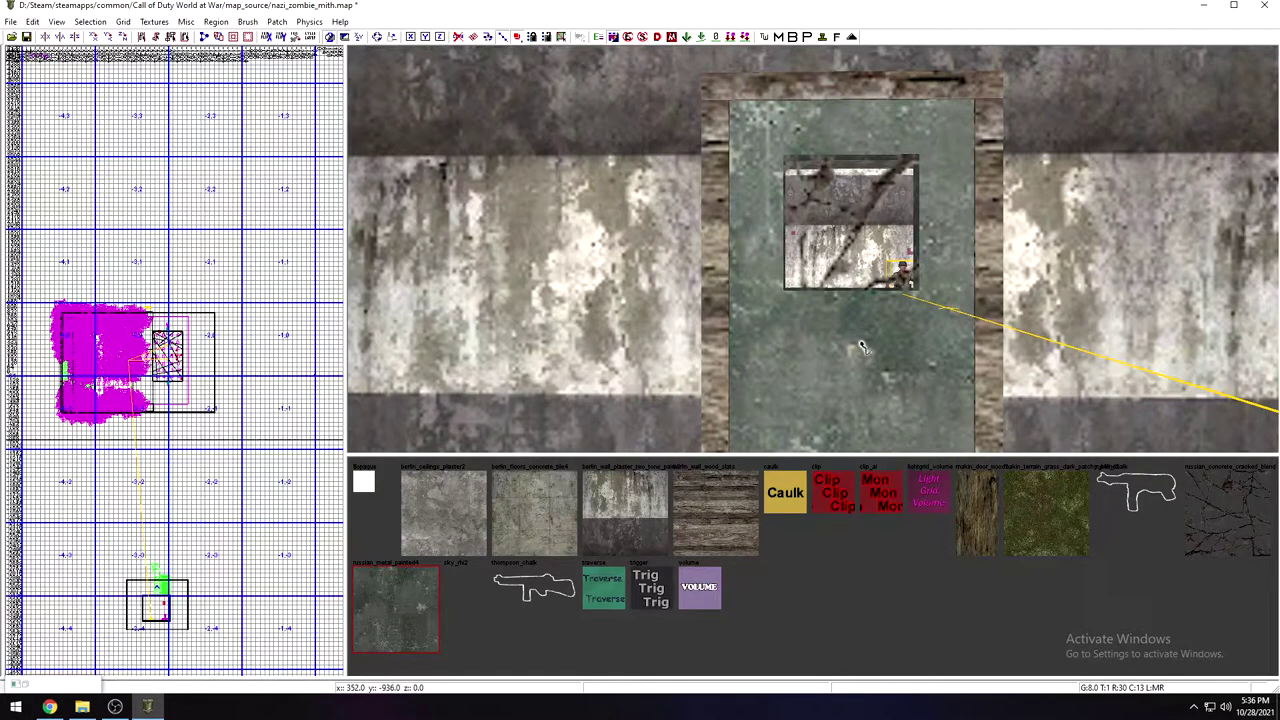
left_click(864, 346, "shift")
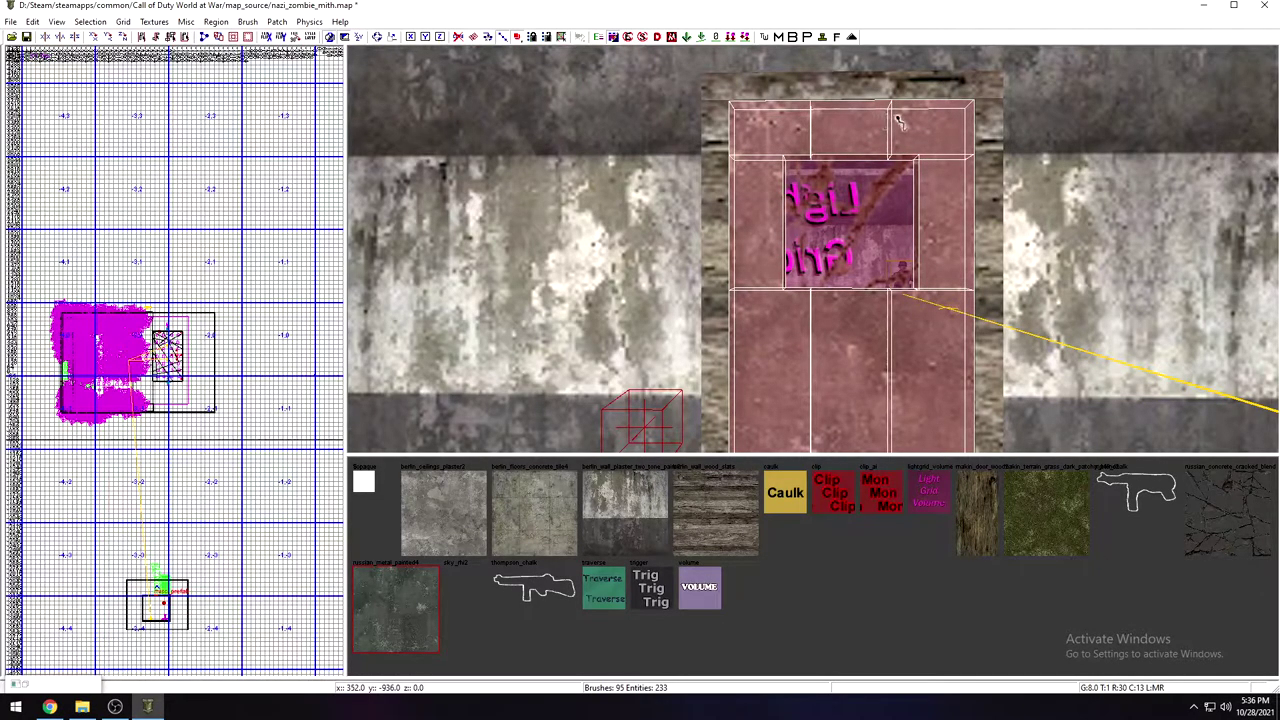
key("Escape")
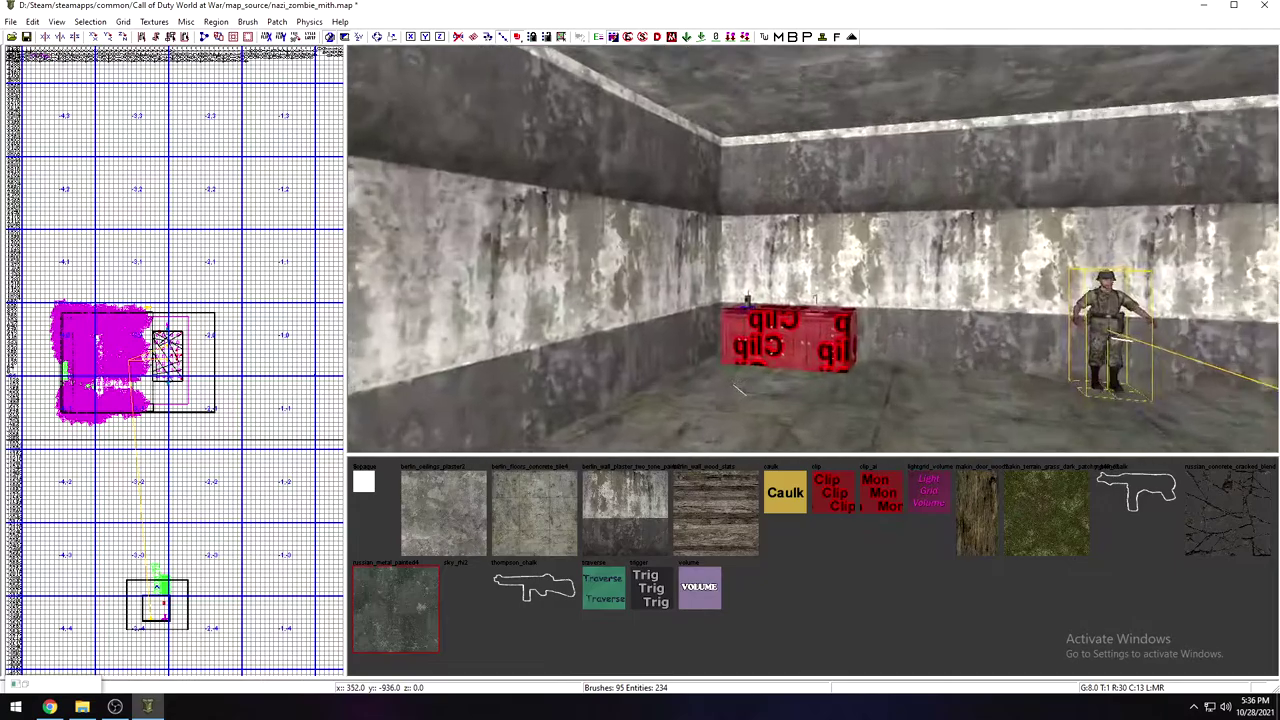
right_click_drag(812, 250, 905, 235)
left_click(886, 240, "shift")
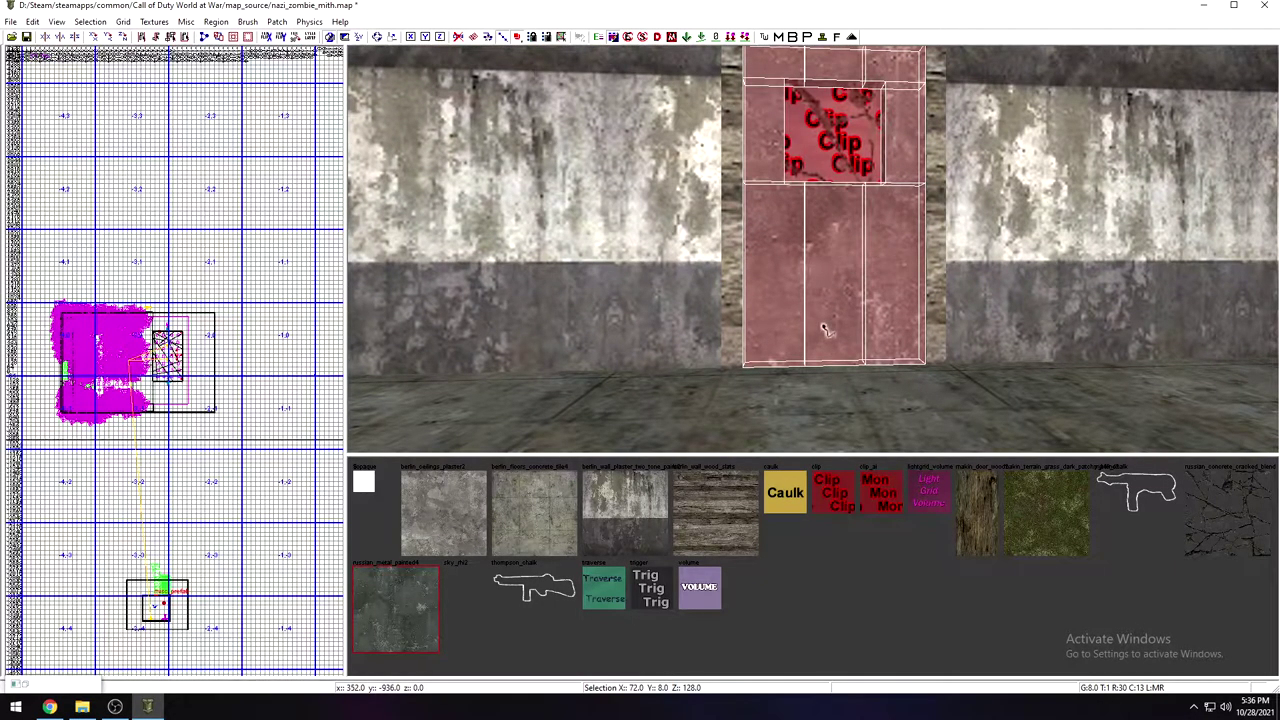
key("Escape")
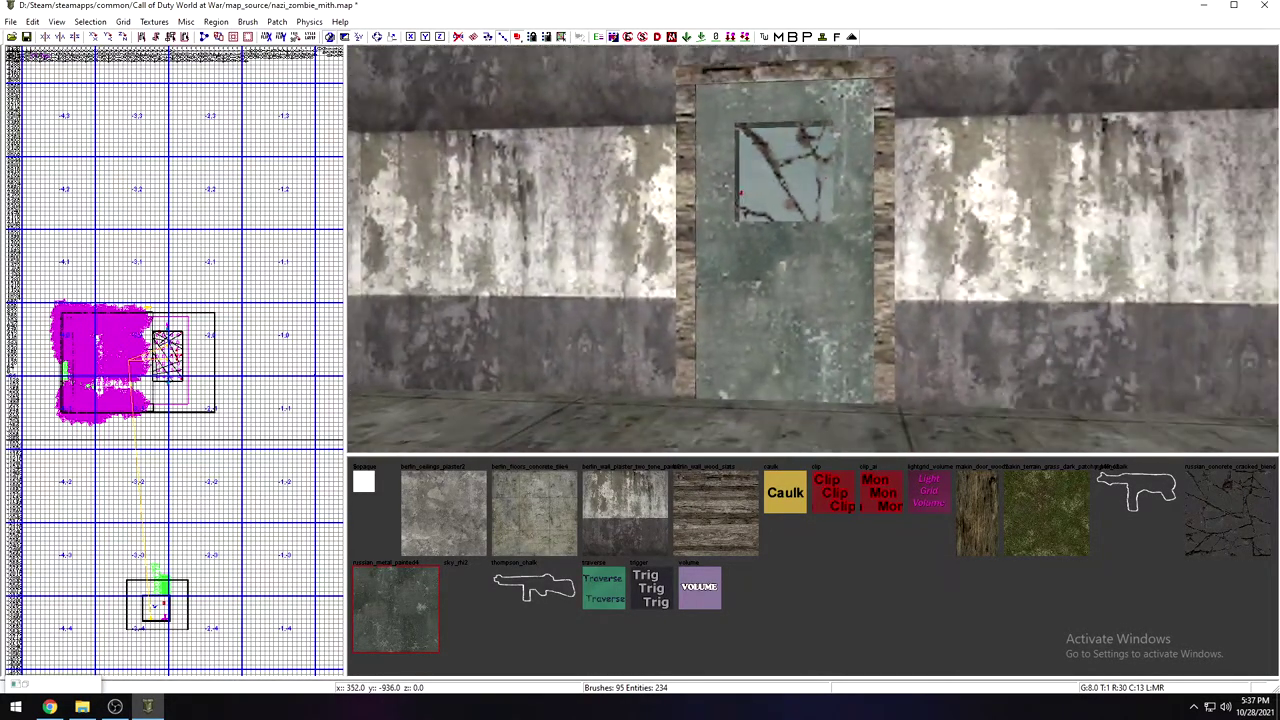
Step: Look over the door and the surrounding room from inside and outside, and examine the building in the front view
right_click_drag(800, 290, 795, 330)
mouse_move(857, 280)
right_mouse_down()
mouse_move(835, 284)
mouse_move(872, 280)
right_mouse_up()
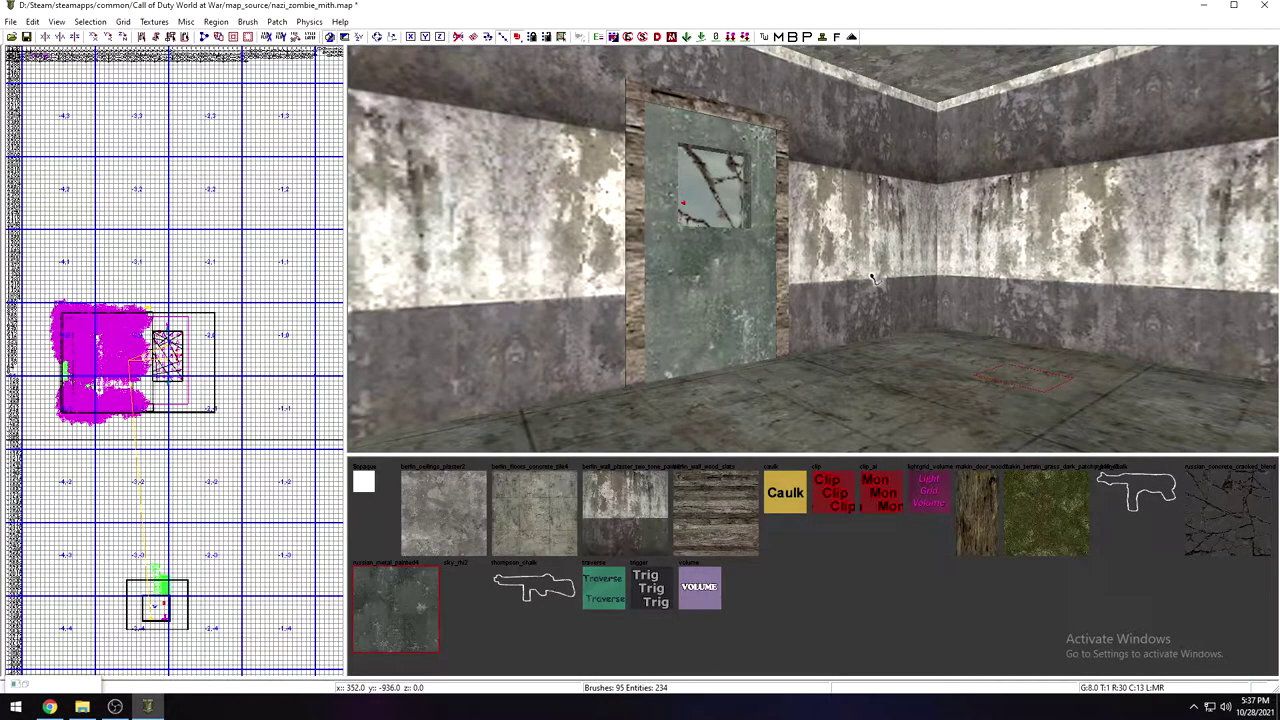
right_click_drag(765, 320, 733, 152)
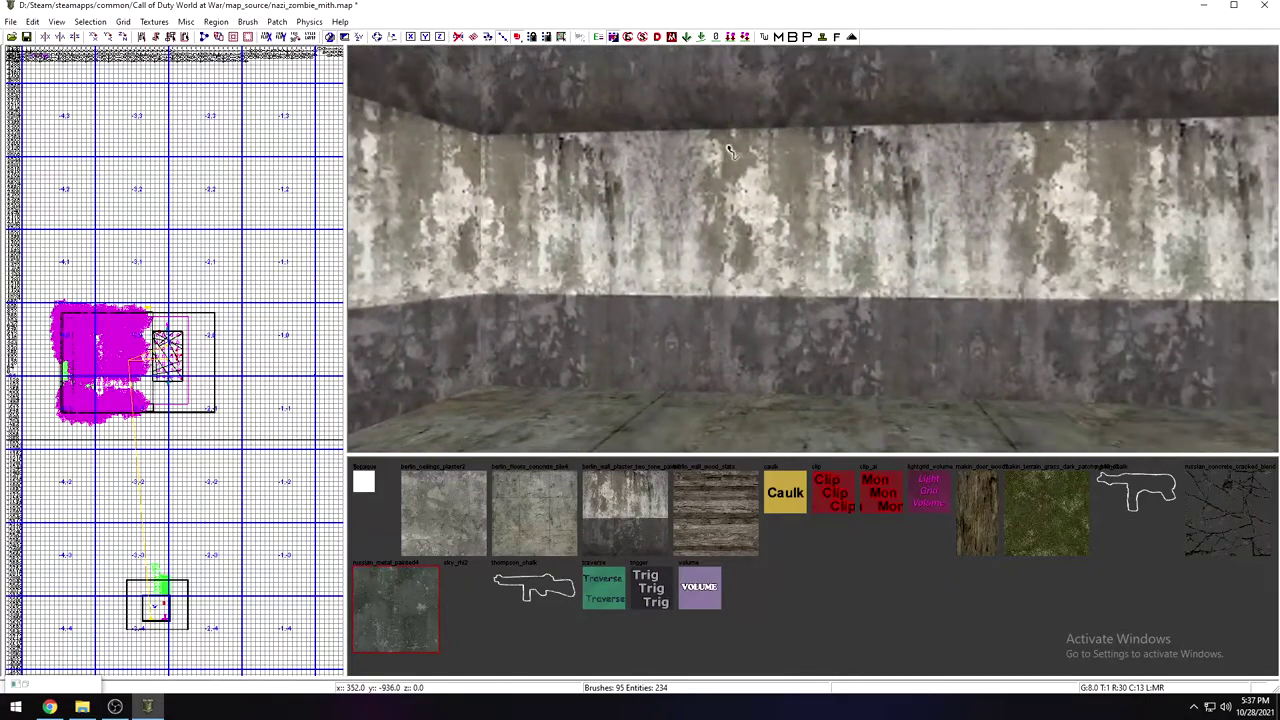
right_click_drag(924, 209, 1139, 141)
scroll(219, 369, "down", 2)
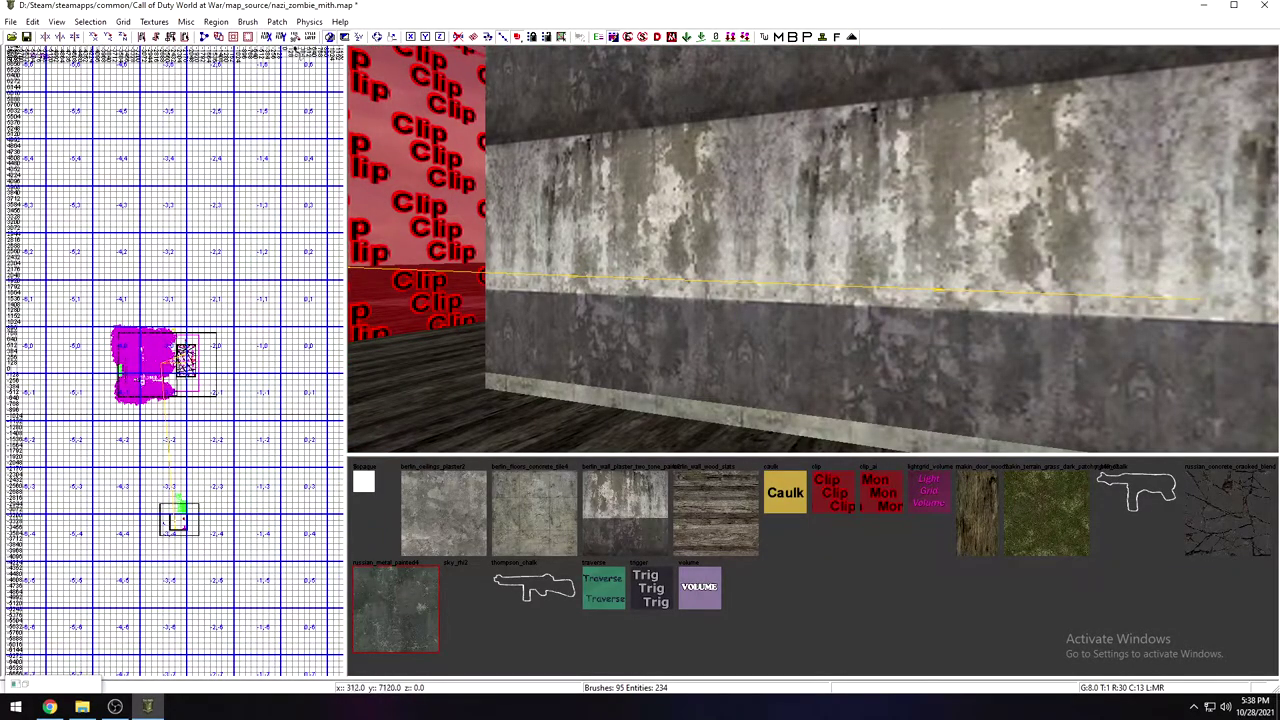
left_click(360, 40)
scroll(194, 369, "up", 3)
scroll(202, 366, "up", 5)
right_click_drag(217, 334, 208, 396)
scroll(217, 335, "up", 6)
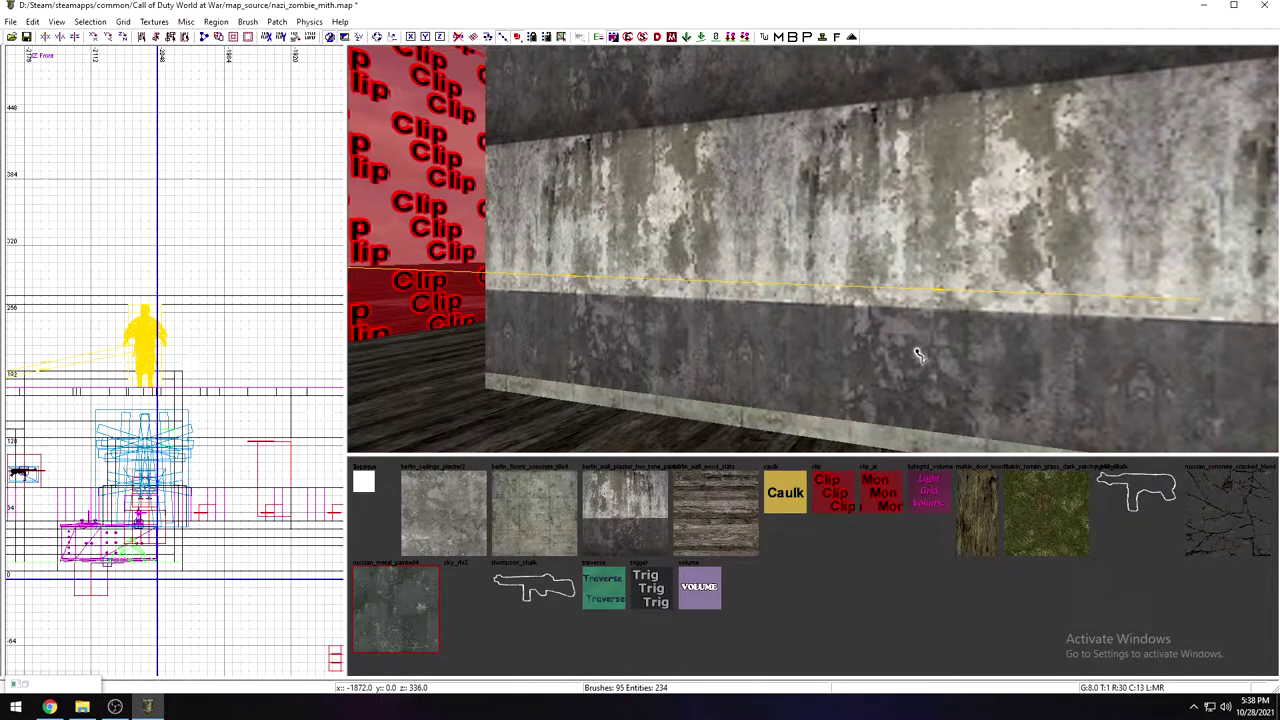
mouse_move(870, 309)
right_mouse_down()
mouse_move(780, 300)
mouse_move(866, 306)
mouse_move(845, 300)
mouse_move(890, 290)
mouse_move(850, 305)
mouse_move(880, 297)
mouse_move(890, 305)
mouse_move(878, 312)
mouse_move(893, 299)
right_mouse_up()
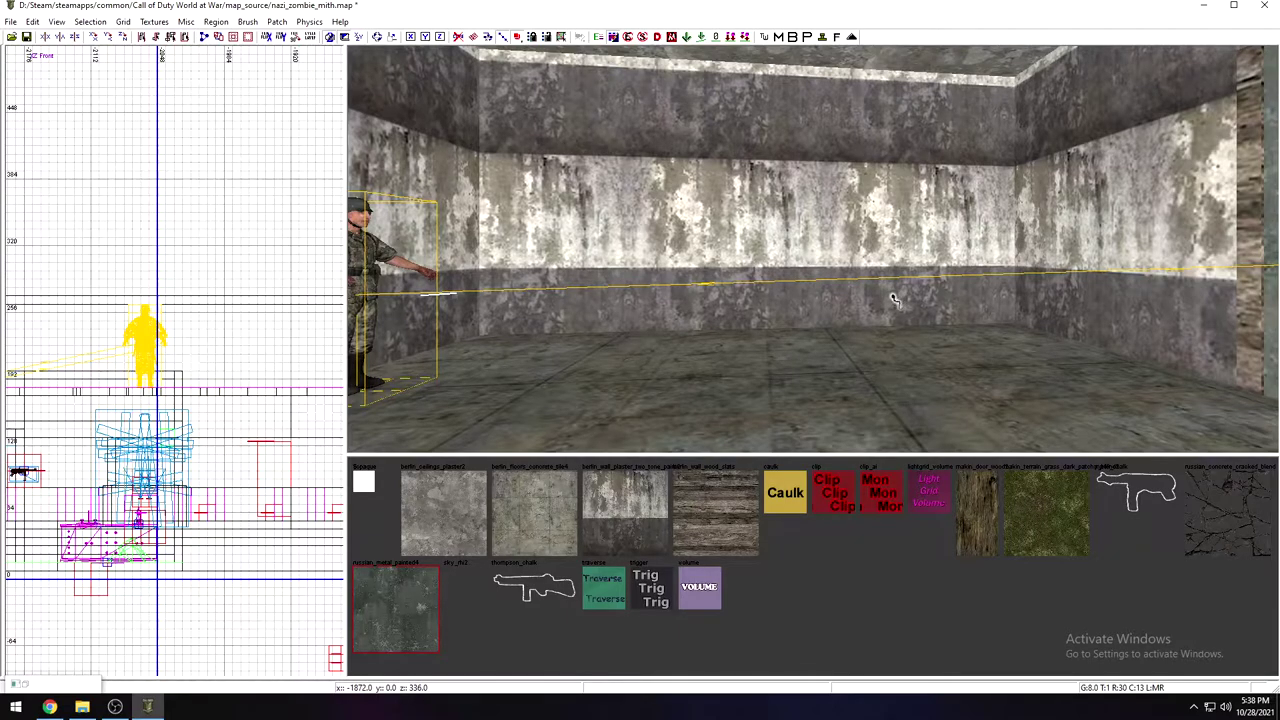
Step: Insert the weapon_upgrade_mp40.map prefab from the zombiemode folder as a misc prefab in the front view
right_click(232, 388)
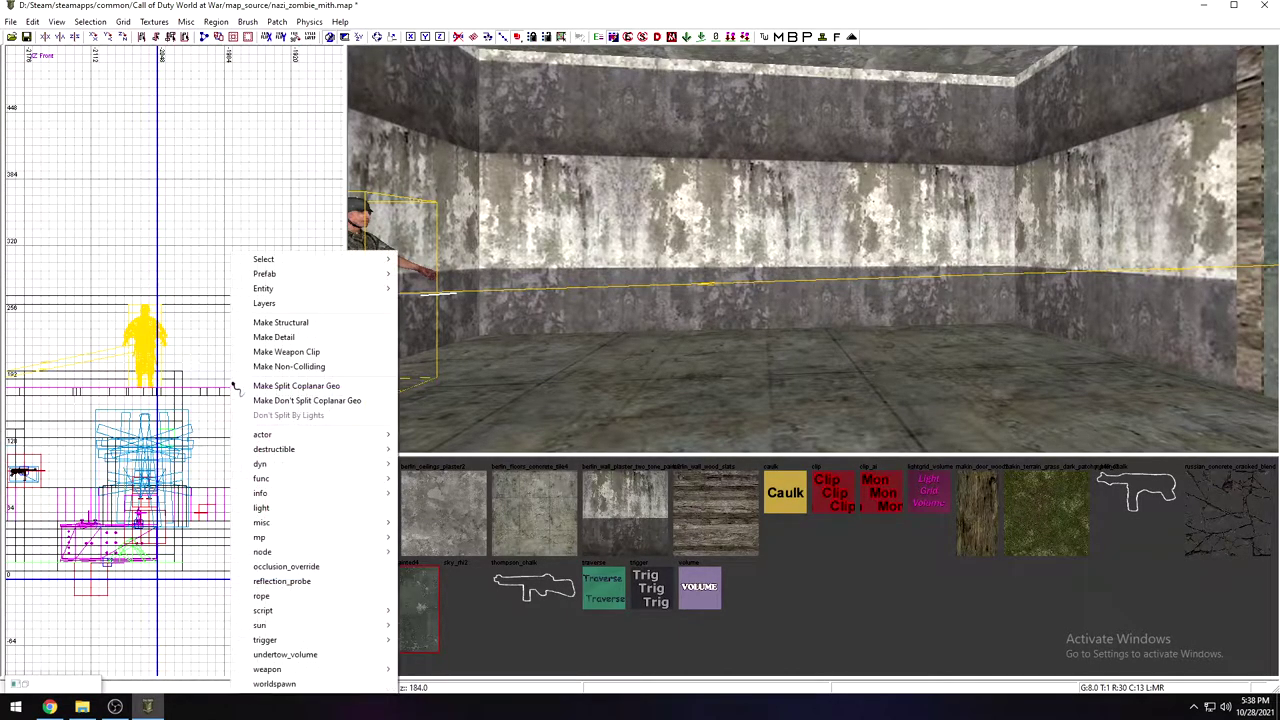
mouse_move(322, 610)
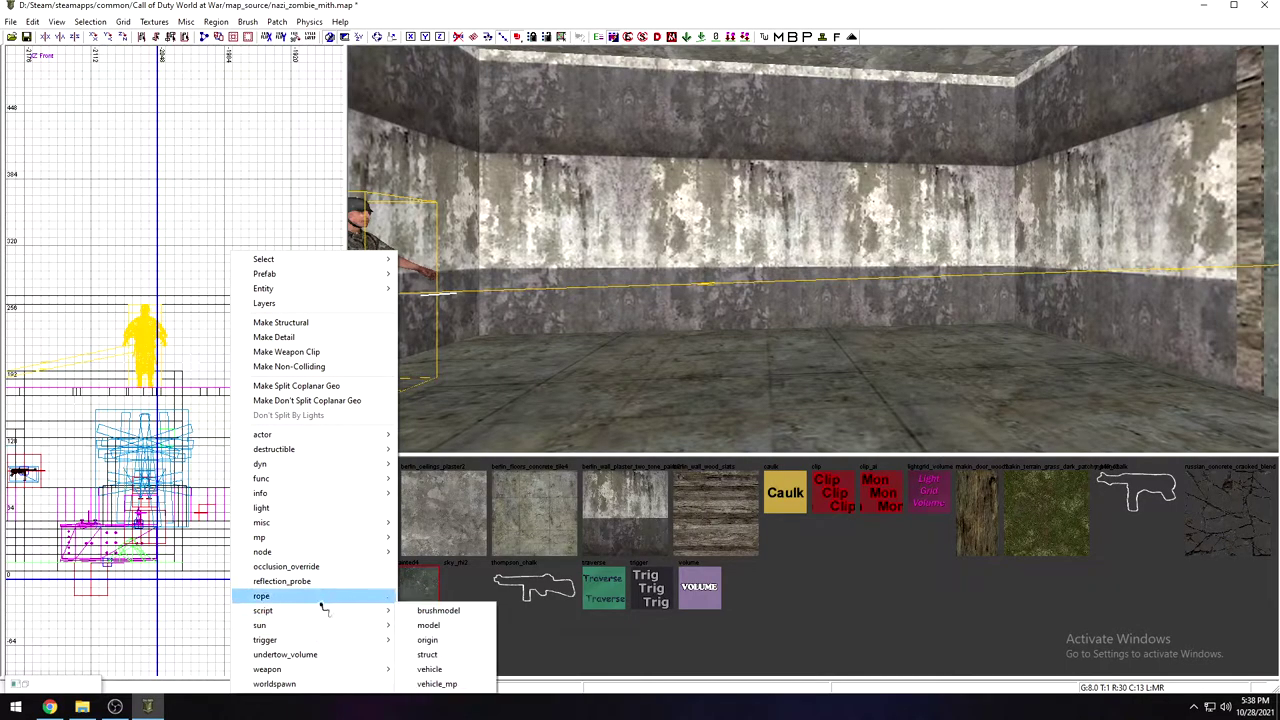
mouse_move(327, 524)
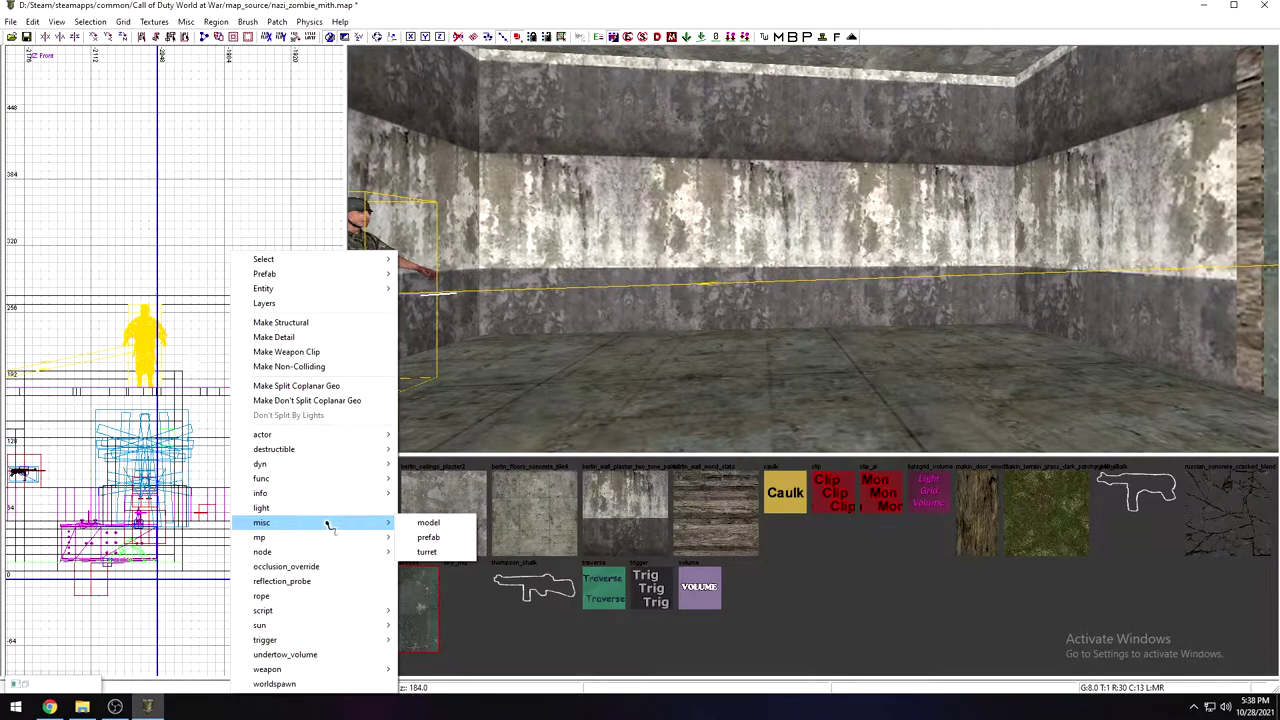
mouse_move(366, 669)
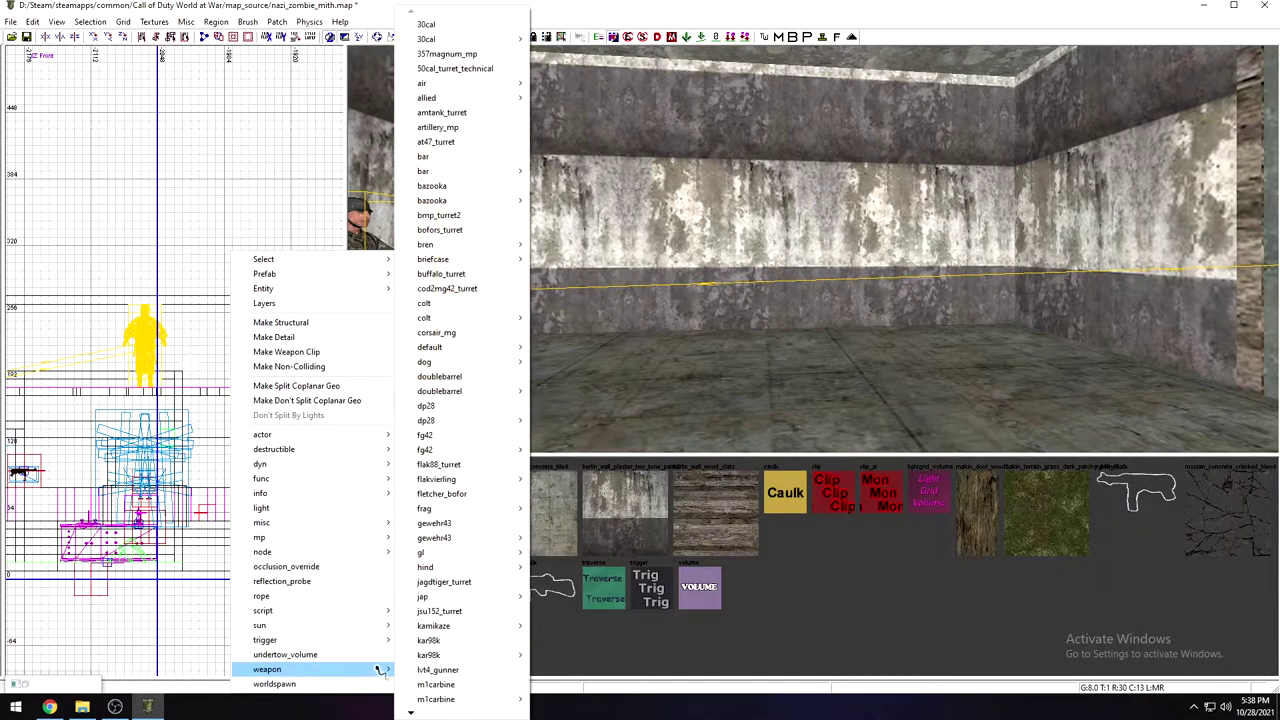
mouse_move(455, 355)
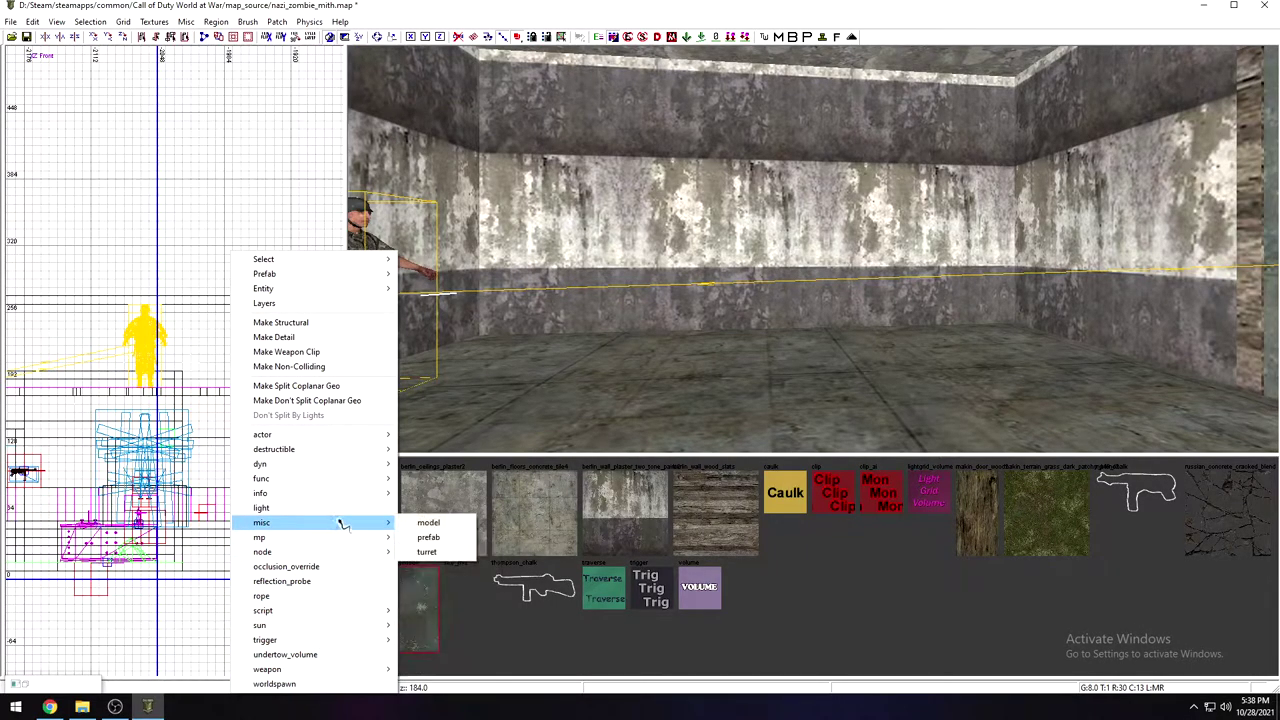
left_click(448, 540)
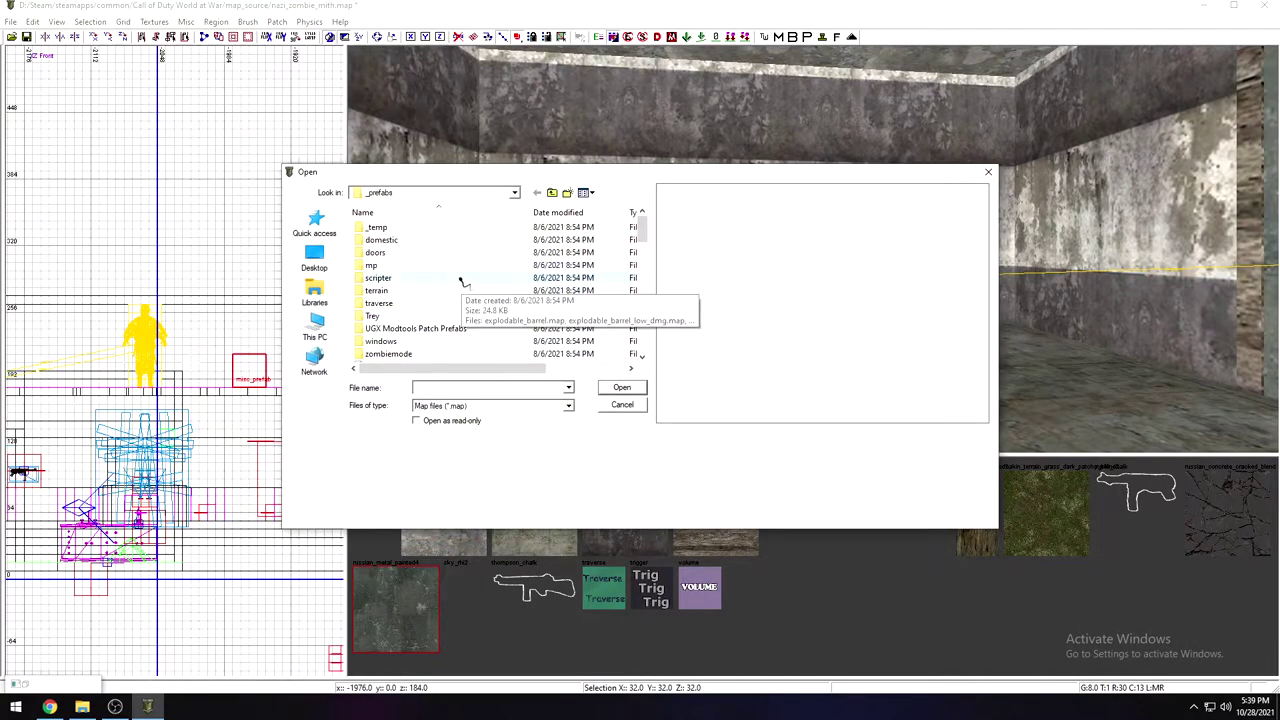
double_click(428, 356)
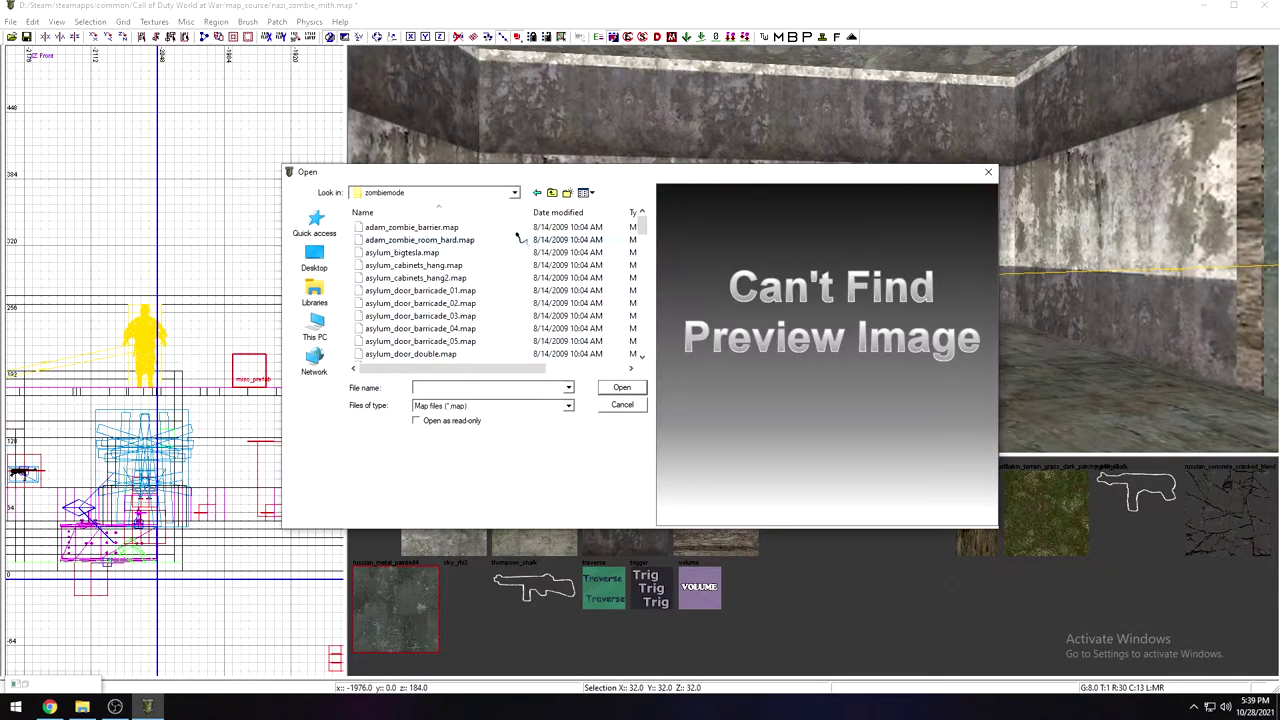
scroll(480, 280, "down", 15)
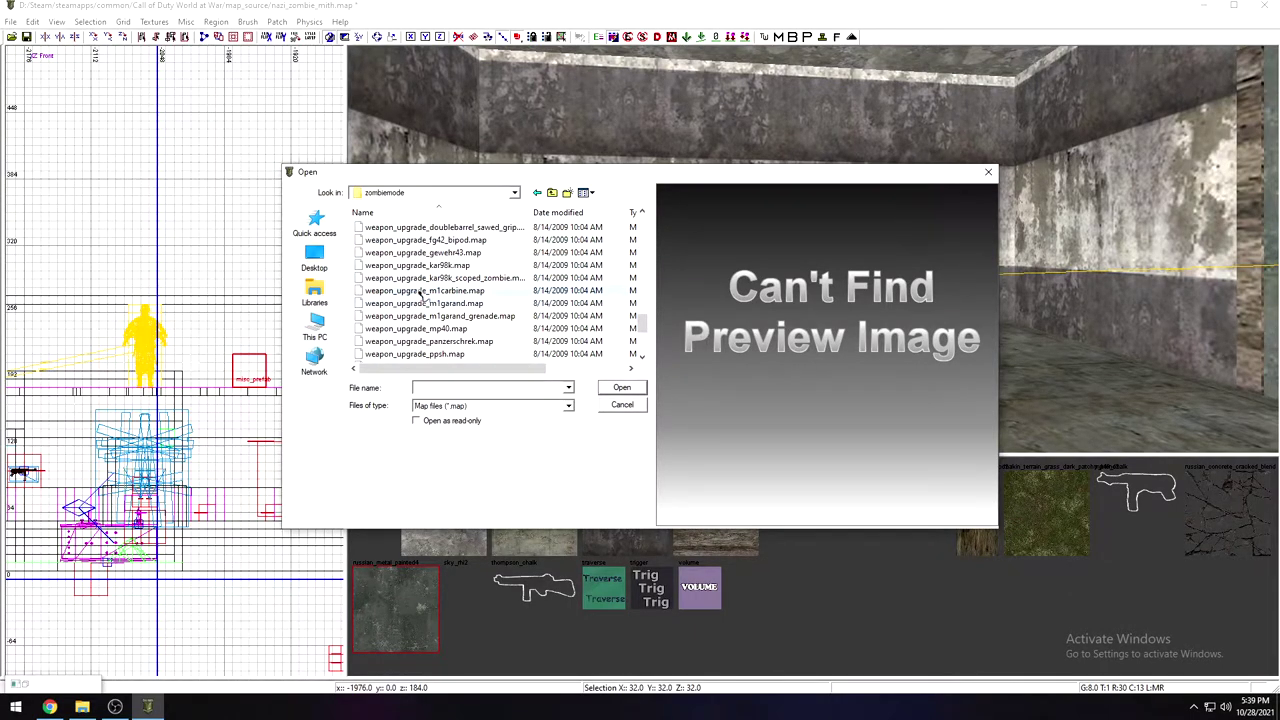
left_click(452, 329)
left_click(620, 388)
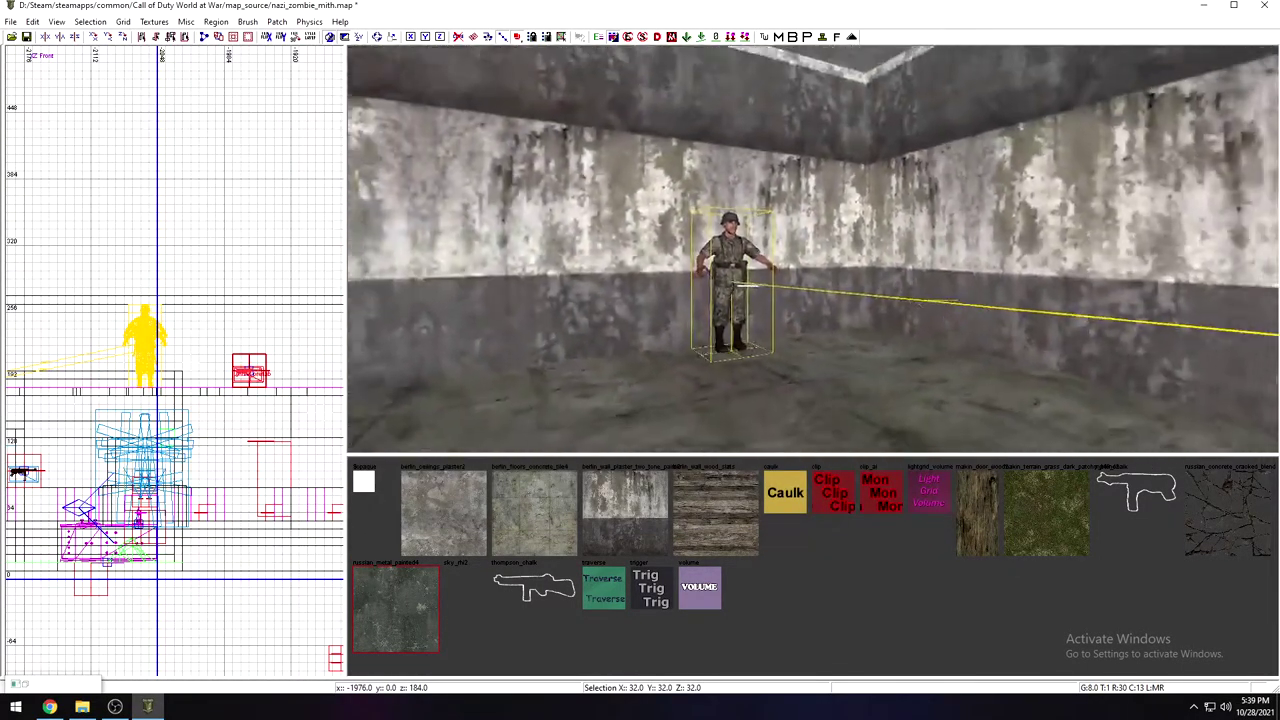
Step: Move the MP40 weapon prefab down into the room and across to the wall beside the metal door
left_click_drag(240, 378, 221, 397)
mouse_move(591, 340)
right_mouse_down()
mouse_move(510, 315)
mouse_move(500, 365)
mouse_move(588, 305)
mouse_move(550, 270)
mouse_move(545, 335)
mouse_move(589, 338)
right_mouse_up()
left_click_drag(668, 187, 669, 278)
mouse_move(669, 278)
right_mouse_down()
mouse_move(670, 190)
mouse_move(670, 320)
mouse_move(735, 335)
mouse_move(760, 385)
right_mouse_up()
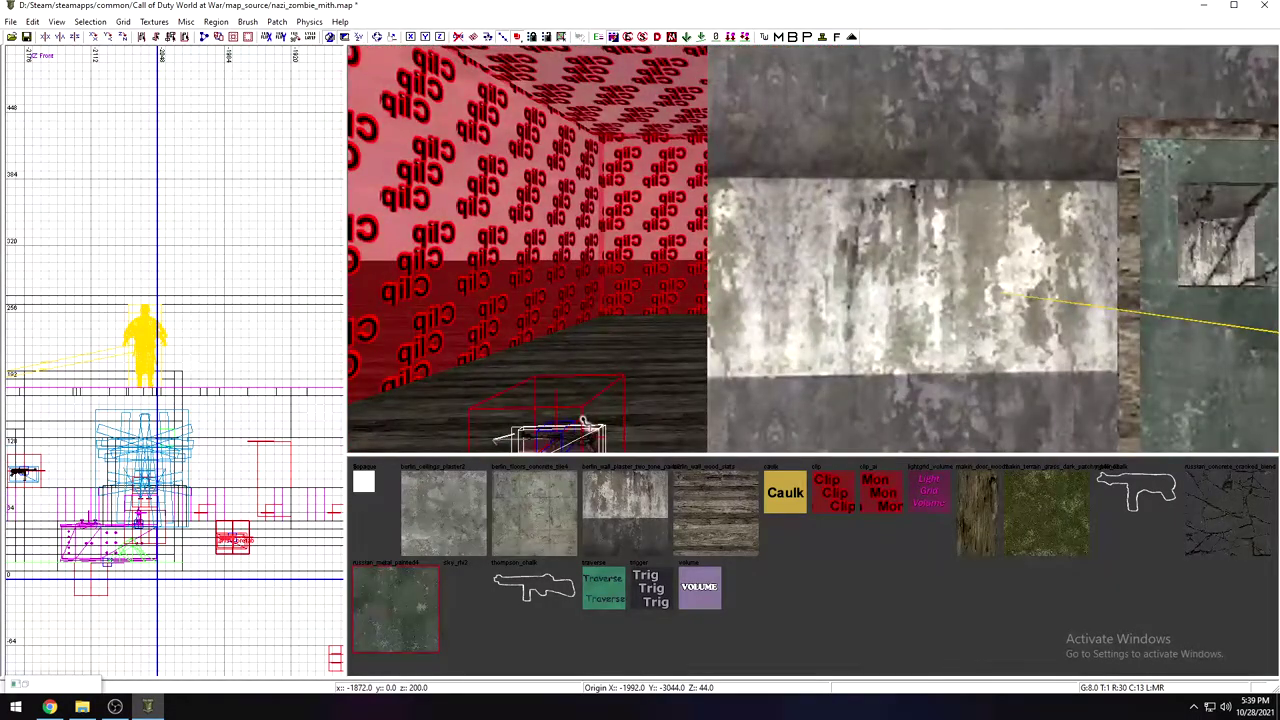
left_click_drag(585, 422, 659, 385)
right_click_drag(659, 385, 700, 330)
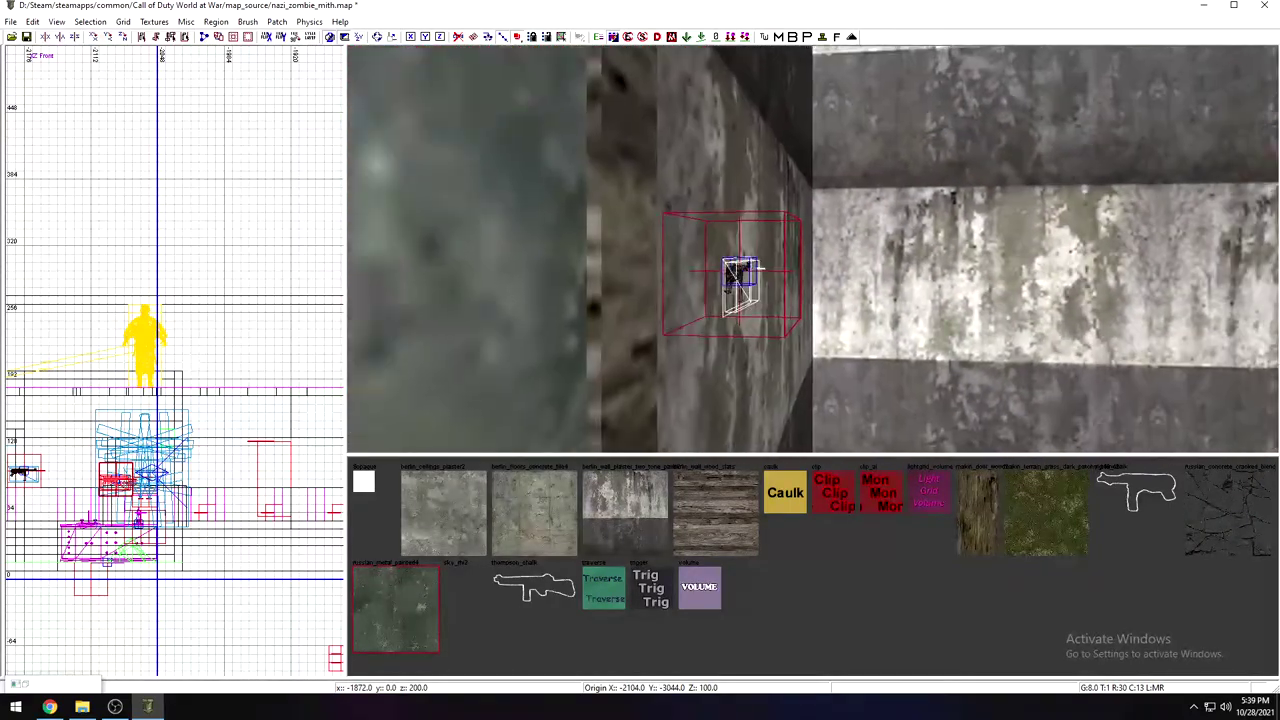
Step: Fit the MP40 prefab against the wall between the metal door and the room corner, and deselect it
left_click_drag(731, 320, 731, 327)
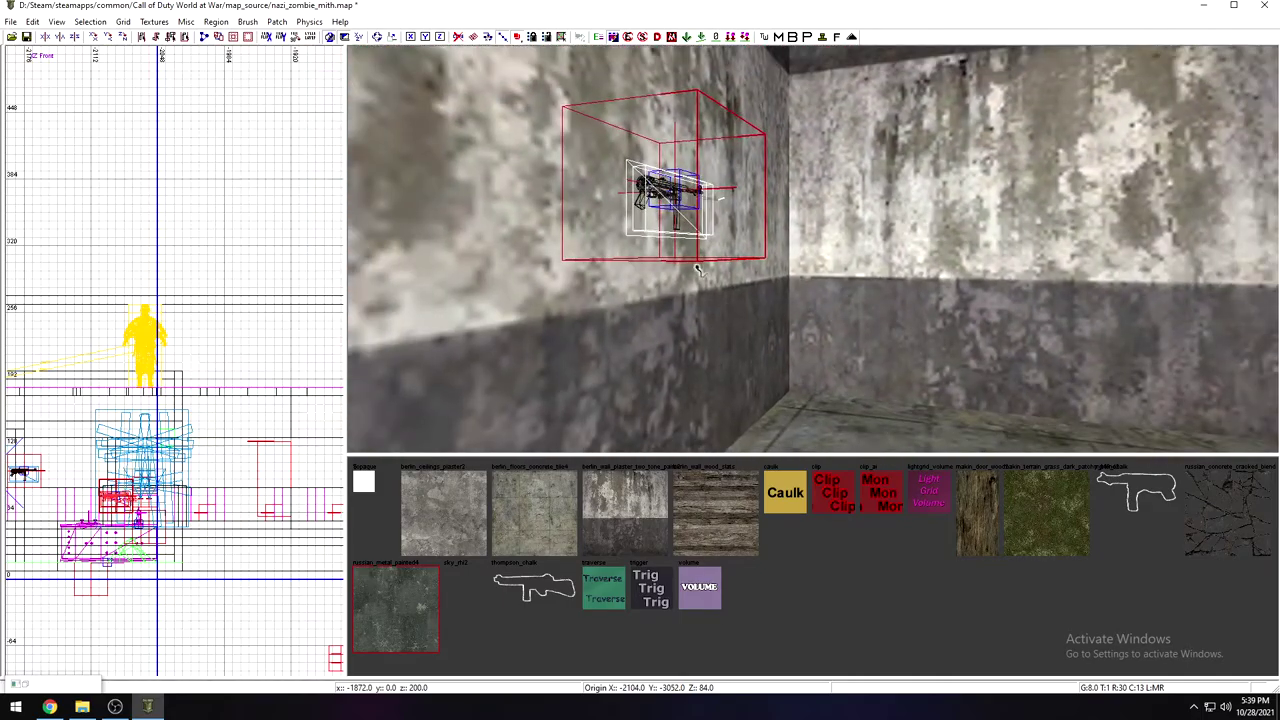
left_click_drag(698, 268, 725, 266)
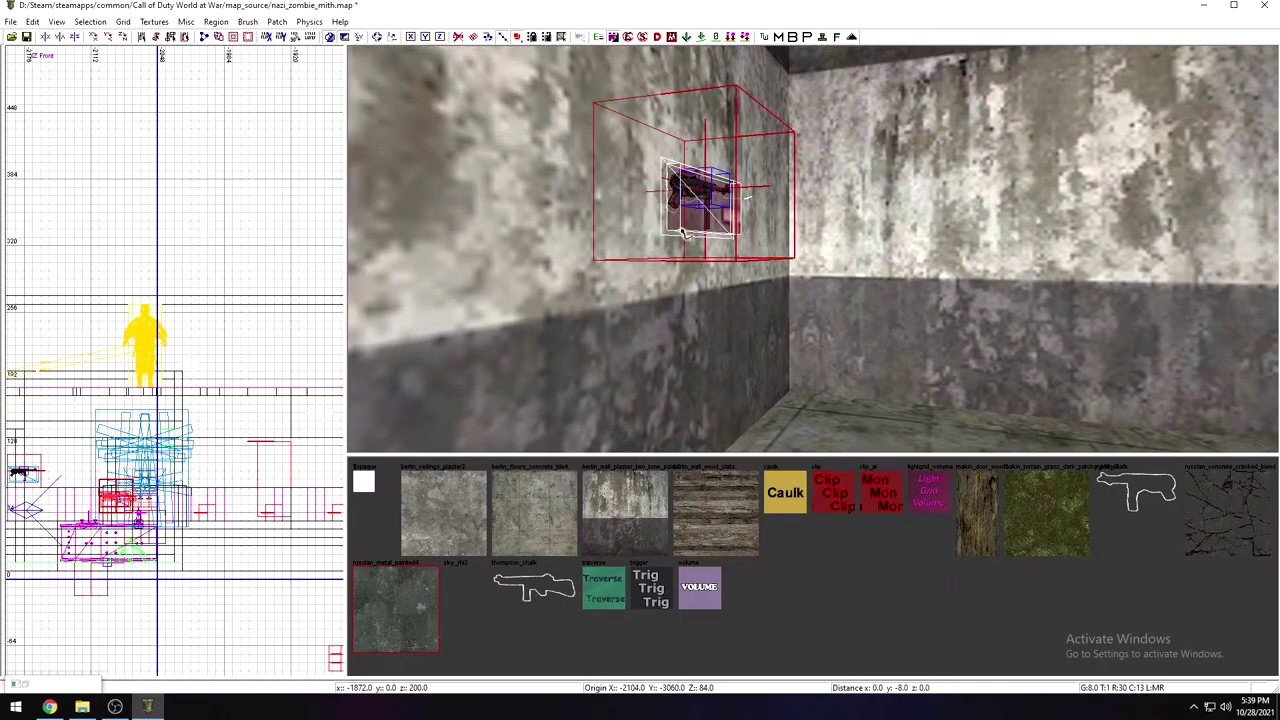
right_click_drag(725, 266, 675, 285)
right_click_drag(790, 230, 686, 234)
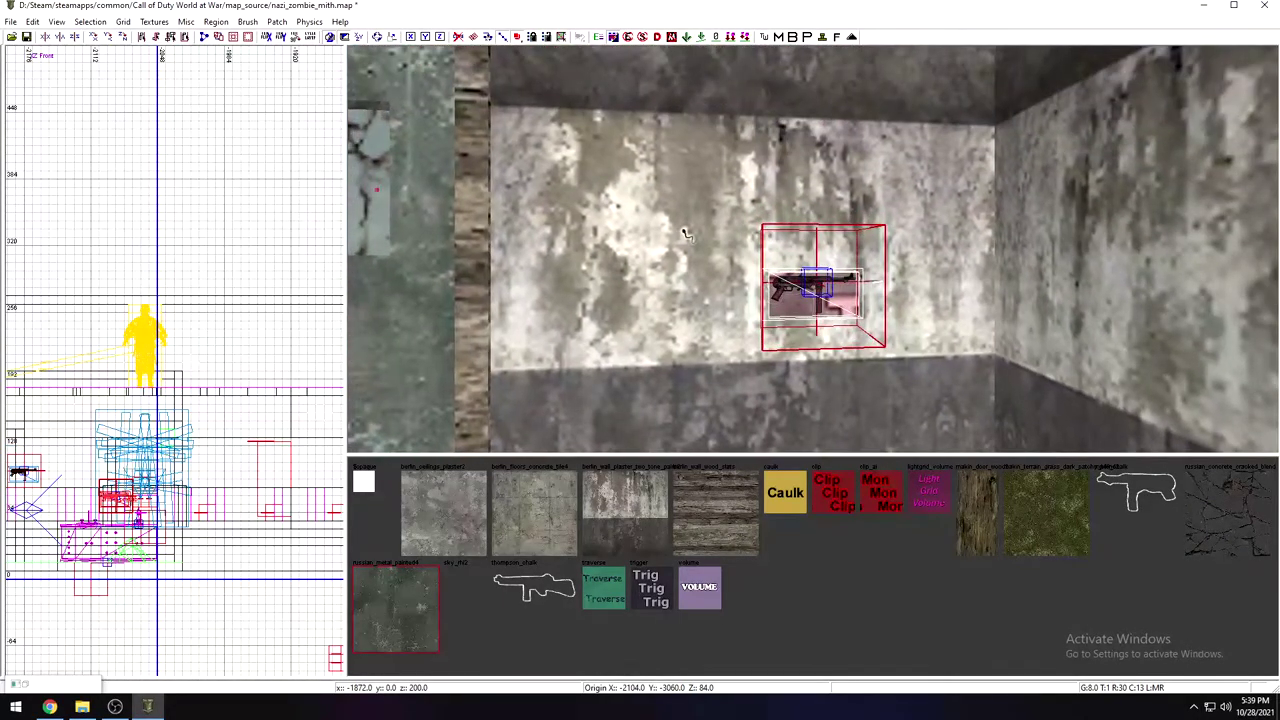
left_click_drag(812, 288, 775, 288)
right_click_drag(775, 288, 724, 288)
left_click_drag(680, 301, 682, 311)
right_click_drag(682, 311, 650, 320)
key("Escape")
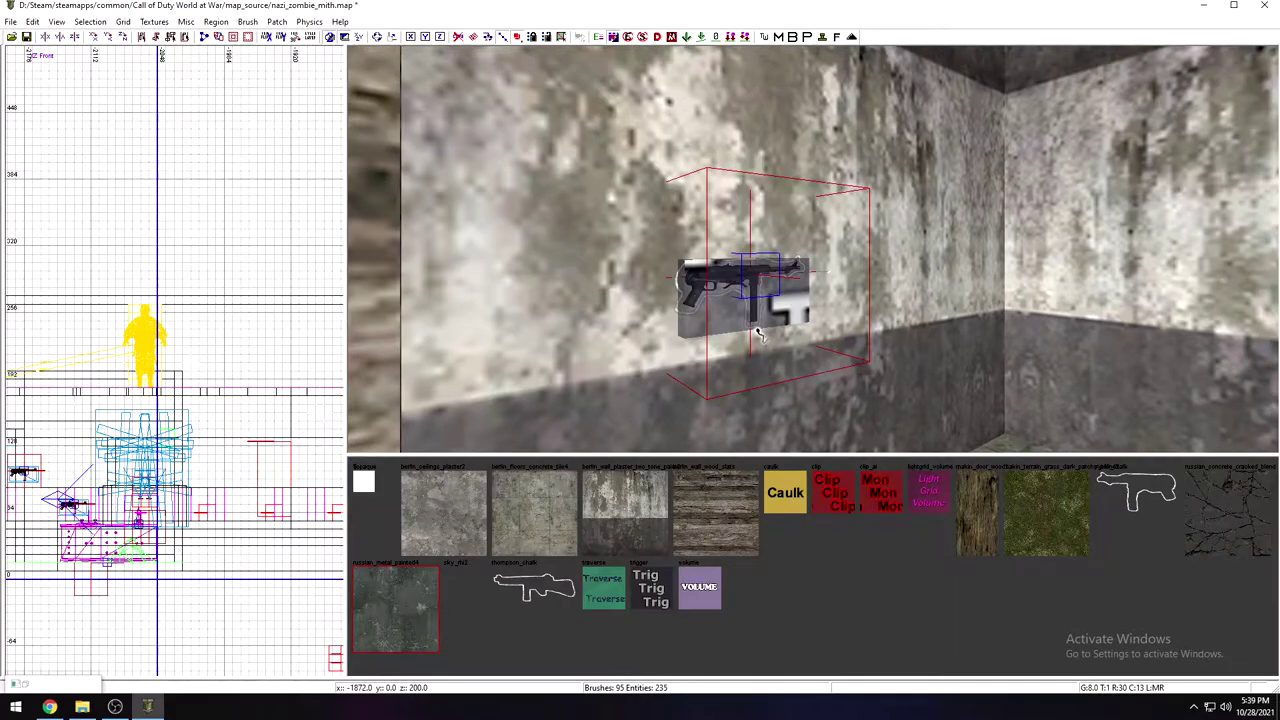
Step: Examine from several angles how the MP40 wall weapon sits against the wall
right_click_drag(857, 357, 600, 287)
right_click_drag(1070, 360, 845, 345)
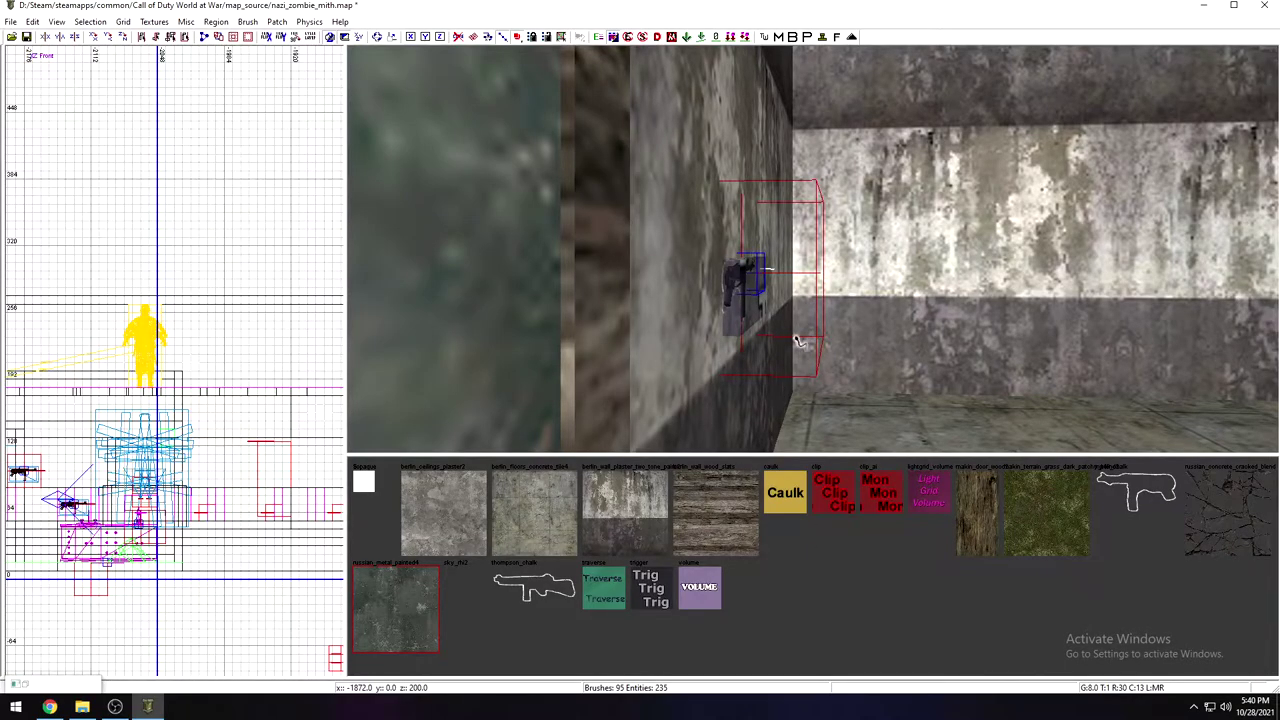
right_click_drag(800, 341, 862, 346)
mouse_move(711, 294)
right_mouse_down()
mouse_move(765, 298)
mouse_move(725, 298)
right_mouse_up()
mouse_move(692, 340)
right_mouse_down()
mouse_move(705, 300)
mouse_move(690, 340)
right_mouse_up()
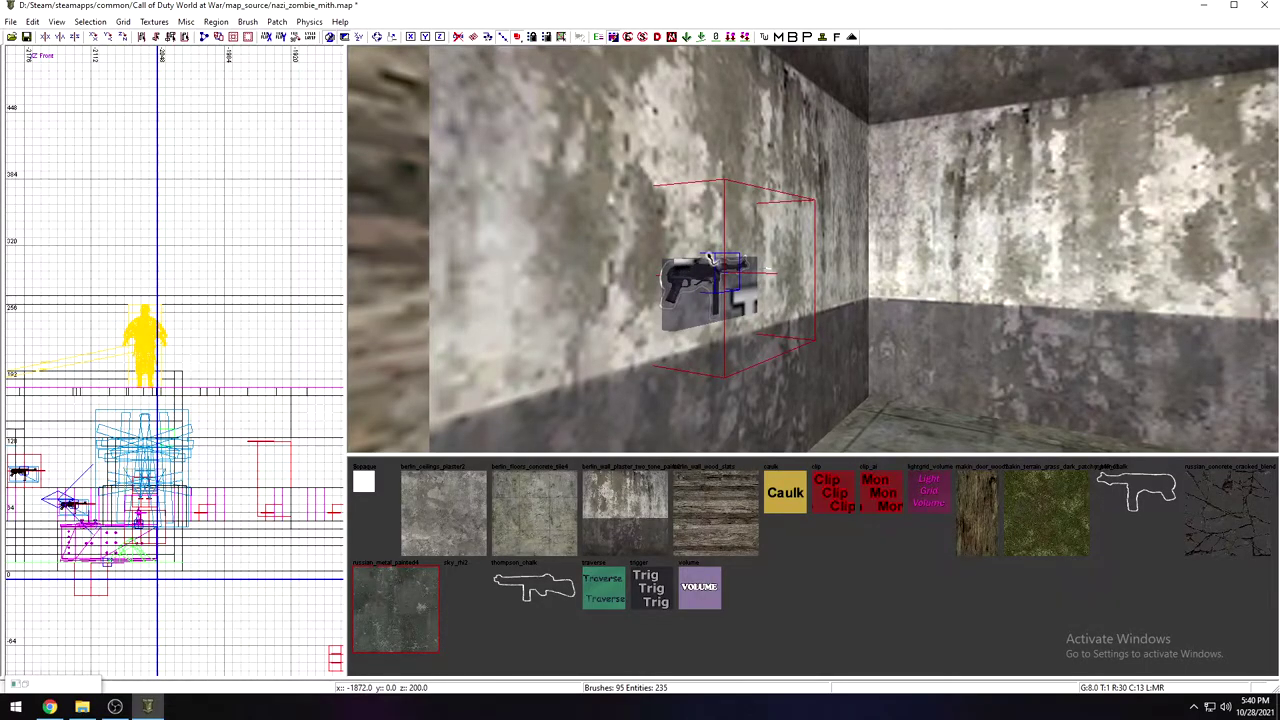
Step: Look over the room, the metal door and the placed MP40 from different sides
right_click_drag(914, 239, 965, 270)
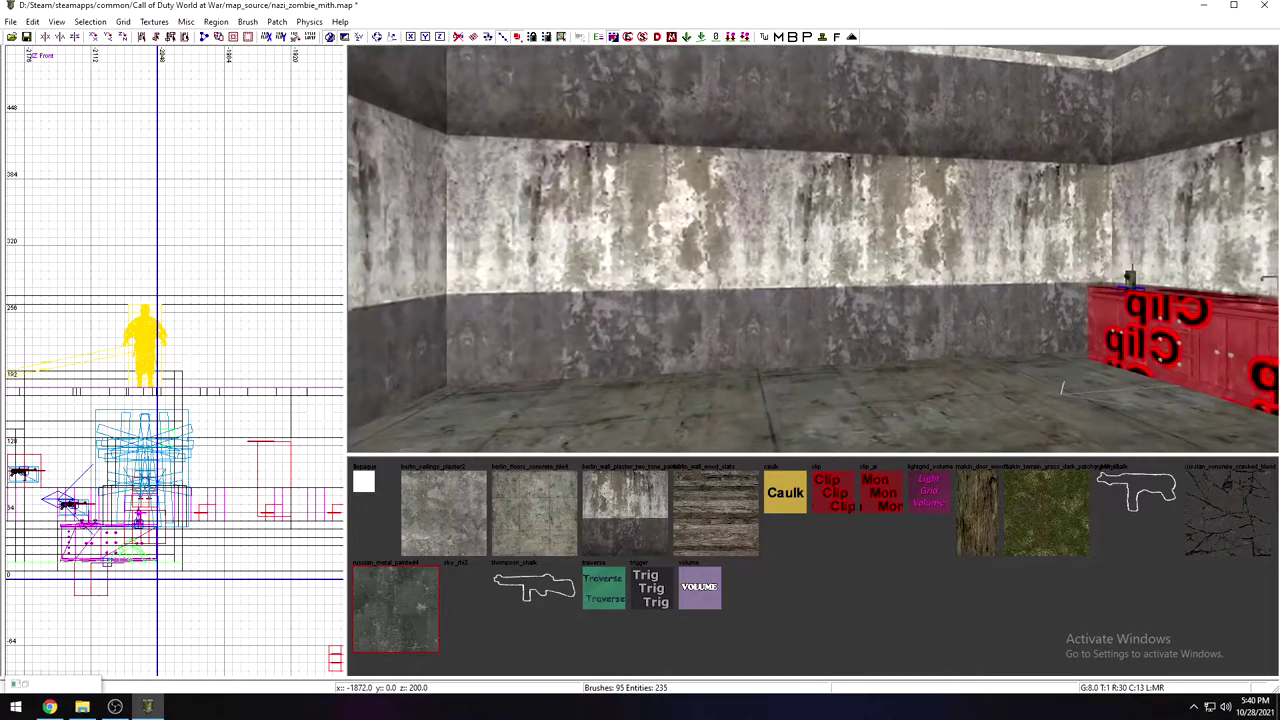
right_click_drag(853, 268, 960, 315)
mouse_move(930, 264)
right_mouse_down()
mouse_move(930, 250)
mouse_move(795, 250)
mouse_move(764, 320)
mouse_move(768, 200)
mouse_move(758, 315)
right_mouse_up()
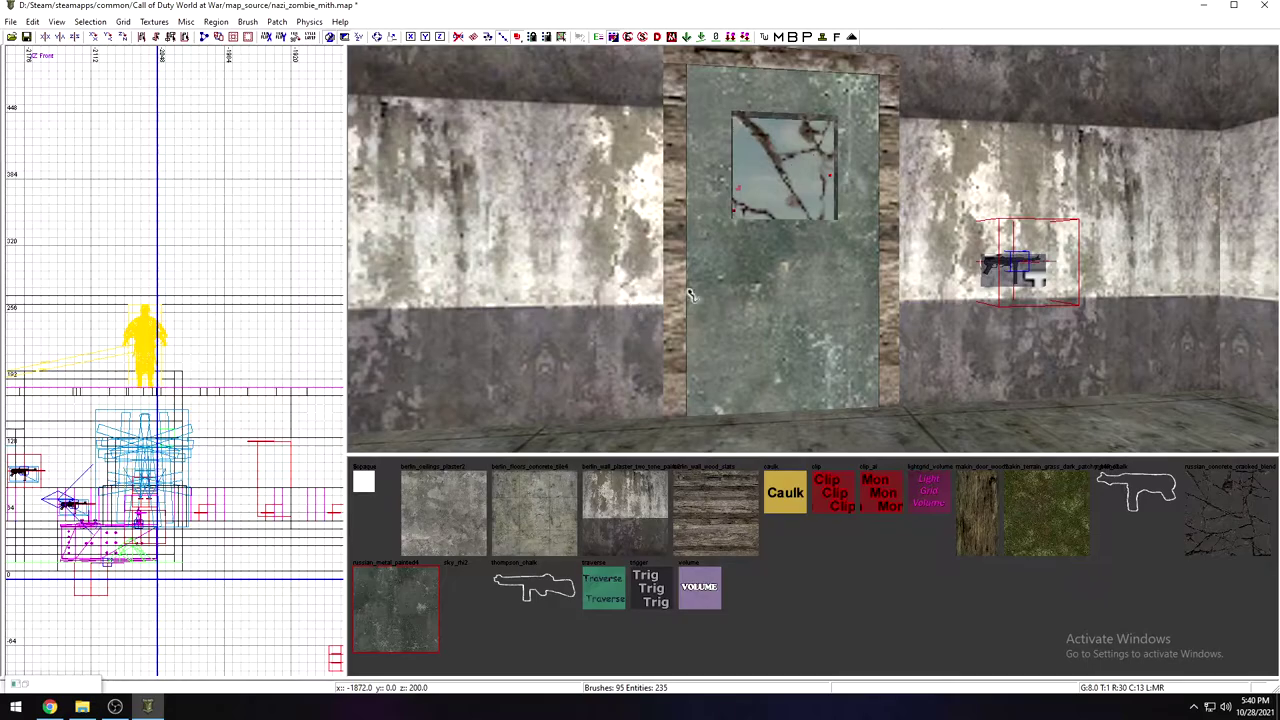
right_click_drag(849, 290, 1000, 235)
right_click_drag(849, 281, 895, 285)
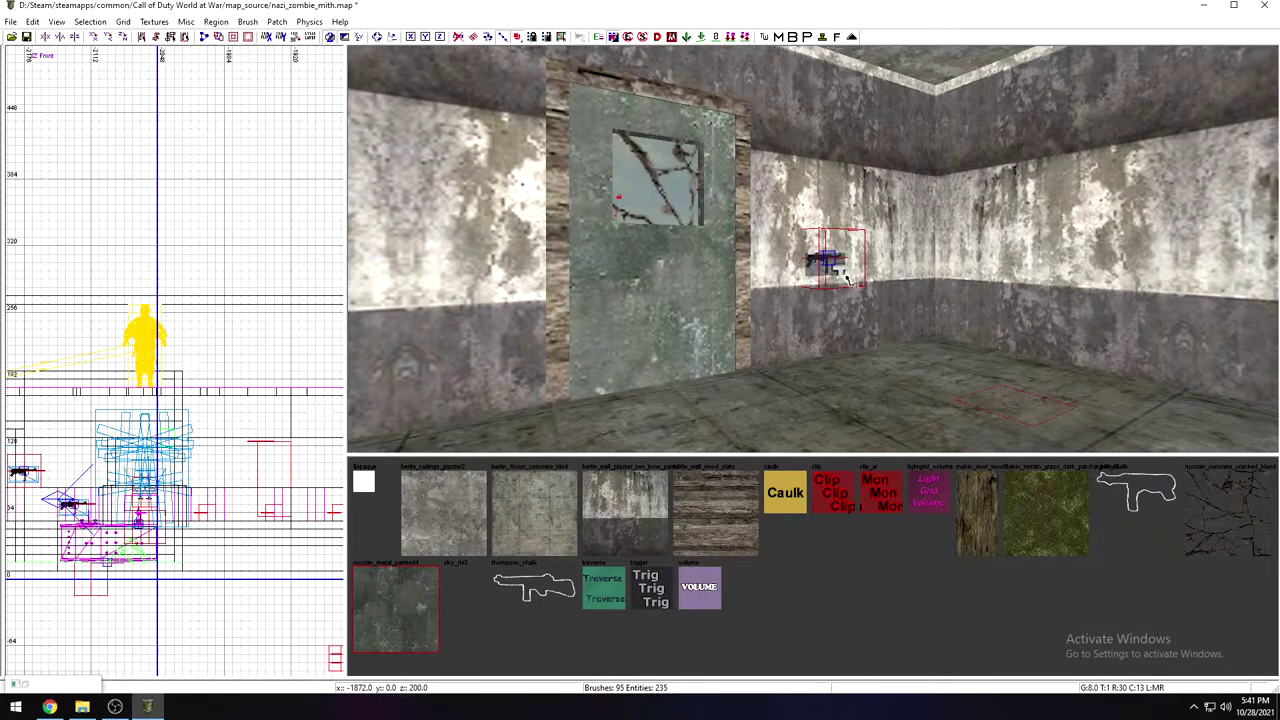
right_click_drag(925, 231, 1040, 228)
right_click_drag(924, 231, 1040, 215)
mouse_move(861, 247)
right_mouse_down()
mouse_move(750, 245)
mouse_move(840, 240)
right_mouse_up()
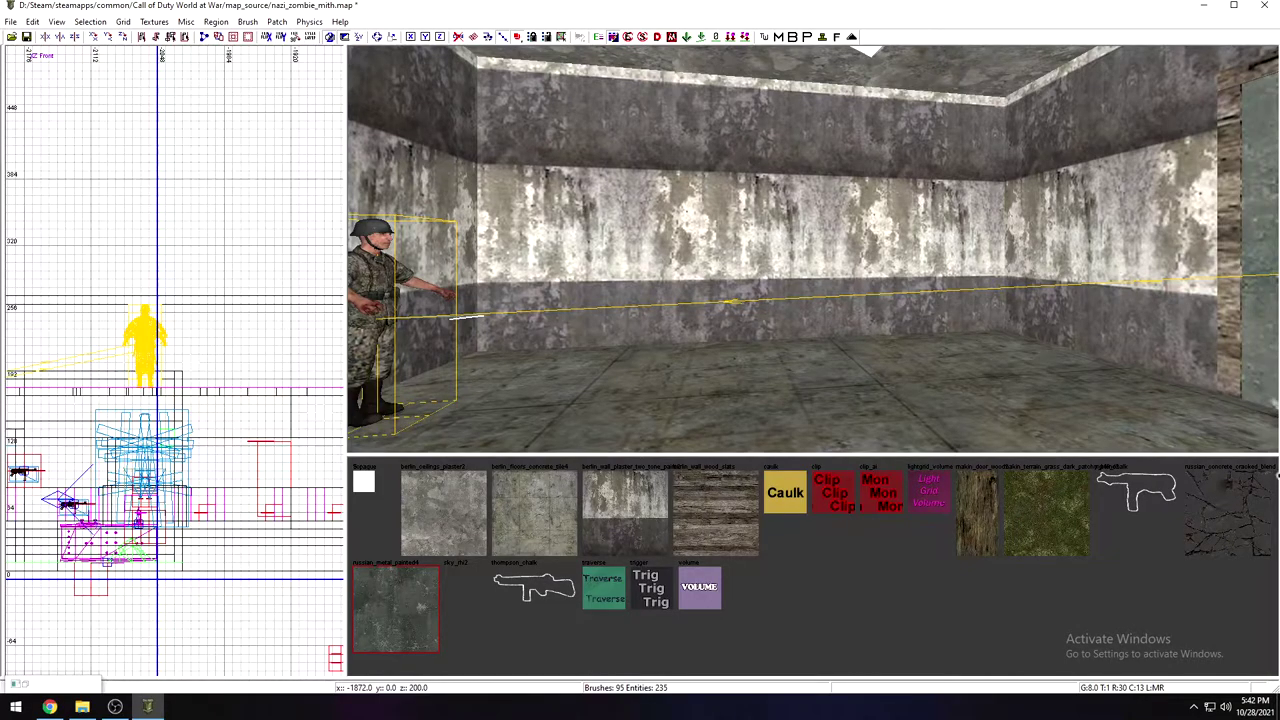
right_click_drag(841, 263, 890, 175)
right_click_drag(786, 288, 960, 275)
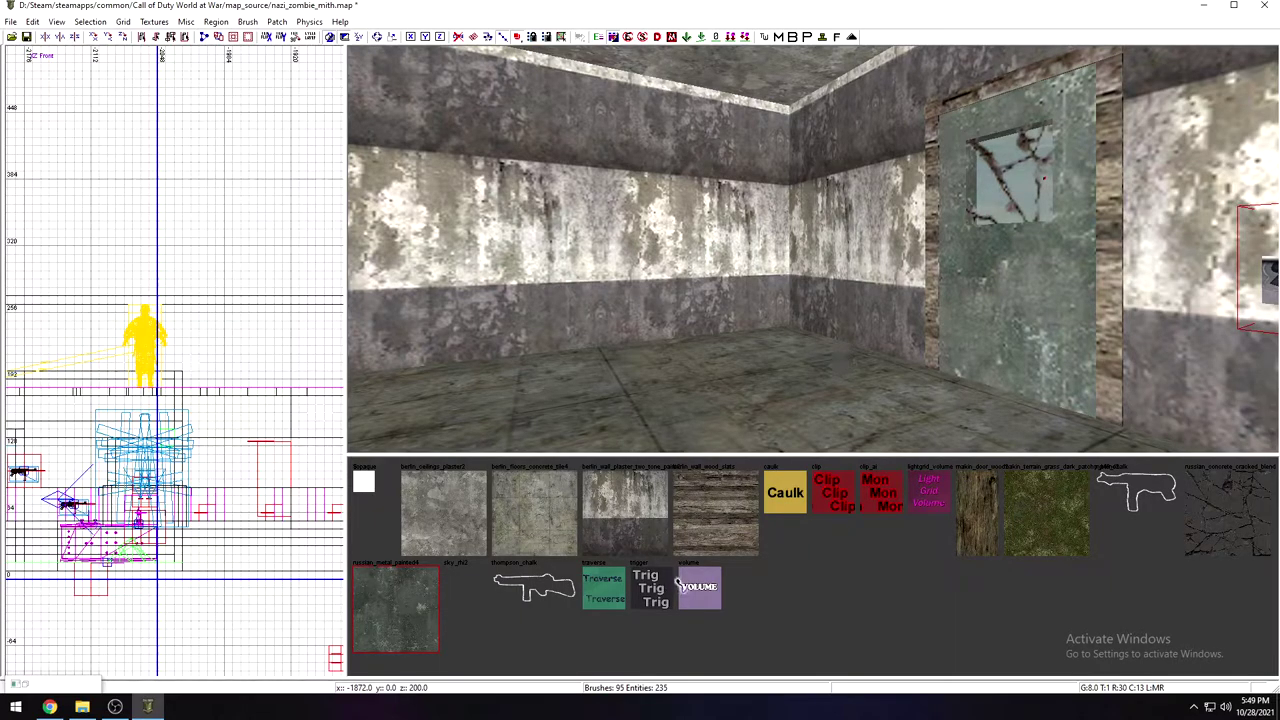
Step: Enlarge the 3D view by reducing the height of the texture browser beneath it
key("ctrl+s")
left_click_drag(697, 452, 688, 570)
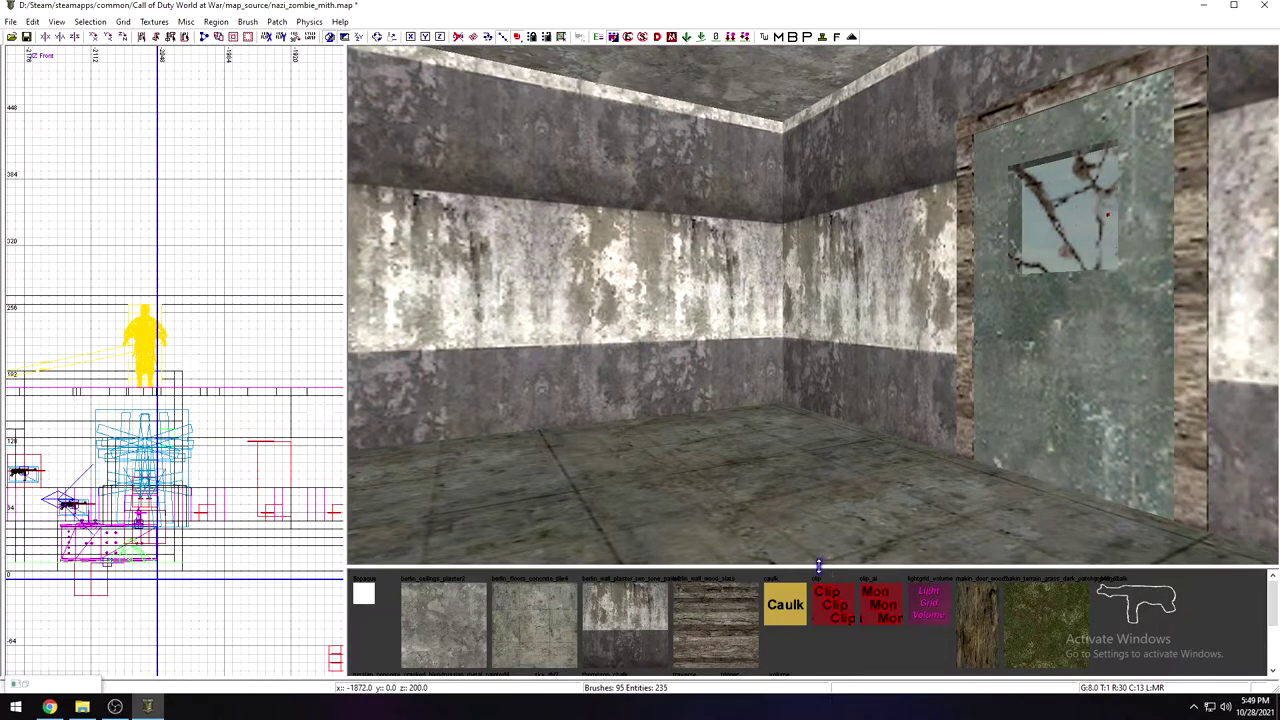
left_click_drag(817, 570, 817, 581)
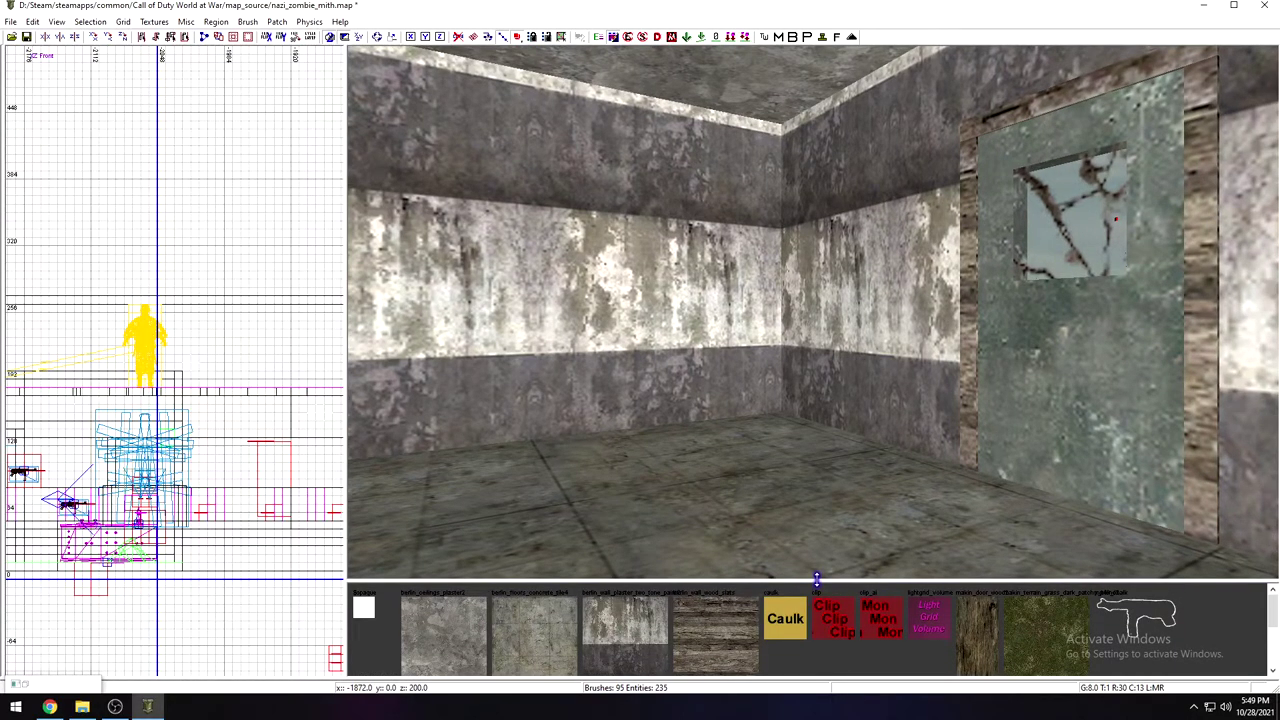
Step: Look around the room and the soldier figure in the enlarged 3D view
mouse_move(808, 457)
right_mouse_down()
mouse_move(880, 420)
mouse_move(810, 400)
mouse_move(580, 410)
mouse_move(799, 457)
mouse_move(715, 410)
mouse_move(790, 420)
mouse_move(788, 462)
right_mouse_up()
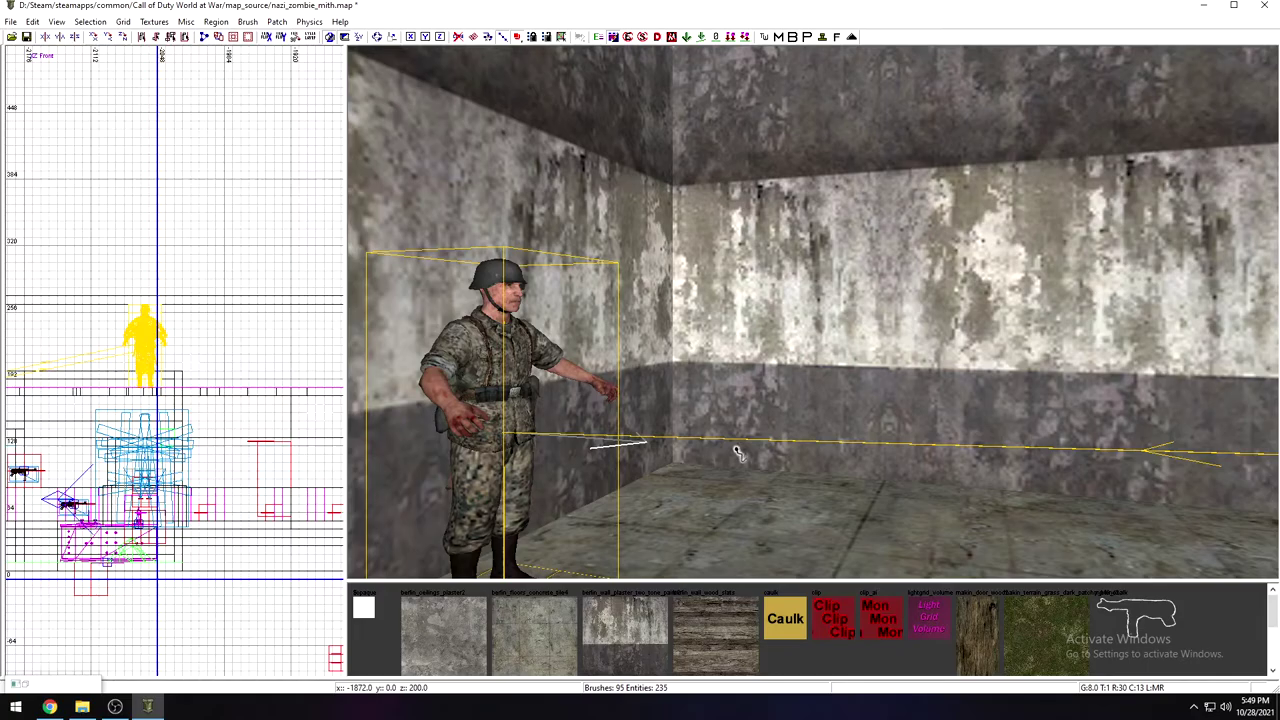
right_click_drag(758, 458, 880, 460)
right_click_drag(720, 464, 815, 350)
right_click_drag(758, 453, 850, 400)
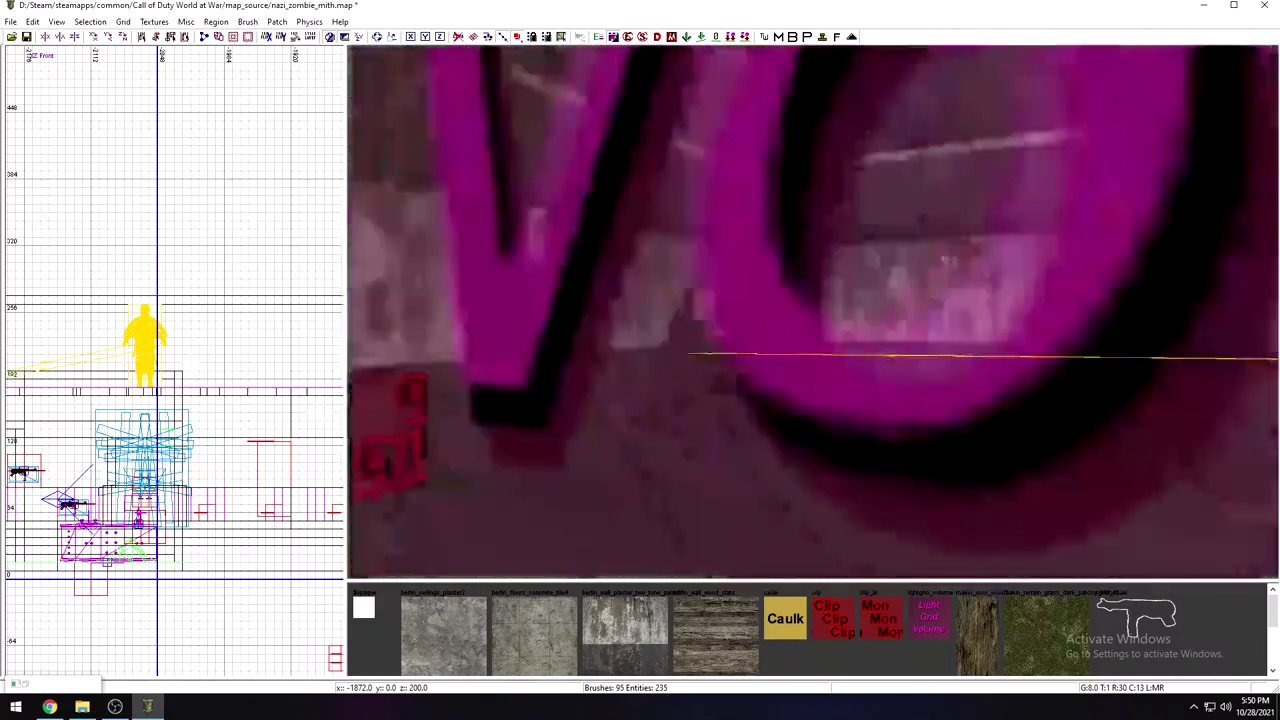
right_click_drag(813, 312, 655, 330)
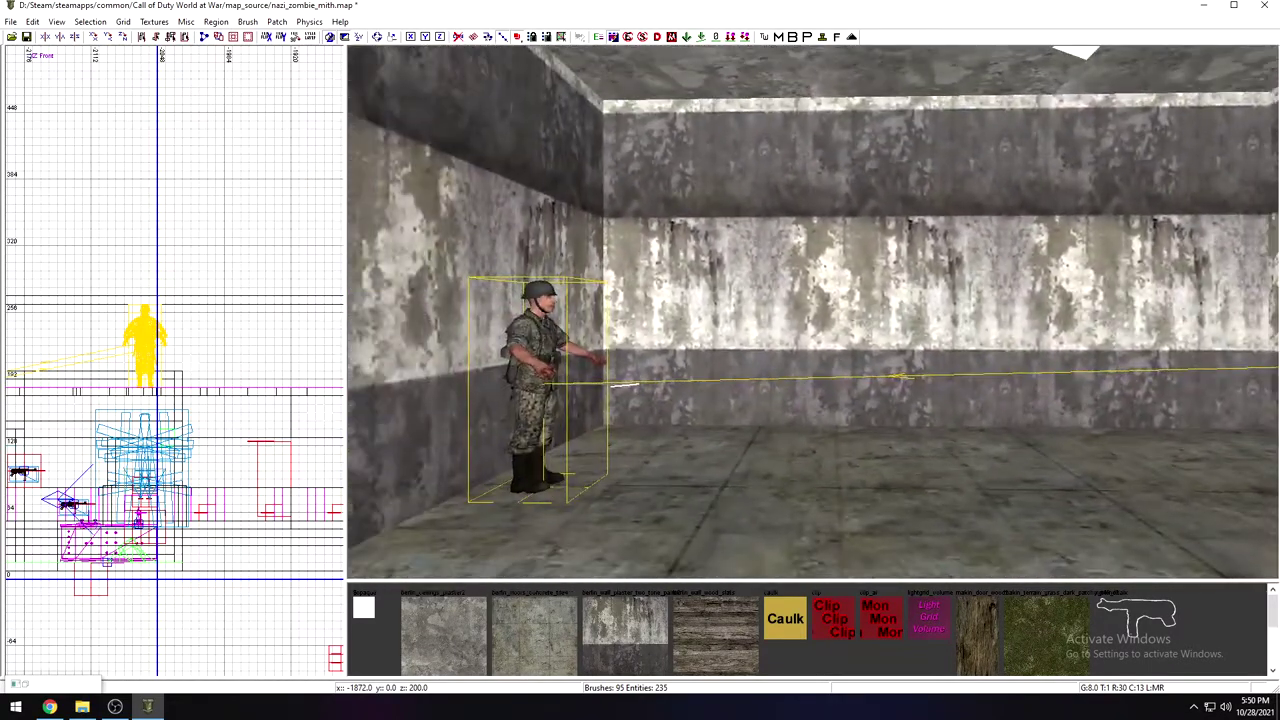
key("Up")
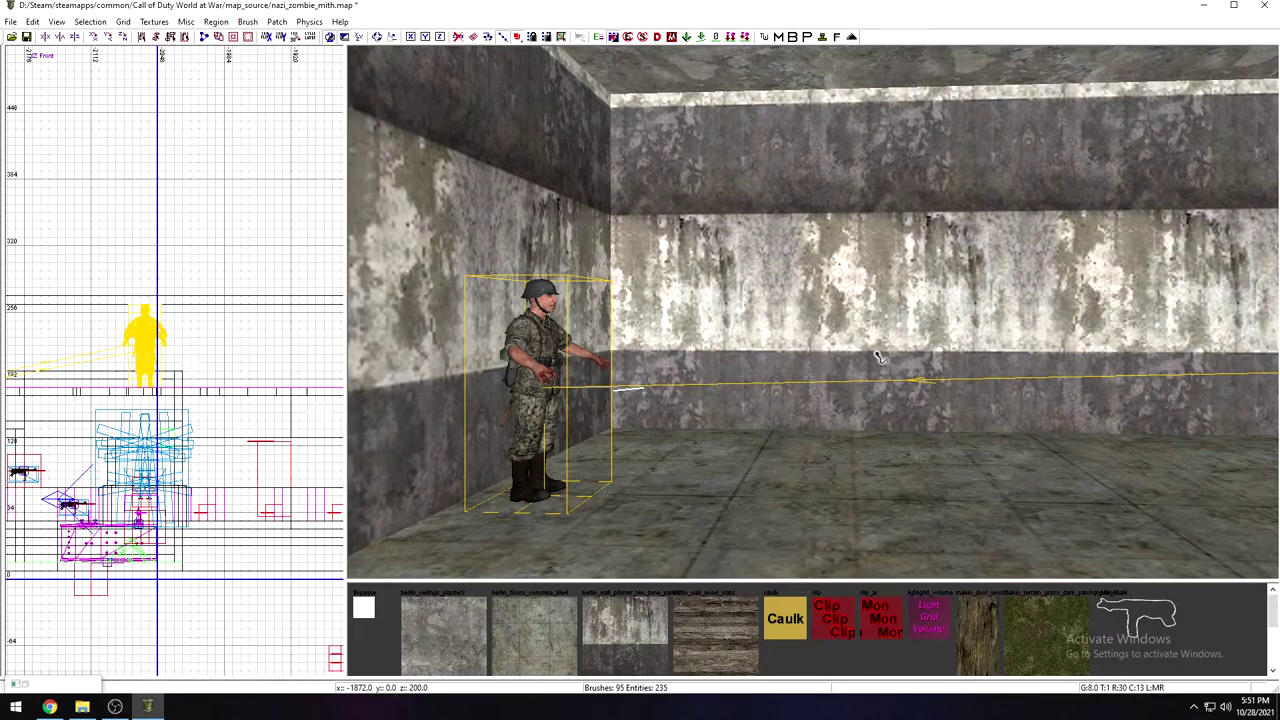
right_click_drag(943, 361, 910, 340)
right_click_drag(805, 364, 942, 362)
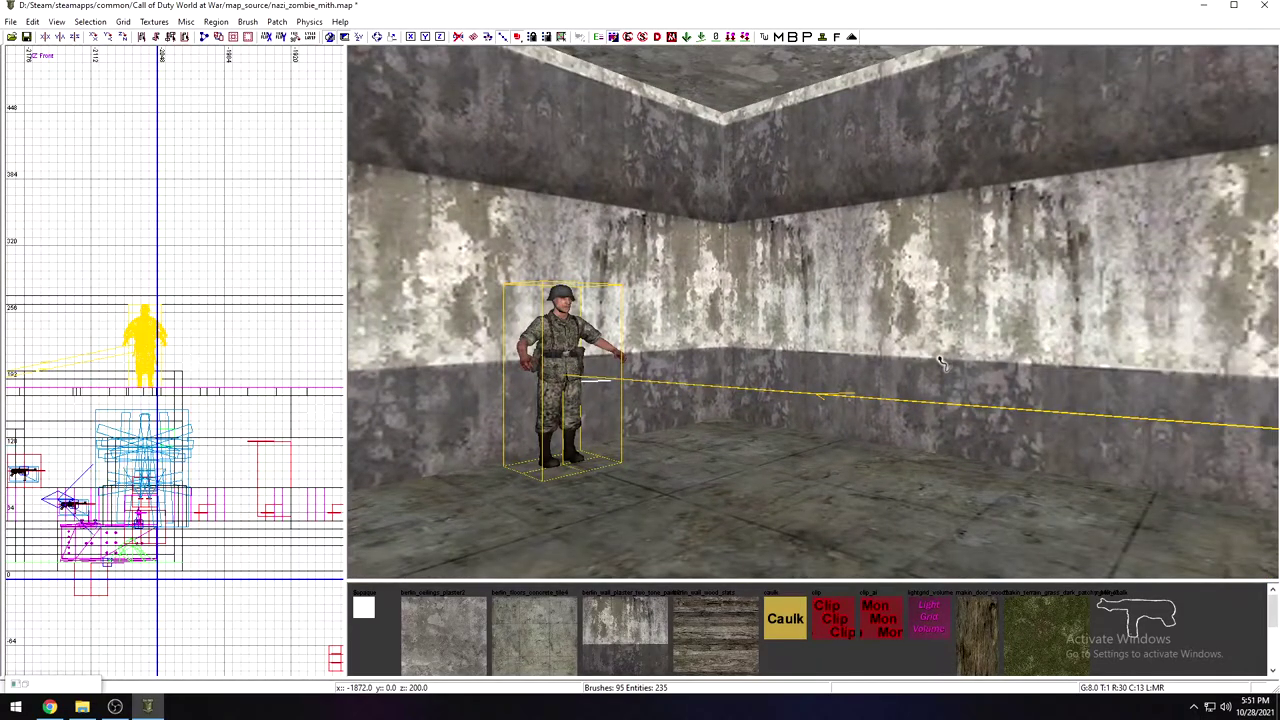
mouse_move(941, 362)
right_mouse_down()
mouse_move(922, 362)
mouse_move(910, 335)
mouse_move(1020, 345)
mouse_move(1015, 305)
mouse_move(1005, 355)
mouse_move(955, 345)
mouse_move(900, 365)
mouse_move(941, 362)
right_mouse_up()
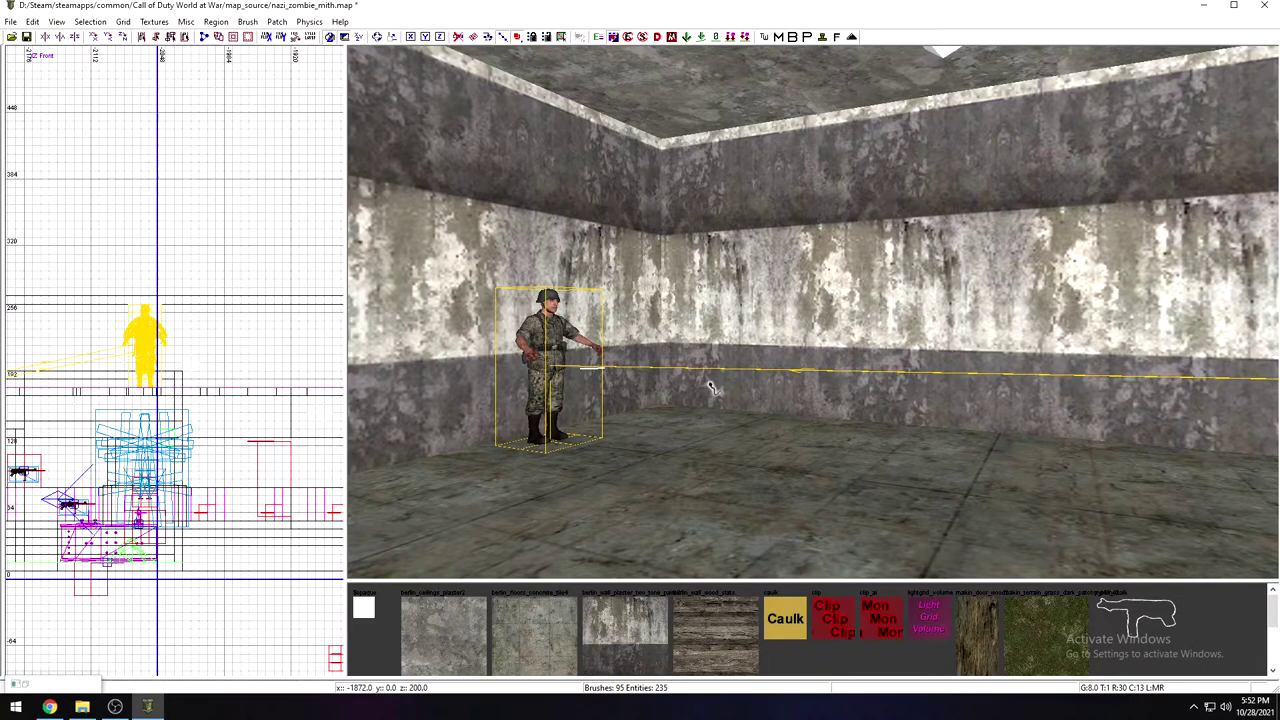
mouse_move(762, 372)
right_mouse_down()
mouse_move(715, 345)
mouse_move(790, 335)
mouse_move(725, 380)
mouse_move(775, 335)
mouse_move(742, 377)
right_mouse_up()
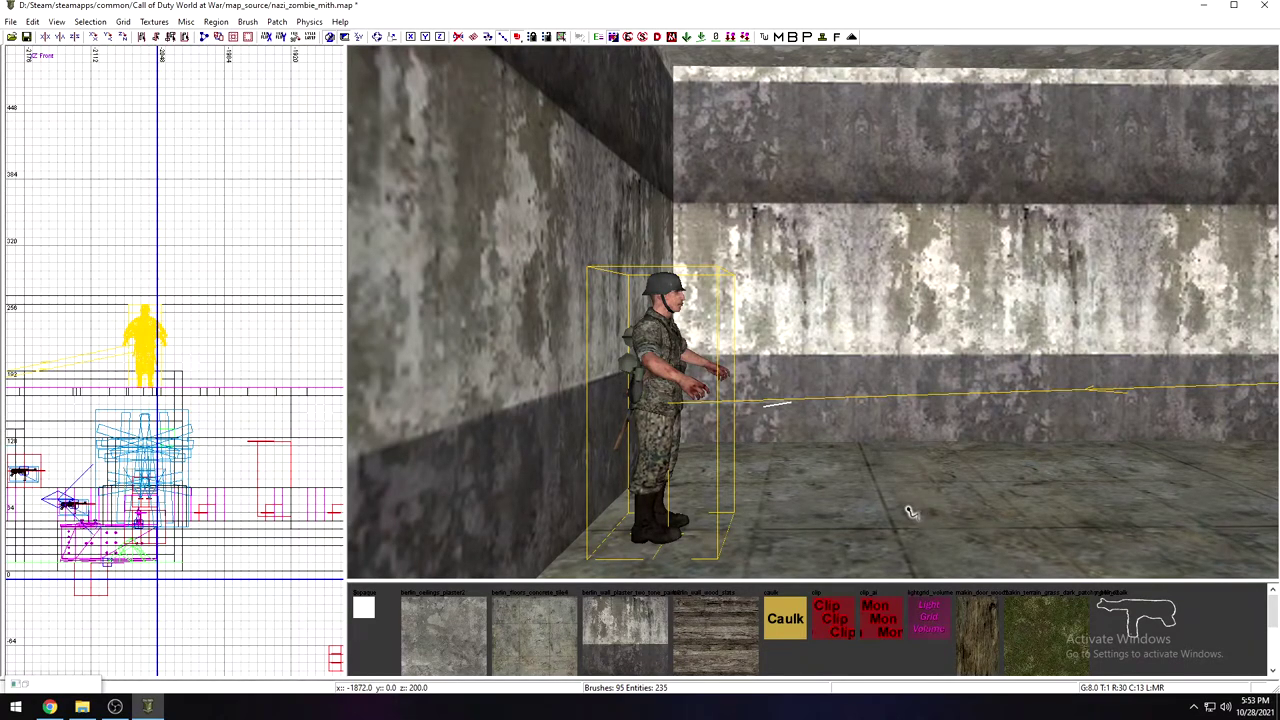
Step: Make the texture browser slightly taller and view the whole room with the soldier figure
mouse_move(866, 580)
left_mouse_down()
mouse_move(862, 545)
mouse_move(862, 556)
left_mouse_up()
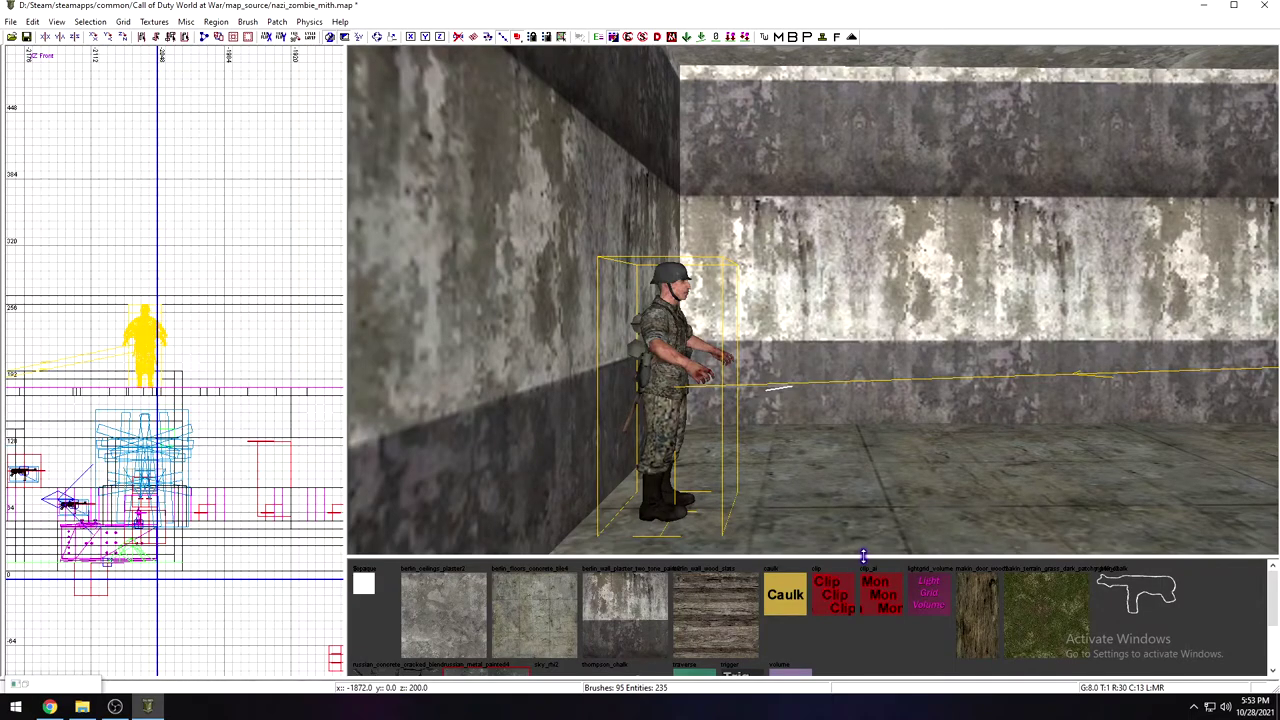
left_click_drag(864, 556, 861, 568)
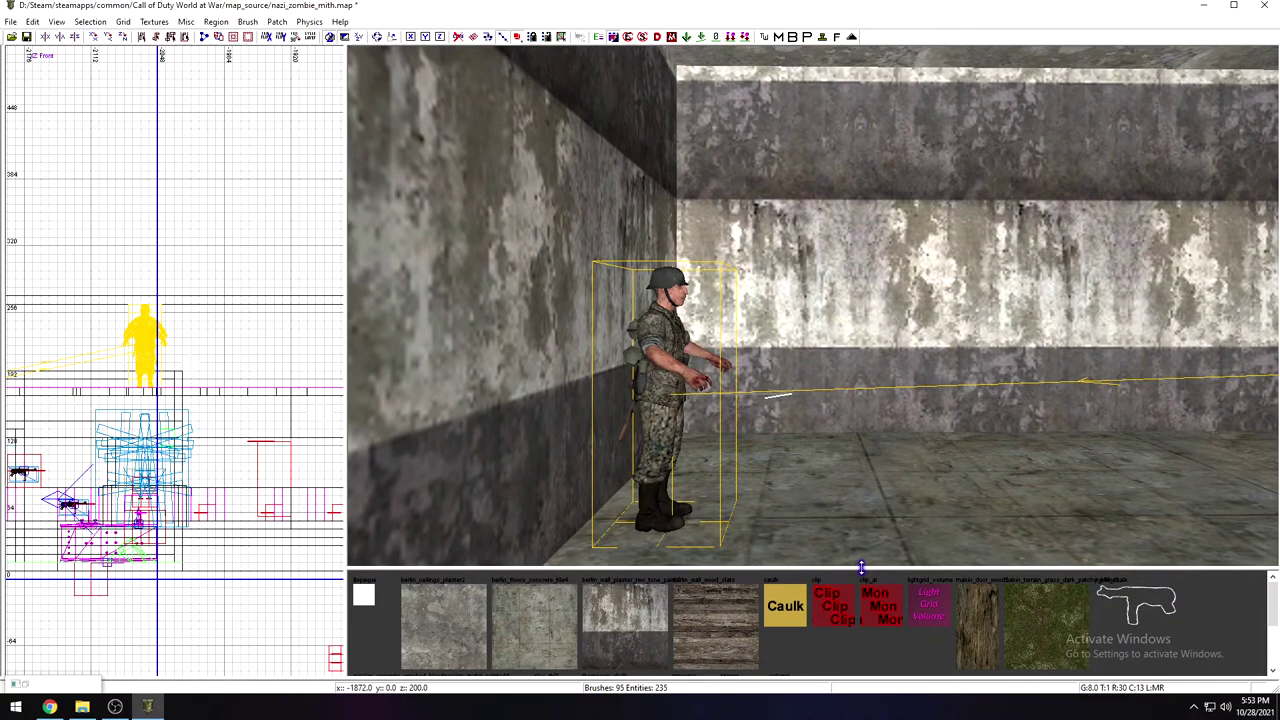
right_click_drag(866, 492, 778, 490)
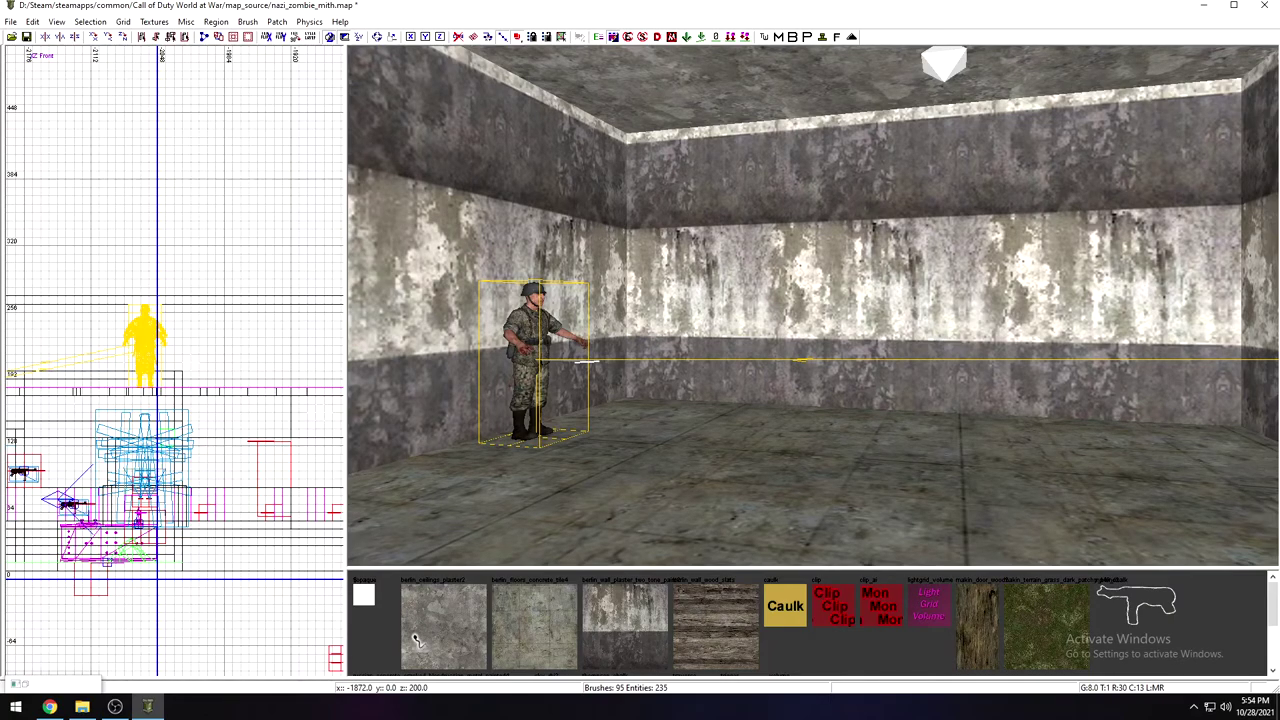
mouse_move(118, 707)
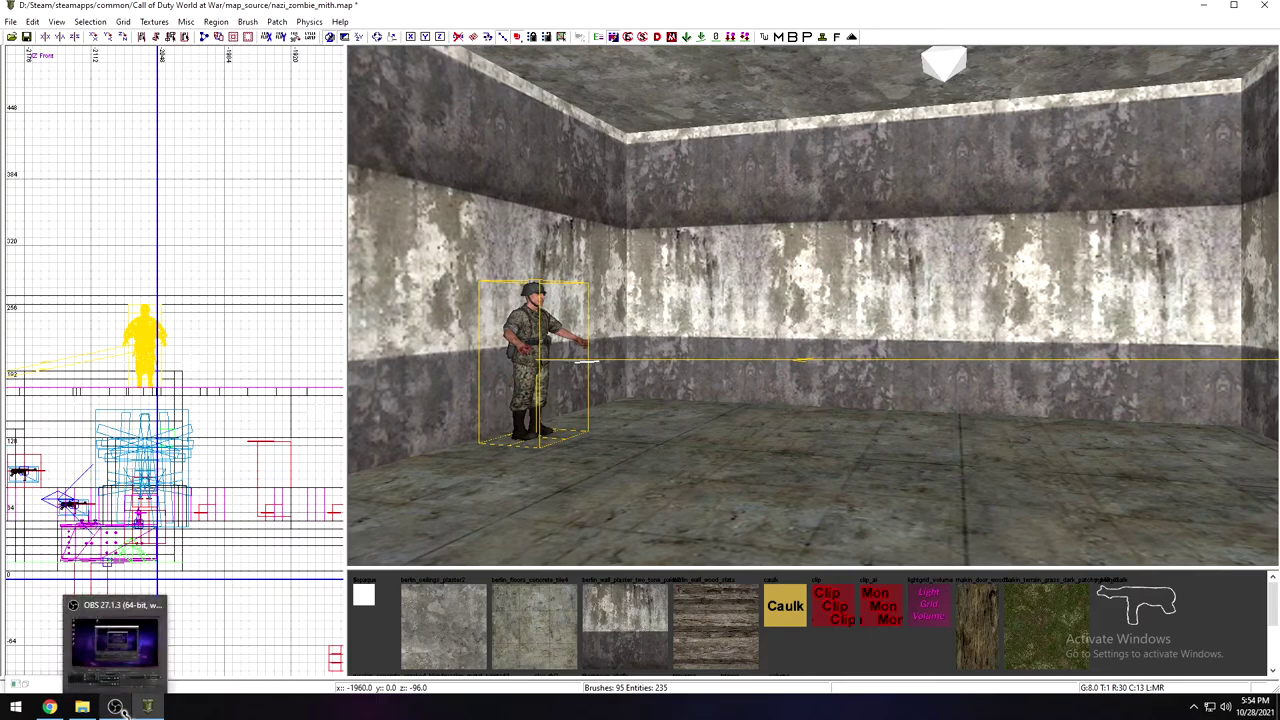